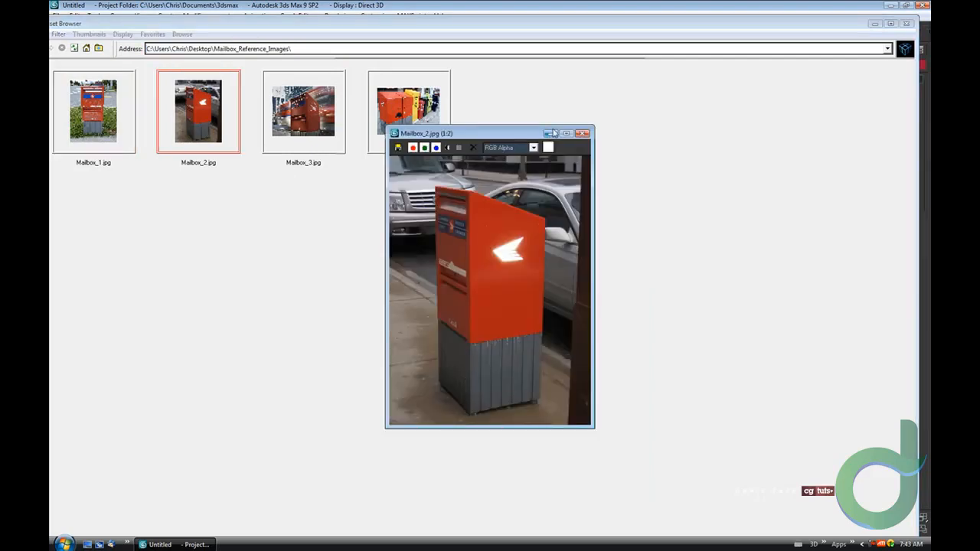
- Minimize the Mailbox_2.jpg reference image, close the Asset Browser, and bring up the standard primitives for creation
left_click(551, 133)
left_click(907, 24)
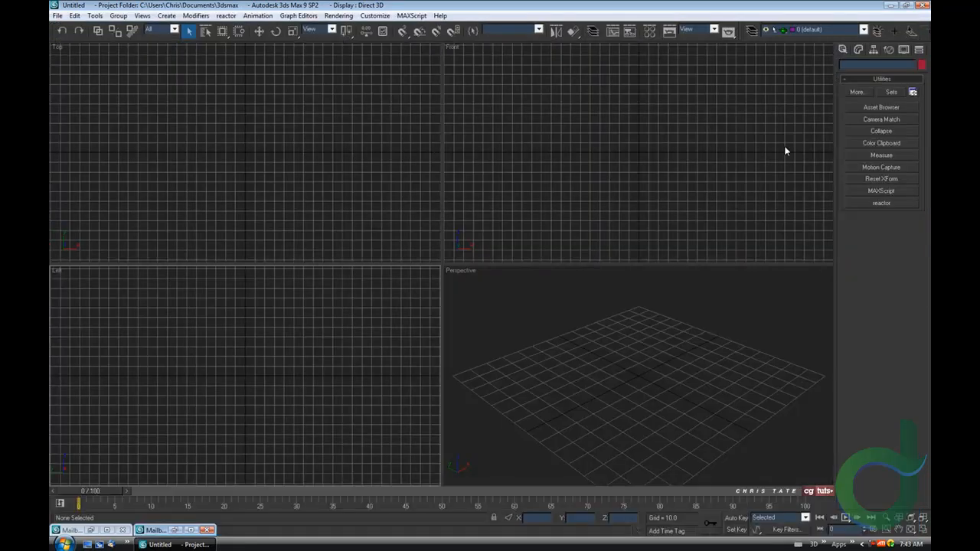
left_click(843, 50)
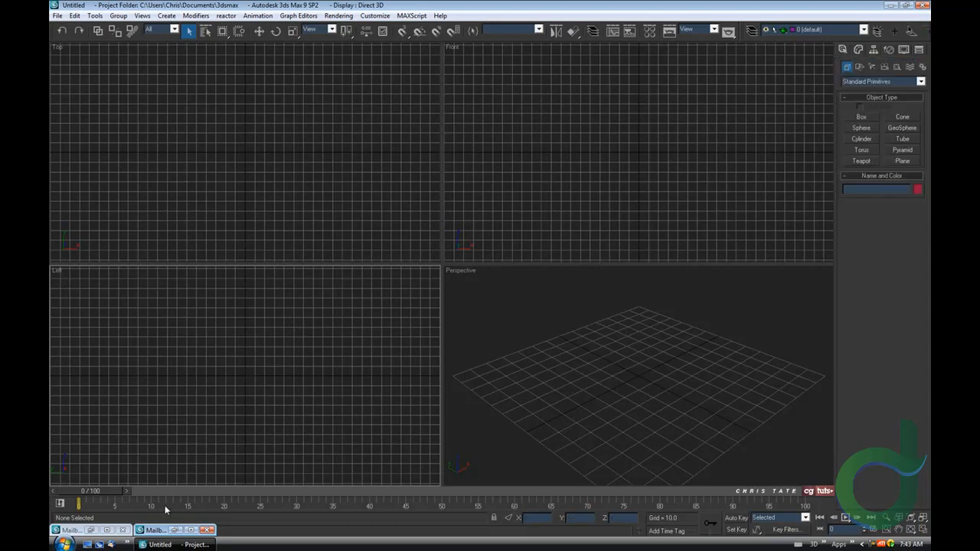
- Restore the Mailbox_2.jpg reference image in an enlarged window, examine the mailbox's overall shape, and minimize it again
left_click(175, 529)
left_click_drag(472, 135, 215, 85)
left_click_drag(335, 375, 374, 421)
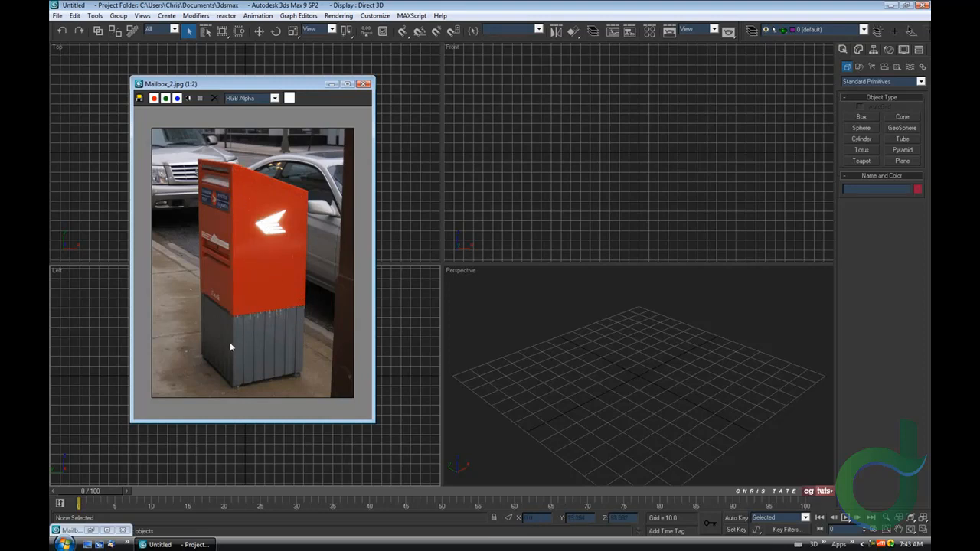
left_click(331, 85)
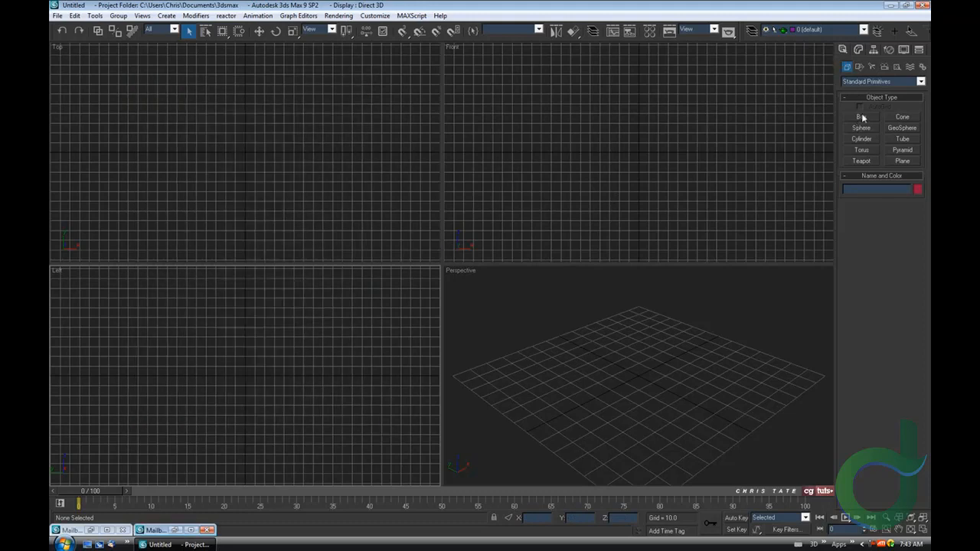
- Draw a box about 74 by 81 by 73 units in the Top viewport, with its absolute X, Y and Z position at 0.0
left_click(861, 117)
left_click_drag(206, 120, 286, 191)
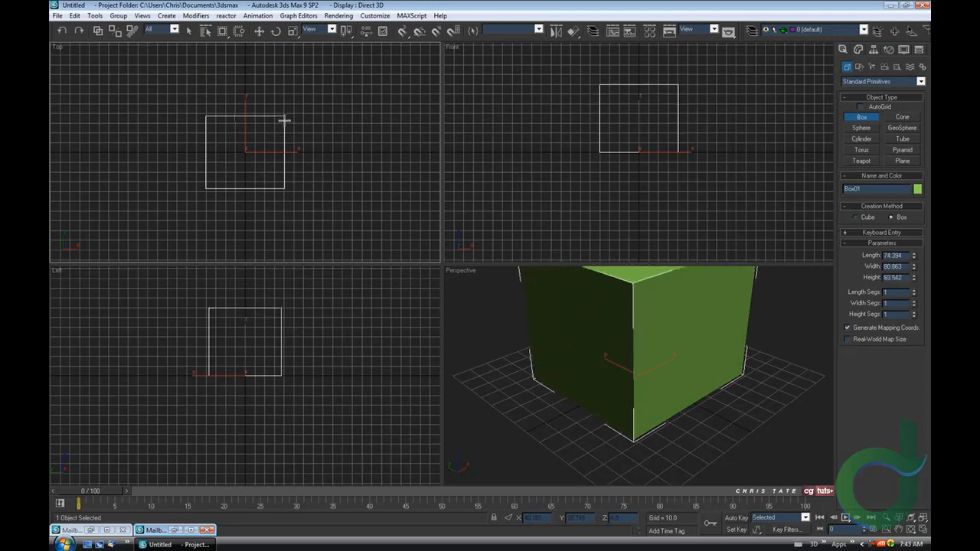
middle_click_drag(291, 96, 288, 114)
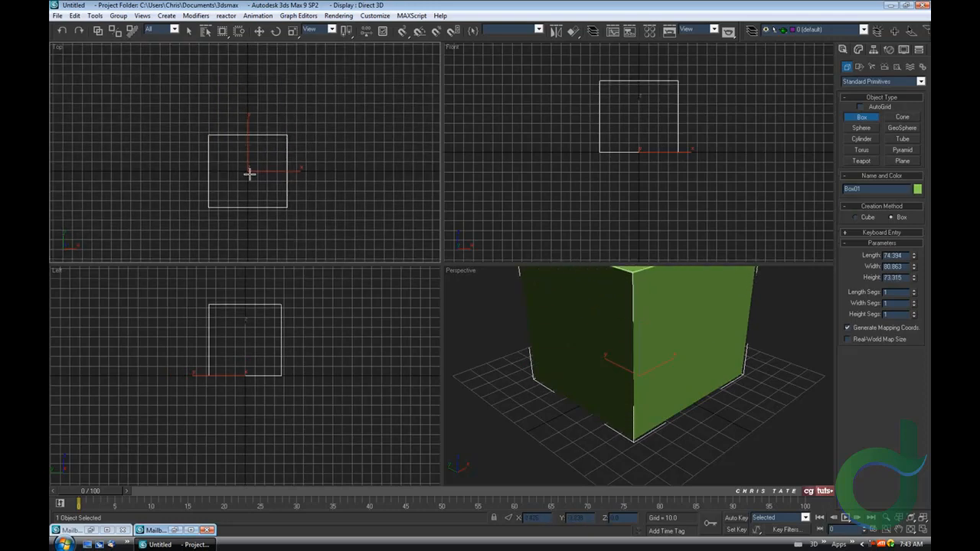
right_click(260, 33)
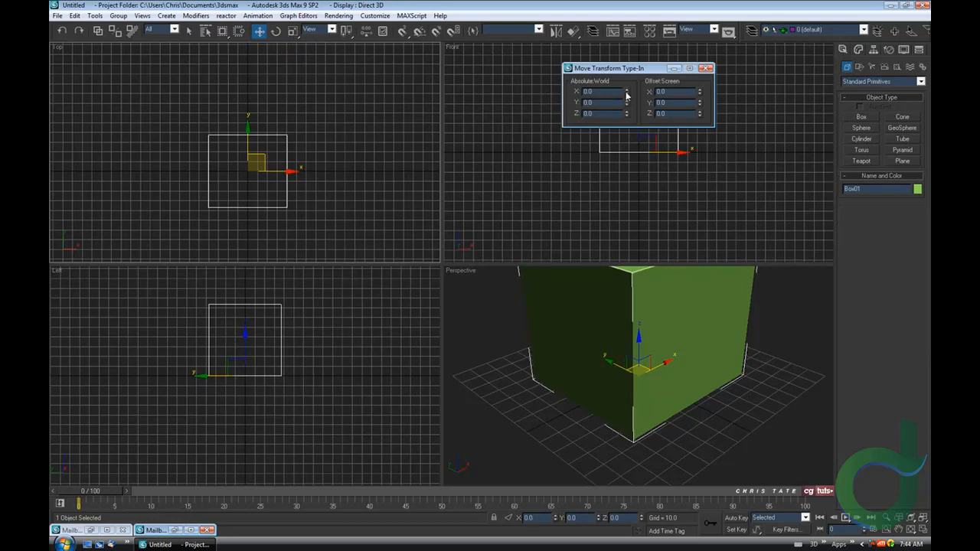
left_click(706, 68)
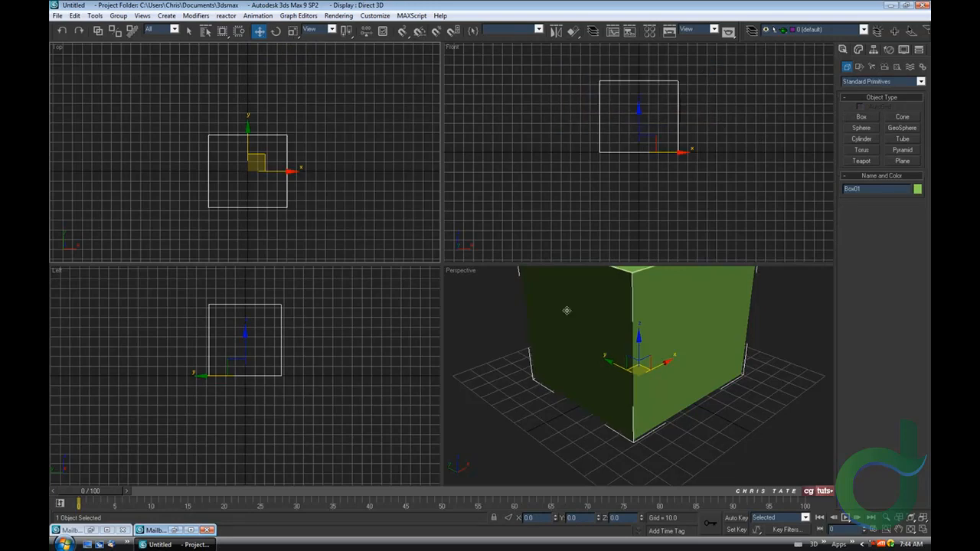
- Maximize the Perspective viewport and frame the whole box in it
left_click(569, 310)
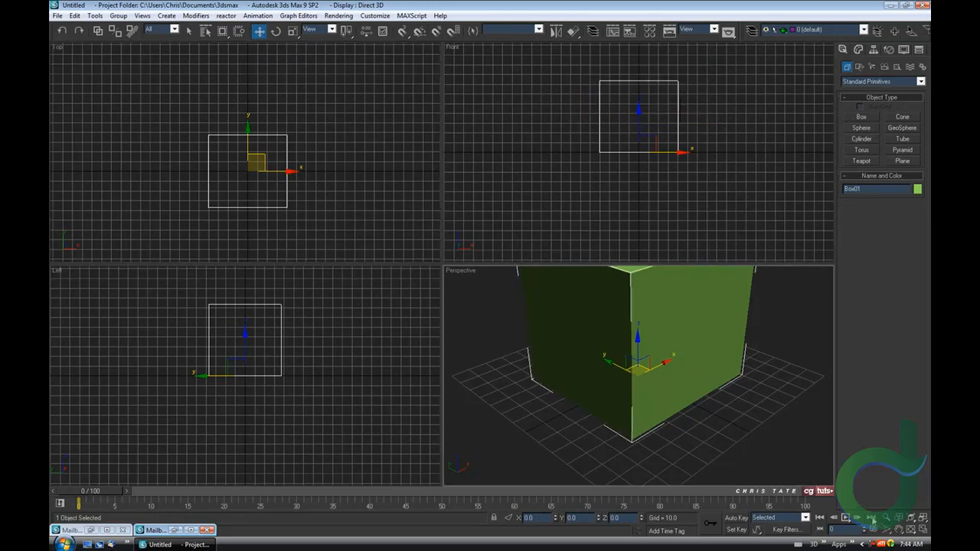
left_click(921, 528)
middle_click_drag(554, 352, 552, 367)
scroll(551, 335, "down", 5)
middle_click_drag(522, 232, 518, 309)
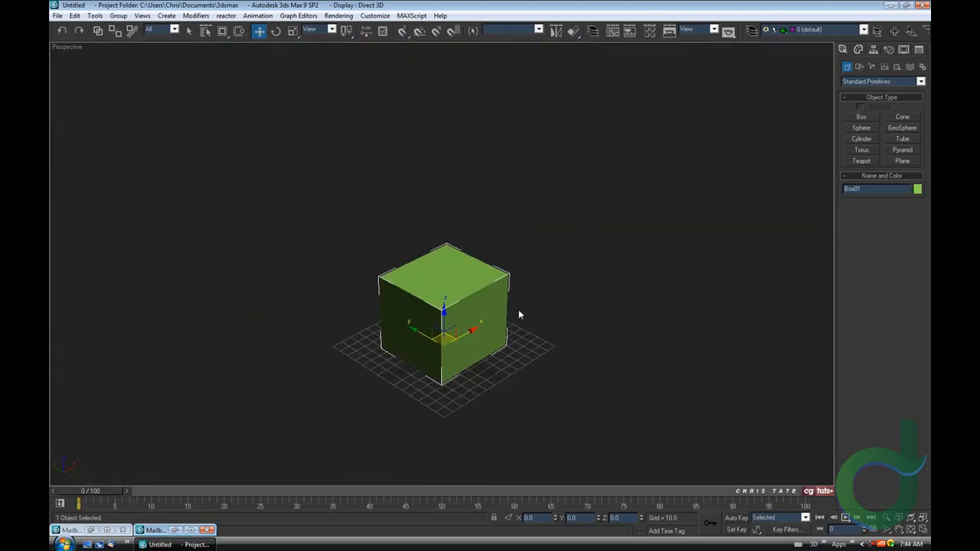
middle_click_drag(508, 350, 583, 350, "alt")
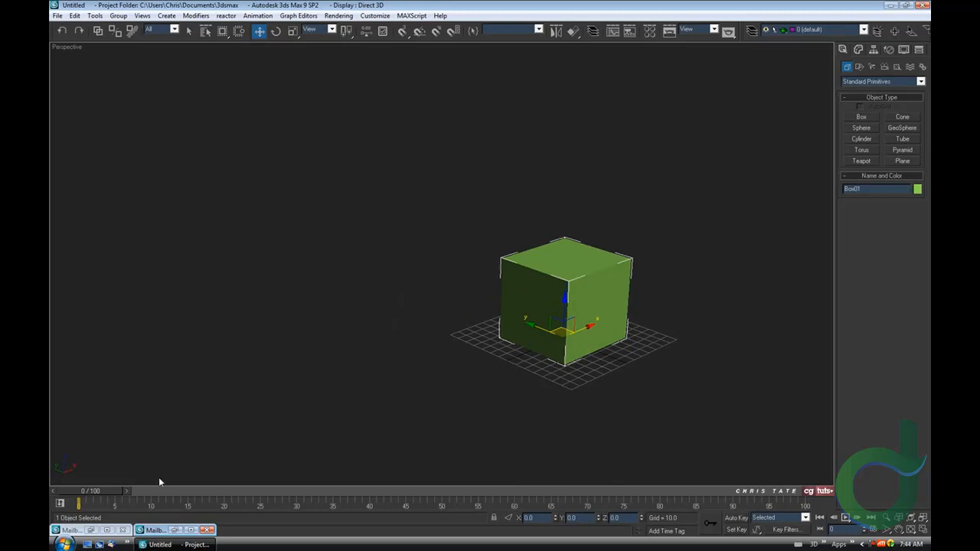
- Restore the Mailbox_2.jpg reference image and place it beside the box for comparing proportions
left_click(177, 530)
left_click_drag(290, 90, 219, 59)
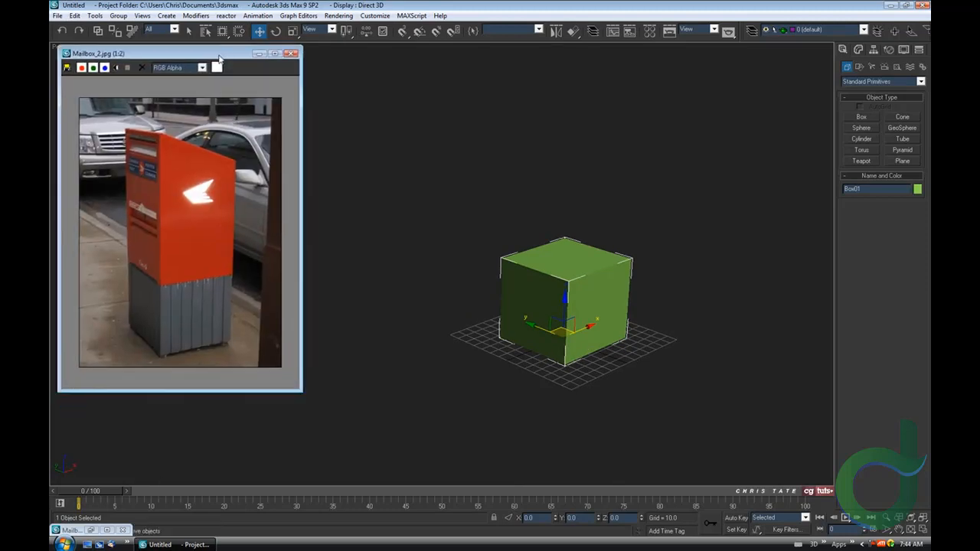
middle_click_drag(687, 350, 675, 349, "alt")
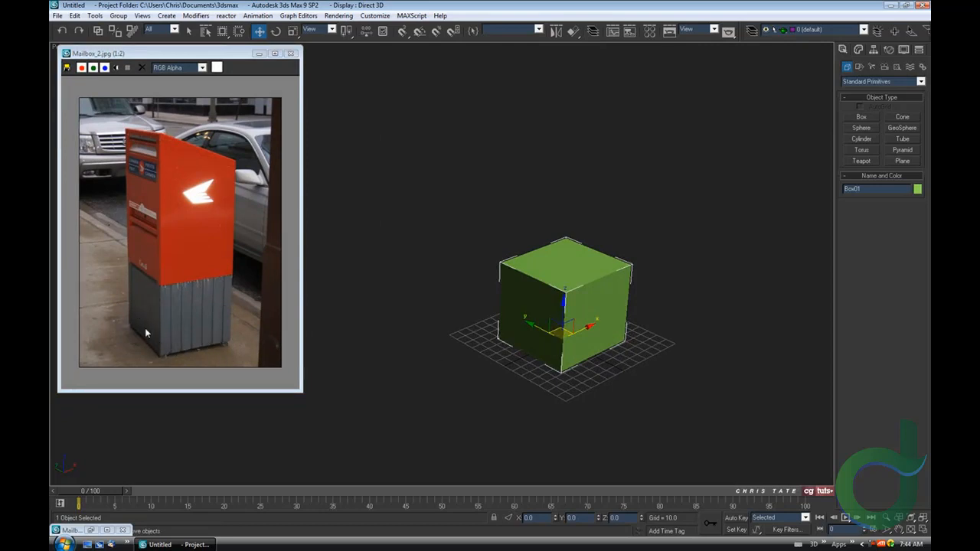
left_click(185, 319)
middle_click_drag(603, 313, 563, 325)
- Show the box's editable parameters and accept the Units Setup with Generic Units as the display unit scale
left_click(858, 50)
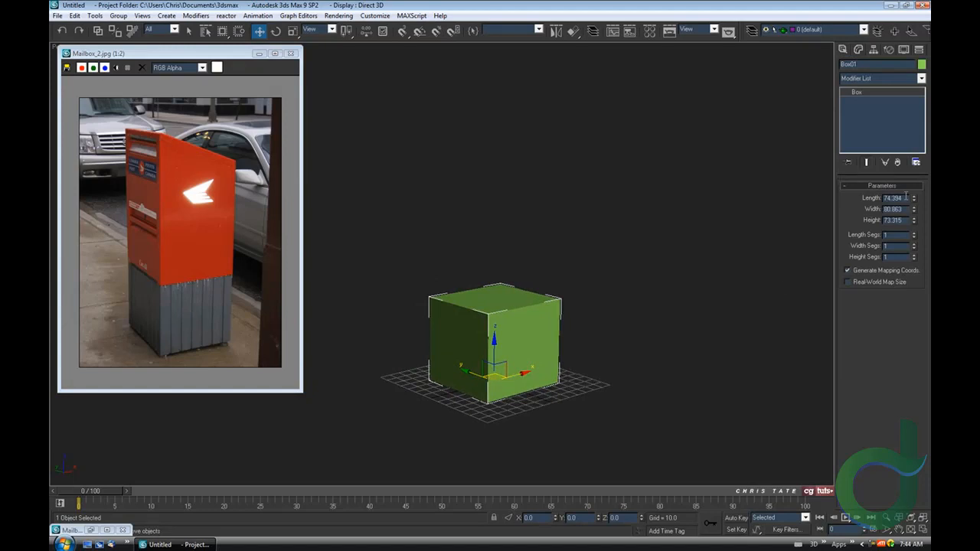
middle_click_drag(551, 290, 630, 276, "alt")
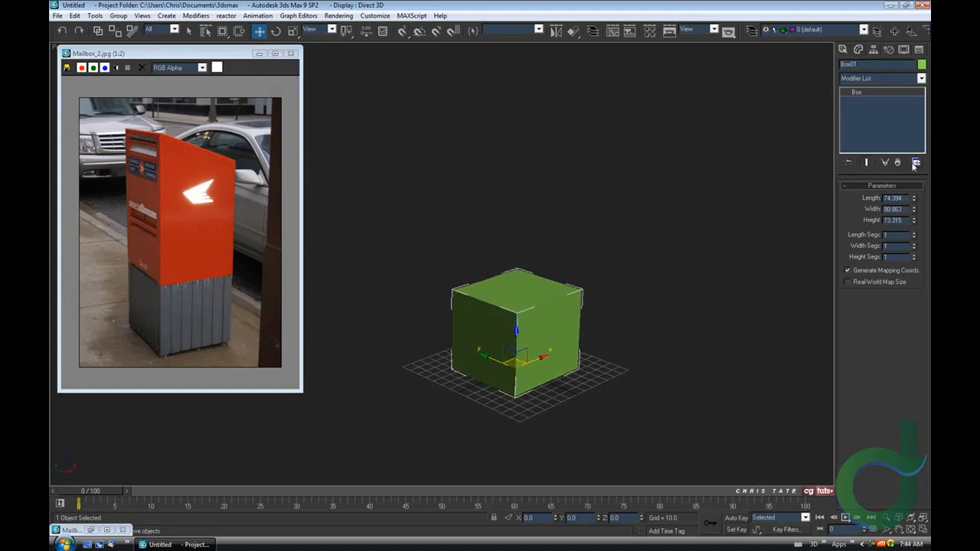
left_click(375, 17)
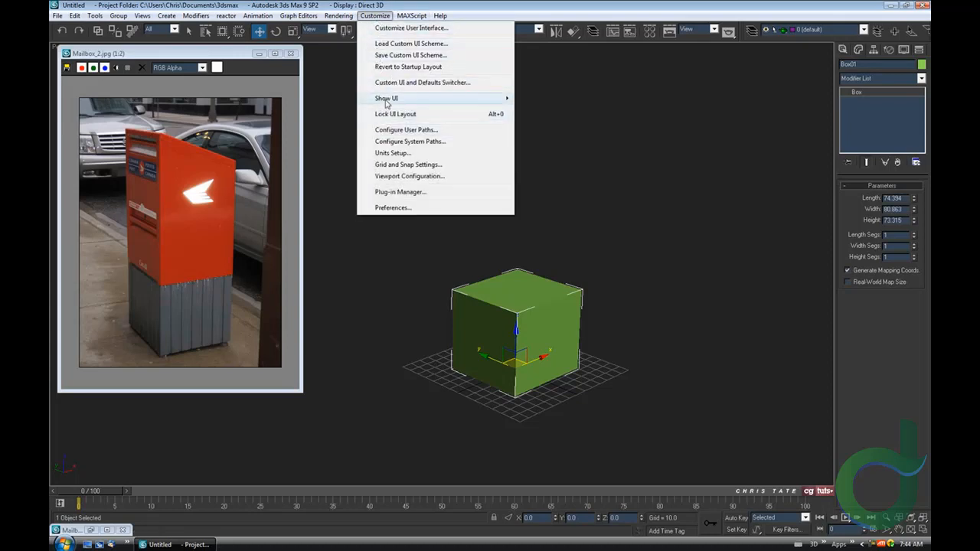
left_click(389, 154)
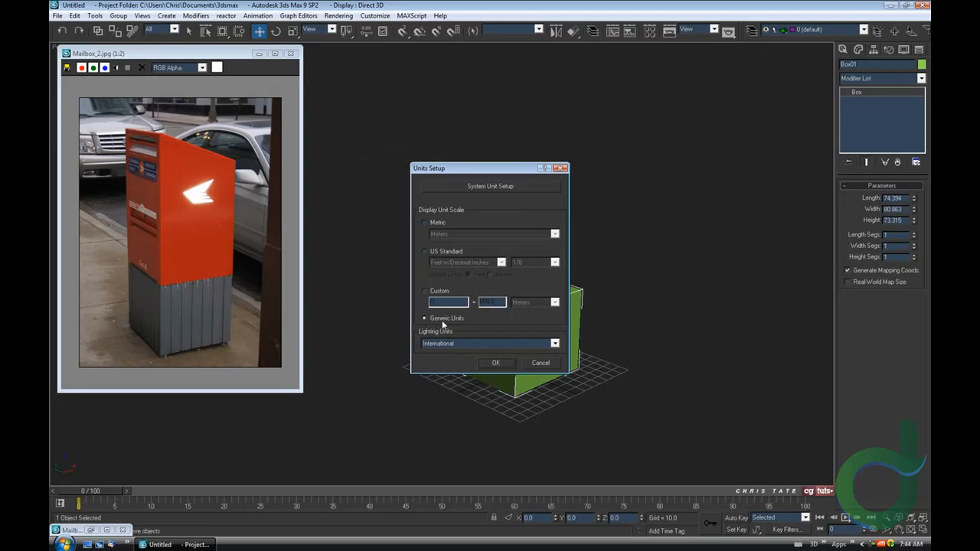
left_click(495, 363)
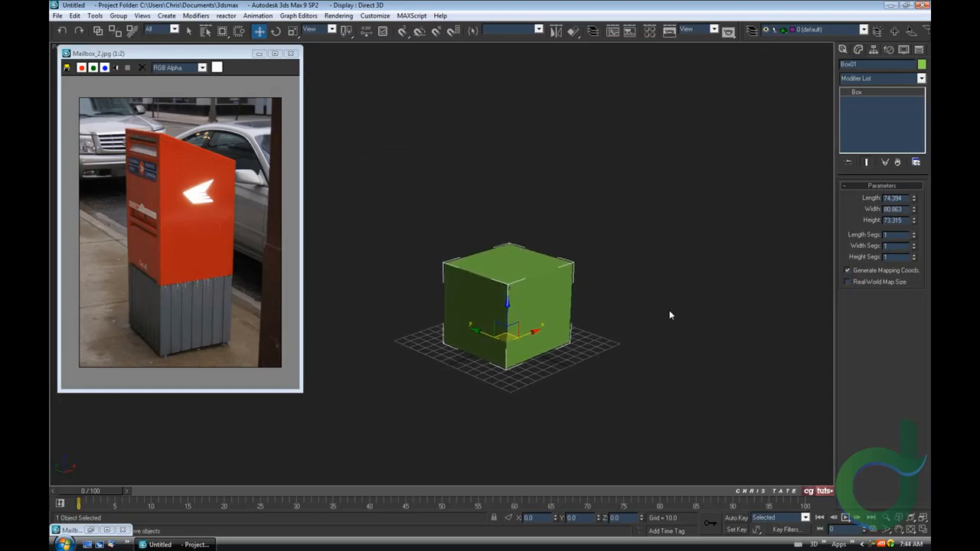
- Set the box's length and width to 100 each
double_click(906, 198)
type("100")
key("Tab")
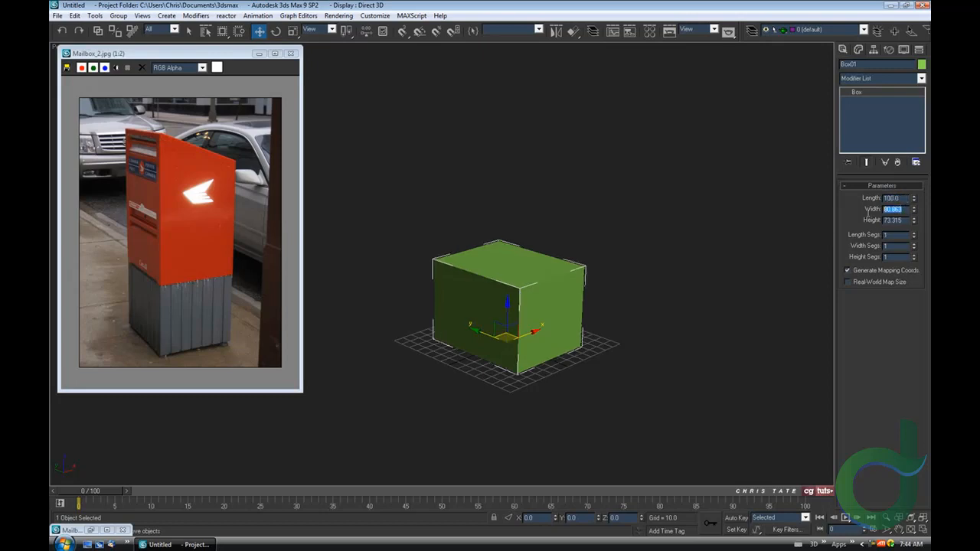
type("100")
key("Tab")
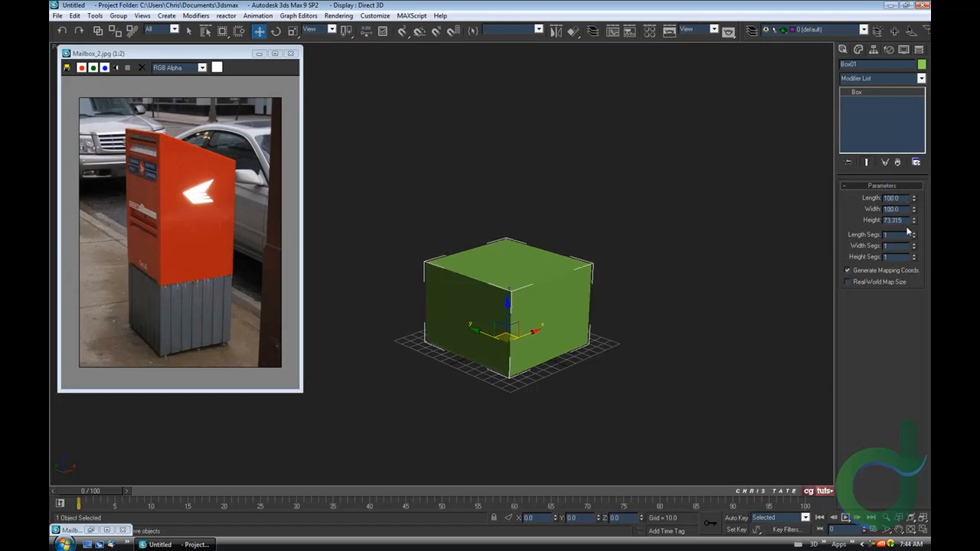
- Set the box's height to 225 to match the mailbox's proportions in the reference image
left_click_drag(913, 220, 913, 126)
middle_click_drag(561, 223, 559, 297)
double_click(895, 220)
type("225")
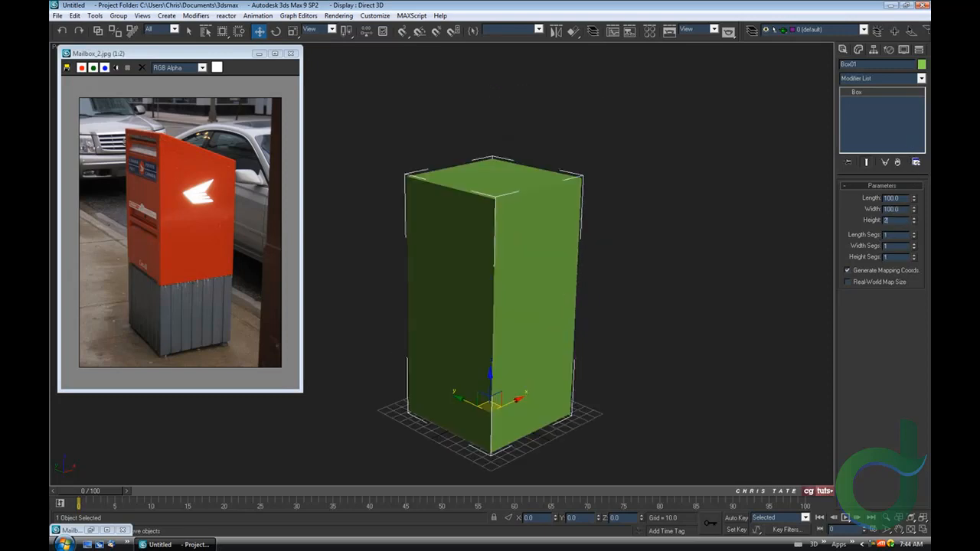
key("Return")
middle_click_drag(550, 343, 563, 327)
scroll(553, 339, "down", 2)
middle_click_drag(526, 266, 505, 308)
scroll(504, 308, "up", 2)
- Minimize the Mailbox_2.jpg reference image and return to the four-viewport layout
left_click(258, 54)
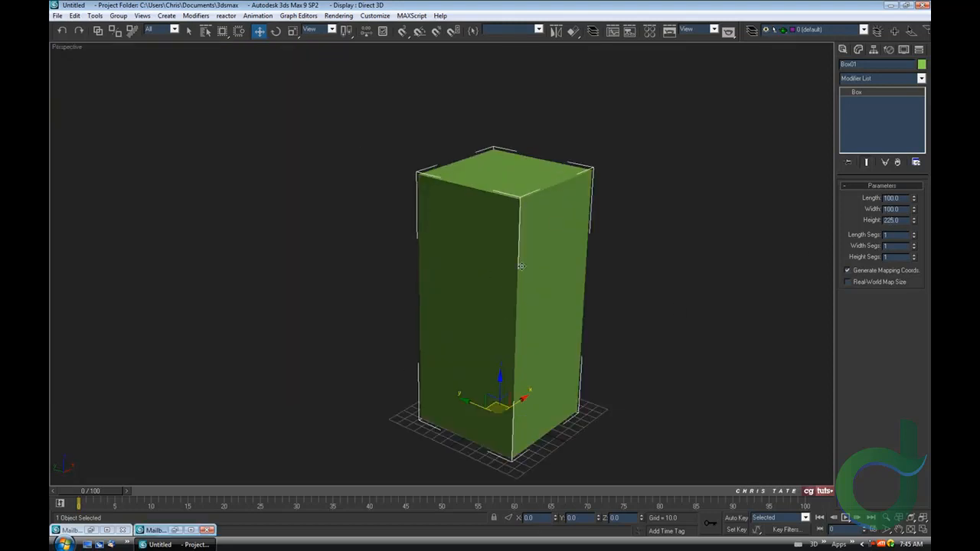
middle_click_drag(689, 344, 687, 328)
left_click(922, 530)
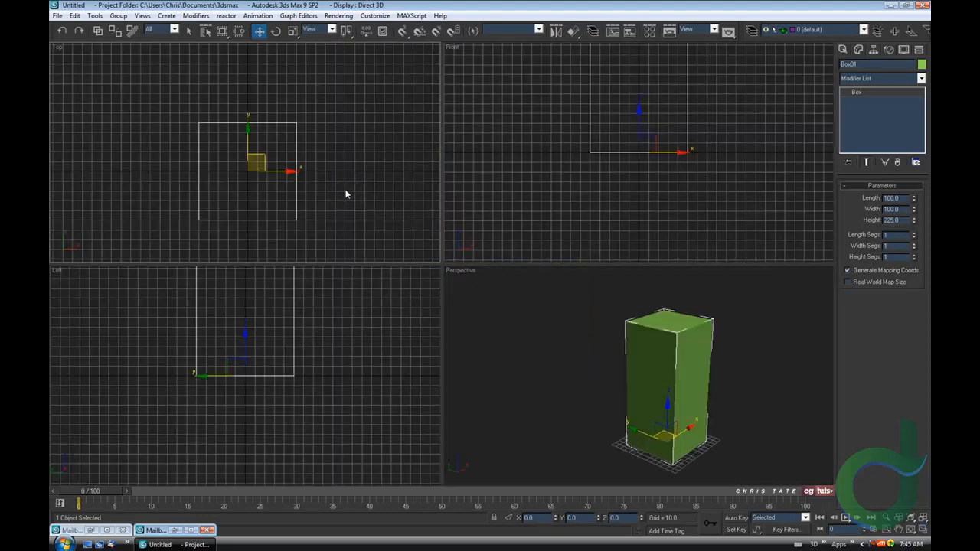
- Hide the grid in the Top, Front, Left and Perspective viewports
middle_click_drag(344, 192, 341, 181)
key("g")
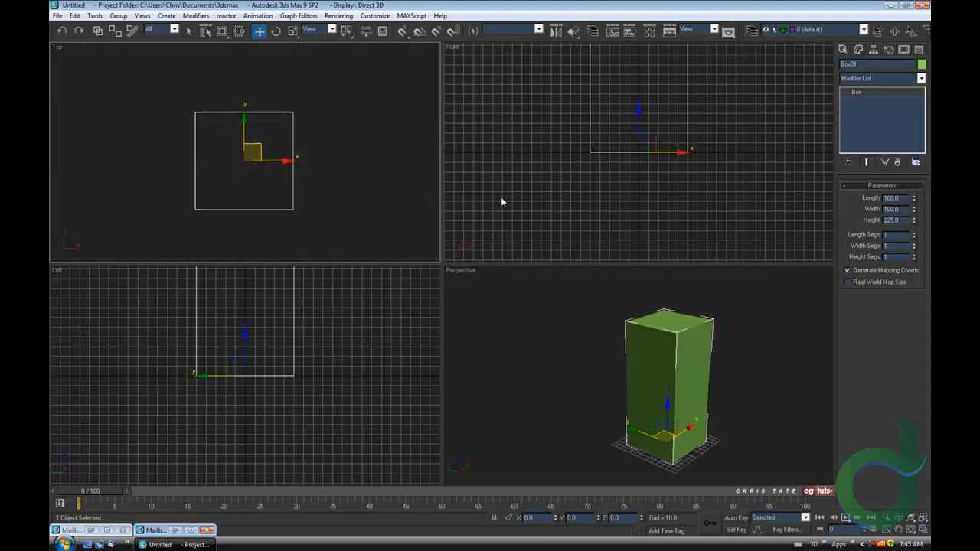
middle_click(501, 201)
key("g")
middle_click(378, 344)
key("g")
middle_click(505, 349)
key("g")
middle_click(345, 217)
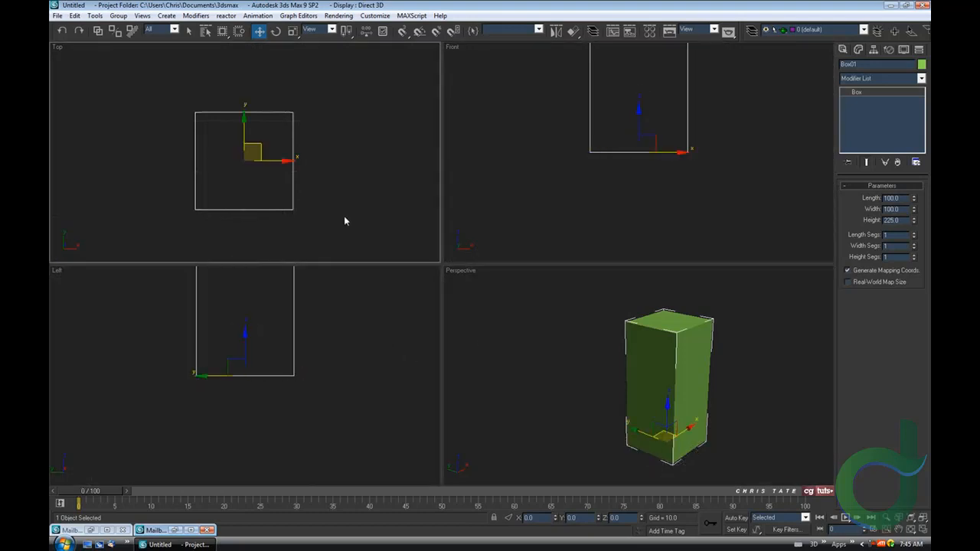
- Switch the Top, Front and Left viewports from wireframe to shaded display
key("F3")
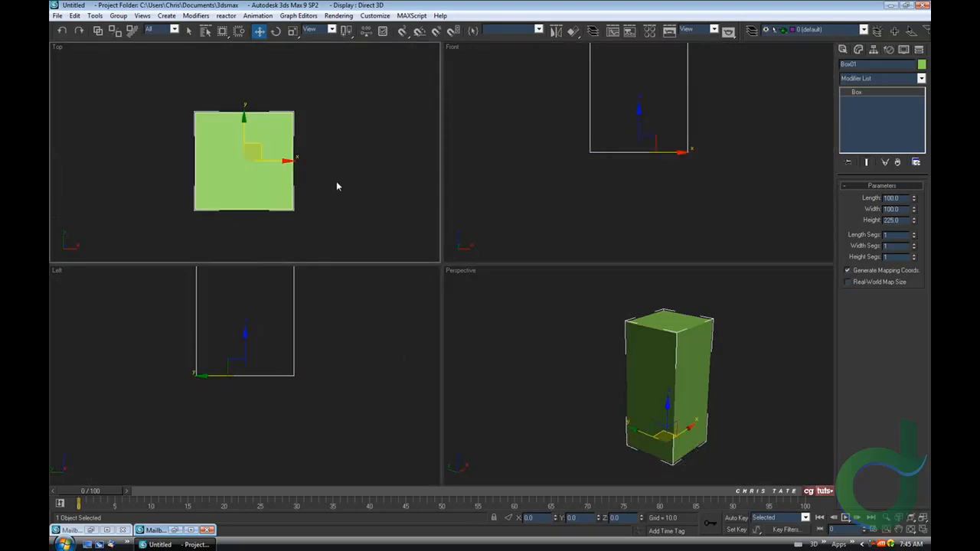
middle_click(508, 197)
key("F3")
middle_click(357, 365)
key("F3")
middle_click(516, 366)
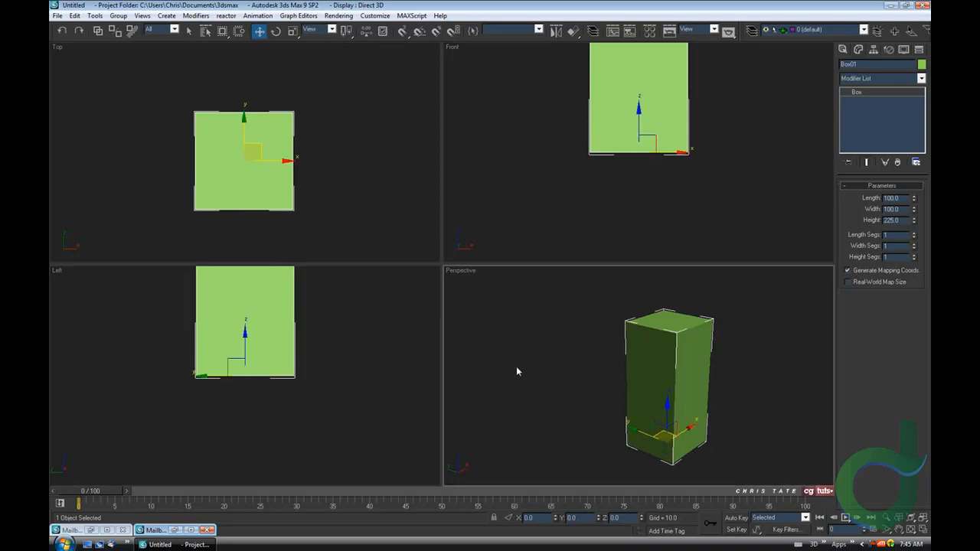
- Turn off the selection brackets around the box in all four viewports
middle_click(326, 217)
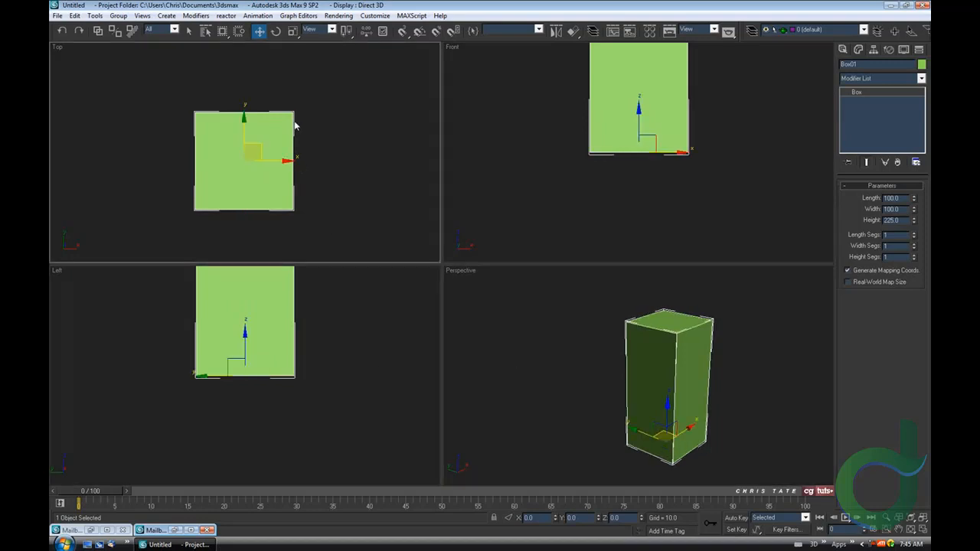
middle_click(573, 164)
middle_click(380, 346)
middle_click(483, 357)
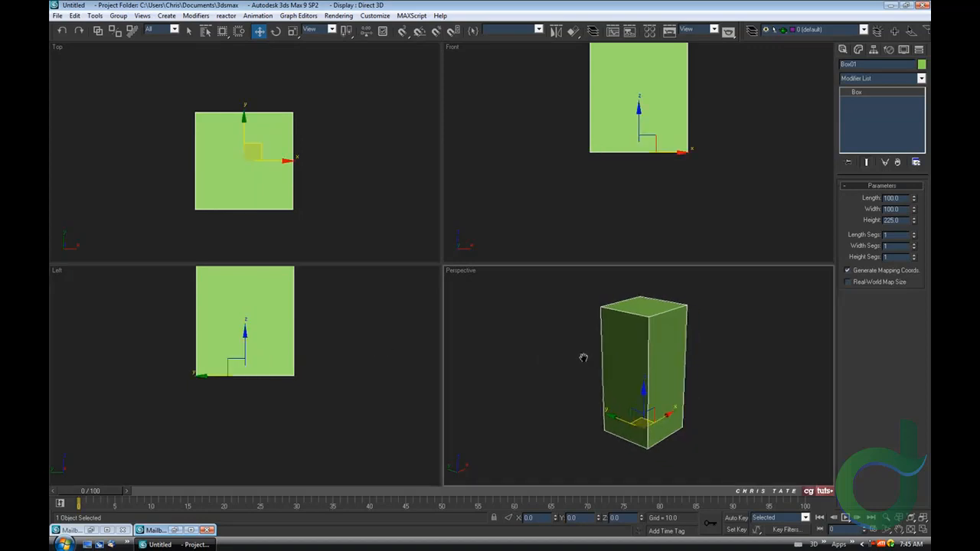
- Maximize the Perspective viewport and change the box's object color to black
left_click(922, 529)
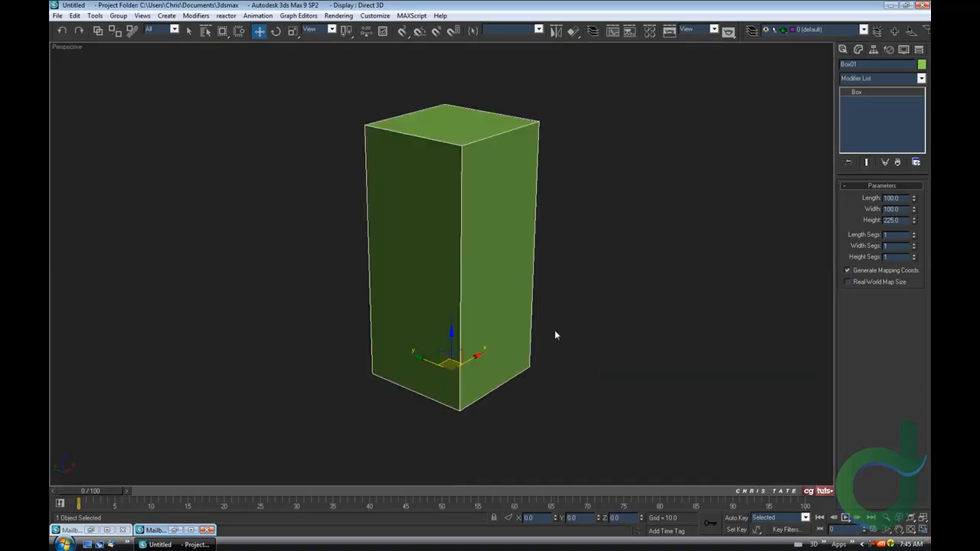
middle_click_drag(425, 254, 444, 279, "alt")
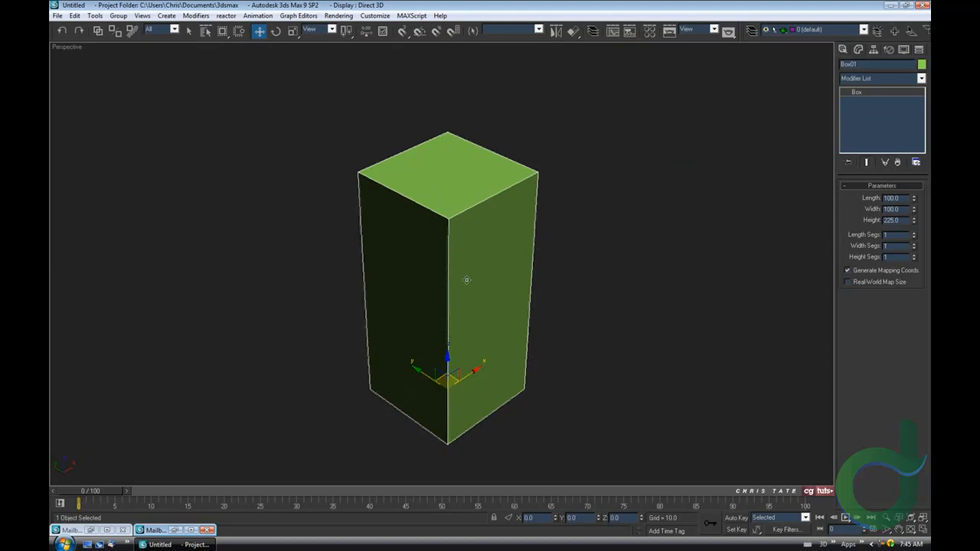
left_click(922, 64)
left_click(571, 296)
left_click(539, 330)
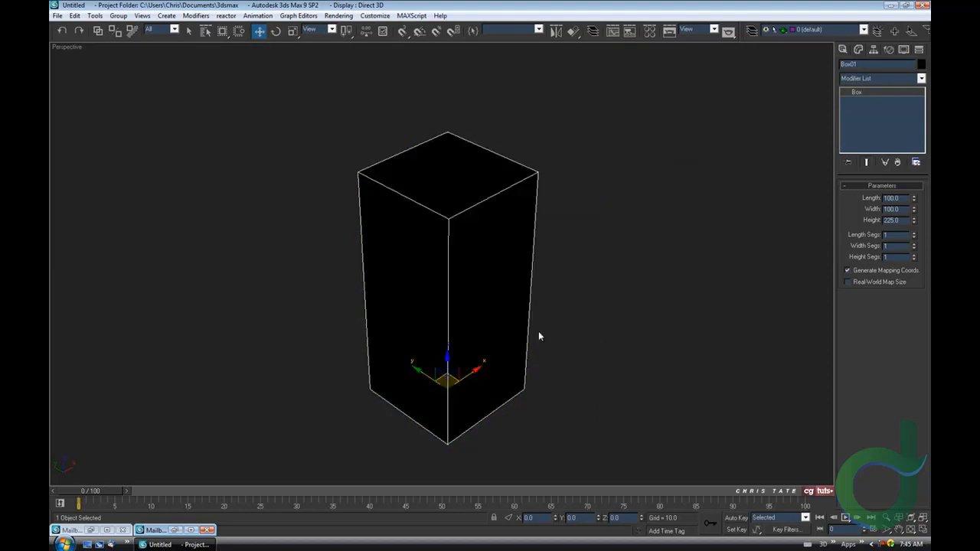
- Assign the grey 01 - Default material to the box and close the Material Editor
key("m")
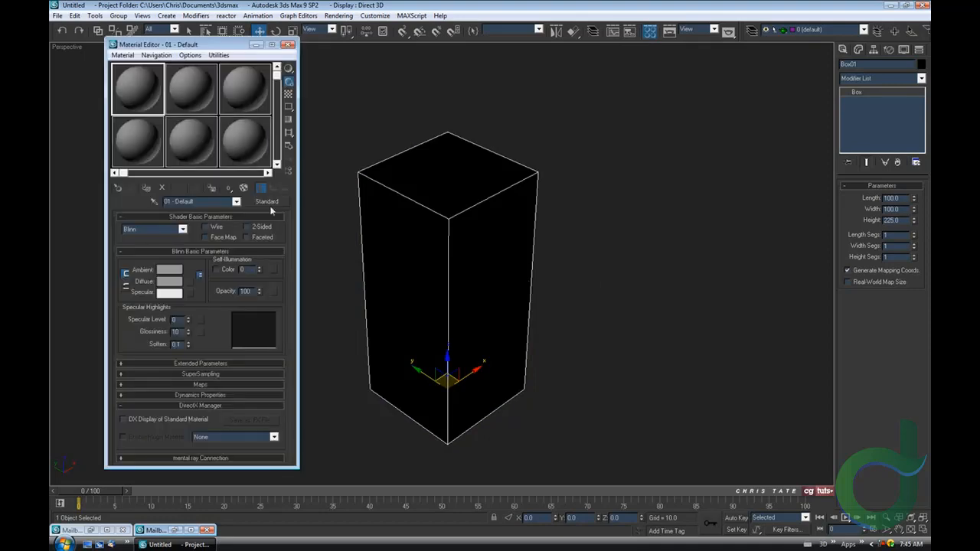
left_click_drag(149, 112, 426, 244)
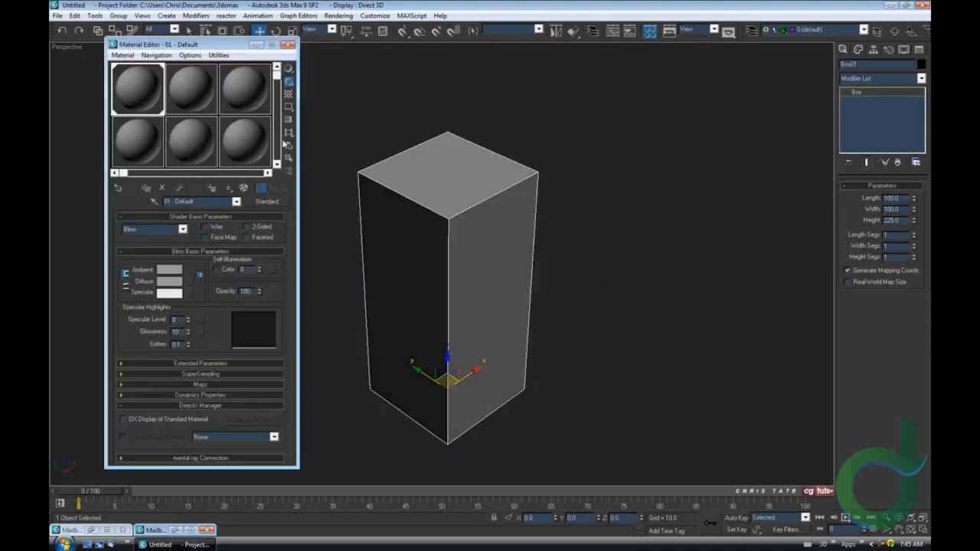
left_click(288, 45)
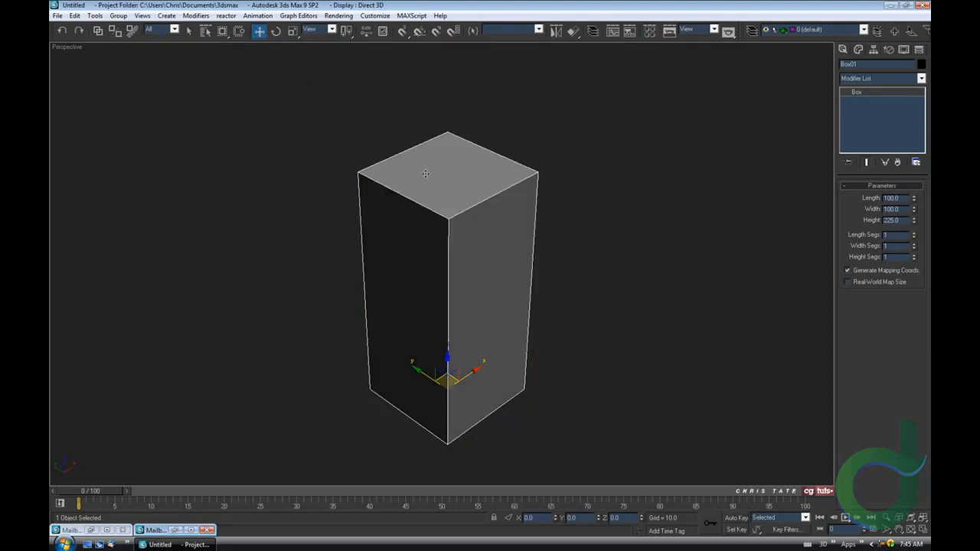
- Bring up the Mailbox_2.jpg reference photo and convert the box to an Editable Poly
middle_click_drag(441, 276, 521, 334, "alt")
left_click(170, 532)
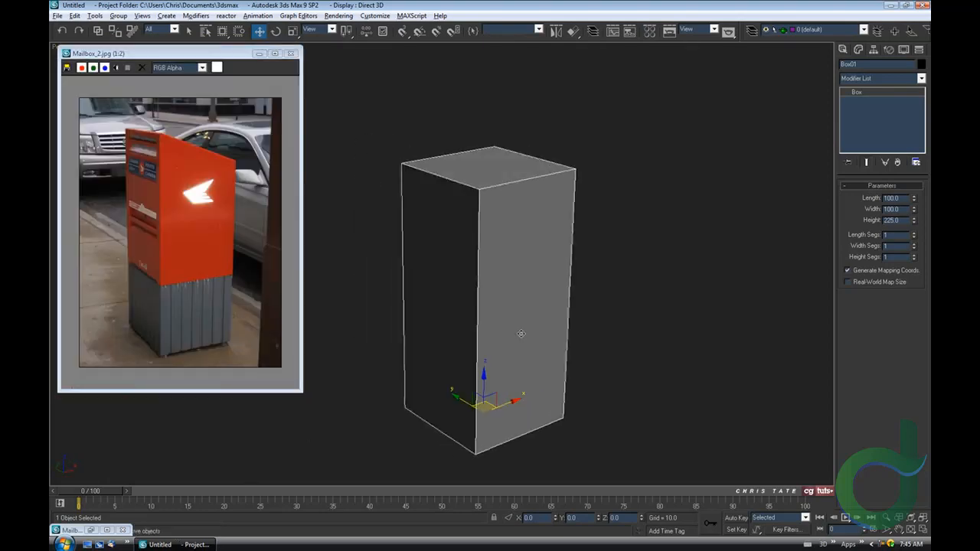
right_click(514, 274)
mouse_move(536, 368)
left_click(631, 375)
- In the Left viewport, raise the two top vertices along one side of the box by about 31 units to slope its top
left_click(923, 528)
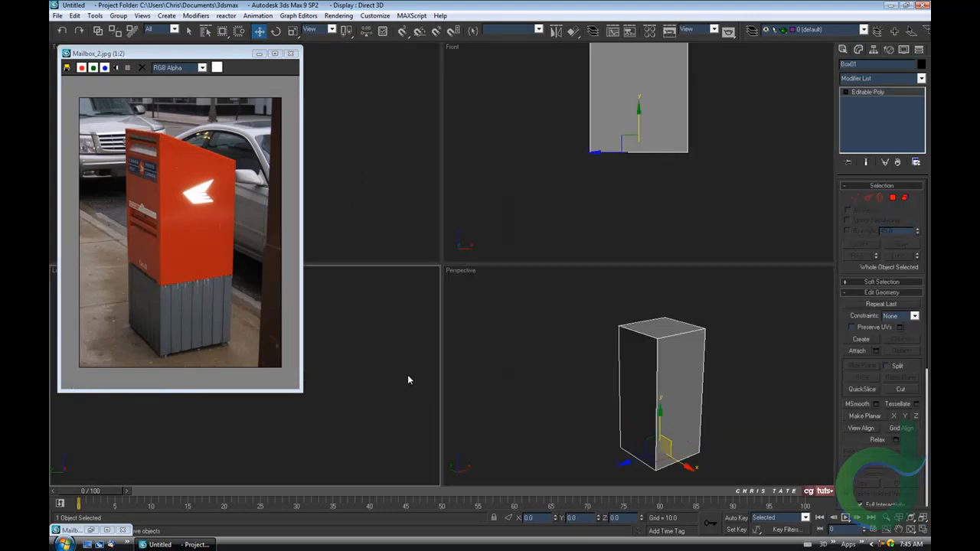
middle_click_drag(406, 378, 379, 433)
middle_click_drag(408, 358, 406, 355)
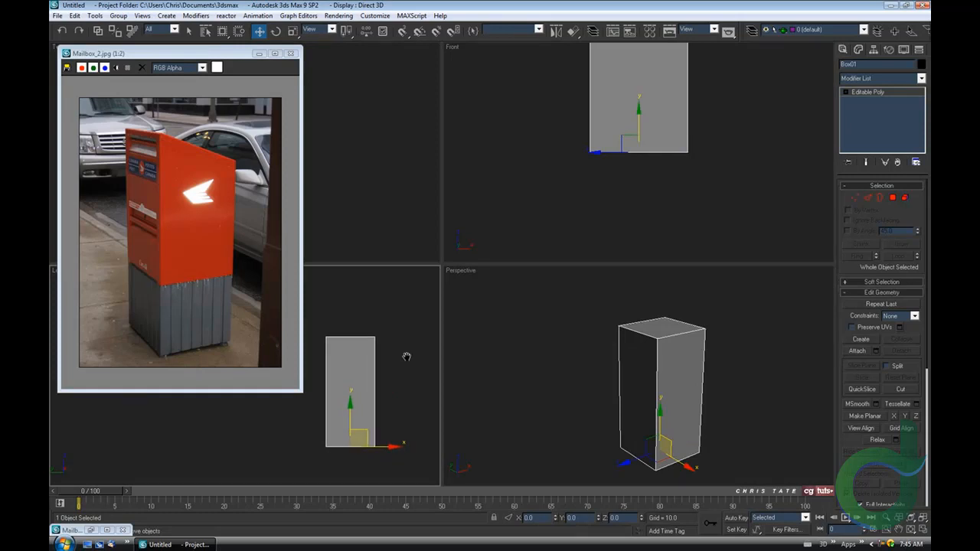
left_click(855, 197)
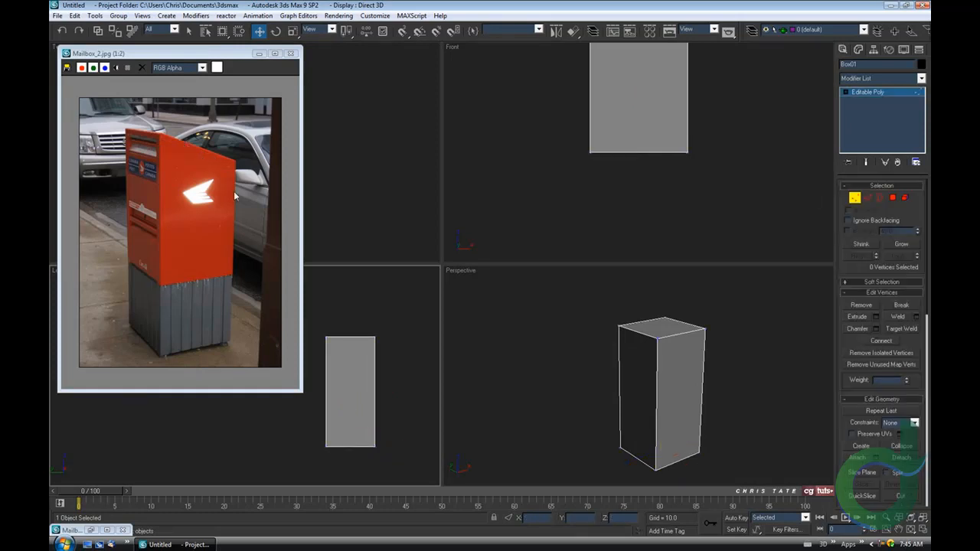
left_click_drag(365, 335, 387, 366)
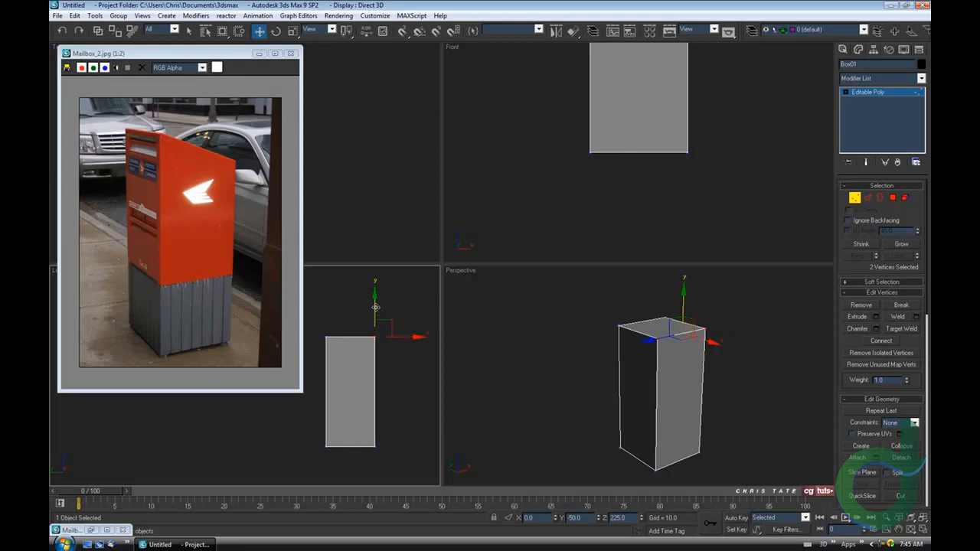
left_click_drag(375, 306, 377, 293)
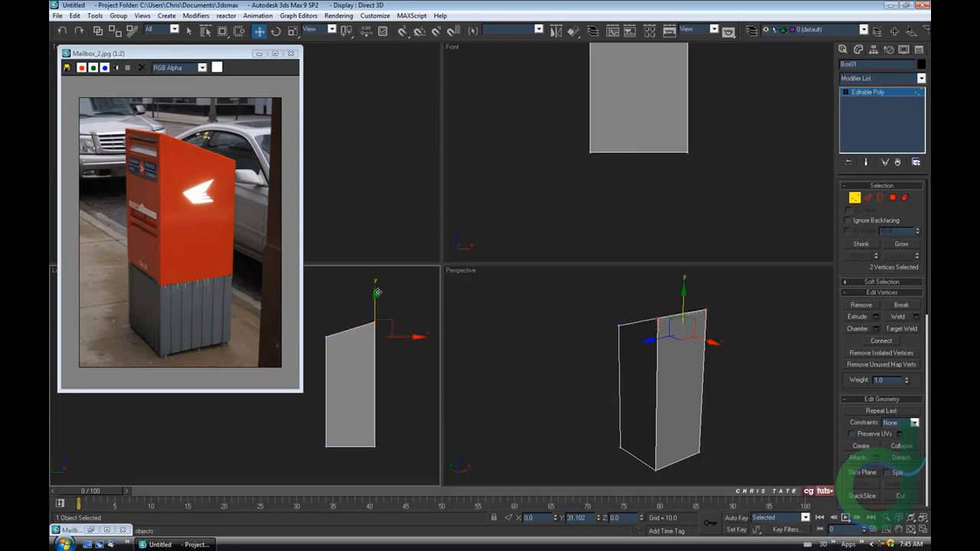
- Raise the two upper vertices of the sloped top slightly more in the Perspective view, to a height of about 258.6, and leave vertex editing
middle_click_drag(658, 385, 591, 403, "alt")
left_click(926, 535)
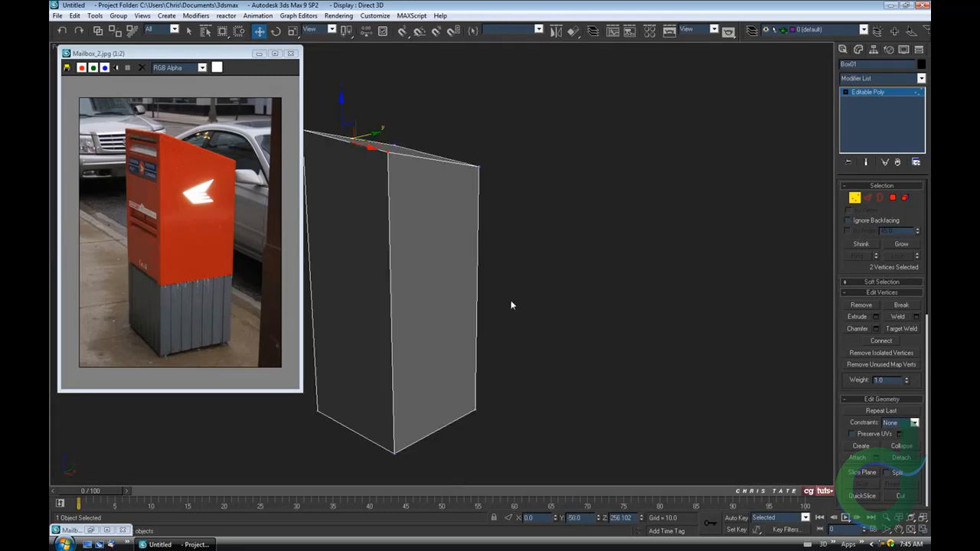
mouse_move(510, 304)
middle_mouse_down("alt")
mouse_move(568, 350)
mouse_move(512, 320)
middle_mouse_up("alt")
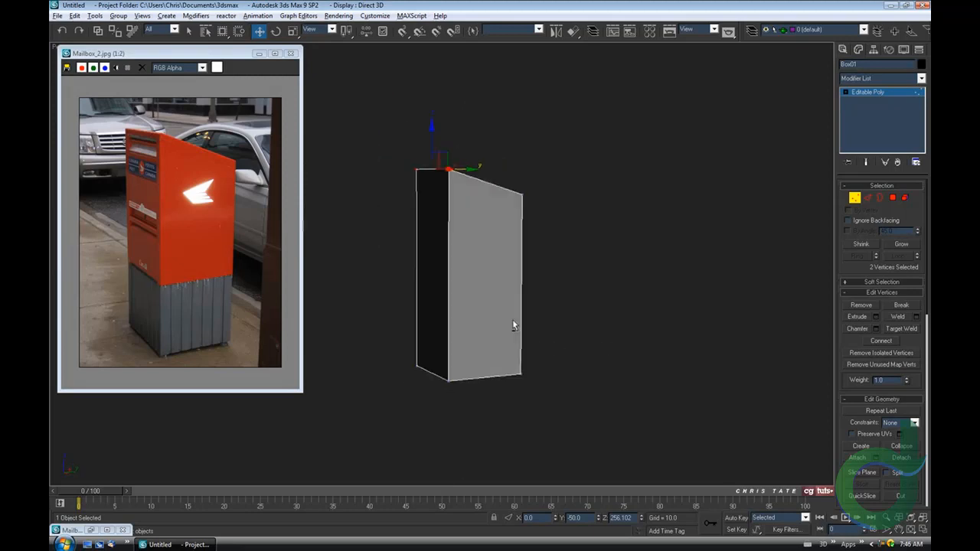
left_click_drag(429, 140, 429, 134)
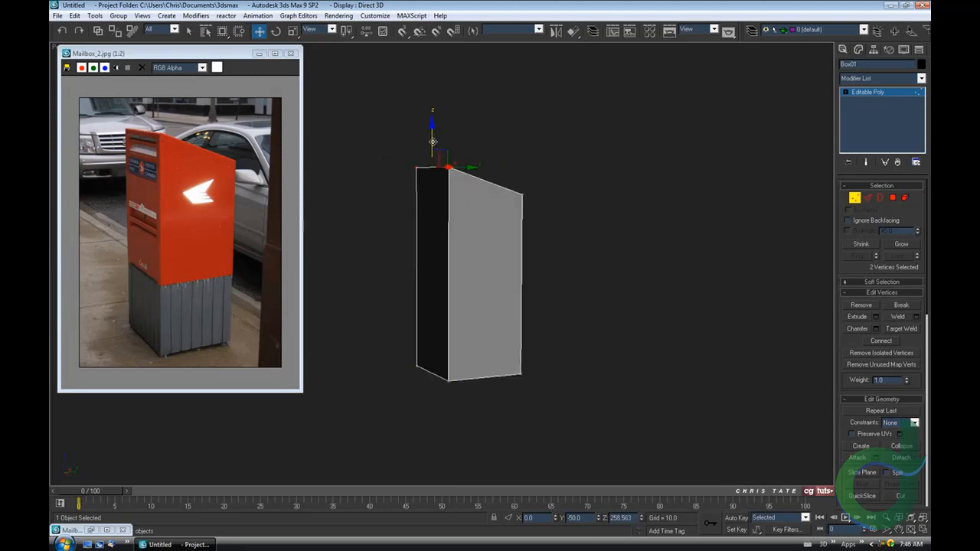
middle_click_drag(471, 264, 523, 235, "alt")
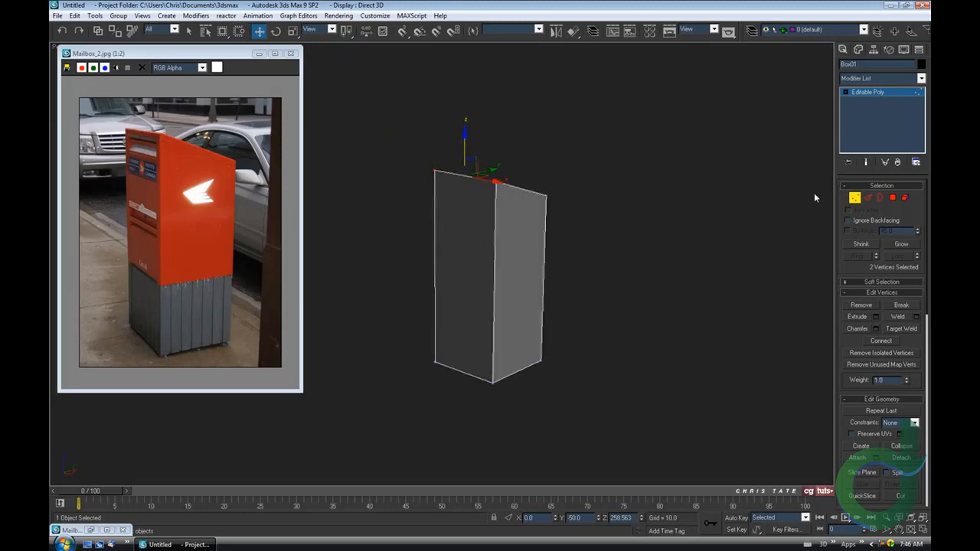
left_click(854, 198)
- Connect the box's four vertical edges with 1 segment and a slide of 93, placing an edge loop just below the sloped top
scroll(525, 236, "up", 3)
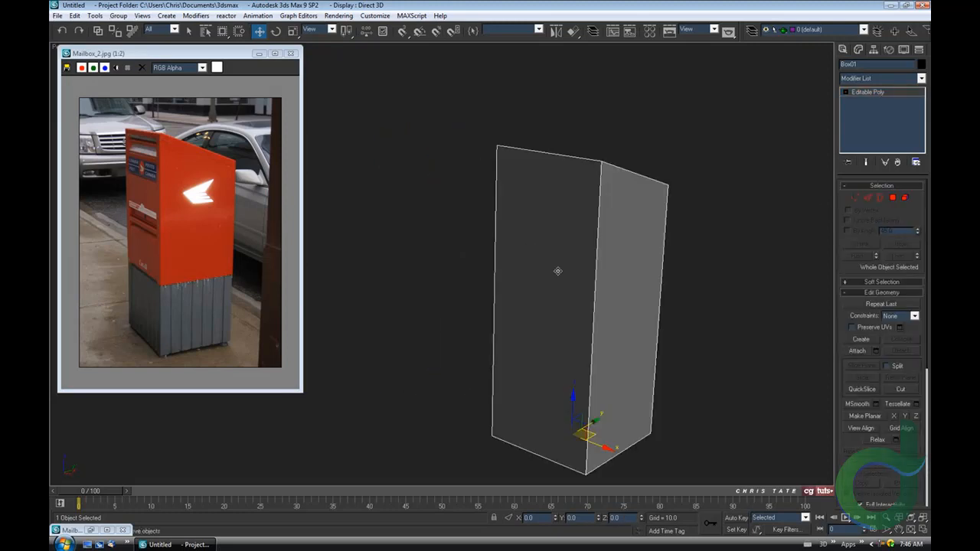
middle_click_drag(557, 271, 523, 321)
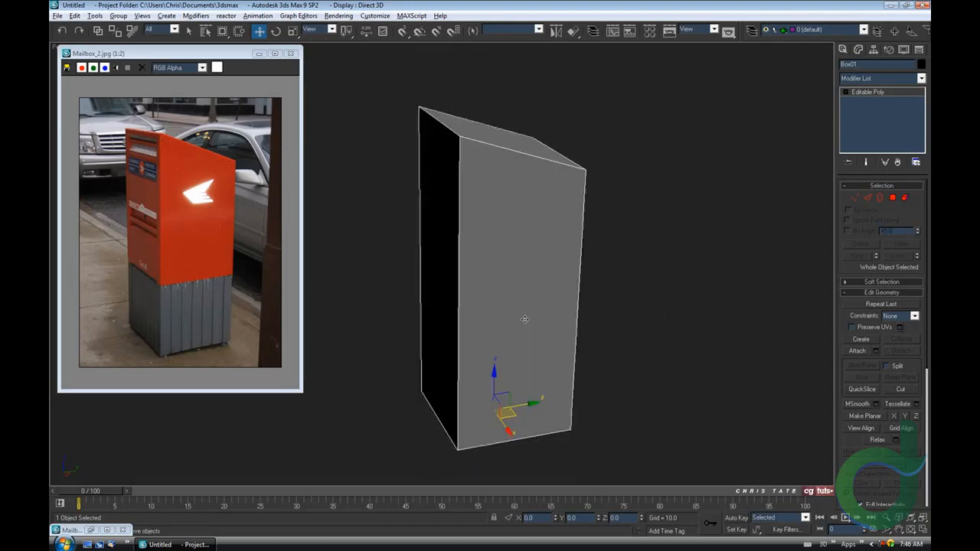
middle_click_drag(495, 358, 540, 286, "alt")
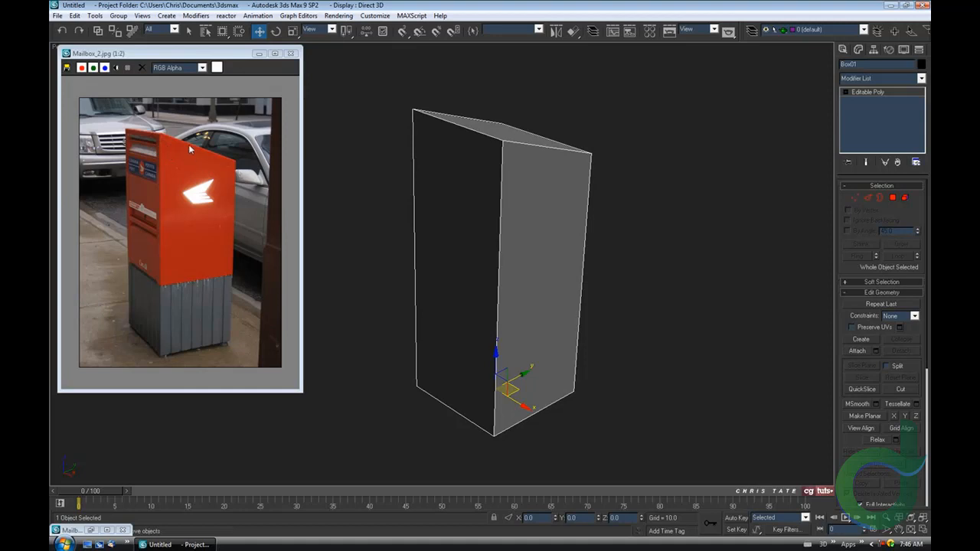
left_click(868, 199)
middle_click_drag(739, 302, 792, 247, "alt")
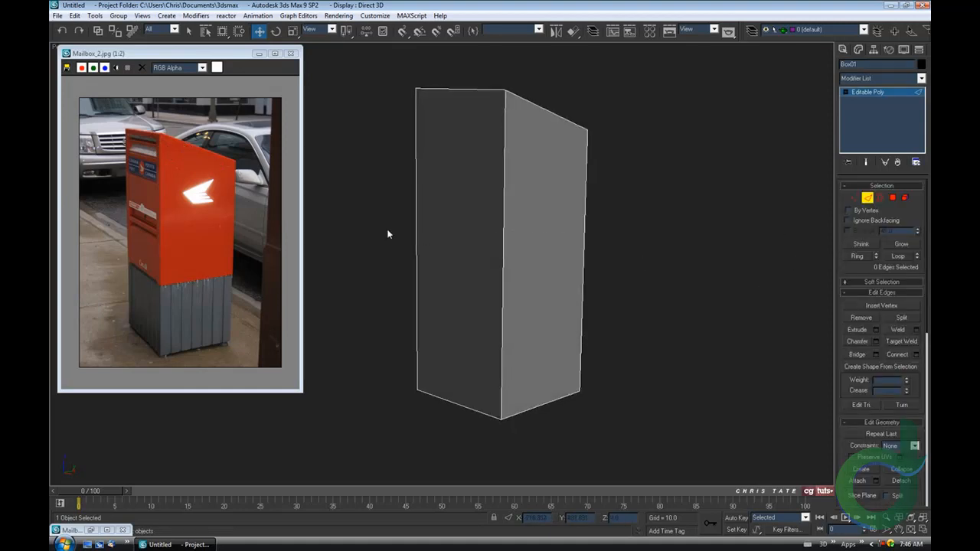
left_click_drag(387, 234, 682, 338)
middle_click_drag(683, 338, 659, 328, "alt")
left_click(915, 355)
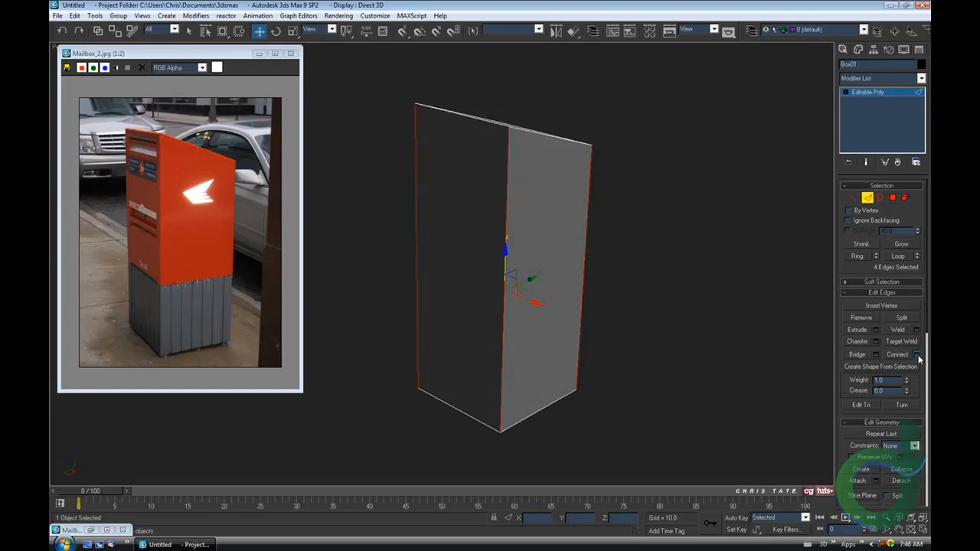
left_click_drag(520, 227, 753, 73)
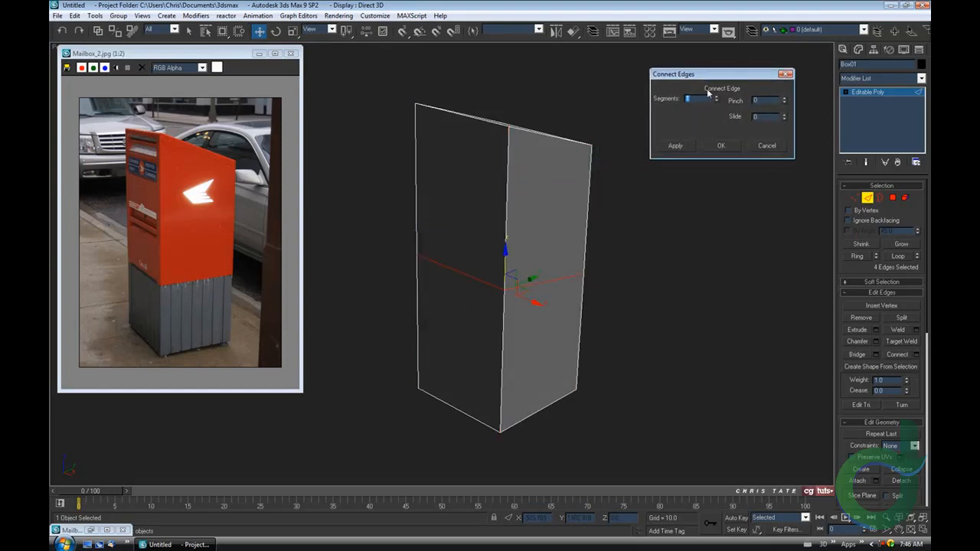
left_click_drag(785, 116, 782, 23)
mouse_move(529, 210)
middle_mouse_down("alt")
mouse_move(444, 210)
mouse_move(563, 218)
mouse_move(521, 214)
middle_mouse_up("alt")
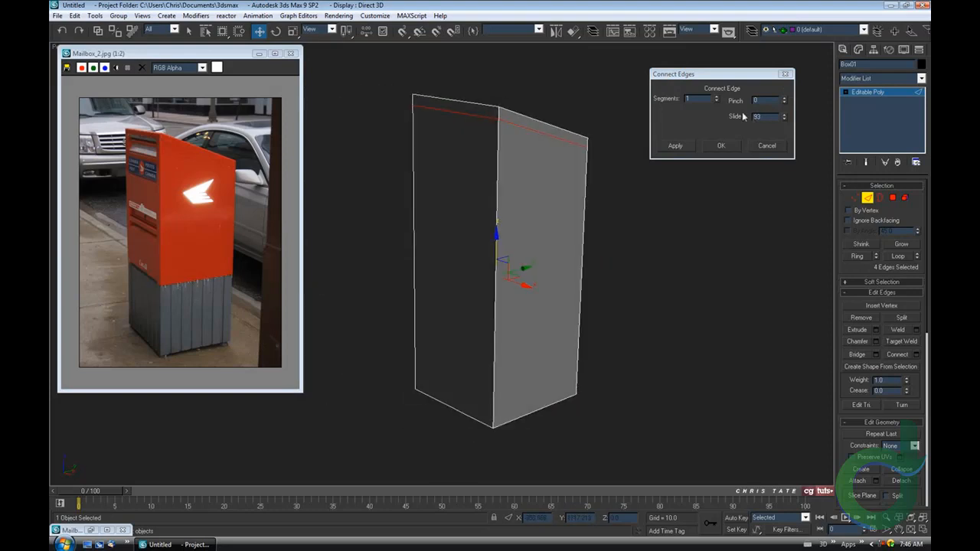
left_click(720, 146)
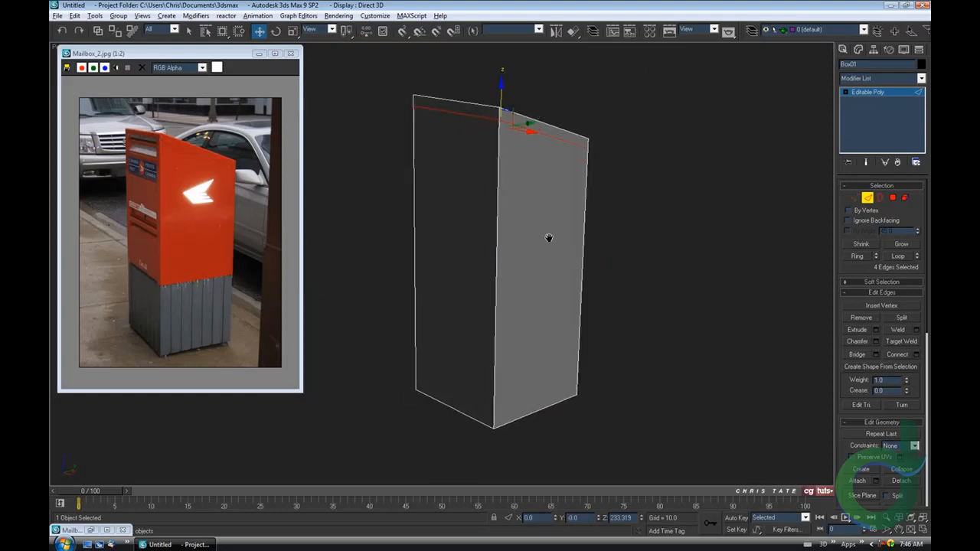
- Bring up the Mailbox_1.jpg front reference photo and turn the box to a matching front view
middle_click_drag(549, 237, 582, 282, "alt")
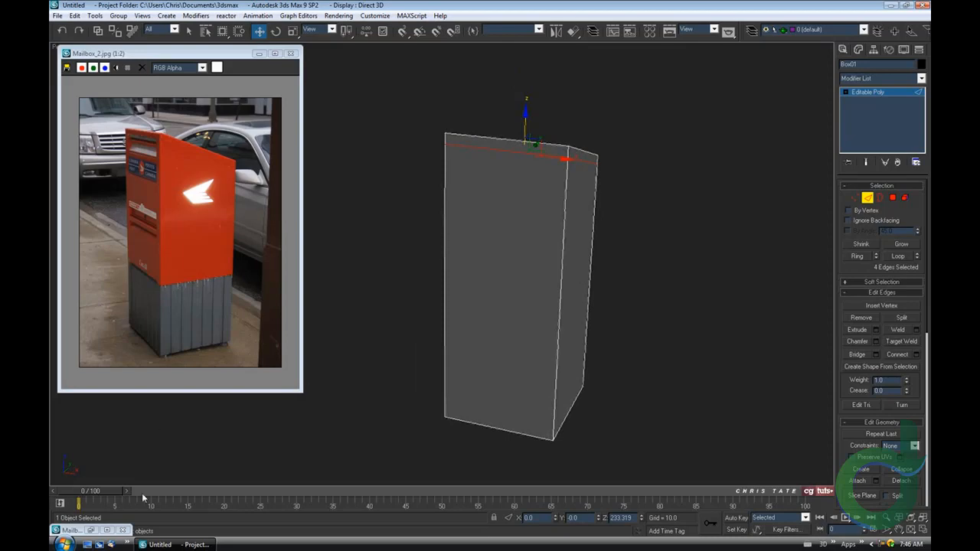
left_click(92, 530)
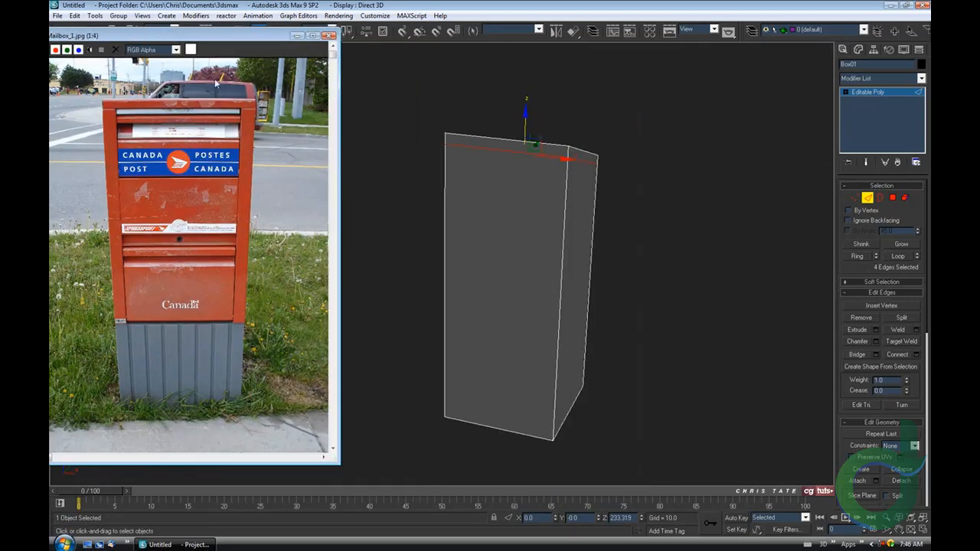
mouse_move(465, 205)
middle_mouse_down("alt")
mouse_move(492, 215)
mouse_move(469, 213)
middle_mouse_up("alt")
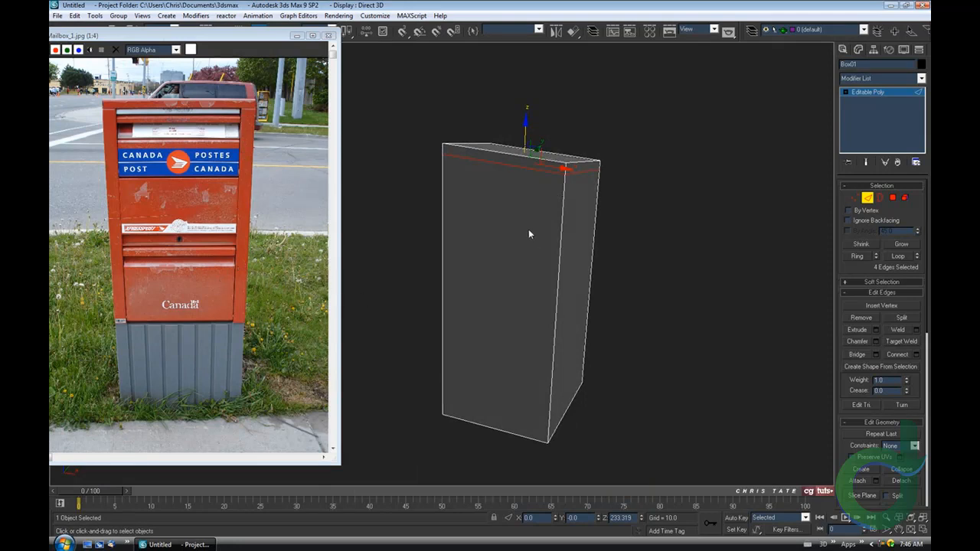
middle_click_drag(528, 235, 544, 211, "alt")
- Connect the ring of edges running across the box's front width with 2 segments and a pinch of 73
left_click(516, 163)
middle_click_drag(623, 280, 780, 363, "alt")
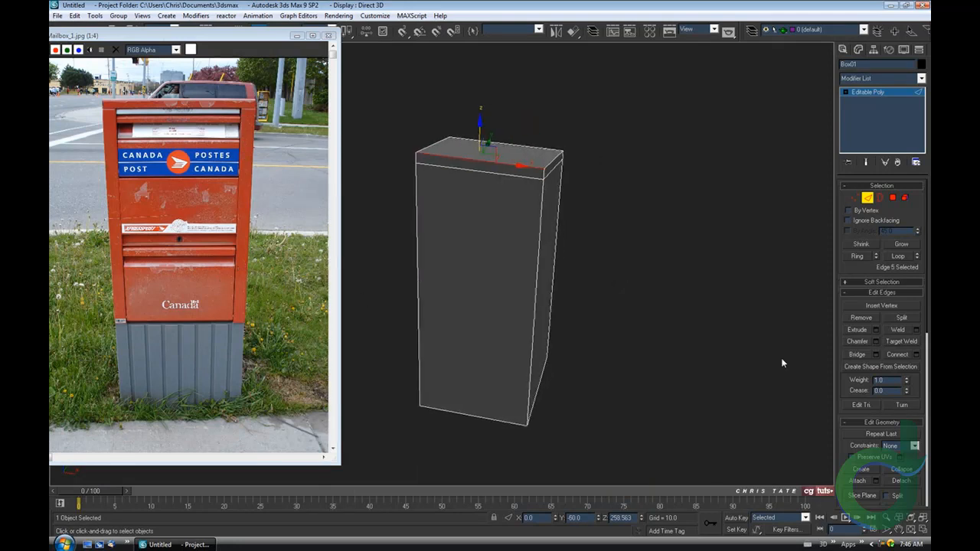
left_click(861, 257)
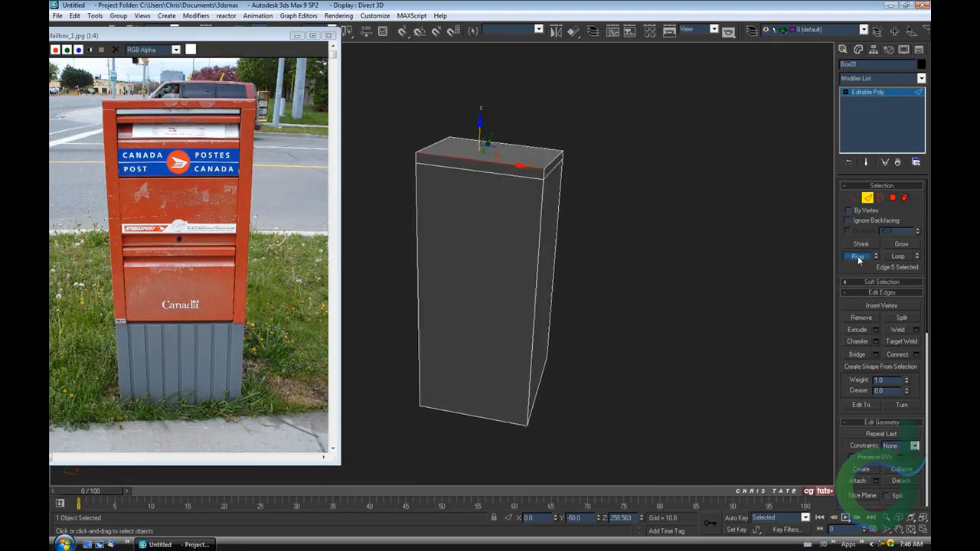
left_click(914, 354)
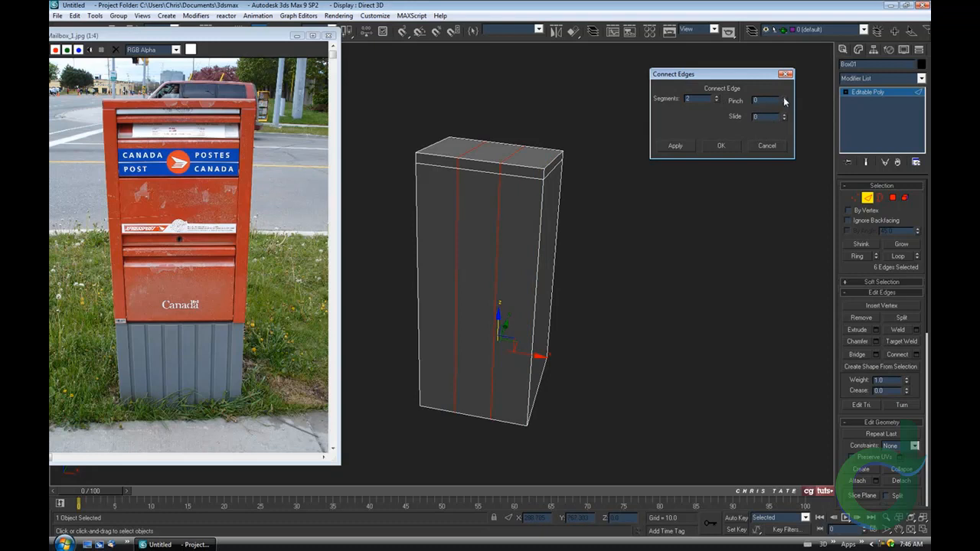
left_click_drag(783, 102, 781, 33)
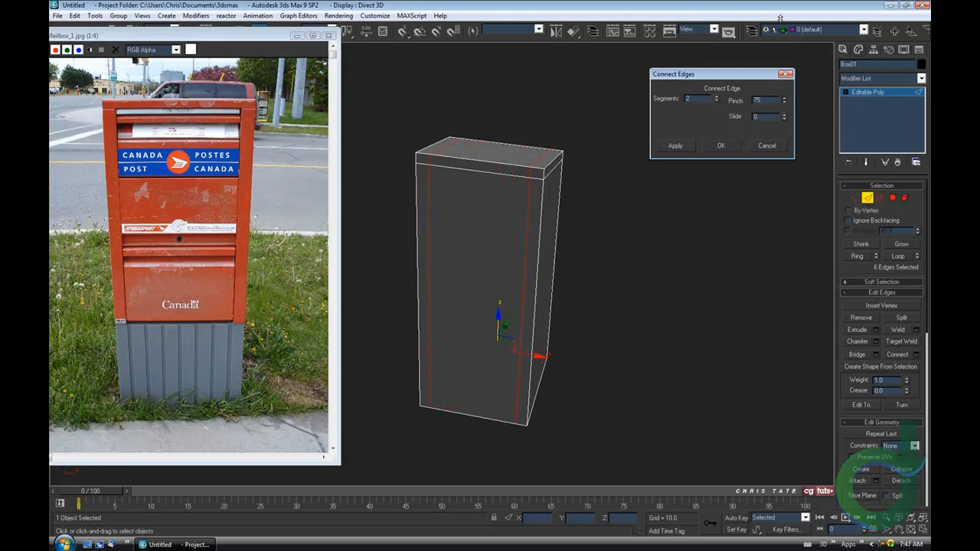
mouse_move(434, 218)
middle_mouse_down("alt")
mouse_move(452, 202)
mouse_move(435, 208)
middle_mouse_up("alt")
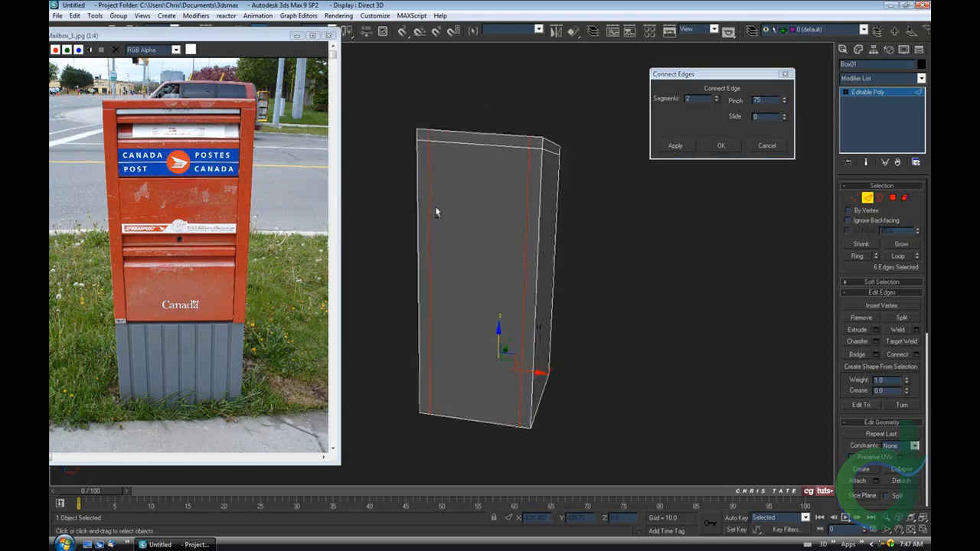
left_click_drag(783, 102, 783, 105)
middle_click_drag(496, 245, 478, 257, "alt")
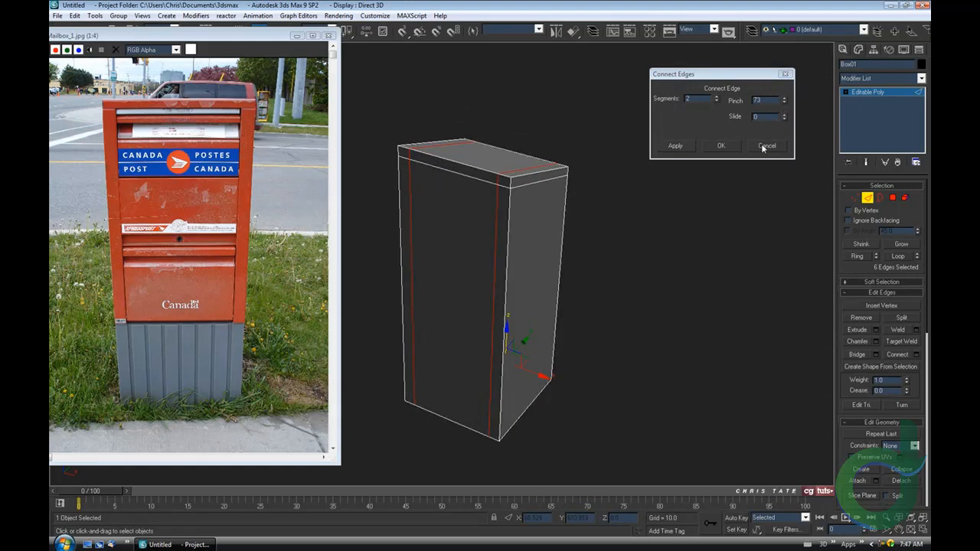
left_click(721, 145)
- Minimize the Mailbox_1.jpg photo and select all vertical edges of the box below the thin top band
mouse_move(628, 306)
middle_mouse_down("alt")
mouse_move(509, 299)
mouse_move(575, 273)
mouse_move(620, 291)
middle_mouse_up("alt")
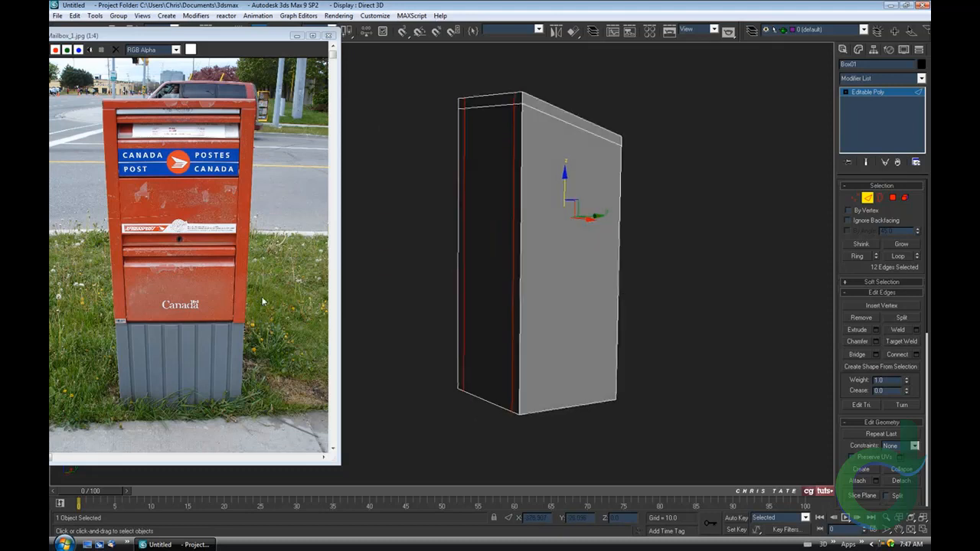
left_click(296, 35)
middle_click_drag(492, 339, 423, 329, "alt")
left_click_drag(372, 269, 741, 310)
middle_click_drag(529, 345, 587, 358)
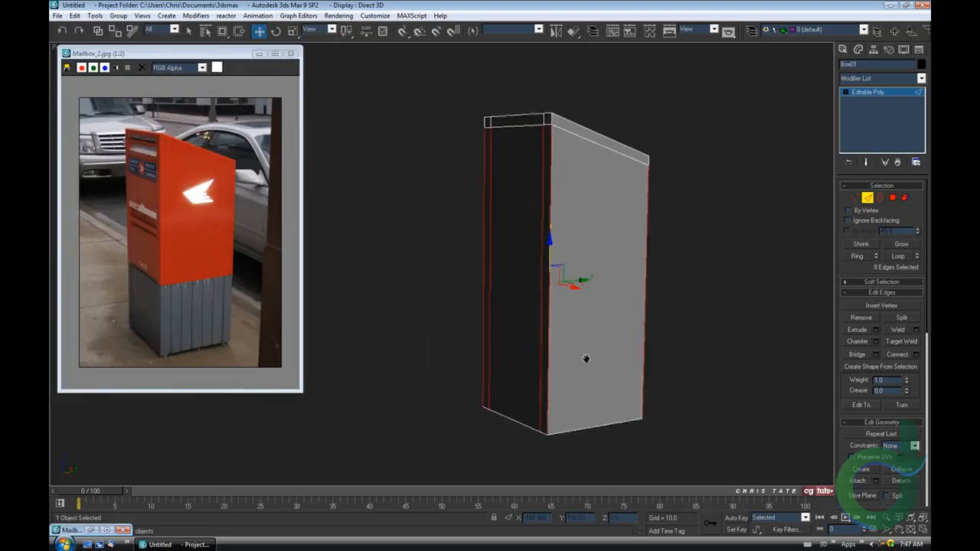
- Connect the selected vertical edges with 1 segment, pinch 0 and slide -27 to divide the mailbox body from its base
left_click(915, 354)
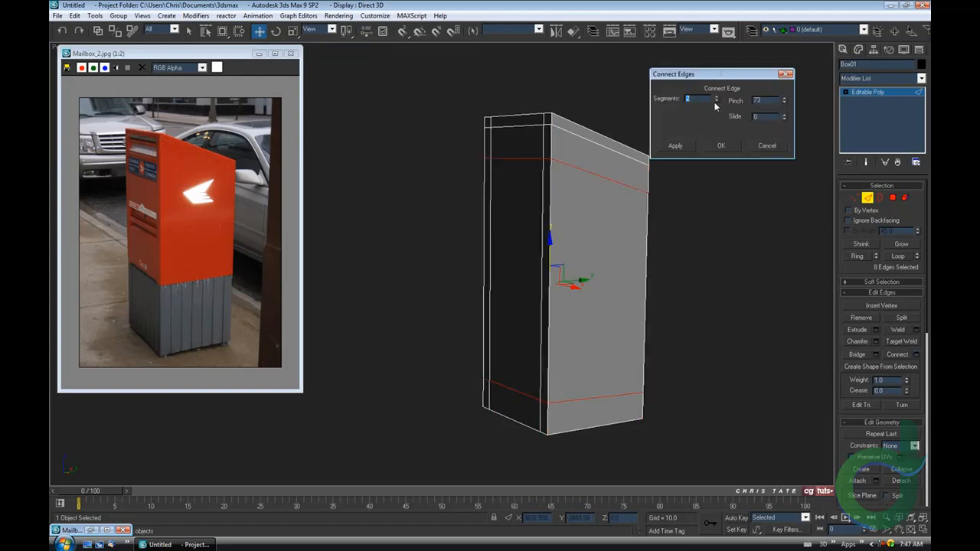
left_click(715, 102)
right_click(784, 102)
middle_click_drag(569, 311, 530, 294)
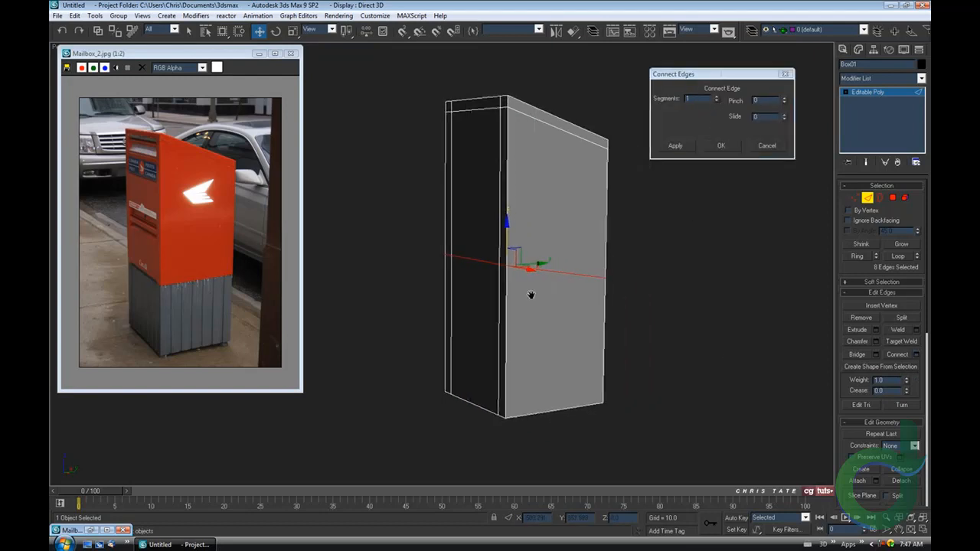
left_click_drag(786, 117, 784, 144)
middle_click_drag(514, 343, 528, 325, "alt")
scroll(471, 365, "down", 5)
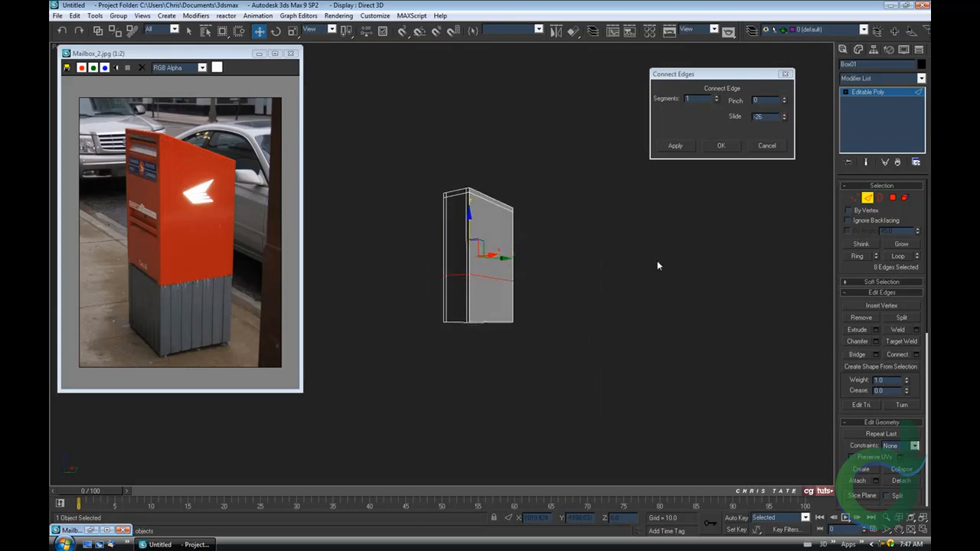
left_click(783, 114)
middle_click_drag(645, 274, 647, 297, "alt")
left_click(784, 118)
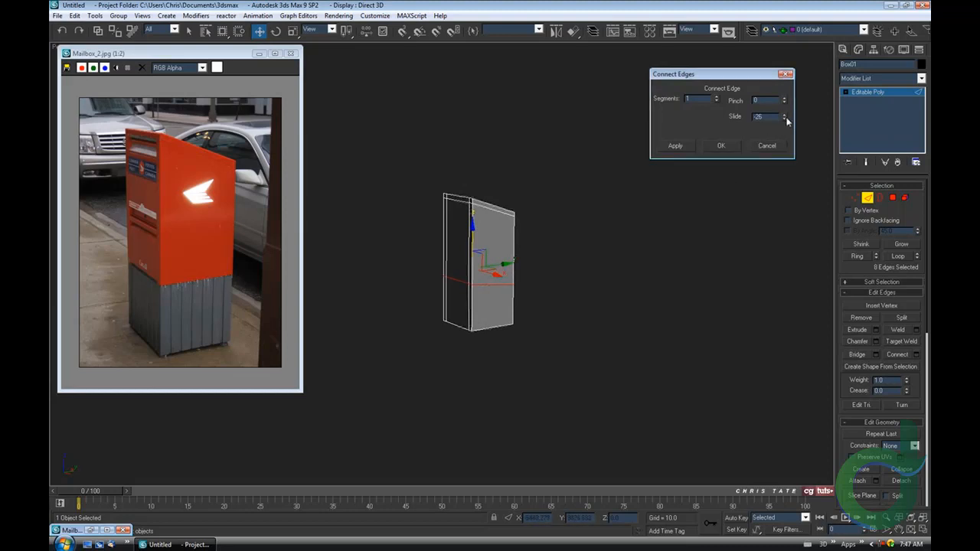
middle_click_drag(548, 302, 560, 302, "alt")
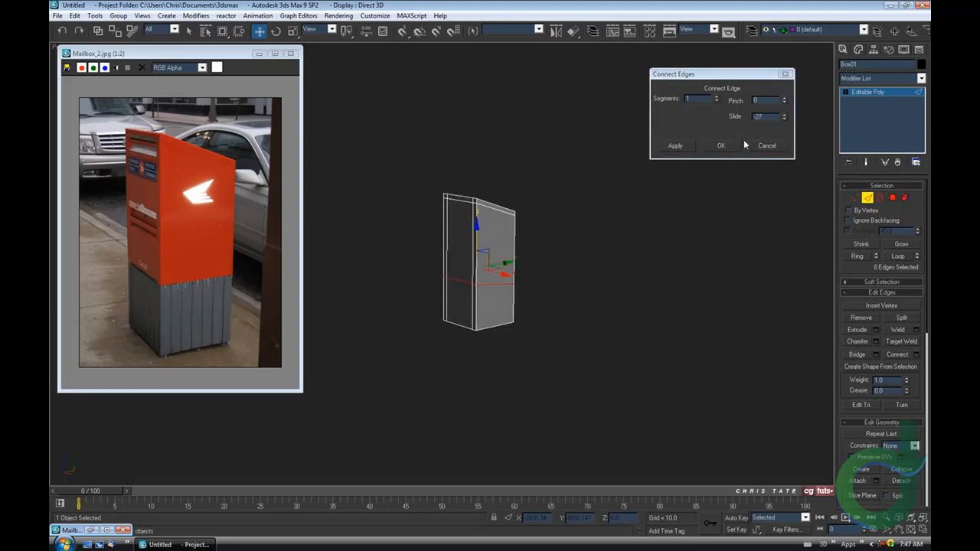
left_click(720, 145)
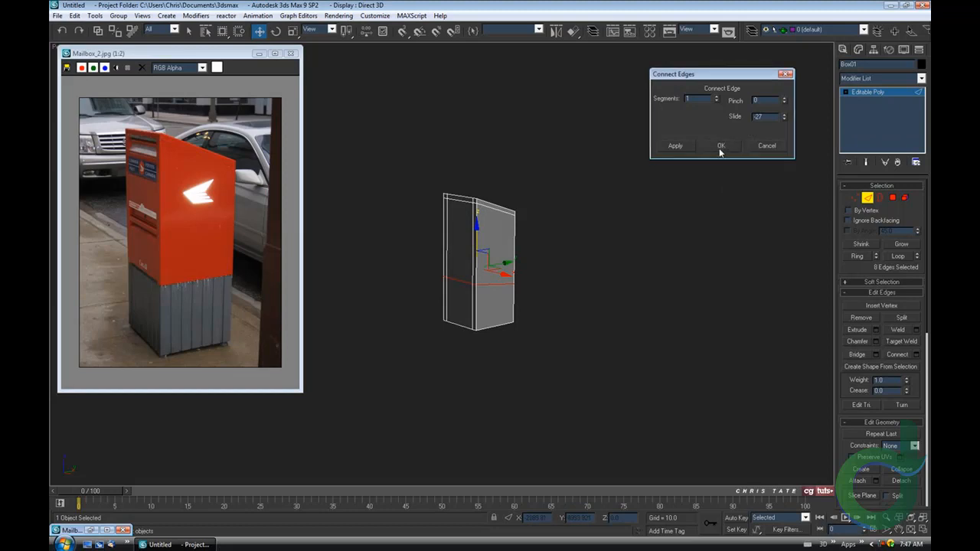
- Switch to vertex editing with all vertices of the loop dividing the mailbox body from its base selected
scroll(534, 317, "up", 5)
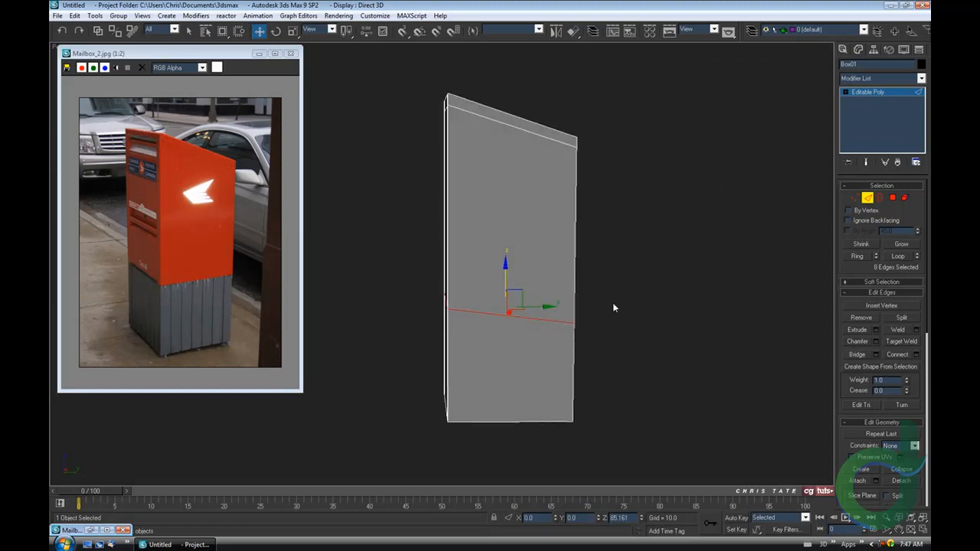
middle_click_drag(613, 308, 587, 319, "alt")
middle_click_drag(610, 249, 619, 249, "alt")
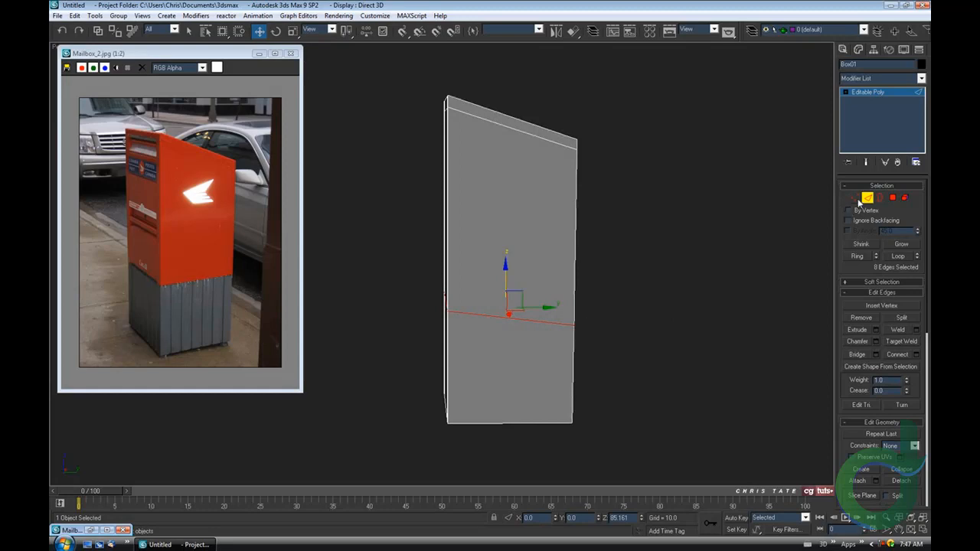
left_click(858, 201)
middle_click_drag(551, 321, 518, 341, "alt")
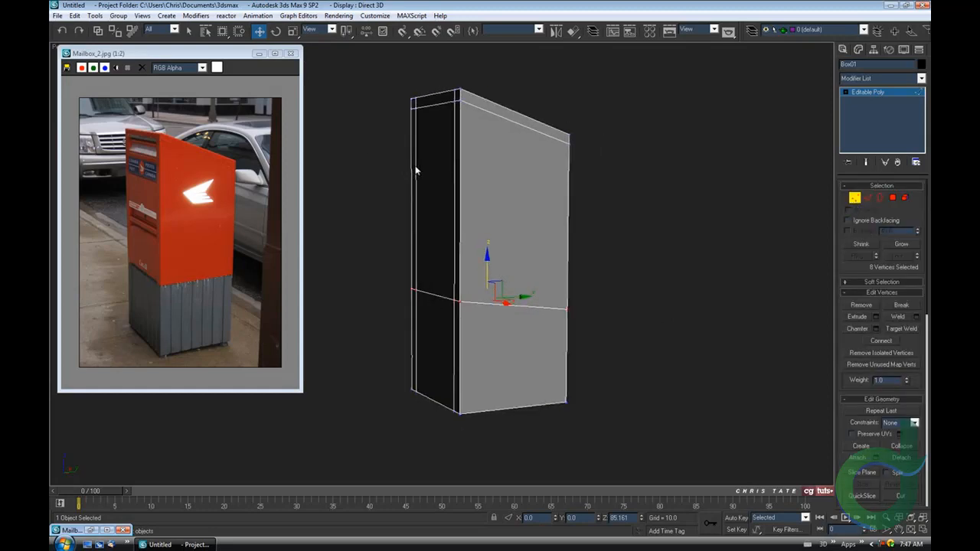
- Try to level the dividing loop by scaling its vertices vertically, and undo it
left_click(293, 32)
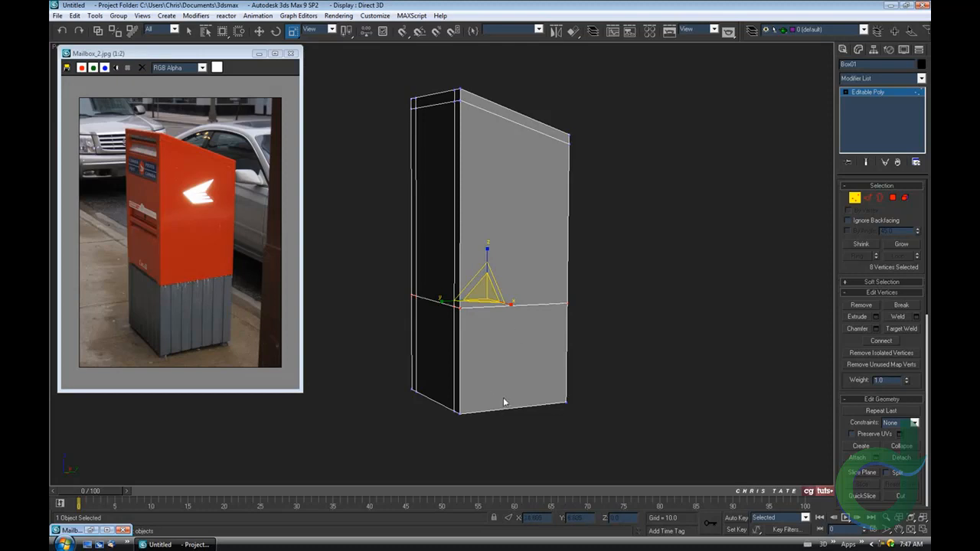
key("ctrl+z")
key("ctrl+z")
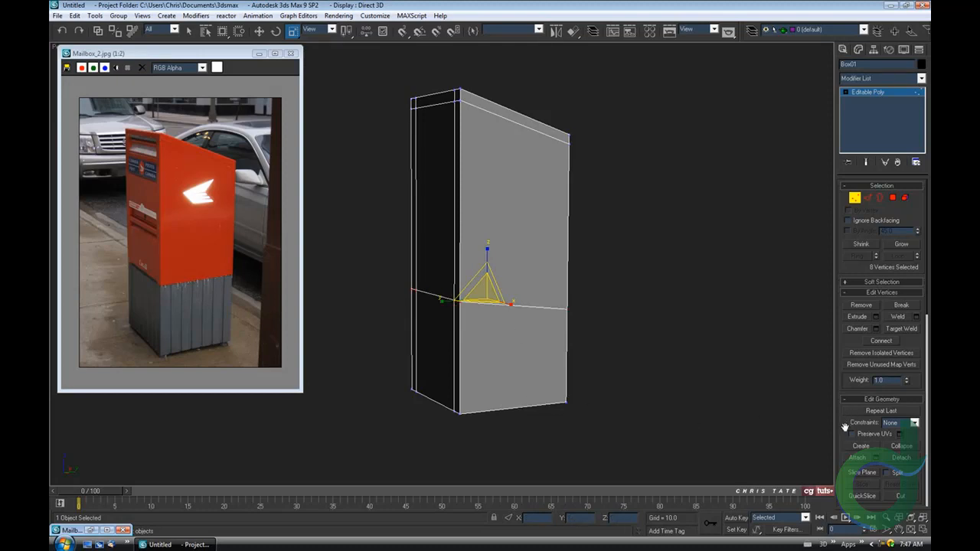
- Level the selected dividing loop by making its vertices planar in Z
left_click_drag(844, 426, 843, 309)
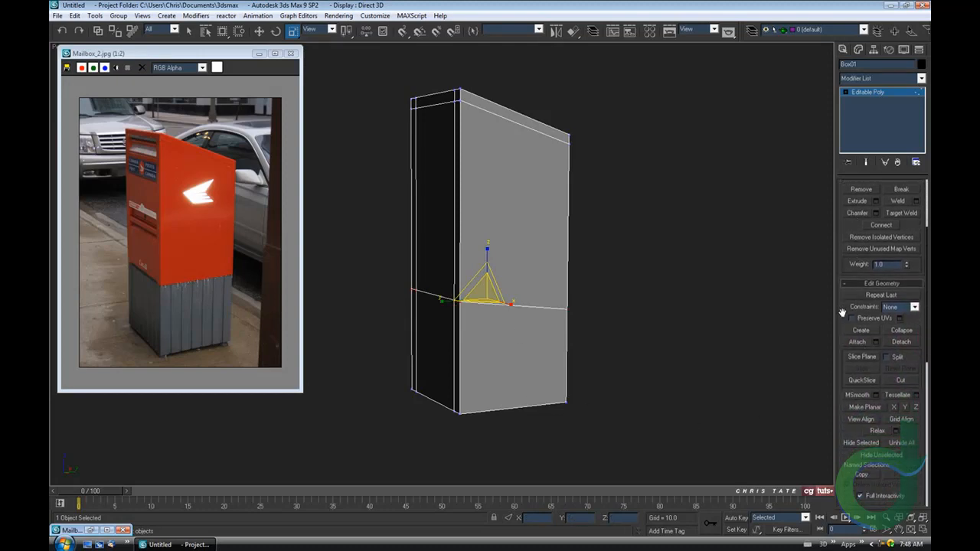
scroll(841, 313, "down", 2)
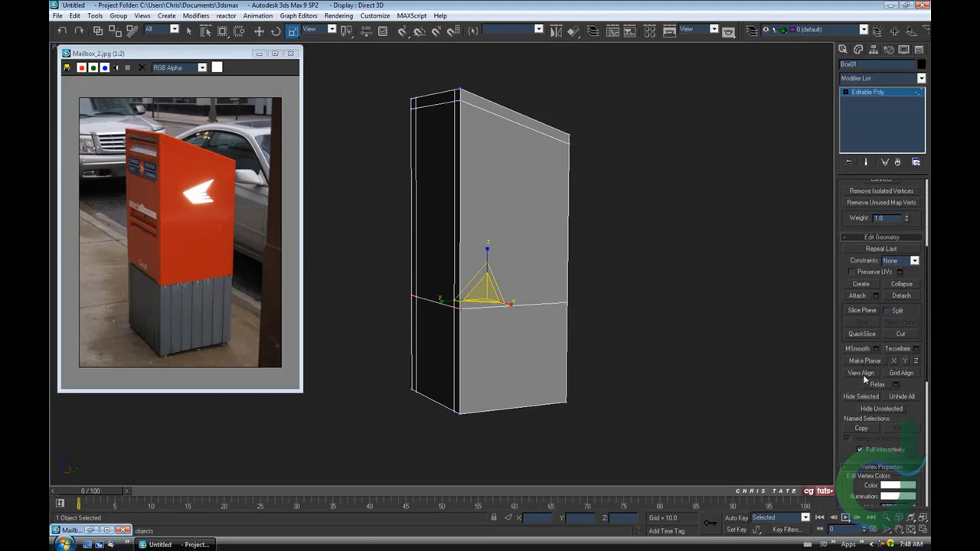
middle_click_drag(556, 372, 575, 360, "alt")
scroll(544, 358, "down", 3)
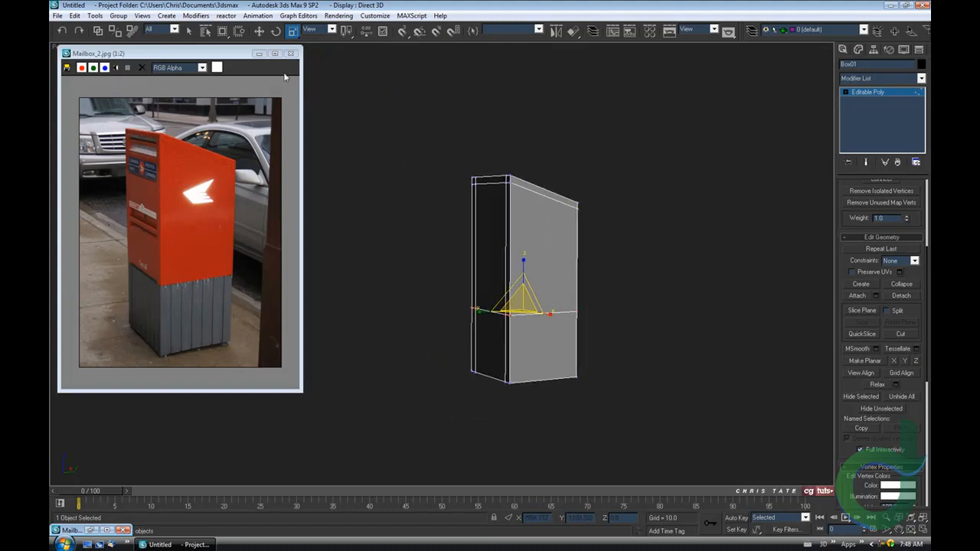
- Move the dividing loop's vertices up slightly to a Z height of about 89.4 to match the reference photo
left_click(259, 32)
middle_click_drag(494, 382, 472, 365)
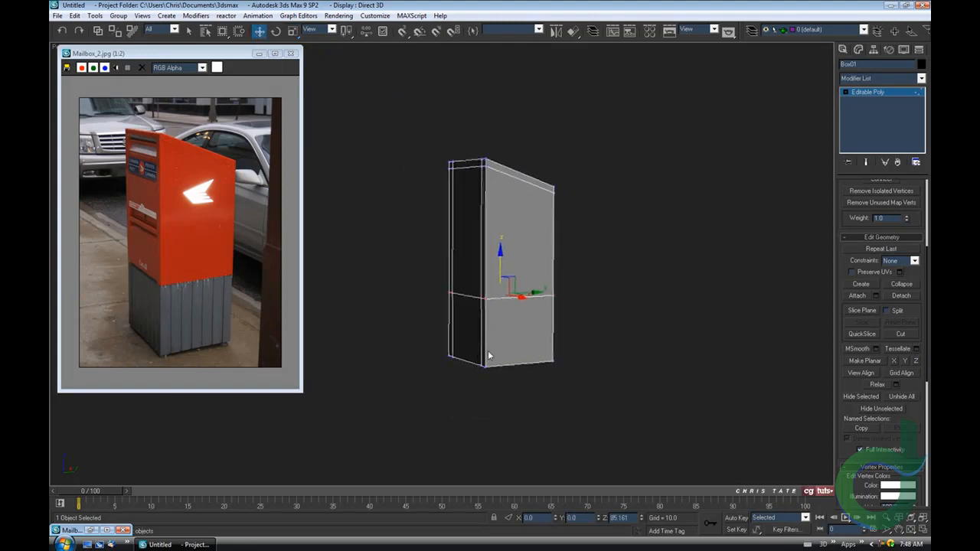
left_click_drag(501, 269, 500, 265)
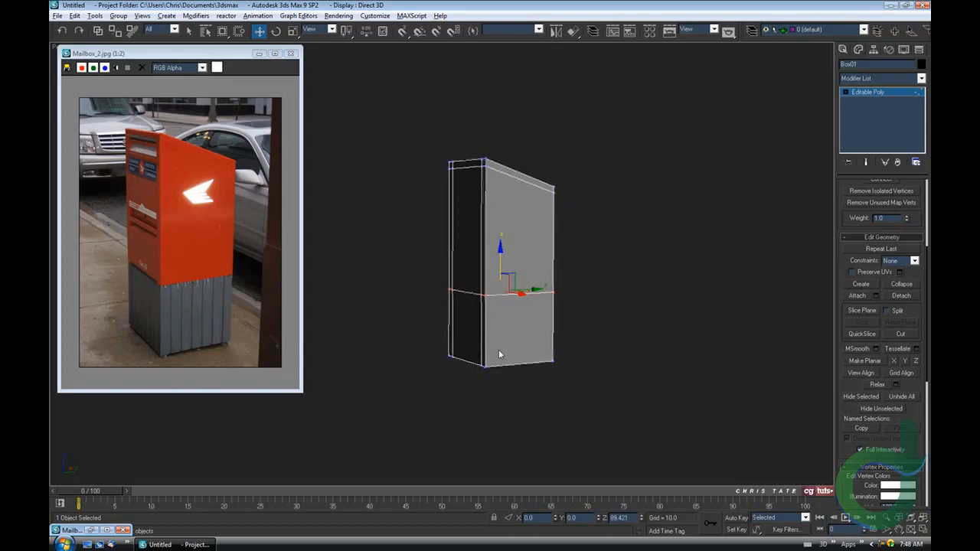
mouse_move(498, 349)
middle_mouse_down("alt")
mouse_move(540, 356)
mouse_move(411, 359)
mouse_move(507, 356)
middle_mouse_up("alt")
middle_click_drag(531, 323, 527, 336, "alt")
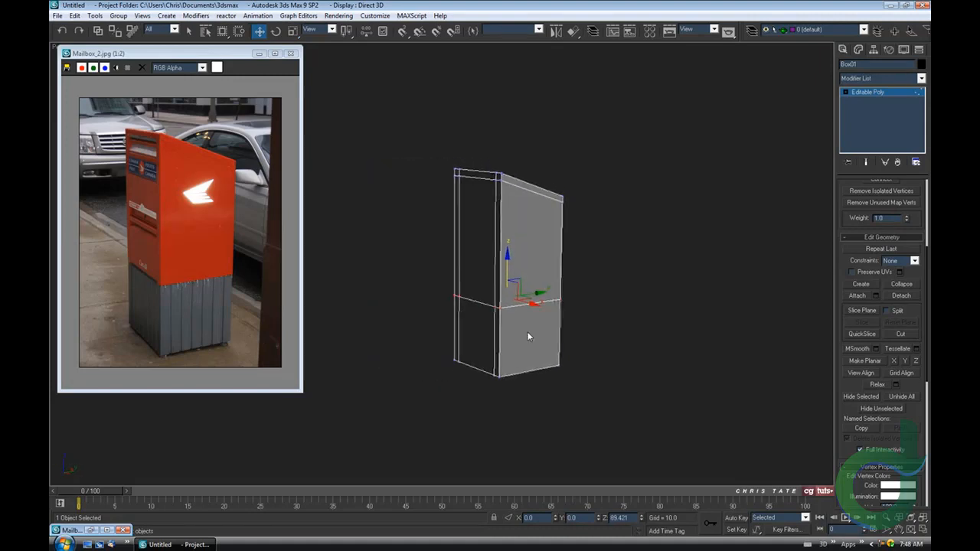
scroll(520, 288, "up", 3)
middle_click_drag(520, 288, 531, 300, "alt")
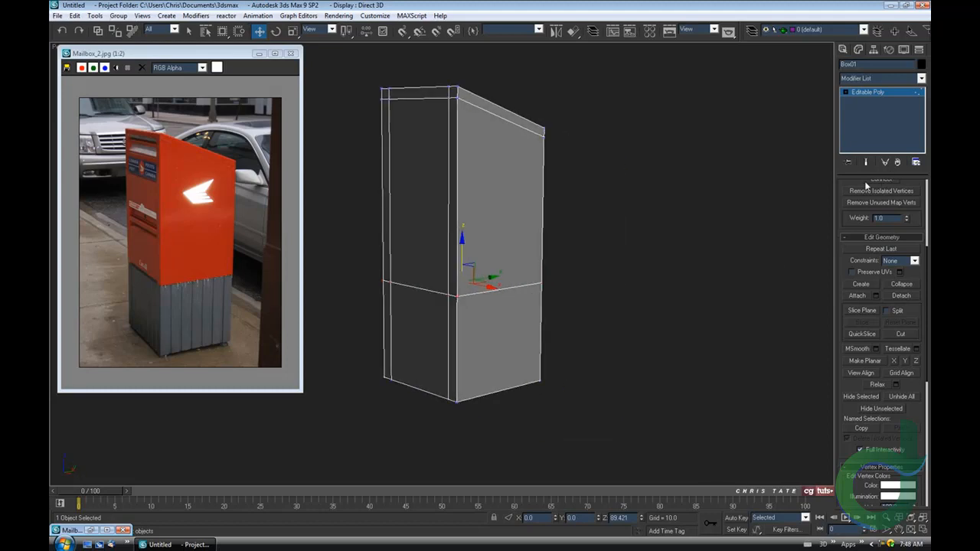
- Select only the polygons of the thin sloped cap, including its side band, at the top of the mailbox
left_click_drag(840, 184, 841, 394)
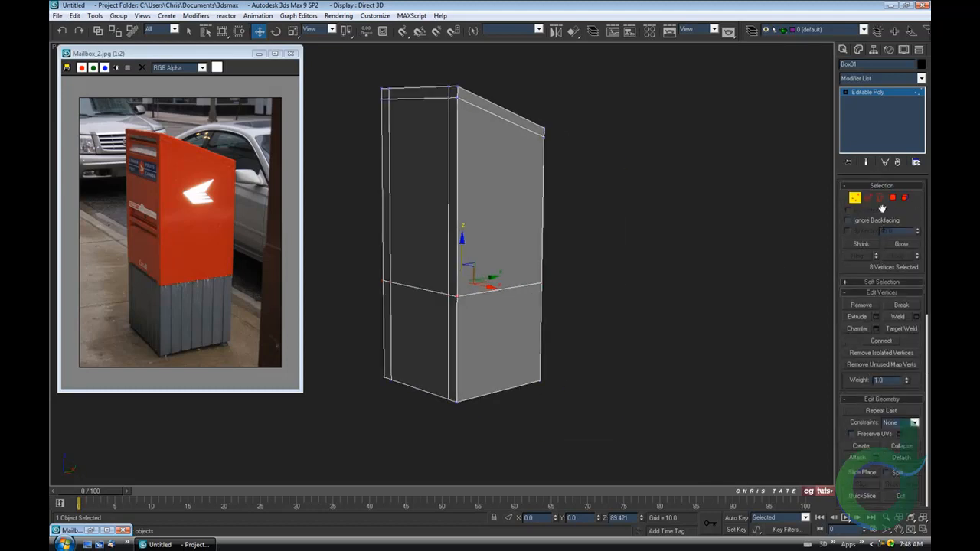
left_click(890, 198)
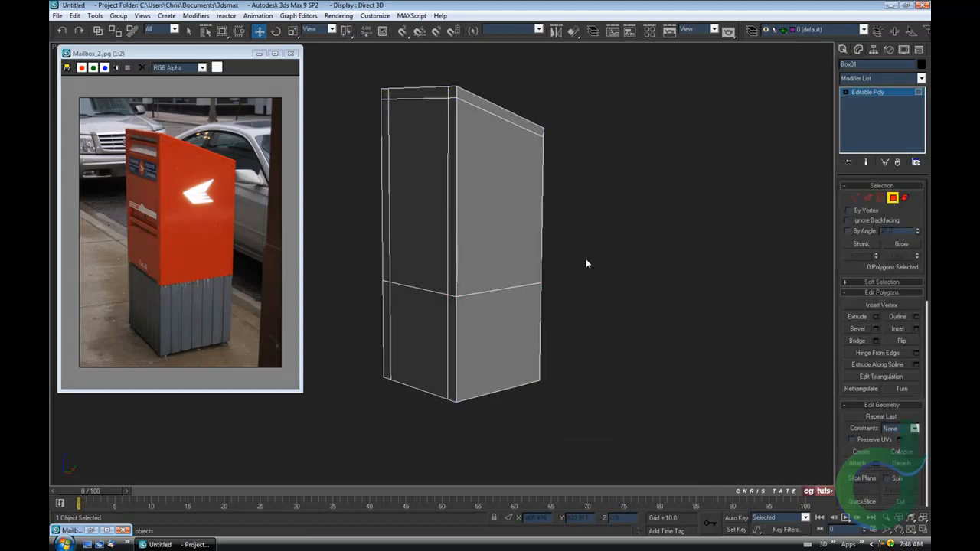
mouse_move(566, 240)
middle_mouse_down()
mouse_move(573, 253)
mouse_move(553, 268)
mouse_move(529, 269)
middle_mouse_up()
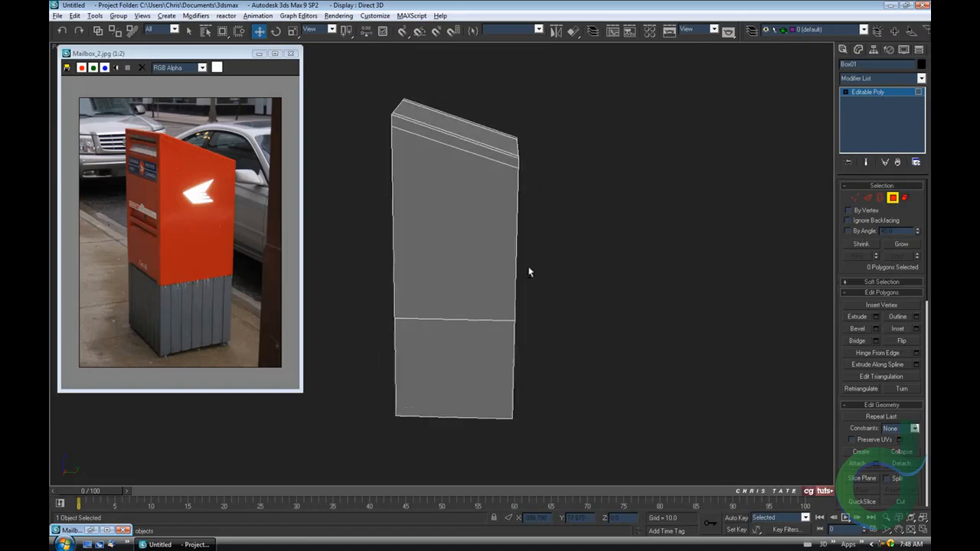
middle_click_drag(480, 207, 499, 188, "alt")
left_click_drag(352, 66, 660, 278)
left_click_drag(355, 258, 665, 403, "alt")
middle_click_drag(525, 278, 637, 251, "alt")
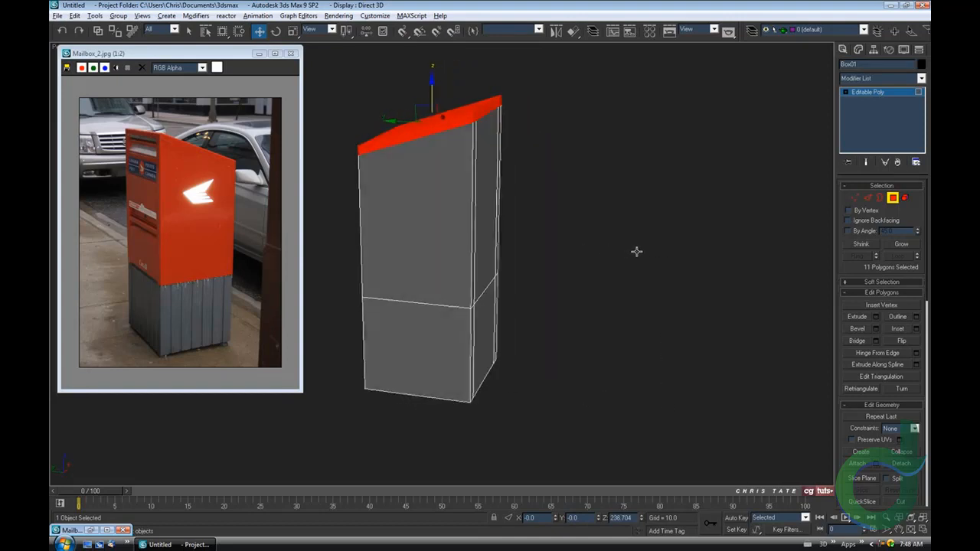
middle_click_drag(431, 255, 462, 213, "alt")
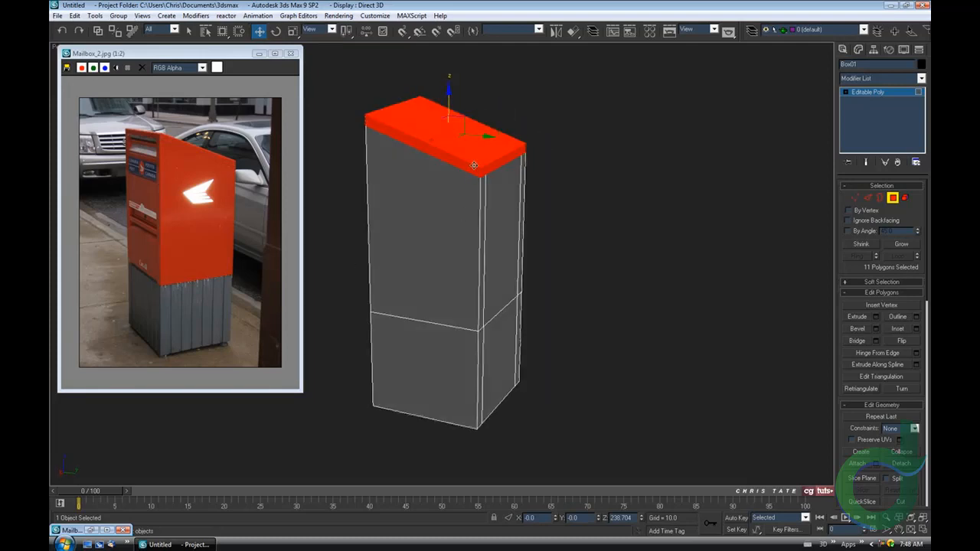
middle_click_drag(488, 249, 517, 277, "alt")
- Detach the selected cap polygons as a separate object named Top
scroll(857, 271, "down", 3)
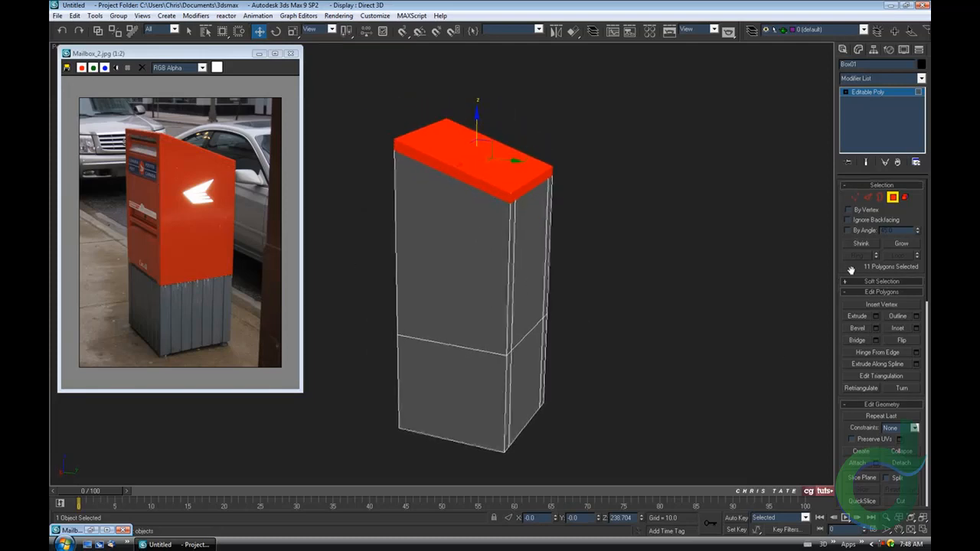
middle_click_drag(585, 290, 574, 276)
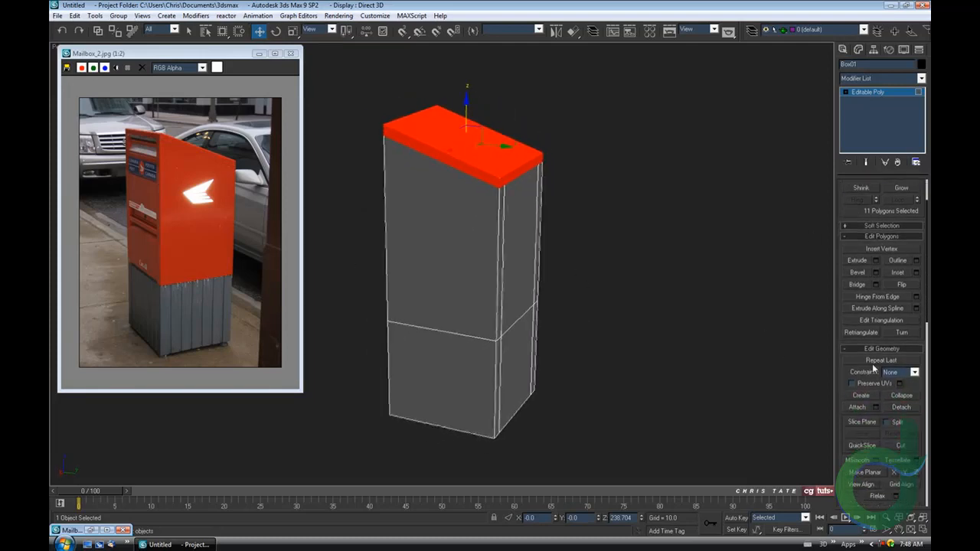
left_click(900, 407)
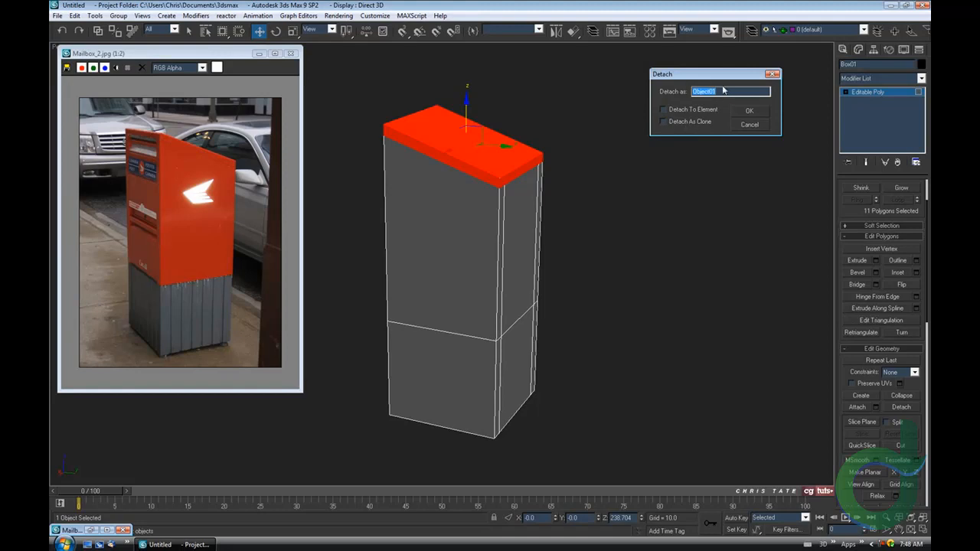
type("Top")
left_click(749, 111)
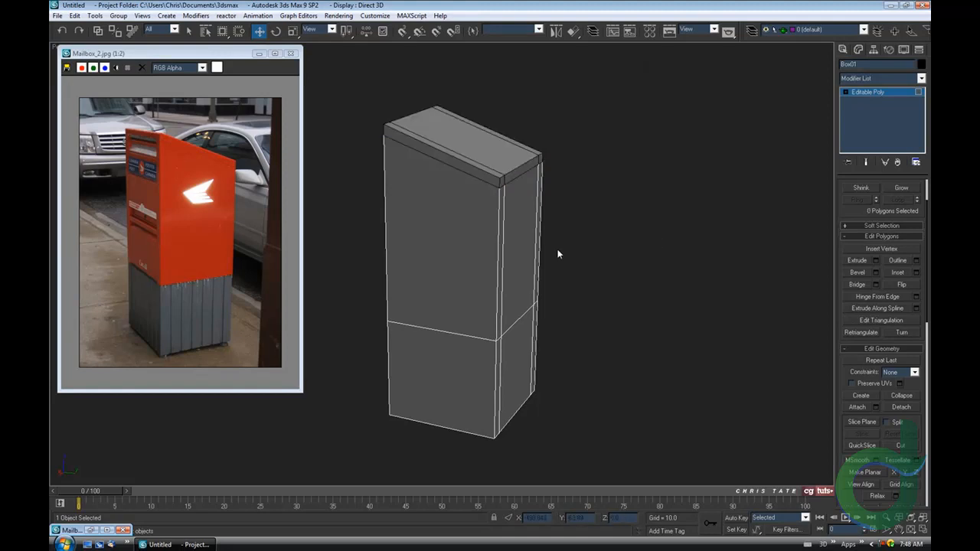
- Give the 02 - Default material a blue diffuse colour and apply it to the detached top
middle_click_drag(558, 254, 528, 210, "alt")
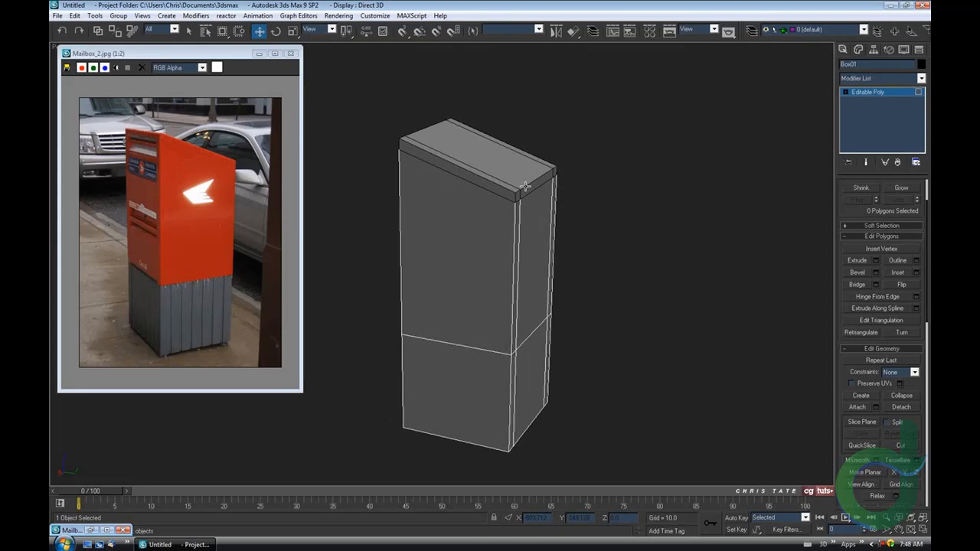
key("m")
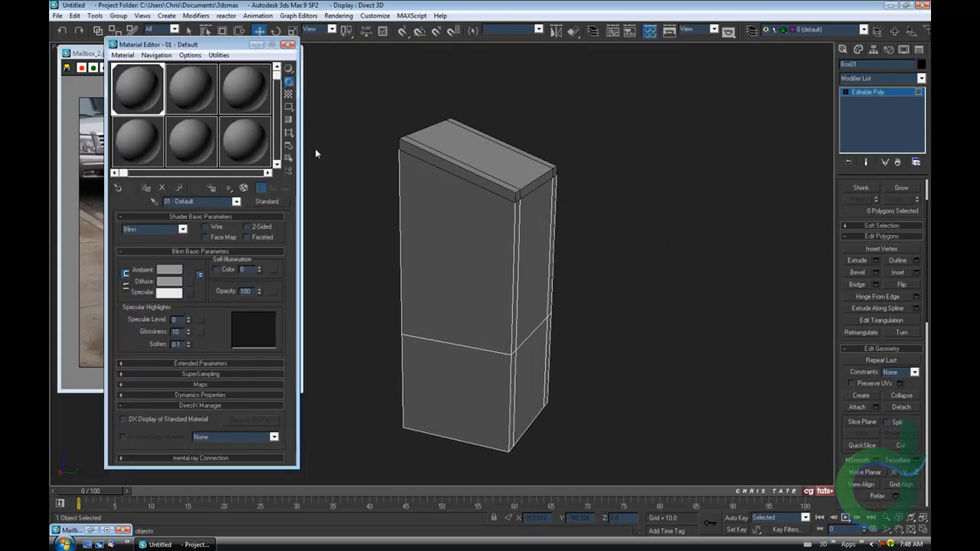
left_click(188, 109)
left_click(169, 281)
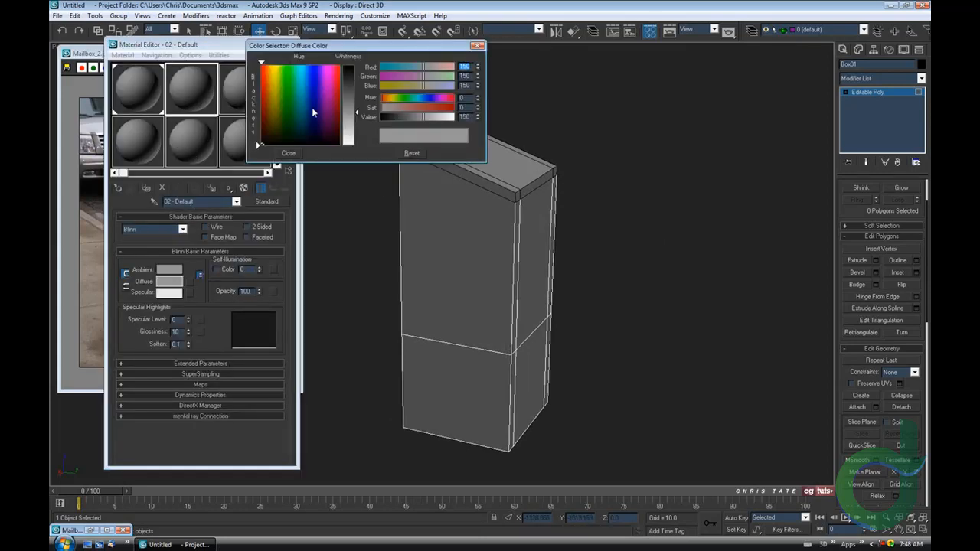
left_click_drag(312, 113, 311, 92)
left_click(301, 153)
left_click_drag(198, 88, 457, 122)
left_click(288, 44)
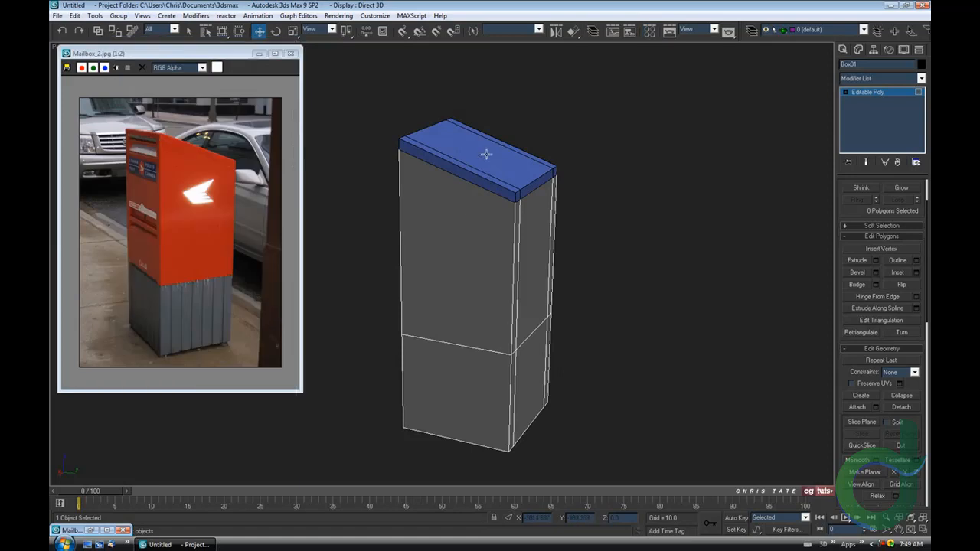
- Select all polygons below the dividing loop, including the underside, and detach them as an object named Base
middle_click_drag(434, 250, 454, 330, "alt")
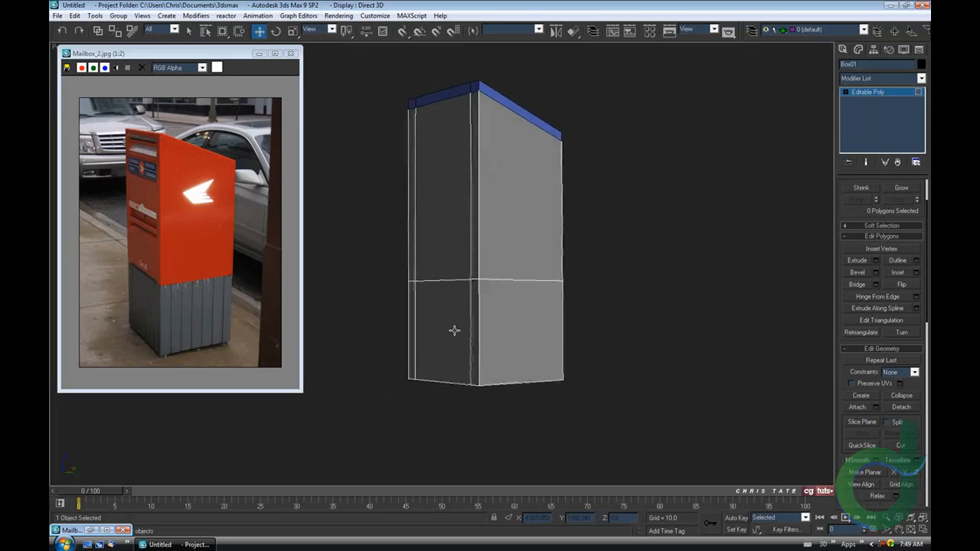
left_click_drag(843, 213, 844, 269)
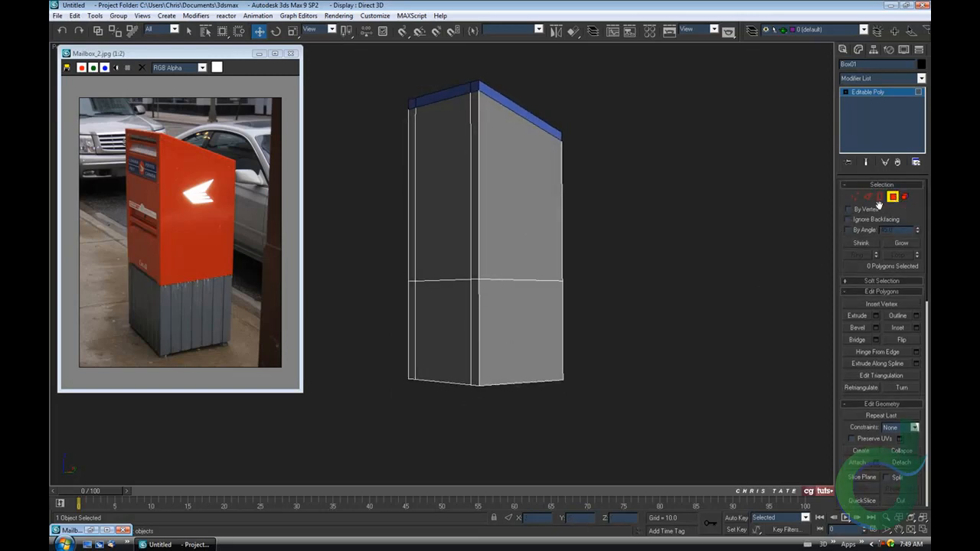
left_click_drag(368, 344, 719, 453)
middle_click_drag(498, 404, 499, 376, "alt")
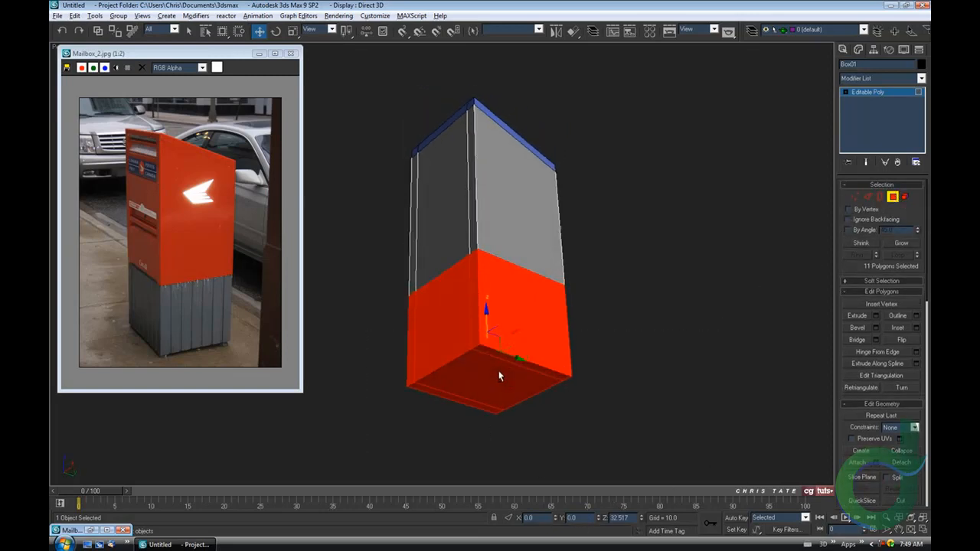
left_click(895, 463)
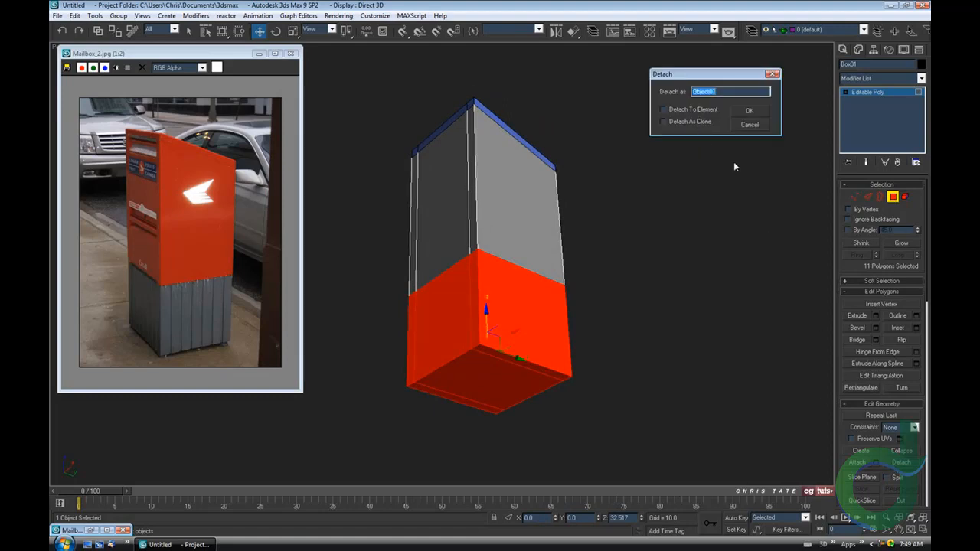
type("Base")
key("Return")
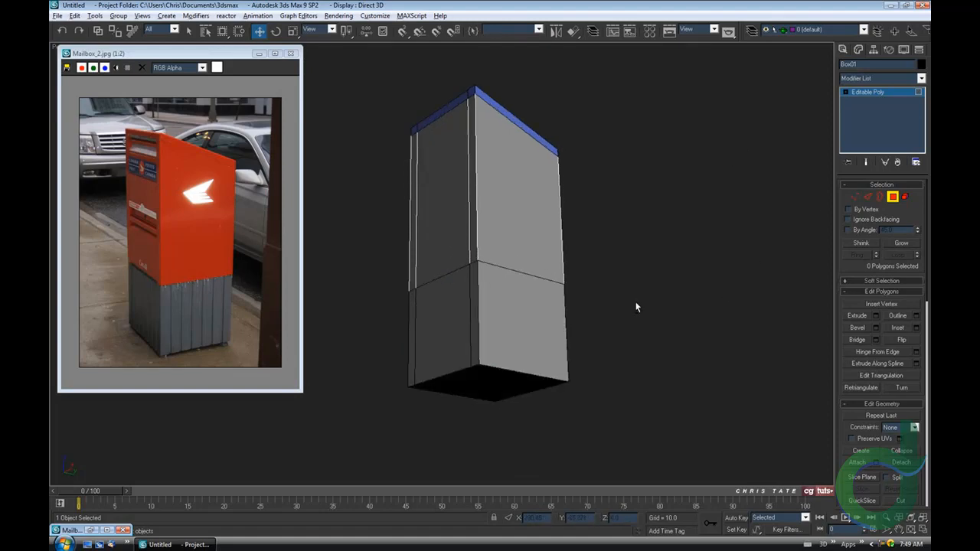
- Apply the blue 02 - Default material to the detached base
middle_click_drag(636, 306, 635, 332, "alt")
left_click(648, 32)
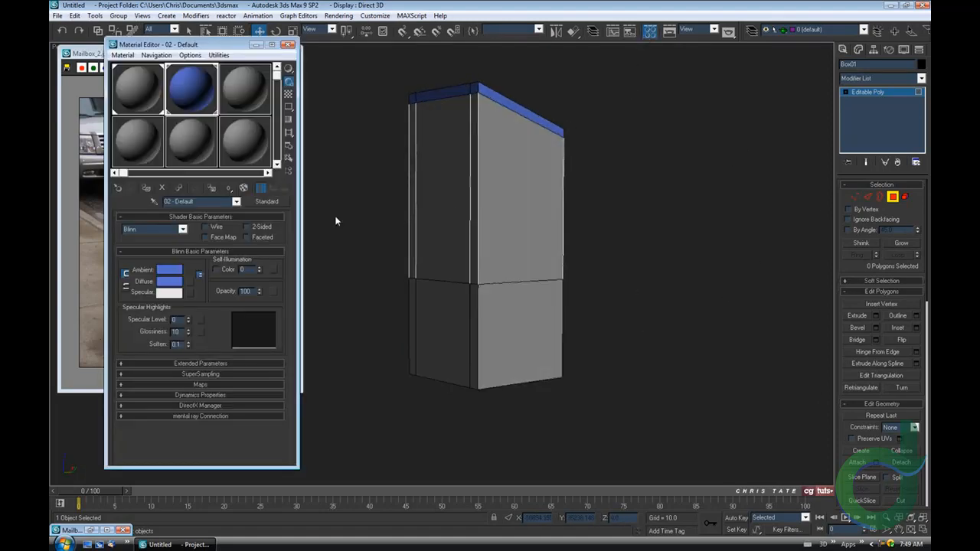
left_click_drag(185, 102, 490, 330)
left_click(288, 44)
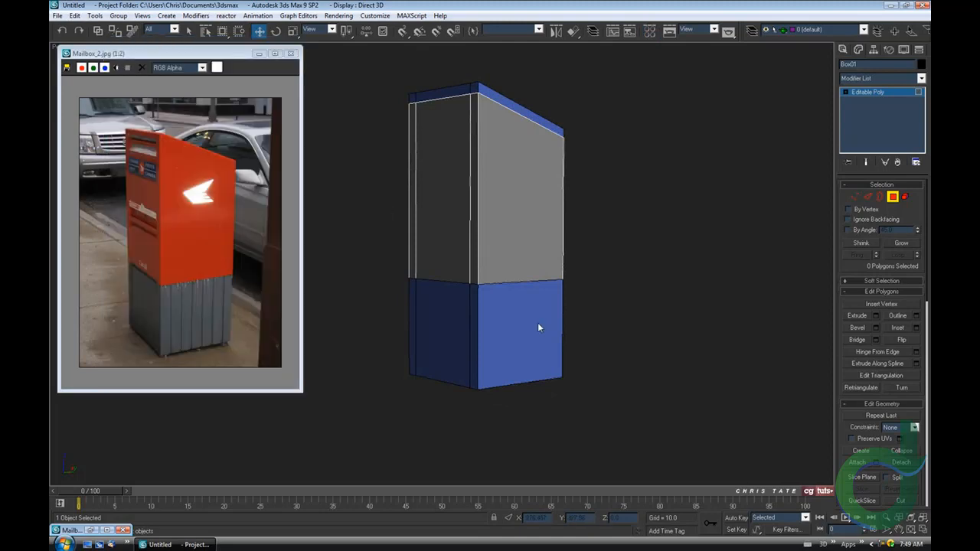
- Examine the mailbox's front panel details up close in the Mailbox_2.jpg photo beside a matching view of the model
mouse_move(537, 322)
middle_mouse_down("alt")
mouse_move(559, 344)
mouse_move(543, 329)
middle_mouse_up("alt")
scroll(568, 343, "up", 2)
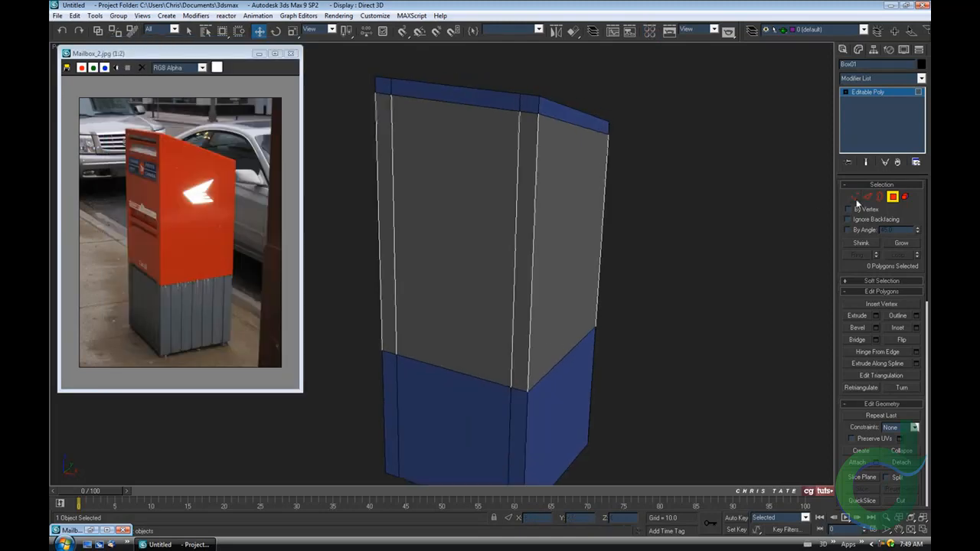
middle_click_drag(563, 247, 549, 236, "alt")
left_click(214, 244)
scroll(146, 216, "up", 1)
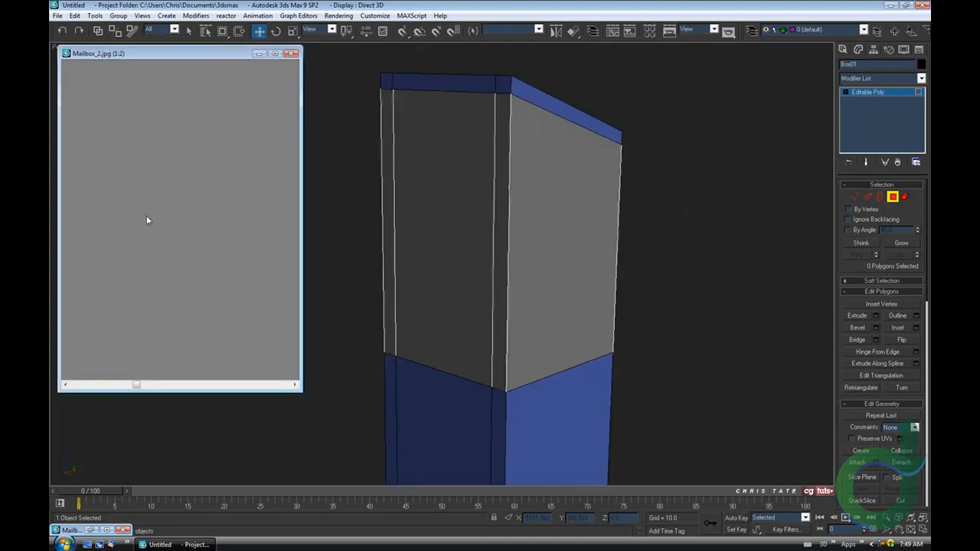
middle_click_drag(143, 124, 153, 170)
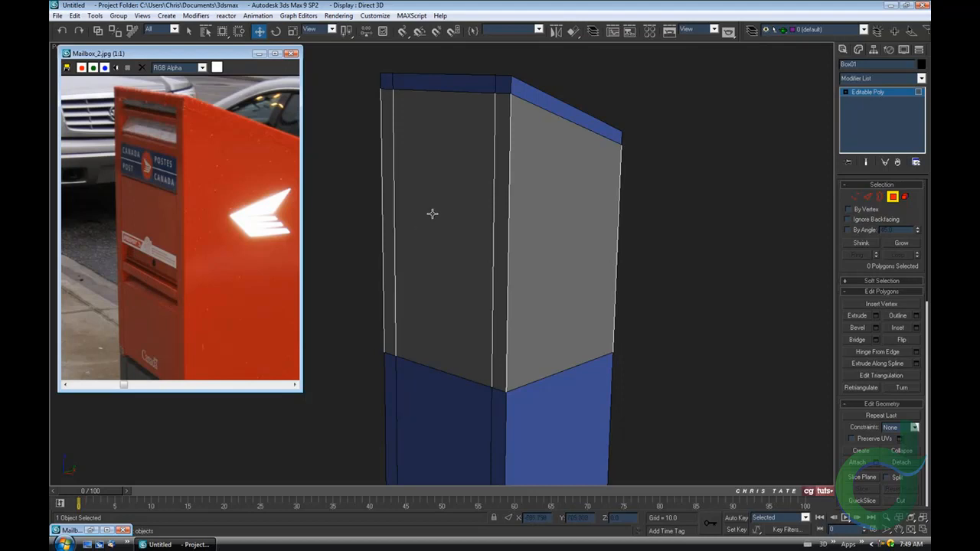
- Extrude the body's wide front polygon inward as a group with a height of -7
middle_click_drag(430, 212, 472, 242)
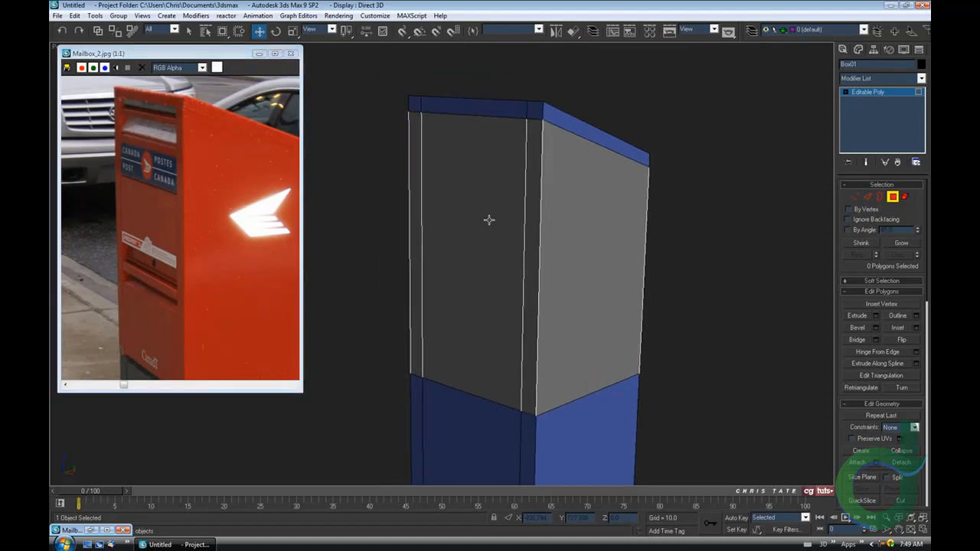
middle_click_drag(481, 258, 500, 280, "alt")
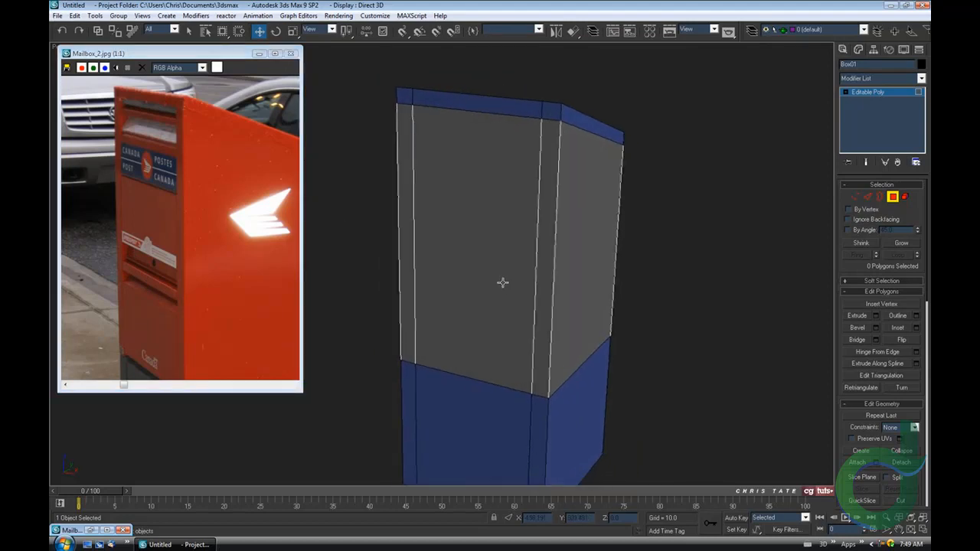
left_click(489, 326)
middle_click_drag(489, 326, 488, 304, "alt")
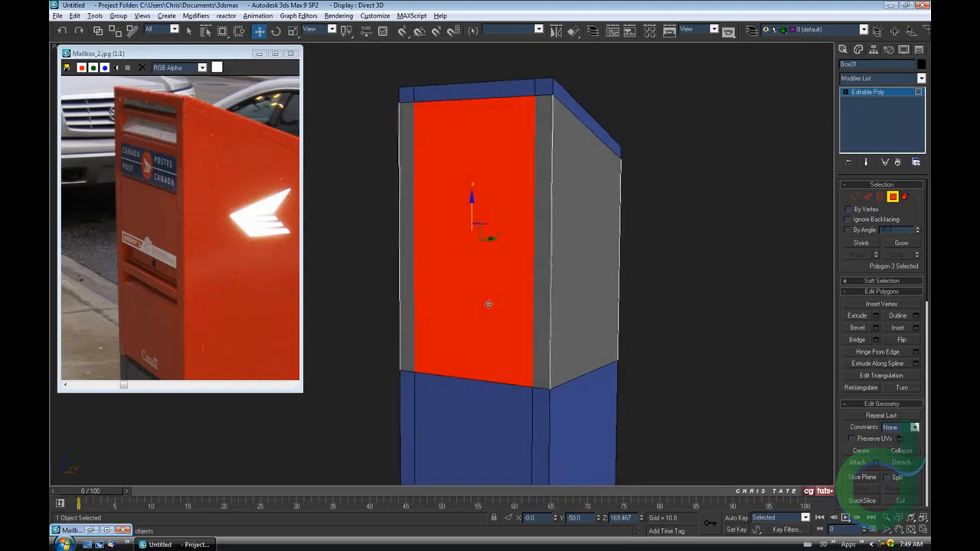
left_click(875, 316)
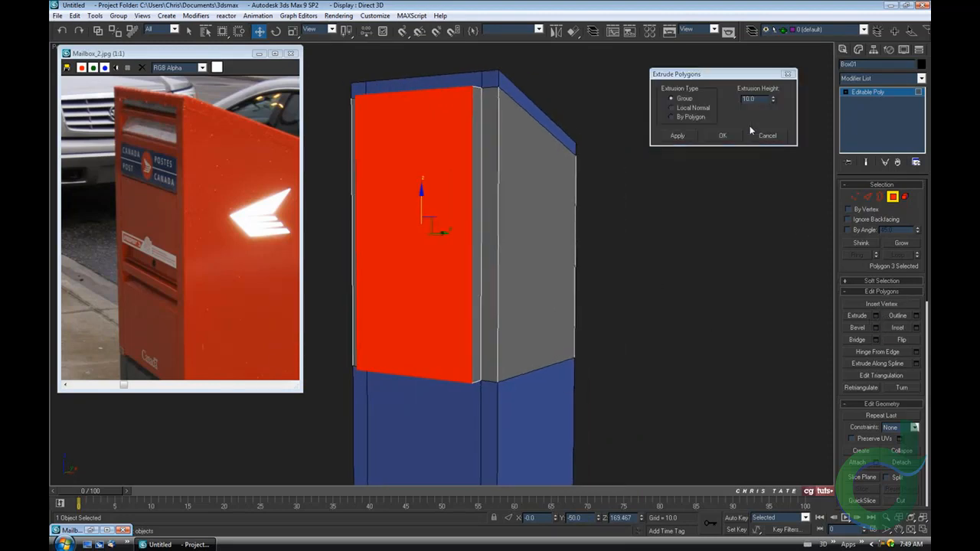
left_click_drag(772, 139, 771, 187)
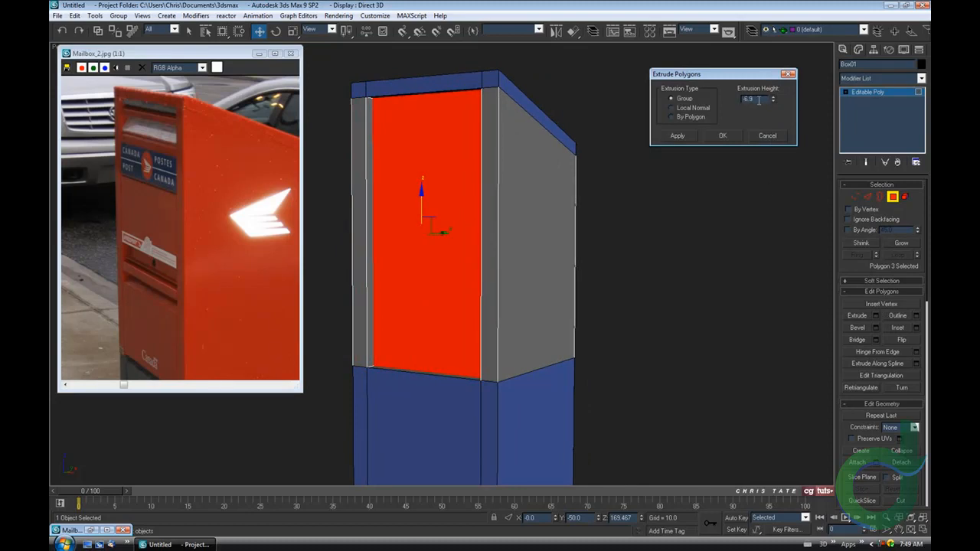
type("-7")
left_click(722, 135)
- Delete the narrow polygons along the lower and upper edges of the front recess
middle_click_drag(525, 323, 497, 319, "alt")
scroll(494, 325, "up", 2)
left_click(491, 342)
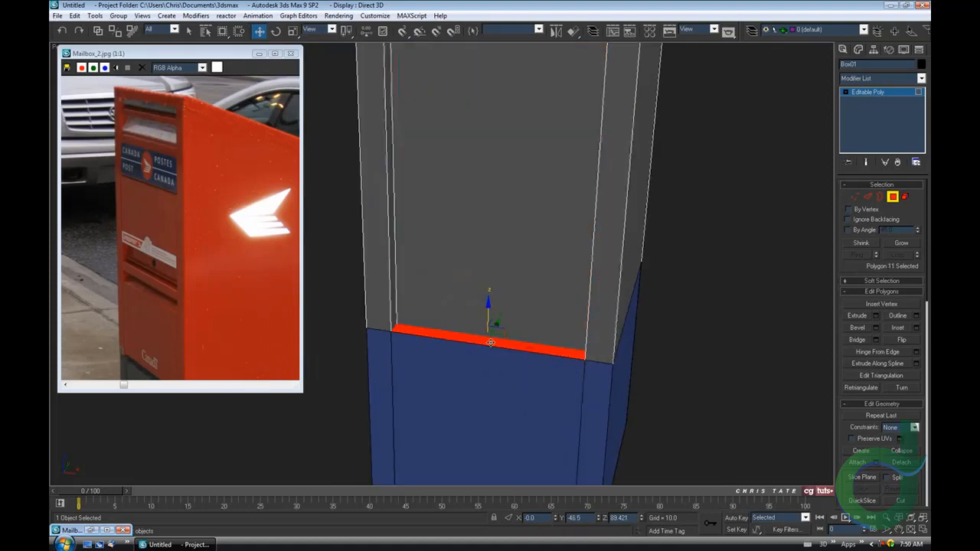
key("Delete")
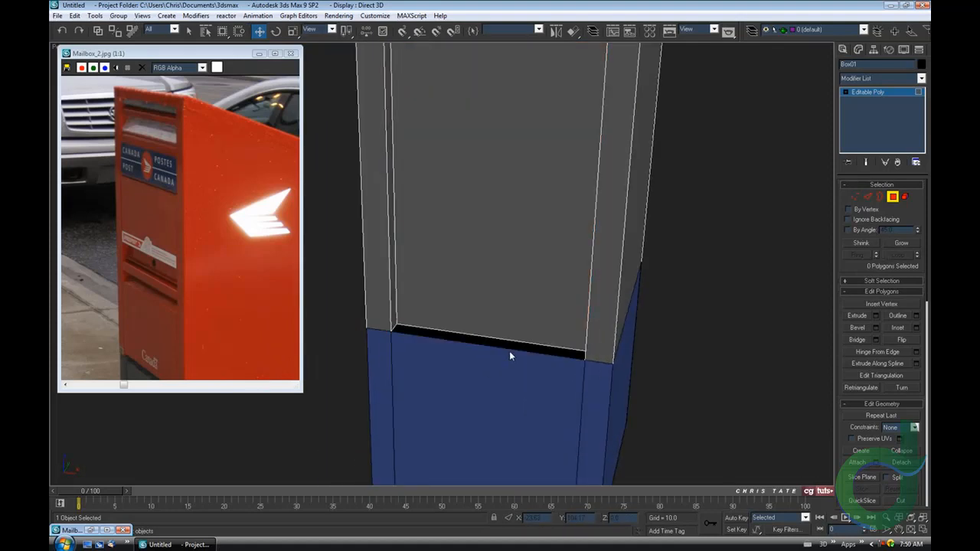
middle_click_drag(529, 284, 485, 267, "alt")
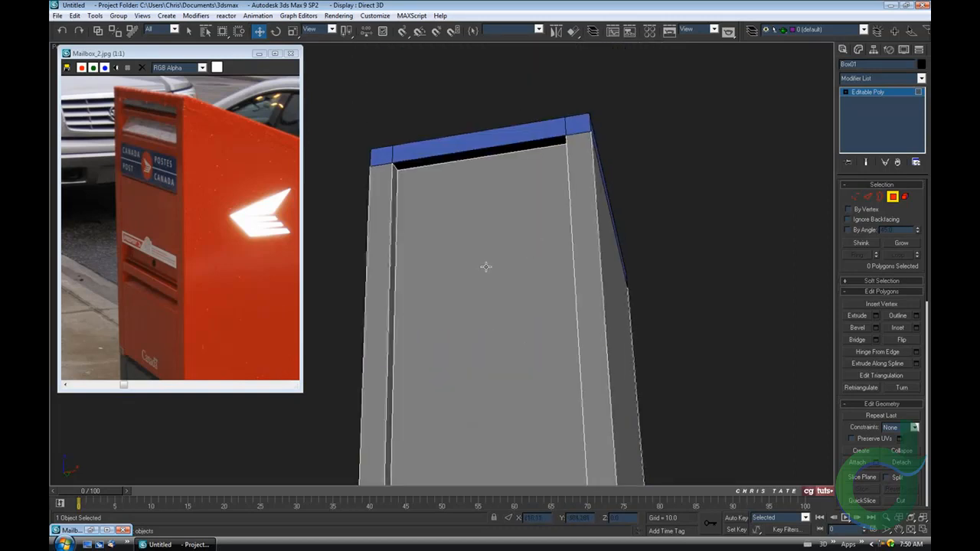
left_click(468, 158)
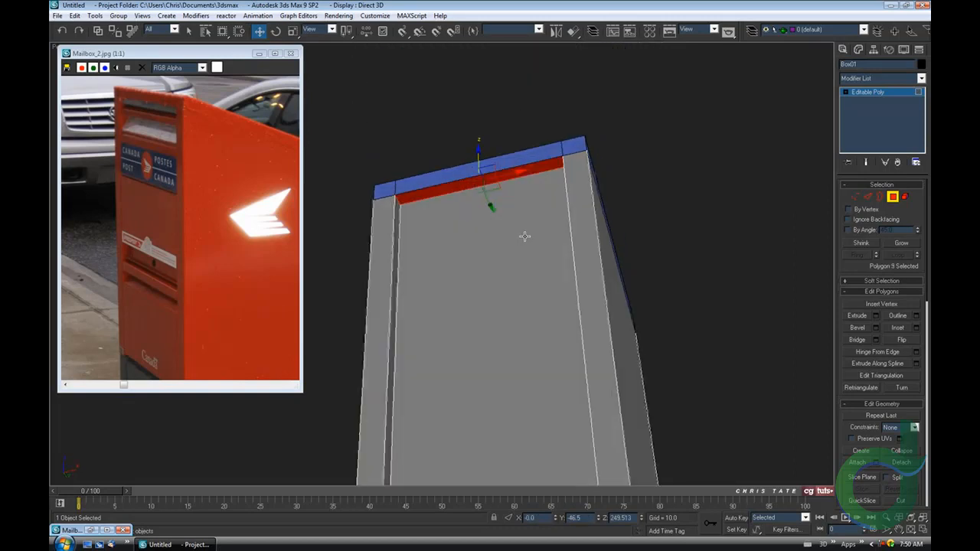
key("Delete")
middle_click_drag(503, 283, 498, 260, "alt")
middle_click_drag(499, 282, 505, 291, "alt")
- Select every polygon except the recessed front panel and detach them as an object named Body
left_click(475, 222)
middle_click_drag(487, 145, 516, 205)
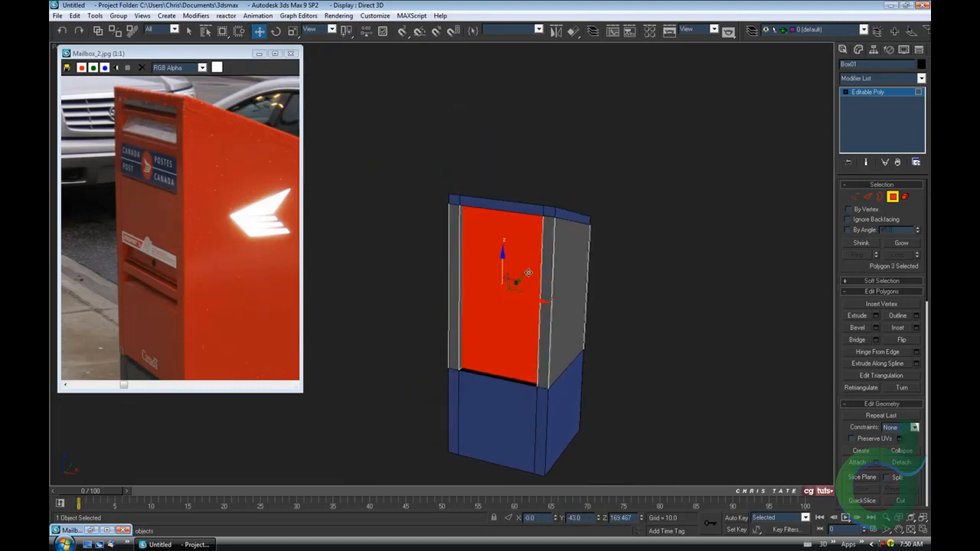
key("ctrl+i")
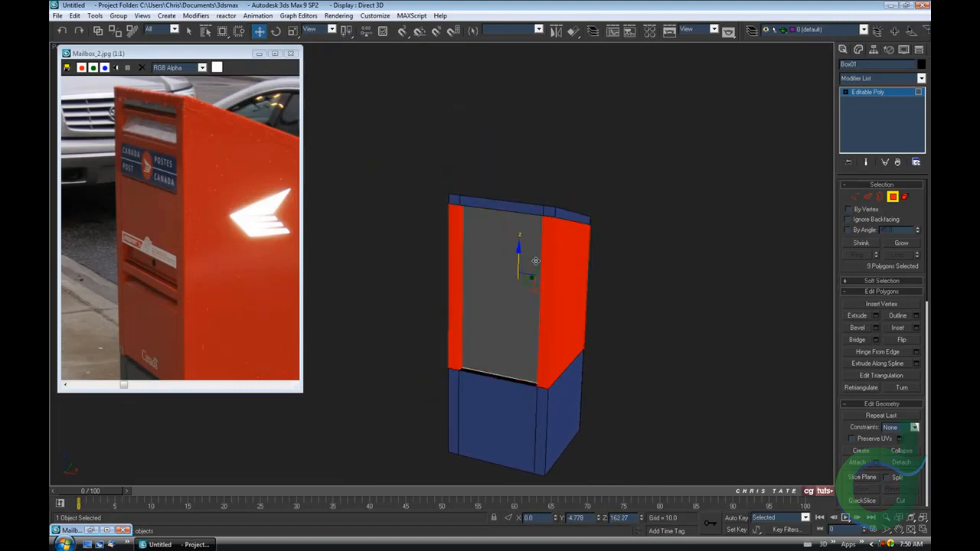
middle_click_drag(535, 261, 591, 285, "alt")
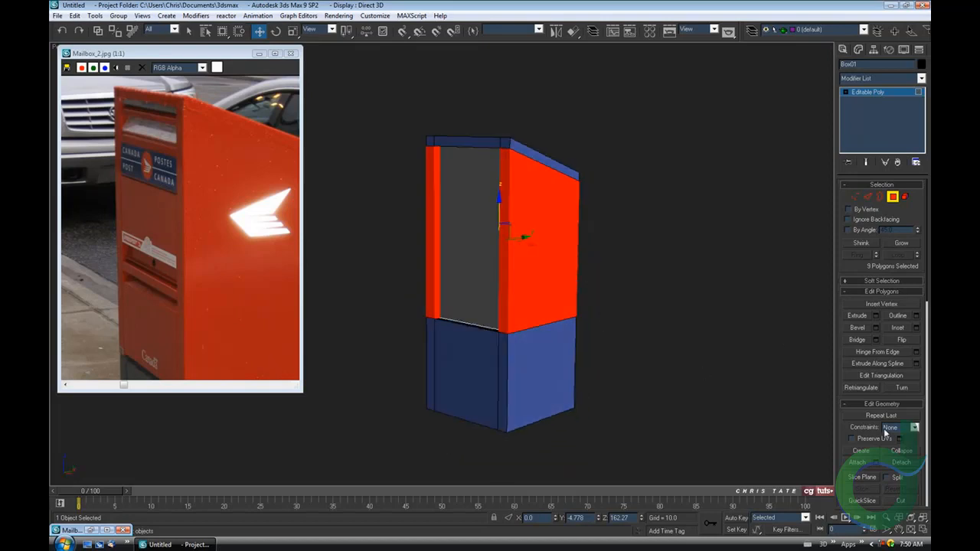
left_click(901, 463)
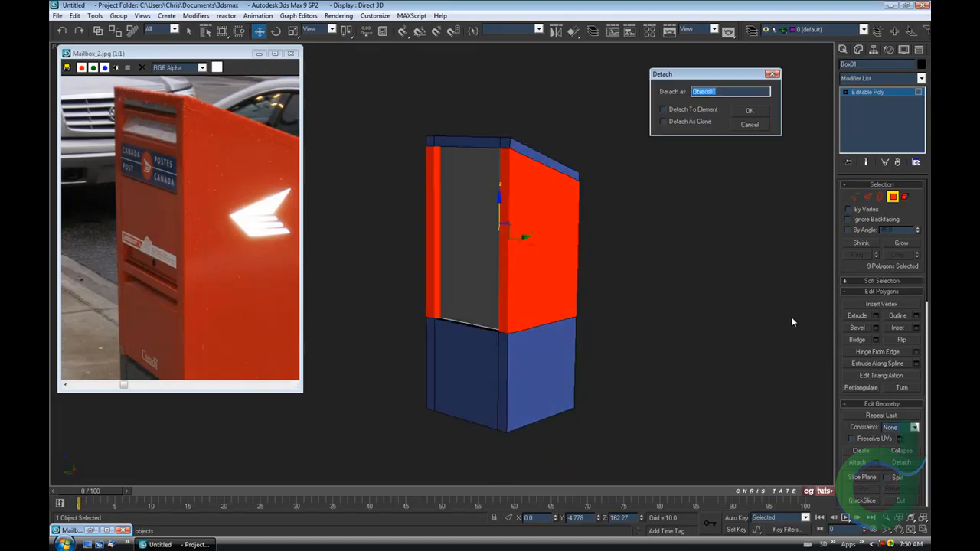
type("Body")
left_click(747, 113)
- Apply the blue 02 - Default material to the detached Body
middle_click_drag(518, 295, 517, 281)
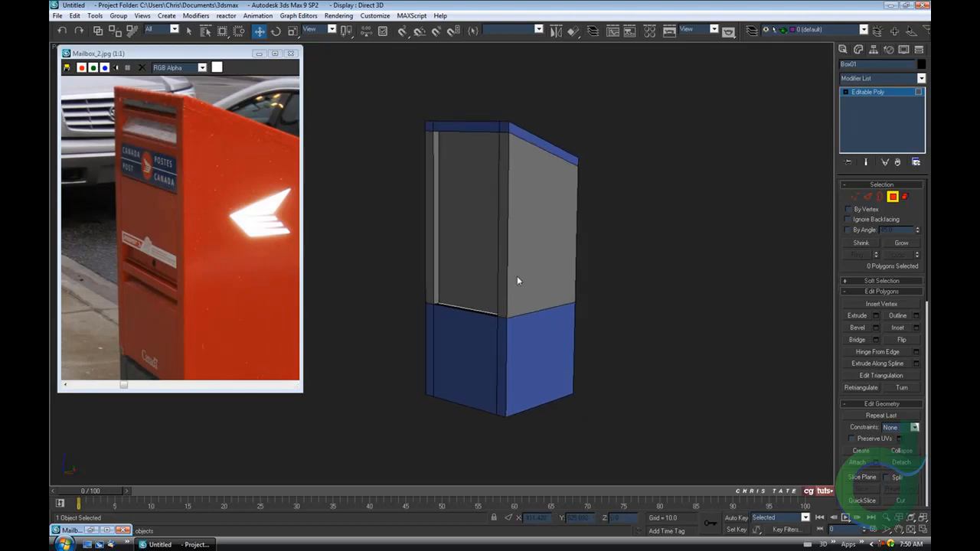
key("m")
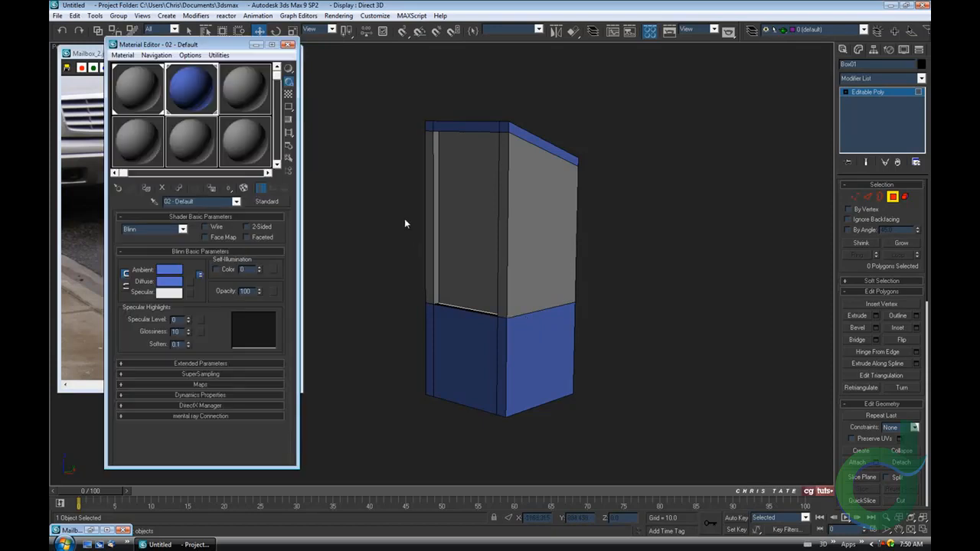
left_click_drag(193, 102, 533, 236)
left_click(289, 45)
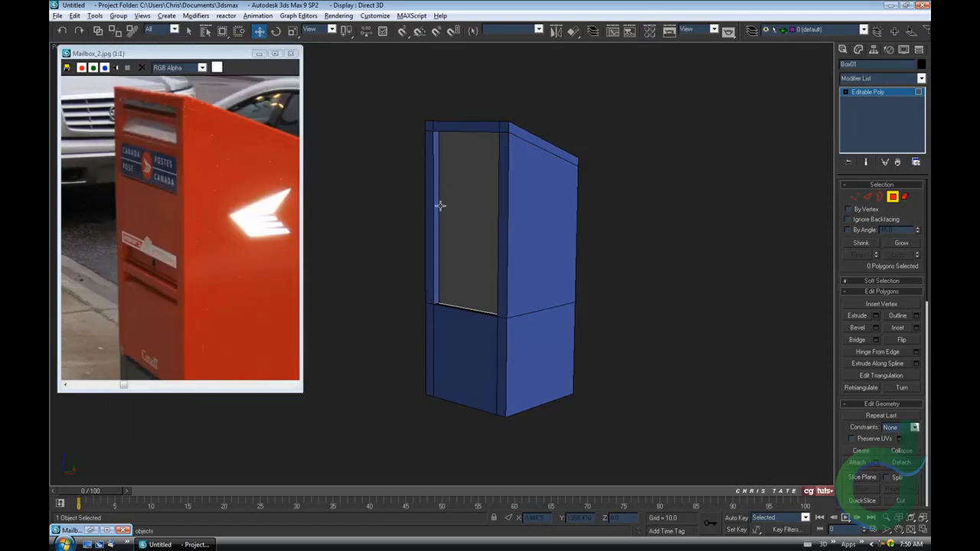
middle_click_drag(439, 205, 541, 171, "alt")
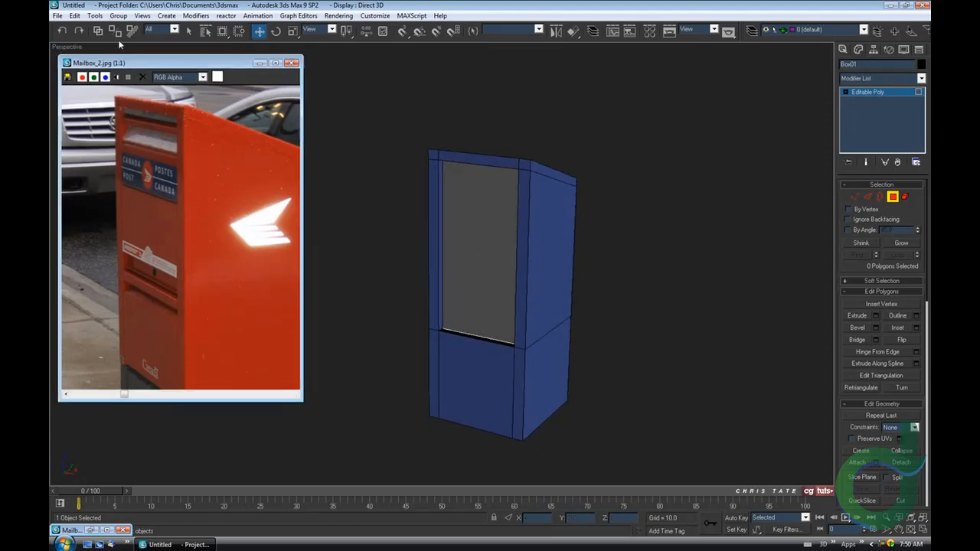
- Save the scene as Mailbox_100 in a new folder named Mailbox inside scenes
left_click(56, 15)
left_click(84, 92)
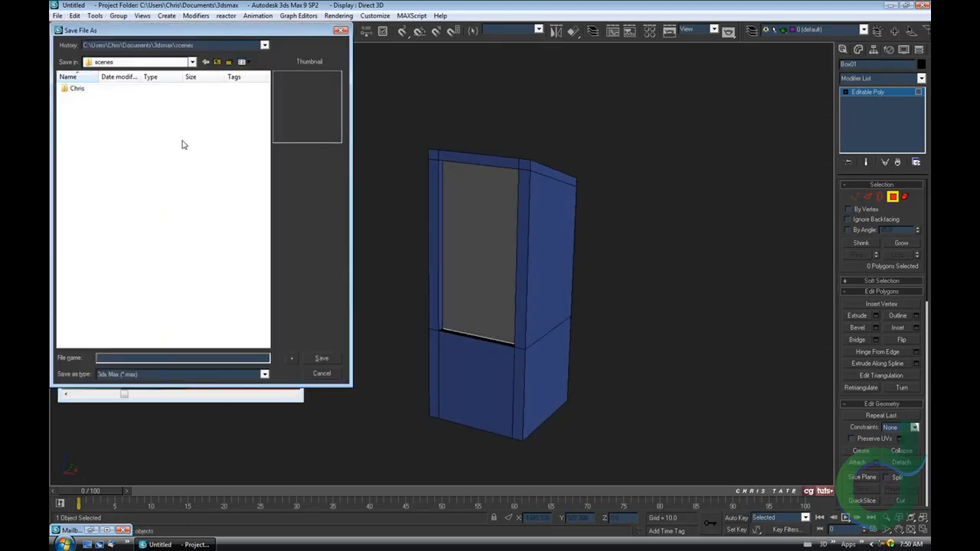
left_click(228, 61)
type("Mailbox")
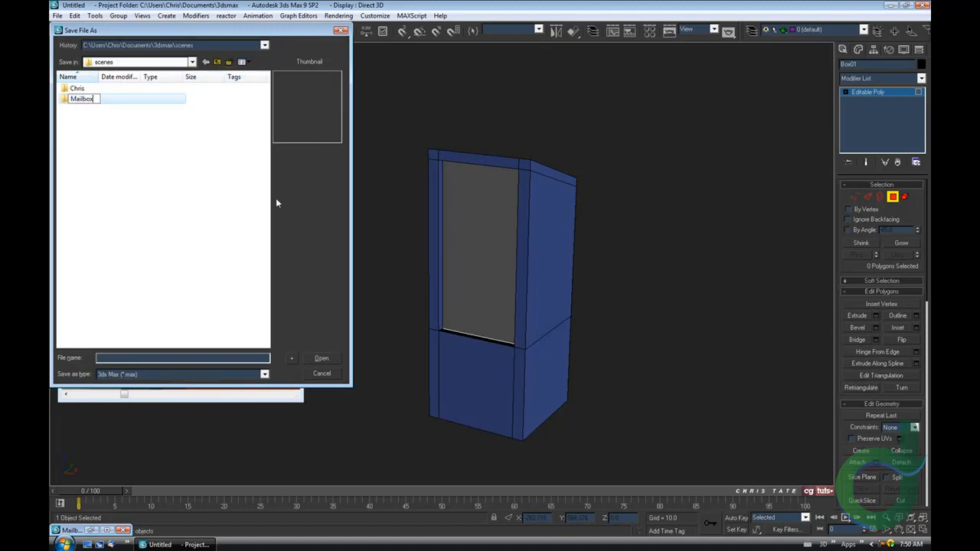
key("Return")
key("Return")
type("Mailbox_")
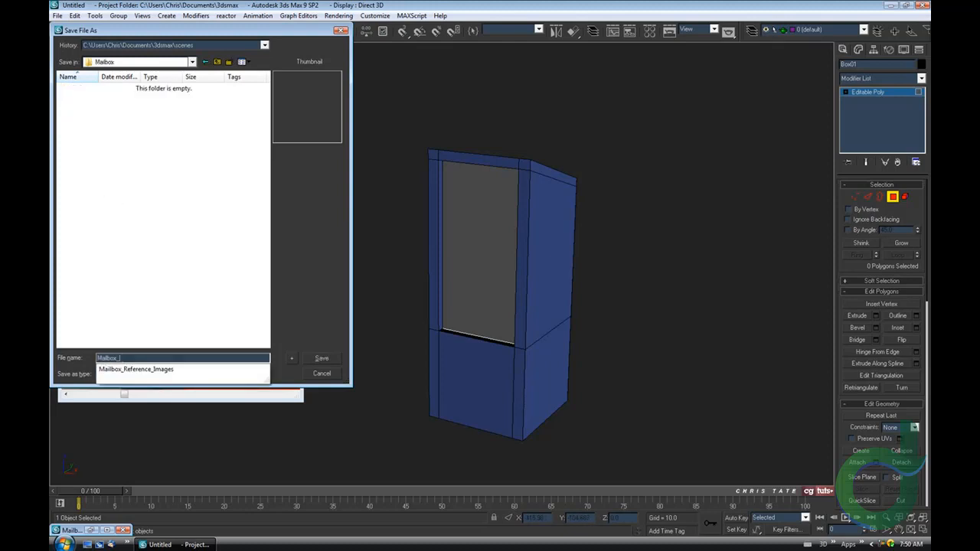
type("100")
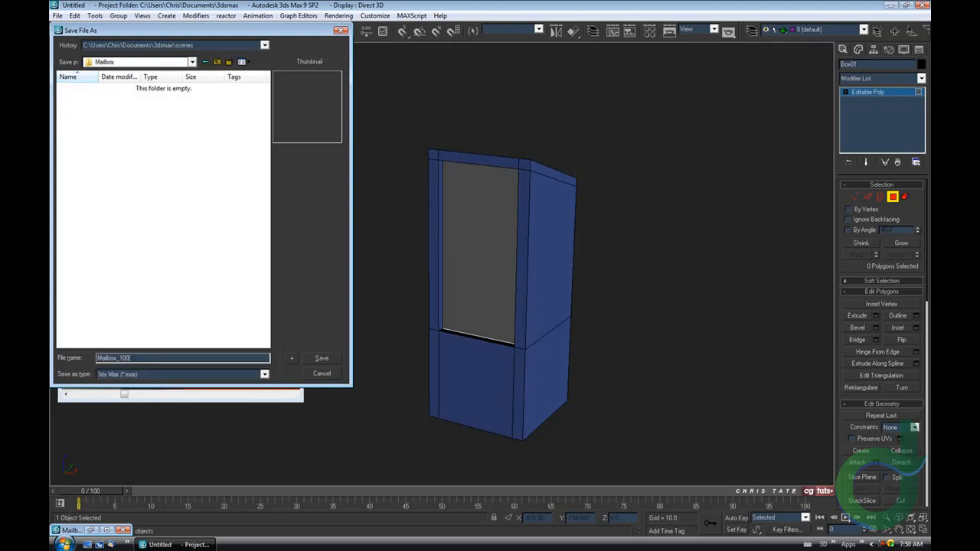
left_click(316, 363)
- Leave polygon editing, select the Top object and isolate it
middle_click_drag(426, 186, 689, 199, "alt")
left_click(892, 197)
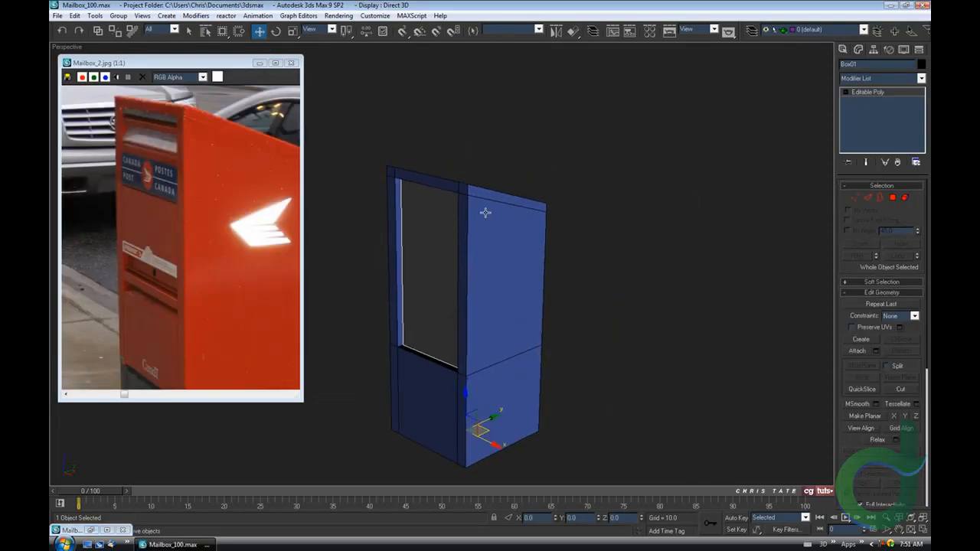
left_click(471, 189)
middle_click_drag(471, 189, 474, 161)
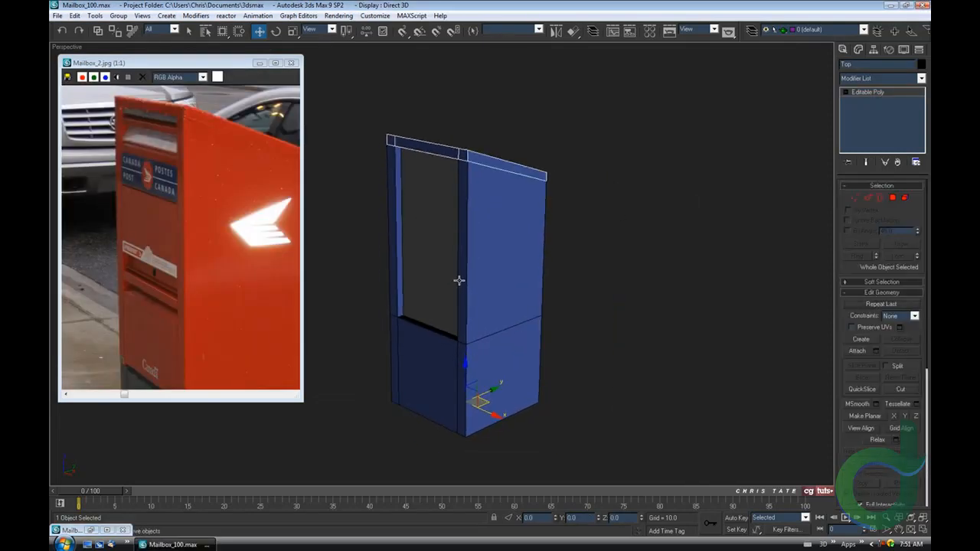
middle_click_drag(472, 386, 517, 296, "alt")
middle_click_drag(493, 221, 527, 290)
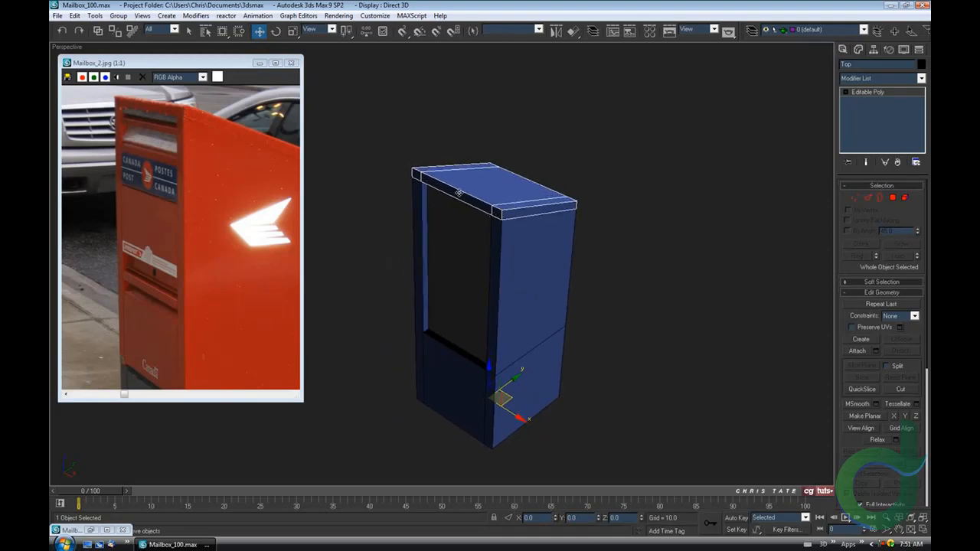
key("alt+q")
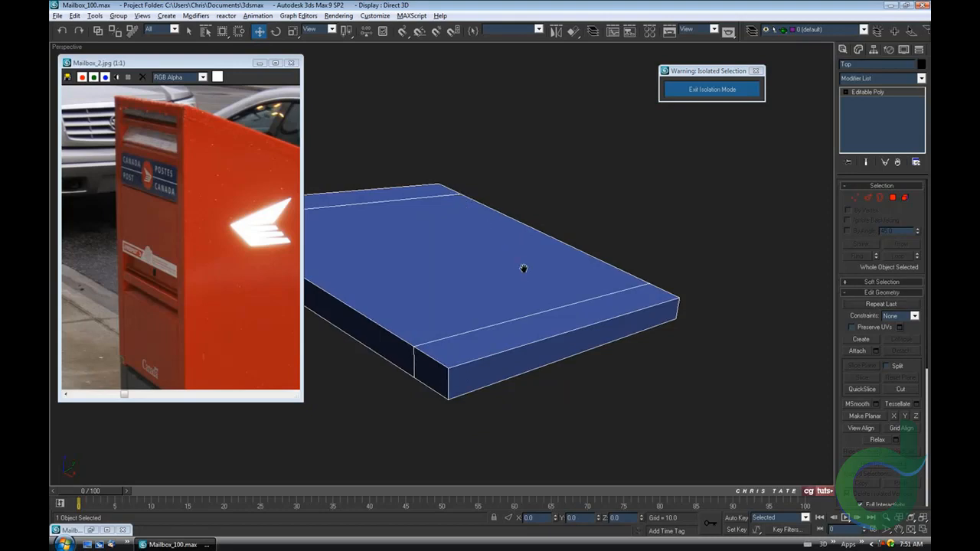
middle_click_drag(523, 269, 542, 252, "alt")
middle_click_drag(559, 324, 591, 241, "alt")
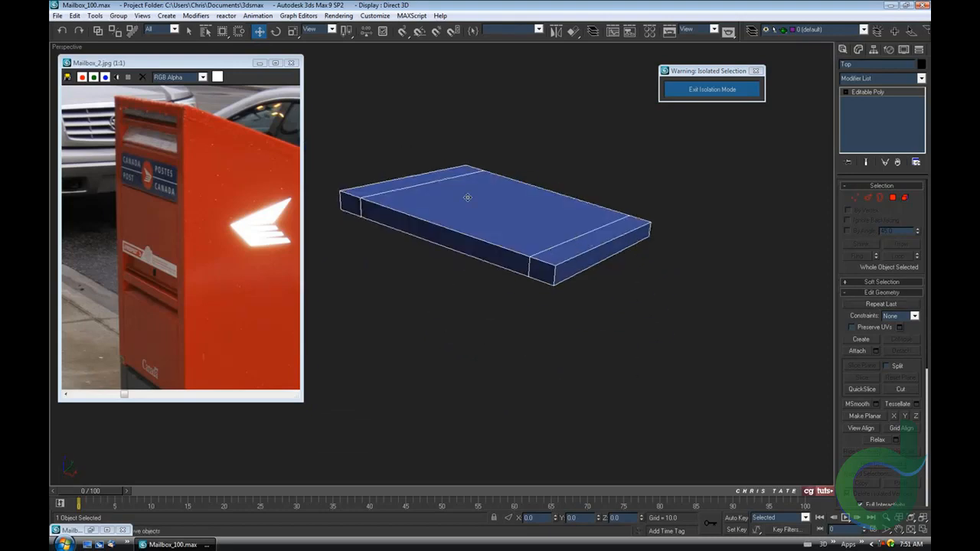
- Remove the two edge loops running near opposite sides of the isolated top
left_click(867, 198)
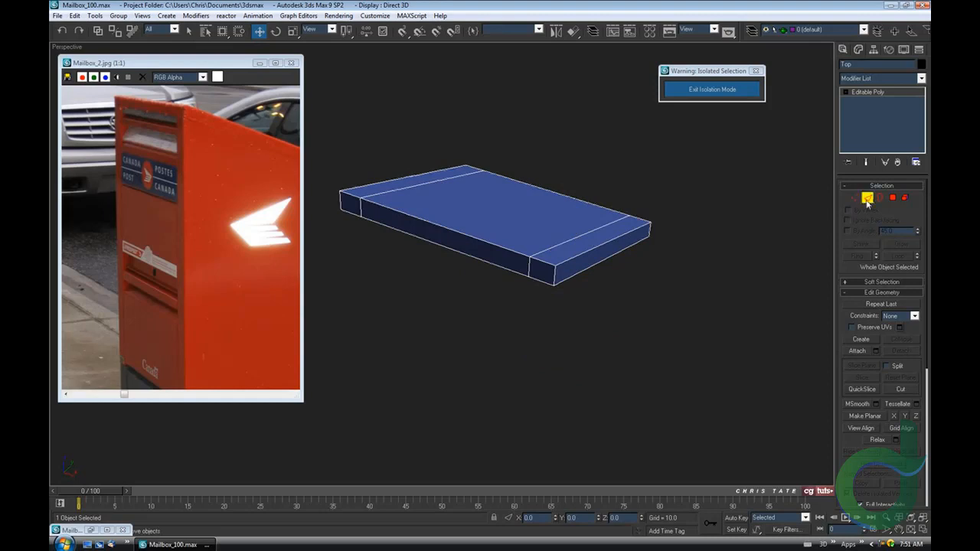
left_click(573, 235)
left_click(427, 184, "ctrl")
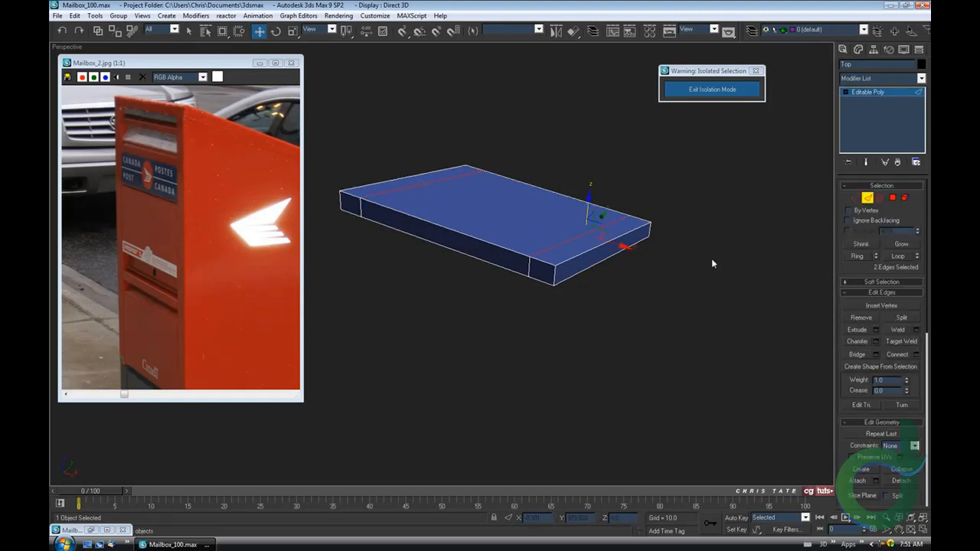
left_click(897, 256)
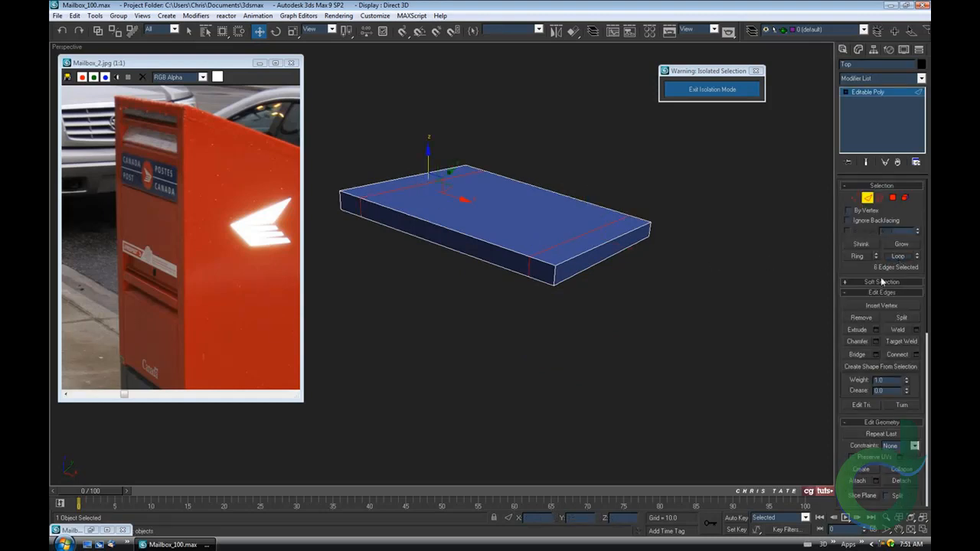
left_click(703, 336)
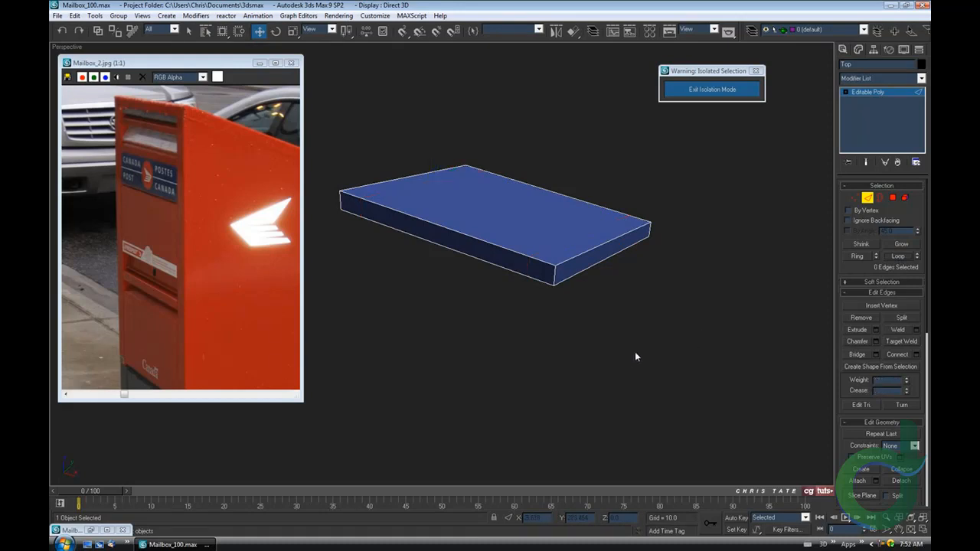
- Examine the top's open underside and compare the lid's edges with the Mailbox_2.jpg and Mailbox_1.jpg photos
middle_click_drag(636, 355, 551, 289, "alt")
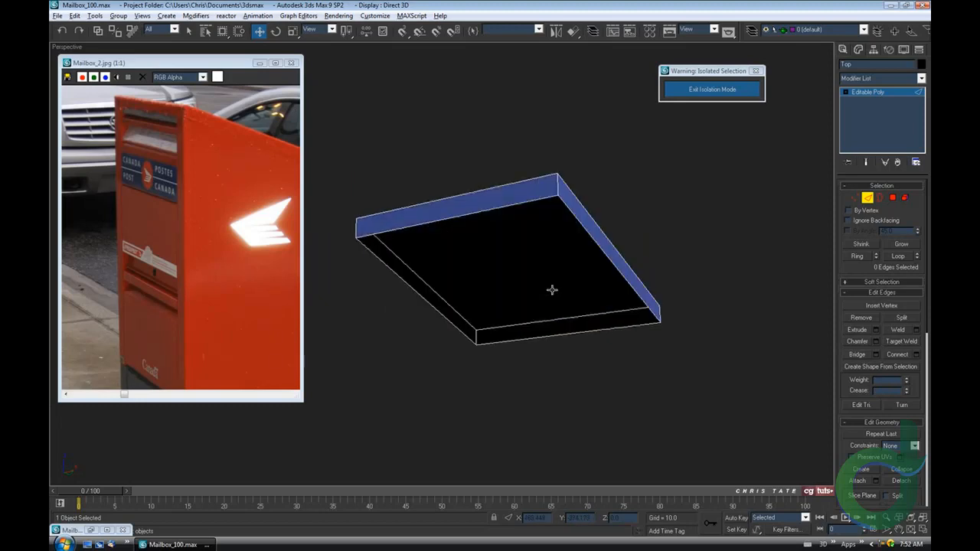
middle_click_drag(225, 226, 155, 227)
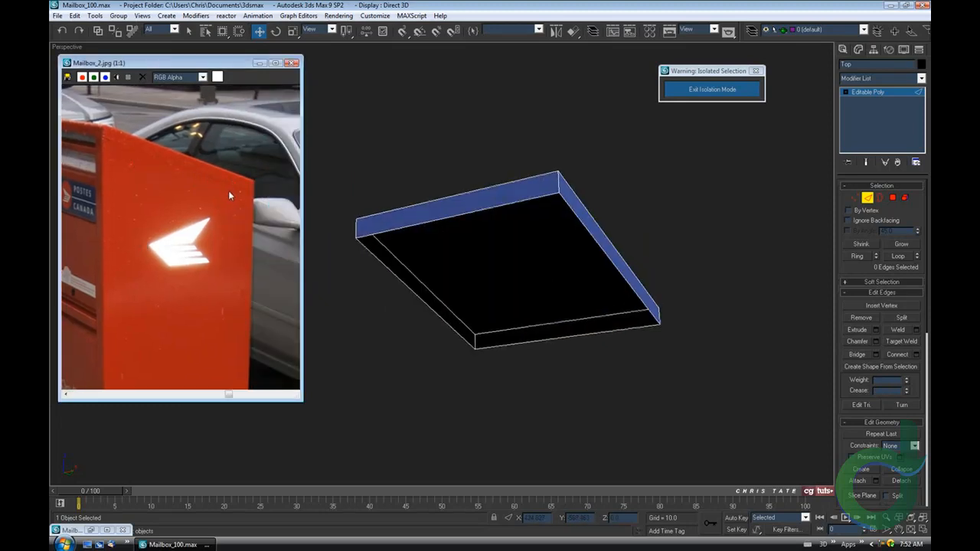
left_click(91, 530)
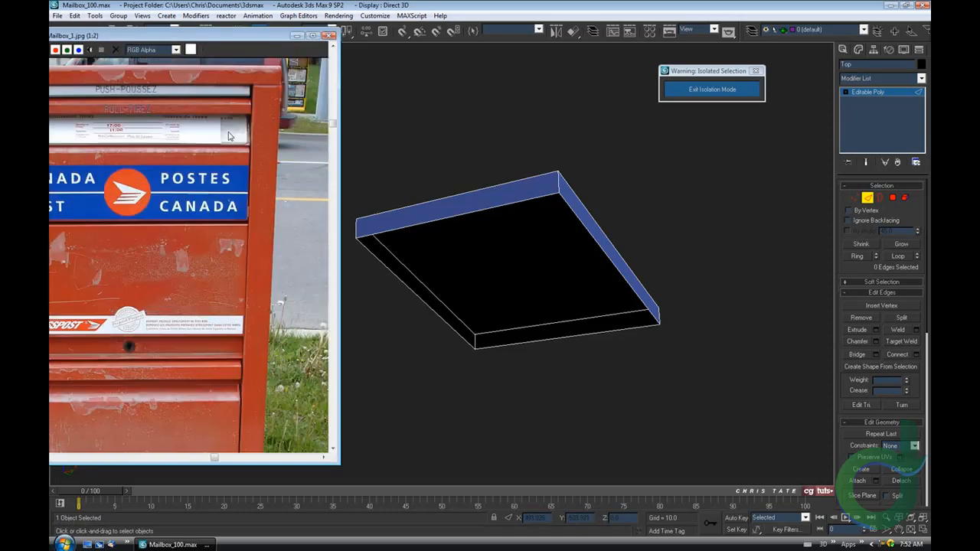
scroll(224, 150, "up", 1)
scroll(233, 135, "up", 1)
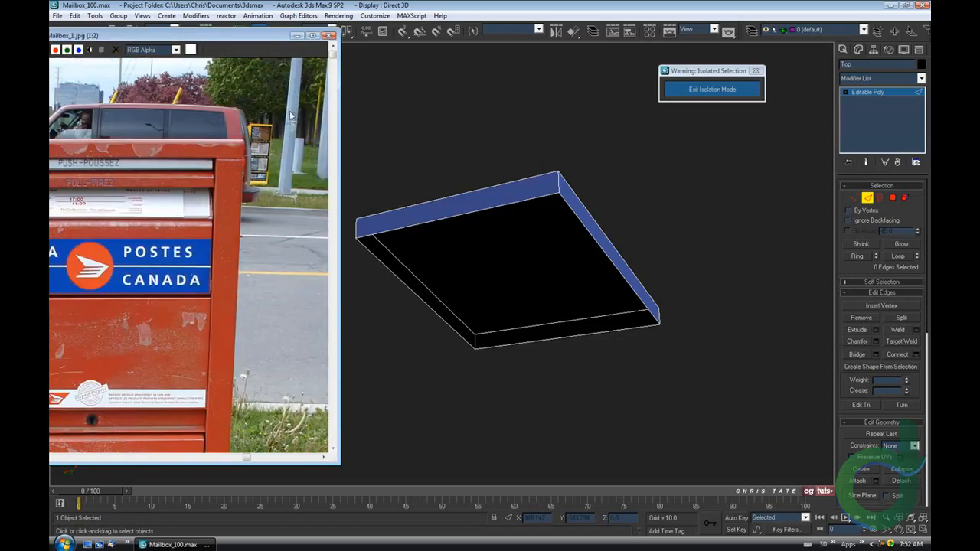
left_click(297, 35)
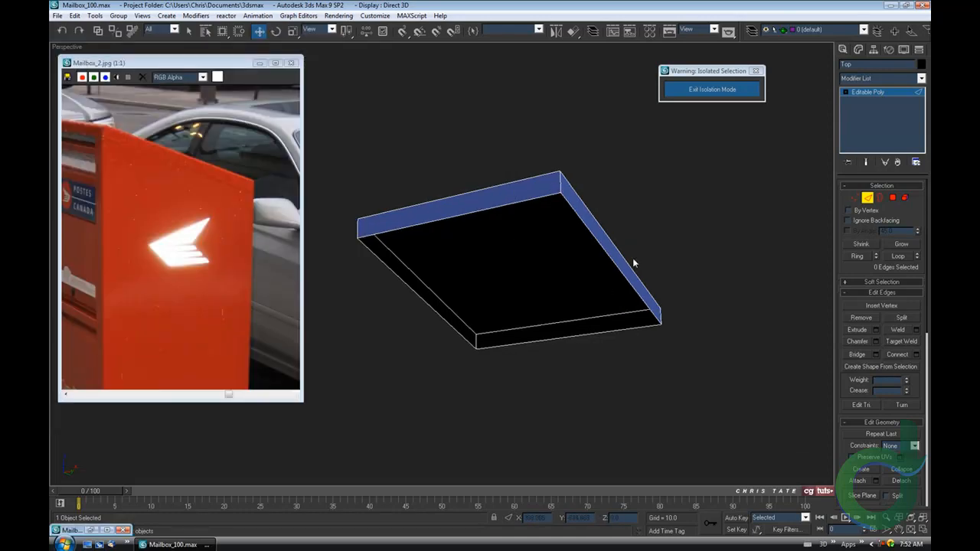
- Select the open border on the underside of the Top and cap it with a polygon
middle_click_drag(575, 239, 561, 248, "alt")
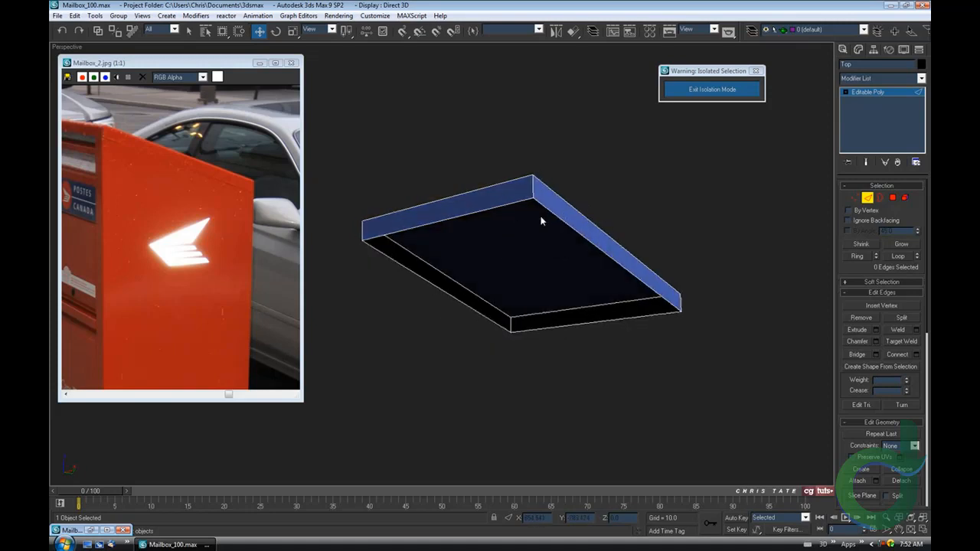
middle_click_drag(549, 268, 533, 240, "alt")
left_click(879, 197)
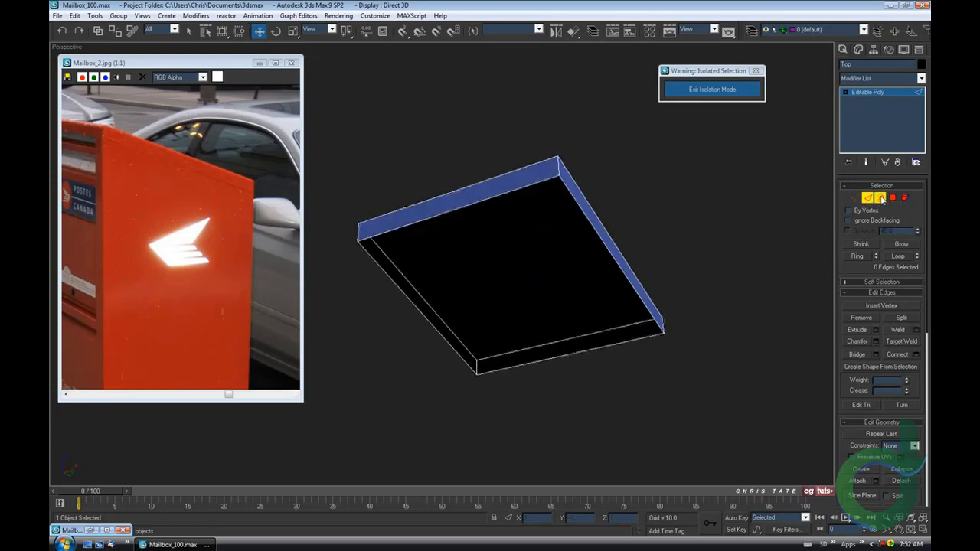
left_click(599, 234)
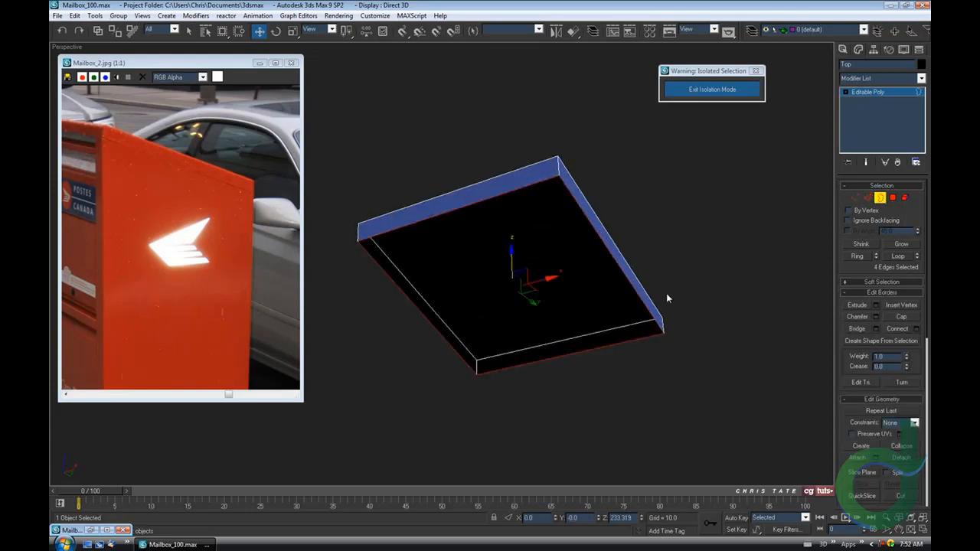
left_click(900, 316)
middle_click_drag(601, 320, 597, 314, "alt")
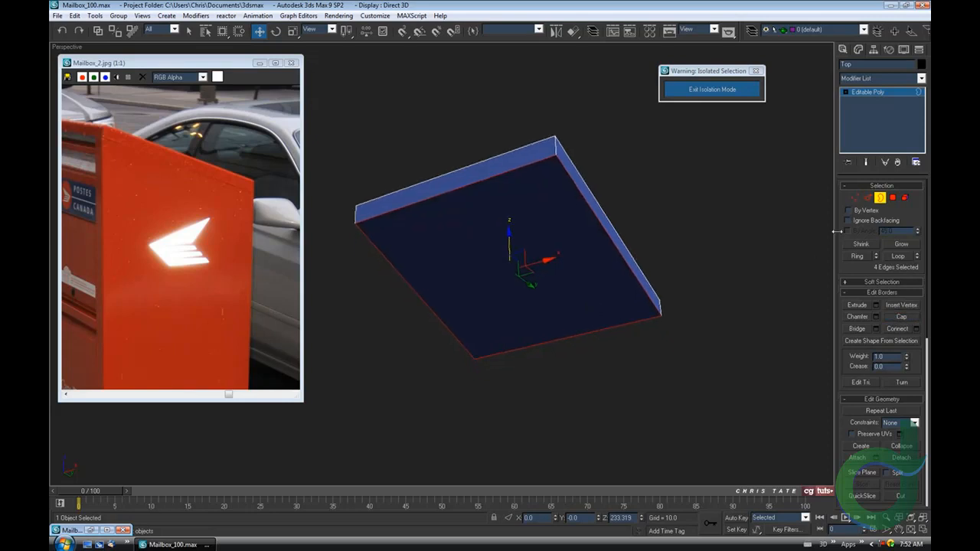
- Inset the capped underside polygon by 1.5 as a group and delete the inner polygon to leave a thin rim
left_click(892, 197)
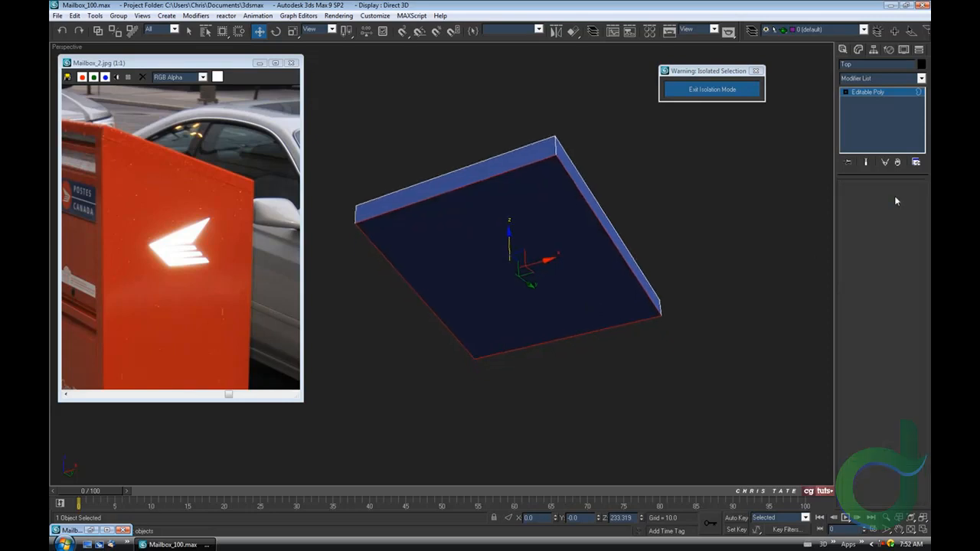
left_click(581, 253)
left_click(189, 30)
scroll(604, 306, "up", 4)
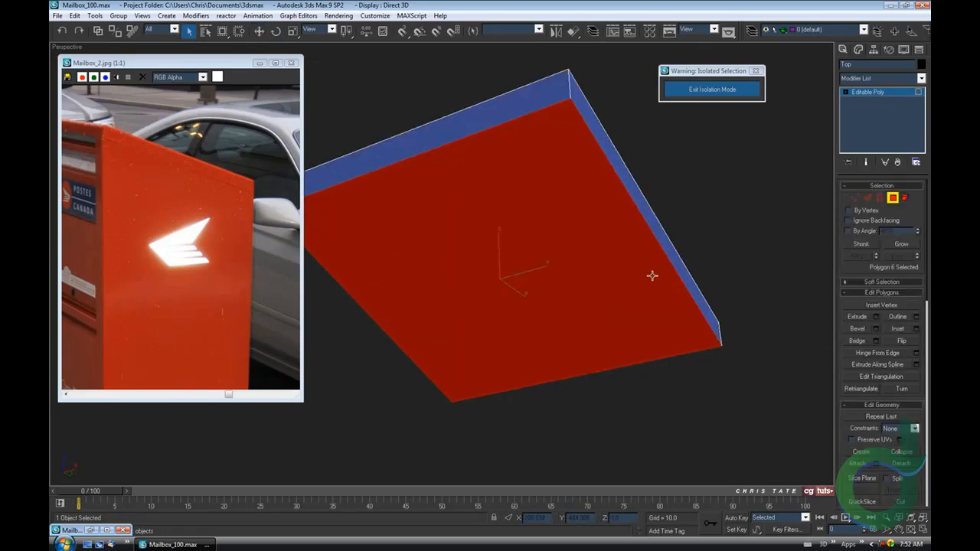
left_click(916, 328)
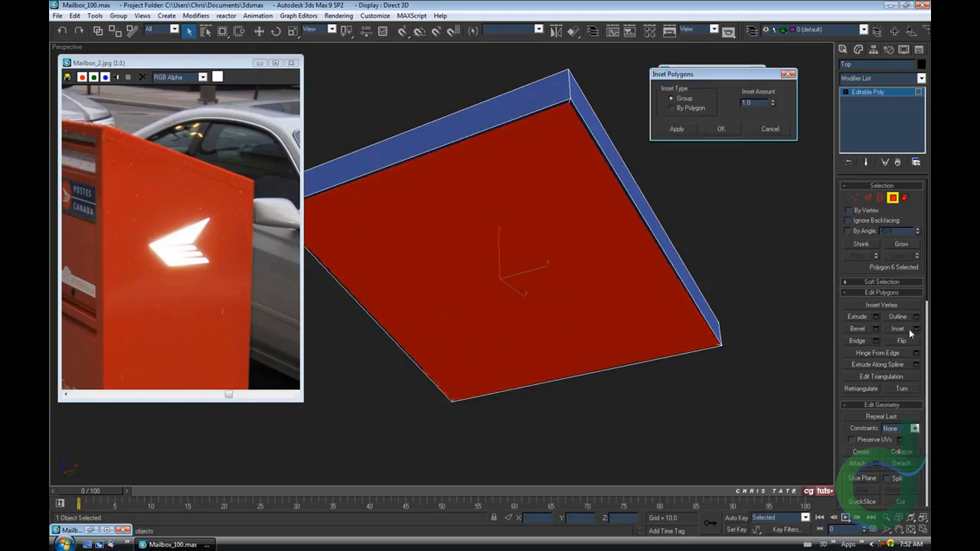
double_click(739, 103)
type("1.5")
key("Return")
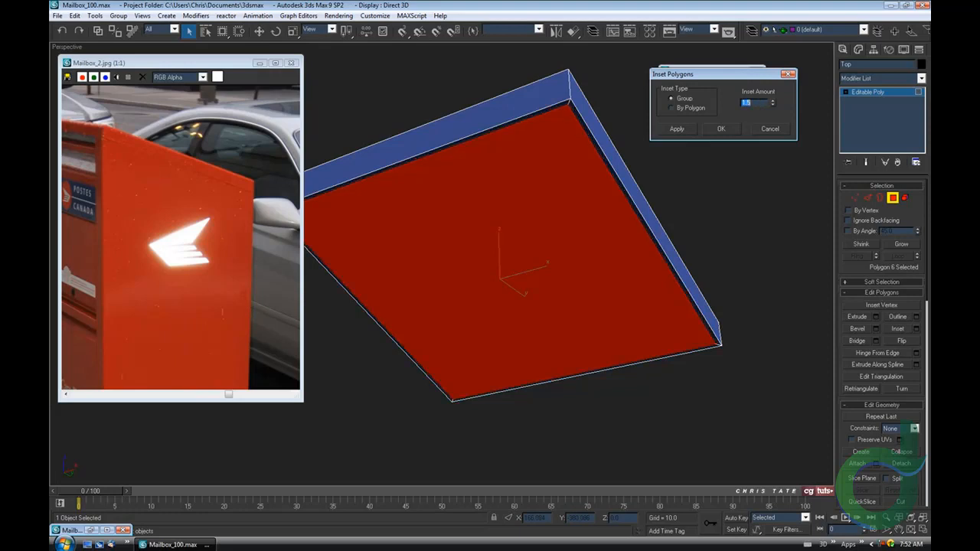
left_click(720, 129)
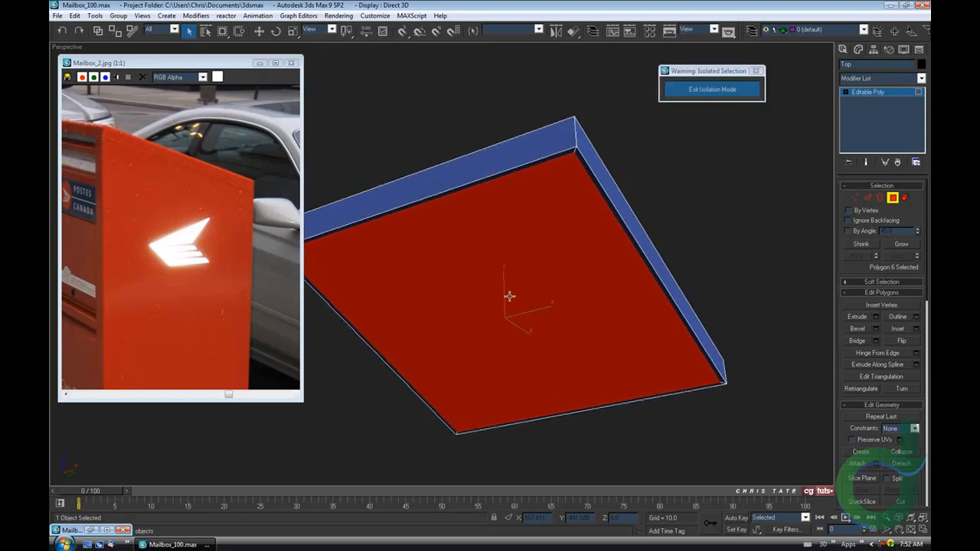
key("ctrl+d")
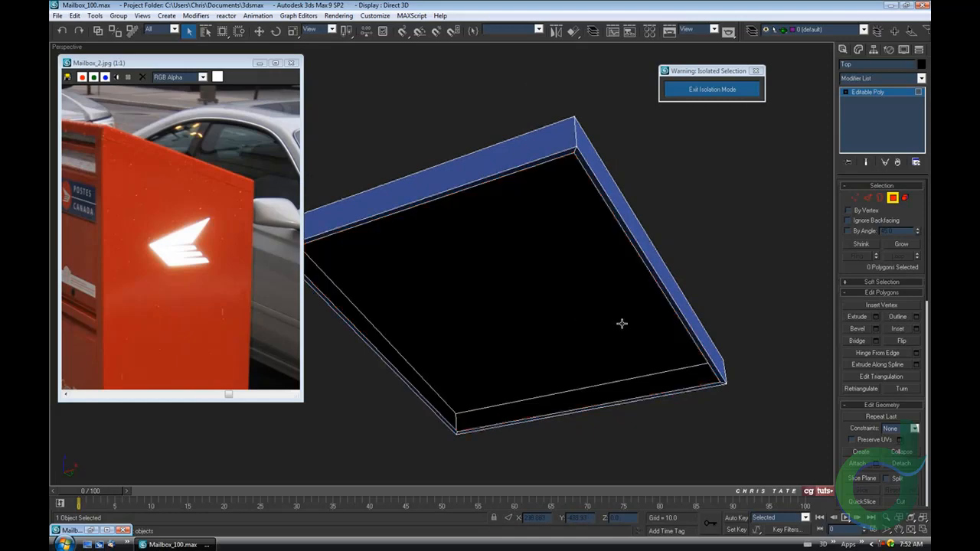
- Select the lid's front upper edge, matching the Mailbox_2.jpg photo, and apply a chamfer of 2.0
middle_click_drag(635, 324, 575, 300, "alt")
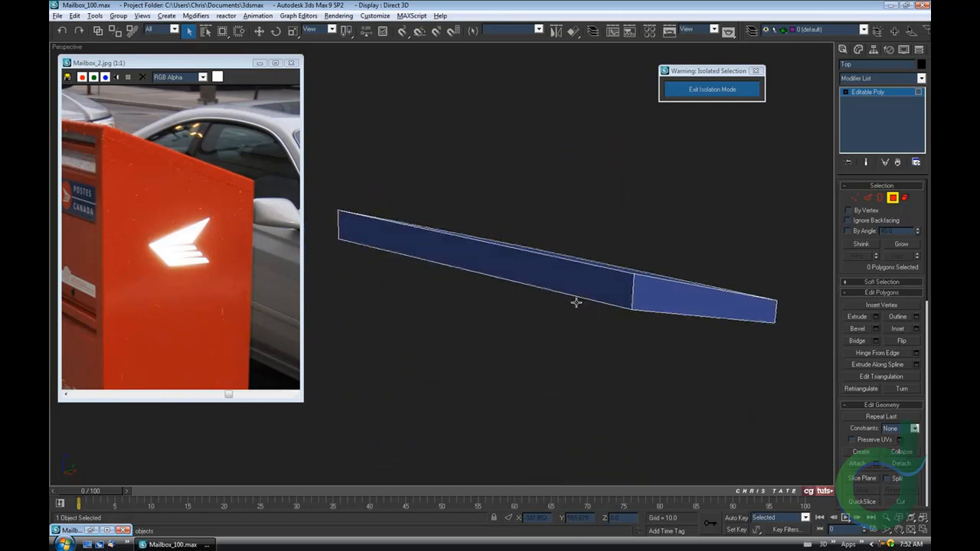
left_click(869, 198)
middle_click_drag(673, 257, 521, 296, "alt")
left_click(514, 285)
middle_click_drag(143, 155, 172, 183)
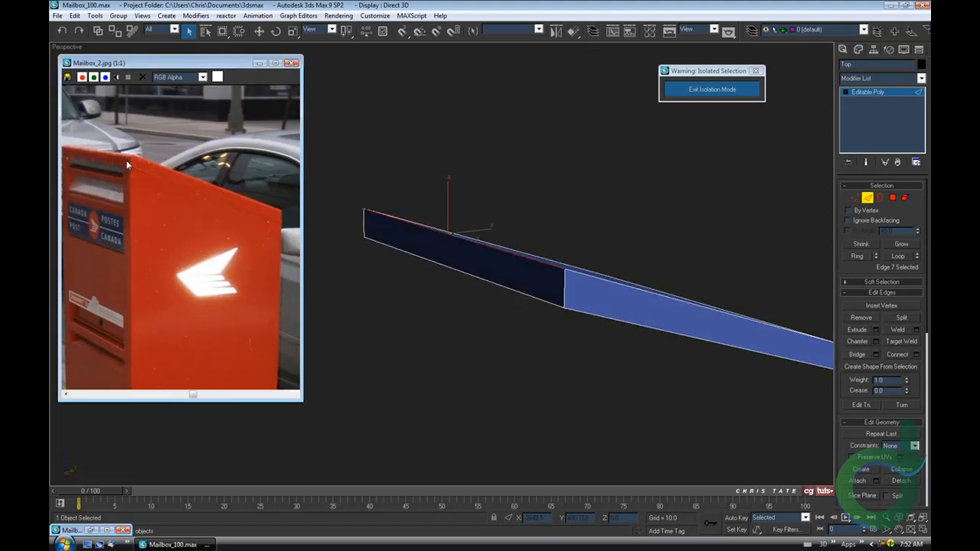
middle_click_drag(209, 210, 187, 196)
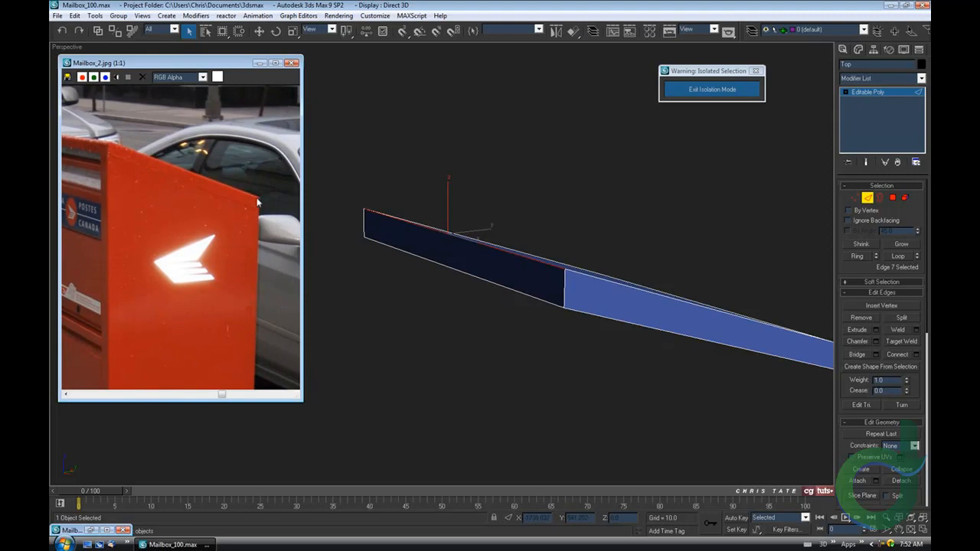
middle_click_drag(475, 277, 606, 340, "alt")
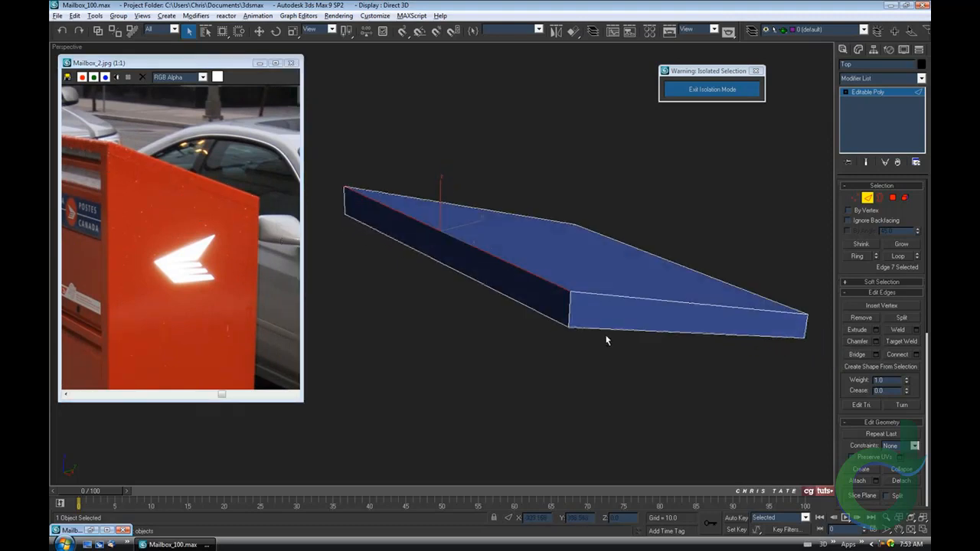
left_click(875, 341)
middle_click_drag(594, 263, 677, 184, "alt")
left_click_drag(701, 97, 700, 52)
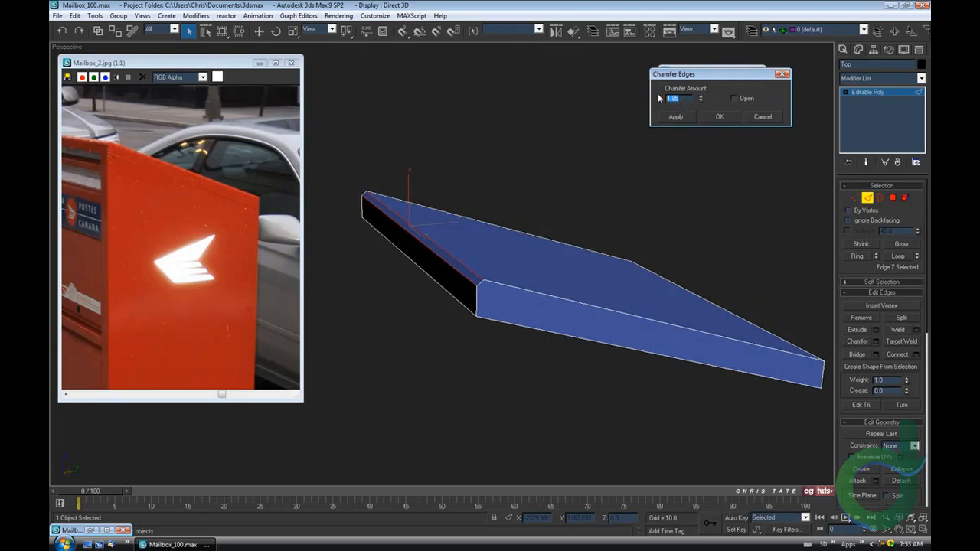
type("2")
left_click(687, 119)
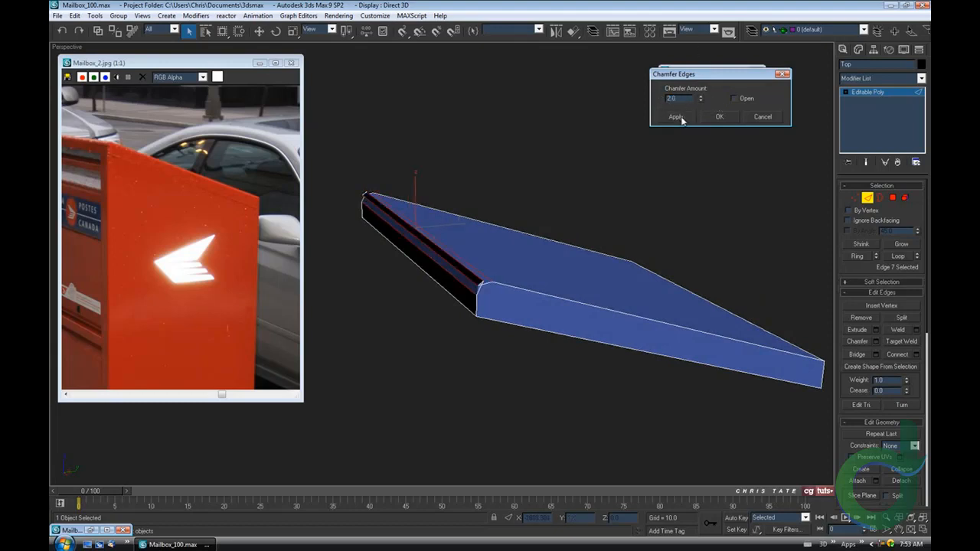
- Chamfer the two resulting front edges again by 0.68 to round the corner
left_click_drag(700, 98, 700, 125)
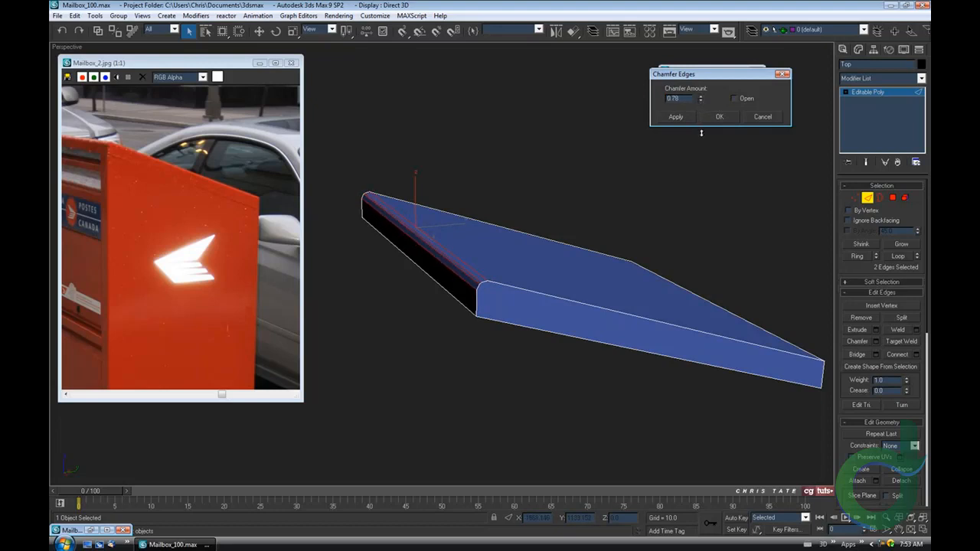
middle_click_drag(530, 270, 556, 268, "alt")
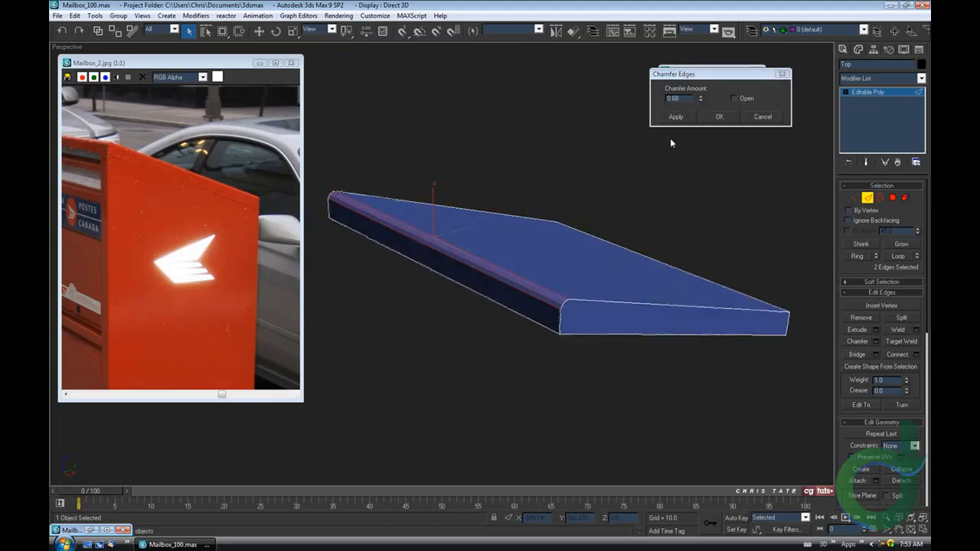
left_click(724, 119)
- Select the upper edge at the opposite end of the lid and chamfer it by 0.65
middle_click_drag(732, 287, 668, 260, "alt")
left_click(643, 300)
middle_click_drag(616, 370, 739, 390, "alt")
left_click(875, 341)
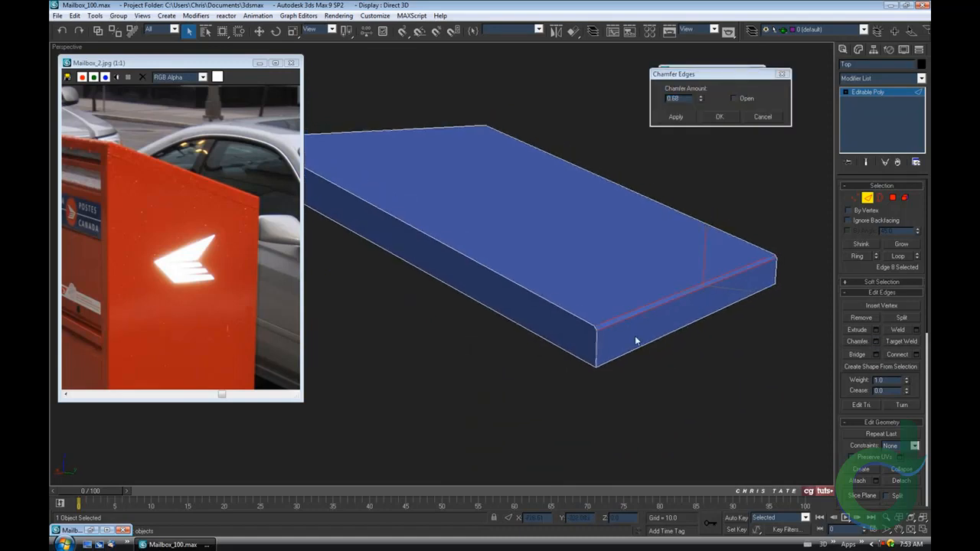
middle_click_drag(635, 339, 569, 349, "alt")
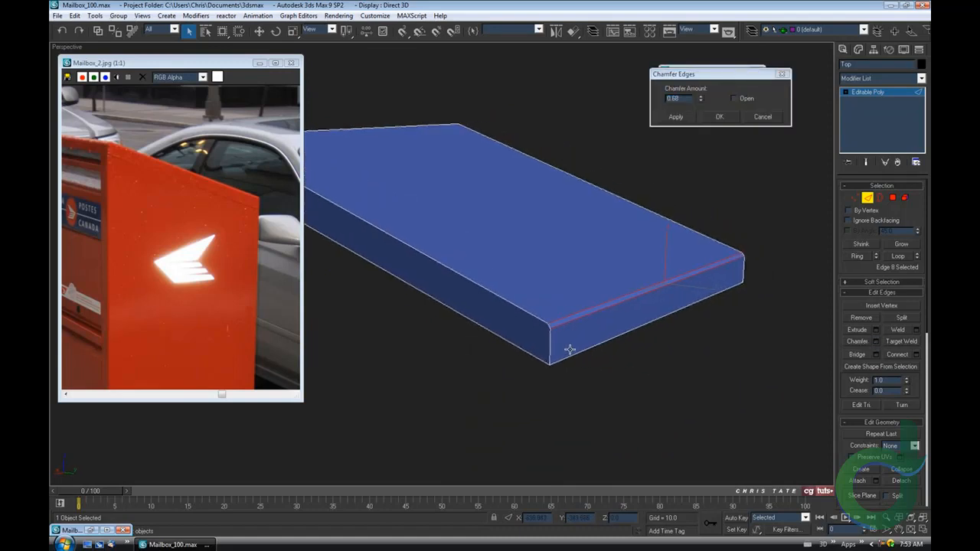
left_click(701, 100)
middle_click_drag(620, 272, 622, 308, "alt")
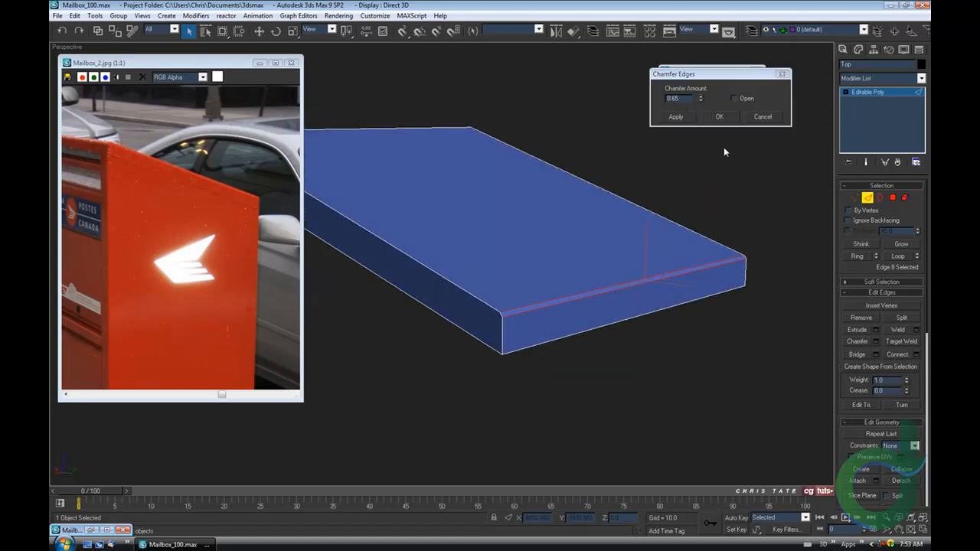
left_click(720, 120)
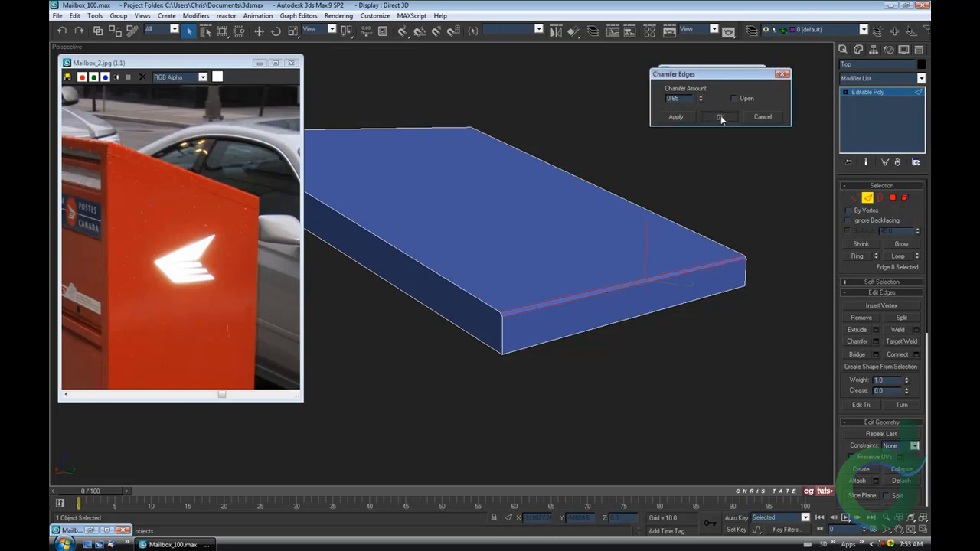
- Invert the edge selection on the lid and deselect the long edges of the rounded front corner
key("alt+q")
middle_click_drag(606, 328, 610, 287, "alt")
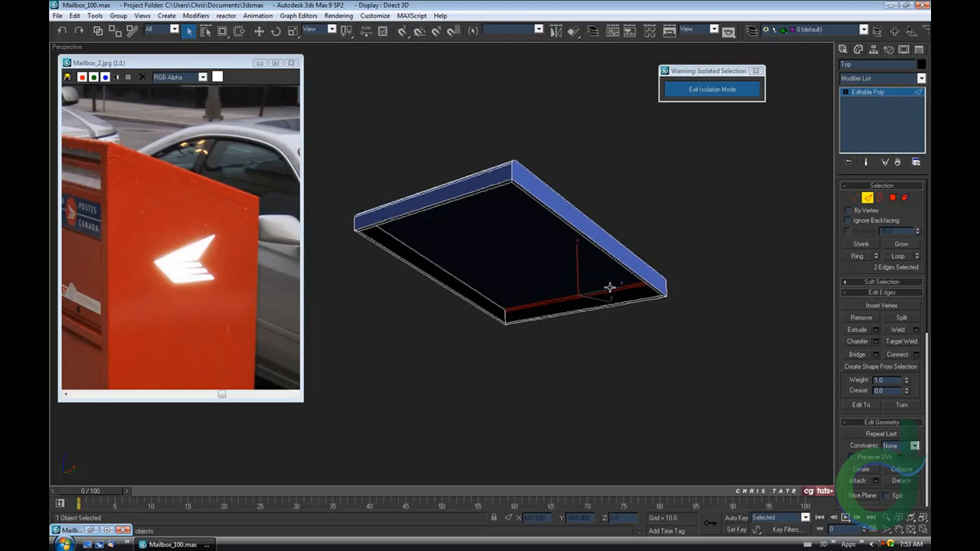
key("ctrl+i")
key("ctrl+o")
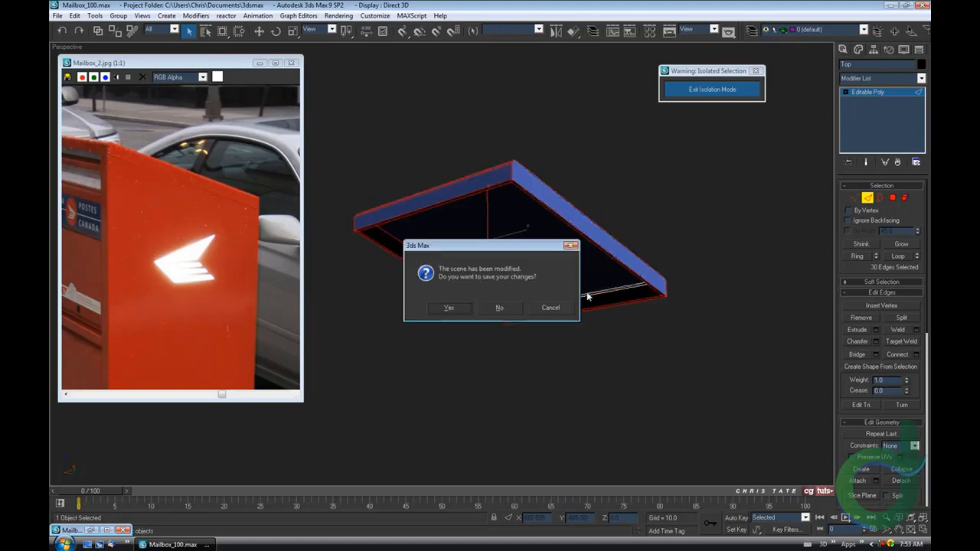
left_click(550, 307)
middle_click_drag(548, 308, 579, 285, "alt")
middle_click_drag(555, 182, 566, 173, "alt")
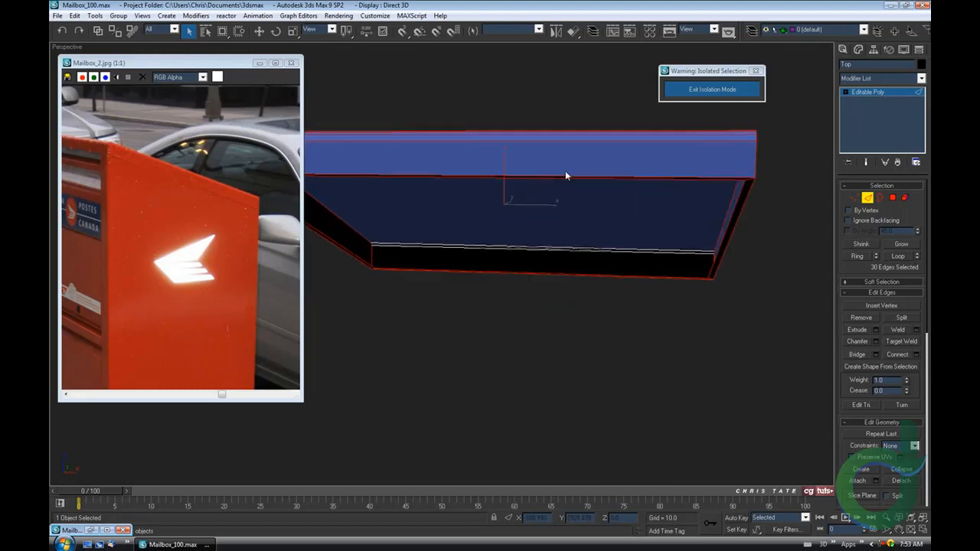
left_click_drag(564, 187, 564, 183, "alt")
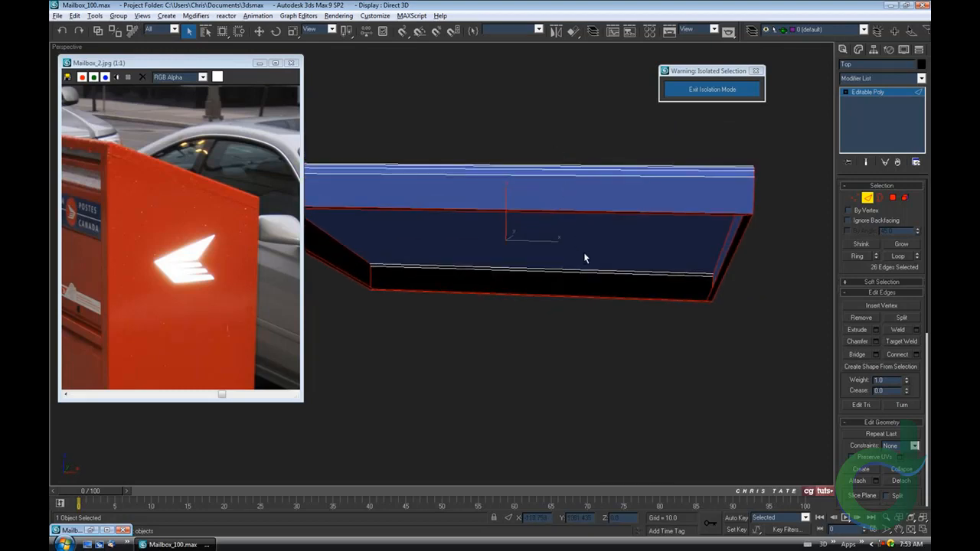
- Deselect the four inner edges of the underside rim from the edge selection
middle_click_drag(584, 256, 478, 187, "alt")
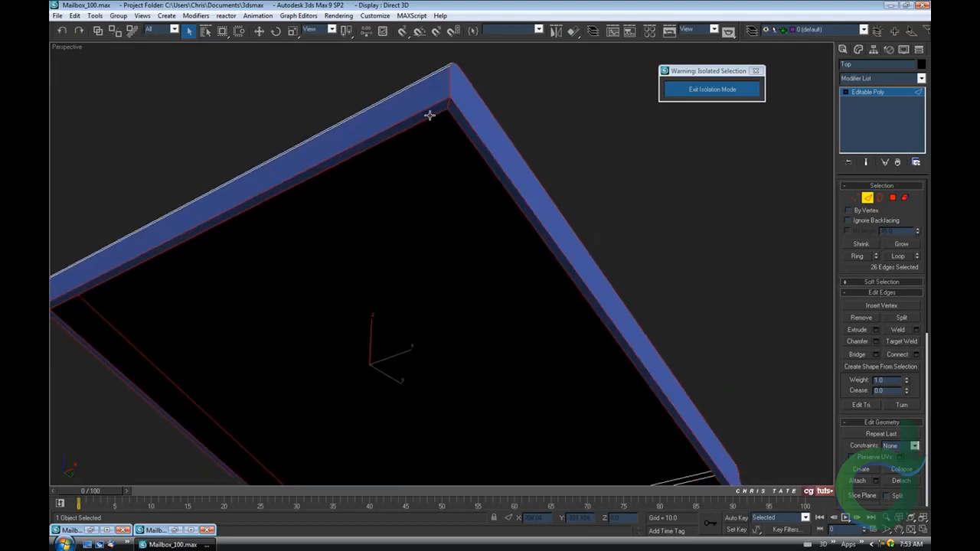
left_click(508, 196, "alt")
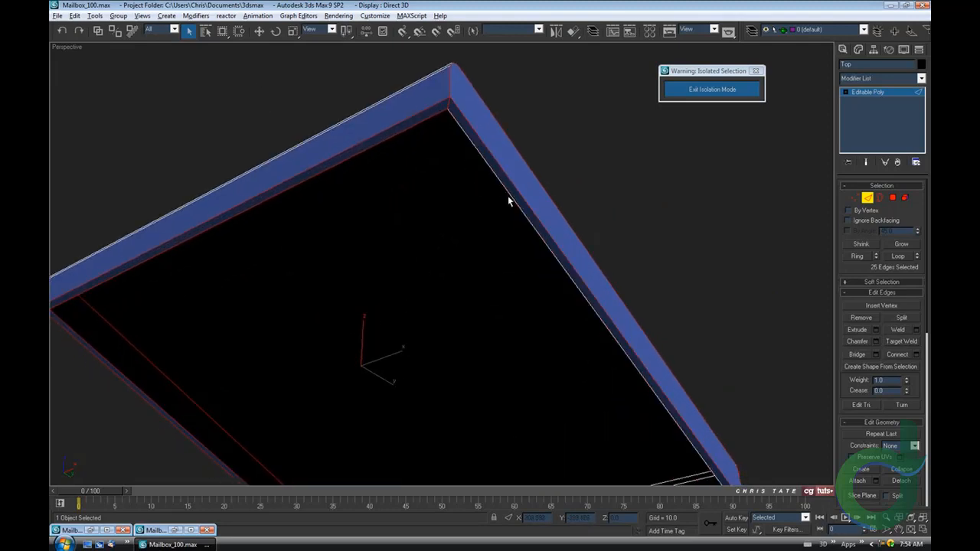
left_click(389, 144, "alt")
left_click(131, 381, "alt")
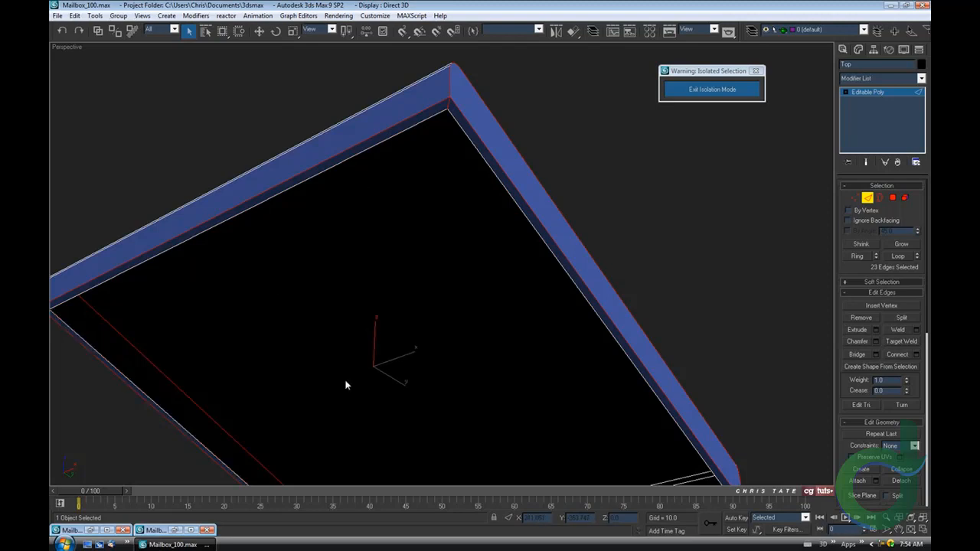
middle_click_drag(345, 383, 355, 179, "alt")
left_click(506, 401, "alt")
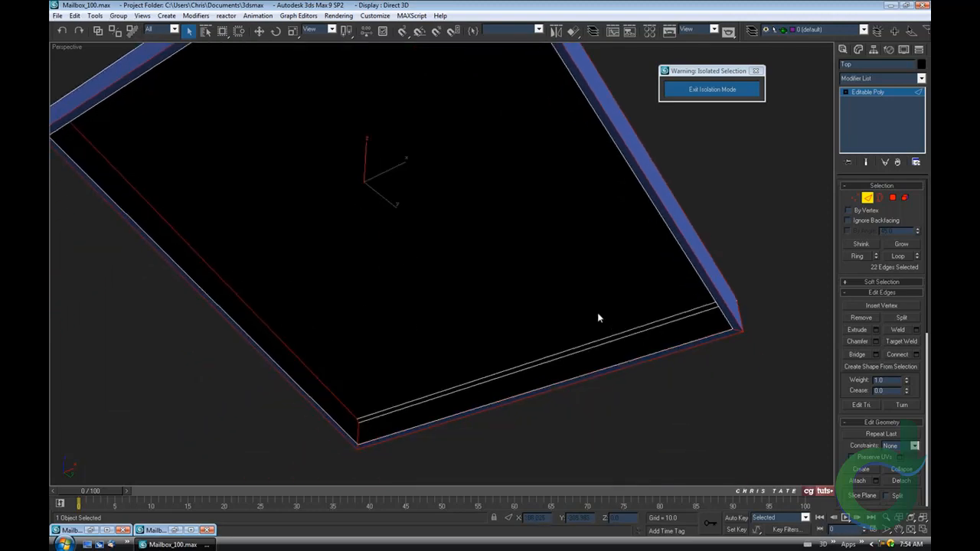
middle_click_drag(597, 305, 579, 396)
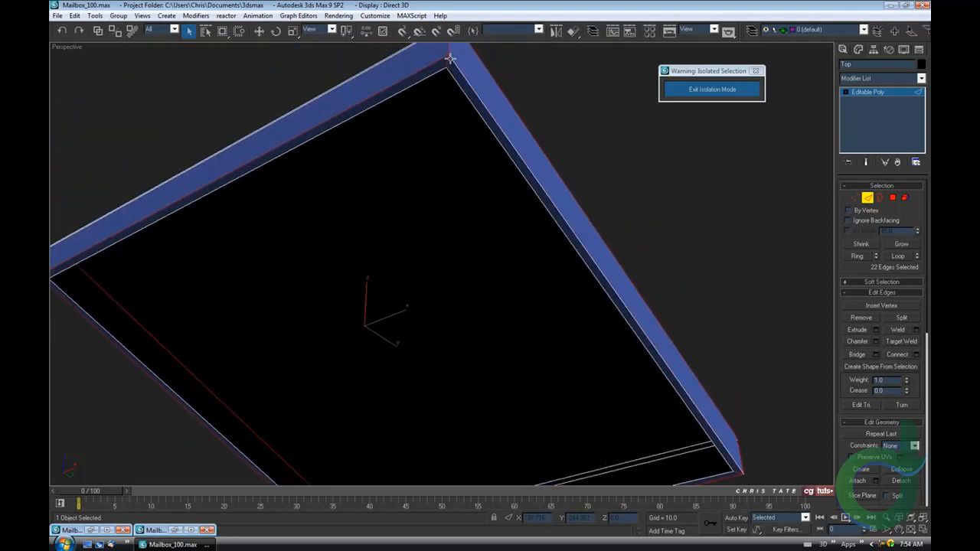
- Chamfer the selected outer edges of the lid by 0.5
middle_click_drag(450, 57, 506, 299, "alt")
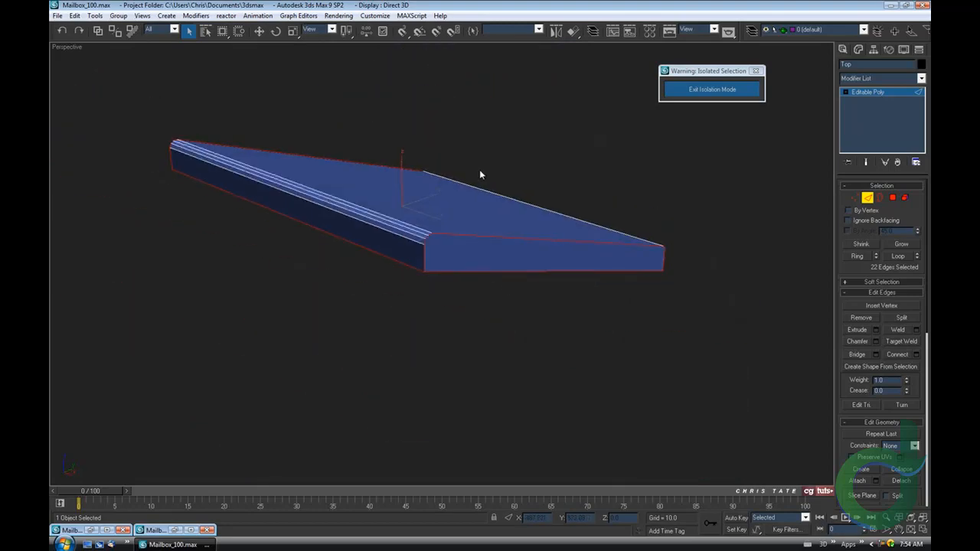
middle_click_drag(480, 175, 460, 259, "alt")
left_click(874, 341)
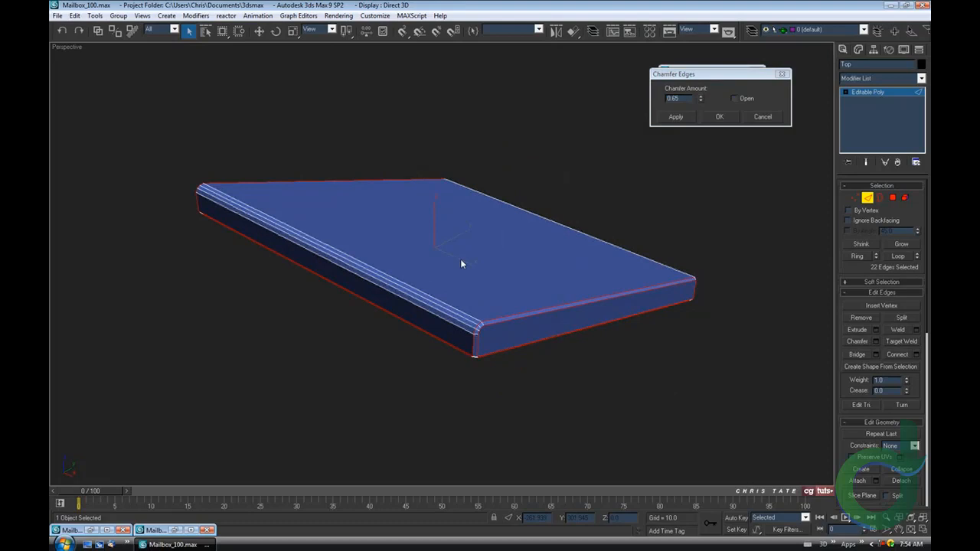
left_click(700, 101)
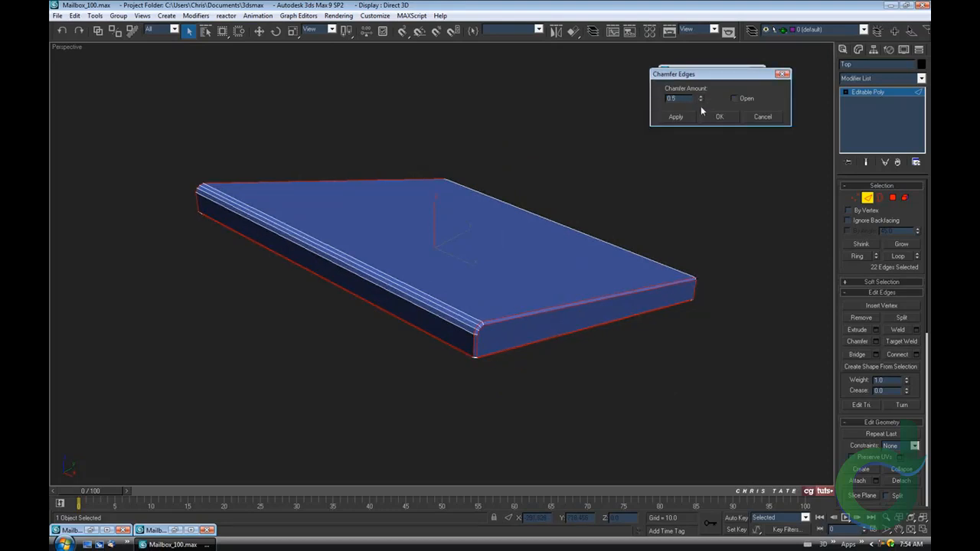
middle_click_drag(604, 228, 569, 253, "alt")
middle_click_drag(505, 270, 462, 362, "alt")
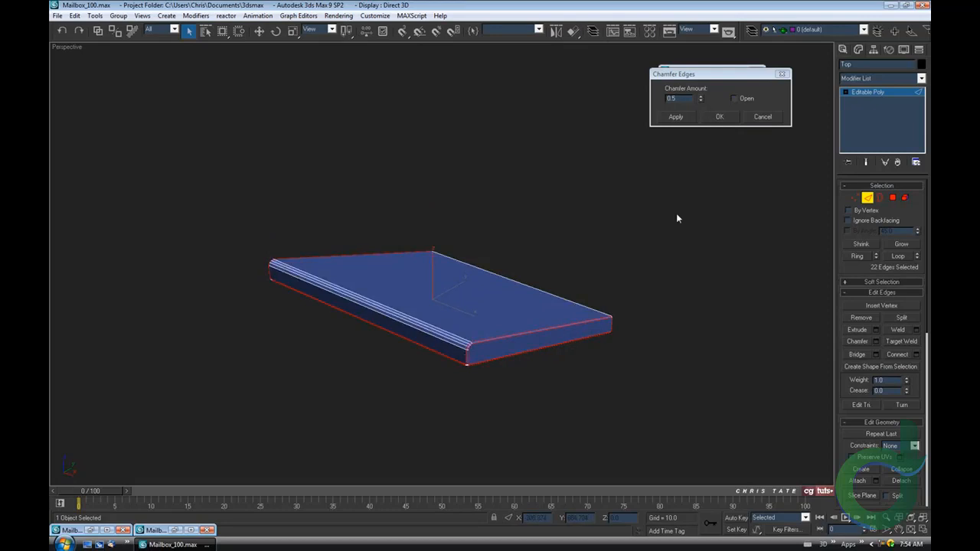
left_click(720, 117)
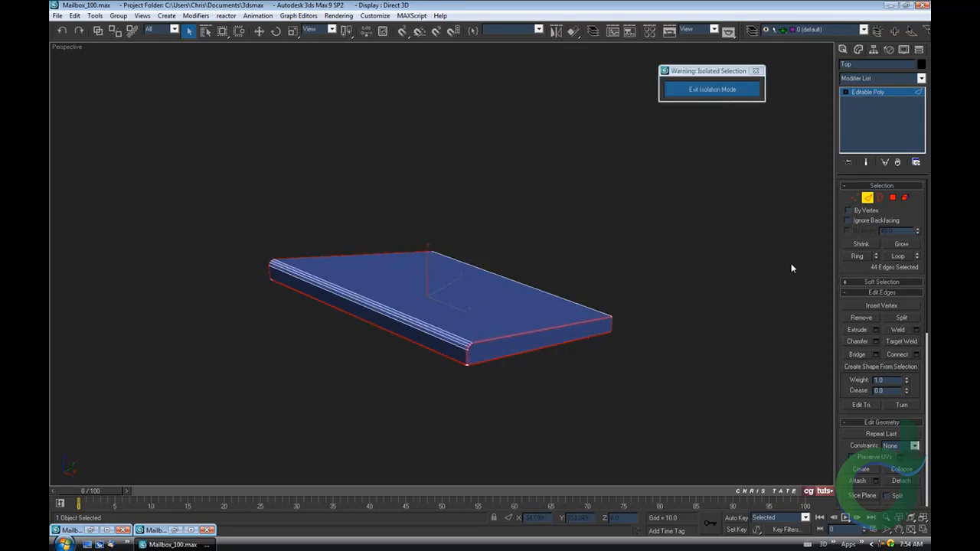
- Leave edge editing on the lid, exit isolation and deselect it to show the whole mailbox
left_click(865, 198)
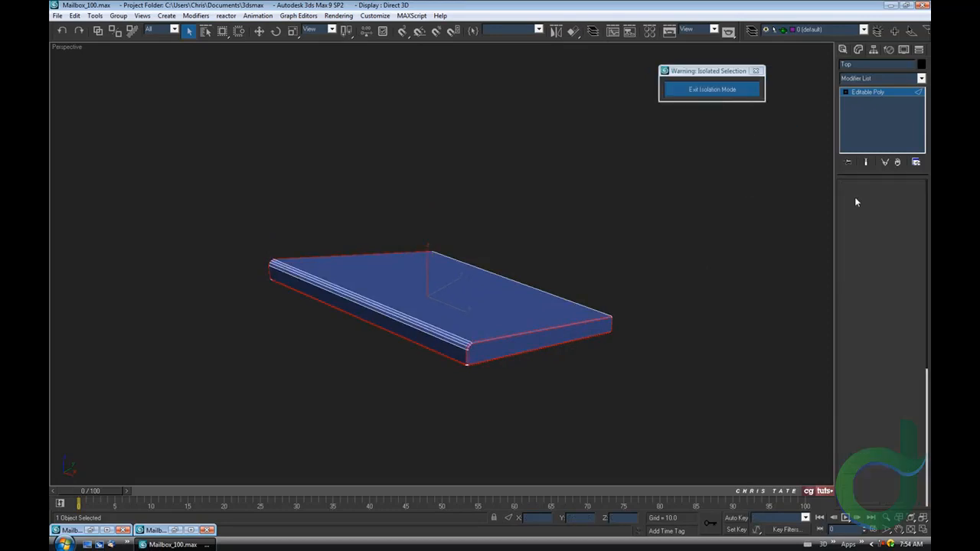
left_click(712, 90)
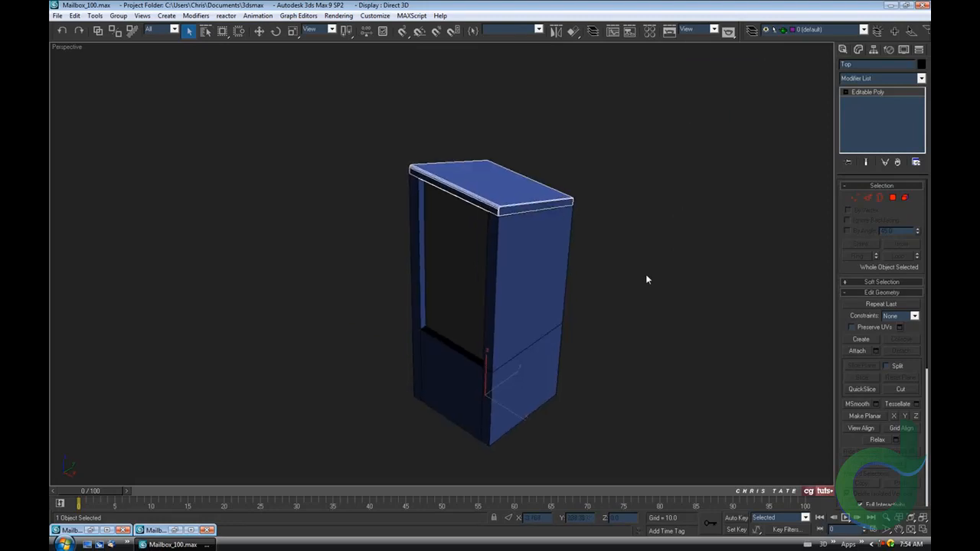
left_click(630, 265)
middle_click_drag(630, 264, 487, 221, "alt")
mouse_move(479, 179)
middle_mouse_down("alt")
mouse_move(480, 192)
mouse_move(390, 188)
mouse_move(457, 198)
mouse_move(478, 188)
middle_mouse_up("alt")
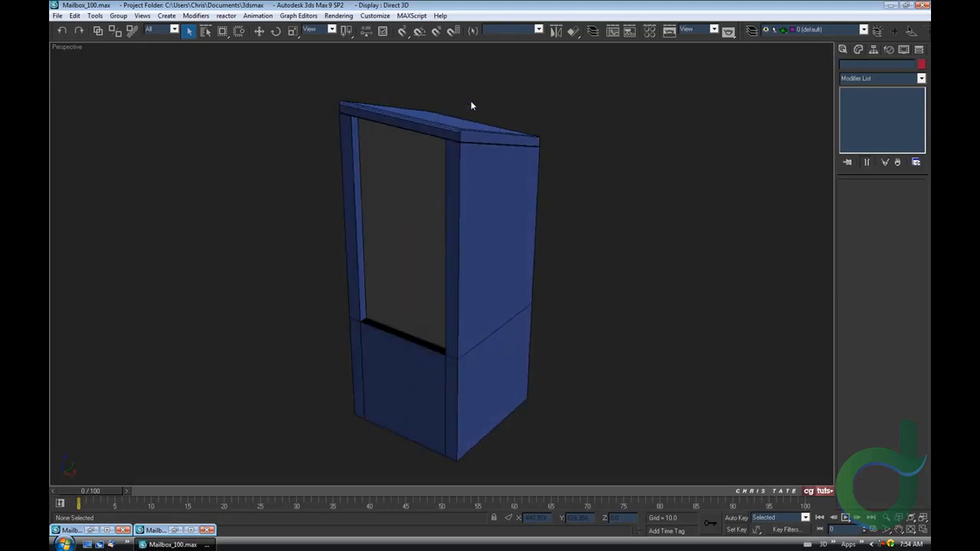
- Select the Body and isolate it with its back panel in view
left_click(469, 176)
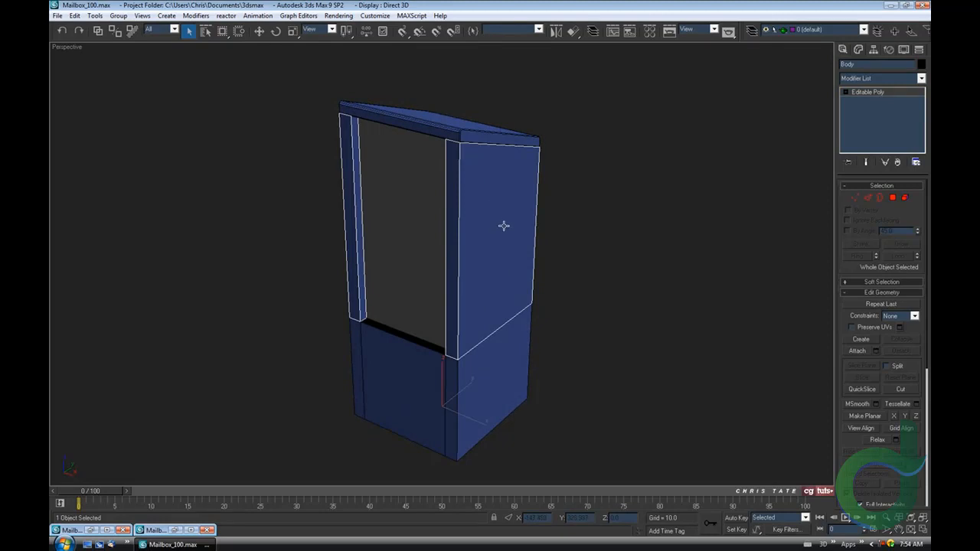
key("alt+q")
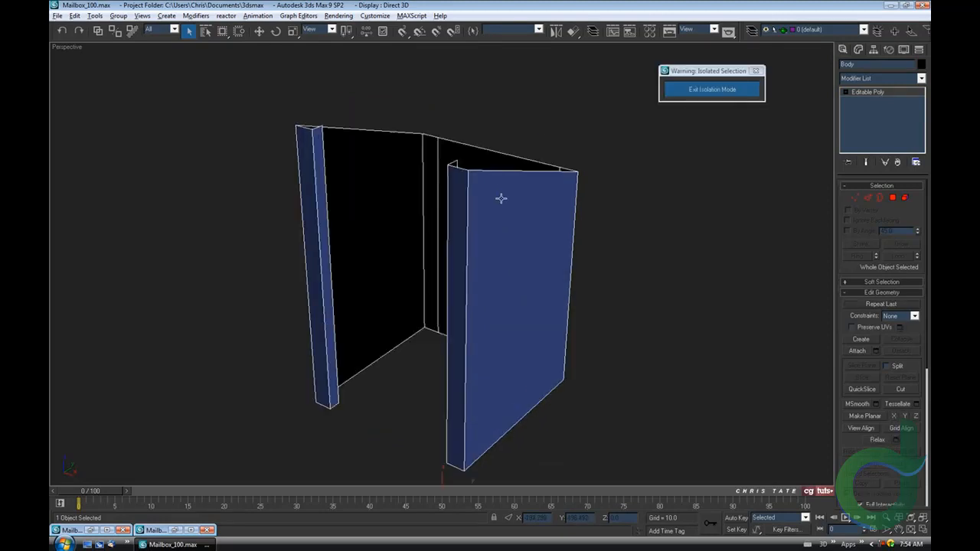
middle_click_drag(511, 243, 536, 261, "alt")
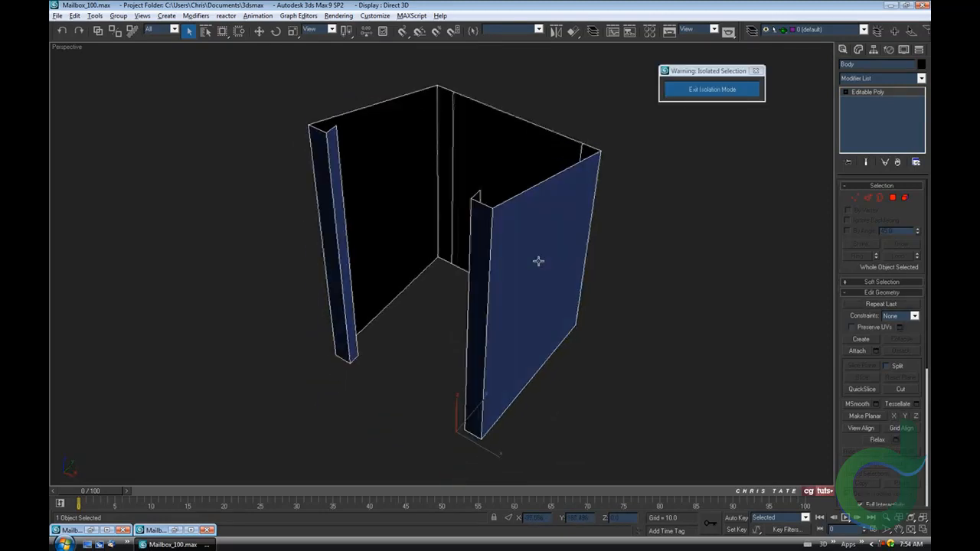
middle_click_drag(566, 210, 498, 275, "alt")
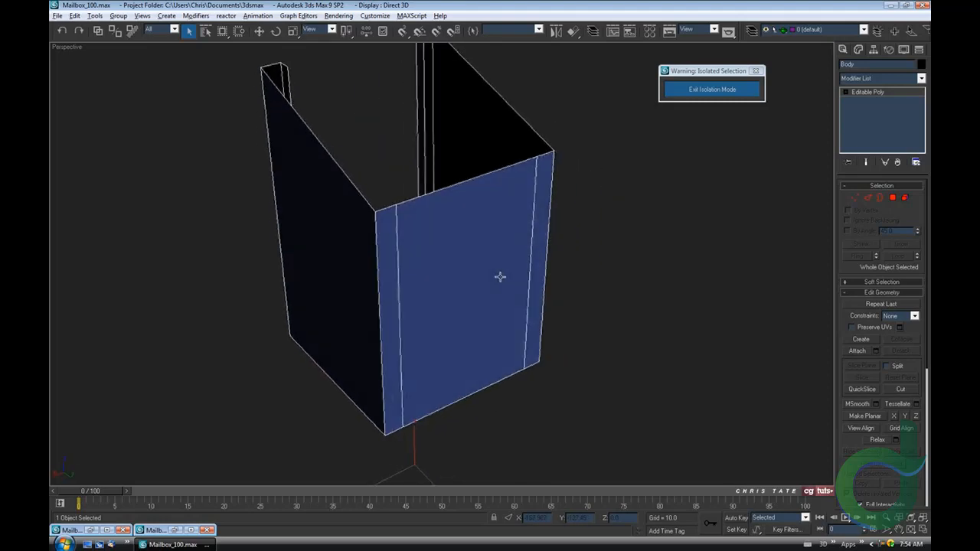
- Remove the two inner vertical edges from the Body's back panel and leave edge editing
left_click(868, 198)
left_click(394, 286)
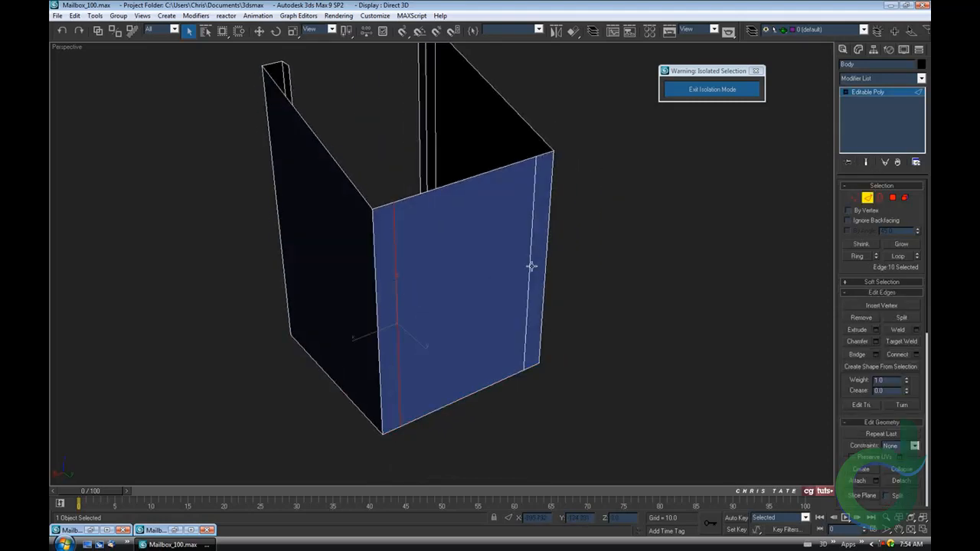
left_click(529, 266, "ctrl")
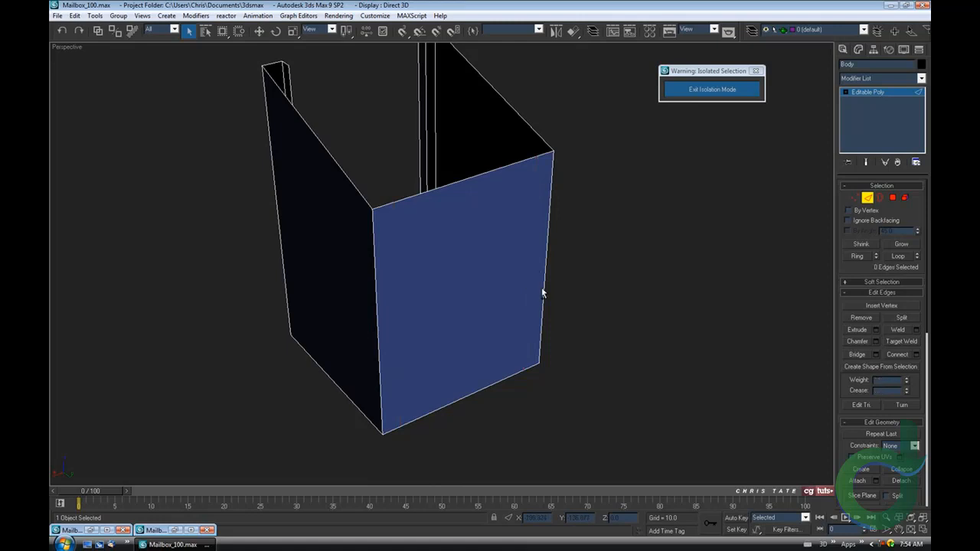
key("Delete")
middle_click_drag(374, 258, 519, 282, "alt")
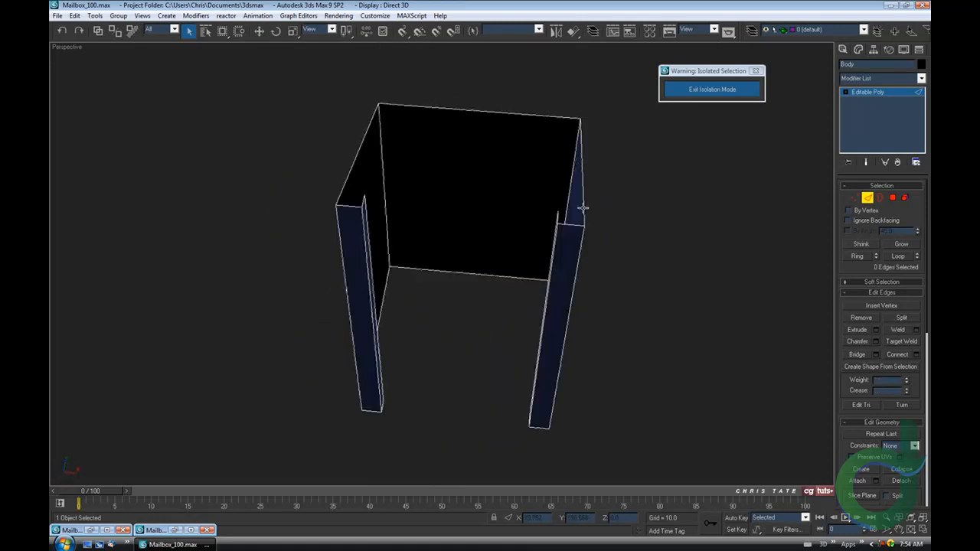
middle_click_drag(577, 235, 526, 257, "alt")
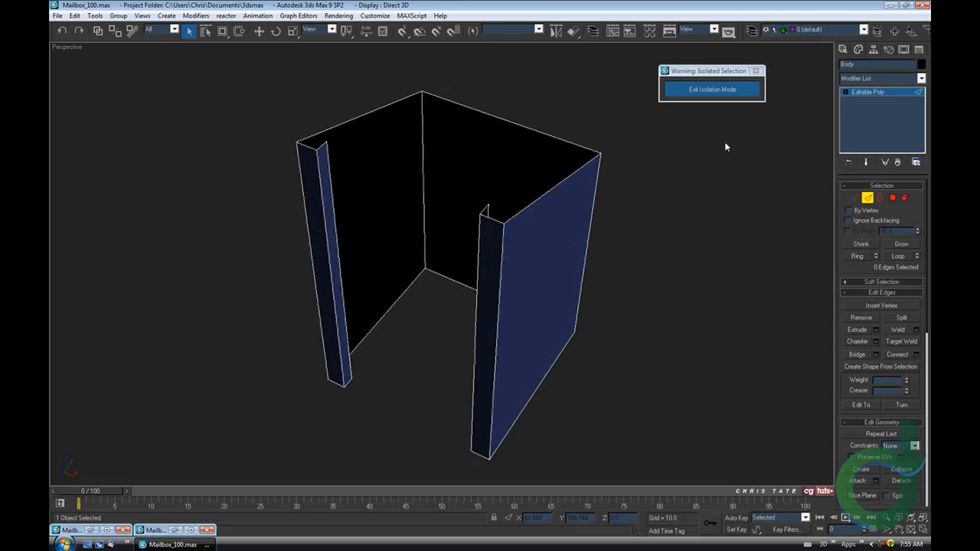
left_click(866, 198)
middle_click_drag(779, 247, 591, 259, "alt")
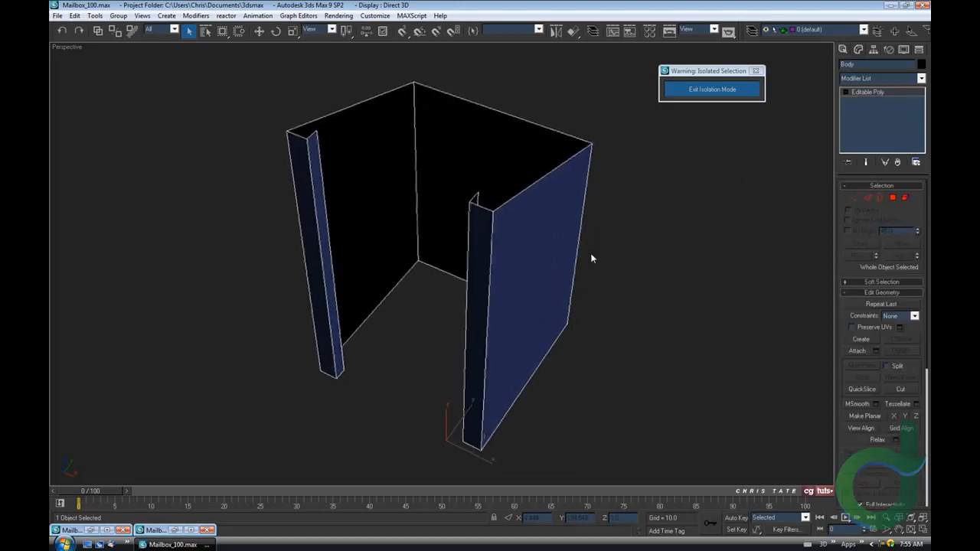
- Add a Shell modifier to the Body to give its walls thickness
left_click(921, 78)
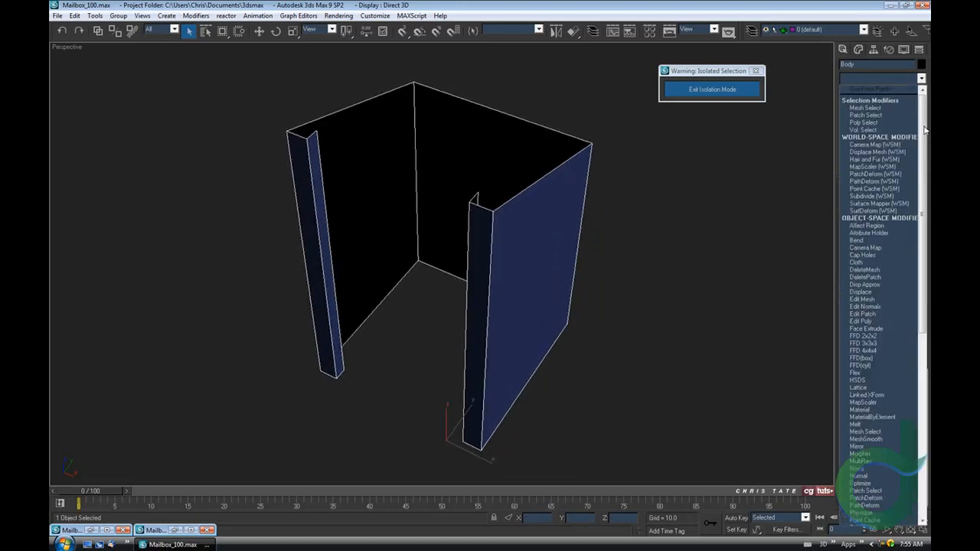
scroll(911, 268, "down", 10)
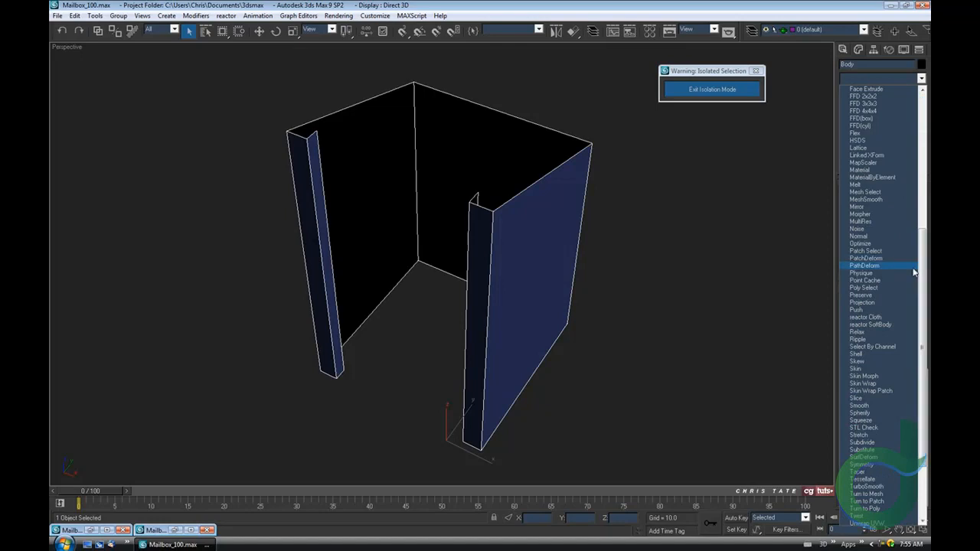
left_click(865, 354)
middle_click_drag(585, 281, 571, 274)
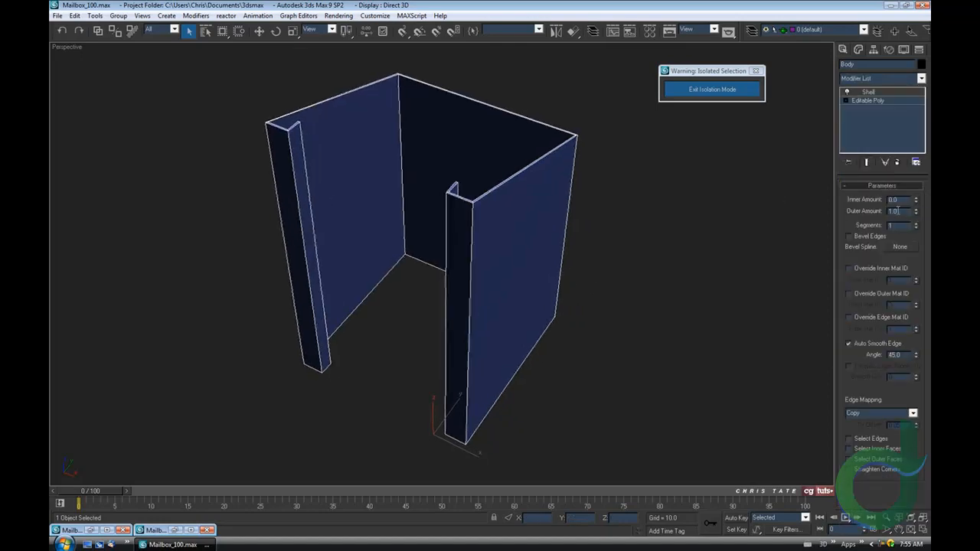
middle_click_drag(533, 235, 511, 190, "alt")
scroll(529, 219, "up", 4)
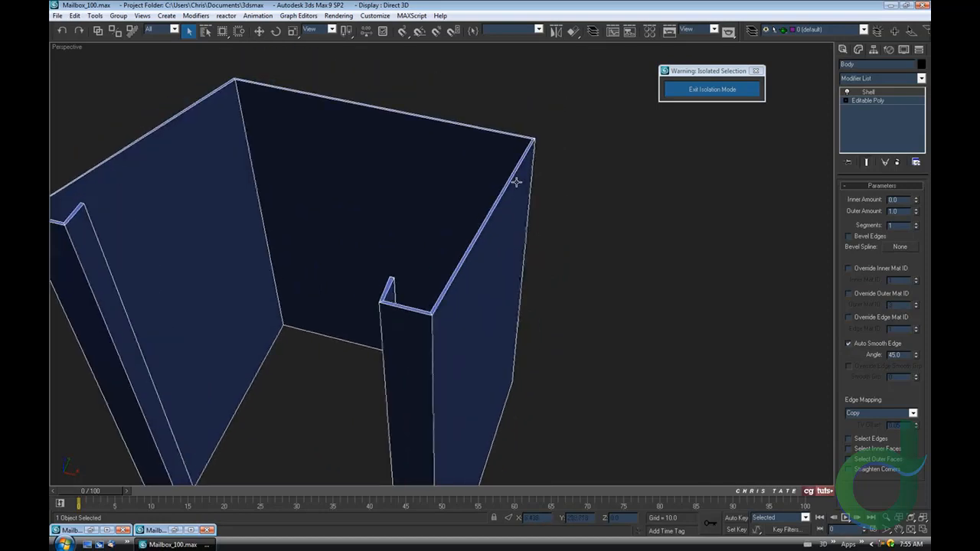
mouse_move(531, 205)
middle_mouse_down("alt")
mouse_move(536, 172)
mouse_move(520, 186)
mouse_move(524, 178)
mouse_move(527, 212)
mouse_move(540, 206)
middle_mouse_up("alt")
- Exit isolation and set the Shell's outer amount to 0 and inner amount to 1.5
left_click(696, 91)
scroll(536, 178, "up", 6)
middle_click_drag(524, 142, 528, 203, "alt")
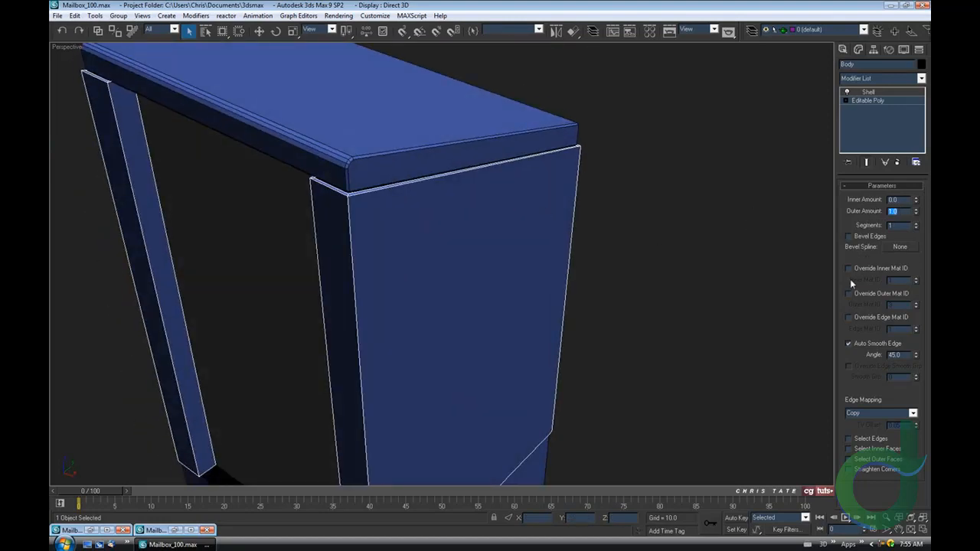
type("0")
left_click(894, 199)
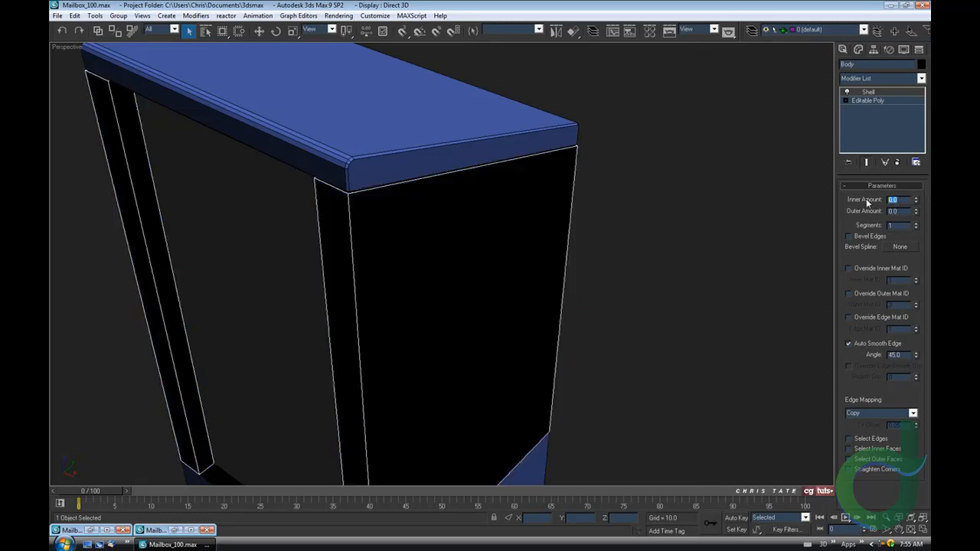
type("1.5")
key("Return")
middle_click_drag(634, 274, 658, 272)
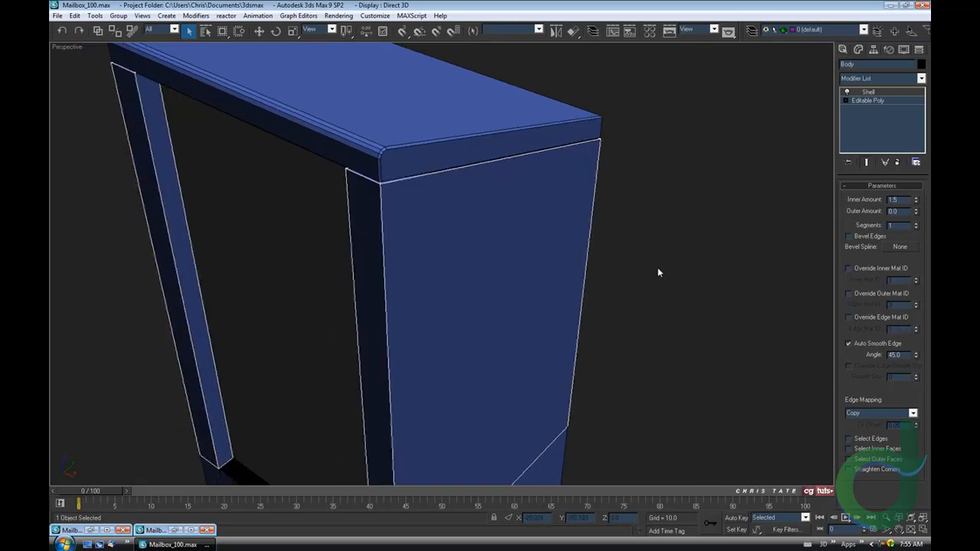
- Isolate the Body again and enable Straighten Corners on its Shell modifier
key("alt+q")
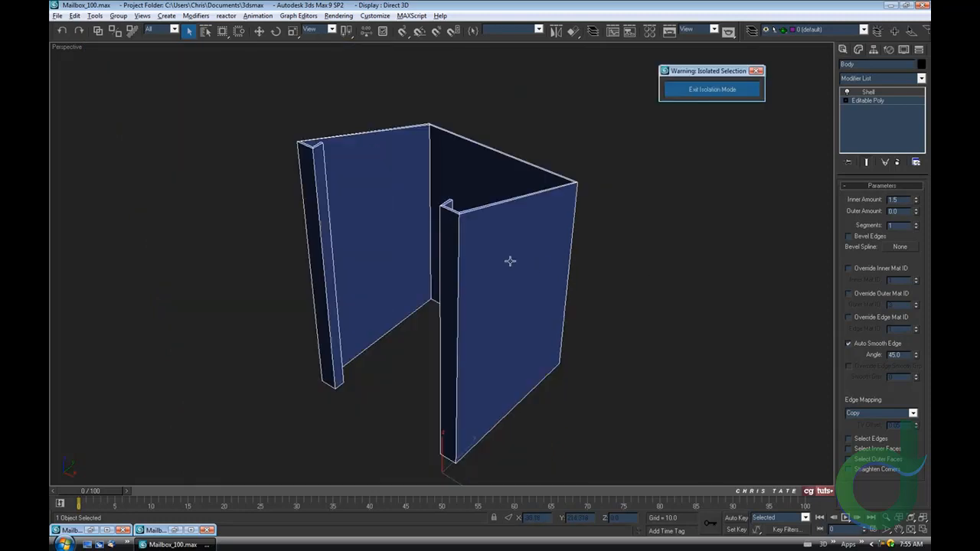
mouse_move(510, 261)
middle_mouse_down("alt")
mouse_move(534, 282)
mouse_move(509, 270)
middle_mouse_up("alt")
scroll(534, 275, "up", 3)
middle_click_drag(524, 314, 467, 257, "alt")
scroll(513, 344, "up", 3)
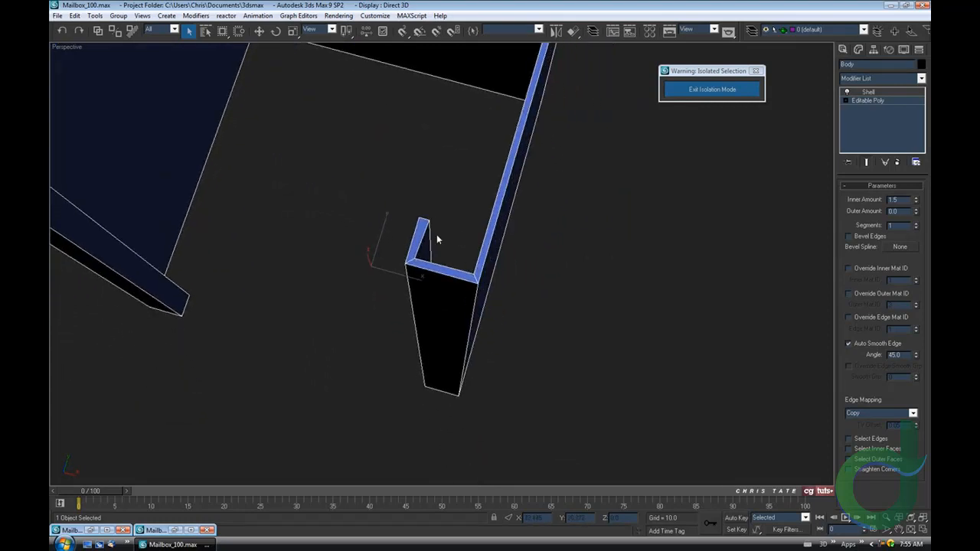
middle_click_drag(448, 290, 505, 297, "alt")
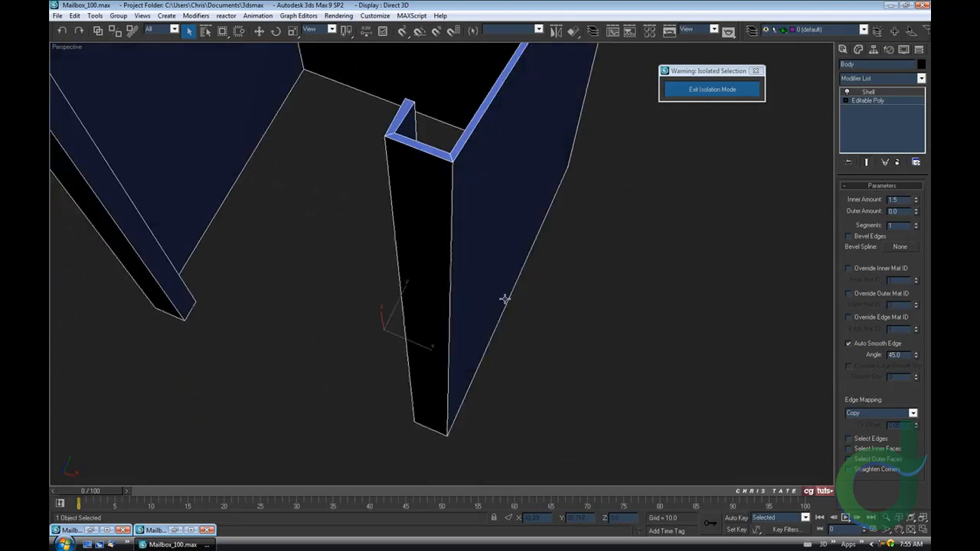
left_click(848, 470)
middle_click_drag(463, 282, 509, 280, "alt")
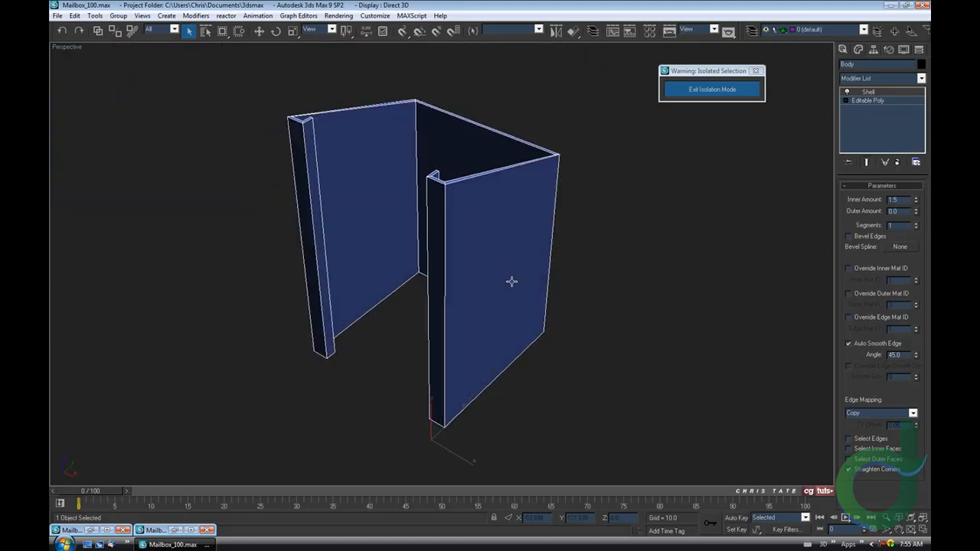
- Convert the shelled Body to Editable Poly
right_click(490, 223)
mouse_move(516, 313)
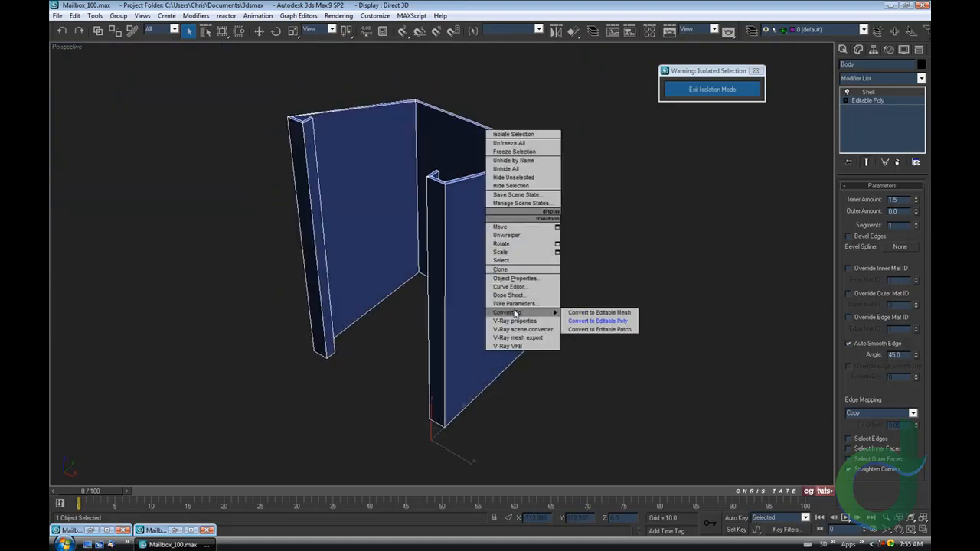
left_click(579, 322)
middle_click_drag(459, 254, 461, 262, "alt")
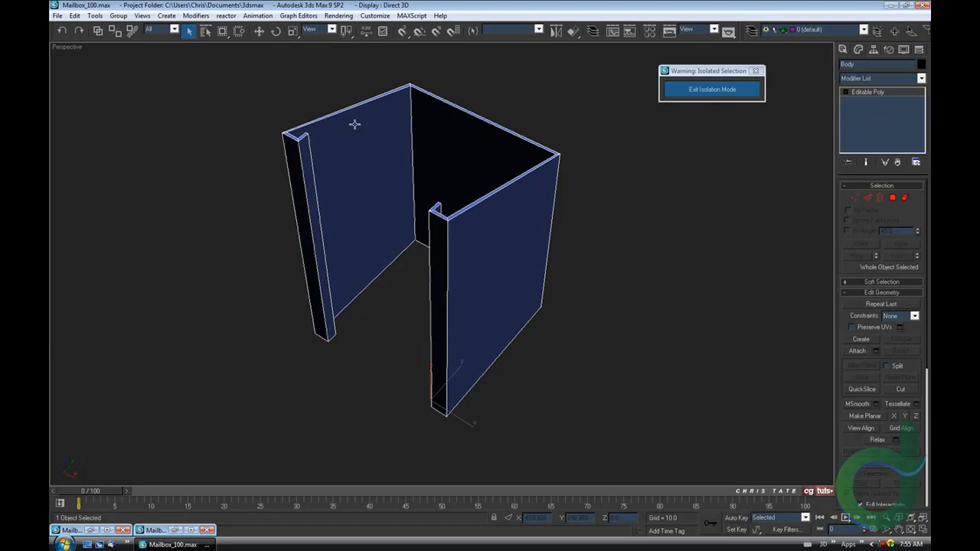
- Delete the Body's inner wall polygons and both lip end faces, selecting them with Ignore Backfacing enabled
left_click(892, 199)
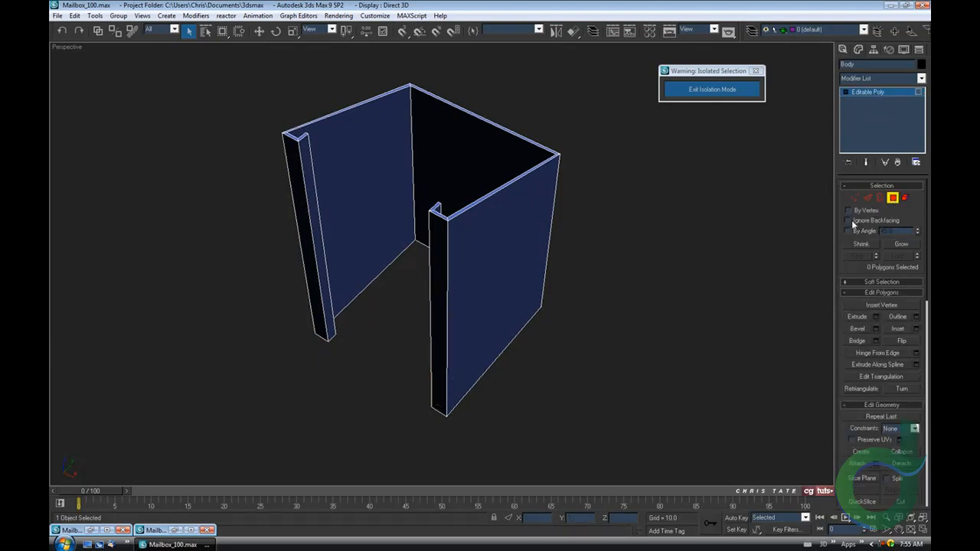
middle_click_drag(619, 282, 464, 268, "alt")
middle_click_drag(519, 221, 551, 289)
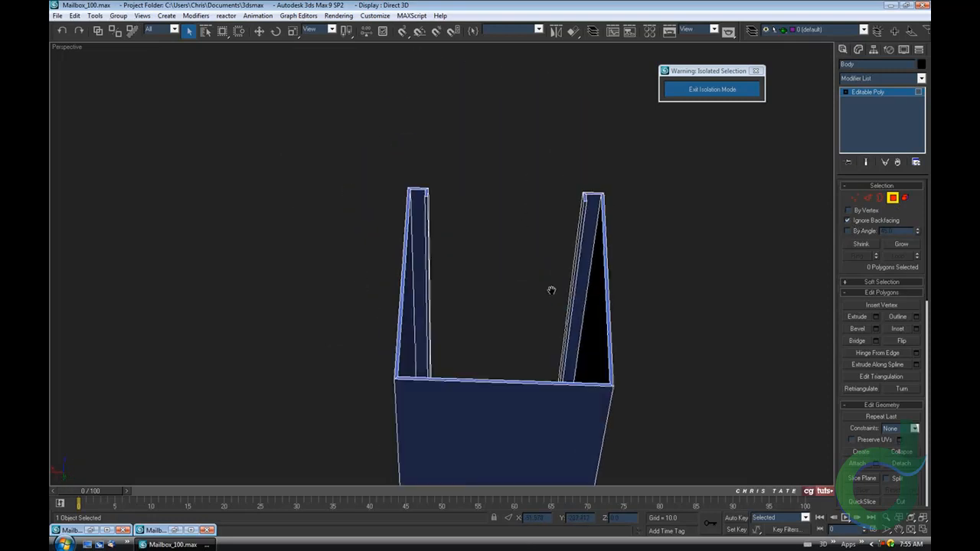
scroll(411, 225, "up", 4)
middle_click_drag(411, 225, 391, 212, "alt")
left_click(378, 219)
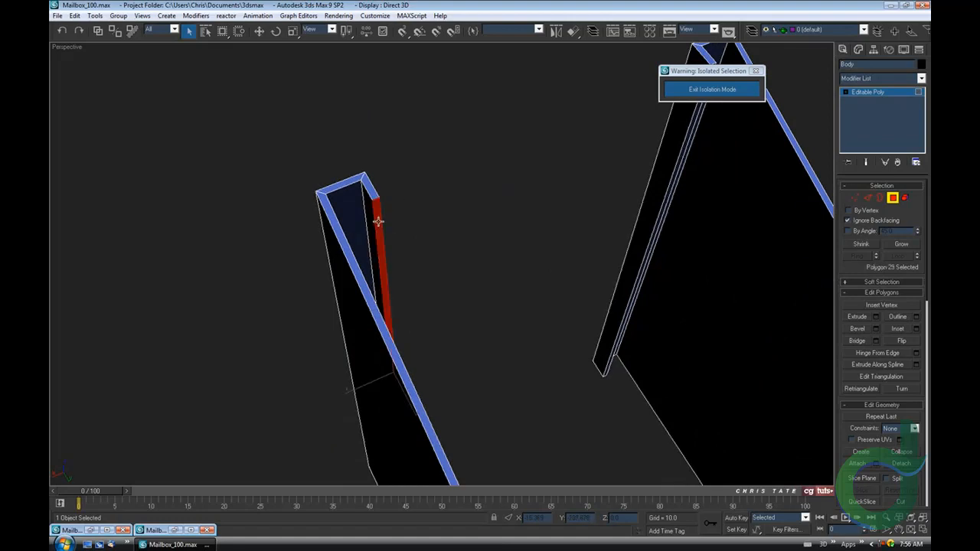
left_click(370, 213, "ctrl")
left_click(352, 208, "ctrl")
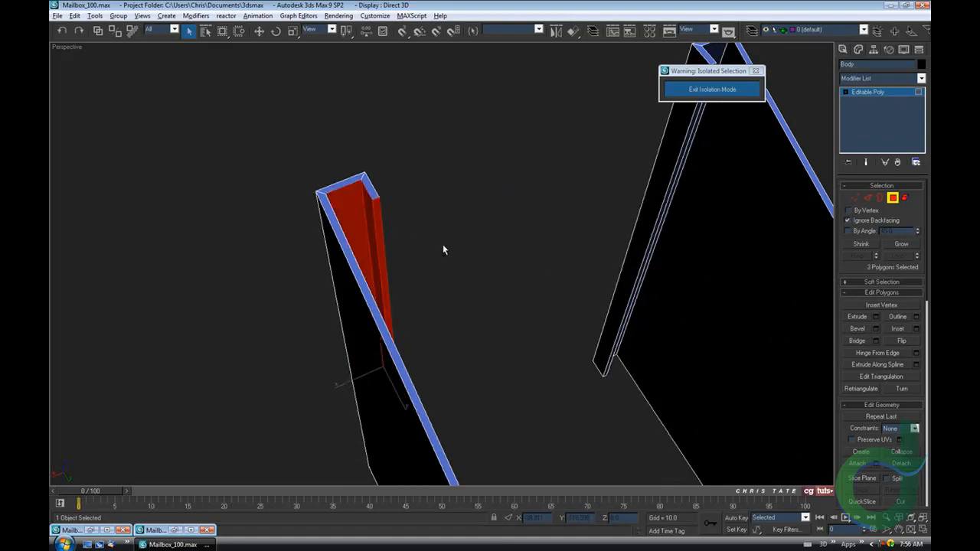
middle_click_drag(442, 244, 376, 252, "alt")
left_click(347, 230, "ctrl")
middle_click_drag(499, 226, 390, 195, "alt")
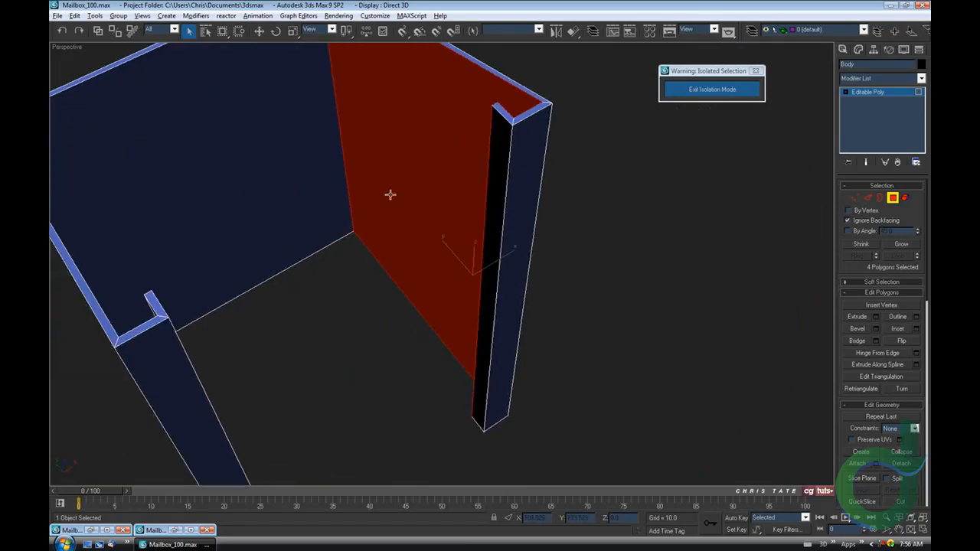
left_click(309, 176, "ctrl")
middle_click_drag(602, 213, 411, 127, "alt")
left_click(411, 127, "ctrl")
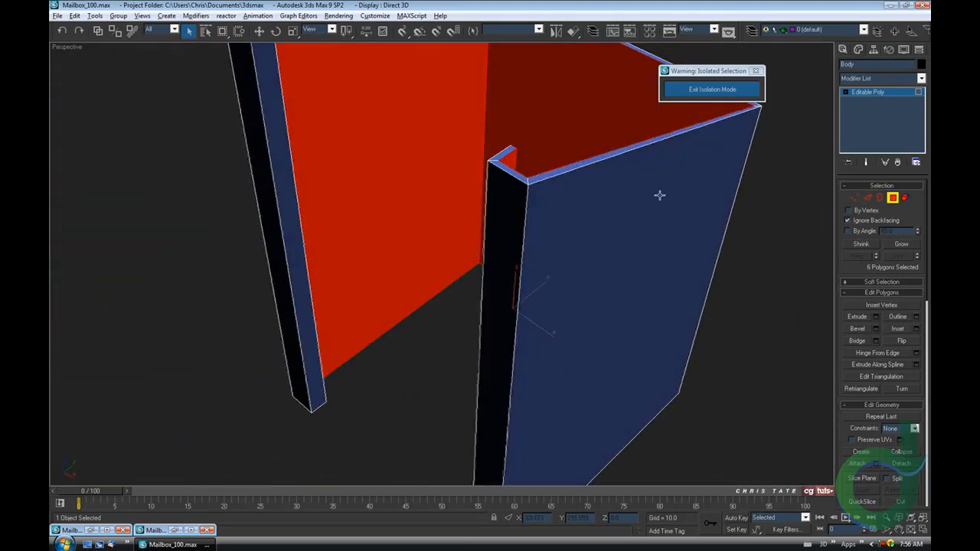
middle_click_drag(658, 195, 477, 234, "alt")
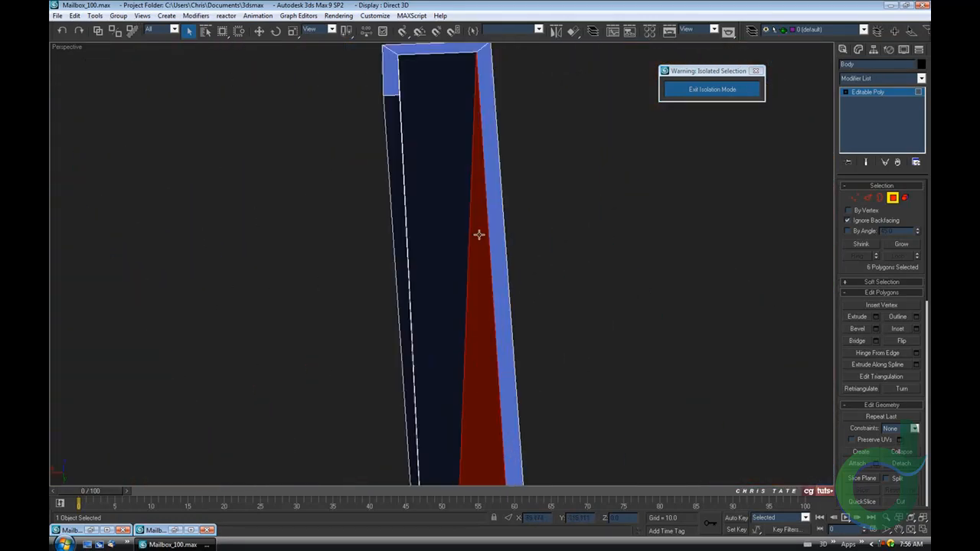
left_click(420, 197, "ctrl")
left_click(422, 195, "ctrl")
middle_click_drag(423, 196, 588, 227, "alt")
left_click(435, 190, "ctrl")
scroll(437, 190, "down", 3)
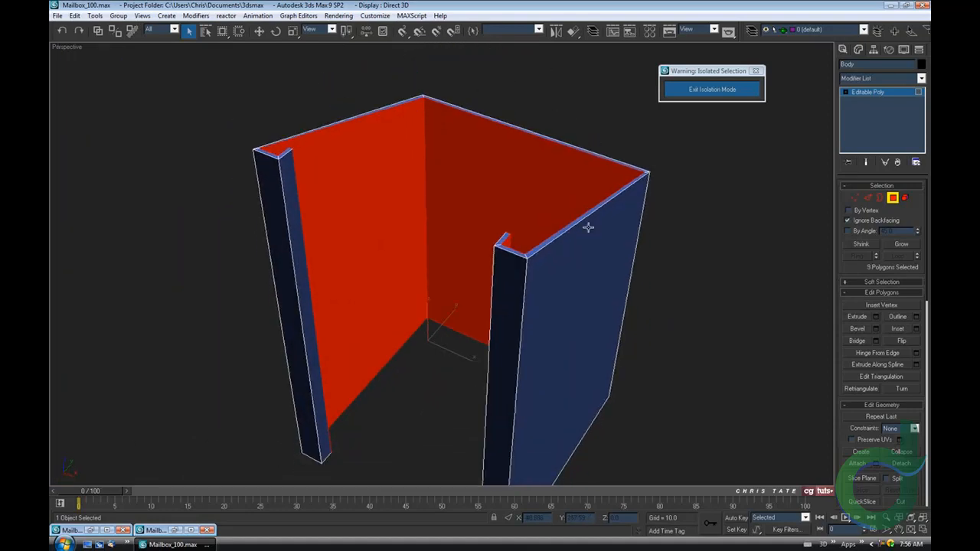
key("ctrl+d")
- Select the Body's vertical edges and their connected loops by ring and loop, and chamfer them by 0.5
middle_click_drag(531, 271, 550, 282, "alt")
left_click(867, 198)
left_click(485, 261)
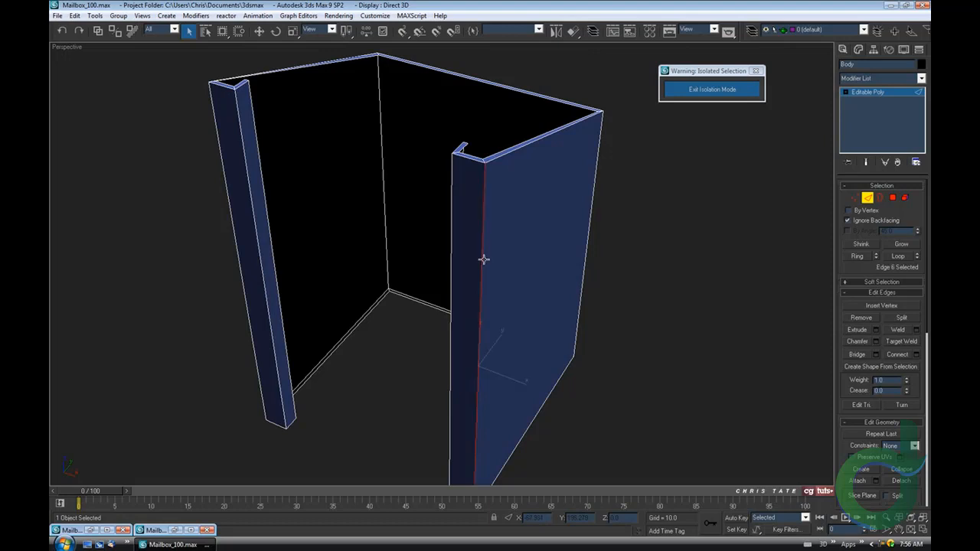
left_click(858, 256)
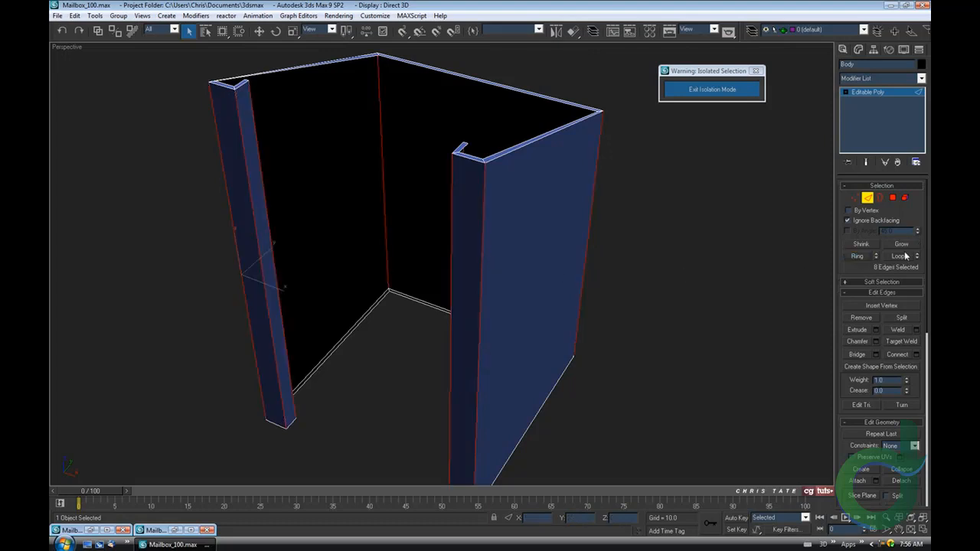
left_click(898, 257)
middle_click_drag(536, 229, 495, 233, "alt")
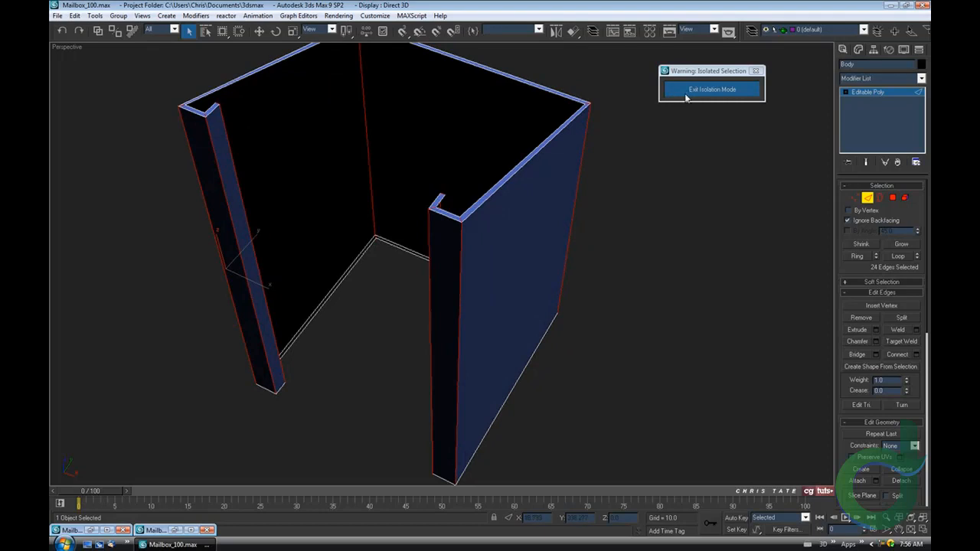
left_click(686, 92)
middle_click_drag(507, 243, 508, 253, "alt")
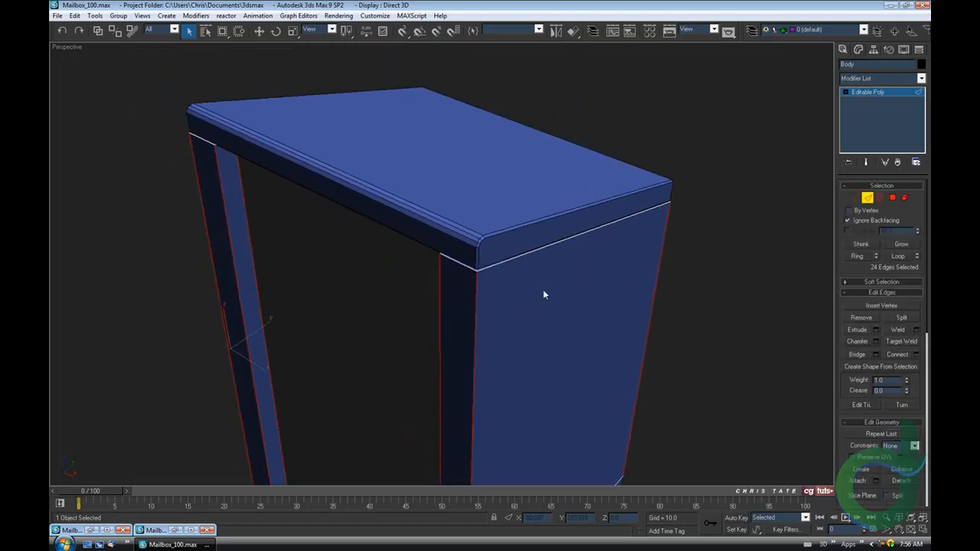
middle_click_drag(543, 294, 535, 281, "alt")
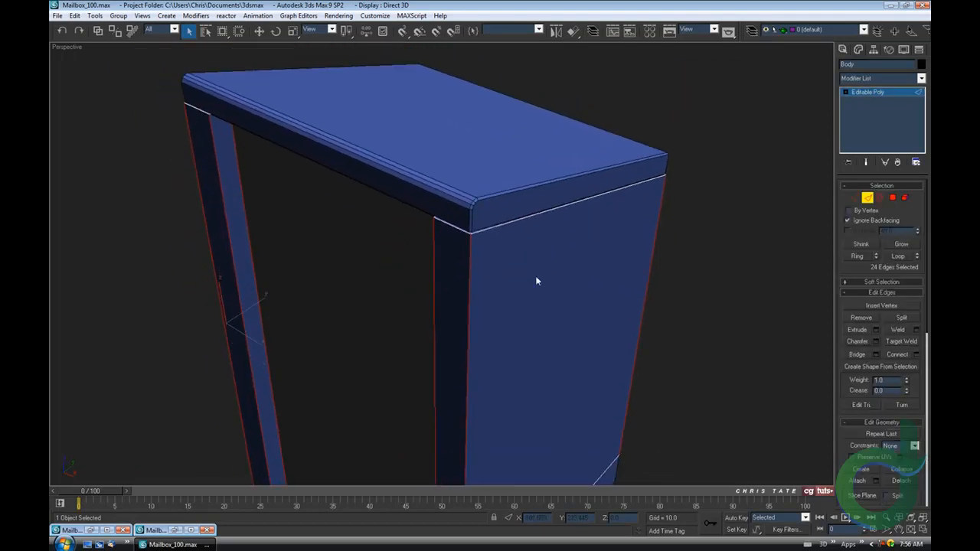
left_click(877, 345)
middle_click_drag(536, 264, 485, 248, "alt")
scroll(497, 242, "down", 3)
scroll(465, 236, "up", 5)
left_click_drag(700, 98, 700, 124)
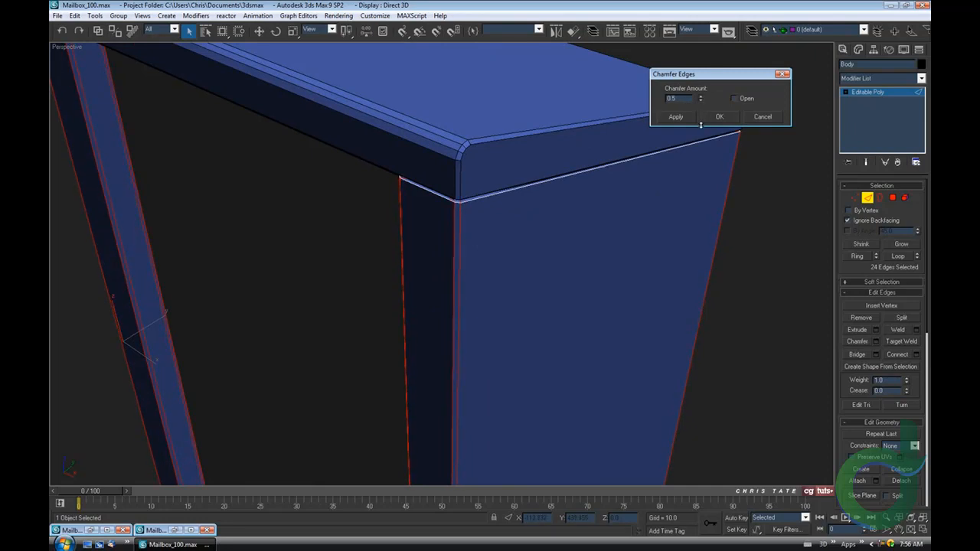
middle_click_drag(553, 237, 550, 228, "alt")
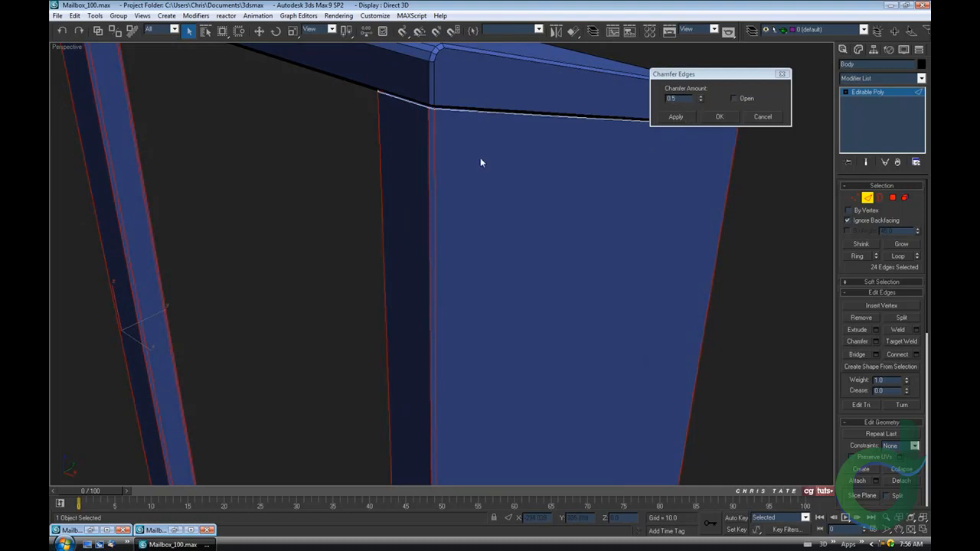
left_click(717, 117)
middle_click_drag(616, 191, 557, 208, "alt")
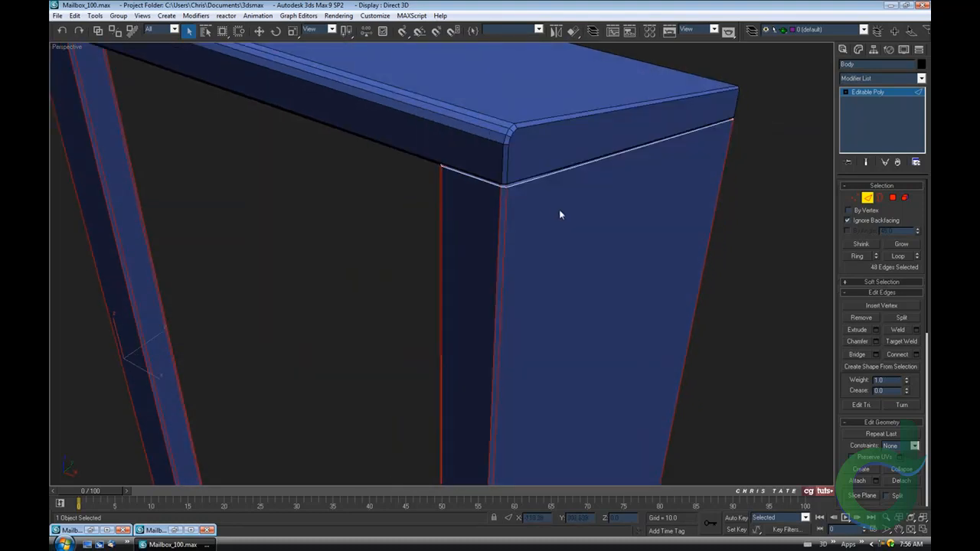
middle_click_drag(559, 215, 555, 243, "alt")
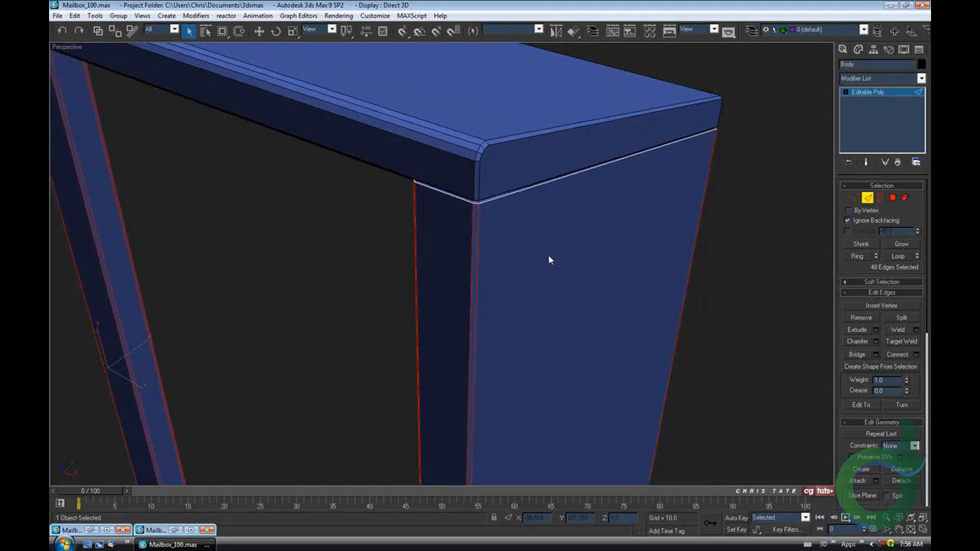
- Isolate the Body to select its upper and lower outer edge loops, exit isolation, and chamfer them by 0.25
key("alt+q")
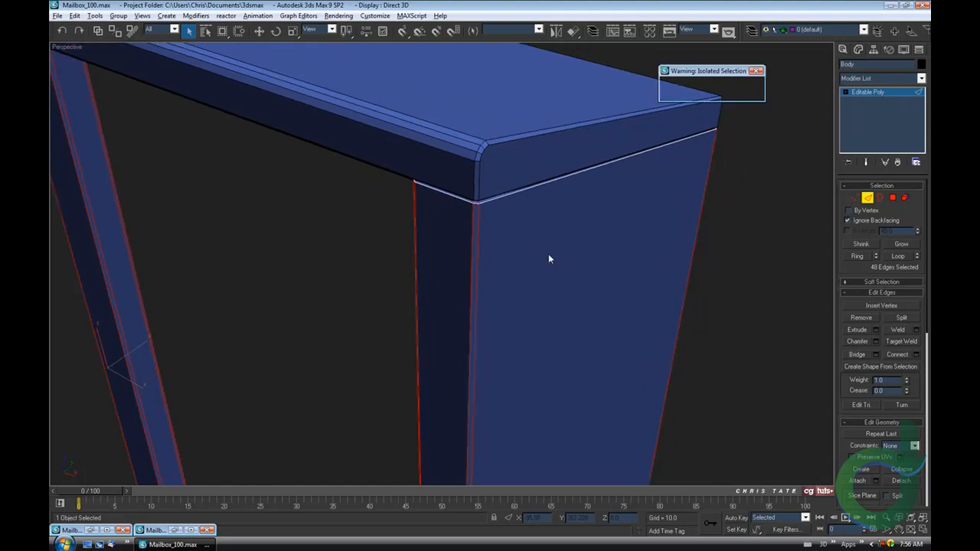
middle_click_drag(518, 232, 511, 251, "alt")
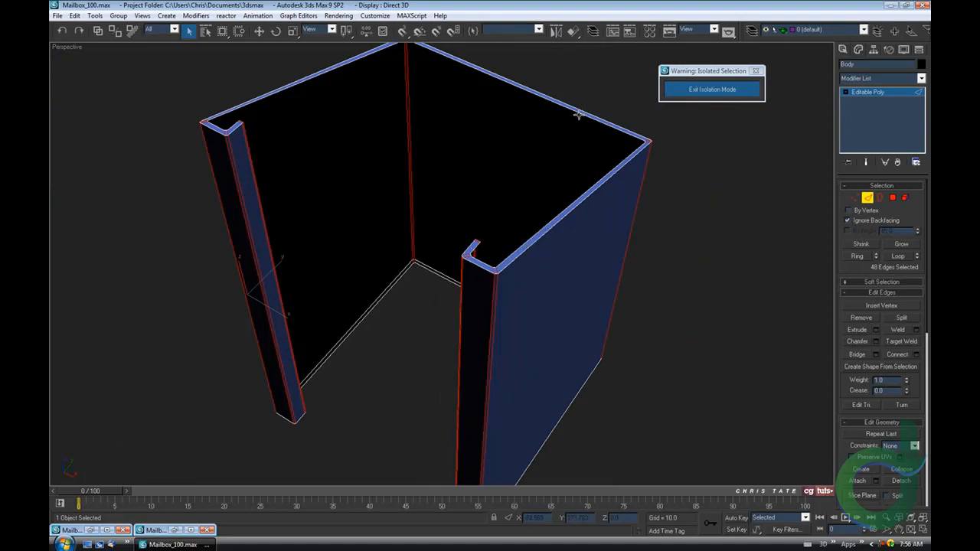
middle_click_drag(574, 110, 510, 234, "alt")
left_click(476, 213)
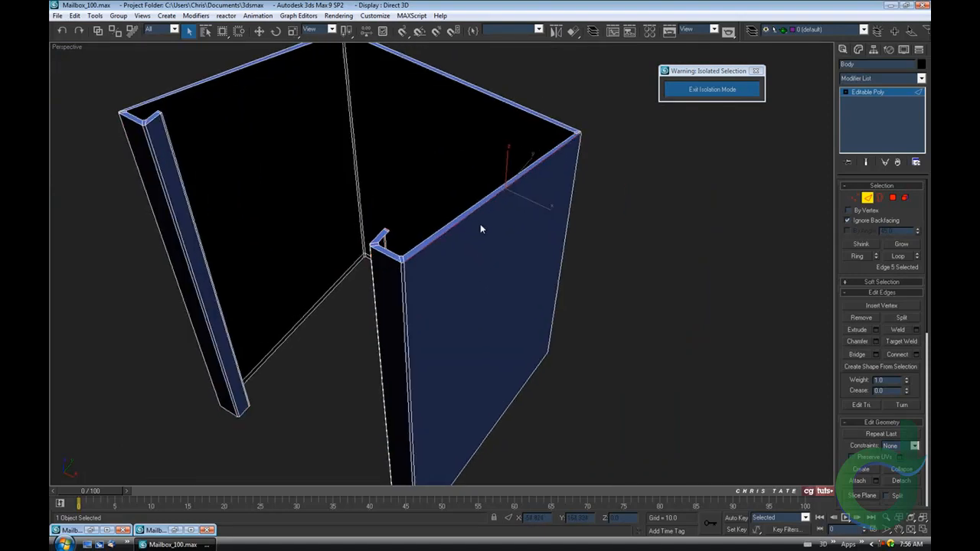
left_click(488, 430, "ctrl")
left_click(900, 257)
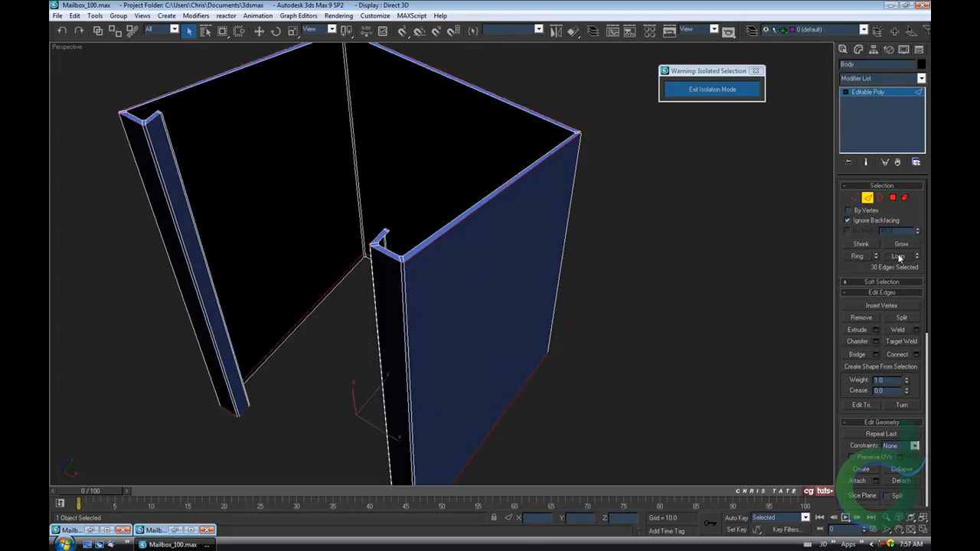
scroll(470, 287, "up", 3)
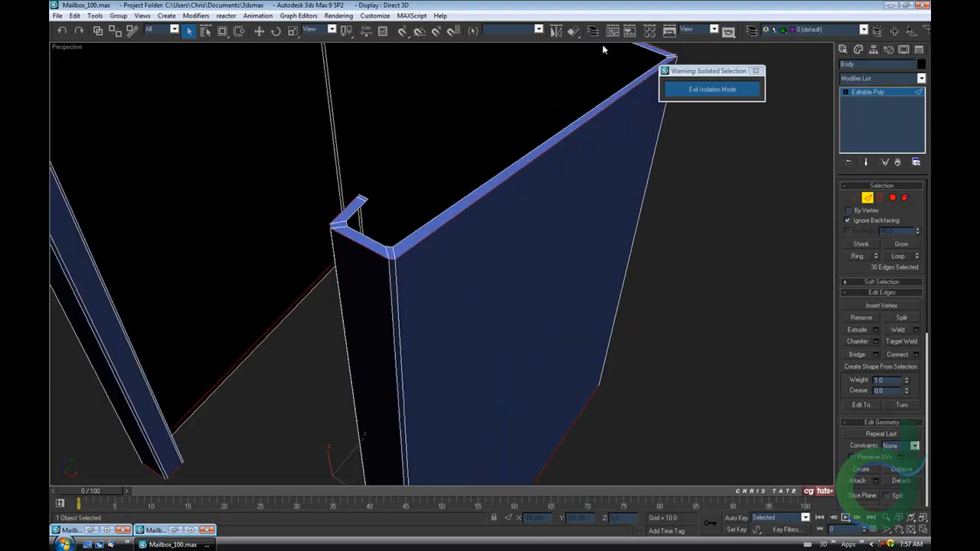
middle_click_drag(280, 202, 459, 323)
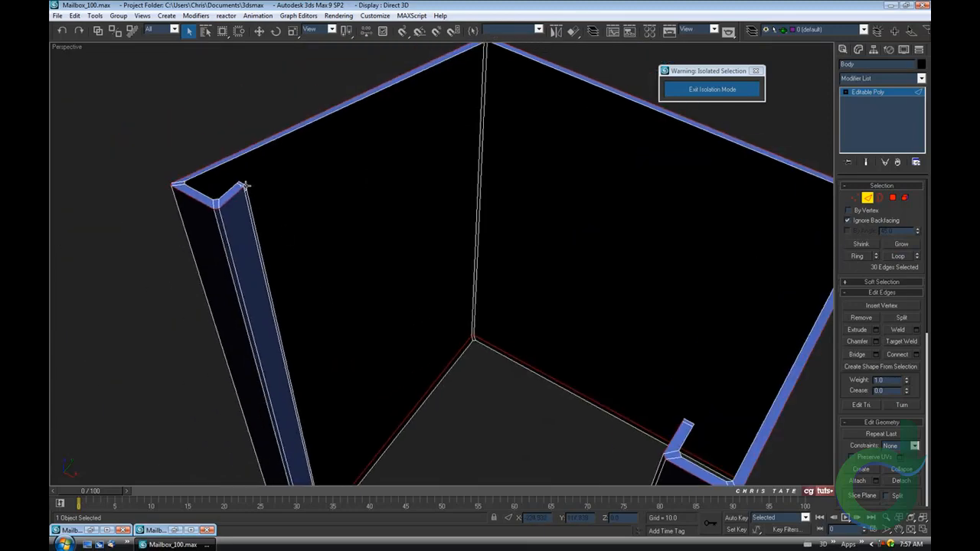
middle_click_drag(463, 404, 707, 184, "alt")
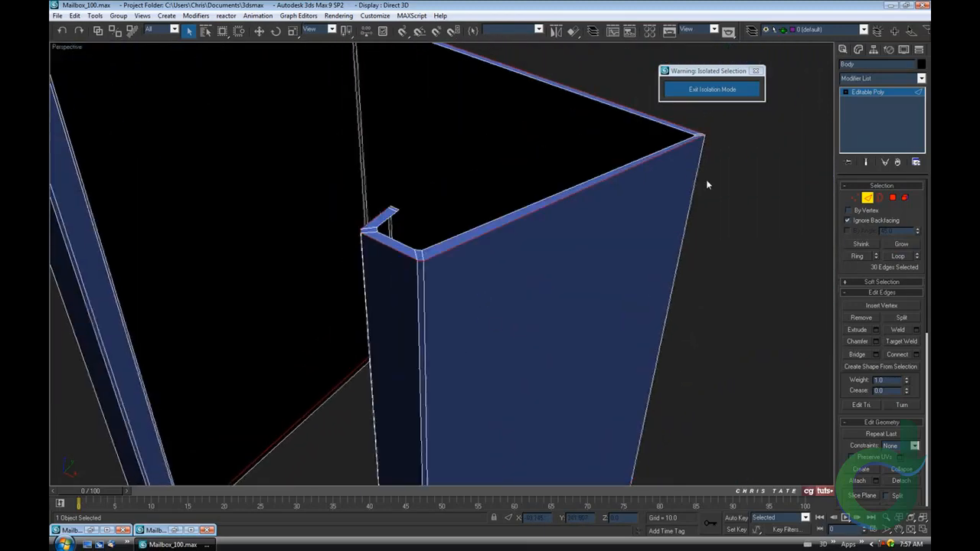
left_click(699, 90)
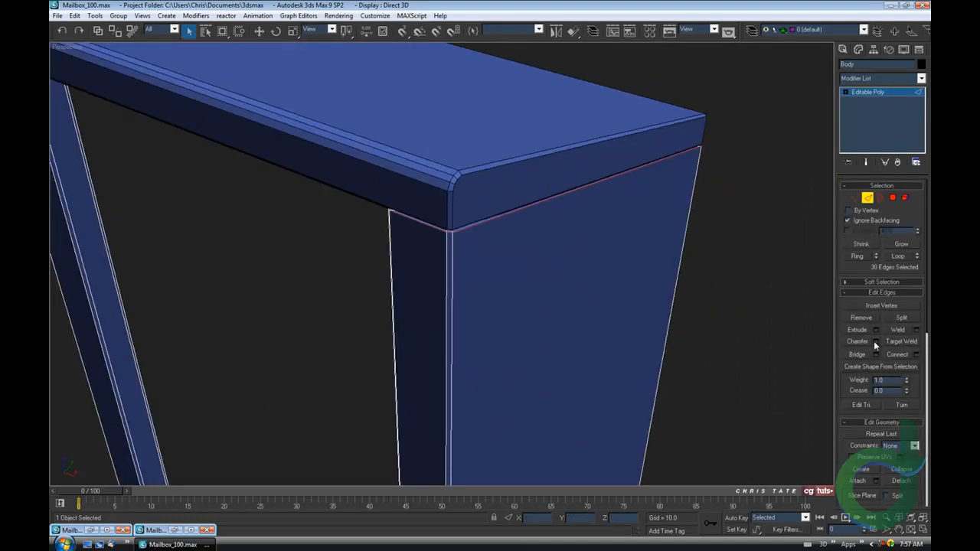
left_click(876, 342)
left_click_drag(702, 102, 700, 110)
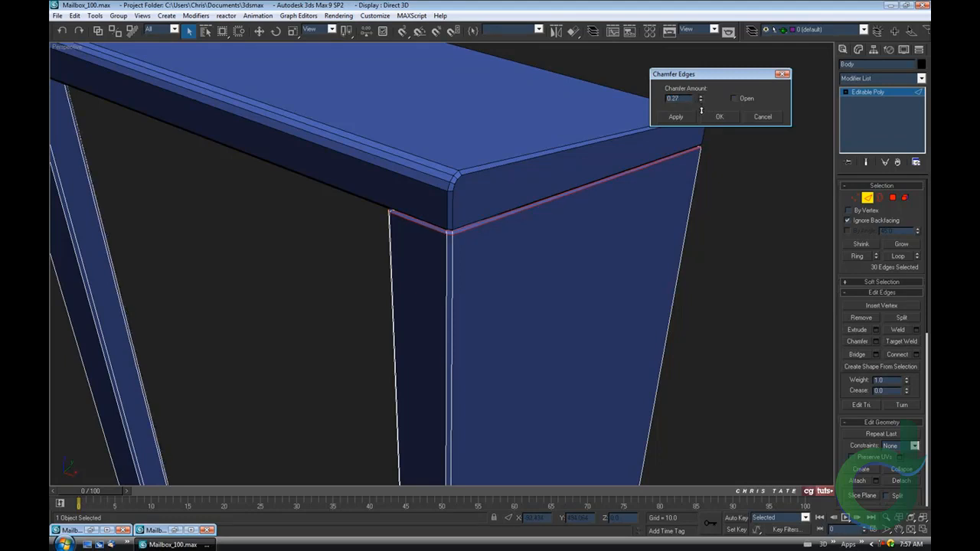
middle_click_drag(567, 214, 539, 252, "alt")
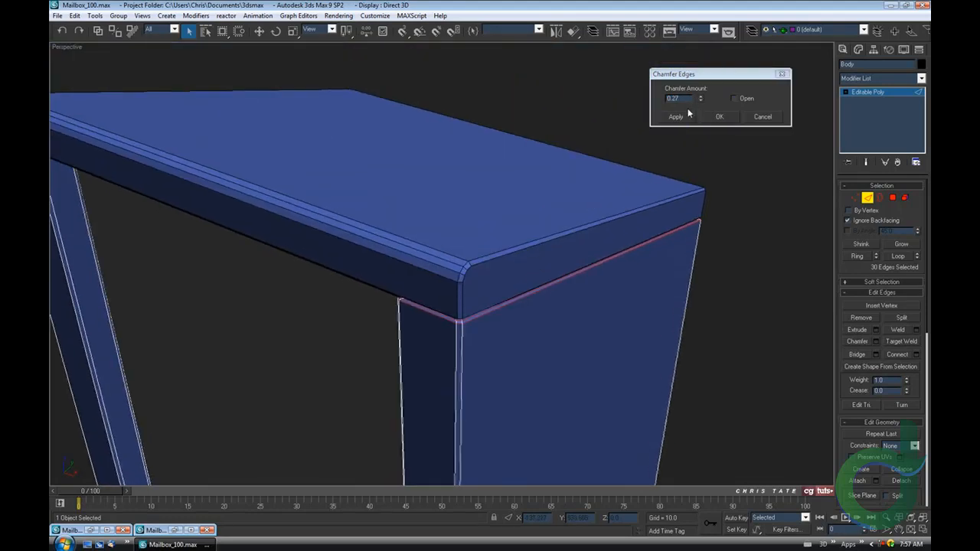
left_click_drag(702, 105, 701, 107)
middle_click_drag(656, 206, 550, 256, "alt")
scroll(467, 245, "up", 3)
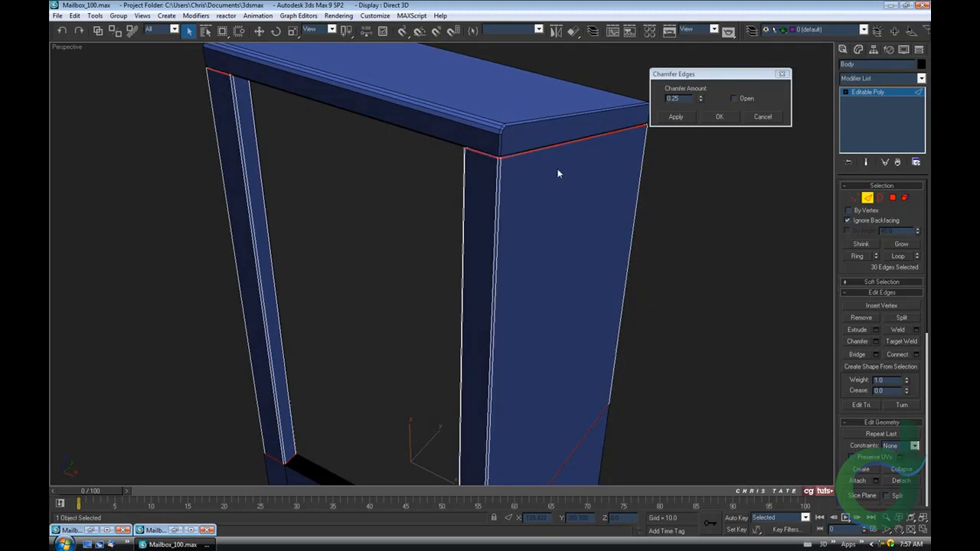
left_click(717, 116)
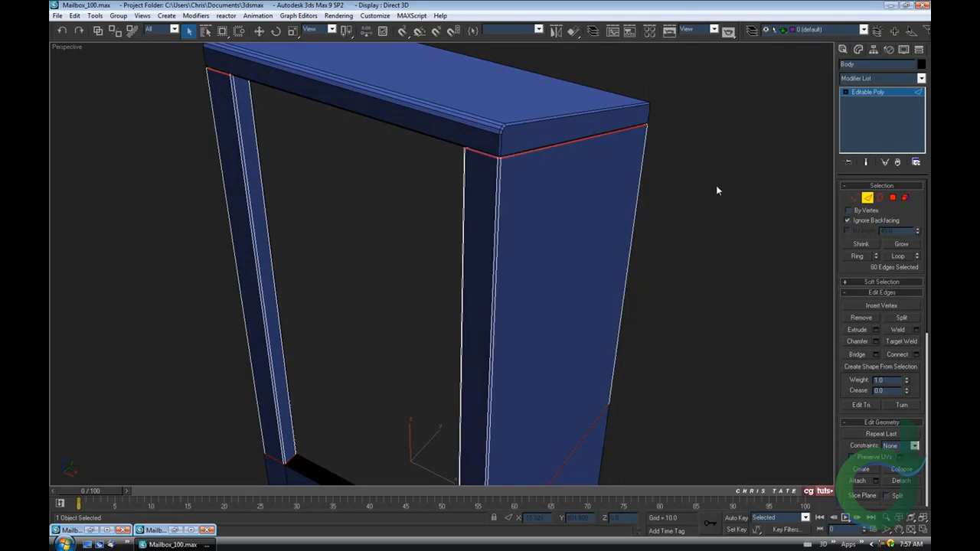
left_click(867, 198)
- Deselect the Body and examine the assembled mailbox from several sides, including the seams between Top, Body and Base
scroll(621, 245, "down", 6)
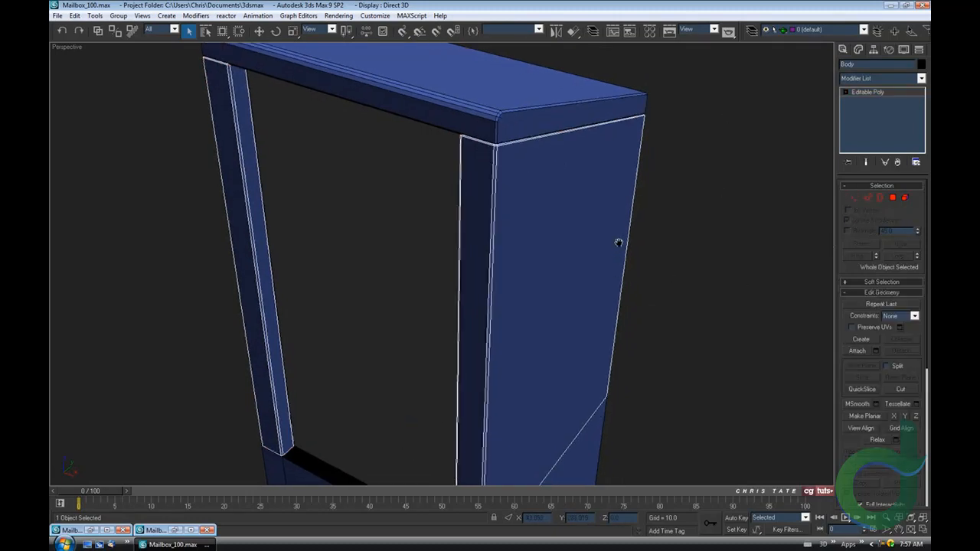
left_click(627, 252)
mouse_move(627, 253)
middle_mouse_down("alt")
mouse_move(656, 252)
mouse_move(684, 230)
mouse_move(695, 192)
mouse_move(617, 201)
mouse_move(597, 225)
mouse_move(608, 254)
middle_mouse_up("alt")
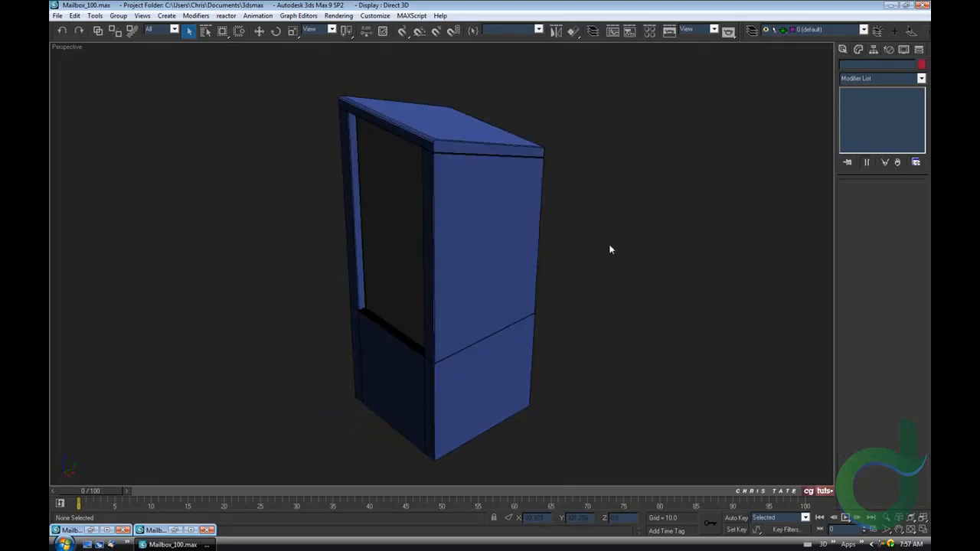
middle_click_drag(516, 212, 483, 214, "alt")
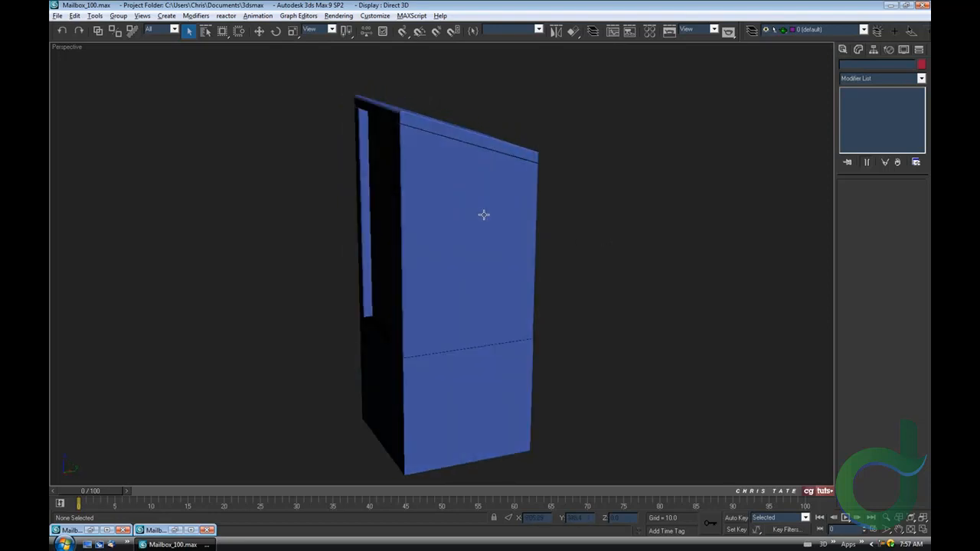
middle_click_drag(460, 145, 511, 200, "alt")
middle_click_drag(559, 196, 605, 186, "alt")
scroll(426, 181, "up", 5)
middle_click_drag(427, 185, 429, 208, "alt")
scroll(429, 209, "down", 3)
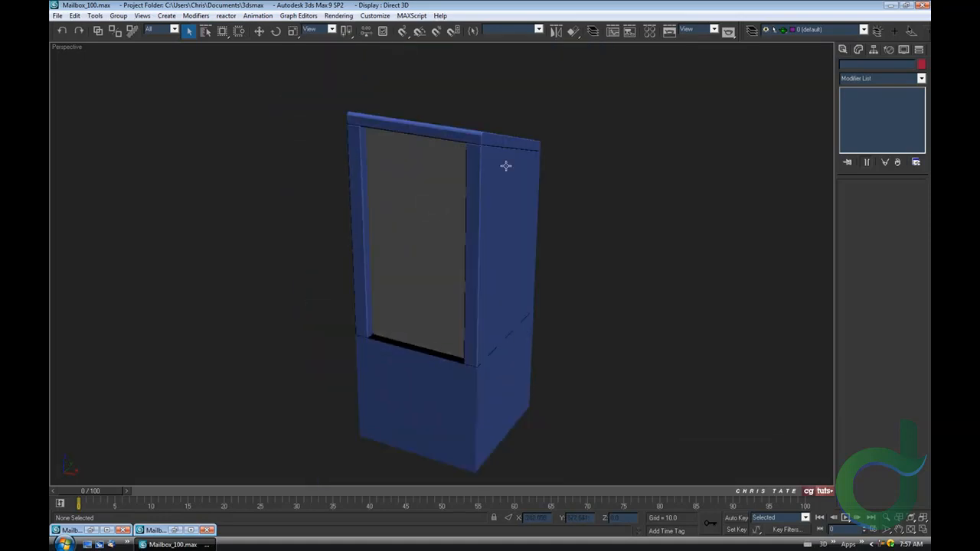
middle_click_drag(518, 307, 542, 286, "alt")
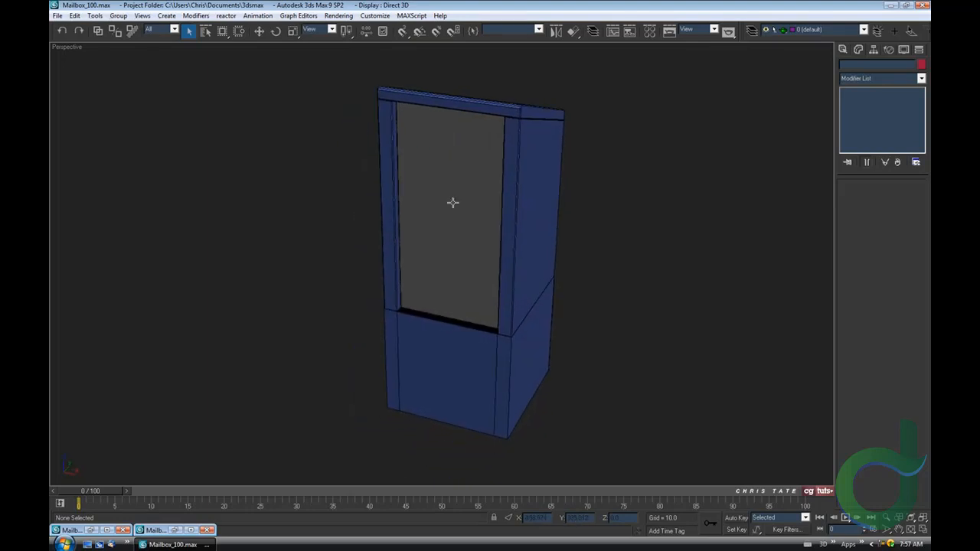
middle_click_drag(482, 205, 357, 181, "alt")
- Save the scene as the next incremental file, Mailbox_101
left_click(57, 16)
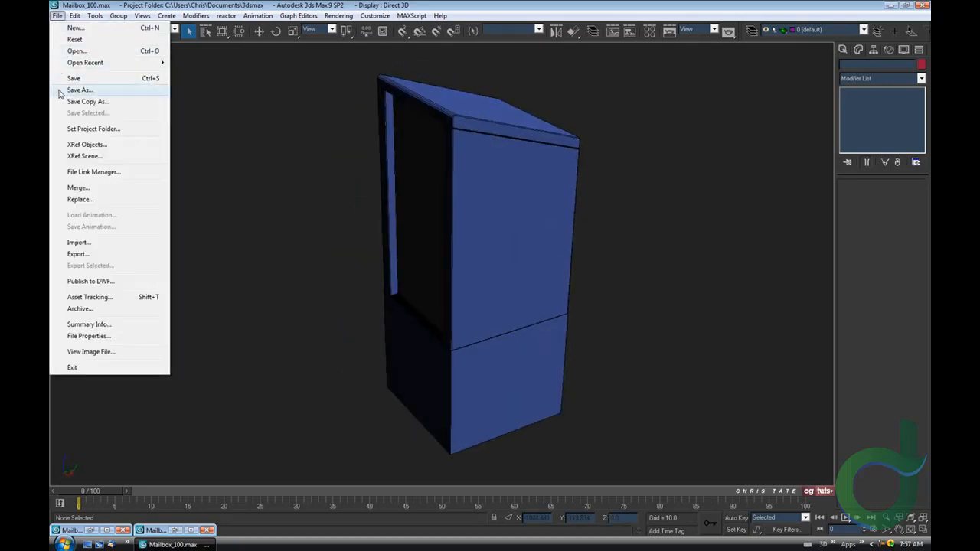
left_click(73, 90)
left_click(288, 357)
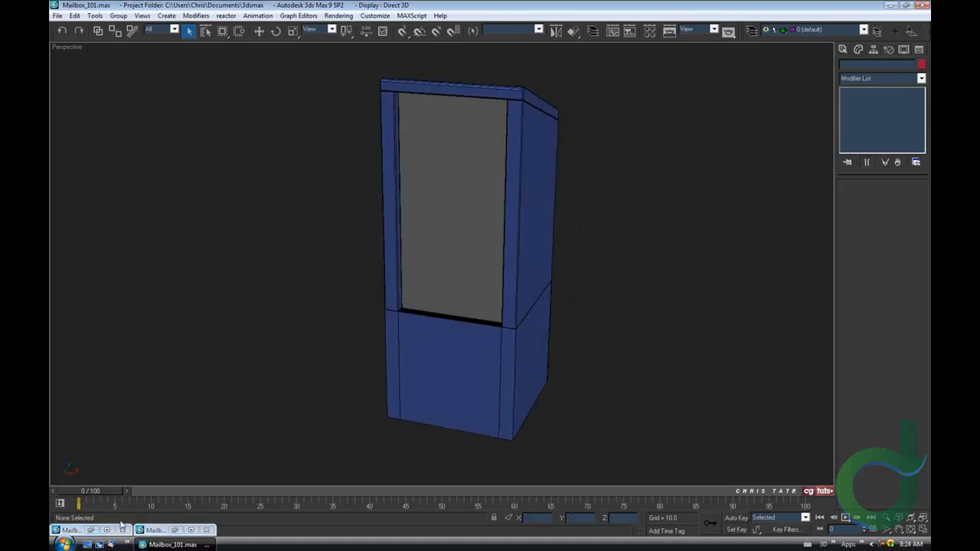
- Show the front reference photo beside the model and select the grey panel inside the Body's front opening
left_click(90, 529)
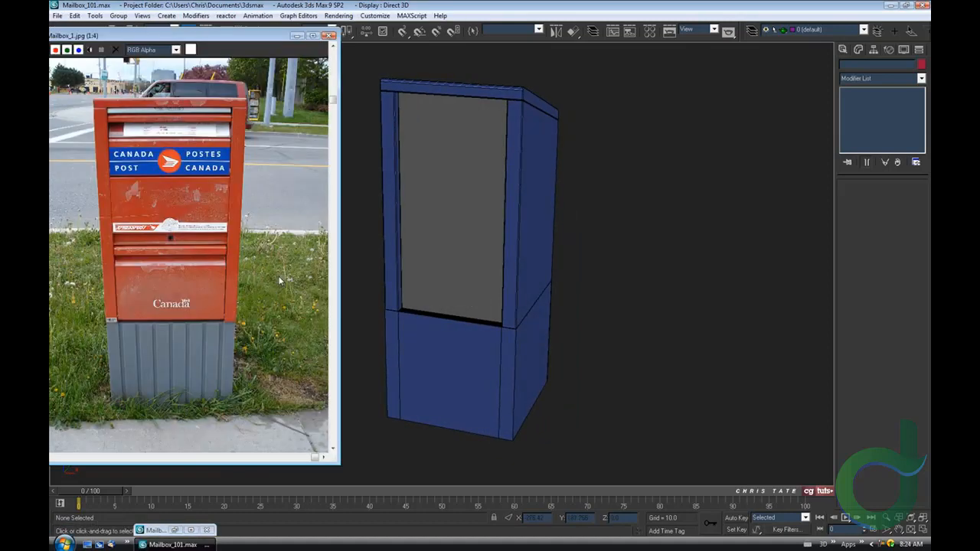
middle_click_drag(453, 258, 474, 278)
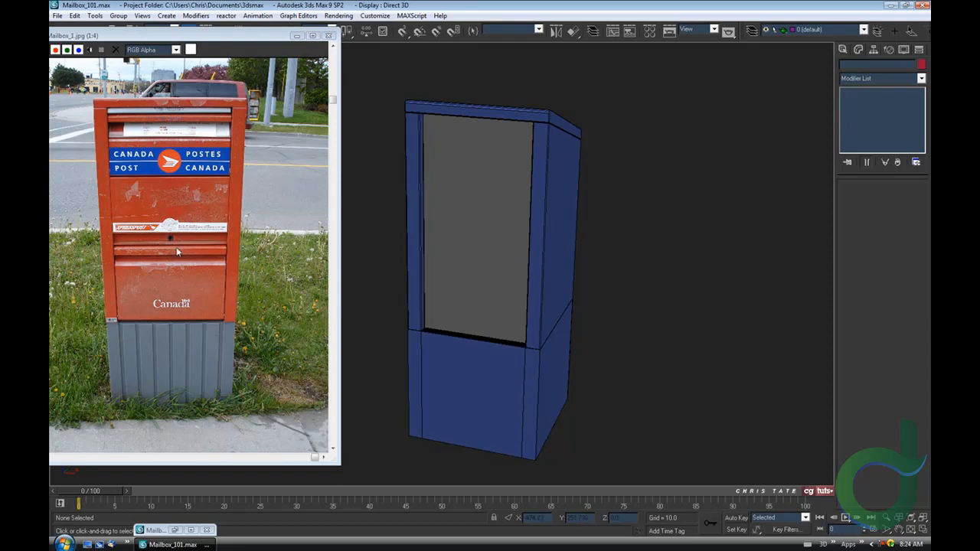
middle_click_drag(502, 278, 485, 245)
left_click(524, 249)
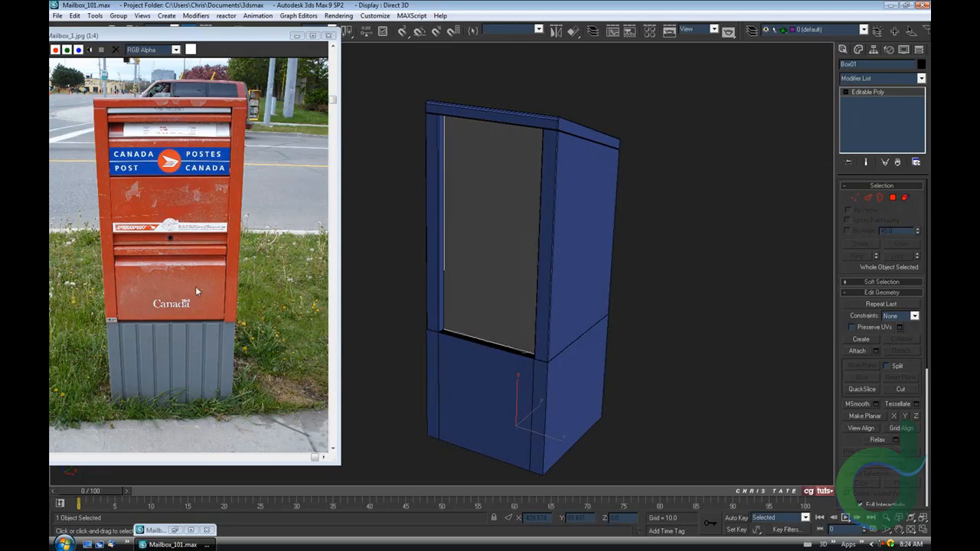
middle_click_drag(486, 211, 499, 252, "alt")
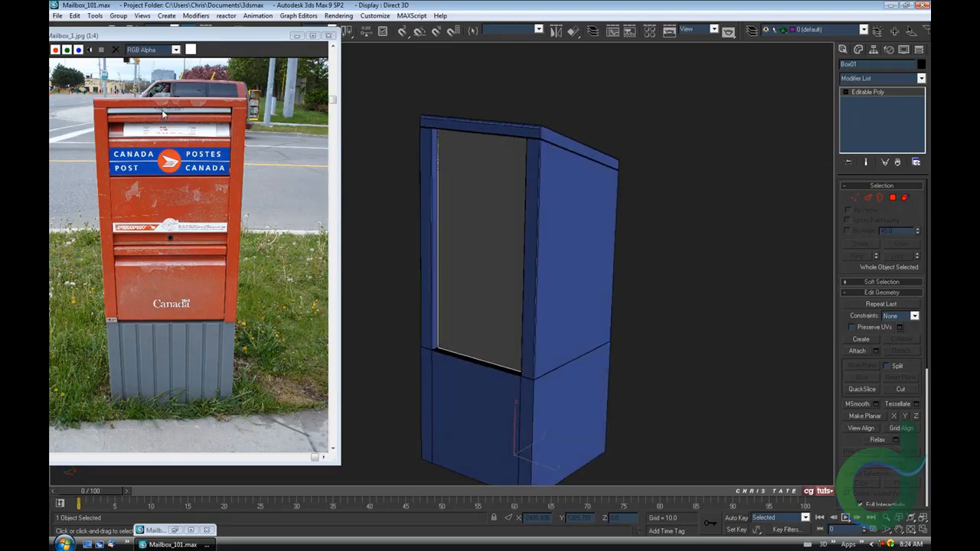
middle_click_drag(450, 286, 561, 247, "alt")
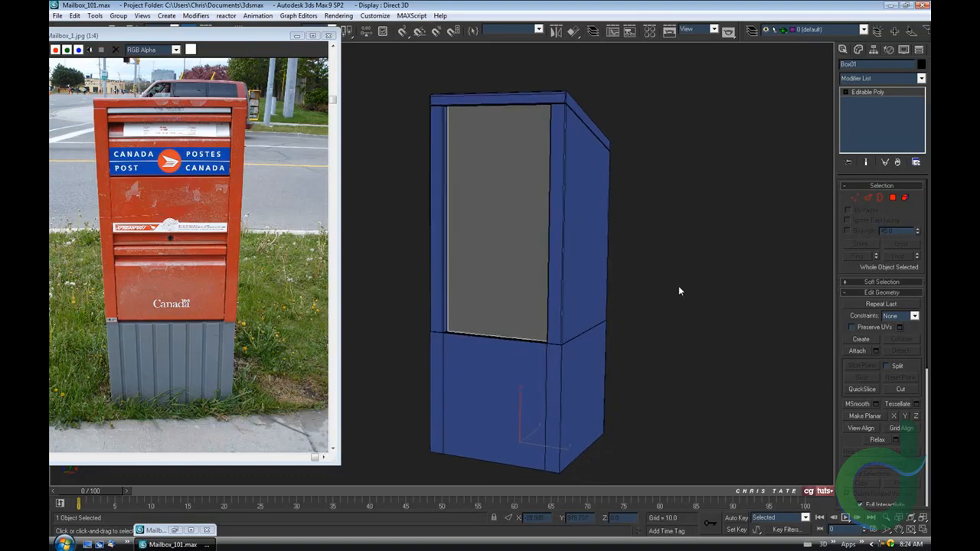
- Connect the front panel's two vertical edges with one segment and a slide of -45 to mark off the top door
left_click(867, 199)
left_click_drag(370, 175, 642, 232)
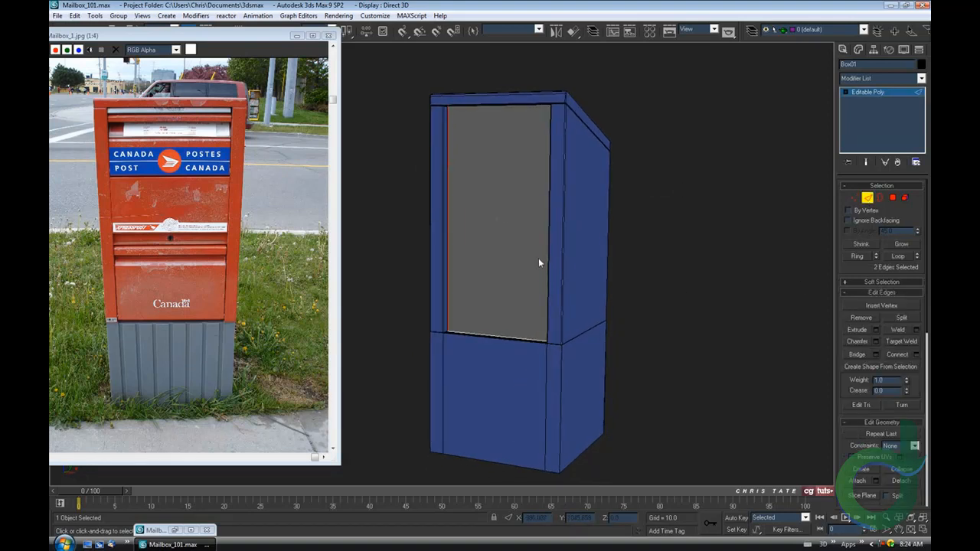
key("F3")
key("F3")
left_click(916, 354)
scroll(494, 221, "up", 5)
middle_click_drag(526, 227, 482, 232)
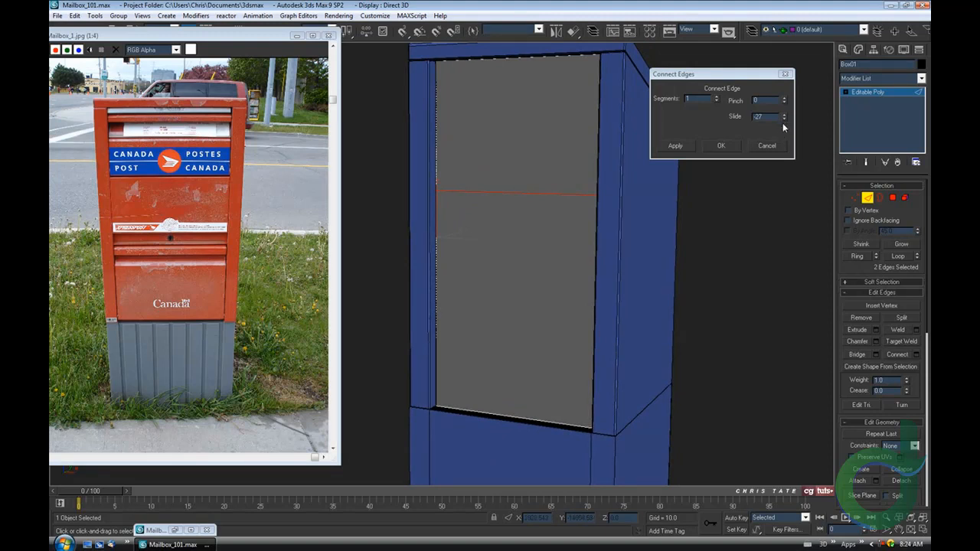
left_click_drag(784, 120, 782, 168)
scroll(509, 190, "down", 5)
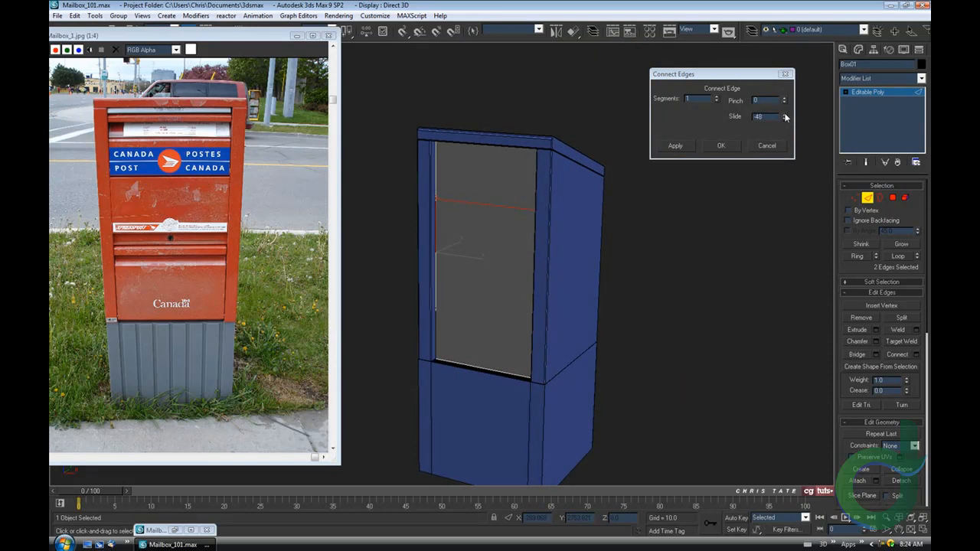
left_click_drag(784, 115, 784, 119)
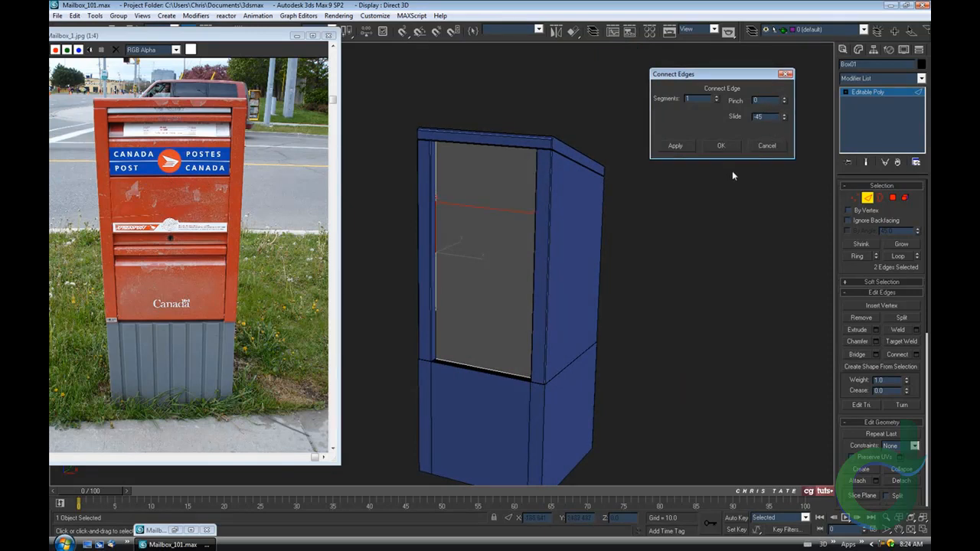
left_click(720, 147)
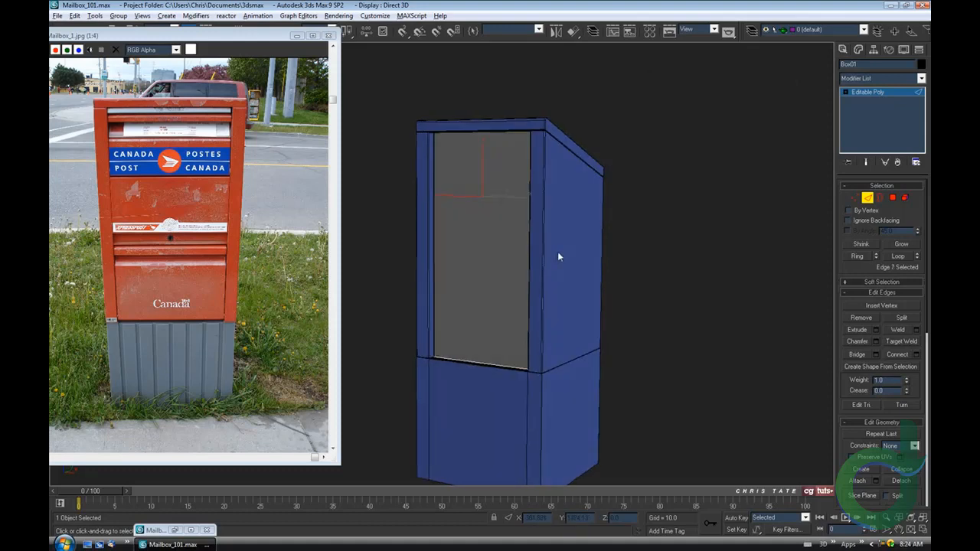
- Connect the vertical edges of the panel's lower part with one segment and a slide of 5, dividing the middle and bottom doors
middle_click_drag(533, 289, 570, 252, "alt")
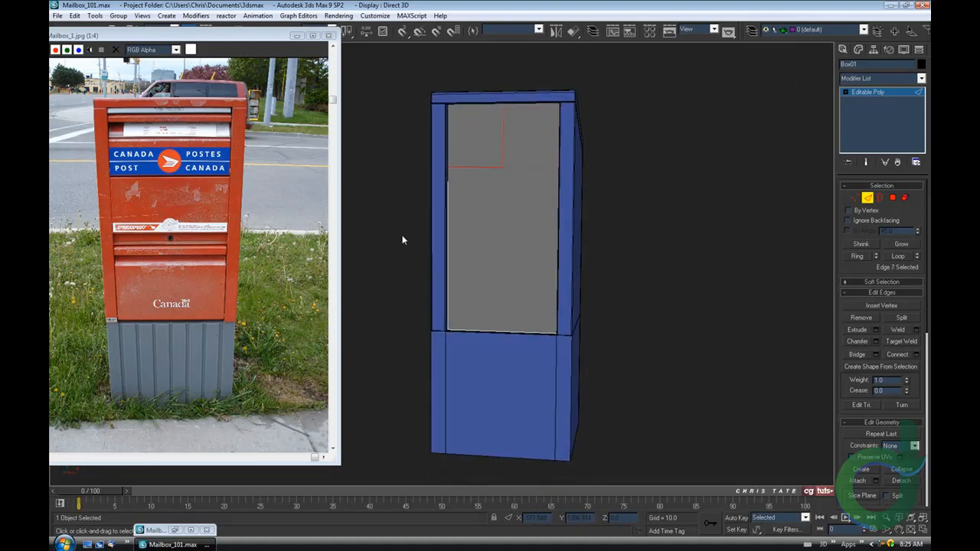
left_click_drag(403, 239, 723, 240)
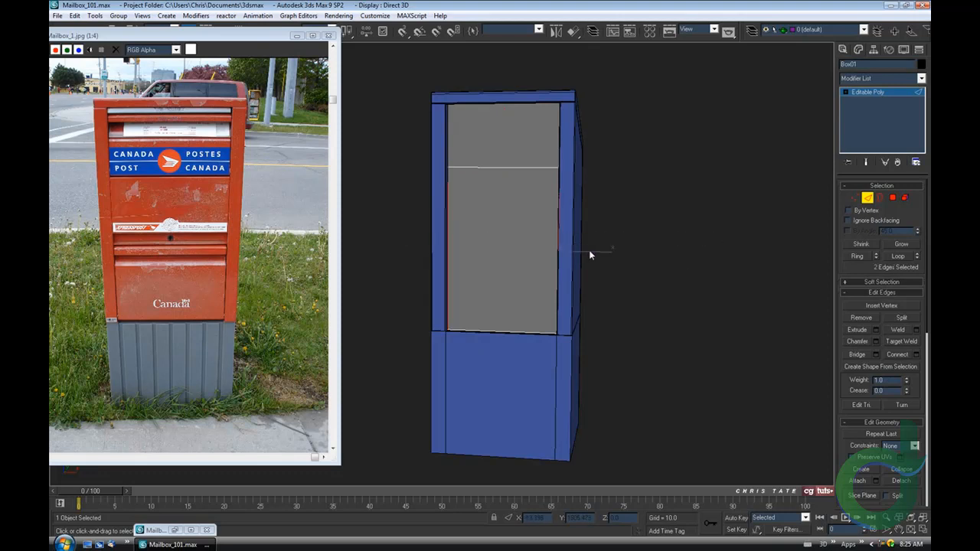
left_click(915, 355)
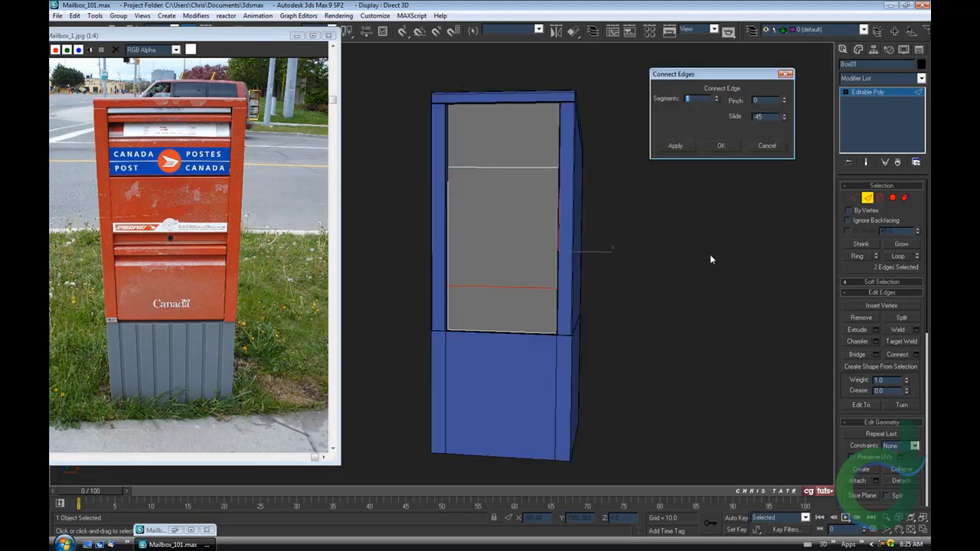
right_click(783, 119)
middle_click_drag(486, 283, 467, 224, "alt")
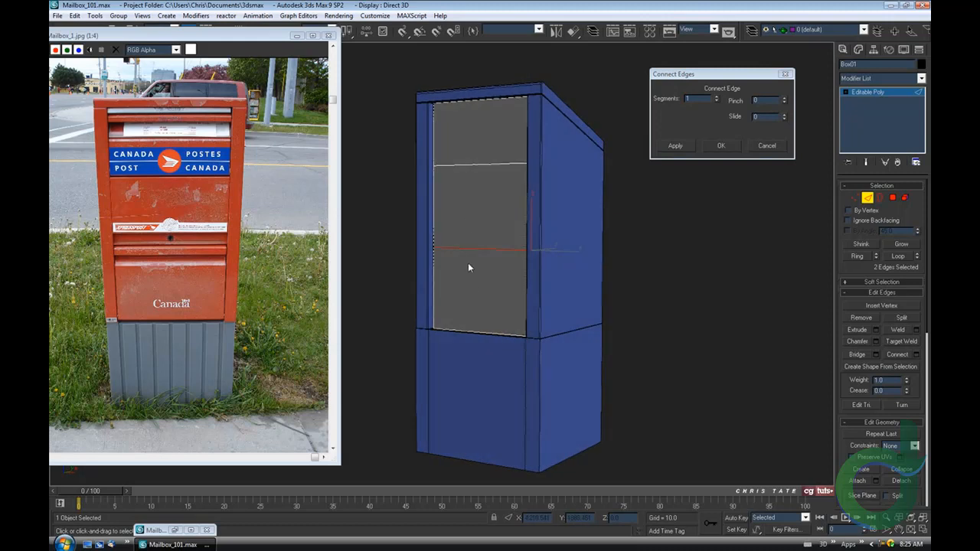
middle_click_drag(469, 267, 492, 284, "alt")
left_click(783, 117)
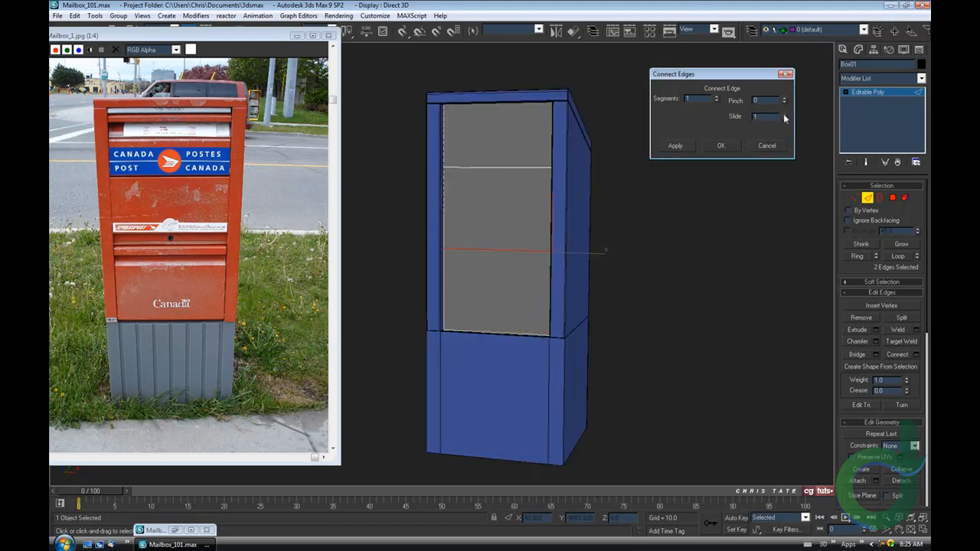
left_click_drag(783, 118, 783, 114)
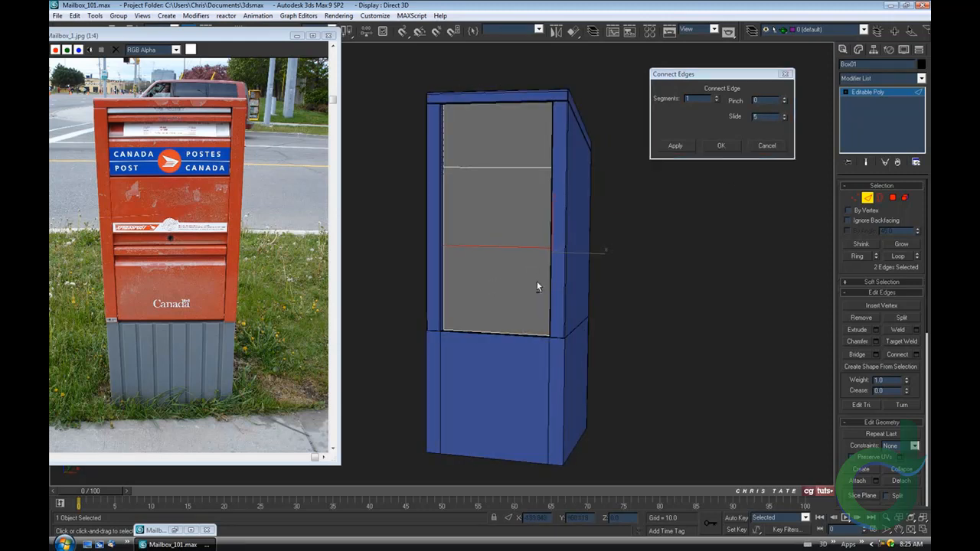
middle_click_drag(537, 282, 519, 282, "alt")
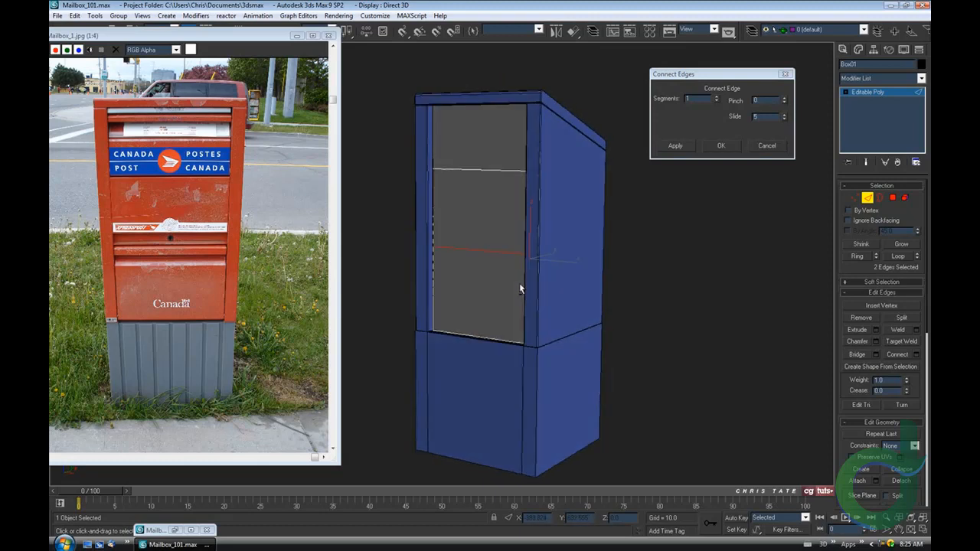
left_click(720, 145)
- Detach the front panel's uppermost polygon as a separate object named Top_Door
middle_click_drag(576, 277, 559, 287, "alt")
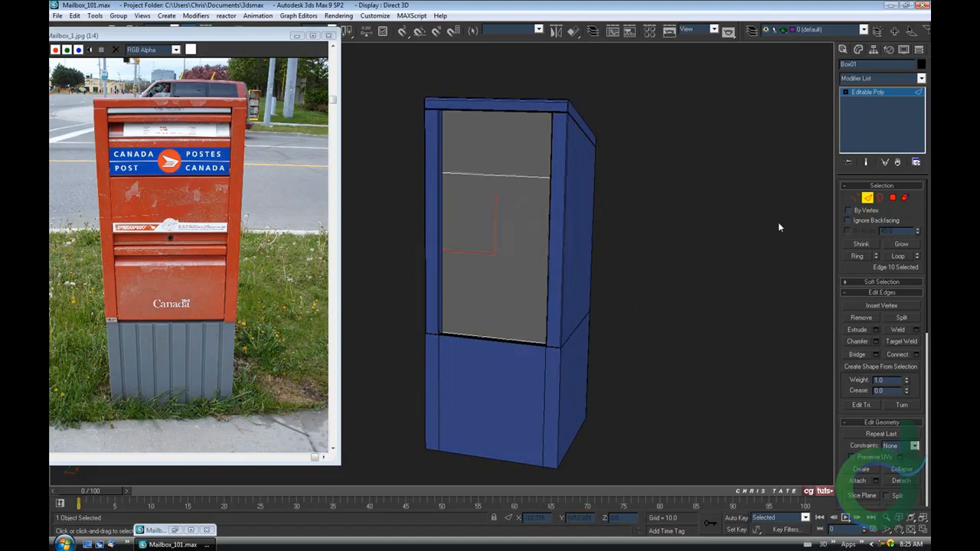
left_click(892, 198)
left_click(555, 197)
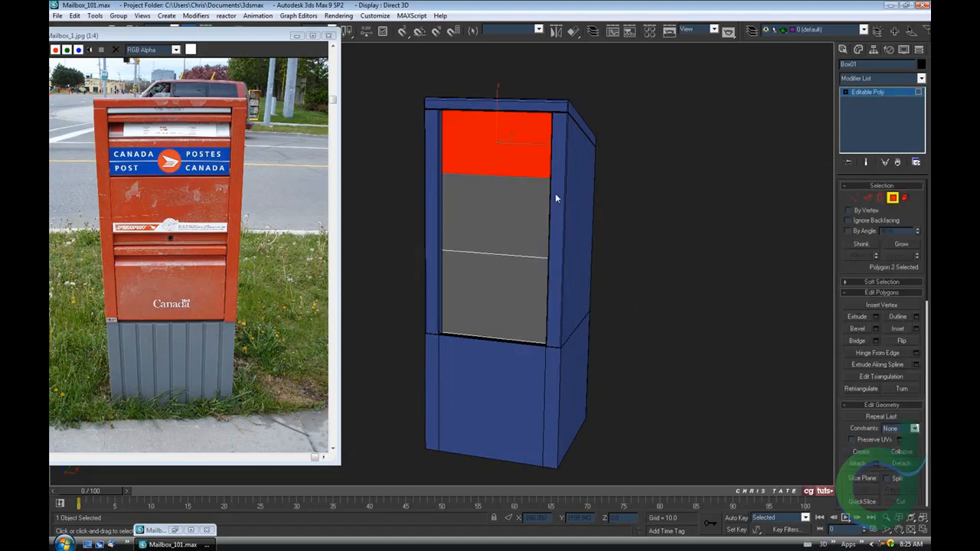
left_click(901, 463)
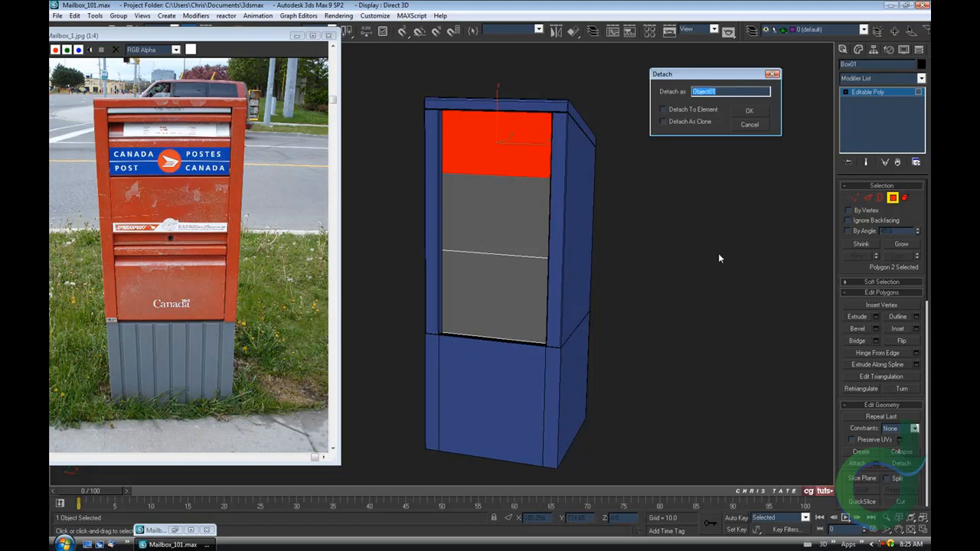
type("Top_Door")
left_click(746, 112)
- Detach the front panel's middle polygon as a separate object named Middle_Door
middle_click_drag(656, 255, 644, 224)
left_click(501, 178)
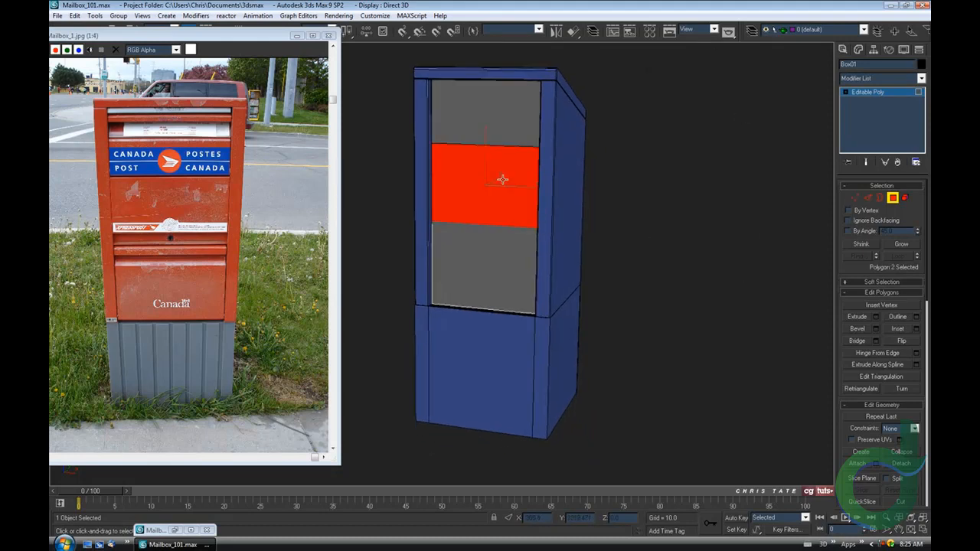
left_click(901, 463)
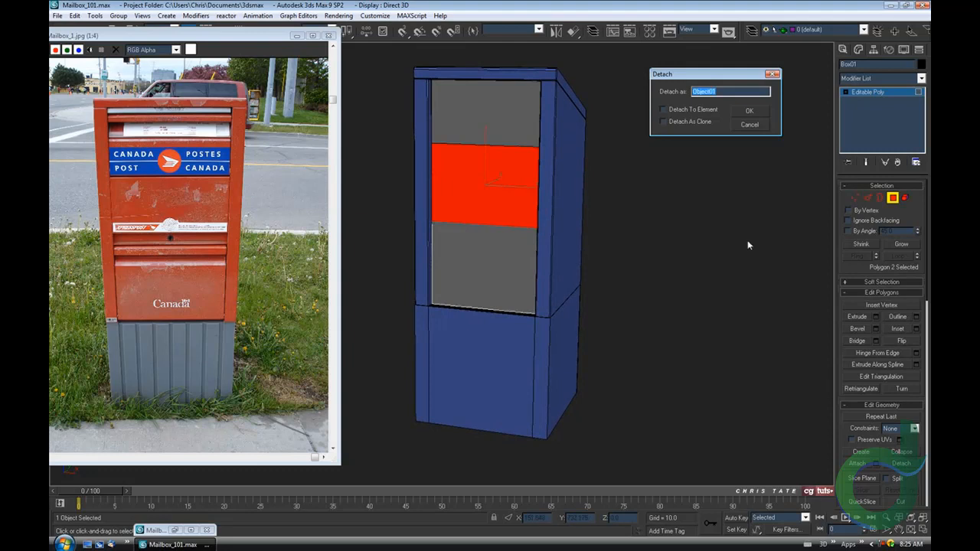
type("Middle_Door")
left_click(754, 113)
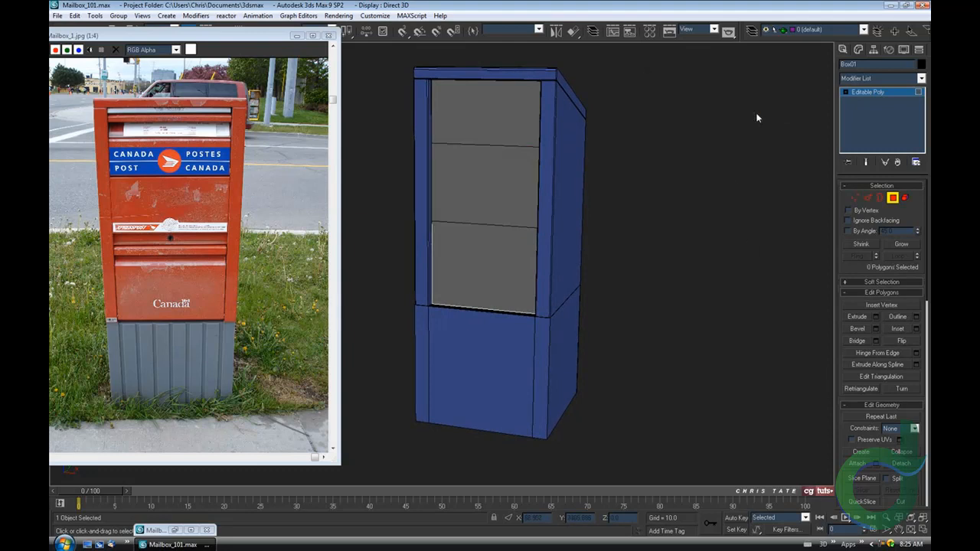
- Leave polygon editing and rename the remaining front panel object Bottom_Door
left_click(892, 198)
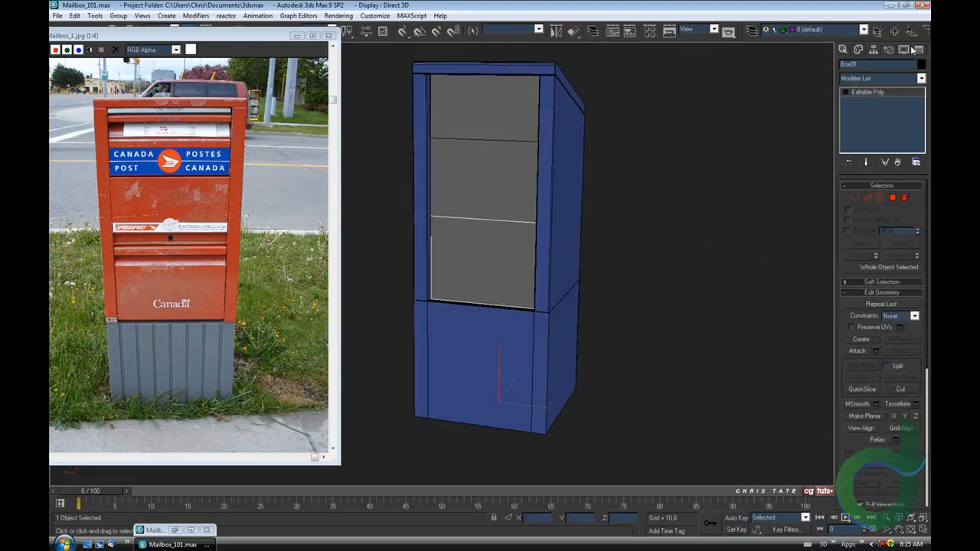
left_click(854, 64)
type("Bottom_Door")
middle_click_drag(611, 264, 574, 244, "alt")
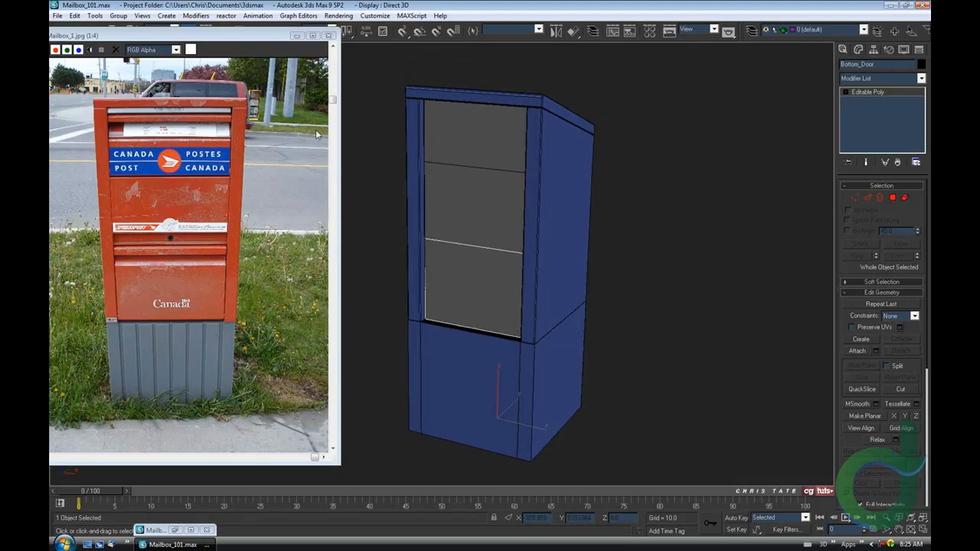
- Minimize the reference photo and save the scene as the next incremental file, Mailbox_102
left_click(296, 35)
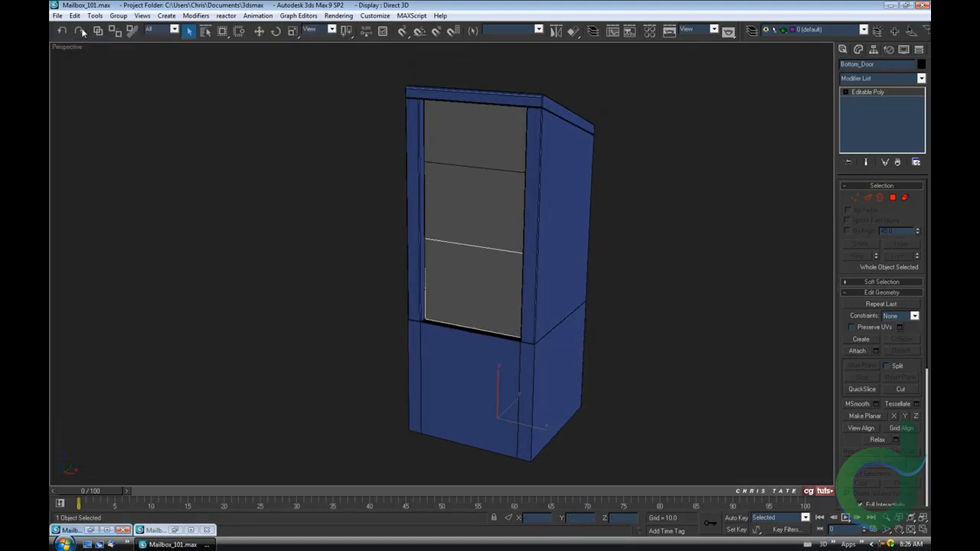
left_click(57, 15)
left_click(76, 88)
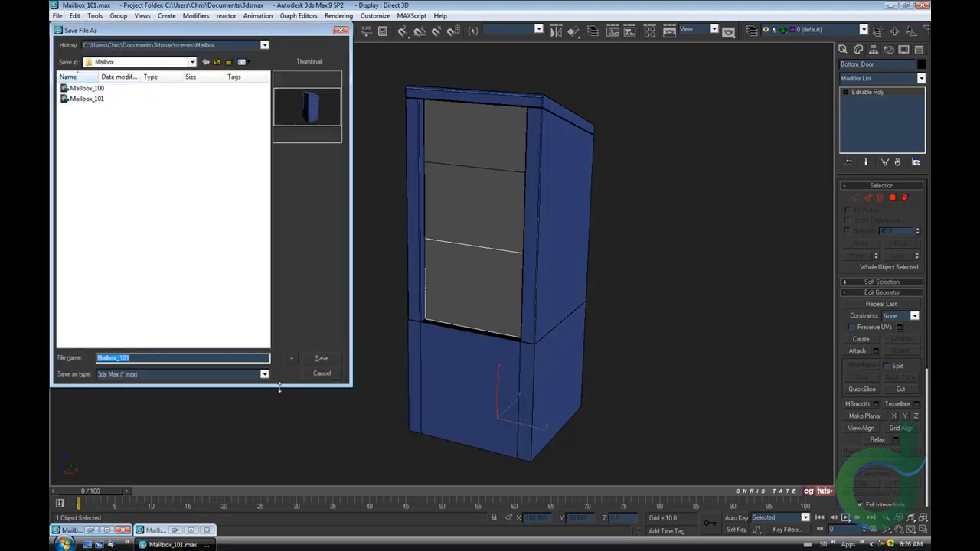
left_click(291, 360)
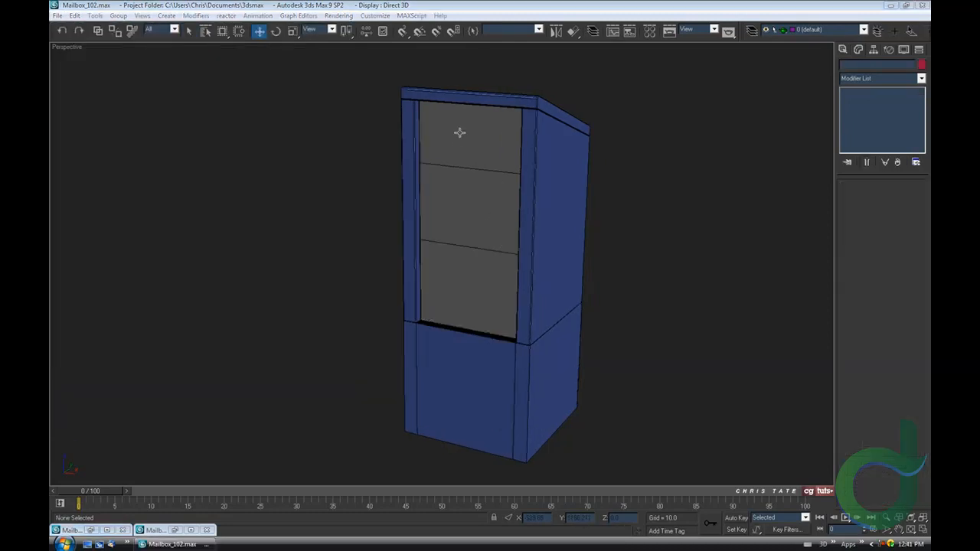
- Select Top_Door and examine the mailbox's upper door in the front and angled reference photos
left_click(459, 133)
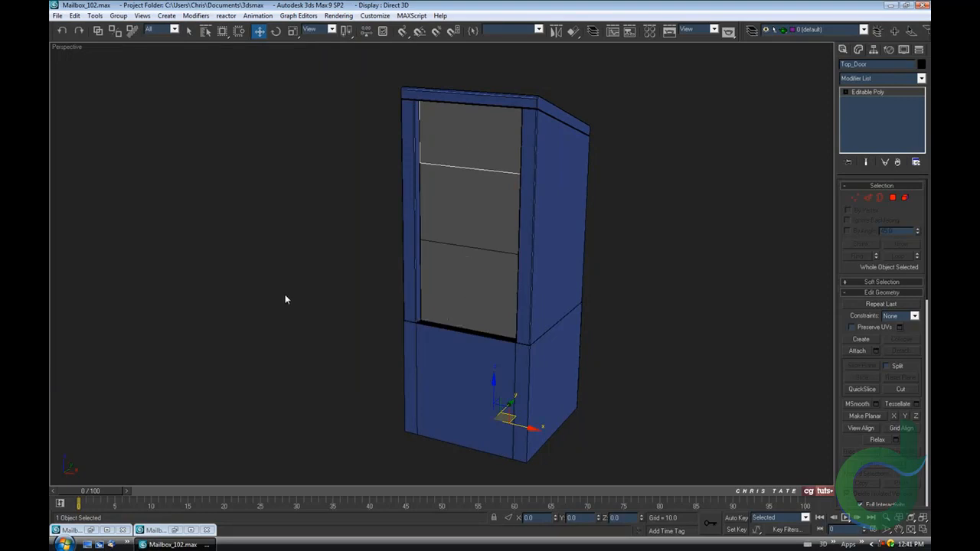
left_click(90, 530)
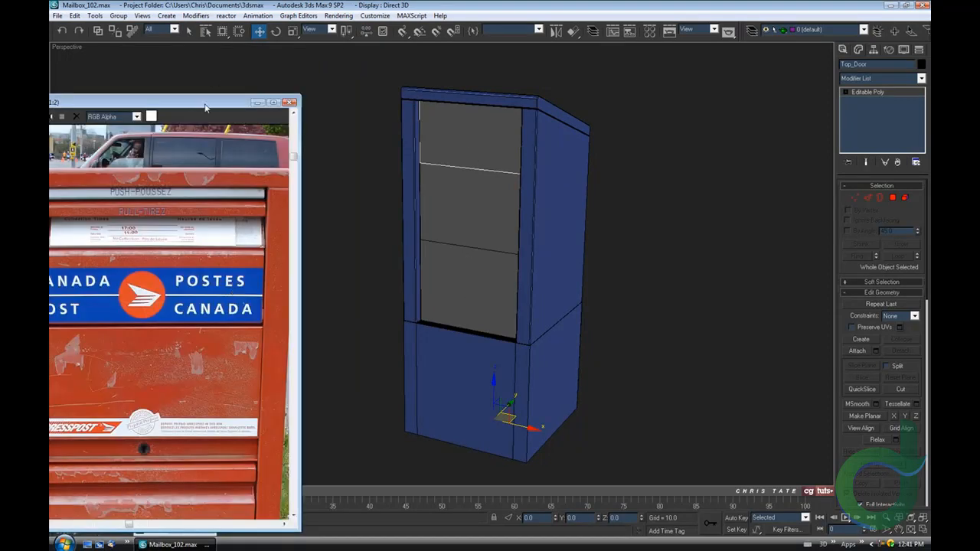
left_click_drag(205, 107, 252, 56)
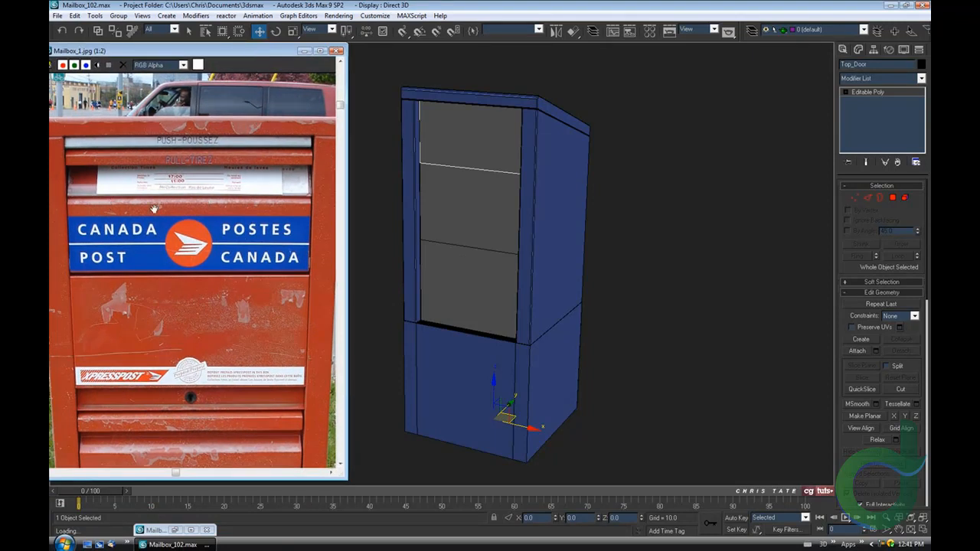
left_click(175, 529)
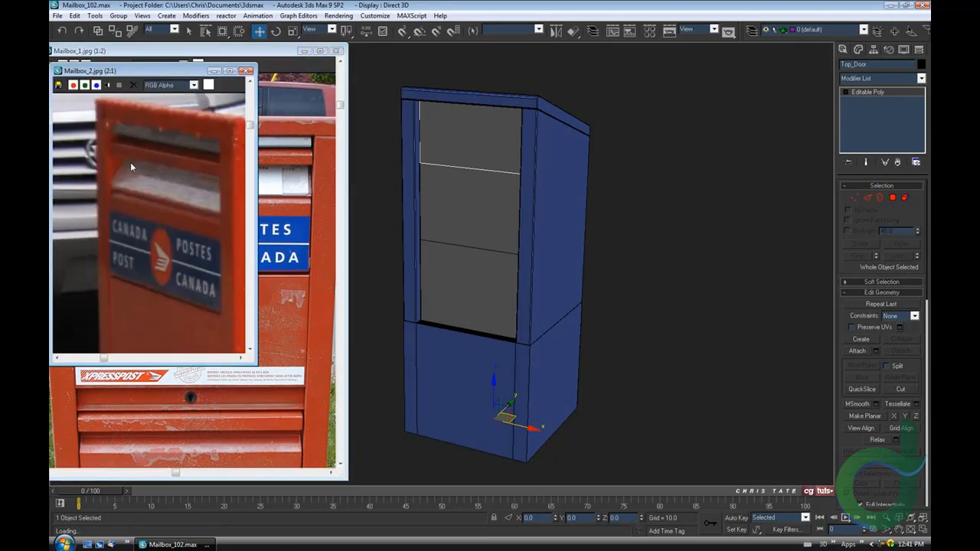
scroll(163, 246, "down", 1)
middle_click_drag(148, 249, 130, 220)
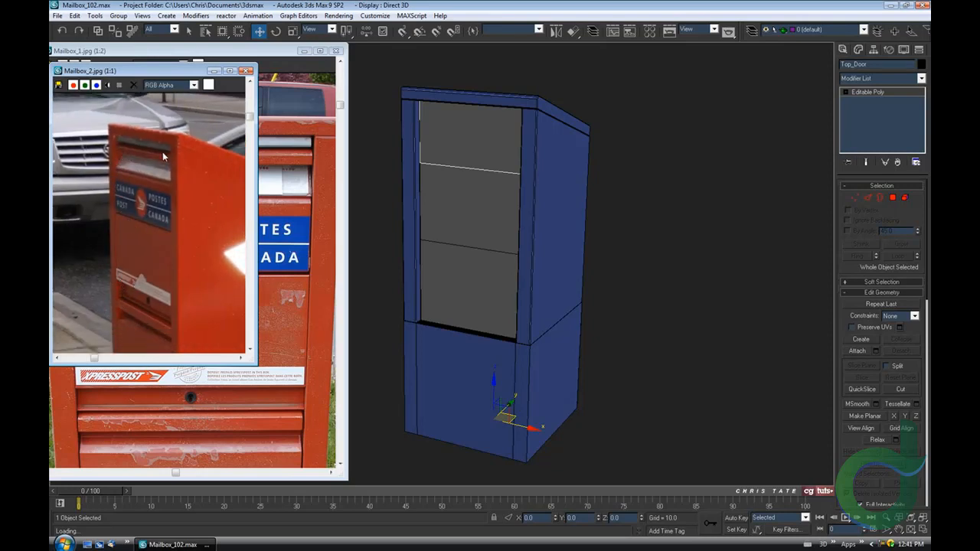
- Minimize the front reference photo and move the angled photo beside the mailbox's upper door for comparison
left_click(304, 50)
left_click_drag(207, 71, 232, 65)
middle_click_drag(452, 171, 422, 213, "alt")
scroll(422, 214, "up", 2)
scroll(409, 225, "up", 6)
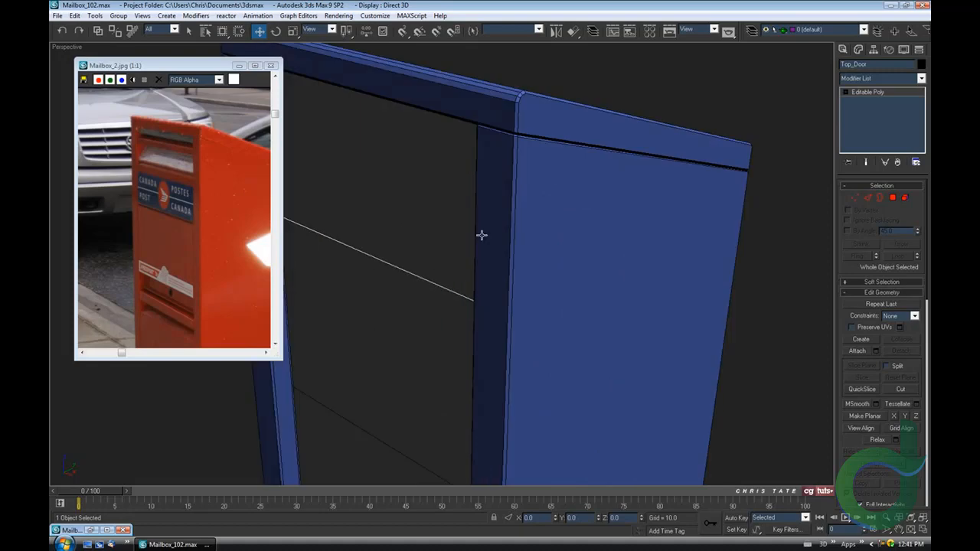
middle_click_drag(482, 234, 568, 254)
scroll(569, 253, "down", 5)
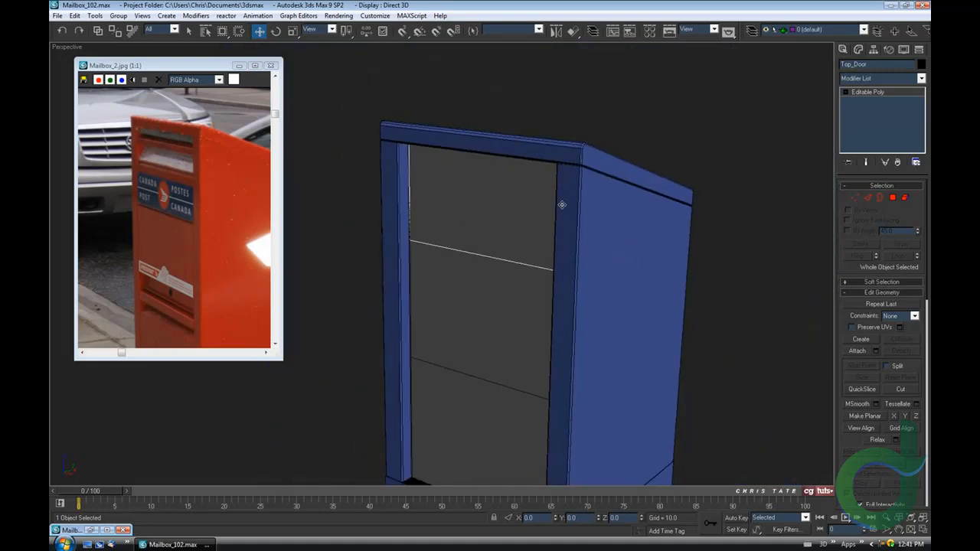
- Select the Top_Door polygon and extrude it outward as a group by 7
left_click(891, 198)
left_click(517, 188)
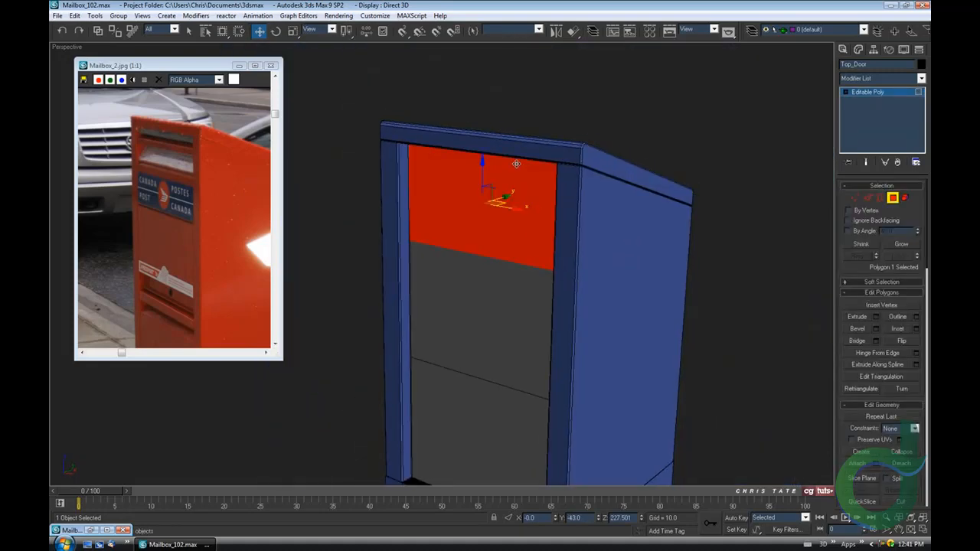
middle_click_drag(453, 264, 459, 249, "alt")
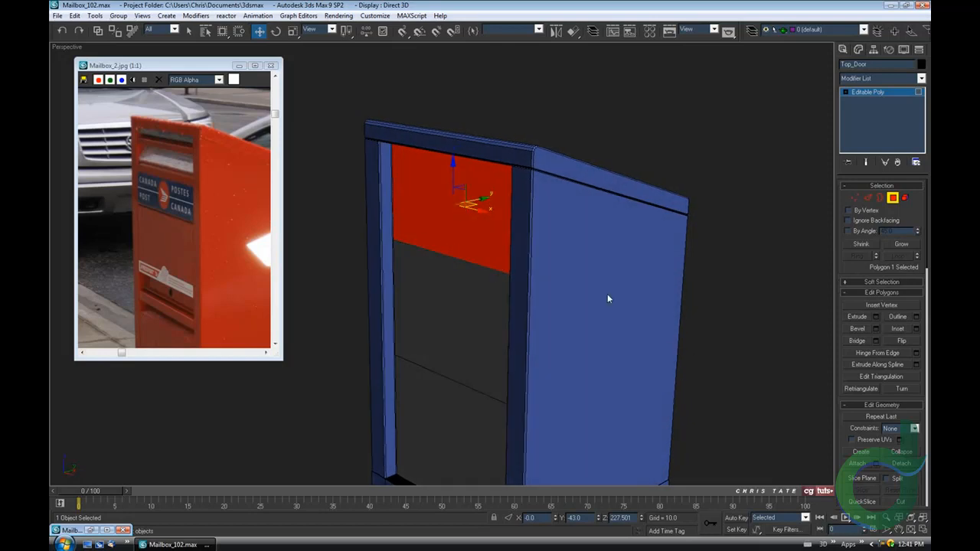
left_click(876, 317)
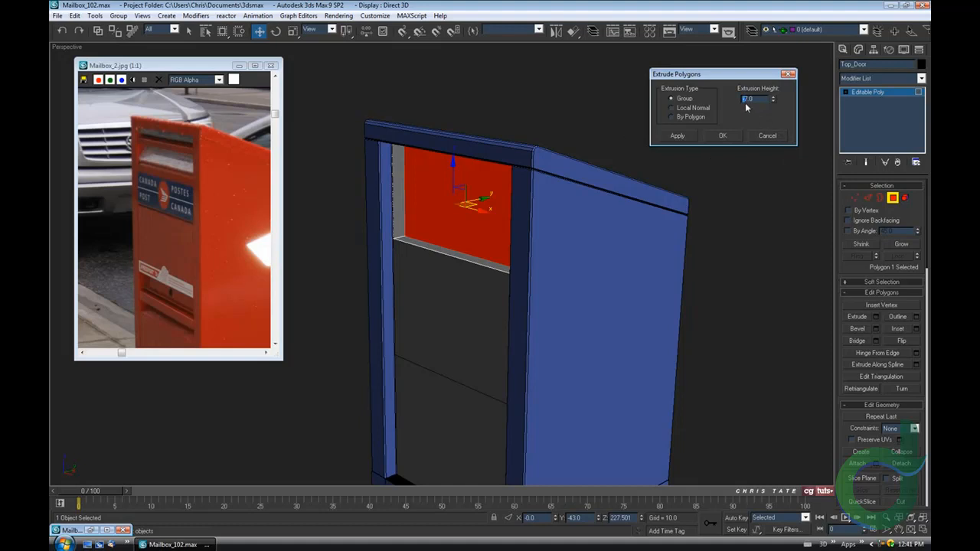
type("7")
key("Return")
left_click(724, 135)
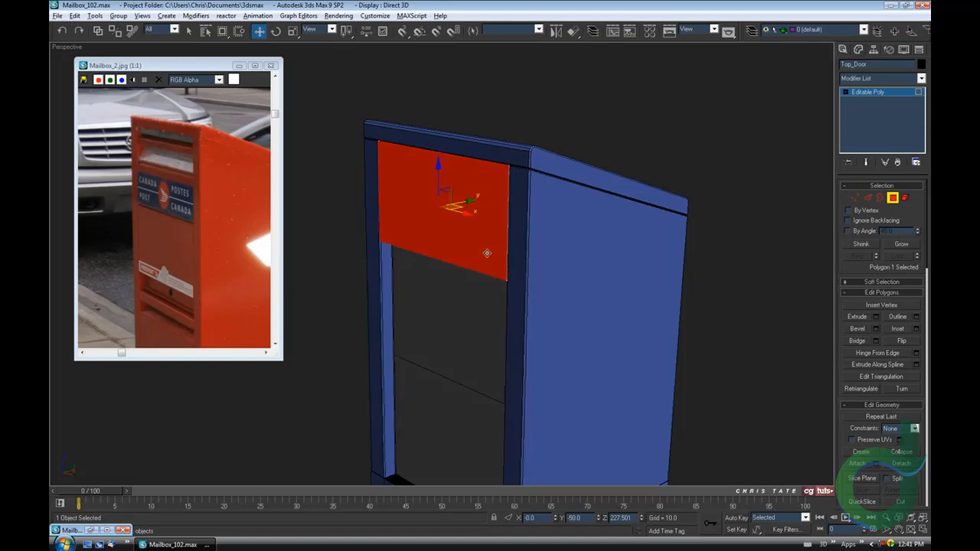
mouse_move(486, 253)
middle_mouse_down("alt")
mouse_move(463, 252)
mouse_move(494, 253)
middle_mouse_up("alt")
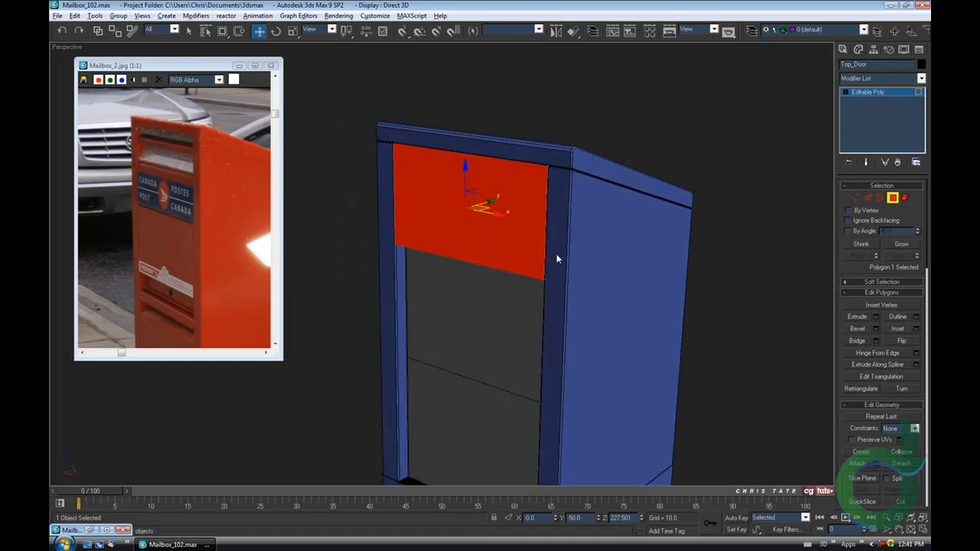
- Isolate Top_Door and delete the top and both side polygons of its extrusion, keeping the front and bottom faces
key("alt+q")
middle_click_drag(555, 254, 498, 298, "alt")
scroll(581, 249, "down", 3)
middle_click_drag(559, 232, 548, 174, "alt")
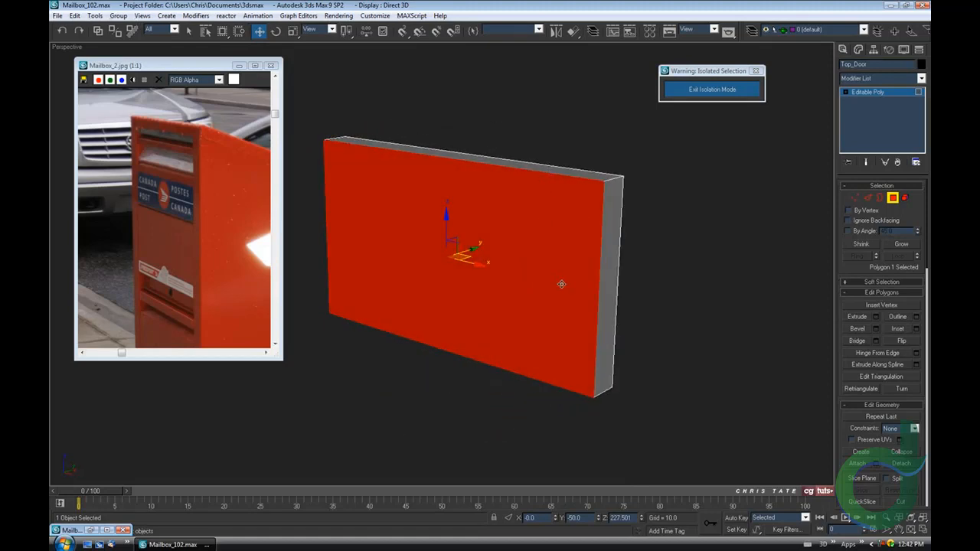
middle_click_drag(562, 282, 542, 270, "alt")
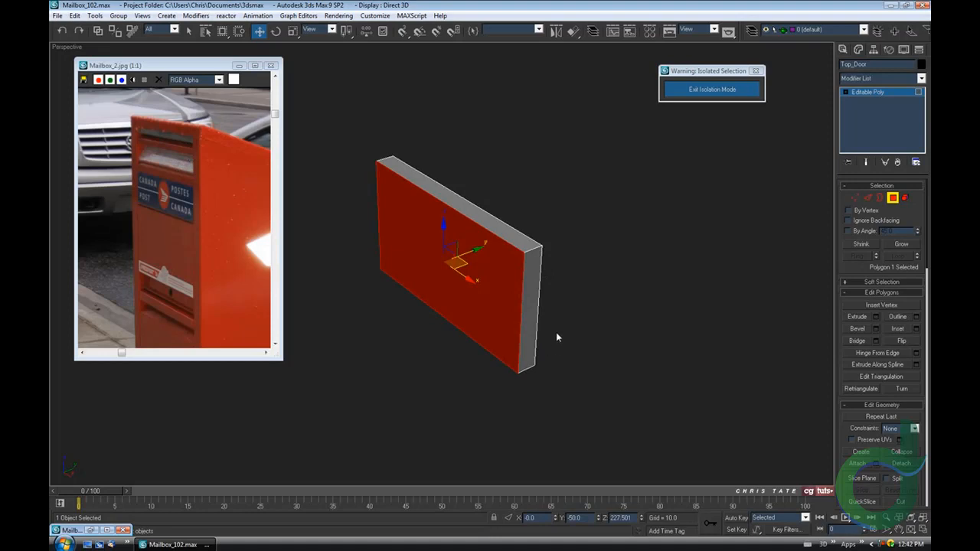
left_click(189, 31)
left_click(451, 192)
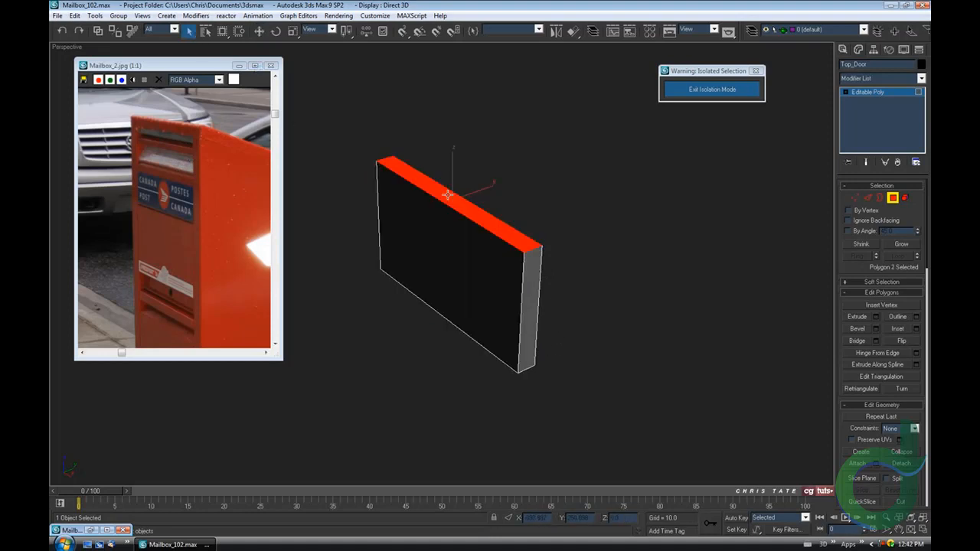
middle_click_drag(452, 193, 489, 261, "alt")
left_click(479, 261, "ctrl")
left_click(418, 286, "ctrl")
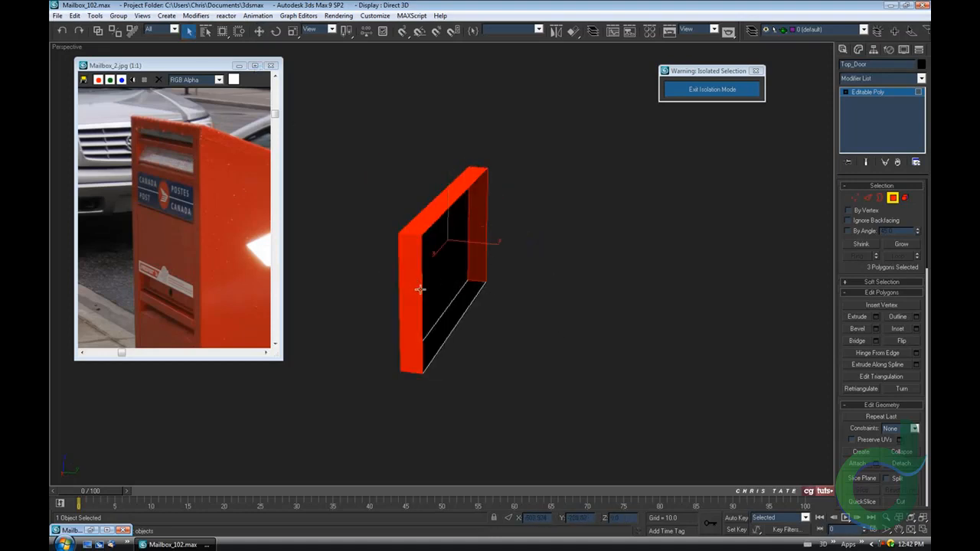
key("Delete")
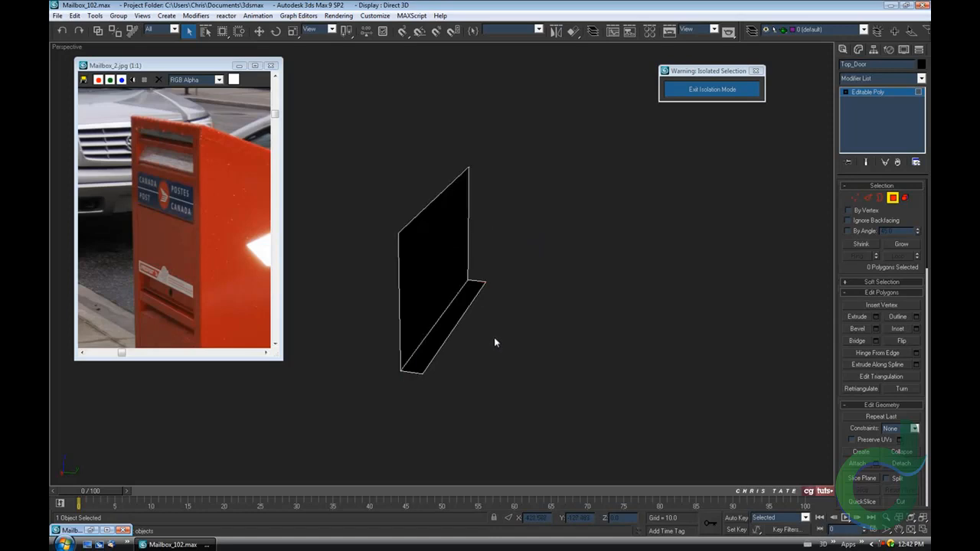
- Select the front face's top edge, exit isolation and lower the edge to about Z 228
scroll(487, 283, "up", 4)
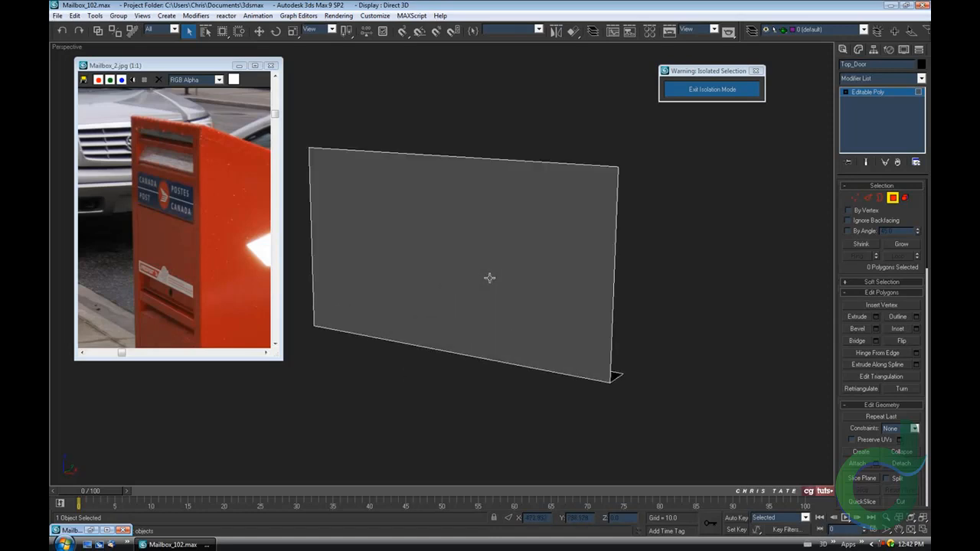
left_click(867, 197)
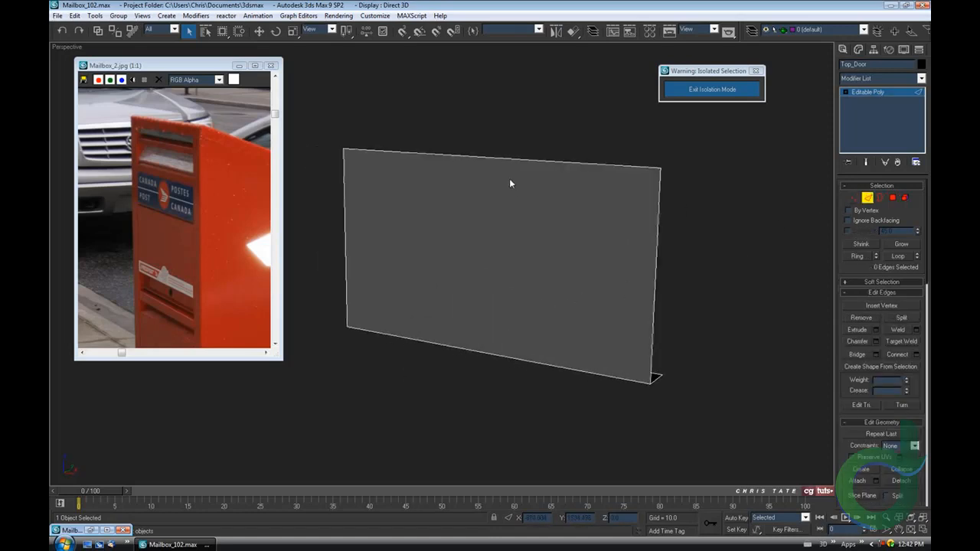
left_click(512, 159)
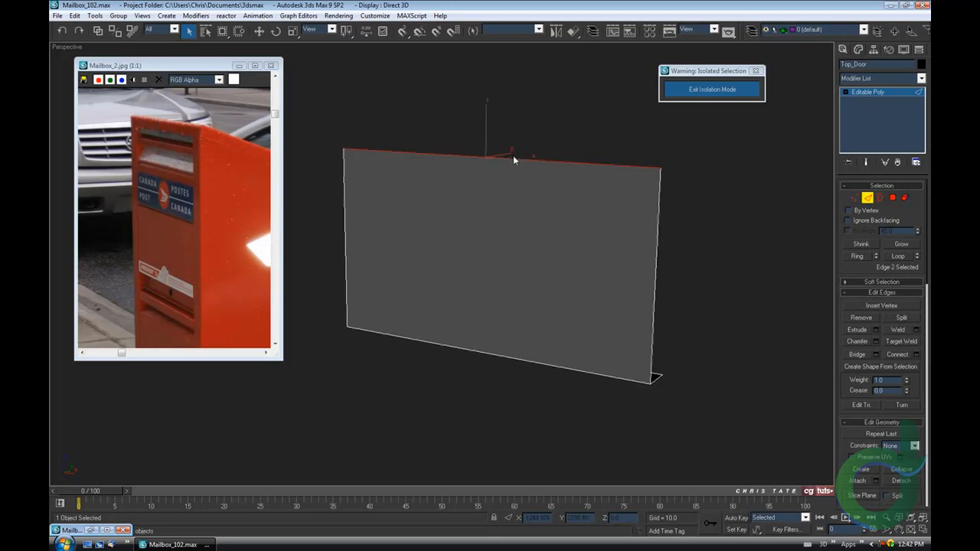
left_click(698, 89)
scroll(582, 222, "up", 2)
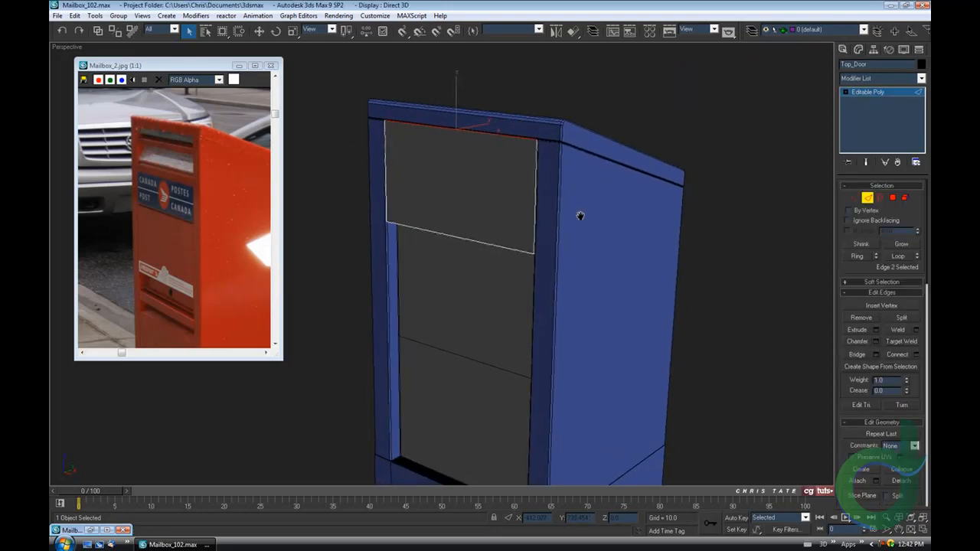
left_click(259, 31)
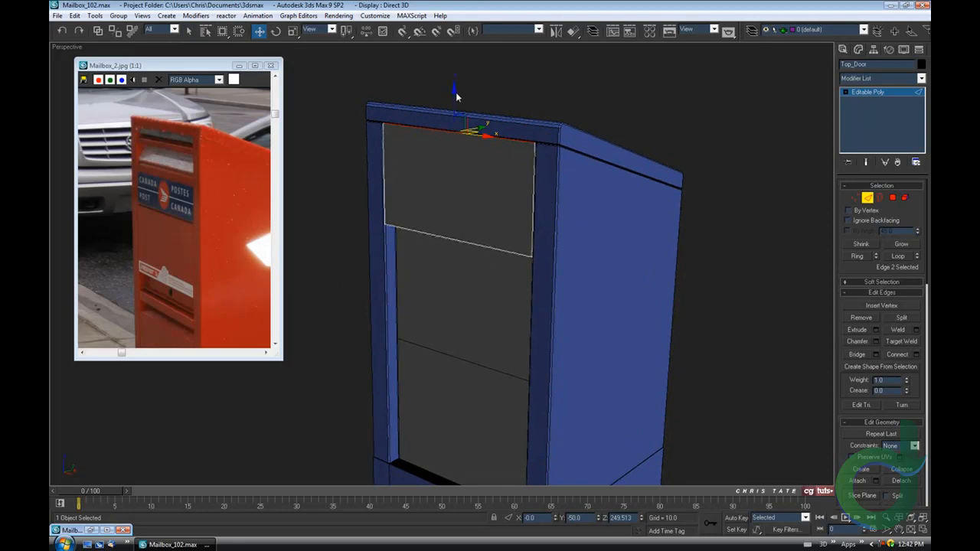
left_click_drag(455, 96, 451, 146)
middle_click_drag(474, 215, 494, 245, "alt")
- Fine-tune the door's top edge to about Z 226.9 against the front reference photo, minimizing the photo when done
left_click(91, 530)
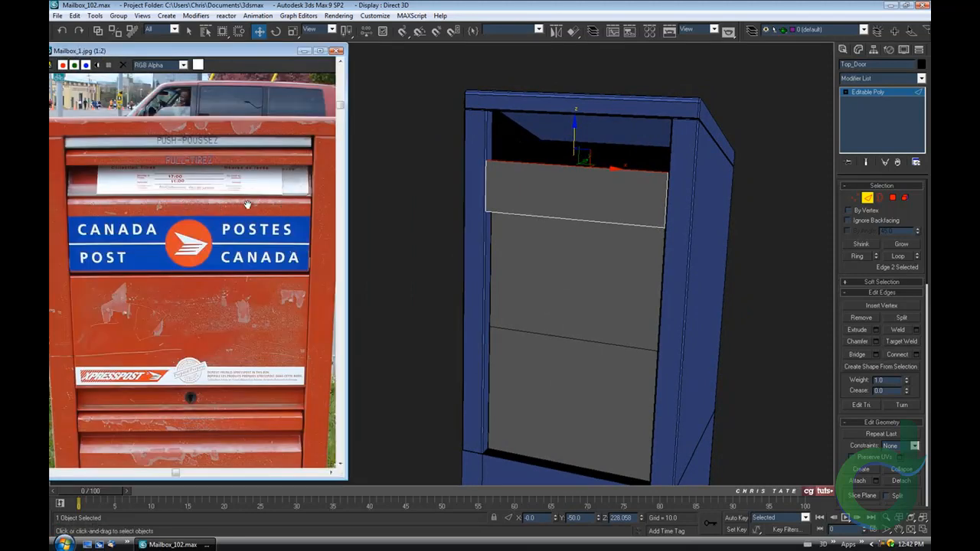
middle_click_drag(604, 188, 595, 212)
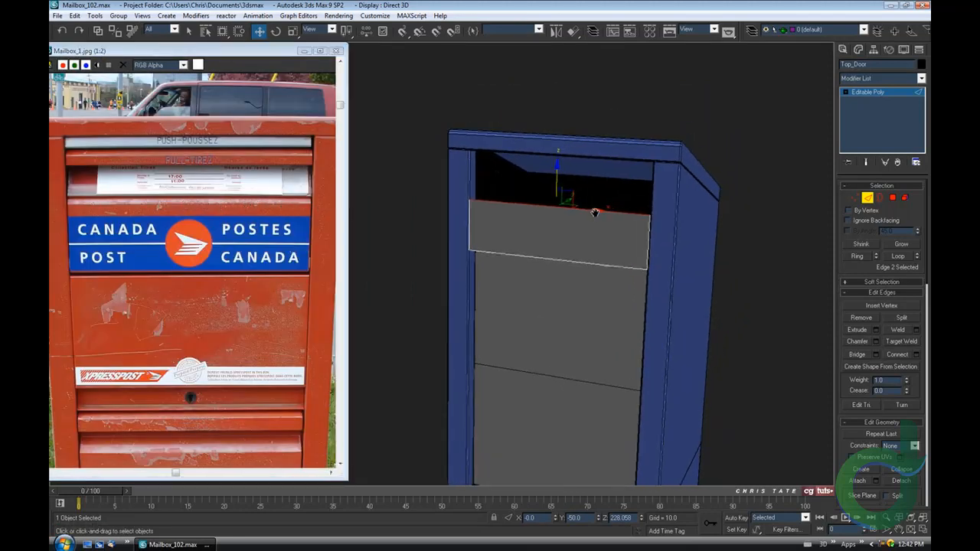
left_click_drag(558, 175, 558, 178)
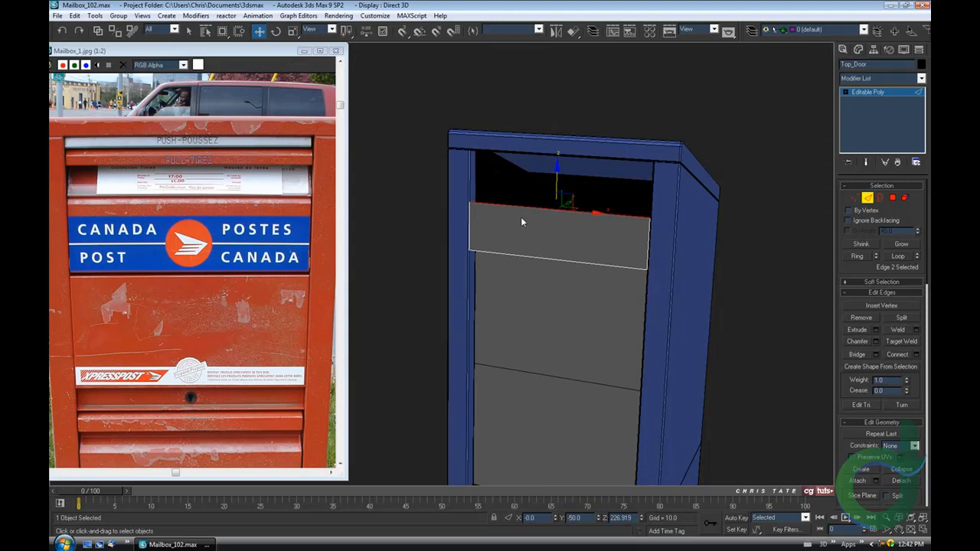
left_click(303, 51)
- Switch to a full-size Left view in wireframe, framed on the door's selected top edge
middle_click_drag(602, 246, 590, 244)
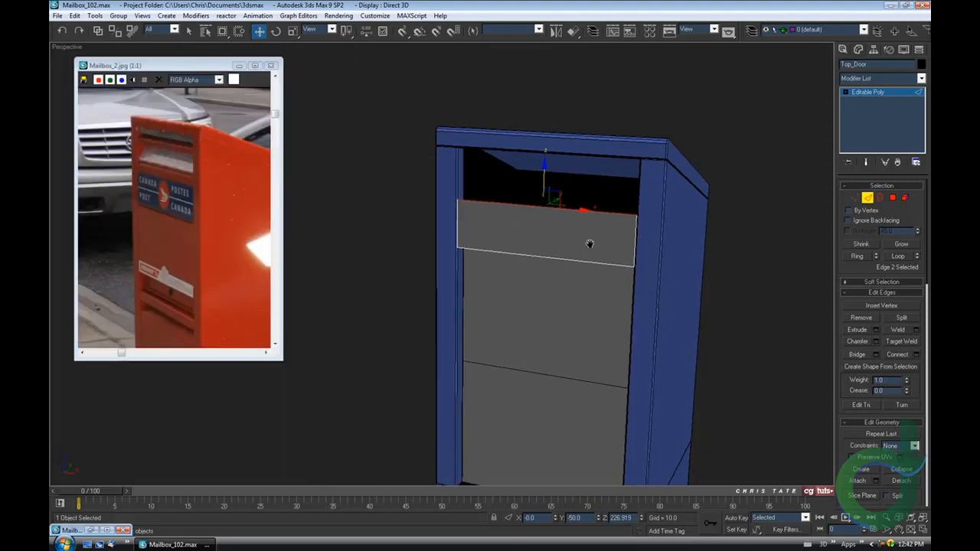
key("alt+w")
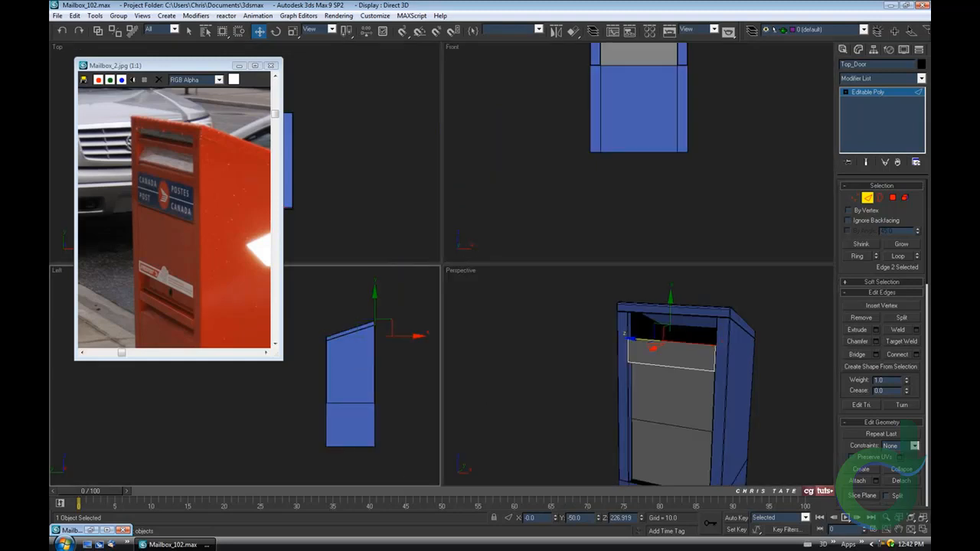
key("alt+w")
middle_click_drag(673, 335, 589, 332)
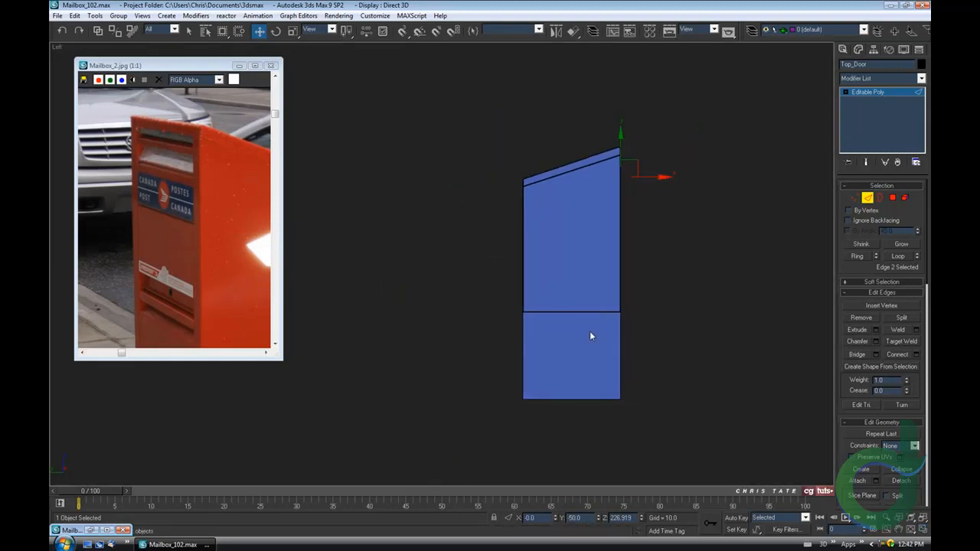
key("F3")
middle_click_drag(593, 247, 498, 278)
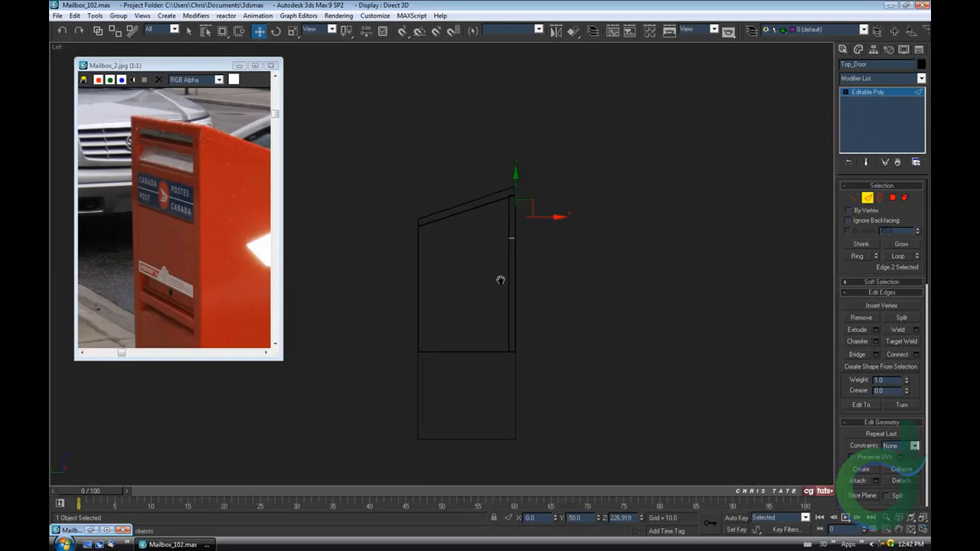
scroll(488, 295, "up", 2)
scroll(489, 296, "up", 5)
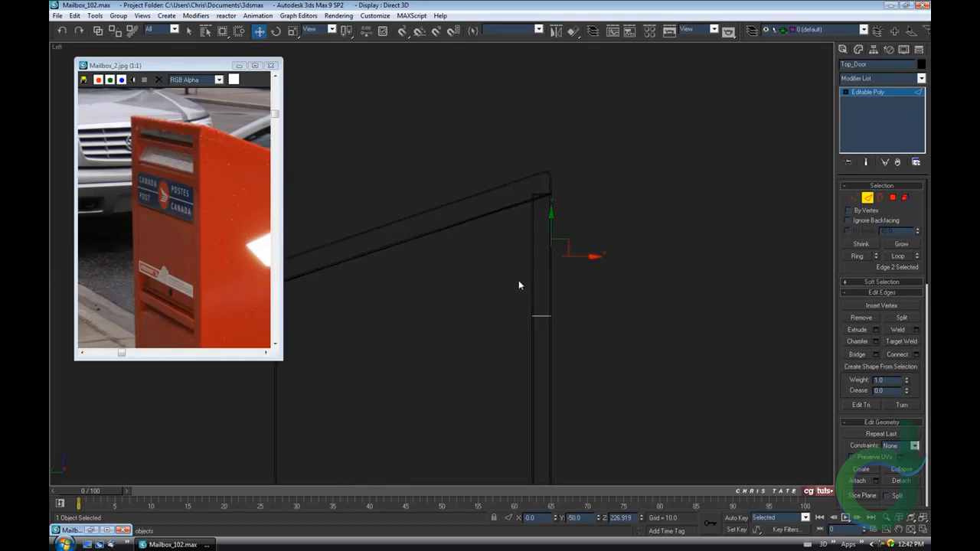
middle_click_drag(584, 308, 540, 290)
middle_click_drag(617, 297, 613, 319)
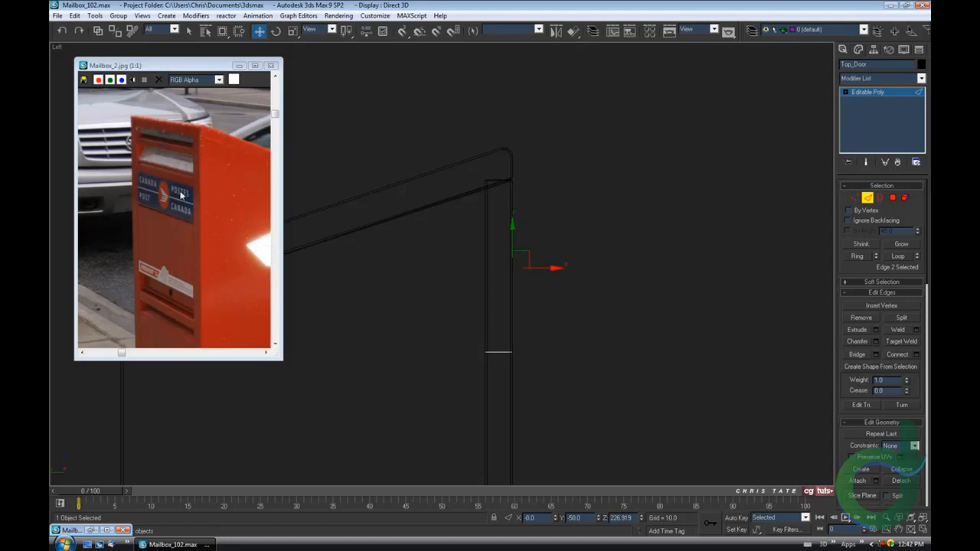
scroll(490, 258, "up", 5)
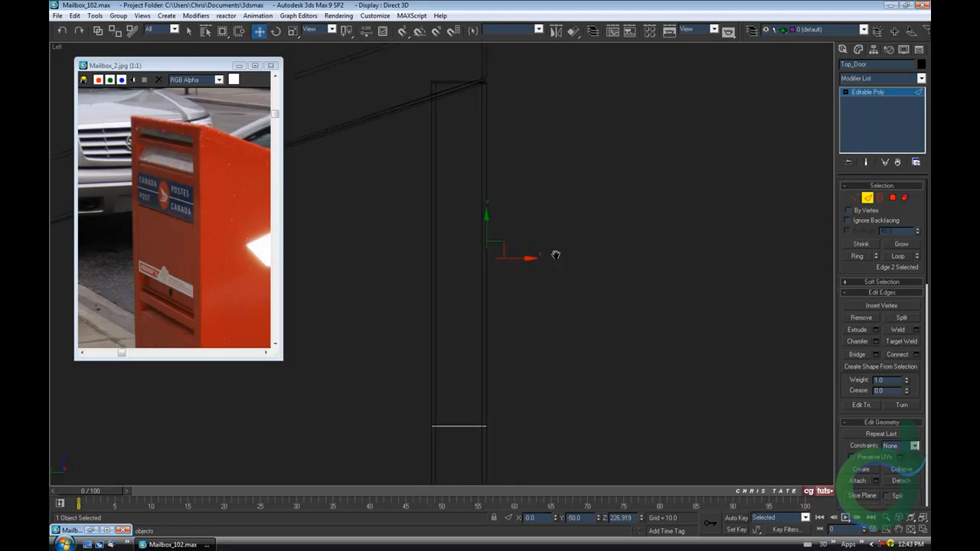
middle_click_drag(605, 275, 610, 251)
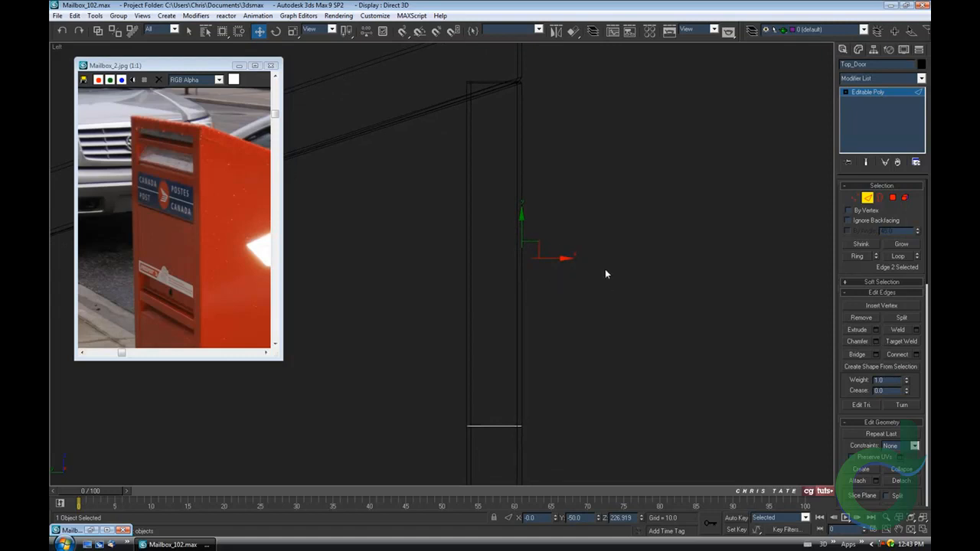
- Using the front reference photo, extend the door's top edge into a small inward trapezoidal groove and a short vertical lip to about Z 230.1
left_click(91, 530)
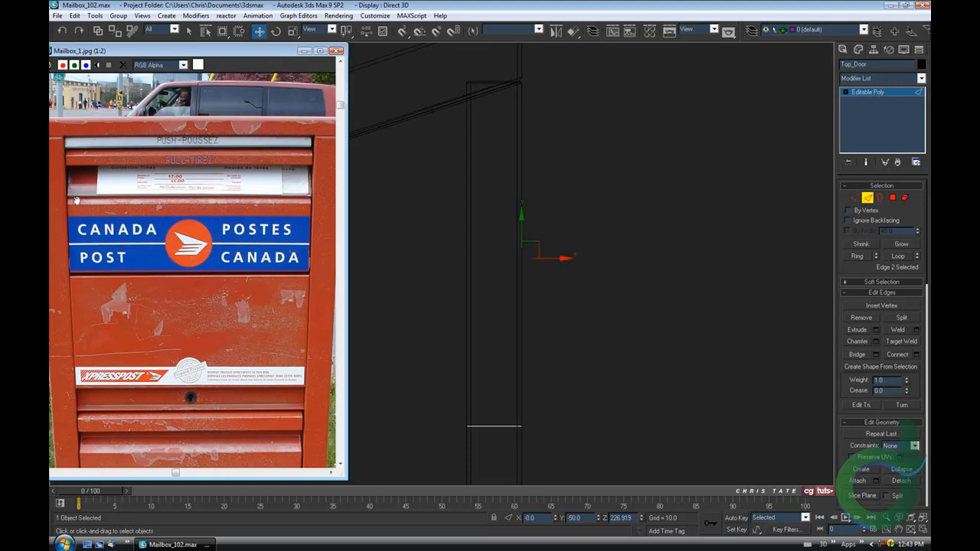
middle_click_drag(575, 288, 570, 251)
scroll(579, 277, "up", 2)
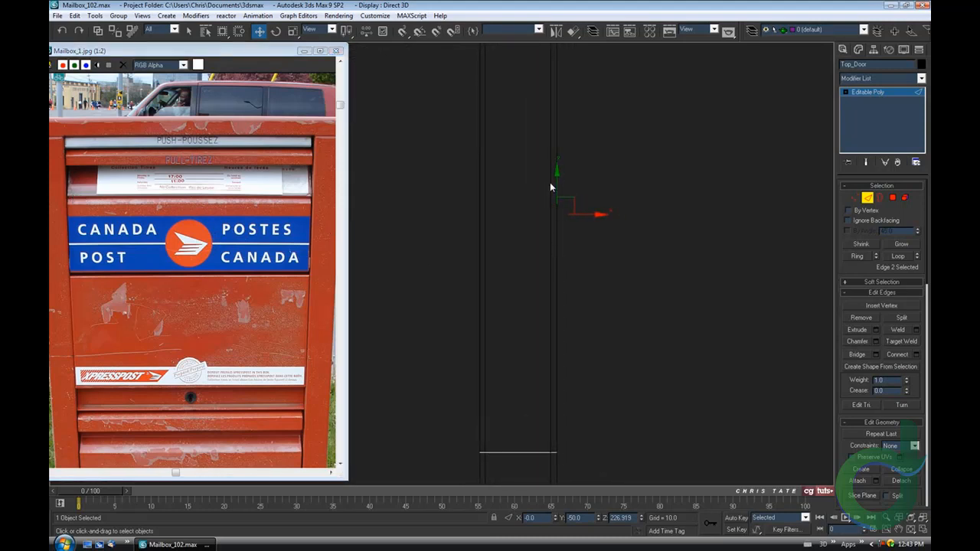
middle_click_drag(556, 291, 556, 315)
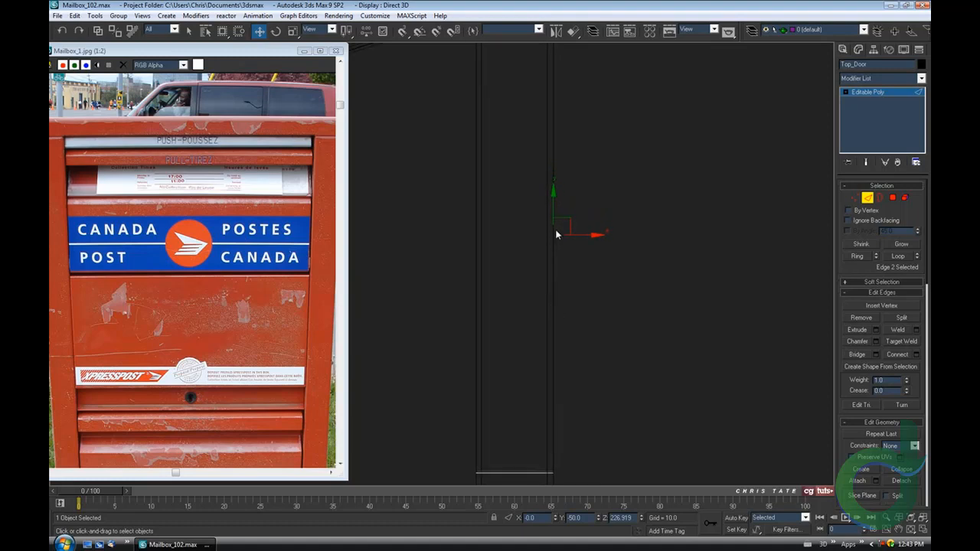
left_click_drag(572, 221, 570, 201)
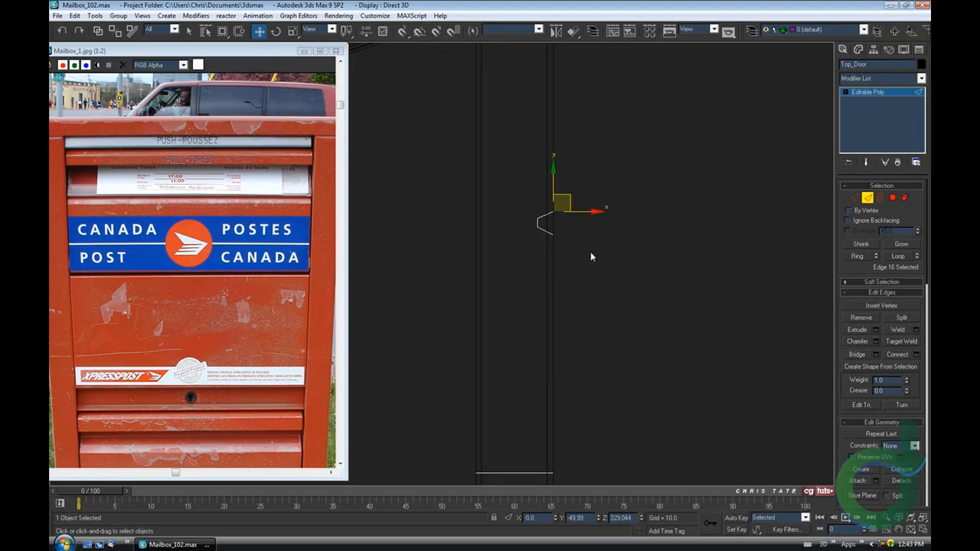
left_click_drag(553, 181, 553, 170, "shift")
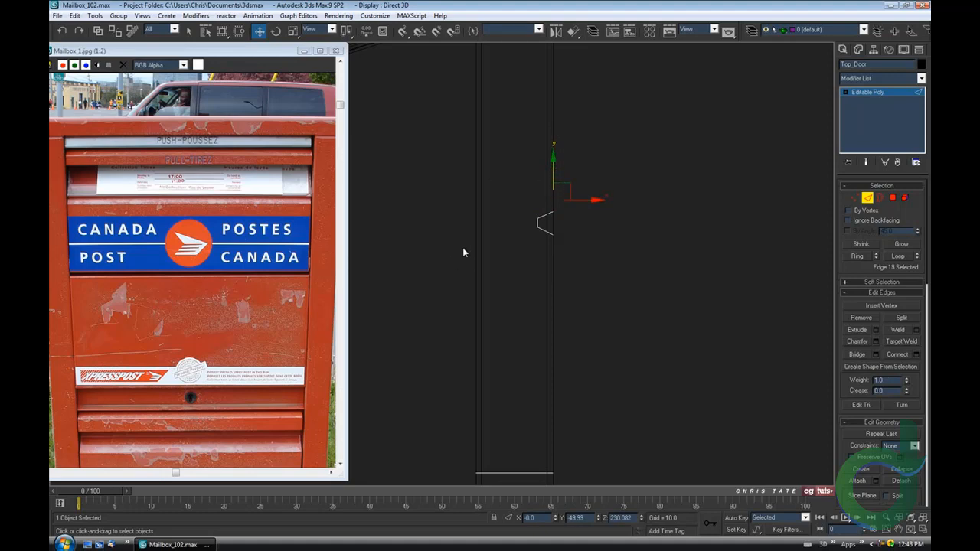
- Extend the lip's top edge inward and upward as a slanted face to about Y -44.8, Z 238.6
middle_click_drag(463, 253, 437, 300)
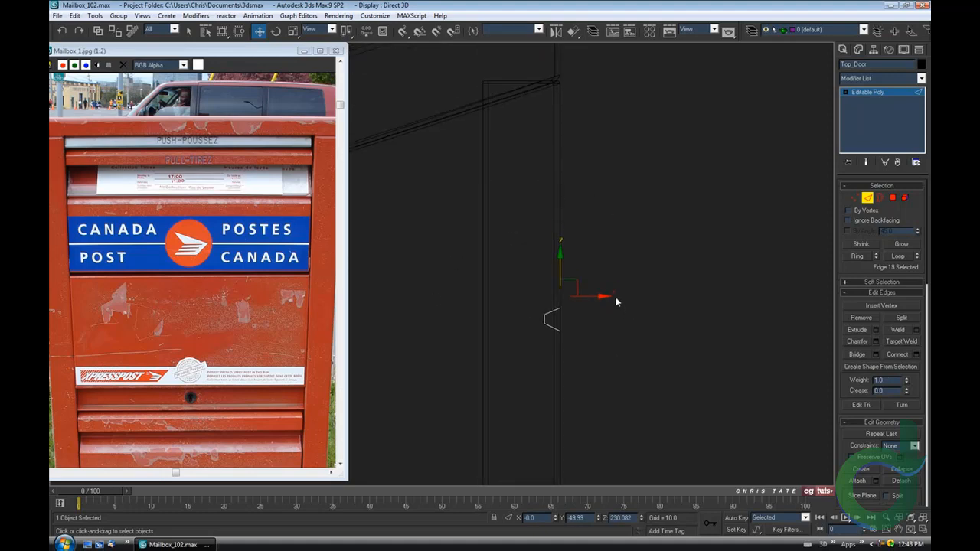
left_click_drag(566, 285, 520, 186, "shift")
middle_click_drag(520, 291, 537, 284)
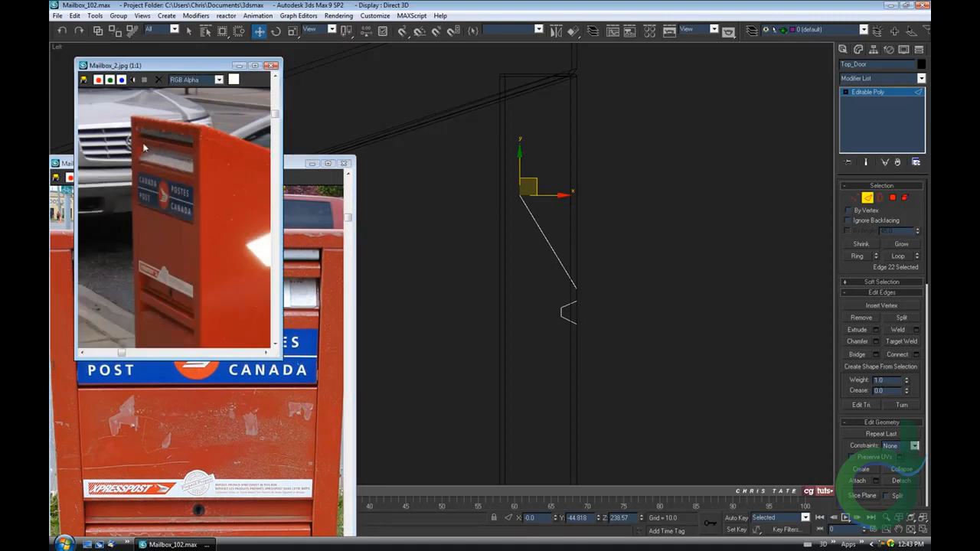
- Extend the slanted face's top edge outward and slightly downward as a new face to about Y -49.2, Z 237.6
middle_click_drag(513, 190, 466, 159)
middle_click_drag(569, 208, 576, 253)
scroll(566, 235, "up", 2)
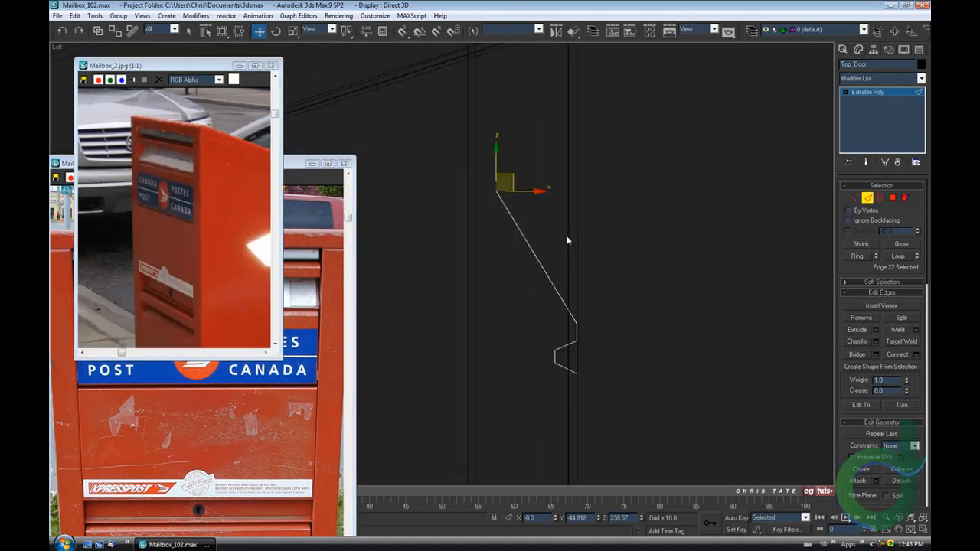
left_click_drag(511, 169, 580, 183, "shift")
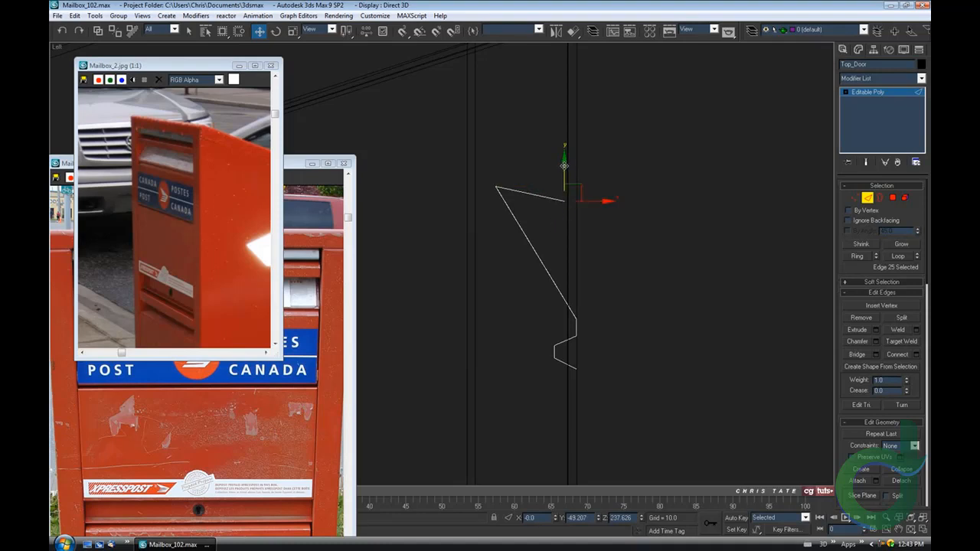
- Extend the edge down, a short way inward, slightly down and back outward to form a small hooked lip just past the outer face
left_click_drag(564, 162, 564, 185, "shift")
left_click_drag(596, 223, 585, 223, "shift")
left_click_drag(552, 186, 552, 194, "shift")
left_click_drag(577, 230, 593, 230, "shift")
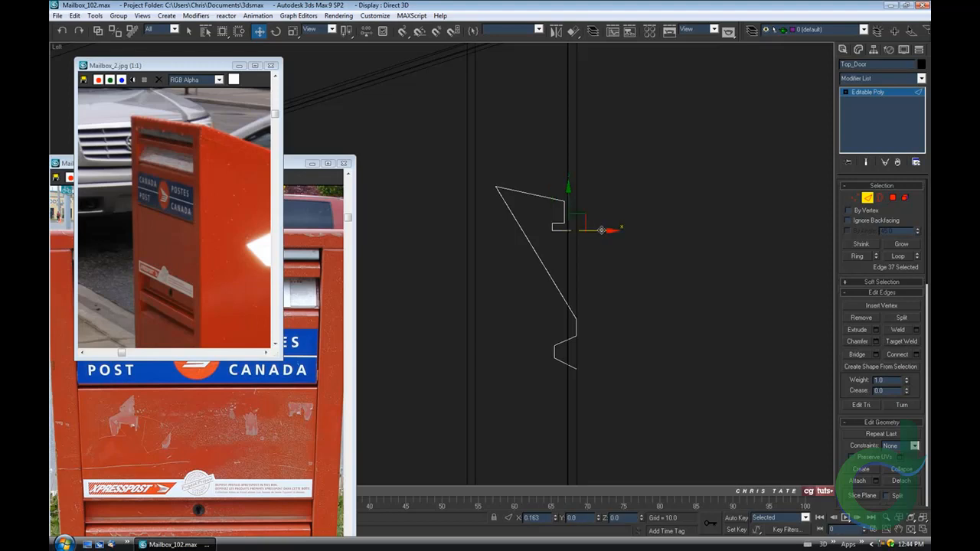
- Extend the hook's outer edge straight up, then inward above the existing sloped face to about Y -43.0, Z 239.6
left_click_drag(569, 190, 570, 162, "shift")
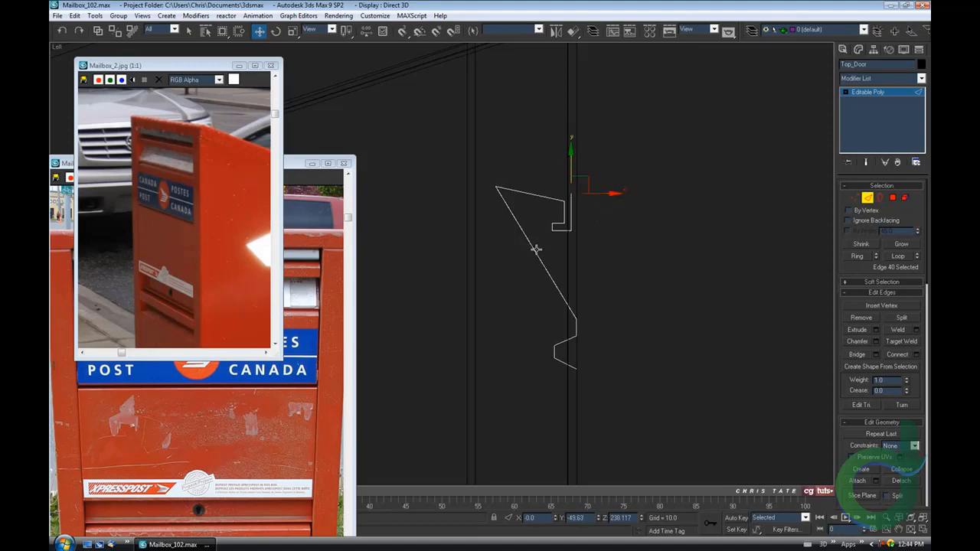
middle_click_drag(536, 251, 559, 252)
left_click_drag(613, 185, 507, 161, "shift")
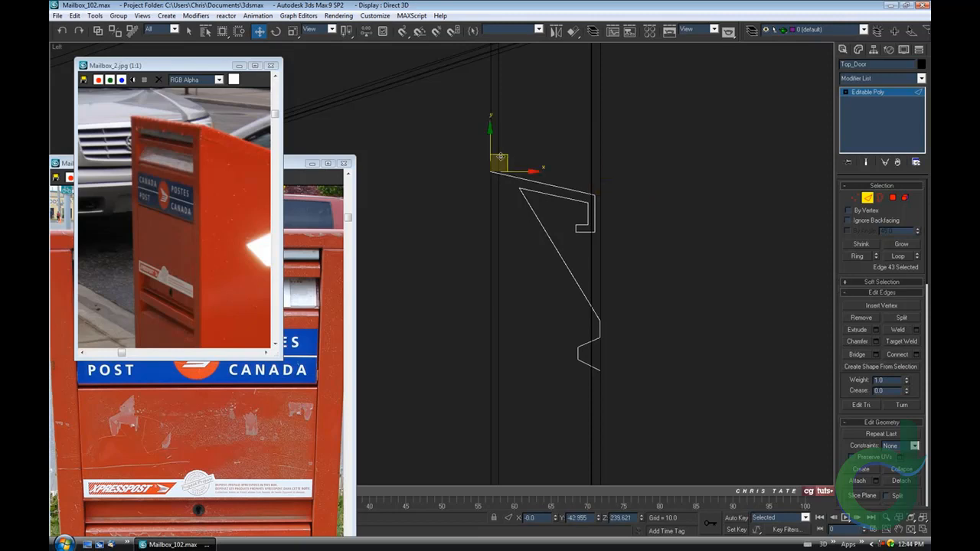
- Extend the door's upper edge inward and downward as a slanted face to about Y -39.6, Z 237.4
middle_click_drag(591, 297, 627, 229)
scroll(608, 247, "down", 2)
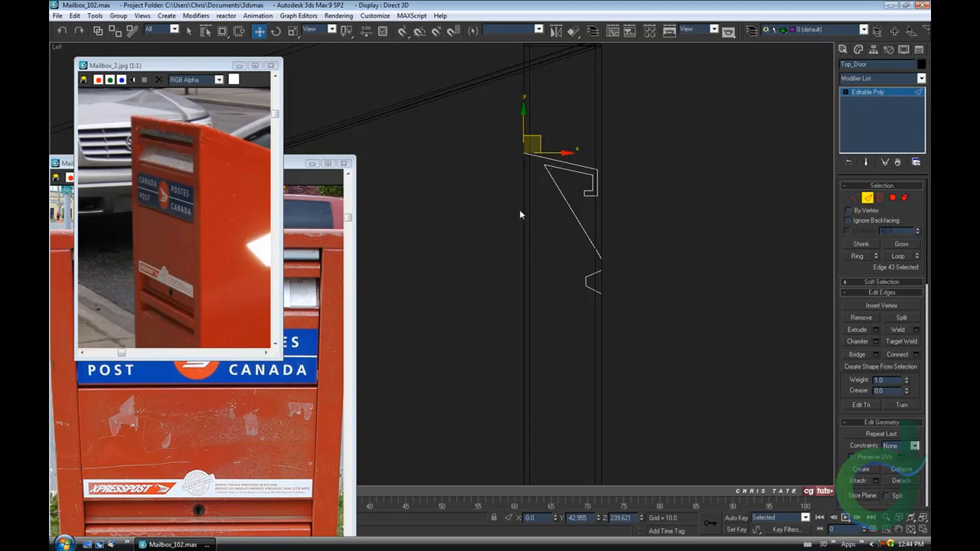
middle_click_drag(519, 211, 533, 221)
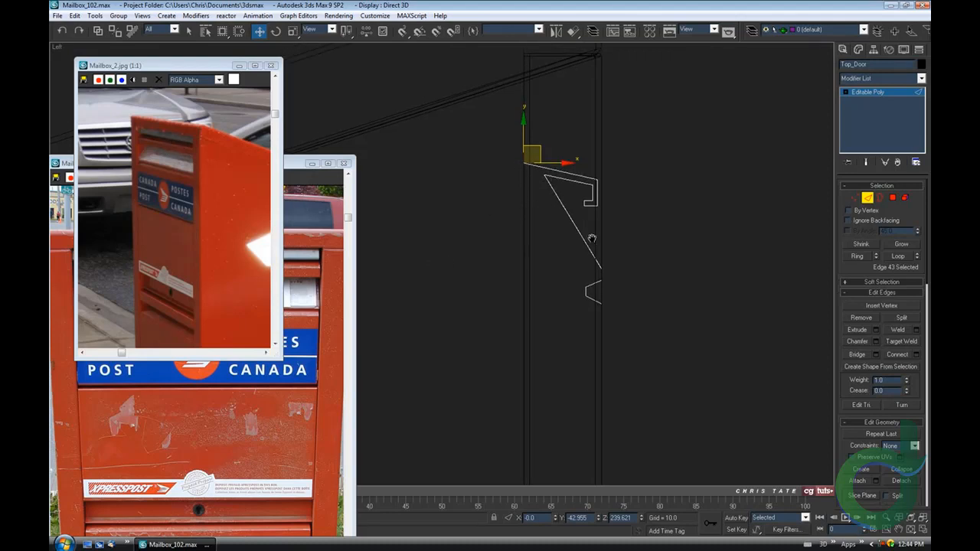
middle_click_drag(591, 238, 591, 301)
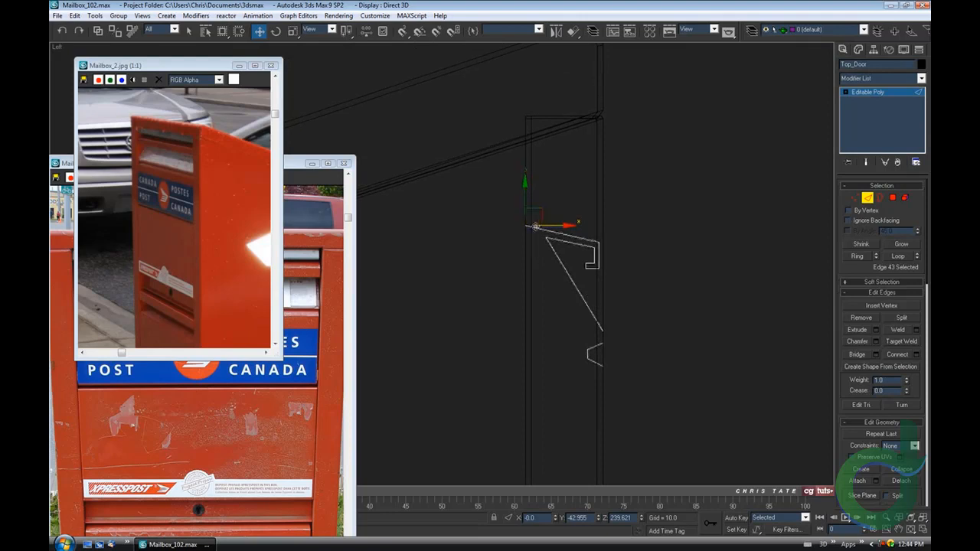
left_click_drag(542, 210, 505, 234, "shift")
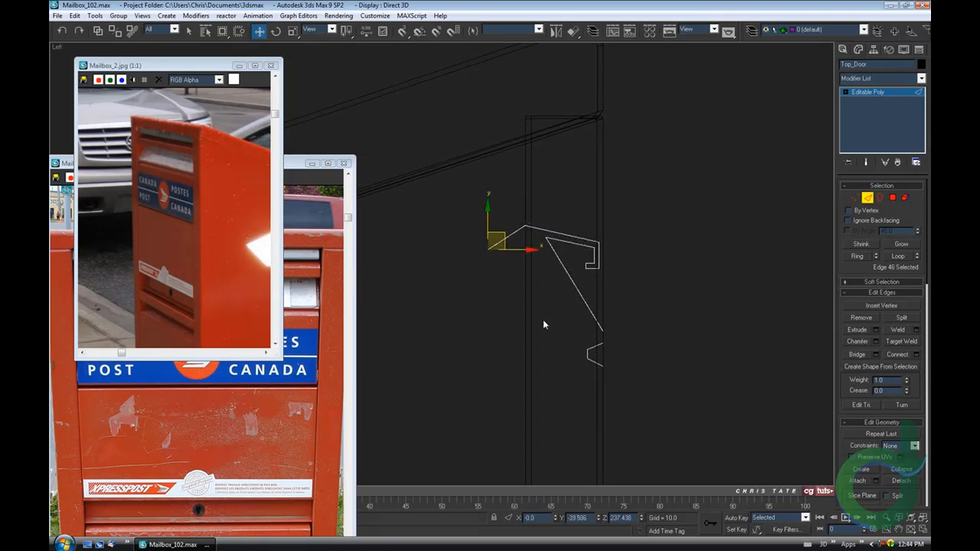
middle_click_drag(542, 325, 547, 253)
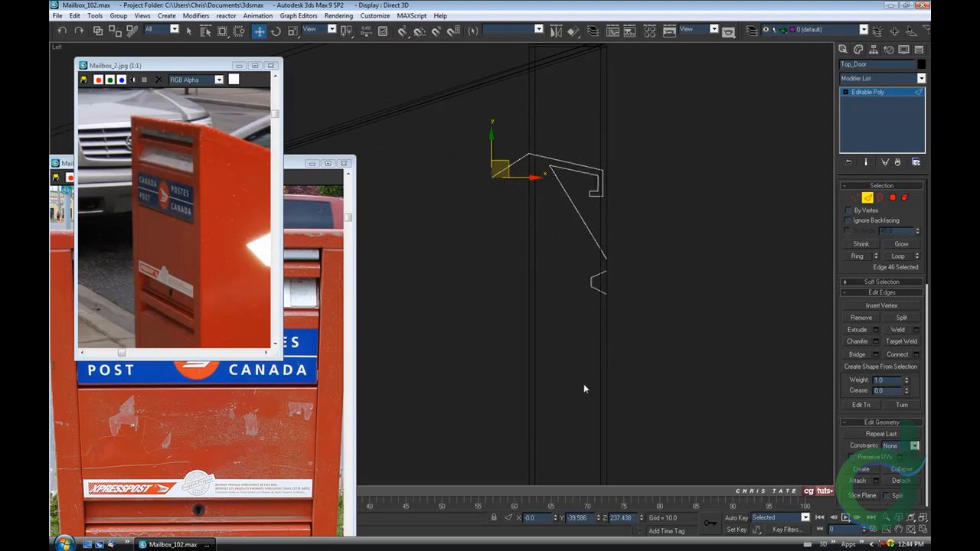
middle_click_drag(583, 384, 591, 356)
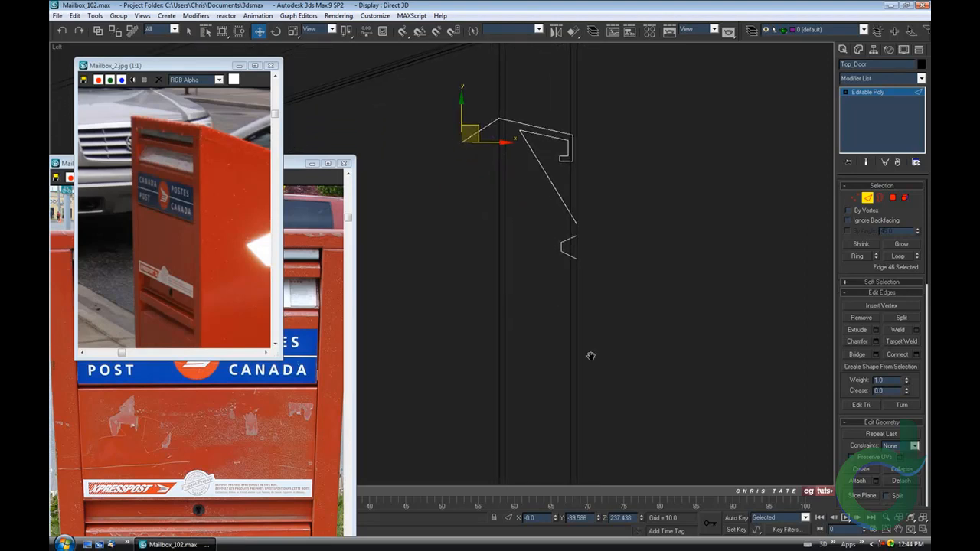
- Switch to a full-size Perspective view framed on the door's selected edge, and minimize both reference photos
key("alt+w")
middle_click(694, 352)
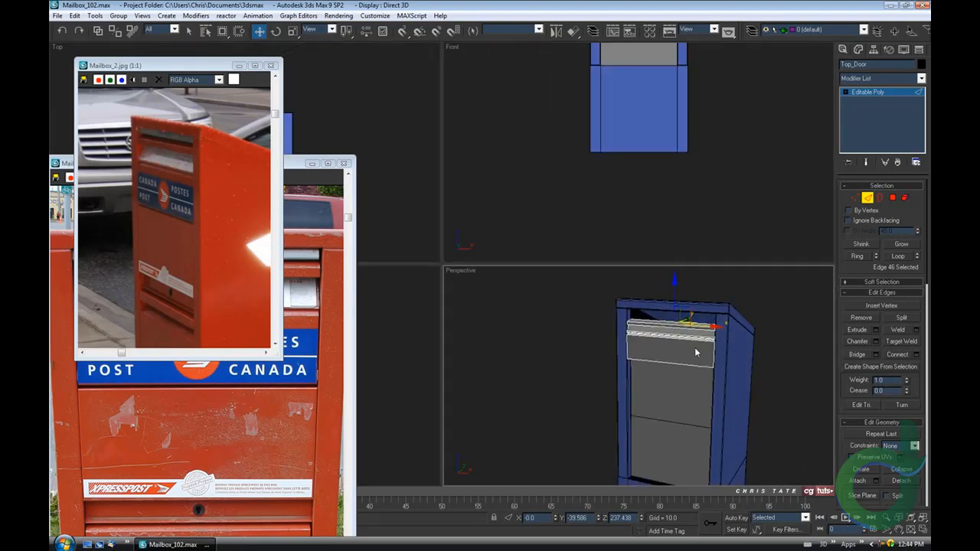
left_click(921, 528)
middle_click_drag(611, 361, 620, 334, "alt")
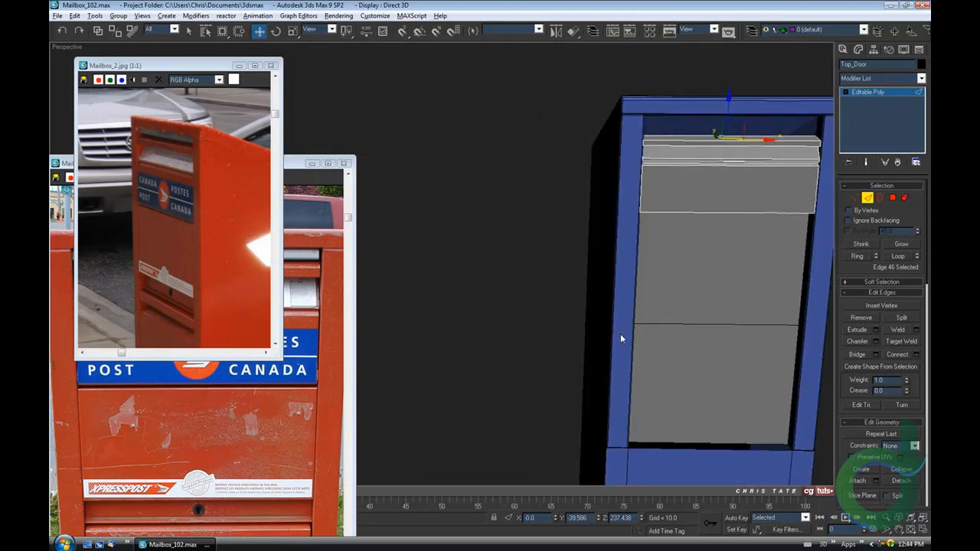
key("z")
middle_click_drag(558, 347, 654, 280, "alt")
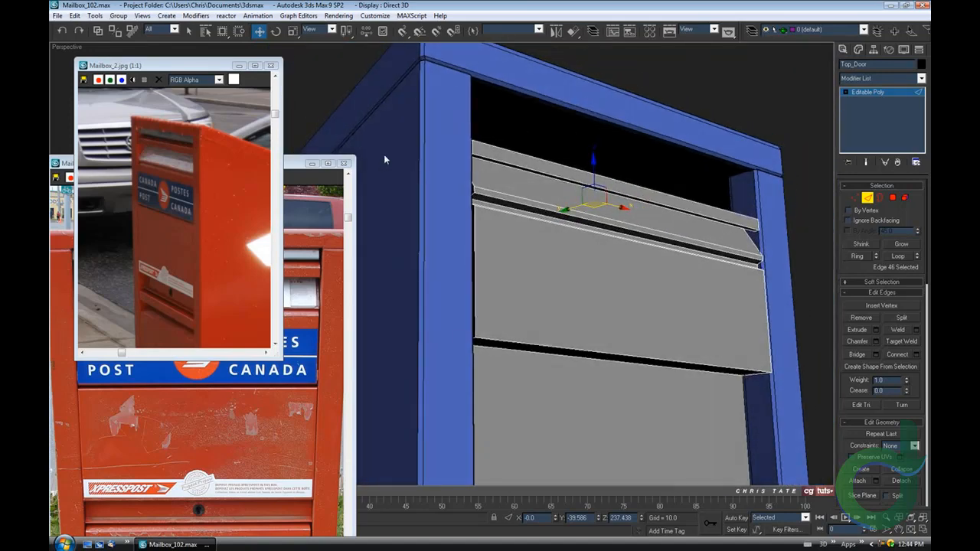
left_click(312, 163)
left_click(238, 65)
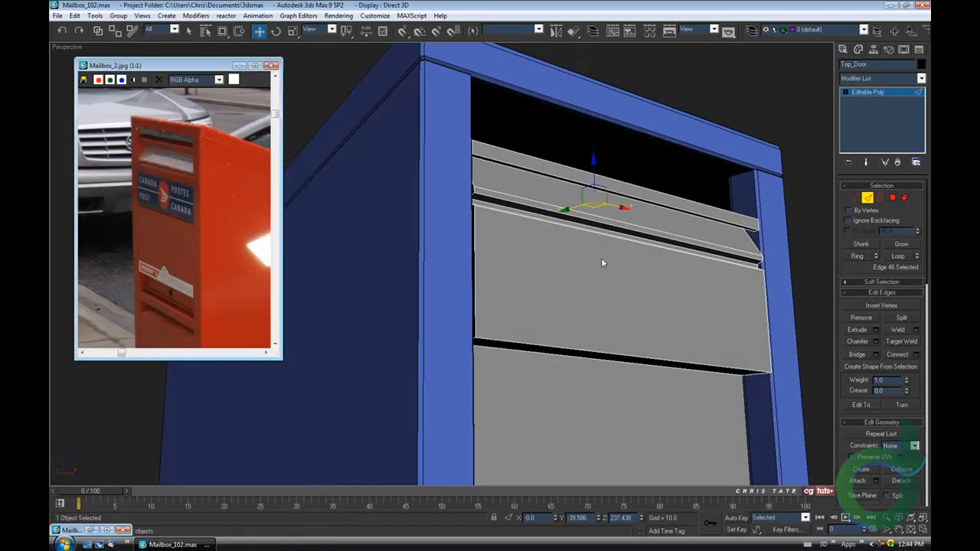
- Examine the top door's groove, lip and slot profile up close from several angles
middle_click_drag(601, 258, 506, 228, "alt")
scroll(480, 280, "up", 3)
middle_click_drag(401, 203, 414, 213, "alt")
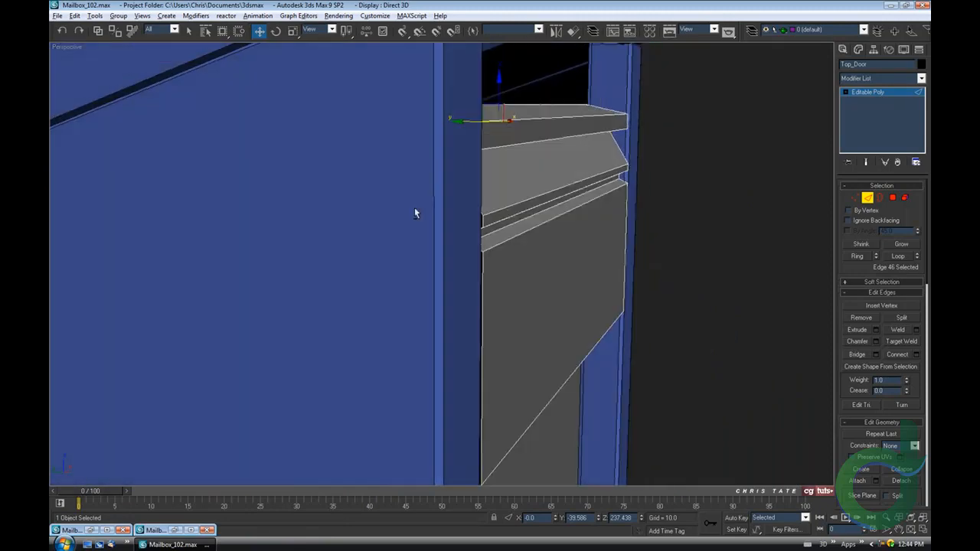
middle_click_drag(482, 228, 459, 271, "alt")
scroll(437, 263, "up", 2)
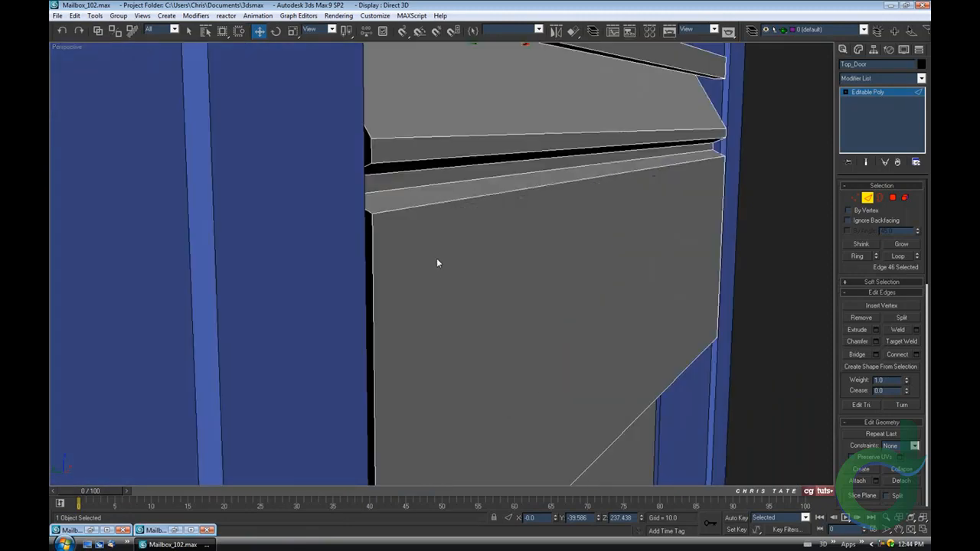
middle_click_drag(371, 218, 409, 164, "alt")
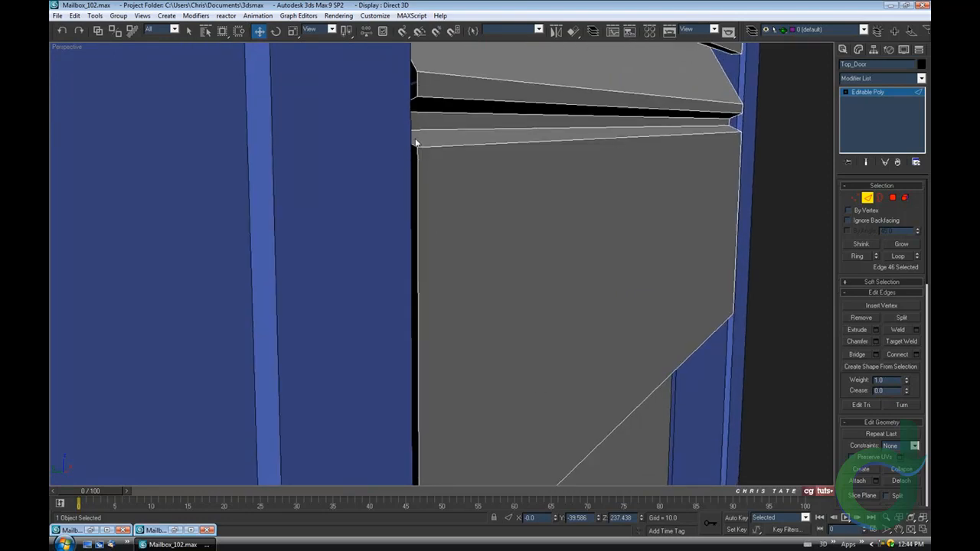
middle_click_drag(418, 261, 492, 320, "alt")
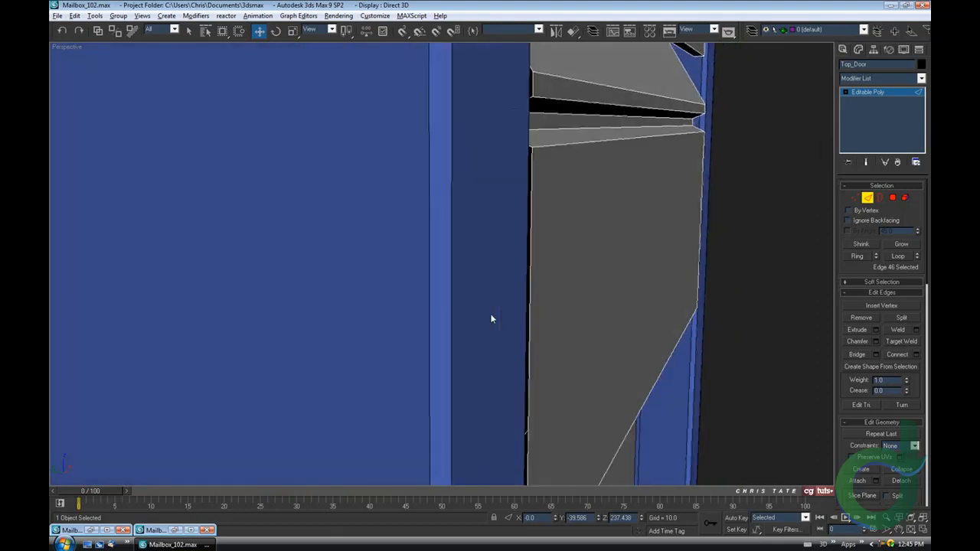
middle_click_drag(577, 209, 556, 297, "alt")
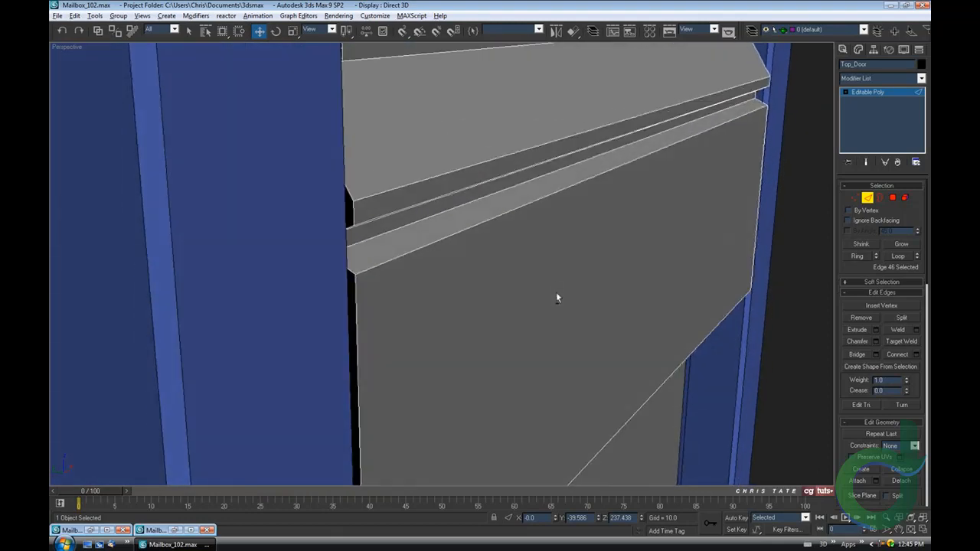
scroll(506, 267, "down", 3)
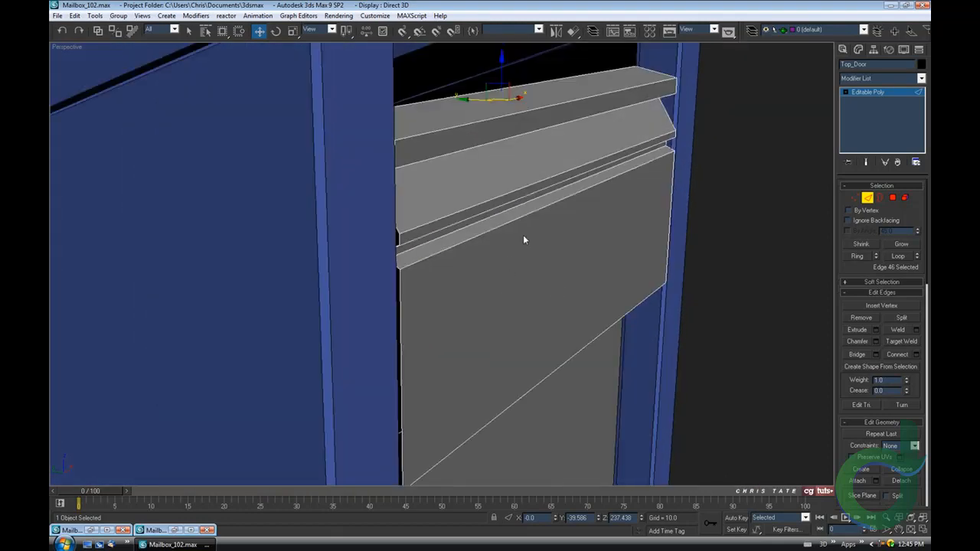
middle_click_drag(522, 234, 498, 246, "alt")
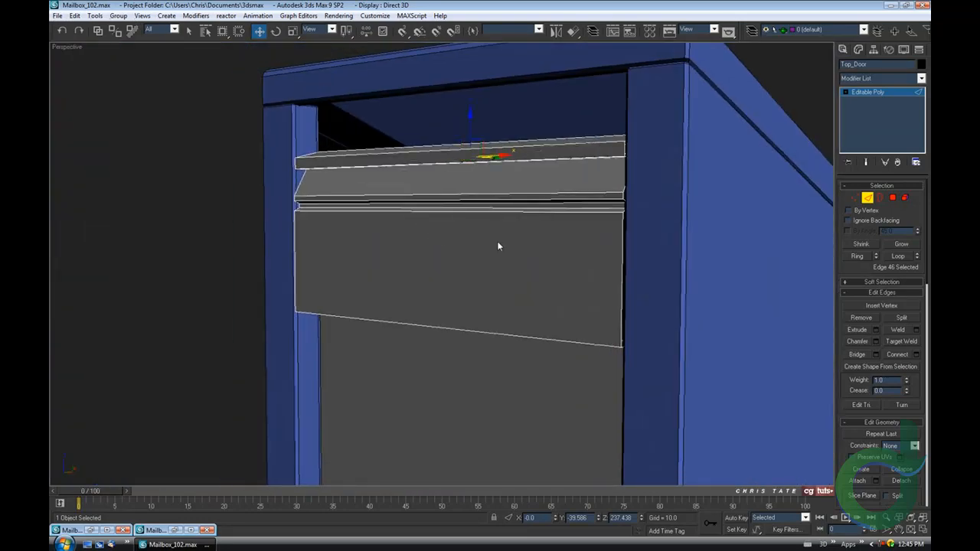
- Isolate the top door and reopen the front reference photo Mailbox_1.jpg for comparison
key("alt+q")
scroll(528, 260, "down", 5)
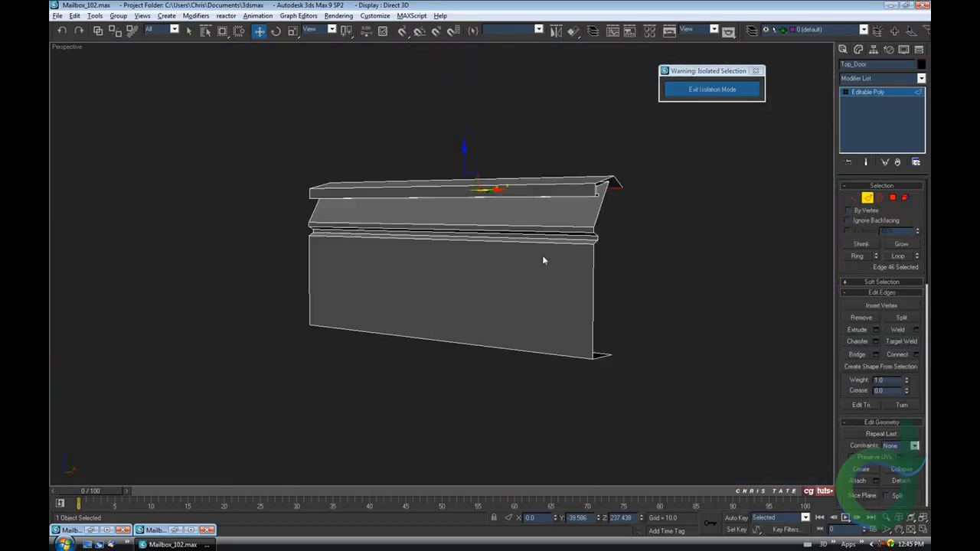
mouse_move(543, 261)
middle_mouse_down("alt")
mouse_move(521, 254)
mouse_move(536, 253)
mouse_move(470, 335)
middle_mouse_up("alt")
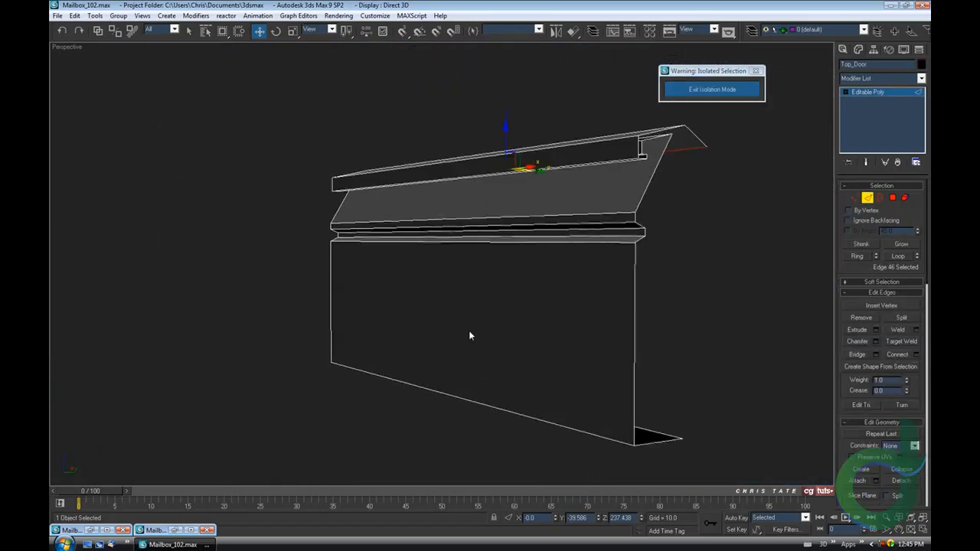
left_click(100, 529)
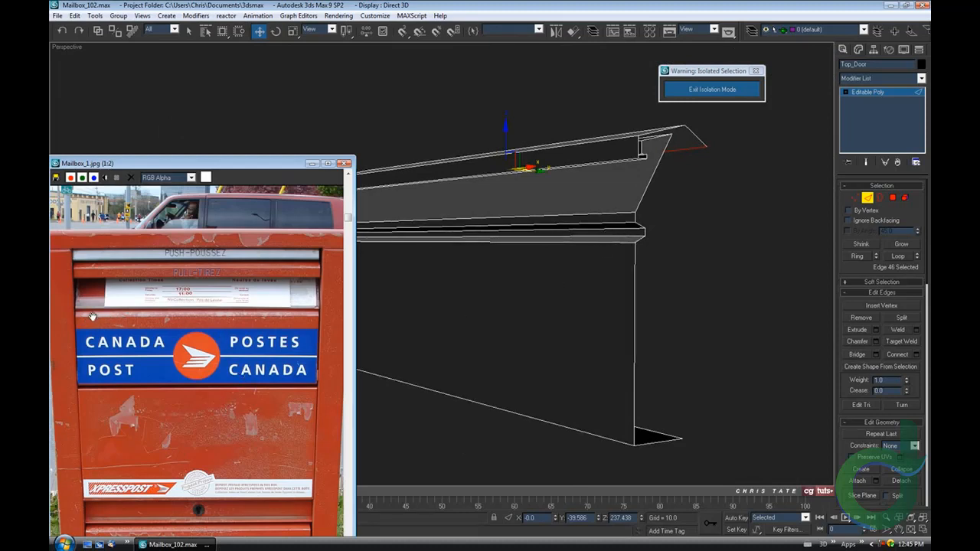
- Select the two long inner edges of the door's groove and raise them slightly along Z
middle_click_drag(705, 201, 690, 247)
scroll(678, 263, "up", 3)
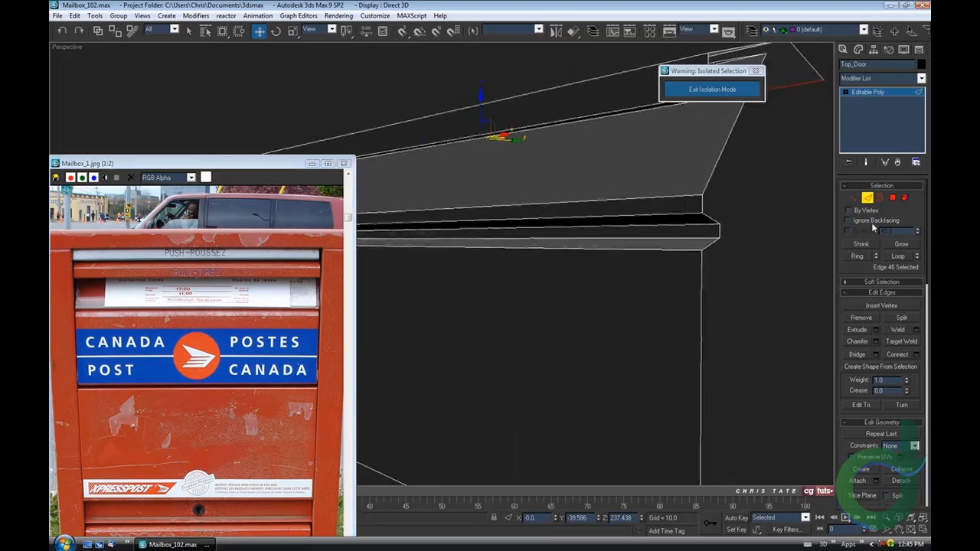
left_click(659, 237)
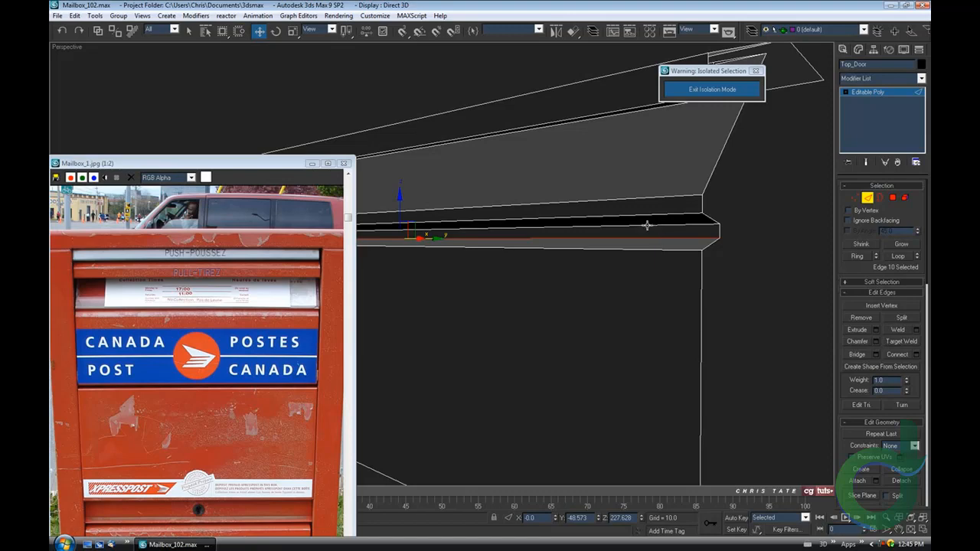
left_click(647, 225, "ctrl")
middle_click_drag(650, 250, 662, 272, "alt")
left_click_drag(468, 189, 468, 184)
middle_click_drag(499, 263, 569, 264)
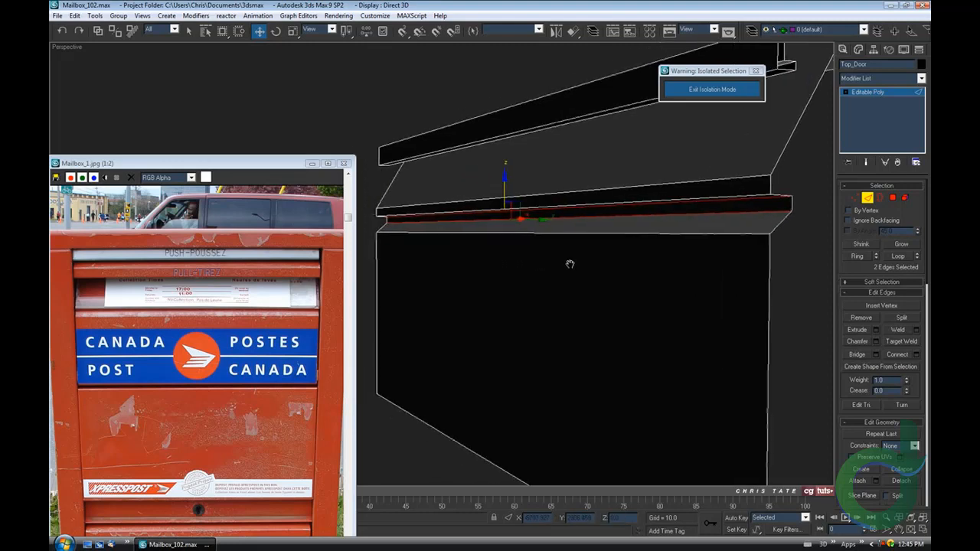
- In a full-size Left view, raise the groove's two inner edges until the groove's upper face is horizontal
left_click(924, 528)
right_click(407, 338)
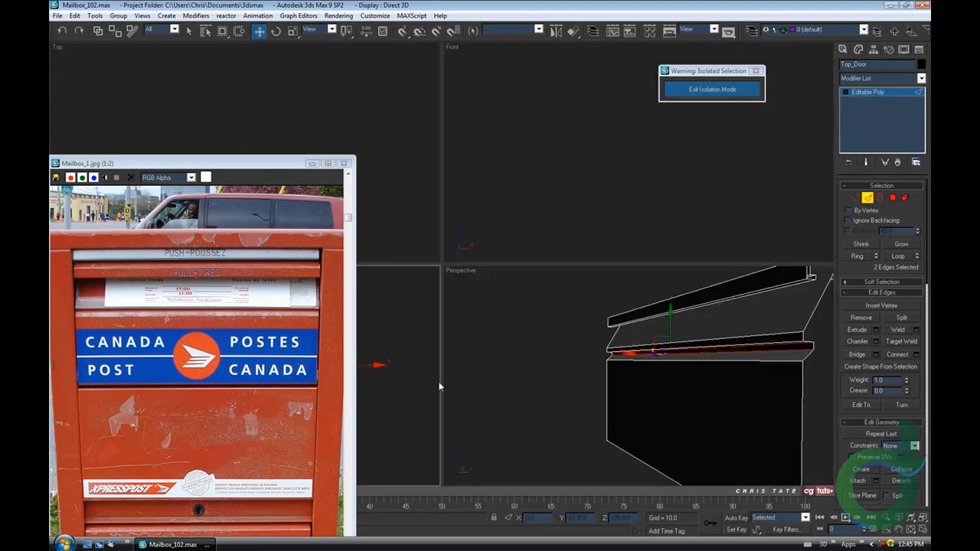
left_click(922, 530)
middle_click_drag(579, 293, 549, 306)
scroll(579, 282, "up", 3)
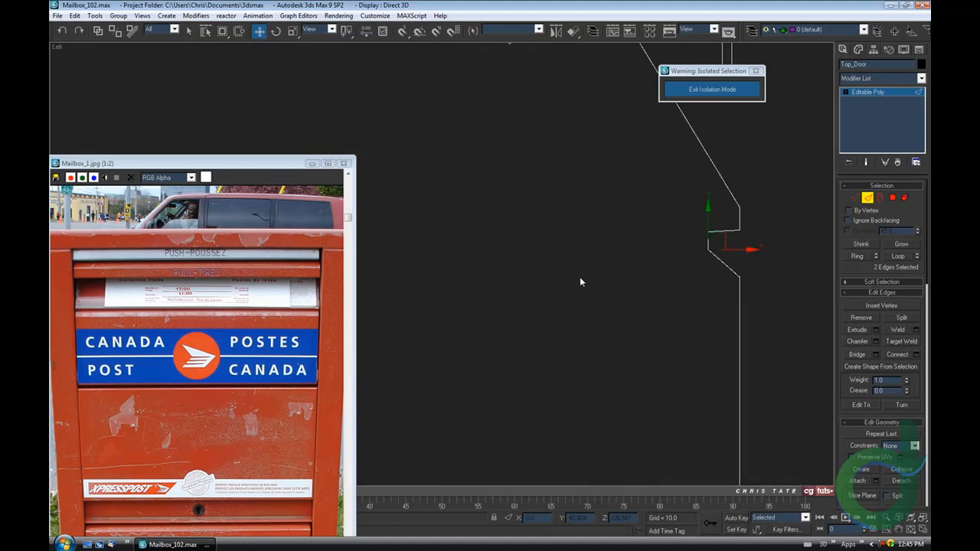
middle_click_drag(679, 289, 513, 291)
left_click_drag(541, 221, 540, 218)
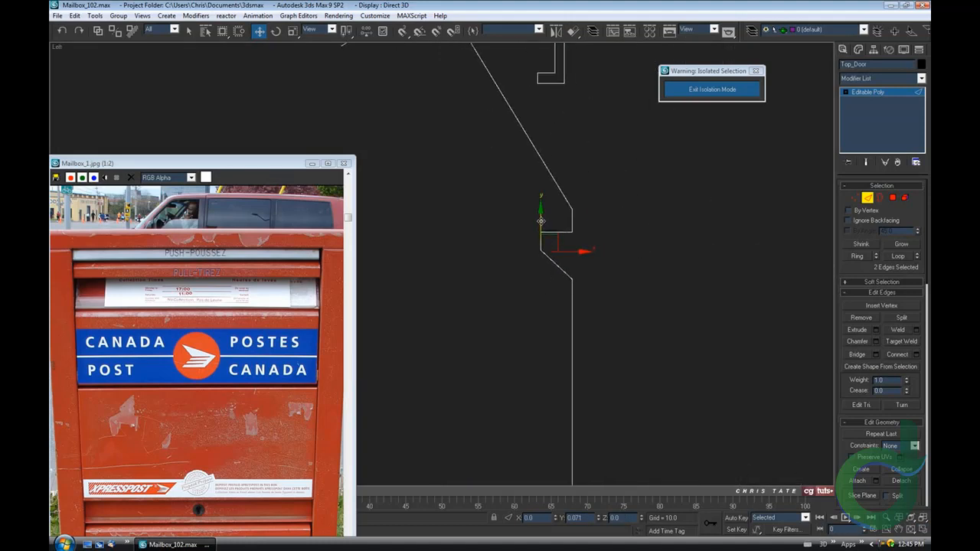
- Examine the reshaped groove and the whole upper door profile in the Left view
middle_click_drag(549, 288, 500, 315)
scroll(512, 309, "up", 2)
scroll(528, 314, "up", 2)
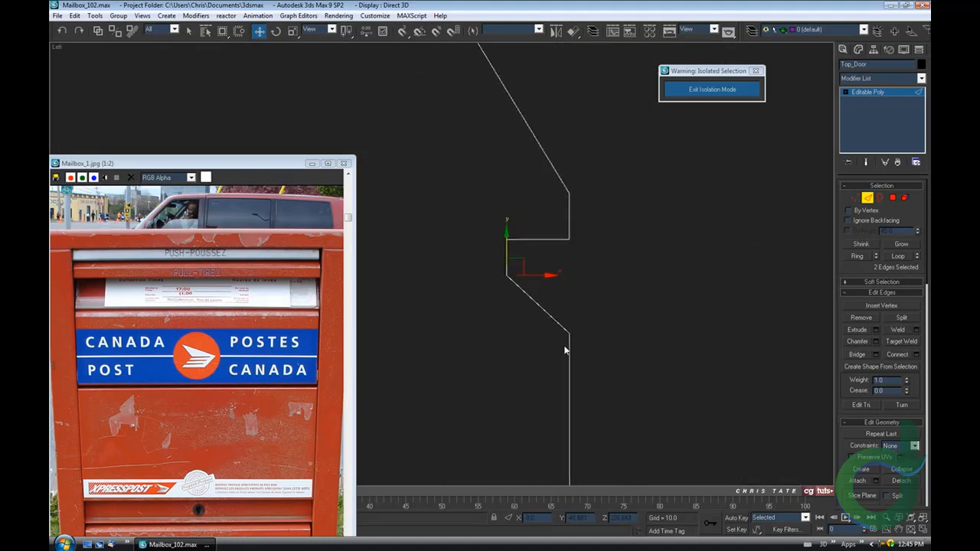
middle_click_drag(583, 277, 623, 277)
scroll(623, 278, "down", 2)
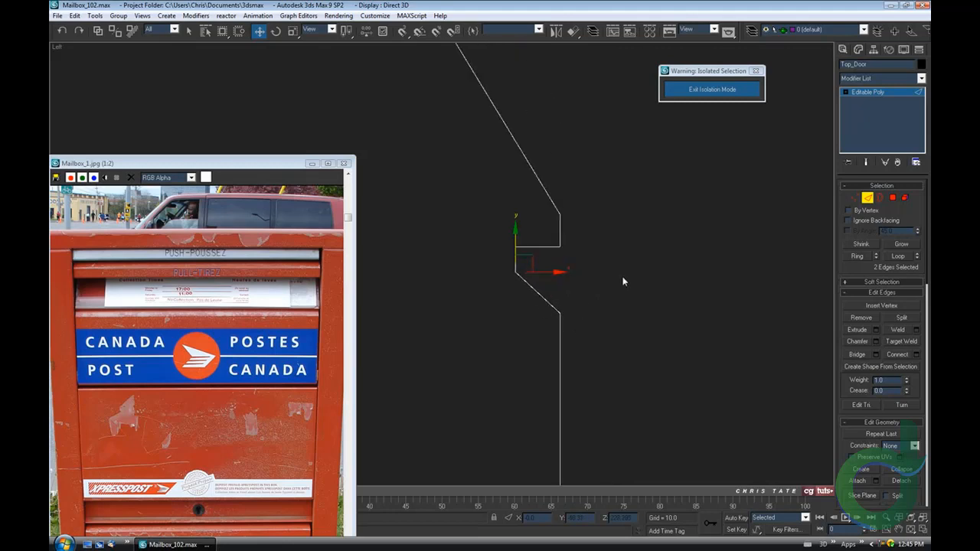
middle_click_drag(590, 368, 603, 396)
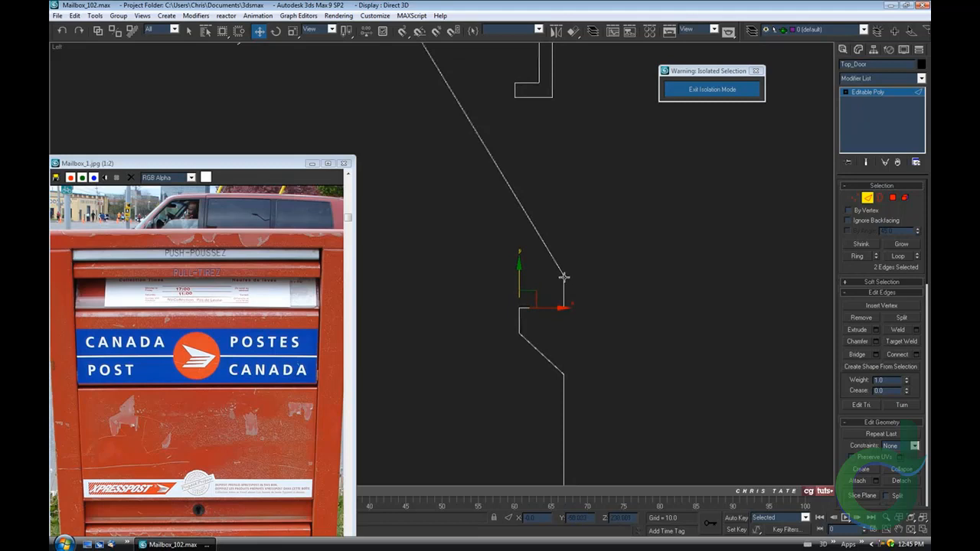
scroll(619, 363, "down", 3)
middle_click_drag(518, 282, 558, 264)
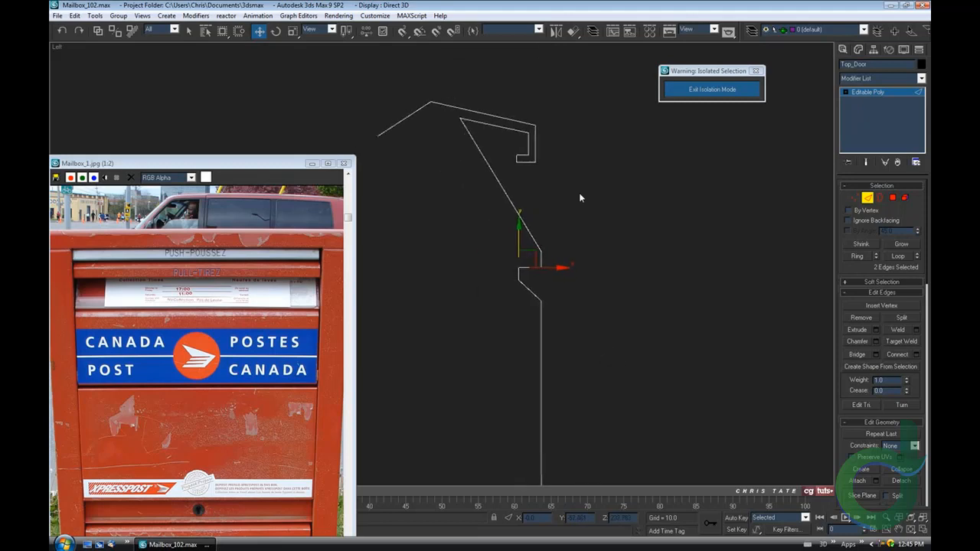
- Switch to a full-size Perspective view and move the Mailbox_1.jpg reference photo aside to uncover the door
middle_click_drag(582, 335, 616, 339)
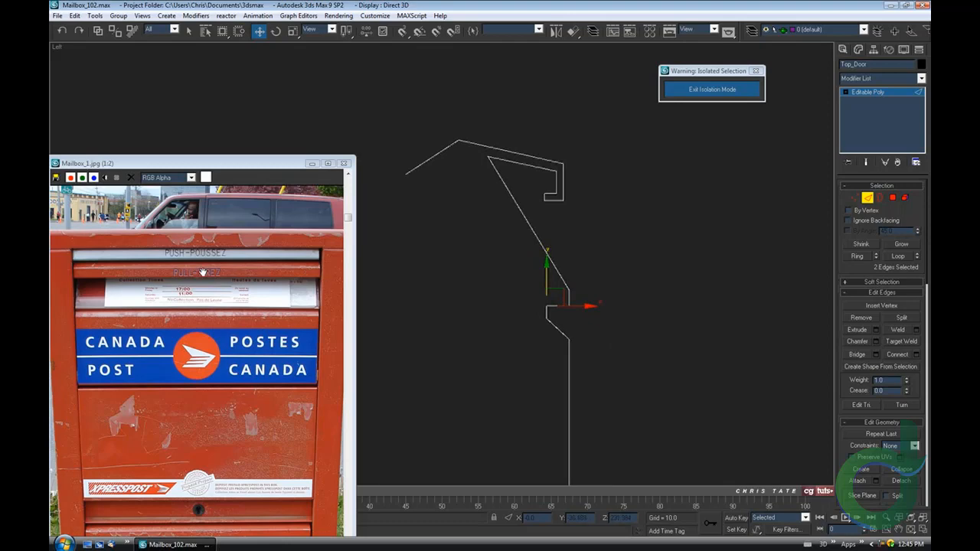
left_click(922, 528)
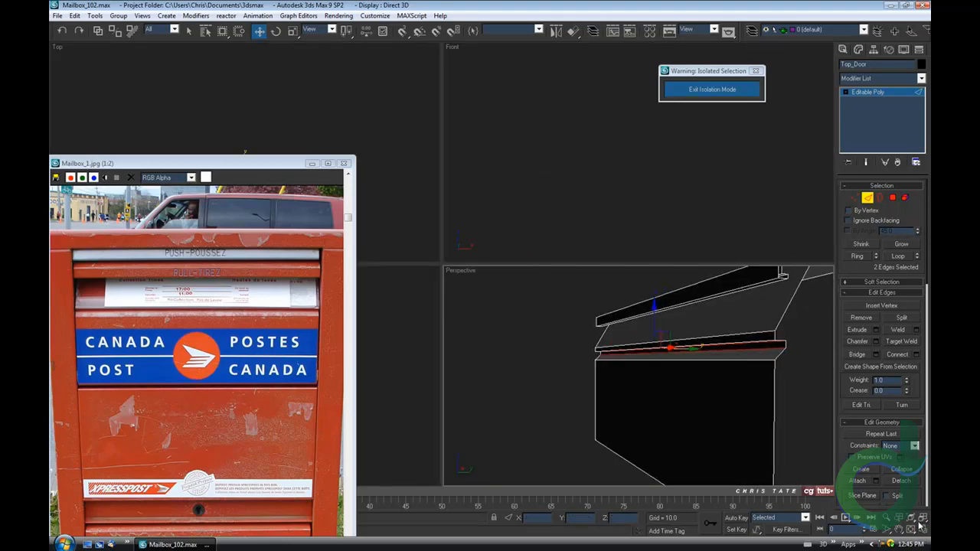
left_click(921, 527)
middle_click_drag(646, 321, 514, 259)
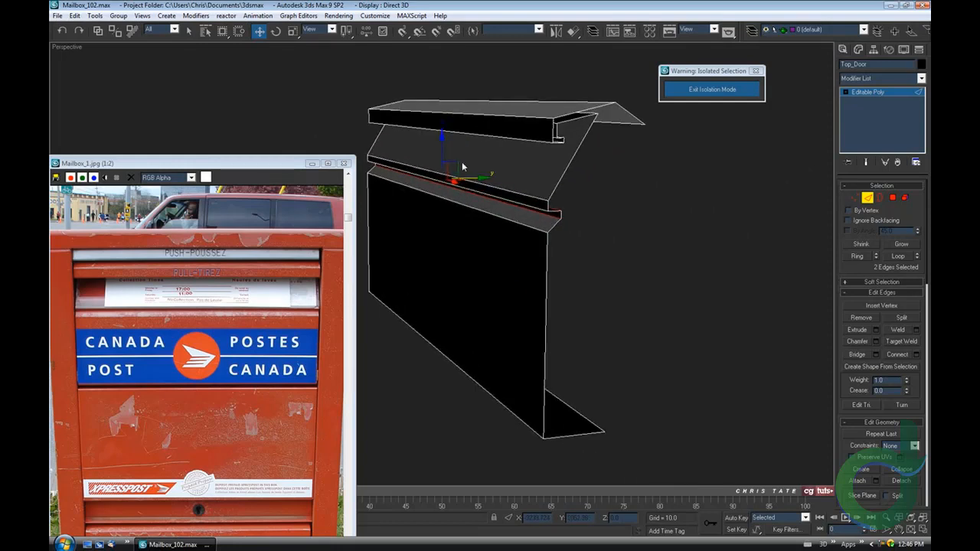
left_click_drag(260, 163, 170, 77)
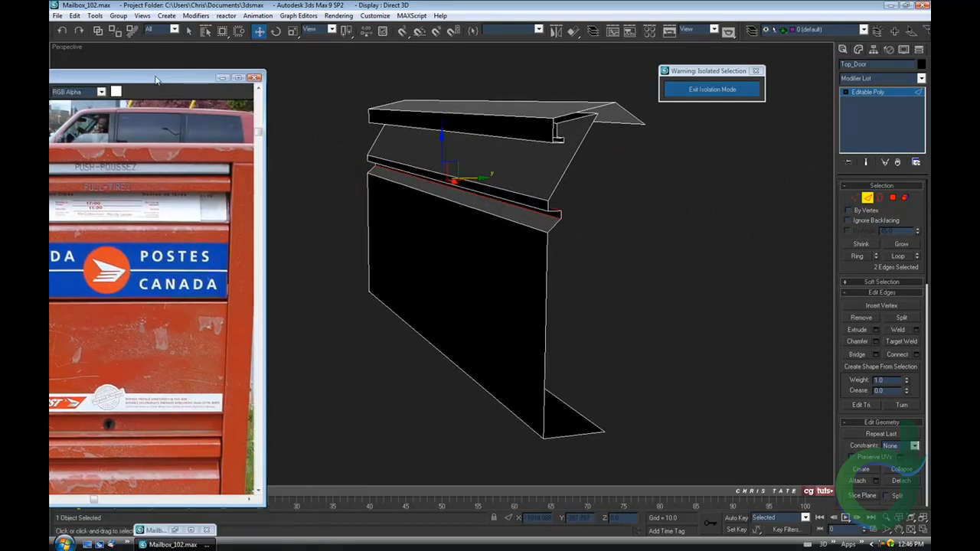
- Chamfer the long upper front edge of the top door's overhanging lip by 0.25
scroll(452, 252, "up", 4)
scroll(476, 246, "up", 5)
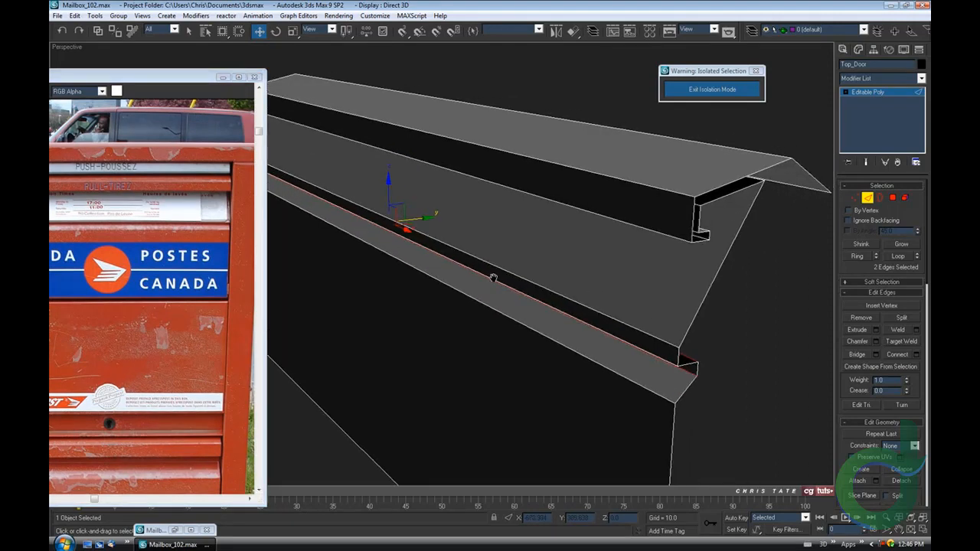
key("q")
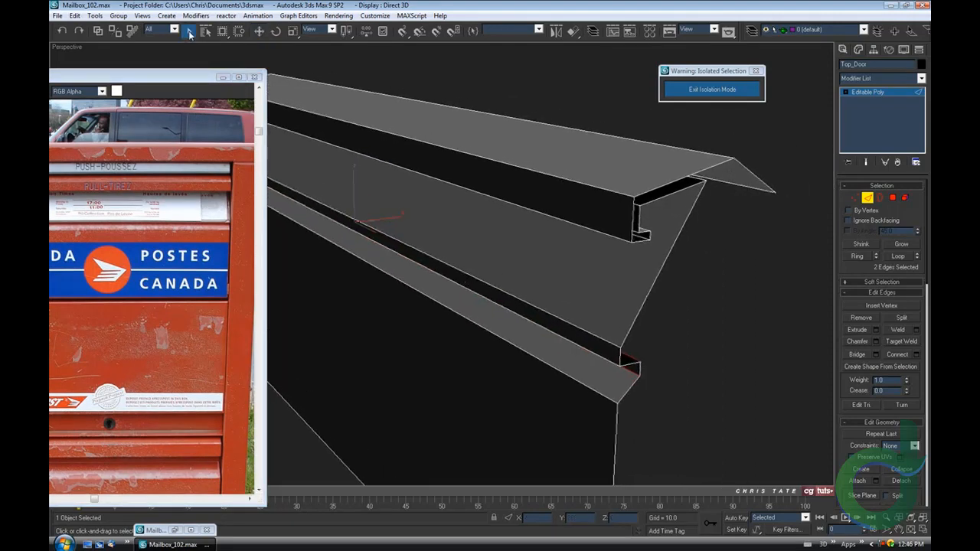
mouse_move(503, 272)
middle_mouse_down()
mouse_move(512, 281)
mouse_move(494, 277)
middle_mouse_up()
left_click(536, 177)
middle_click_drag(200, 187, 195, 194)
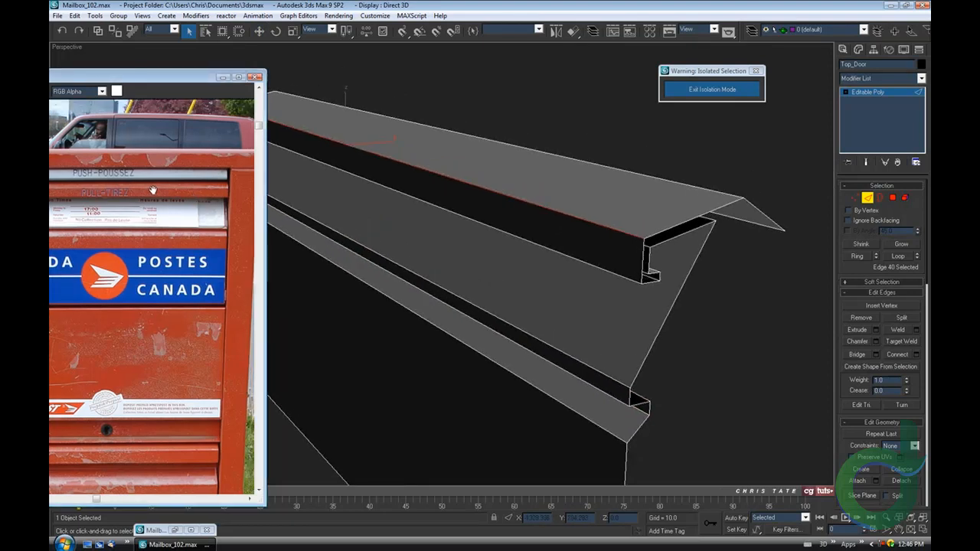
left_click(877, 341)
left_click_drag(699, 105, 699, 140)
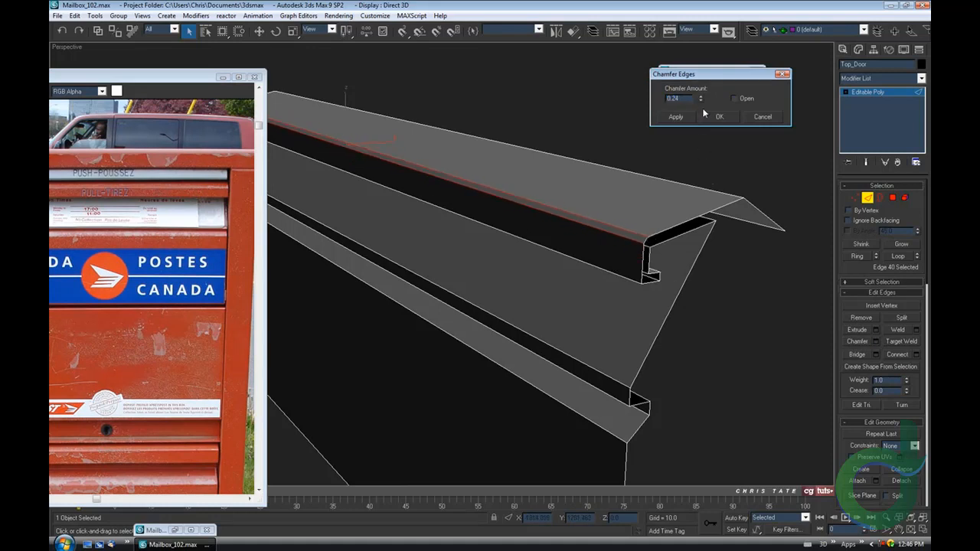
middle_click_drag(580, 274, 564, 265)
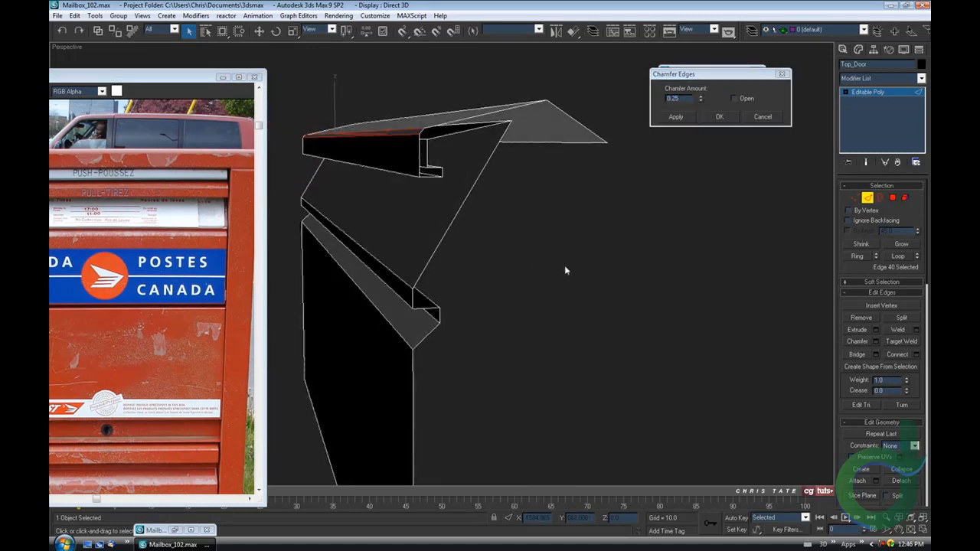
scroll(564, 265, "up", 4)
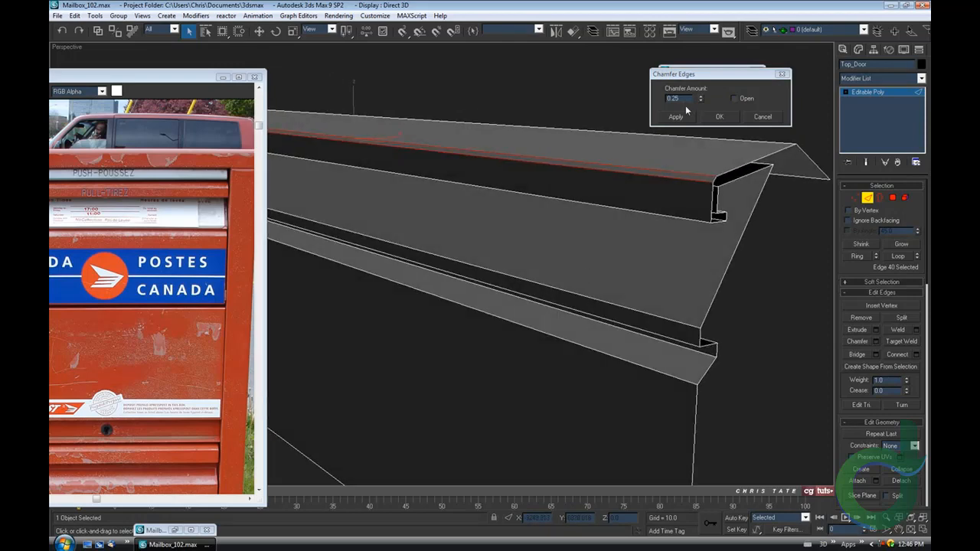
left_click(720, 118)
- Chamfer the long lower front edge of the door's overhanging lip by 0.15
key("alt+q")
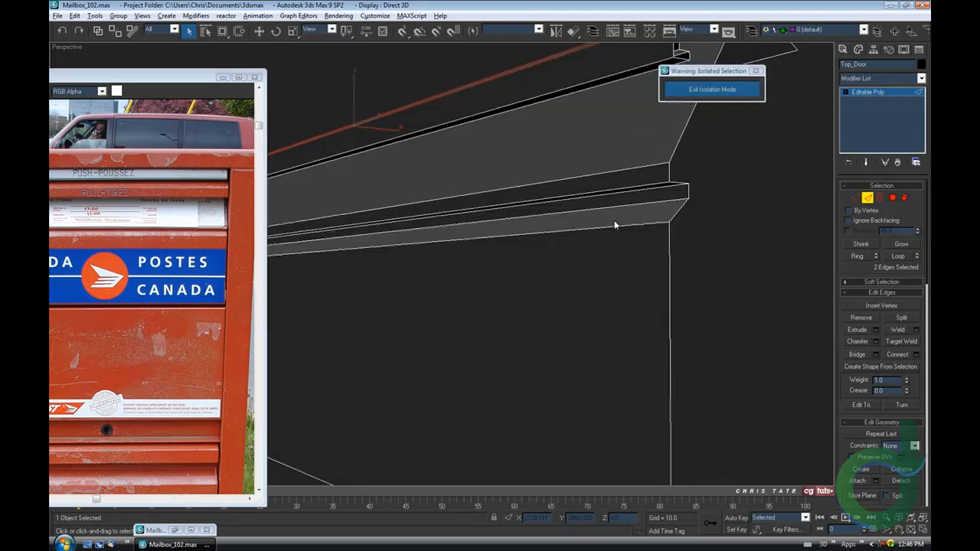
middle_click_drag(613, 224, 473, 223, "alt")
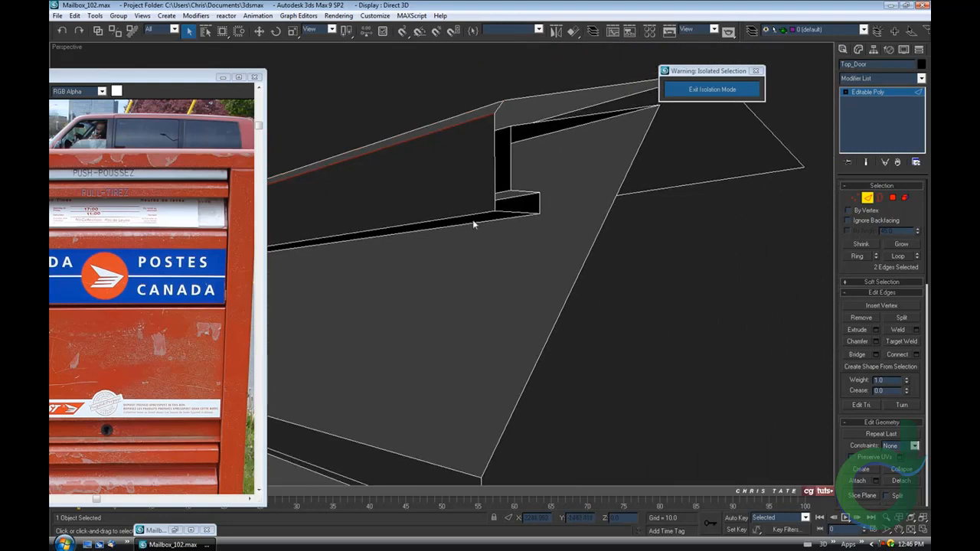
left_click(473, 214)
middle_click_drag(542, 279, 588, 269, "alt")
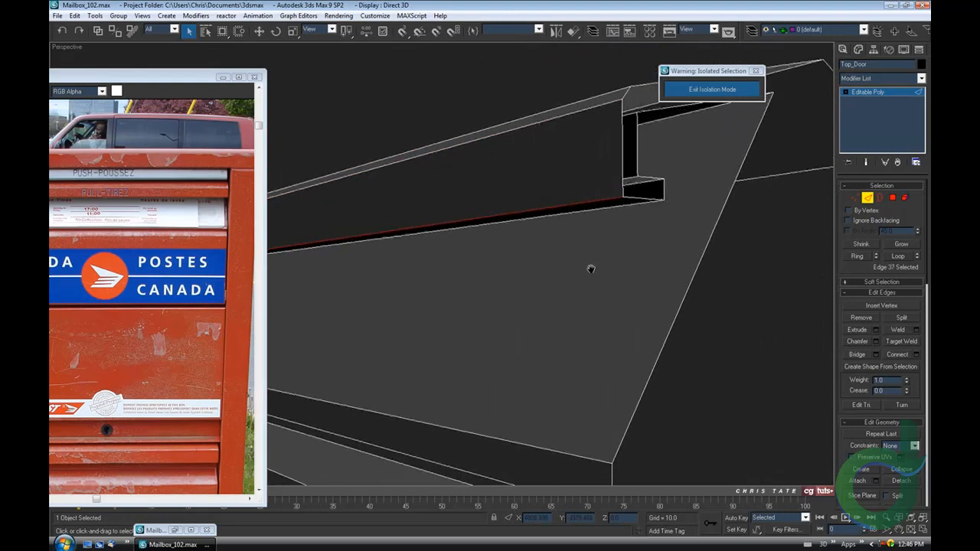
left_click(875, 342)
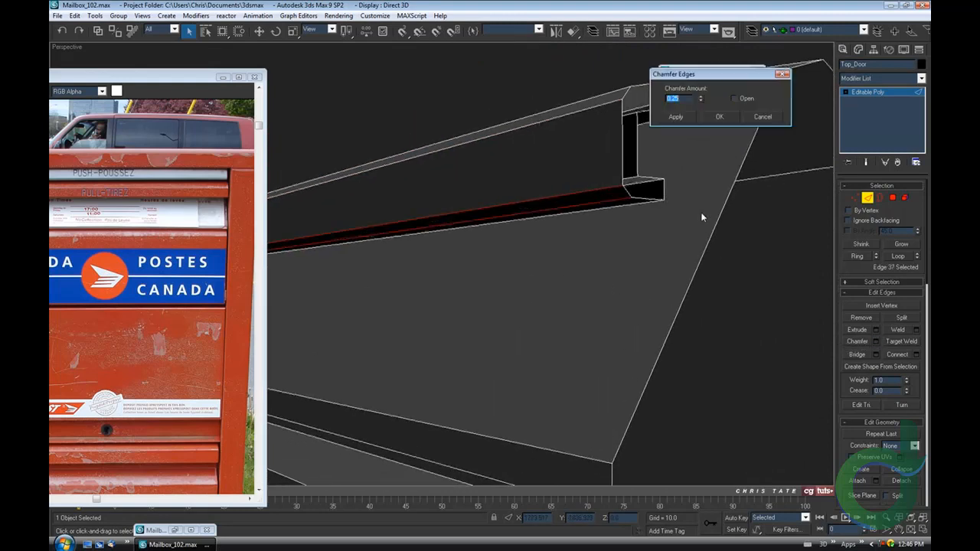
left_click_drag(701, 103, 702, 100)
middle_click_drag(629, 234, 598, 242, "alt")
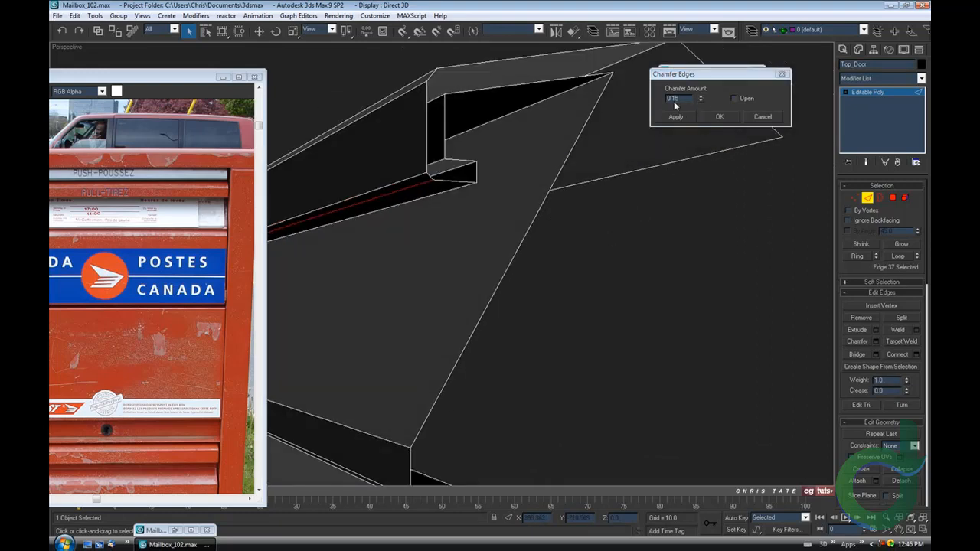
left_click(720, 116)
- Apply the blue 02 - Default material to the top door and close the Material Editor
middle_click_drag(650, 198, 587, 285, "alt")
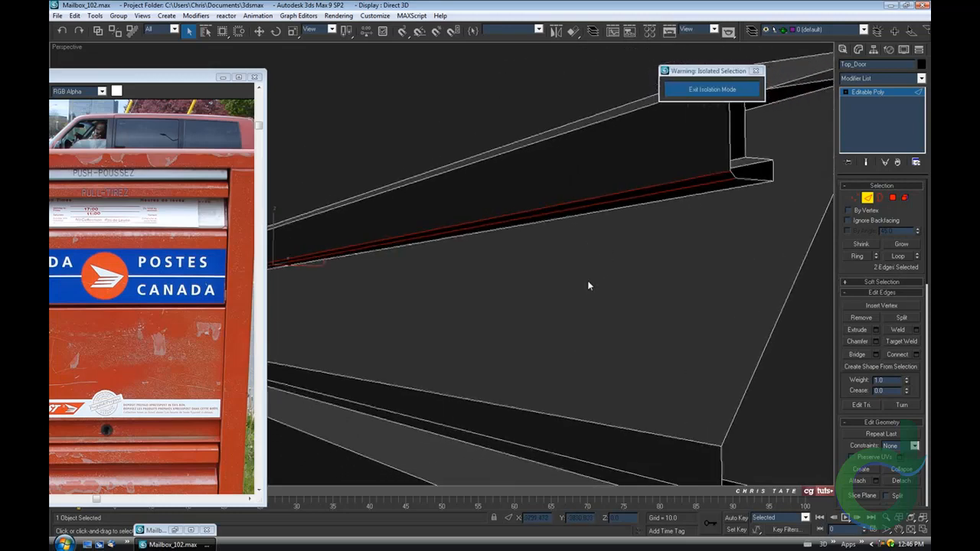
key("m")
left_click_drag(192, 88, 493, 218)
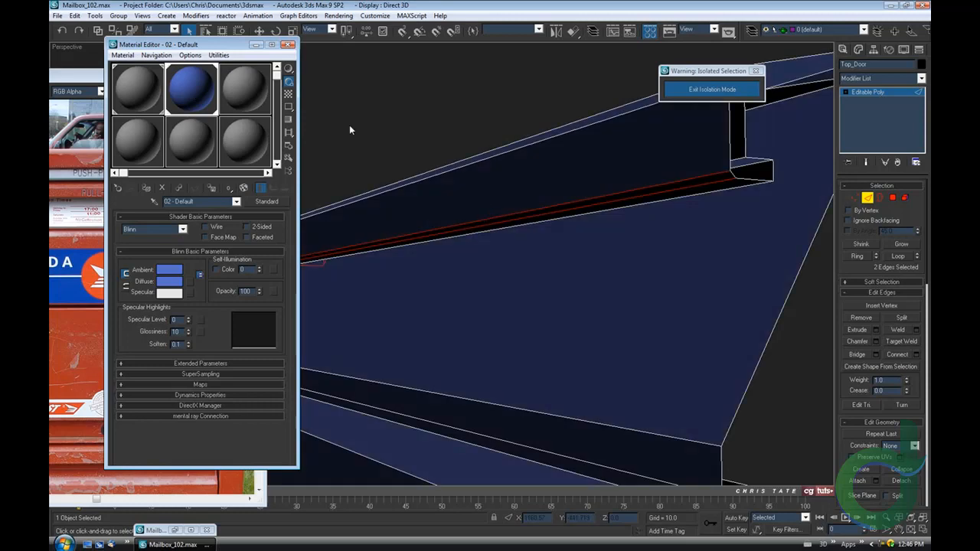
left_click(288, 44)
- Select the four long inner and back edges of the hooked lip and chamfer them by 0.06
middle_click_drag(576, 289, 458, 293, "alt")
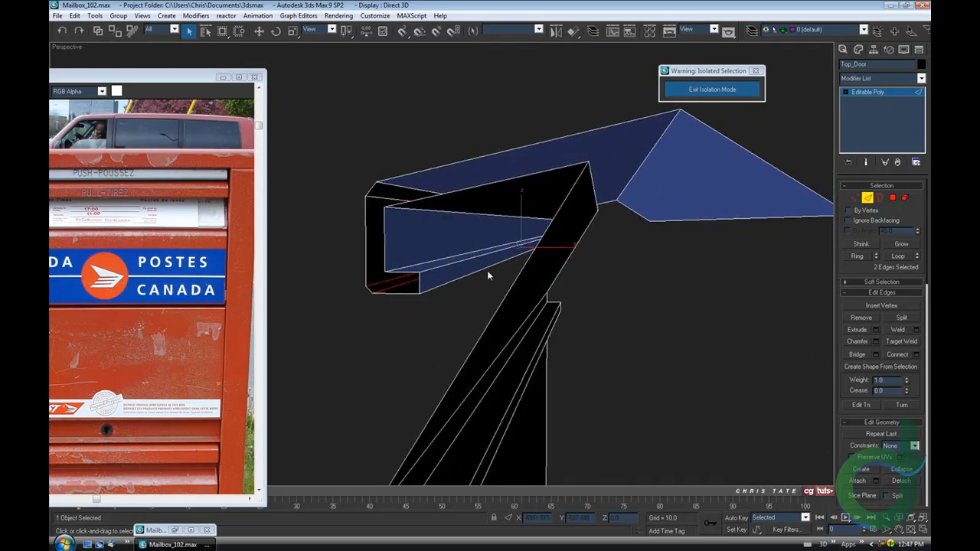
left_click(466, 276)
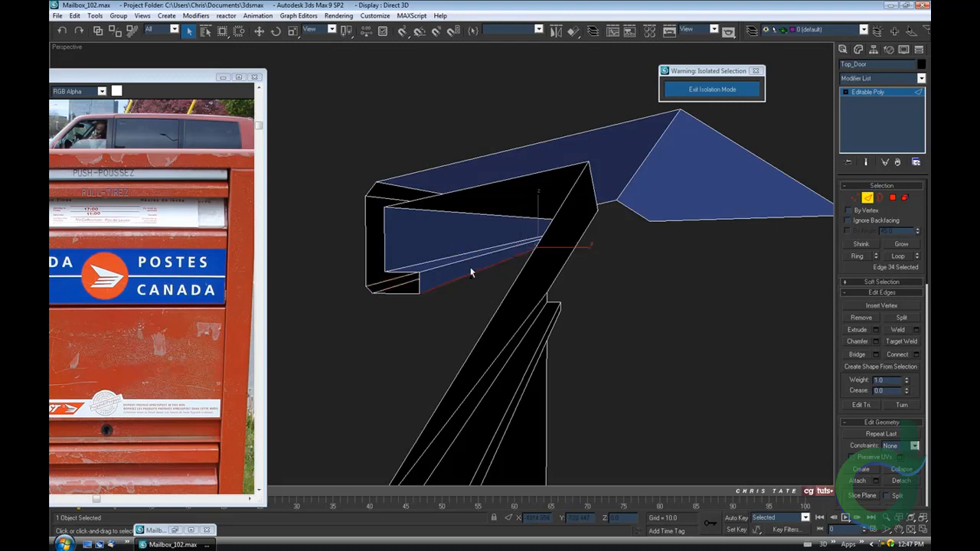
left_click(454, 260, "ctrl")
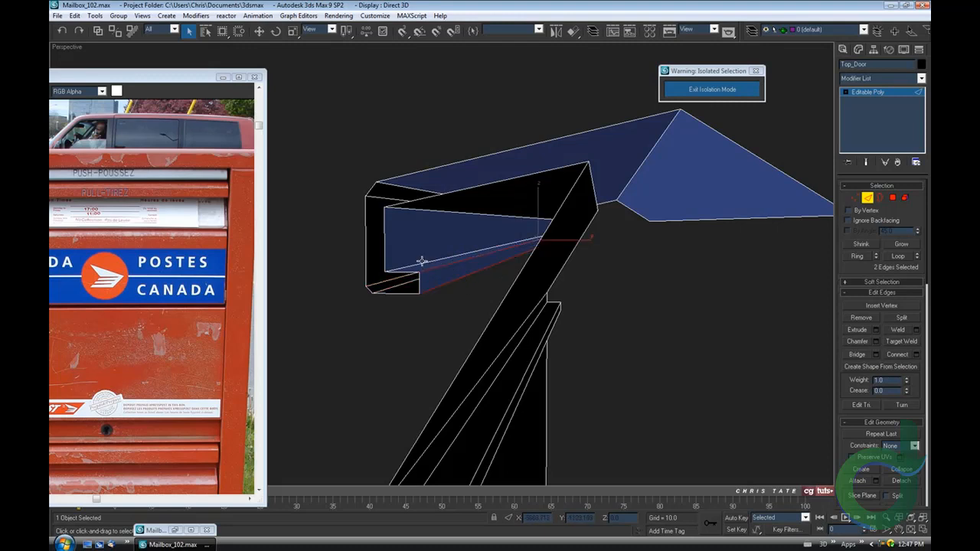
left_click(422, 264, "ctrl")
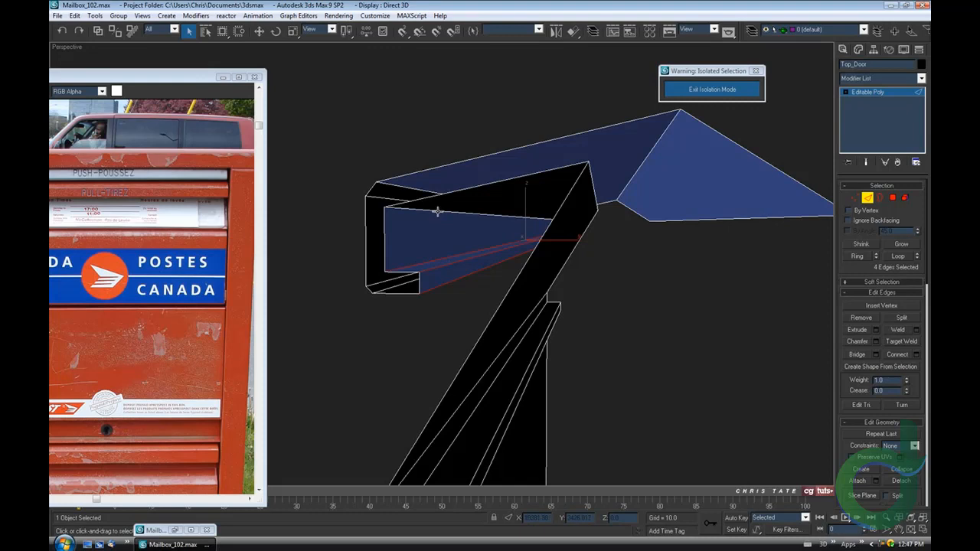
middle_click_drag(437, 211, 453, 250, "alt")
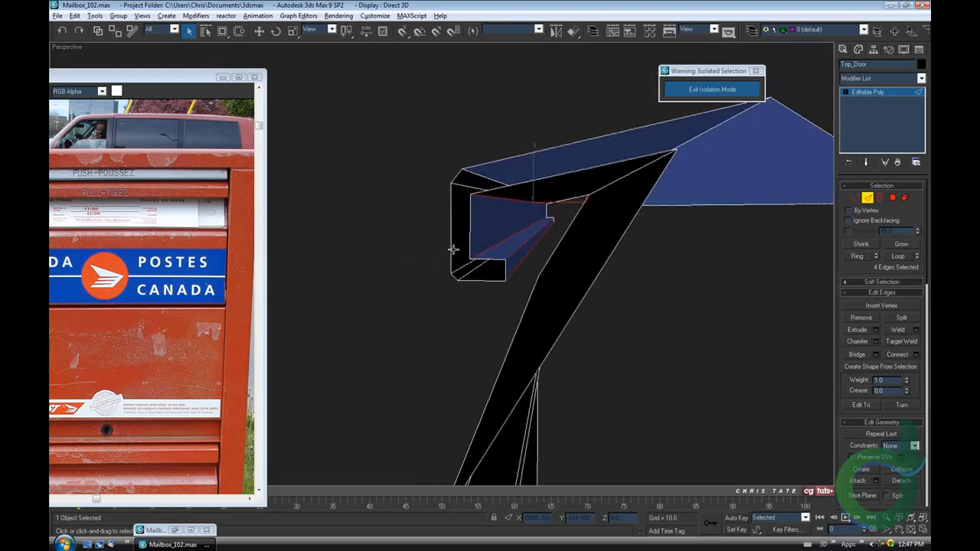
left_click(875, 341)
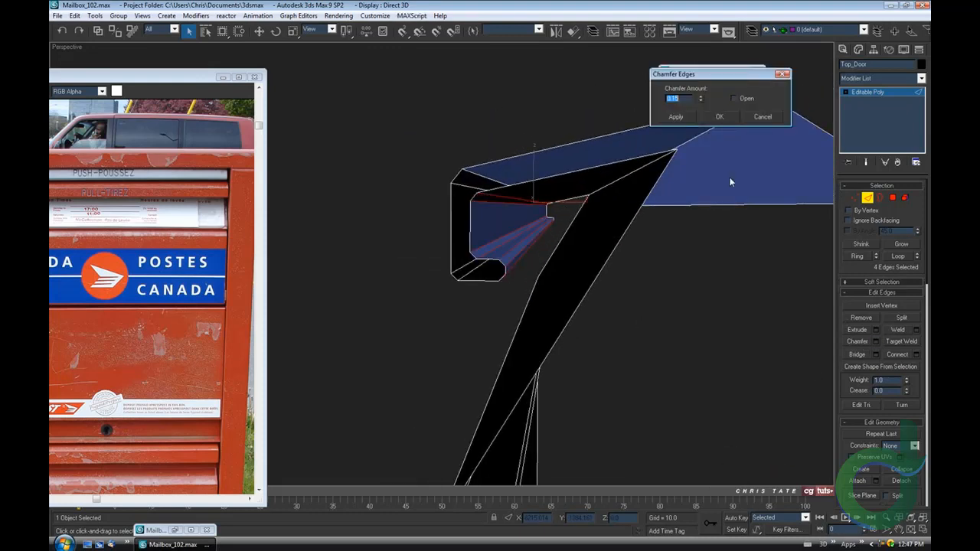
left_click_drag(700, 100, 700, 101)
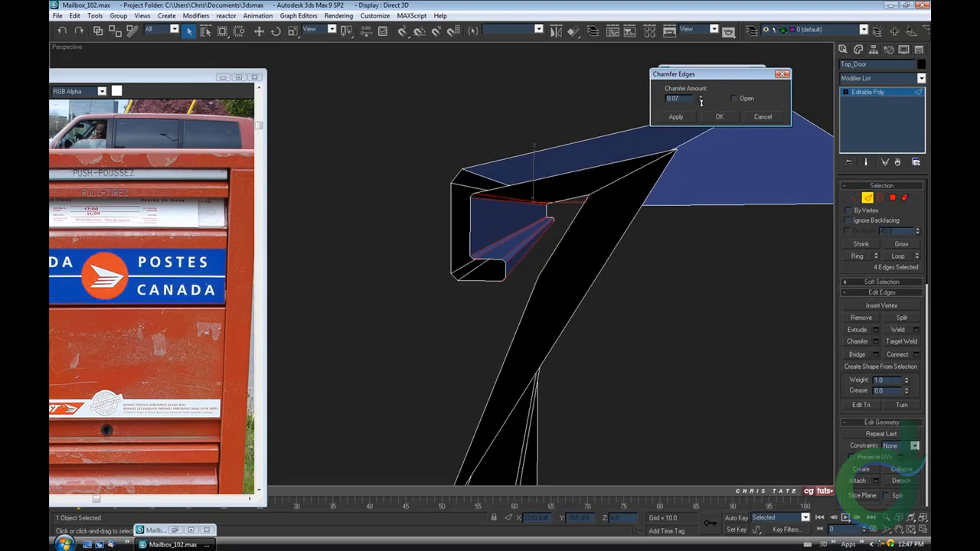
middle_click_drag(641, 239, 636, 242, "alt")
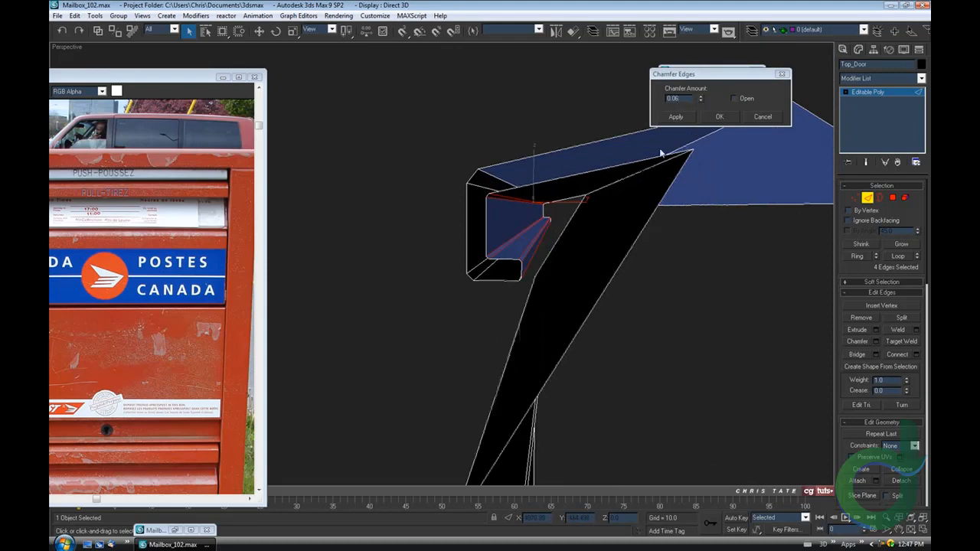
left_click(720, 117)
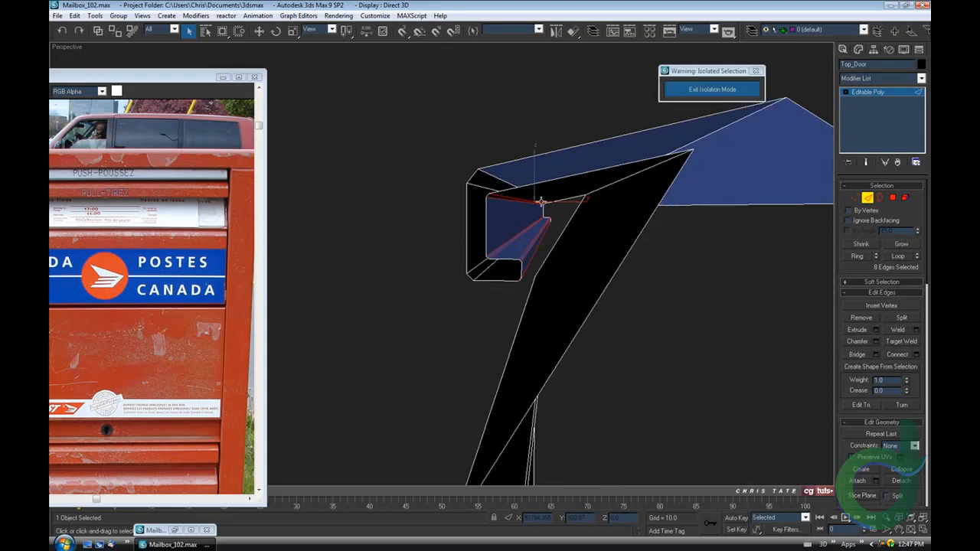
- Chamfer the long edge deep in the mail slot where its ceiling meets the sloped panel
middle_click_drag(634, 269, 551, 258, "alt")
left_click(507, 158)
left_click(875, 341)
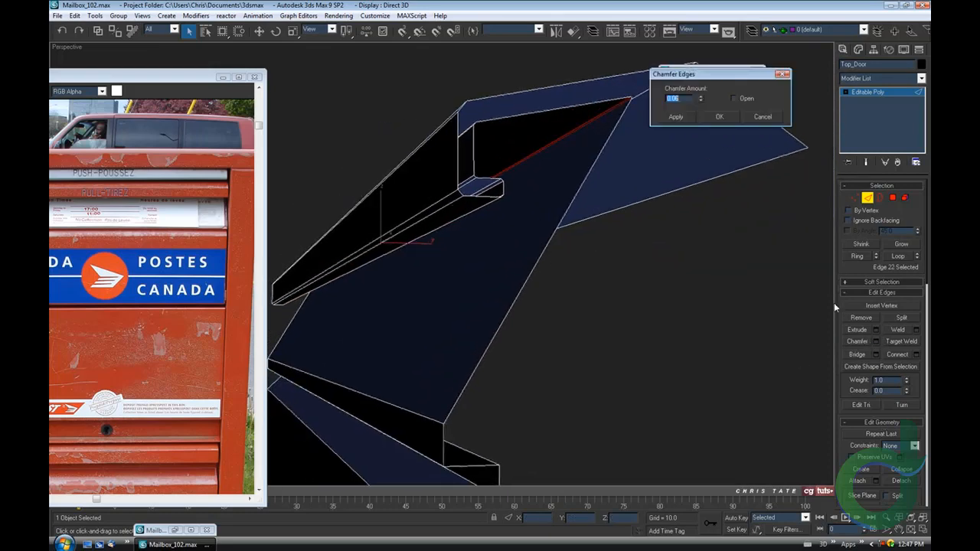
left_click(701, 95)
left_click(719, 120)
- Chamfer the two long edges of the narrow vertical band directly below the door's sloped panel by 0.15
middle_click_drag(602, 276, 663, 191, "alt")
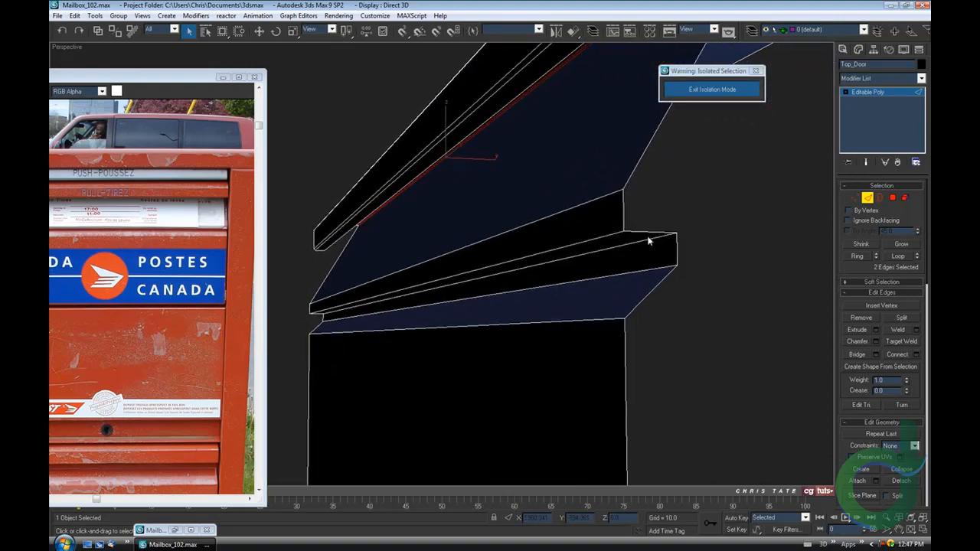
middle_click_drag(647, 241, 599, 251, "alt")
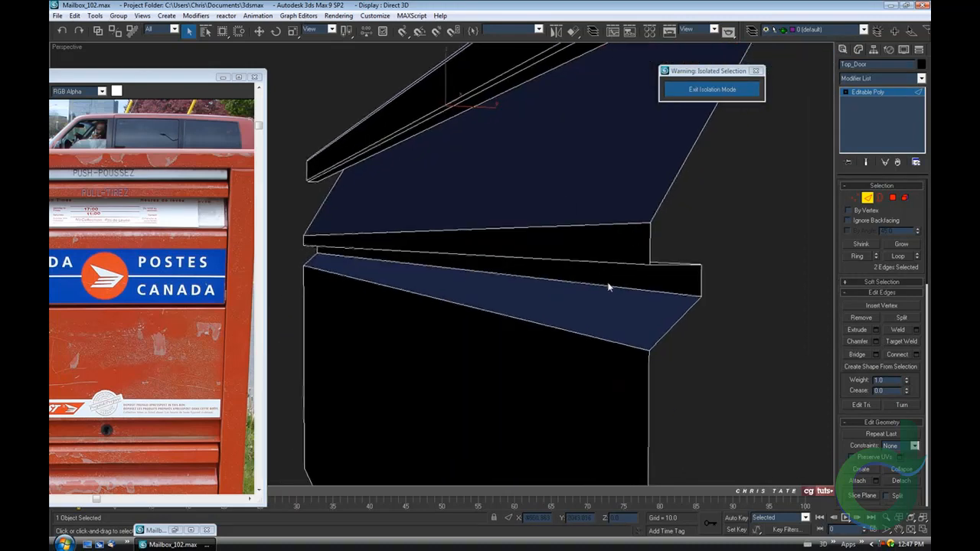
middle_click_drag(589, 304, 593, 295, "alt")
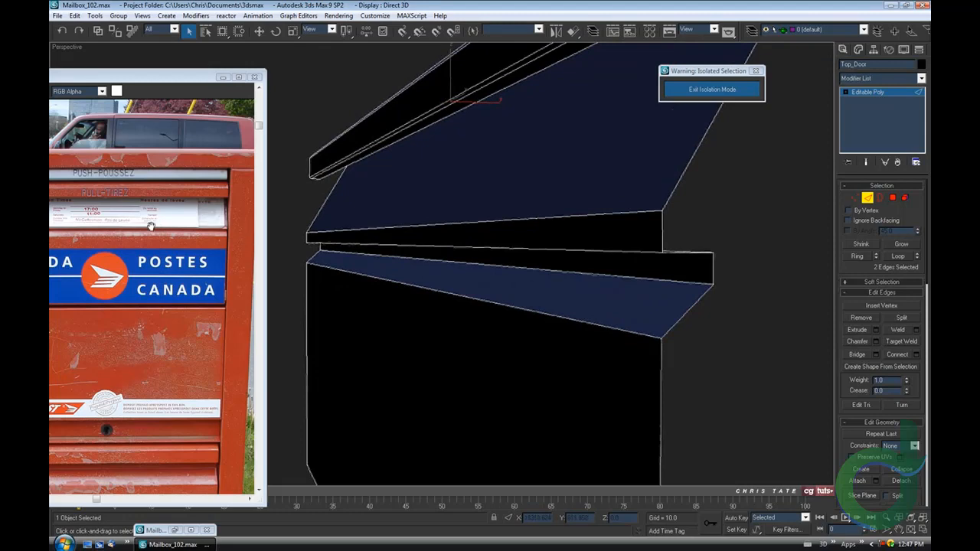
left_click(611, 213)
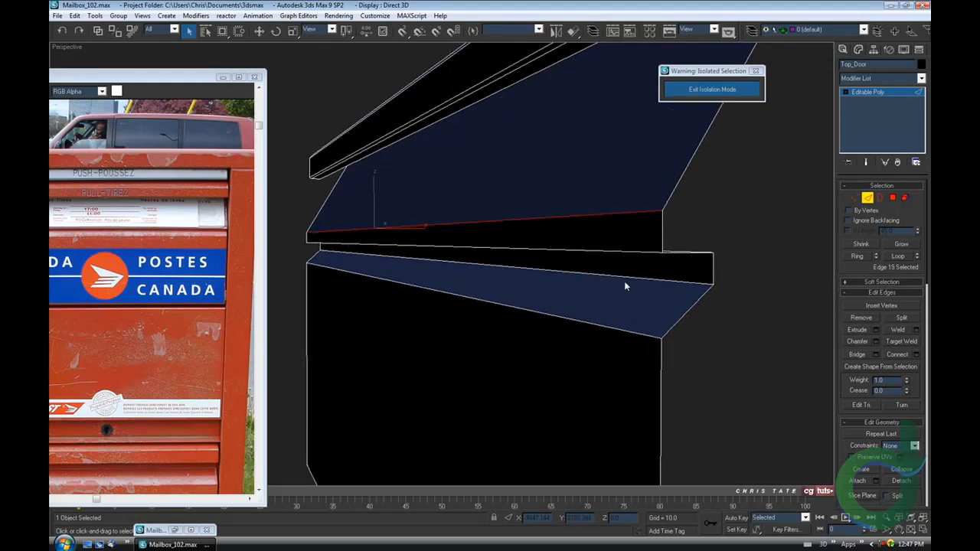
middle_click_drag(624, 282, 575, 274)
scroll(593, 255, "up", 1)
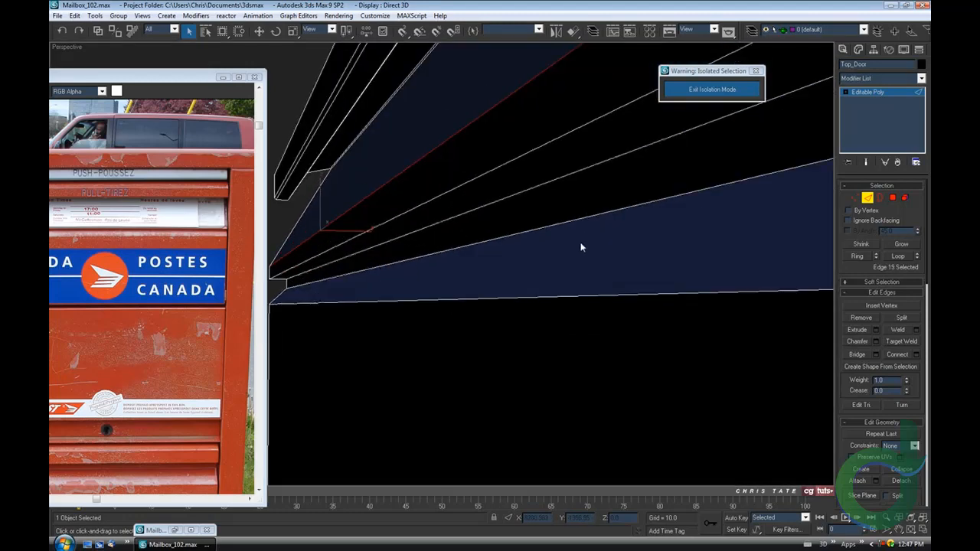
scroll(581, 247, "down", 3)
left_click(577, 185, "ctrl")
middle_click_drag(577, 210, 589, 256, "alt")
scroll(576, 202, "down", 3)
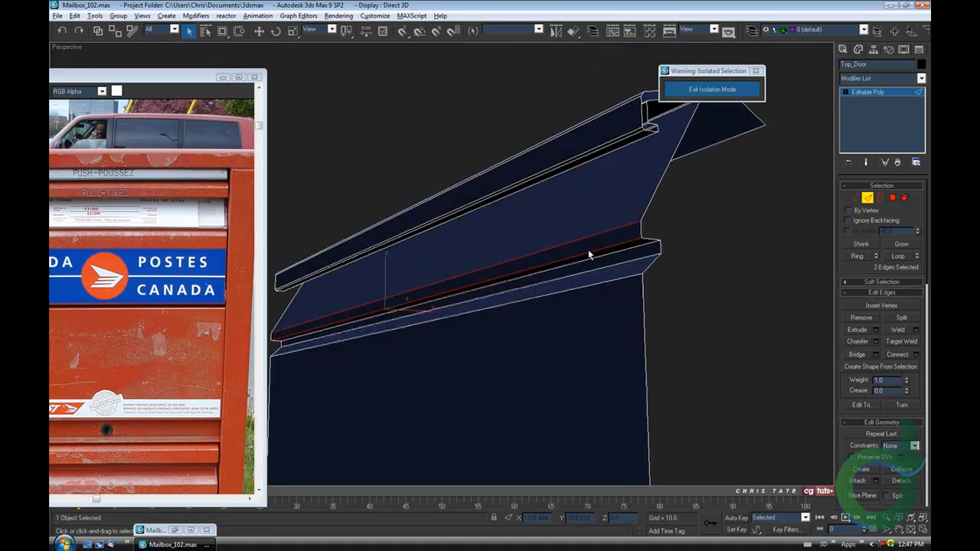
left_click(876, 341)
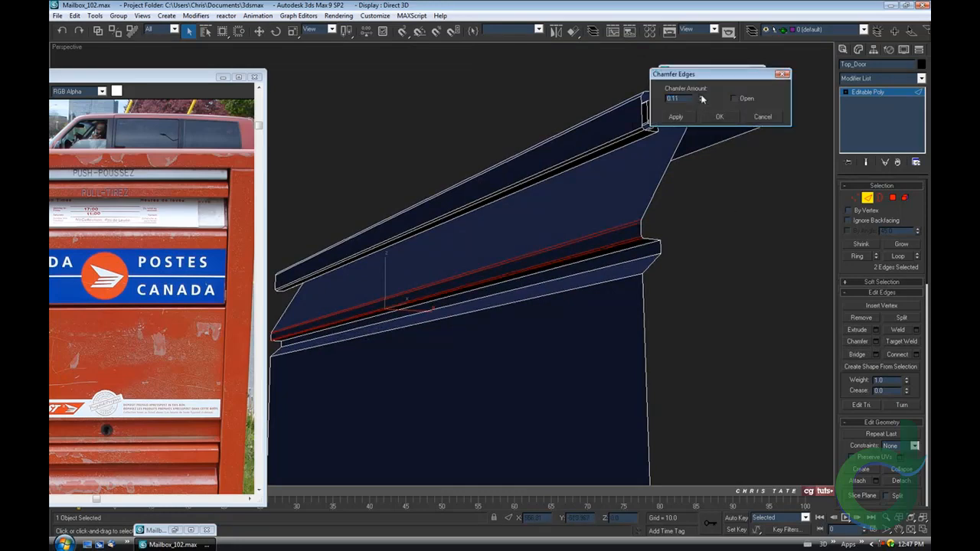
middle_click_drag(645, 239, 660, 268, "alt")
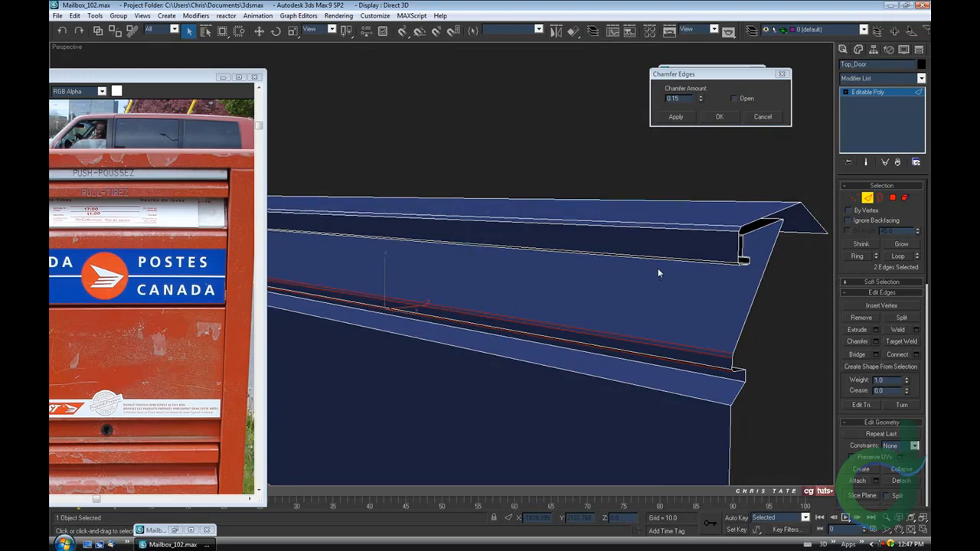
scroll(657, 268, "down", 5)
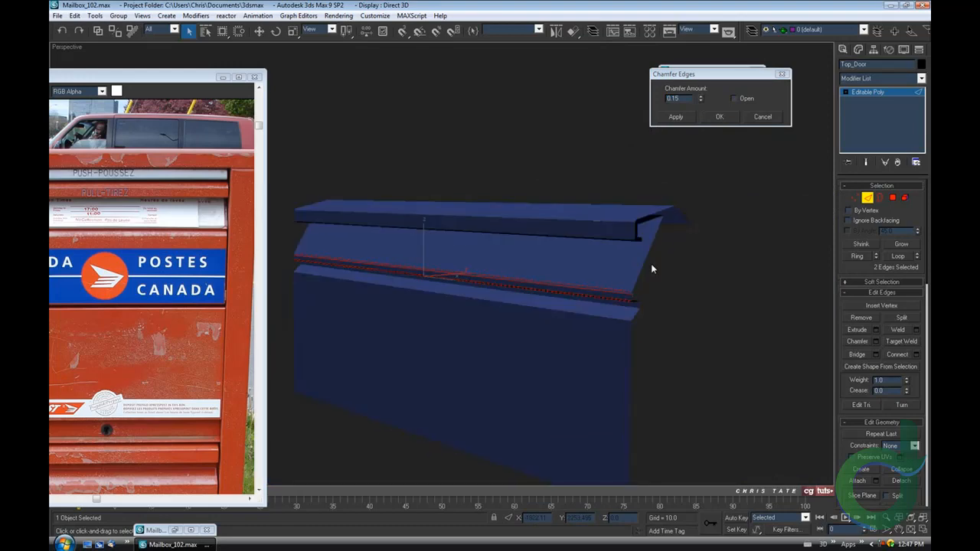
middle_click_drag(612, 289, 673, 196, "alt")
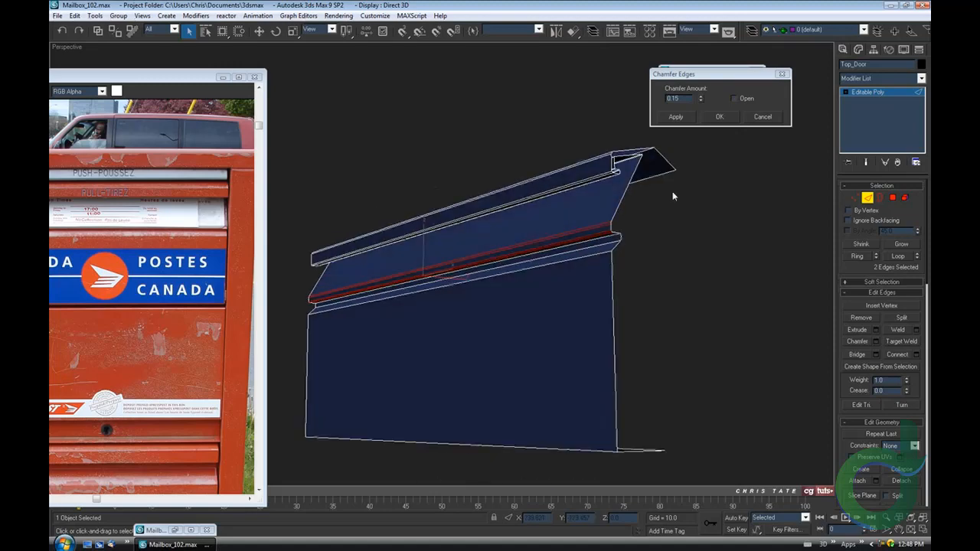
left_click(719, 118)
- Select the three long edges of the protruding ridge above the door's flat front panel and open their chamfer settings
middle_click_drag(589, 305, 502, 273, "alt")
scroll(560, 256, "up", 5)
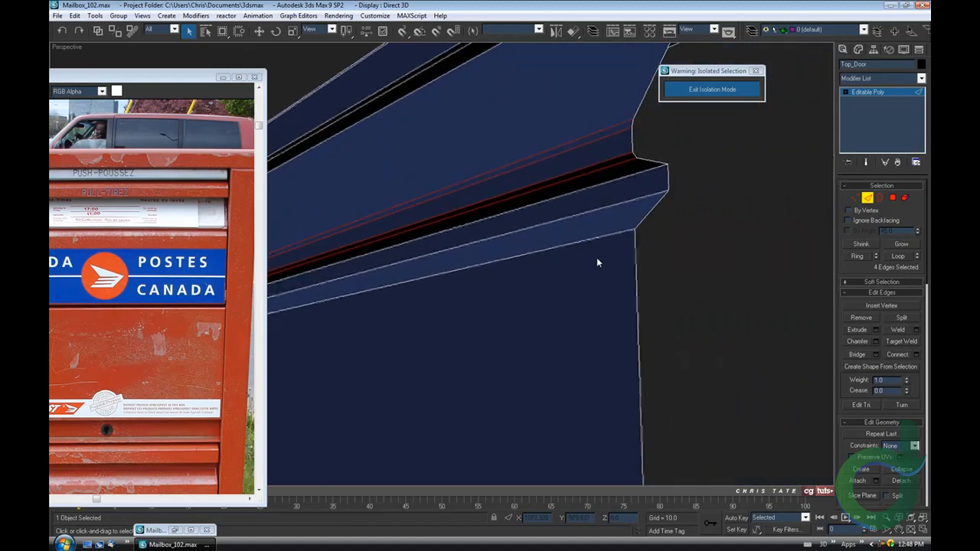
left_click(628, 196)
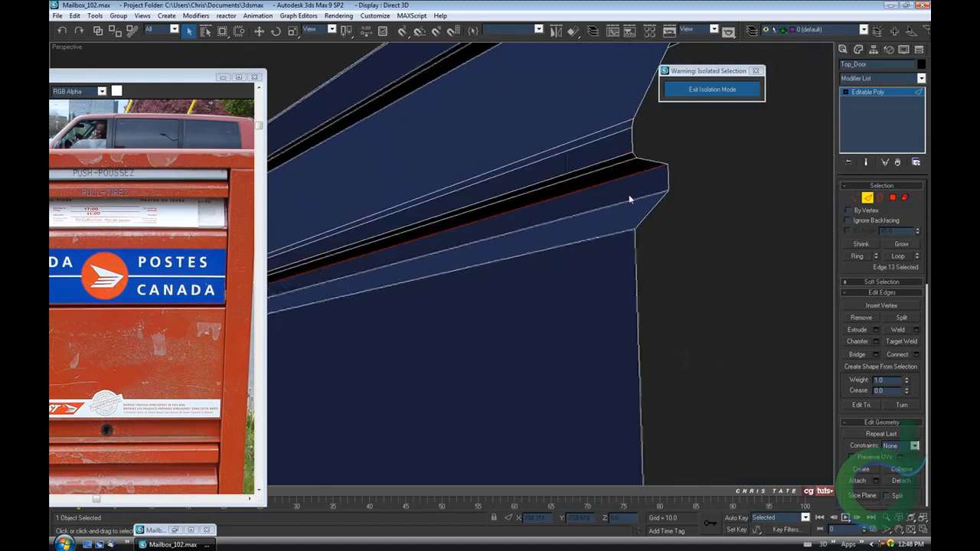
left_click(629, 198)
left_click(584, 241, "ctrl")
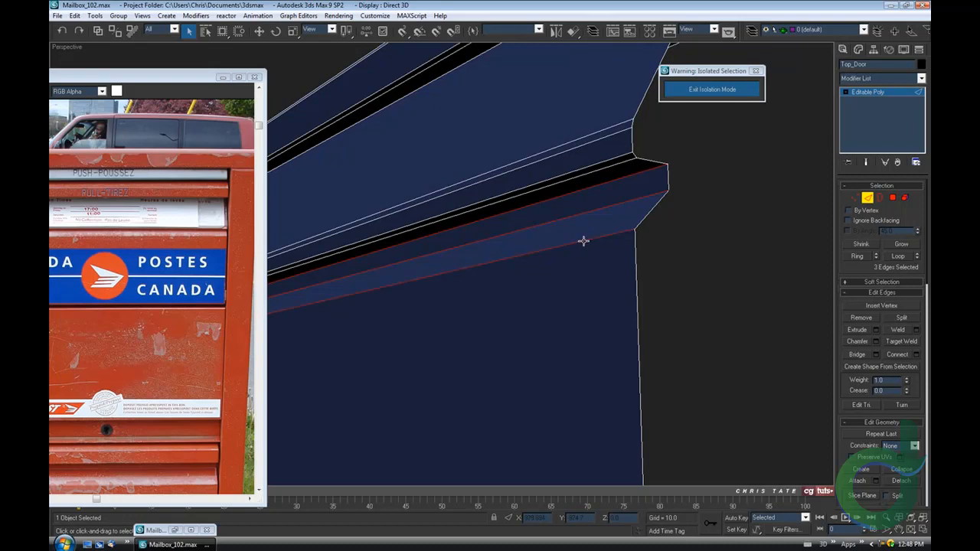
middle_click_drag(604, 282, 634, 277)
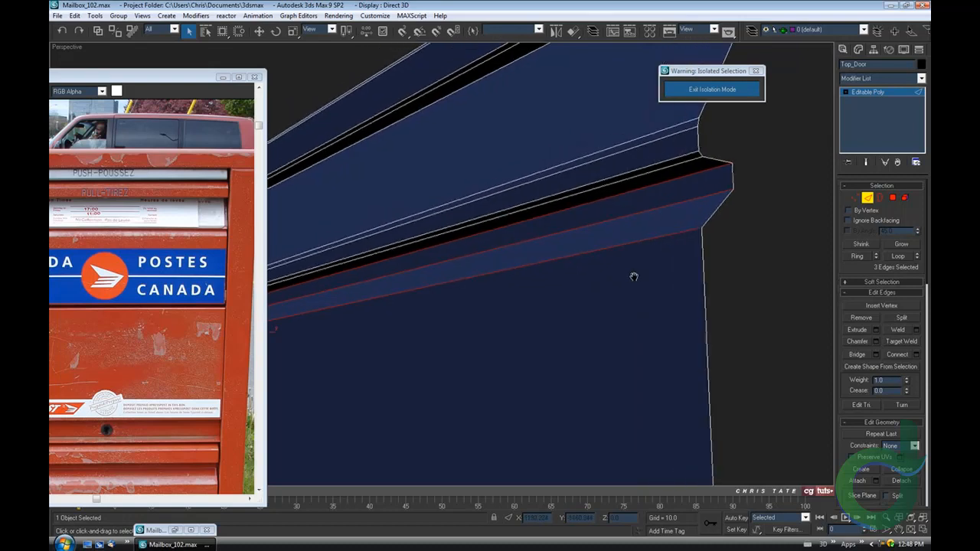
left_click(876, 340)
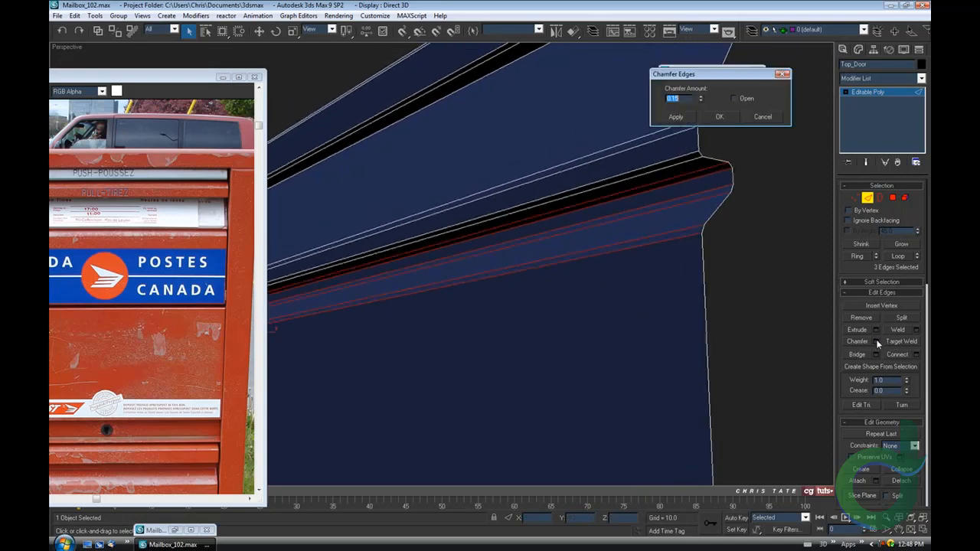
- Chamfer the three selected edges along the top door's lower groove by 0.12
left_click(699, 101)
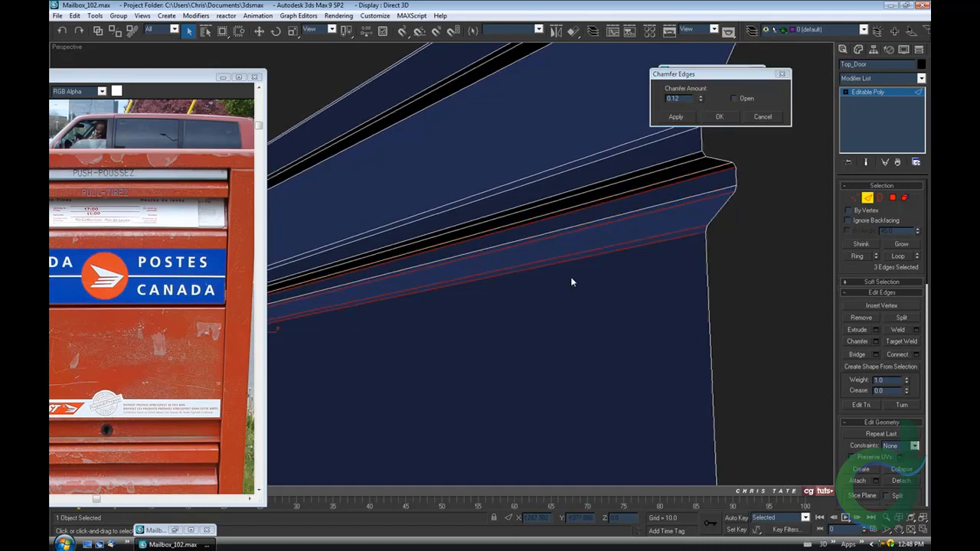
scroll(570, 277, "down", 4)
mouse_move(562, 258)
middle_mouse_down("alt")
mouse_move(601, 302)
mouse_move(660, 261)
mouse_move(706, 195)
middle_mouse_up("alt")
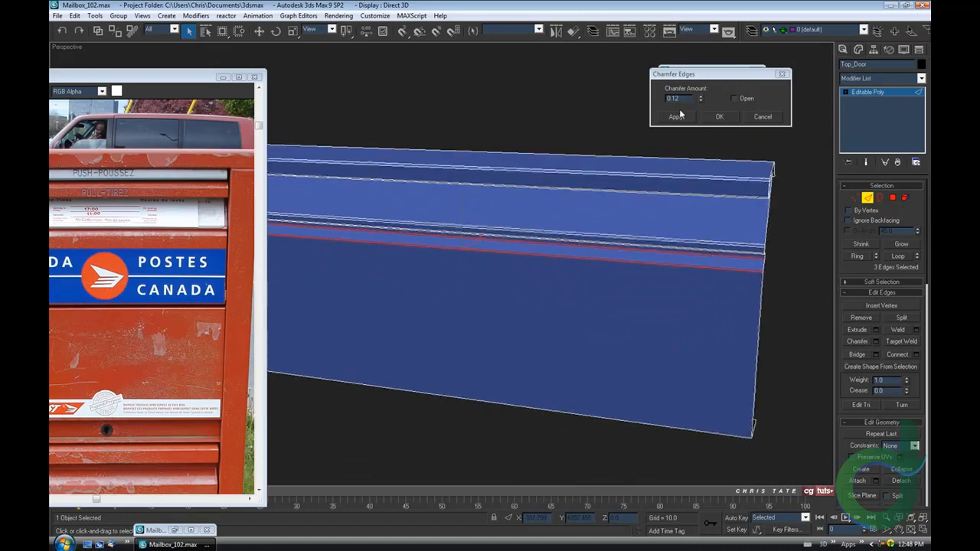
left_click(719, 116)
- Select the bottom front edge of the top door and chamfer it by 0.3, checking the reference photo
middle_click_drag(617, 337, 650, 355, "alt")
left_click(558, 324)
left_click(237, 322)
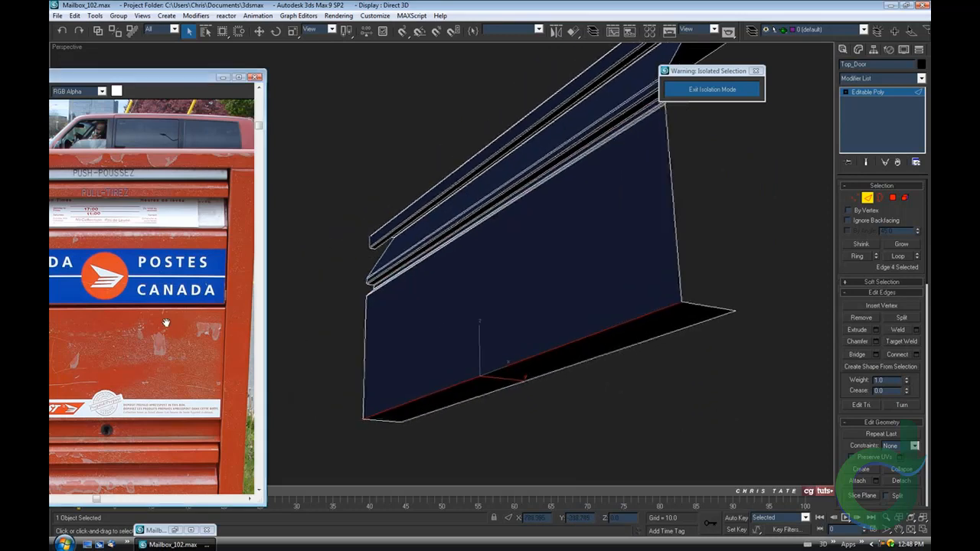
scroll(209, 289, "down", 1)
scroll(143, 297, "up", 2)
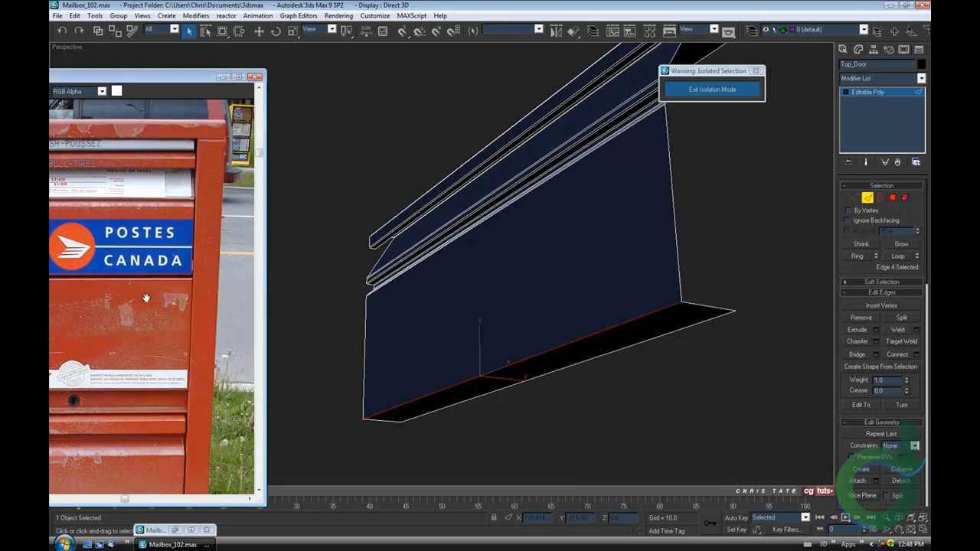
middle_click_drag(742, 389, 697, 329, "alt")
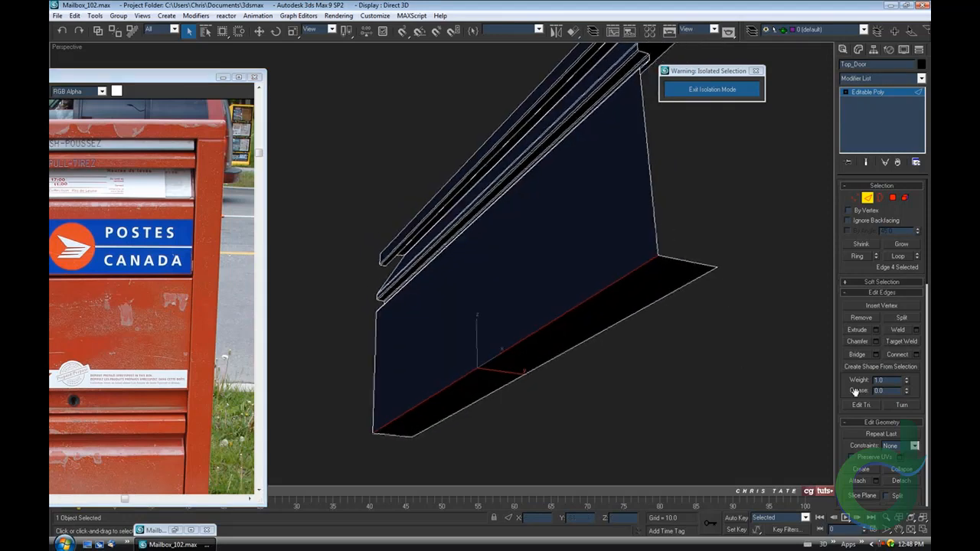
left_click(871, 342)
middle_click_drag(627, 428, 706, 174, "alt")
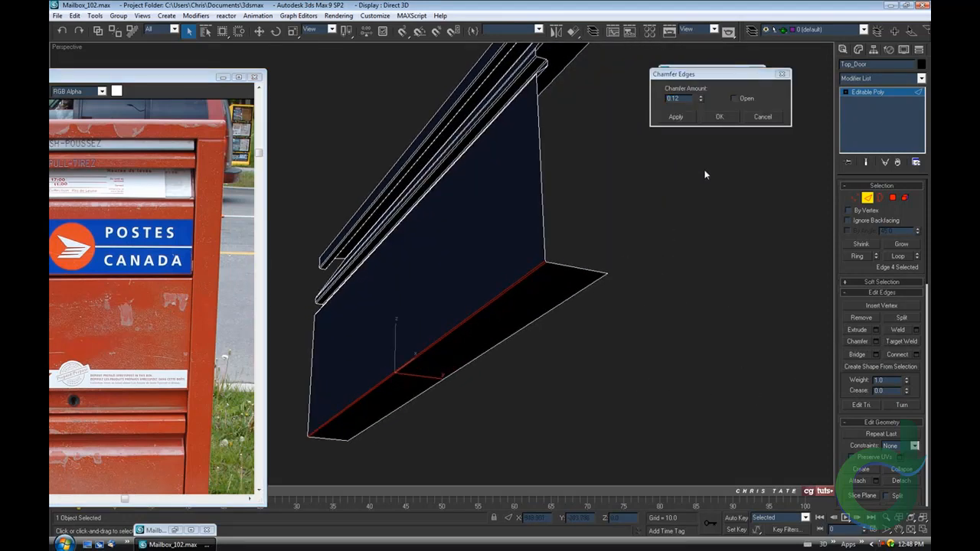
left_click_drag(700, 99, 698, 98)
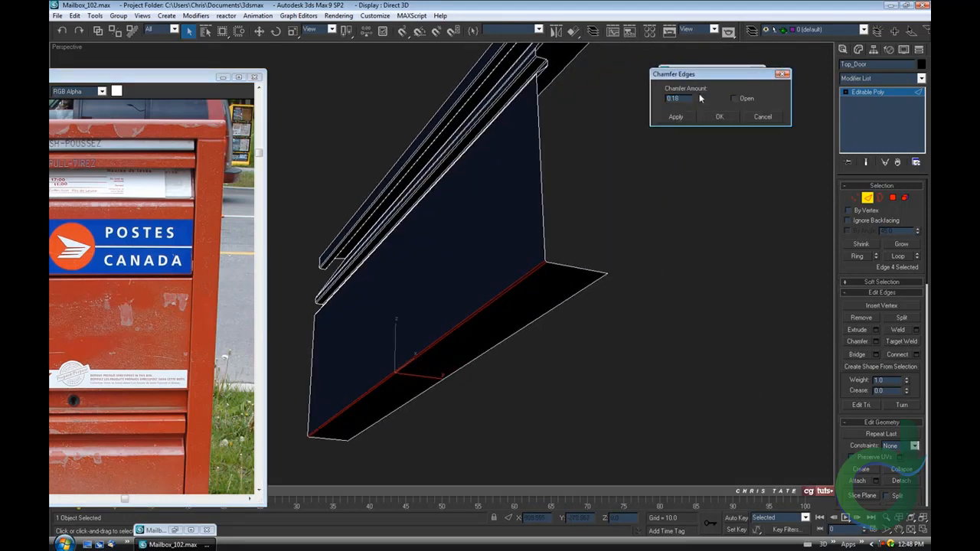
middle_click_drag(608, 226, 632, 222, "alt")
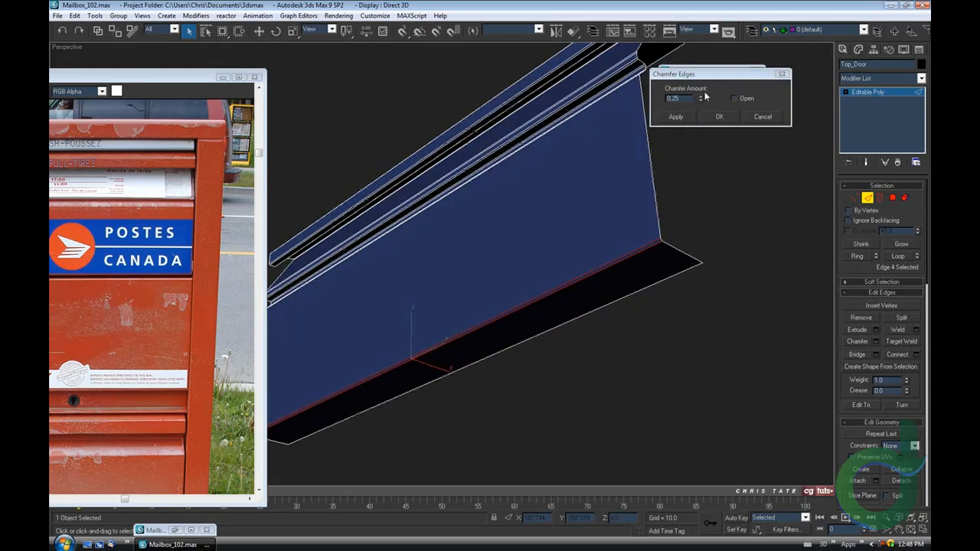
left_click_drag(701, 97, 702, 99)
middle_click_drag(654, 225, 640, 260, "alt")
left_click(675, 117)
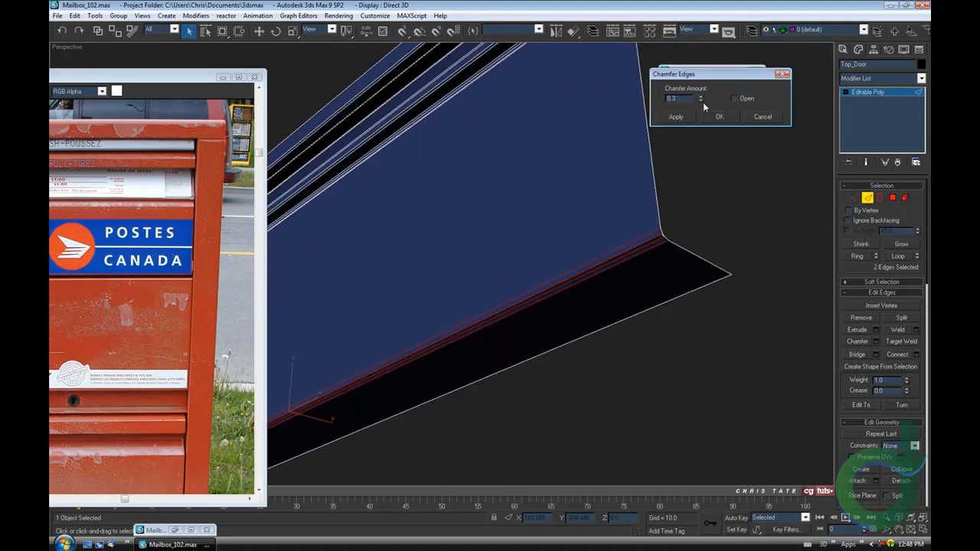
- Chamfer the two resulting bottom edges of the top door again by 0.11
left_click_drag(703, 102, 702, 111)
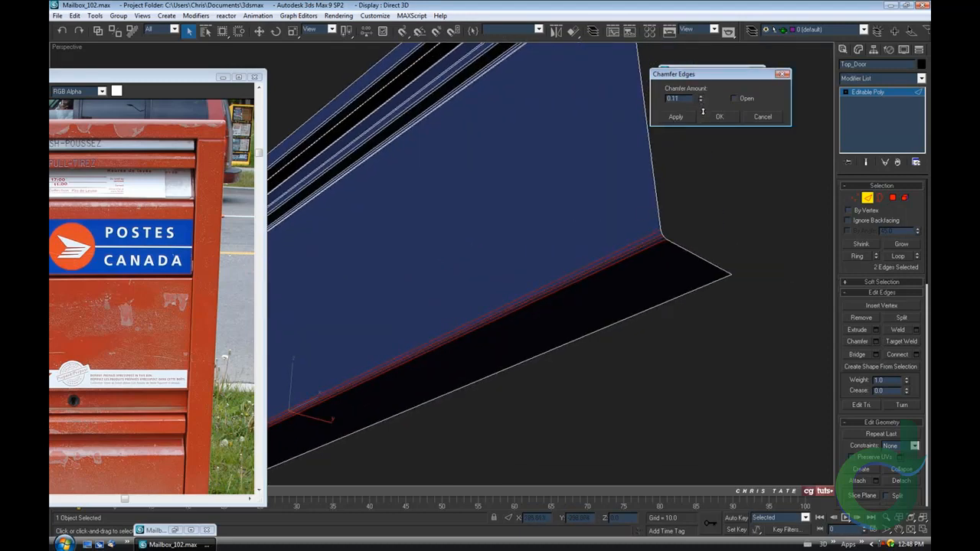
middle_click_drag(666, 170, 571, 267, "alt")
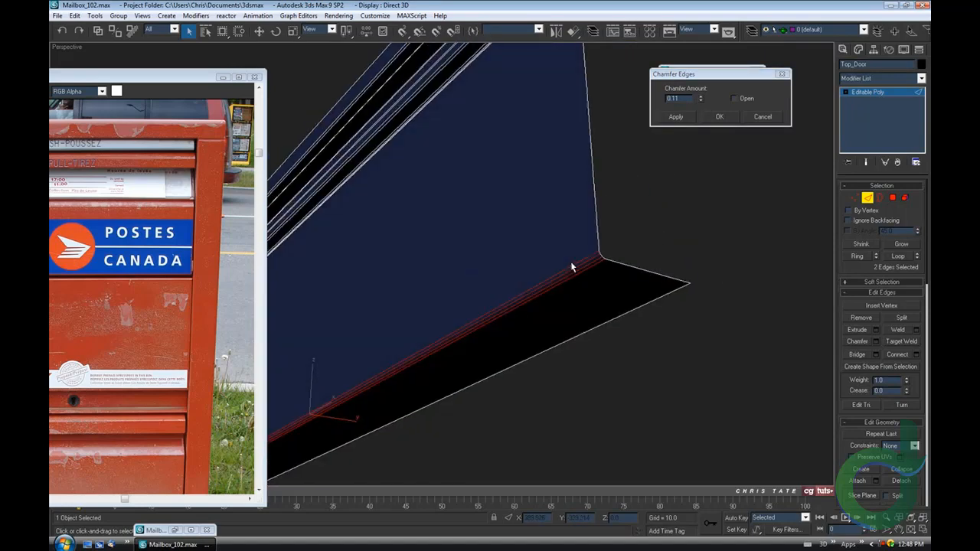
left_click(718, 118)
- Leave edge editing on the top door and exit isolation mode to show the whole mailbox
scroll(621, 273, "down", 4)
middle_click_drag(590, 276, 663, 356)
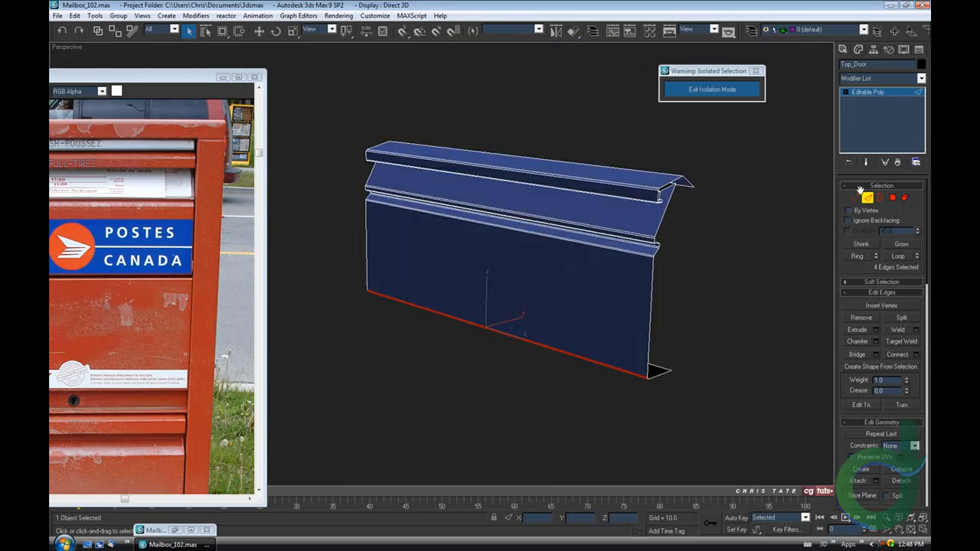
left_click(867, 198)
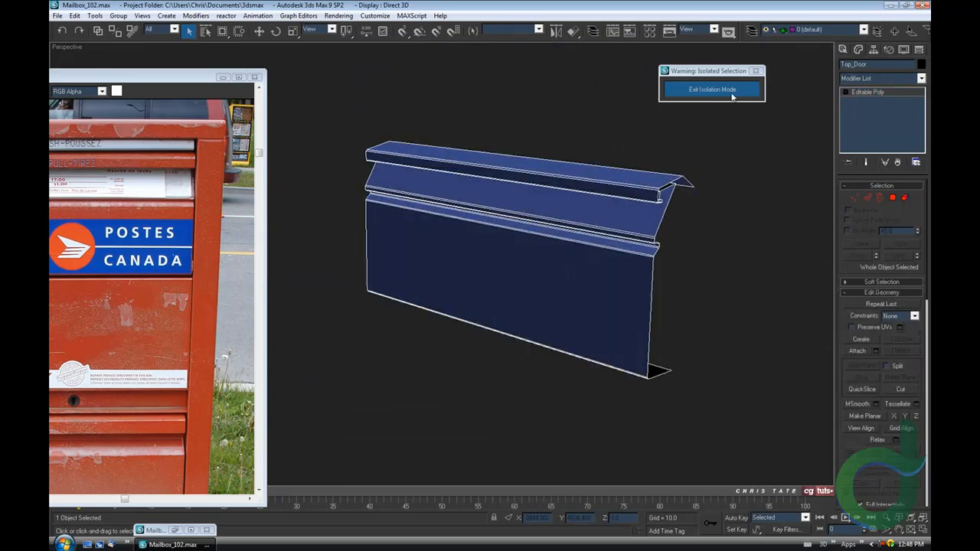
left_click(732, 96)
- Examine how the top door sits in the mailbox frame from both sides
middle_click_drag(574, 343, 580, 341)
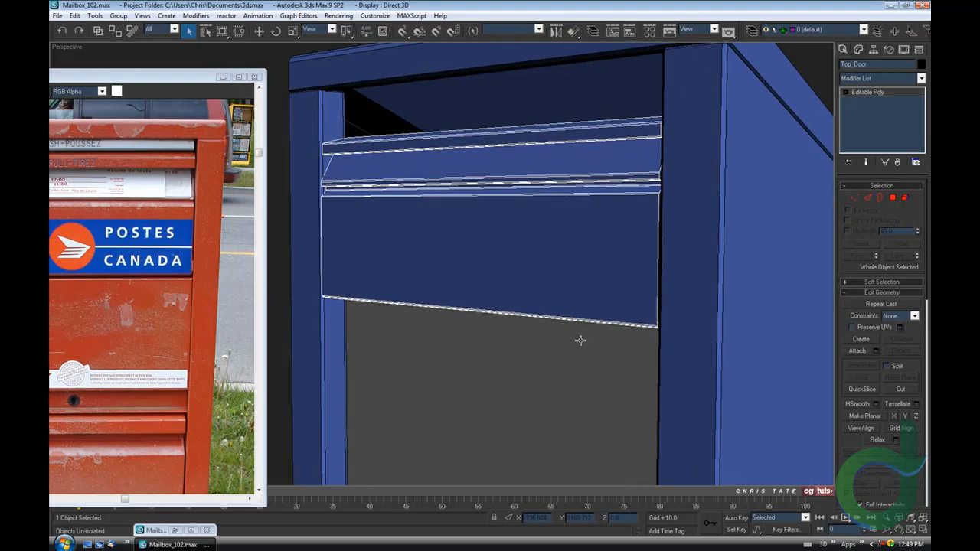
scroll(580, 341, "up", 3)
scroll(581, 338, "down", 1)
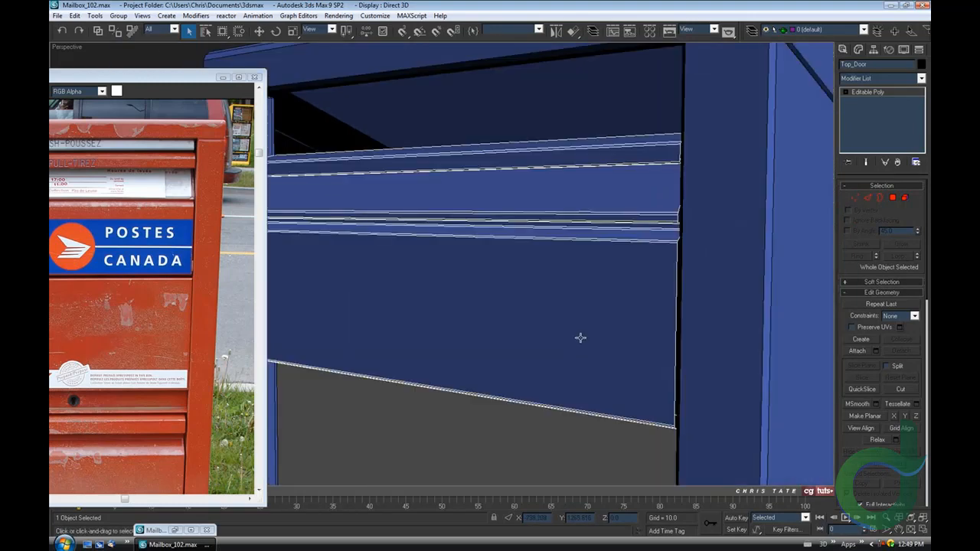
scroll(580, 337, "down", 4)
left_click(705, 166)
middle_click_drag(621, 287, 560, 214, "alt")
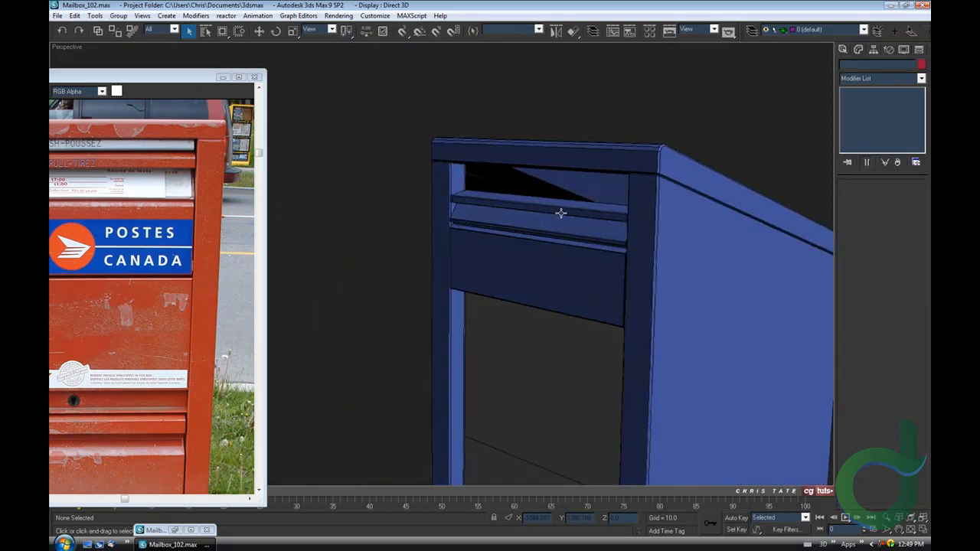
middle_click_drag(521, 290, 512, 186, "alt")
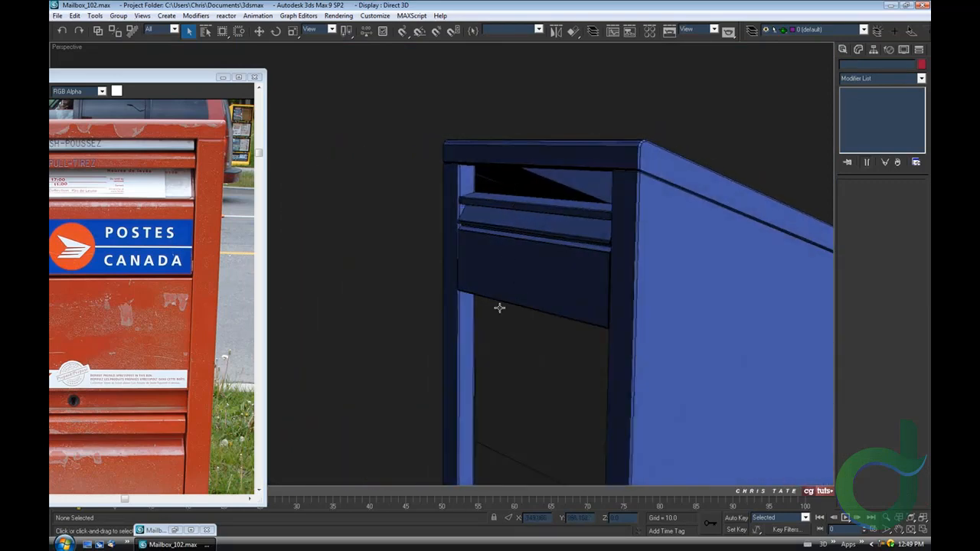
middle_click_drag(499, 308, 638, 287, "alt")
- Reselect the top door, move the reference photo aside and show the Left view at full size
left_click(587, 230)
middle_click_drag(586, 230, 681, 355, "alt")
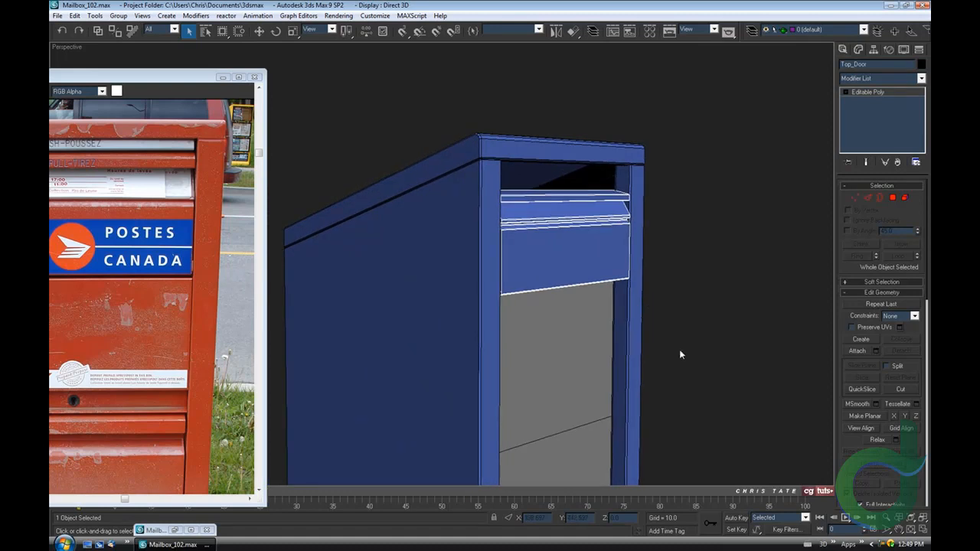
left_click_drag(205, 79, 73, 80)
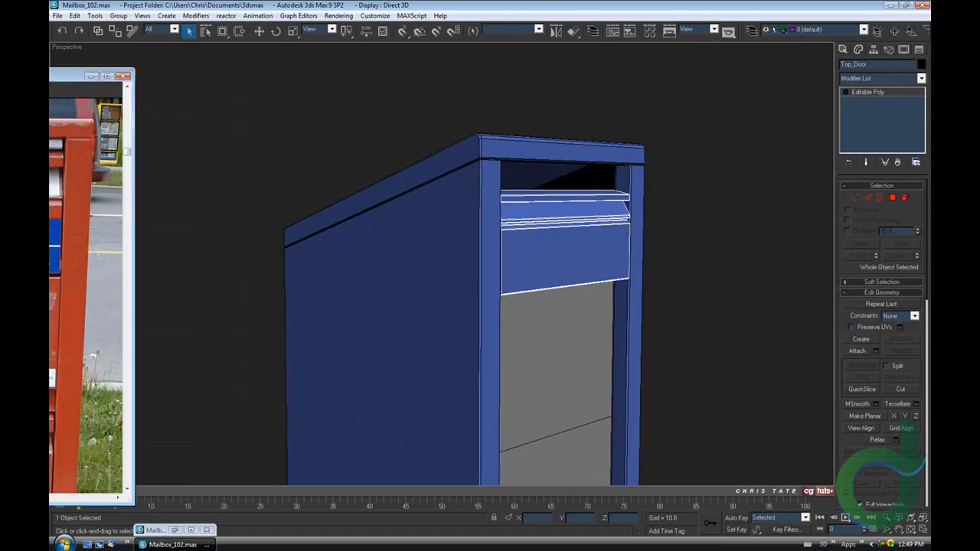
left_click(922, 529)
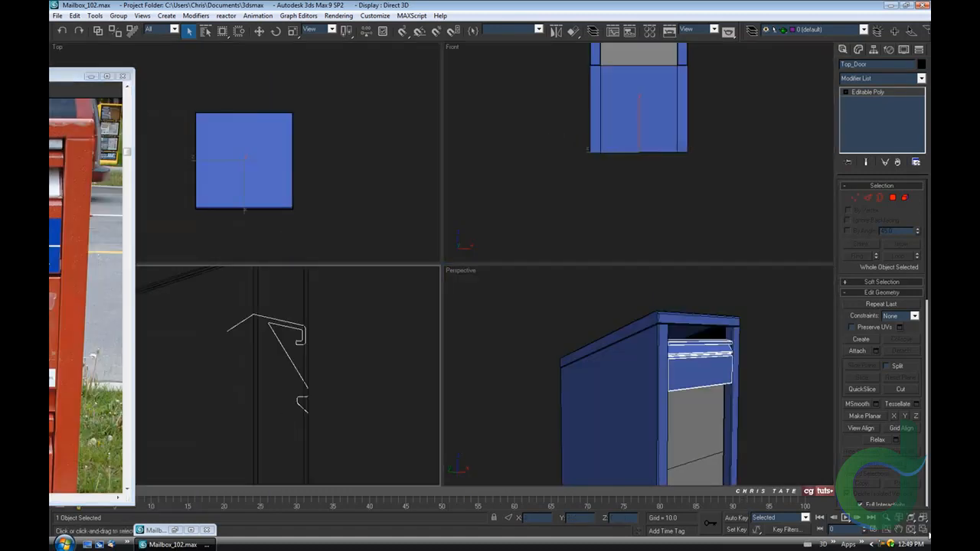
left_click(922, 529)
scroll(472, 278, "up", 5)
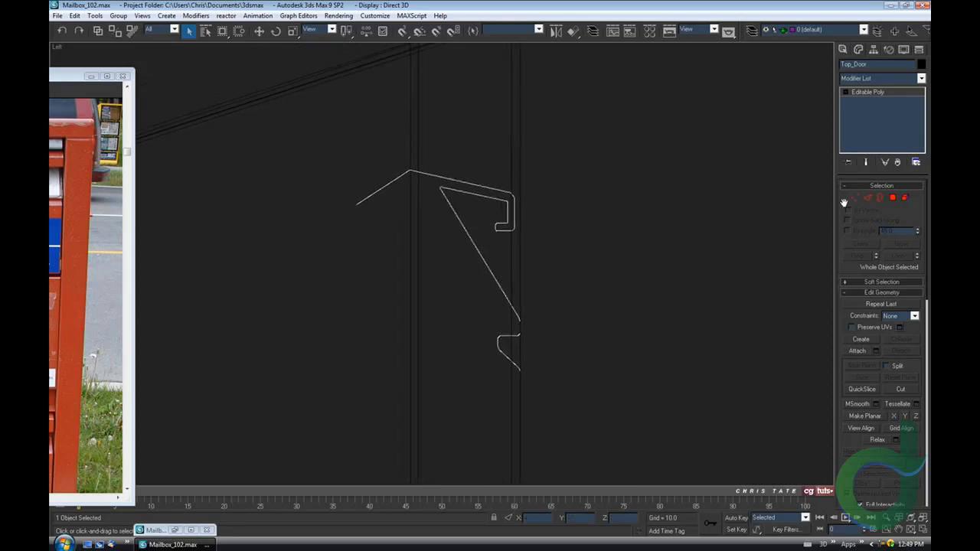
- Select the 32 vertices of the top door's upper lip and raise them to about Z 241.62
key("1")
left_click_drag(302, 125, 605, 274)
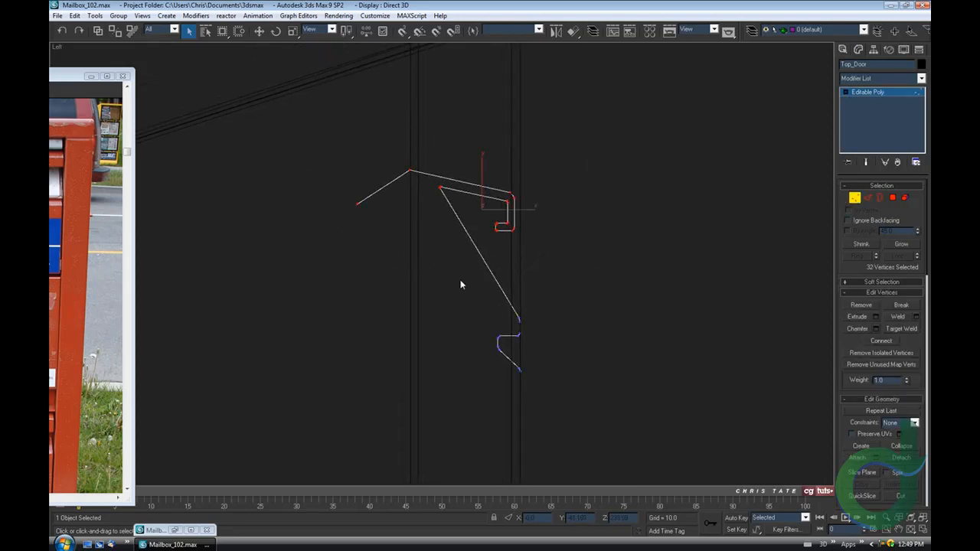
middle_click_drag(460, 280, 528, 313)
key("w")
middle_click_drag(543, 356, 530, 346)
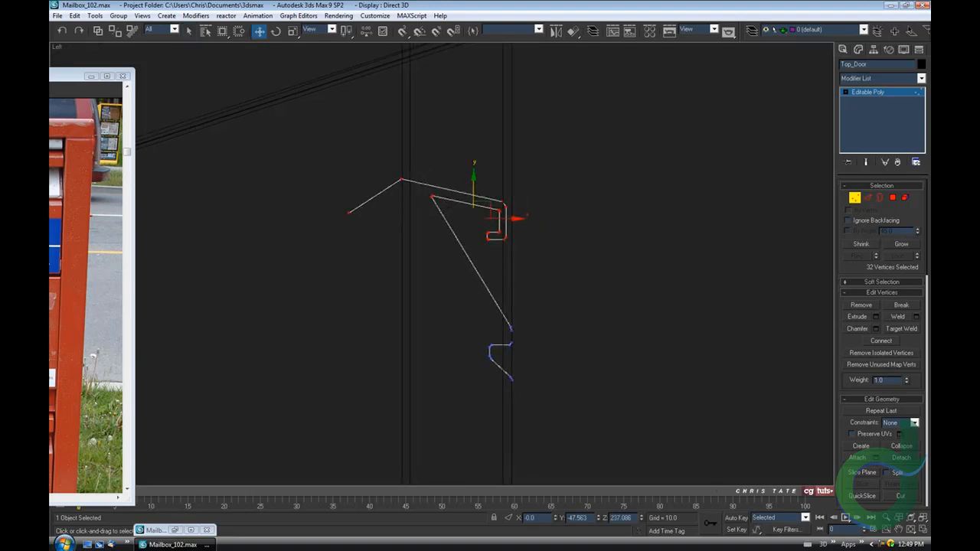
left_click(923, 529)
left_click(923, 528)
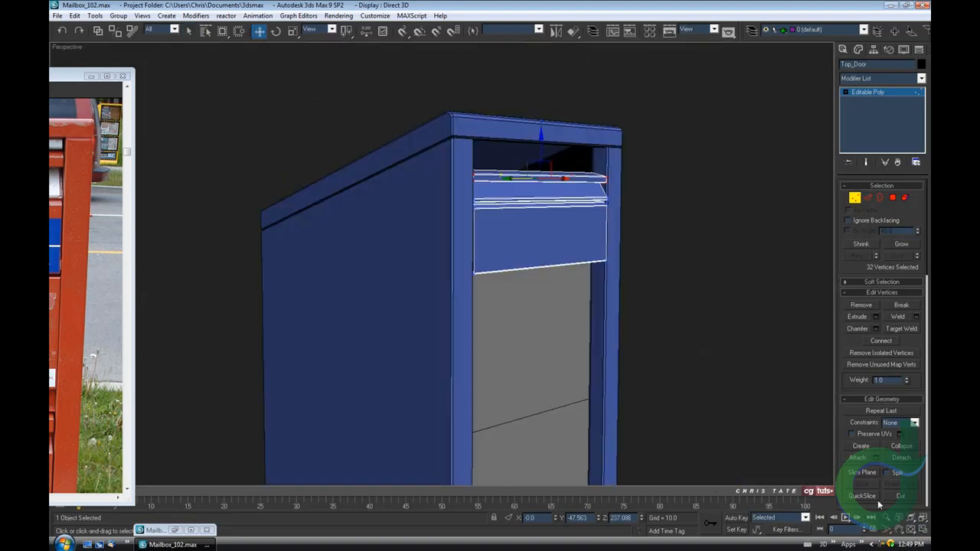
middle_click_drag(578, 320, 539, 295, "alt")
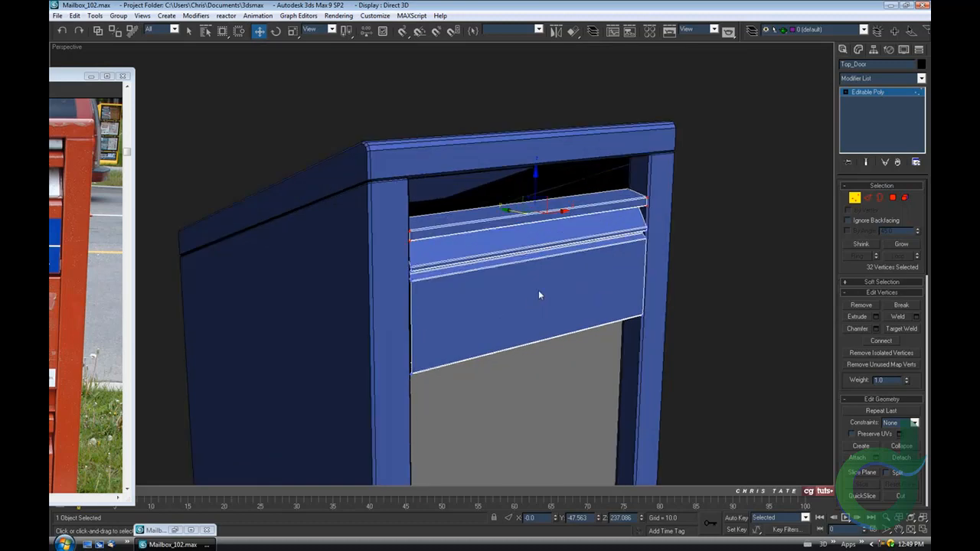
left_click_drag(537, 179, 536, 158)
middle_click_drag(557, 236, 469, 234, "alt")
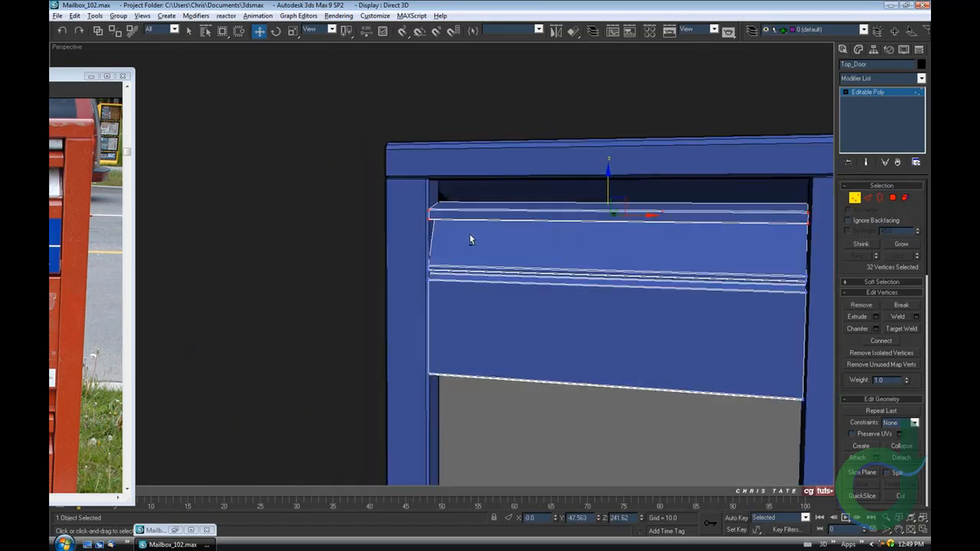
- Bring the reference photo back beside the model and compare the raised door lip with it
left_click_drag(75, 80, 237, 81)
mouse_move(577, 359)
middle_mouse_down("alt")
mouse_move(507, 352)
mouse_move(617, 383)
mouse_move(641, 317)
mouse_move(680, 350)
mouse_move(673, 367)
mouse_move(651, 359)
middle_mouse_up("alt")
middle_click_drag(580, 223, 603, 298, "alt")
middle_click_drag(533, 315, 551, 268, "alt")
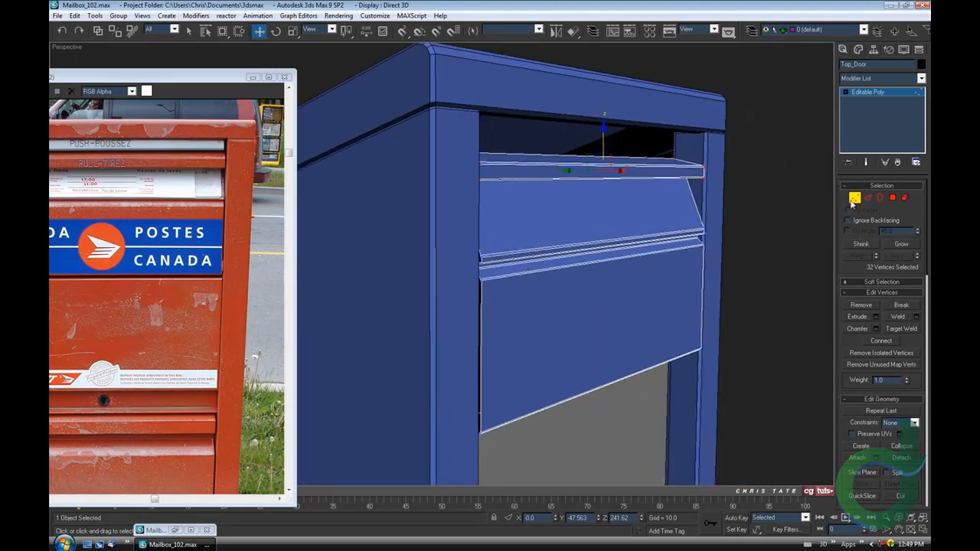
- Leave vertex editing and centre the top door's pivot on the object
left_click(853, 199)
middle_click_drag(505, 314, 537, 295, "alt")
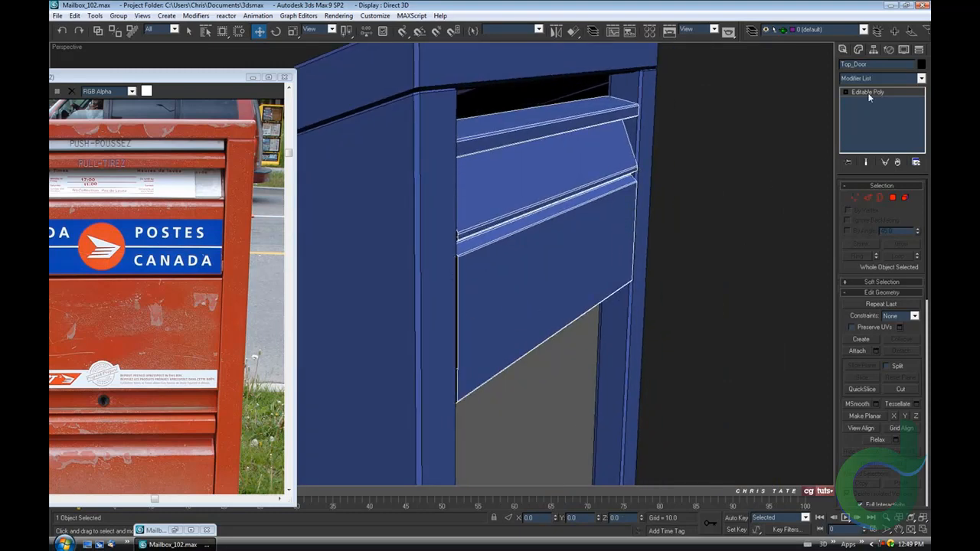
left_click(873, 50)
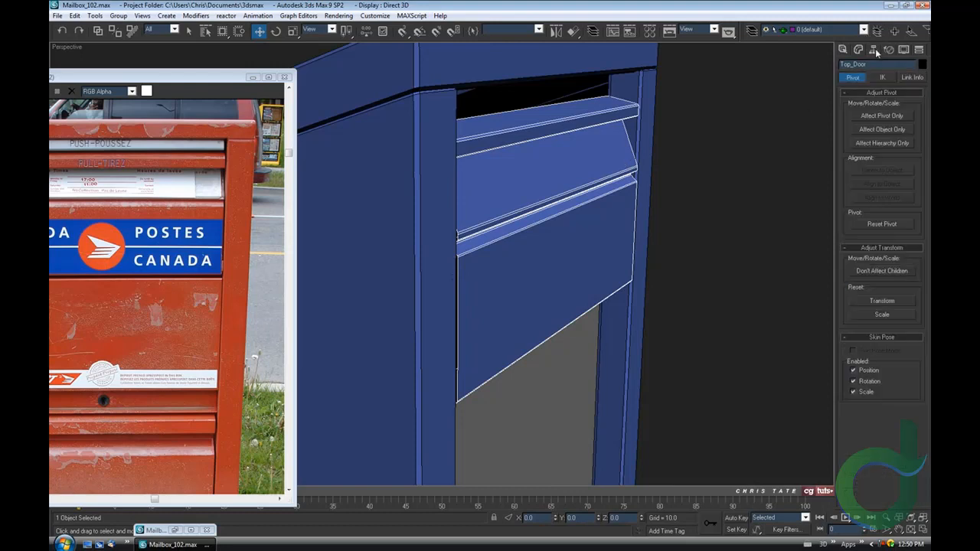
left_click(894, 117)
left_click(881, 172)
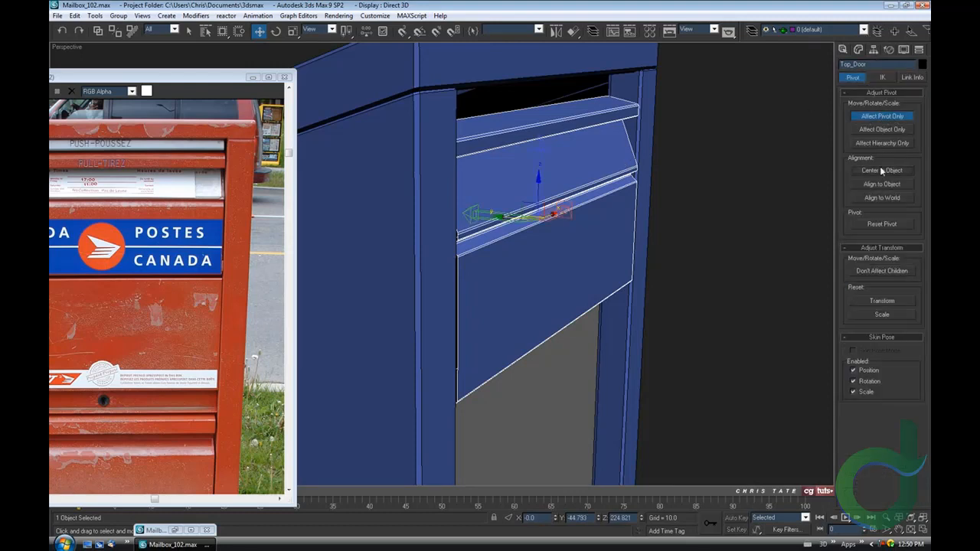
left_click(880, 116)
left_click(843, 49)
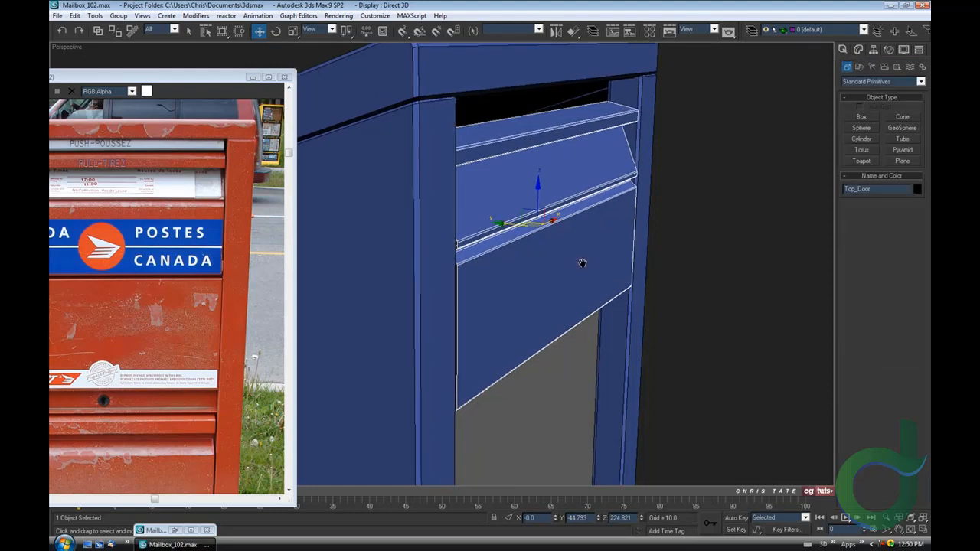
- Nudge the top door slightly within the mailbox opening and clear the selection
scroll(582, 263, "up", 2)
left_click_drag(540, 210, 532, 206)
middle_click_drag(692, 313, 627, 242, "alt")
left_click(641, 321)
middle_click_drag(641, 326, 584, 352, "alt")
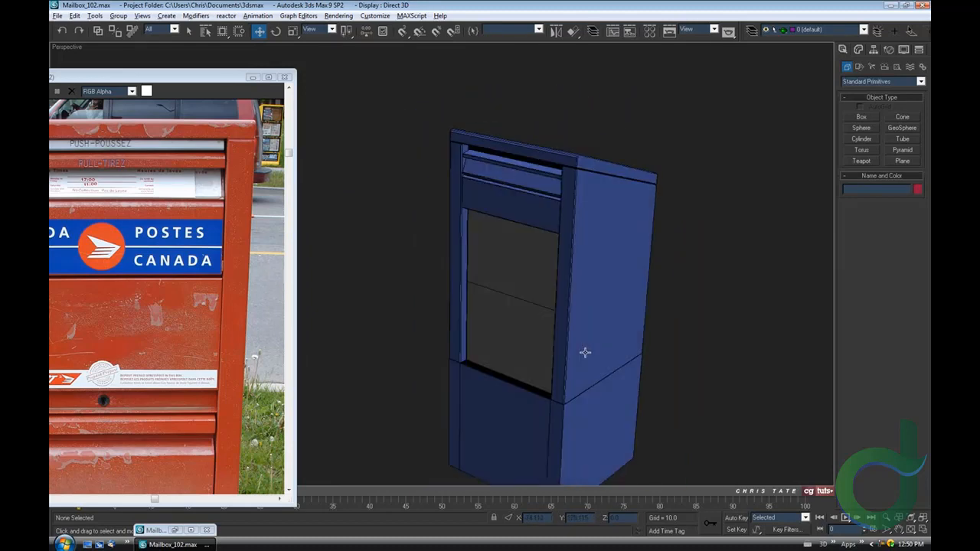
- Arrange the full Mailbox_1.jpg reference photo beside a front view of the whole mailbox
middle_click_drag(493, 190, 561, 170, "alt")
left_click_drag(213, 83, 315, 56)
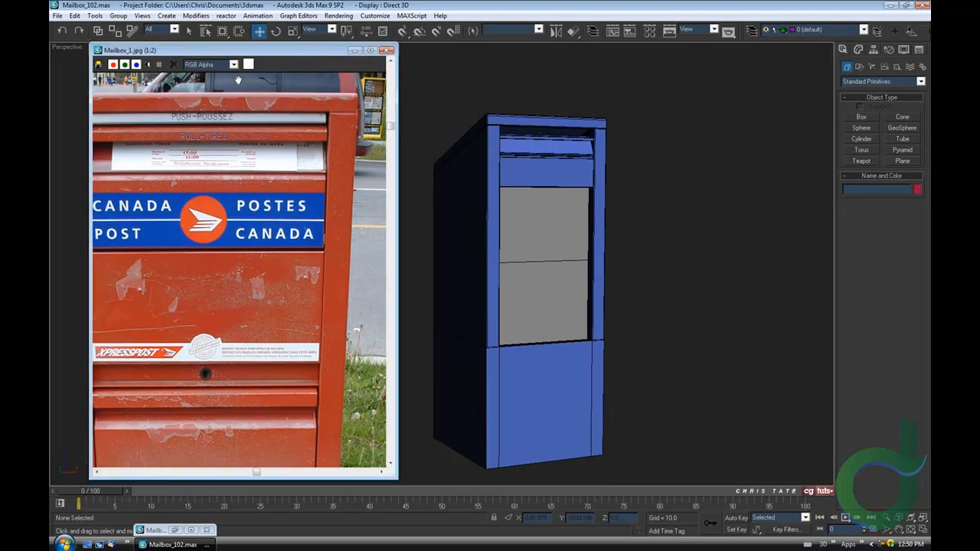
left_click_drag(248, 51, 244, 72)
- Save the scene as a new version named Mailbox_103.max
left_click(57, 16)
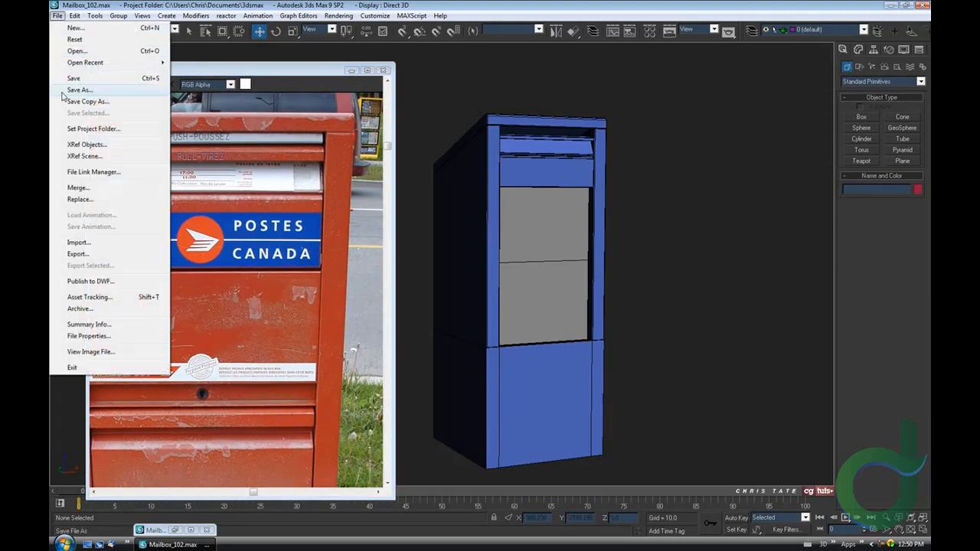
left_click(79, 89)
left_click(289, 357)
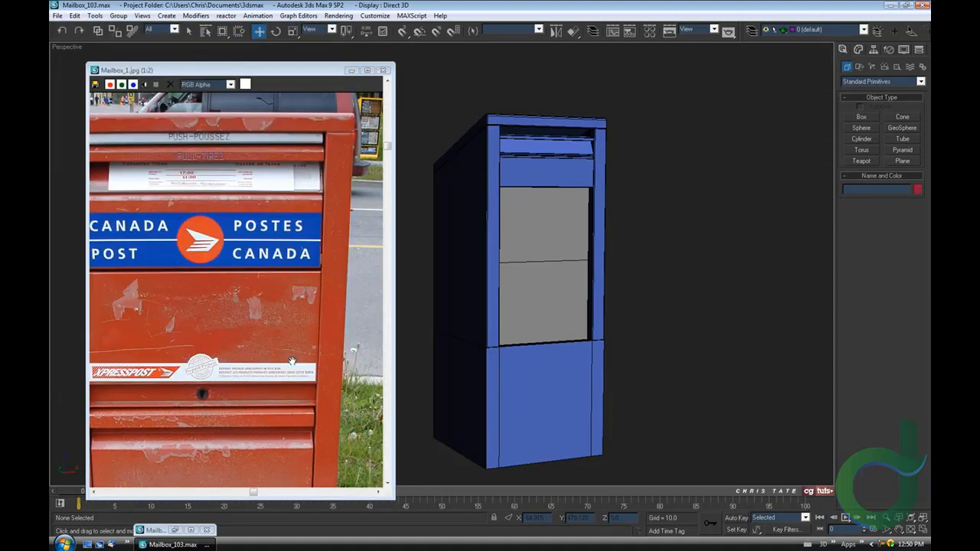
- Extrude the front polygon of the middle door outward as a group with a height of 7.0
left_click(550, 248)
scroll(499, 298, "up", 6)
middle_click_drag(534, 298, 635, 291, "alt")
left_click(858, 50)
left_click(891, 197)
left_click(610, 276)
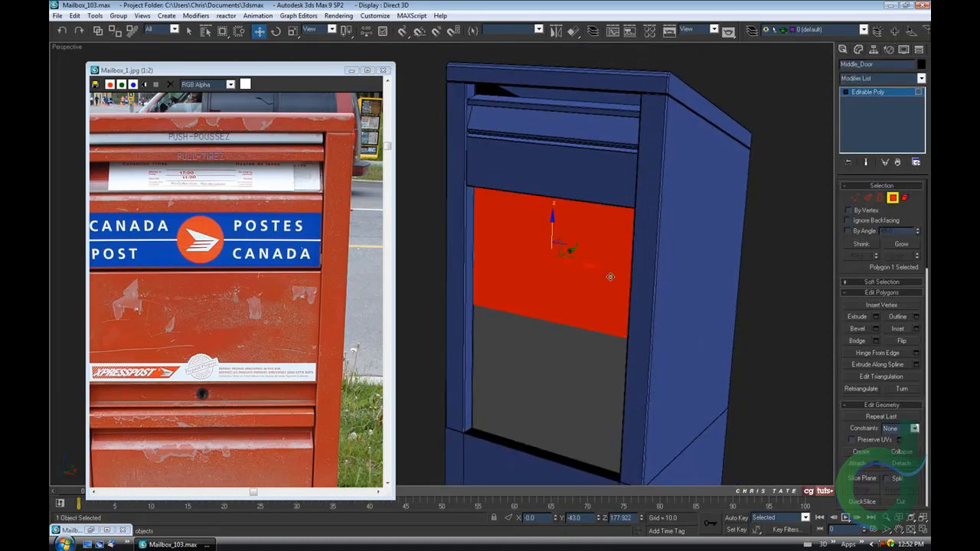
scroll(530, 227, "up", 3)
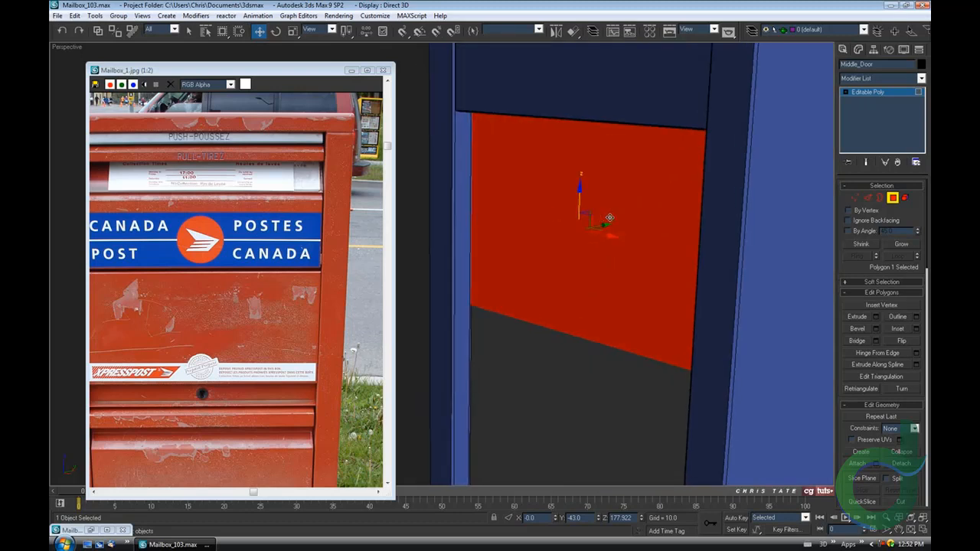
left_click(877, 316)
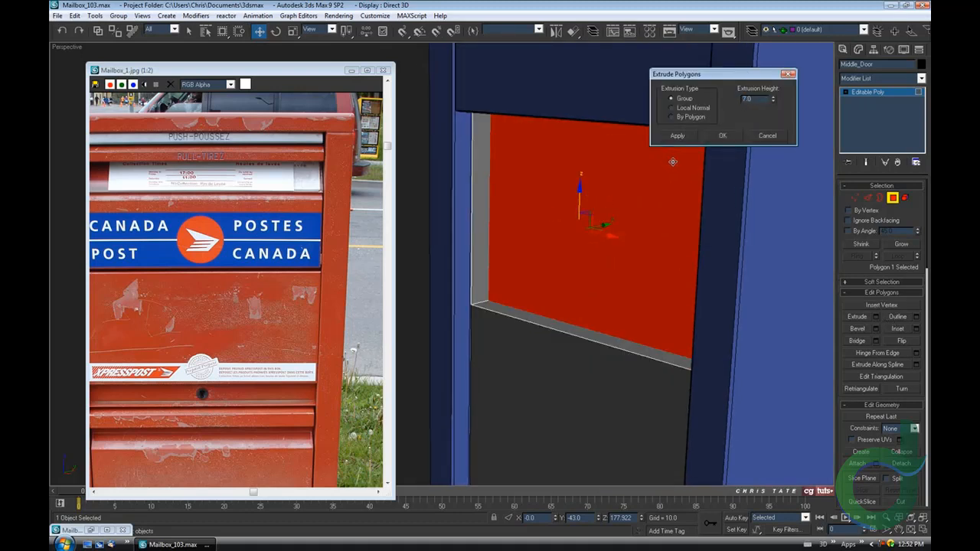
key("Return")
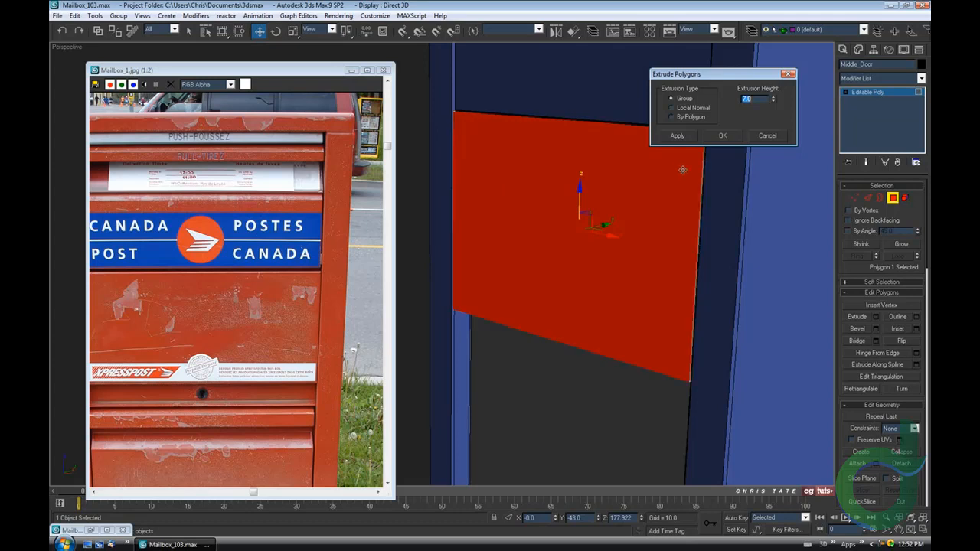
left_click(723, 136)
middle_click_drag(623, 261, 571, 275, "alt")
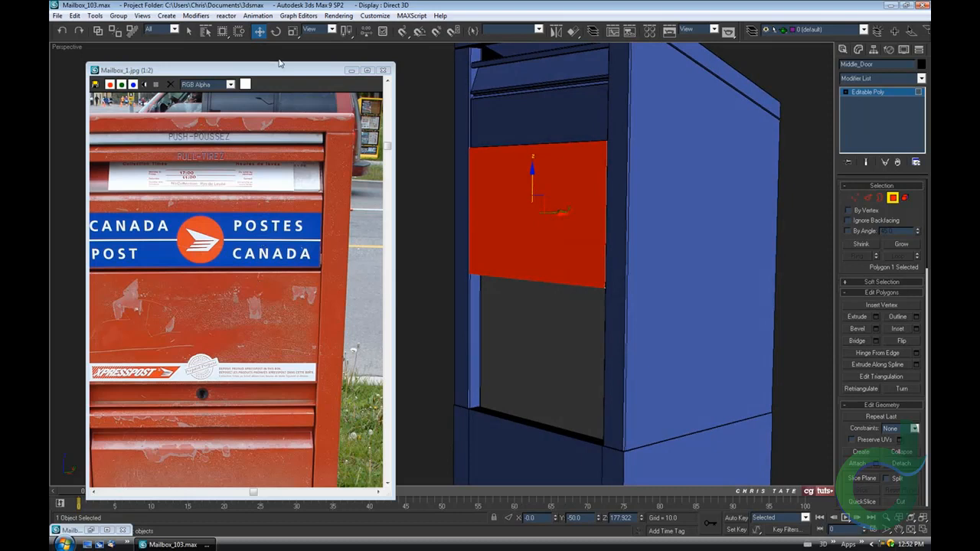
- Examine the recess and ledge below the Xpresspost sticker in the Mailbox_2.jpg reference photo
left_click_drag(280, 64, 251, 24)
left_click(92, 530)
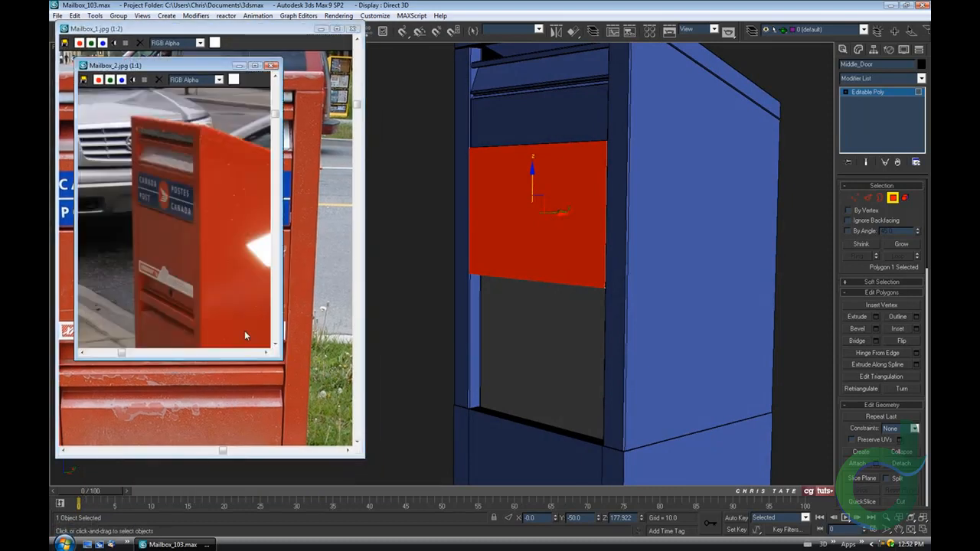
middle_click_drag(181, 290, 163, 236)
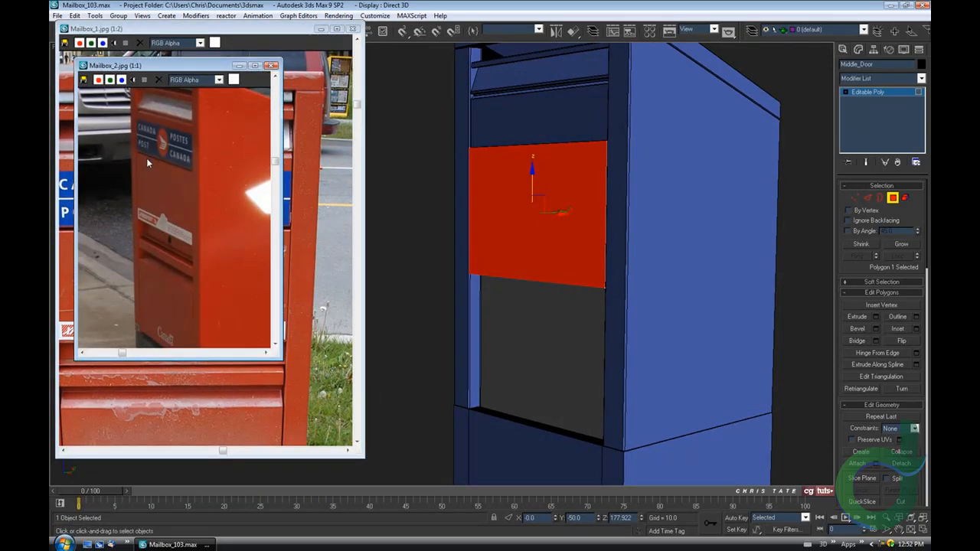
scroll(146, 207, "up", 2)
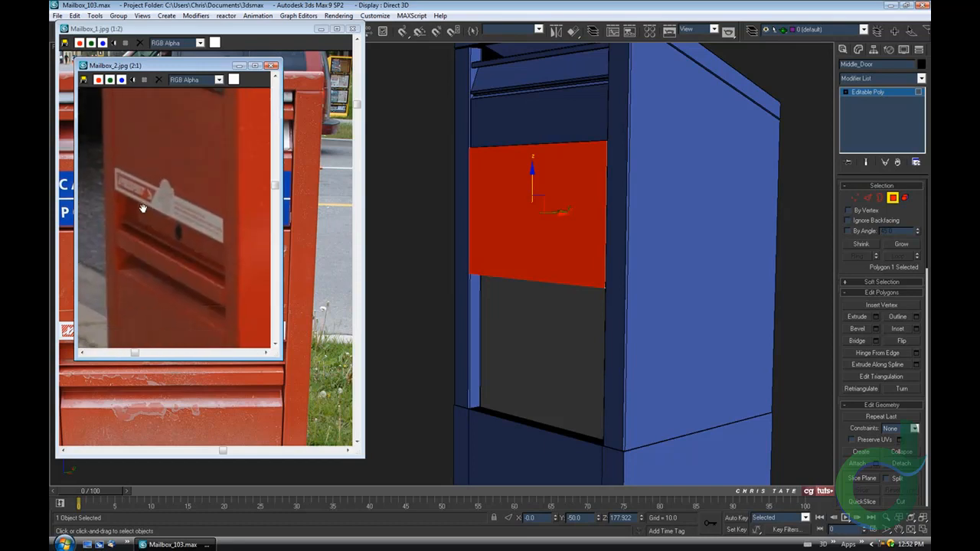
middle_click_drag(146, 206, 135, 191)
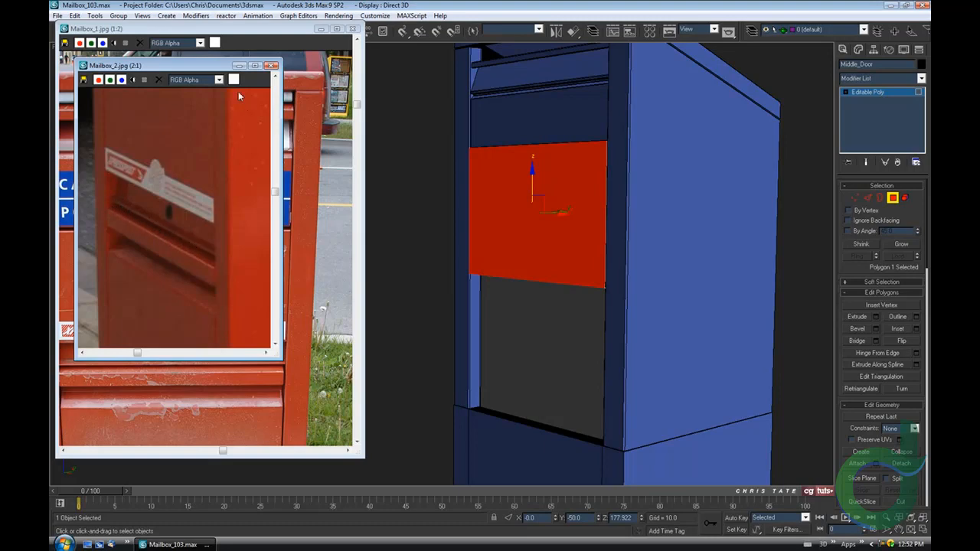
left_click(239, 66)
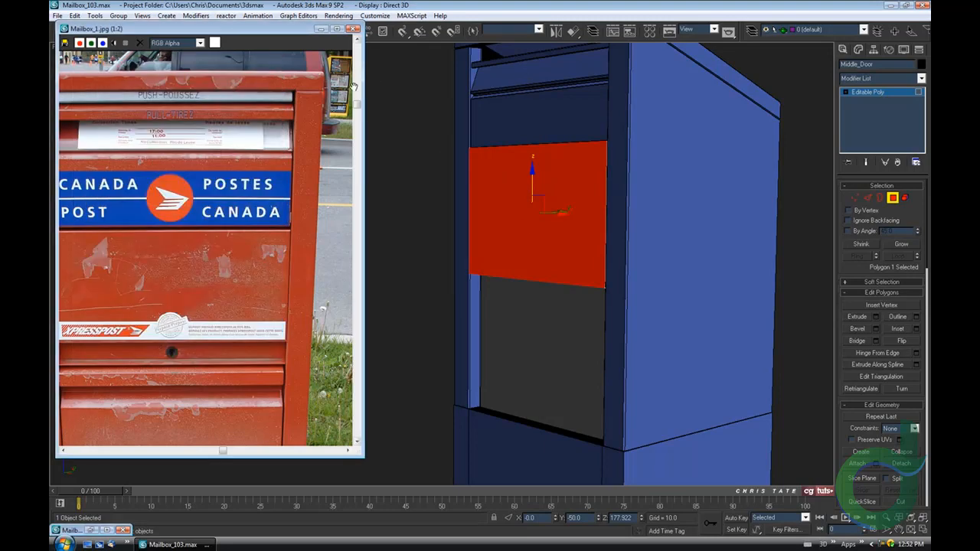
- Isolate the middle door and delete its two side polygons and bottom polygon, leaving the front face and top strip
middle_click_drag(574, 252, 554, 267)
middle_click_drag(828, 215, 590, 234, "alt")
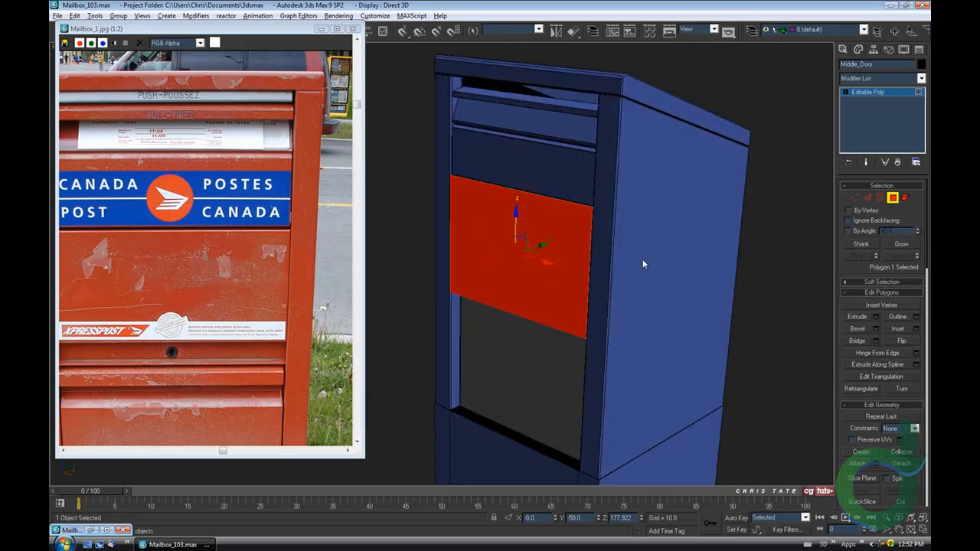
key("alt+q")
scroll(581, 273, "down", 3)
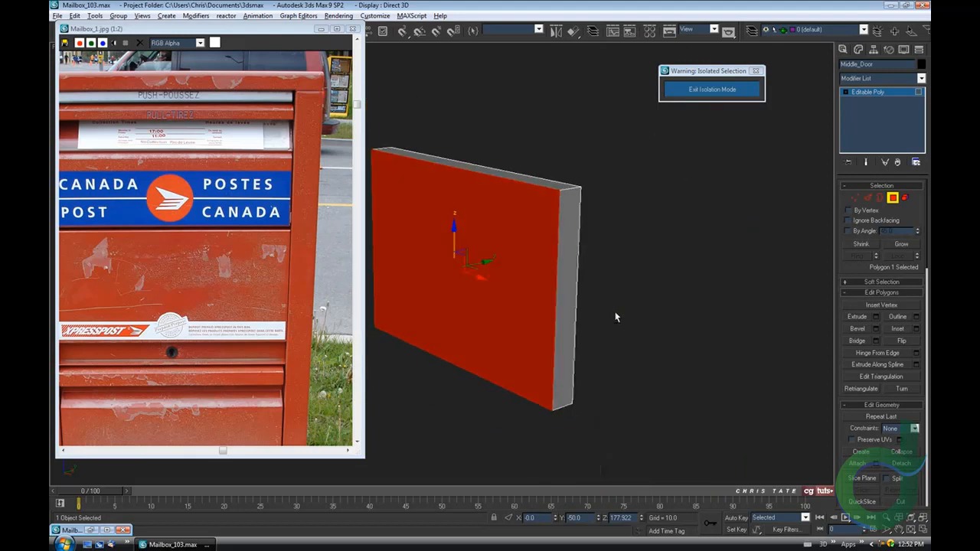
middle_click_drag(616, 317, 535, 280, "alt")
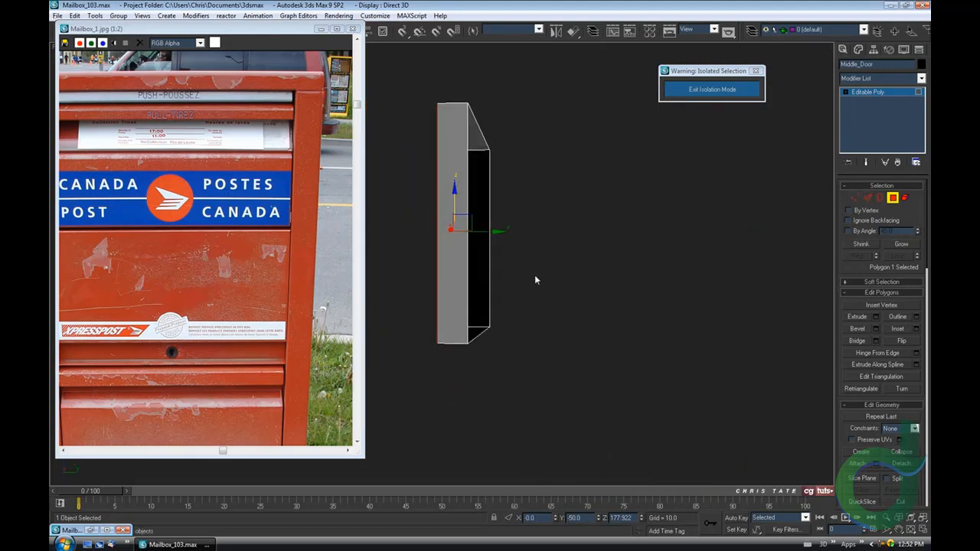
left_click_drag(484, 338, 455, 316)
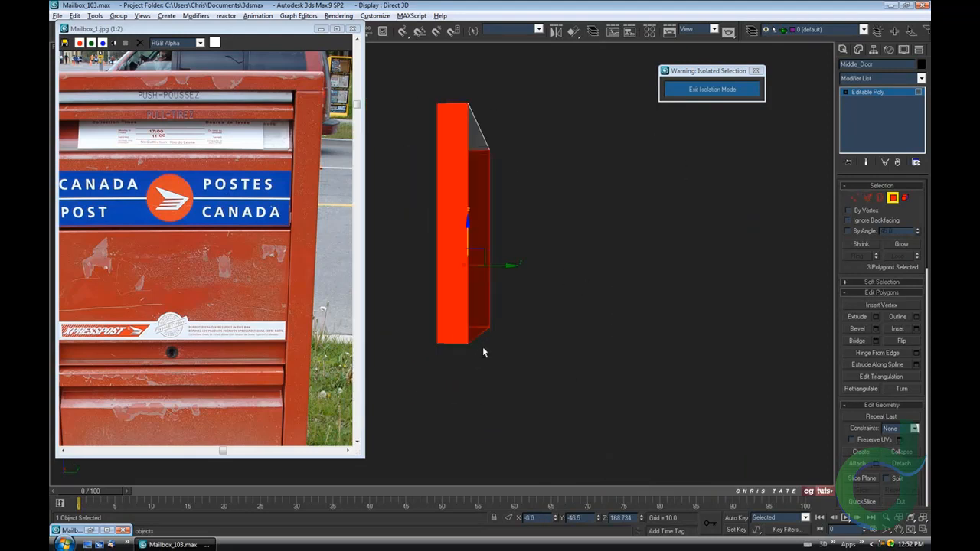
middle_click_drag(483, 347, 498, 362, "alt")
middle_click_drag(495, 306, 540, 286, "alt")
key("ctrl+d")
- Select the door's bottom front edge, leave isolation and raise the edge to about Z 160.4
key("2")
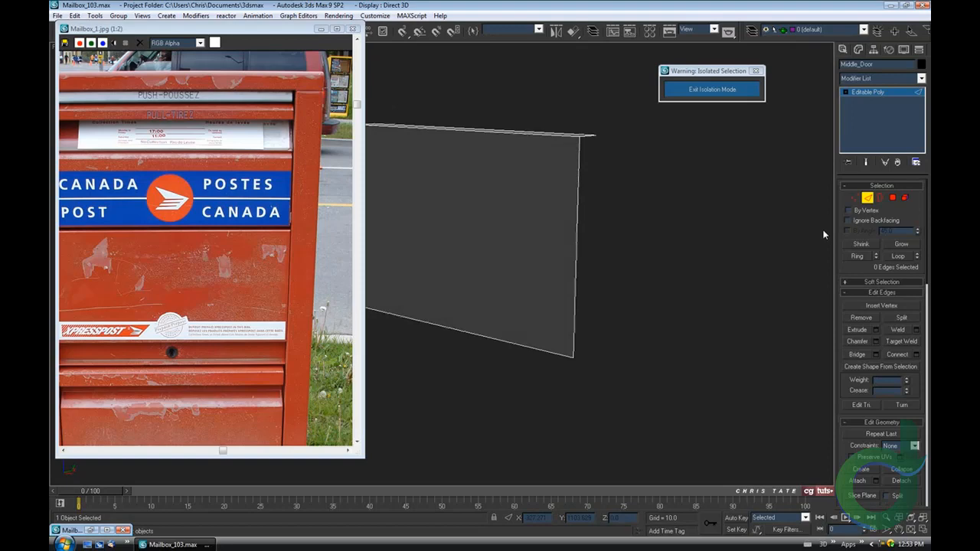
left_click(468, 330)
middle_click_drag(579, 396, 655, 401)
left_click(694, 92)
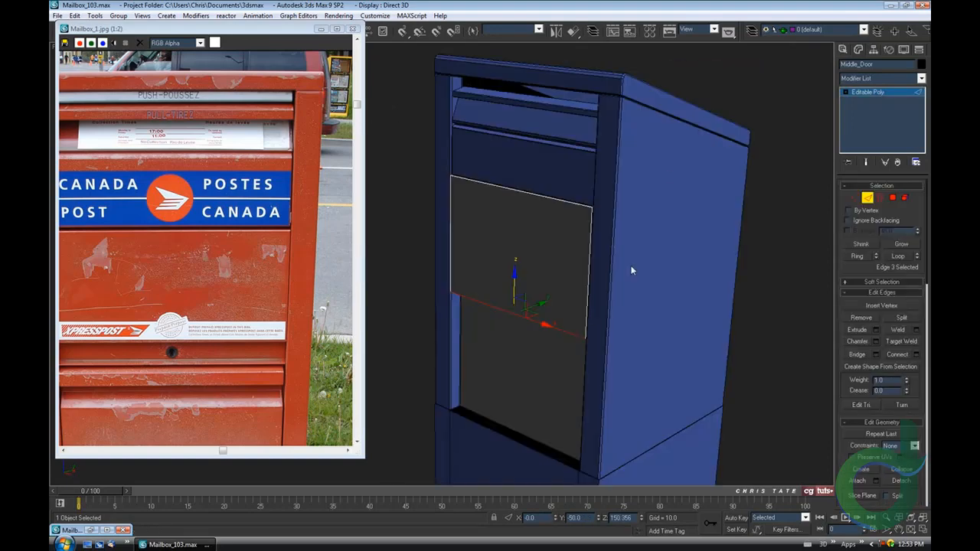
scroll(586, 329, "up", 10)
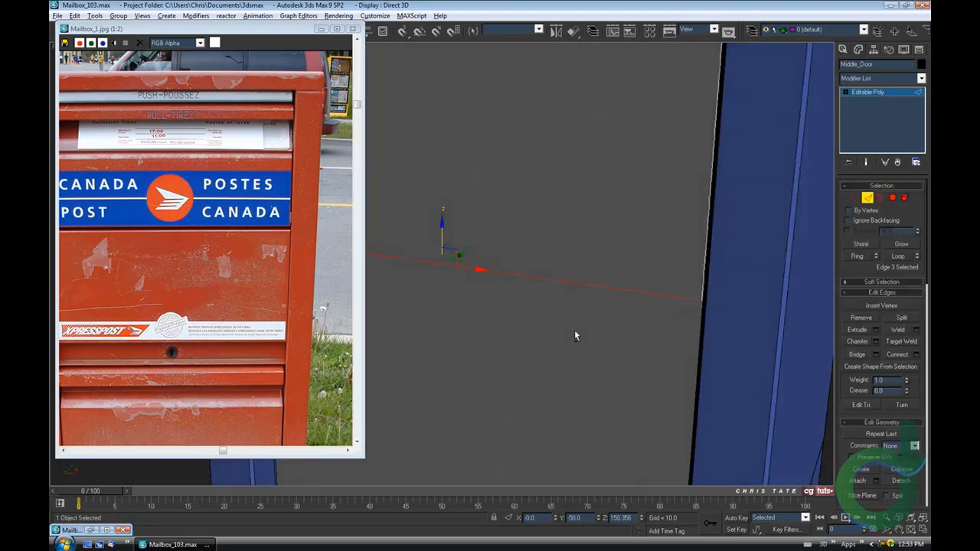
scroll(574, 330, "down", 8)
middle_click_drag(576, 328, 595, 312)
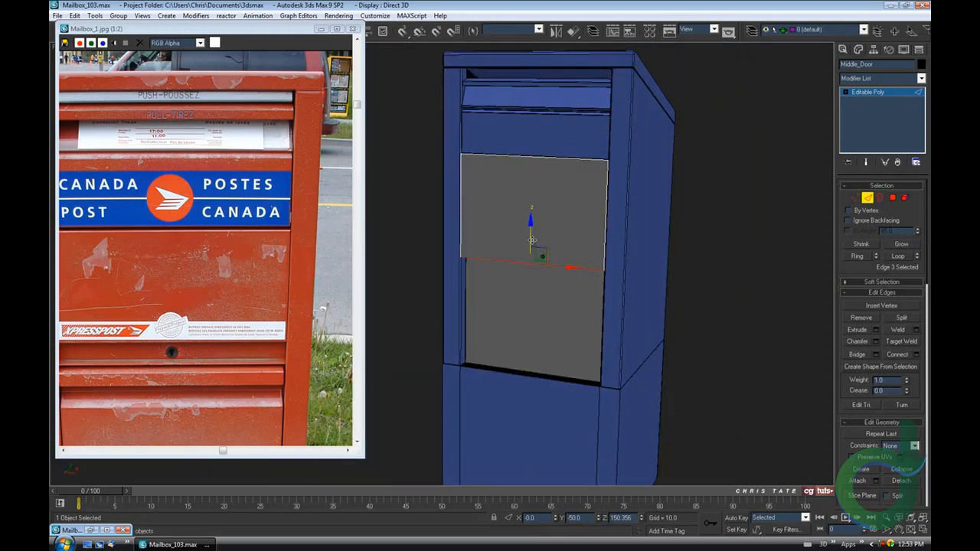
left_click_drag(528, 235, 529, 213)
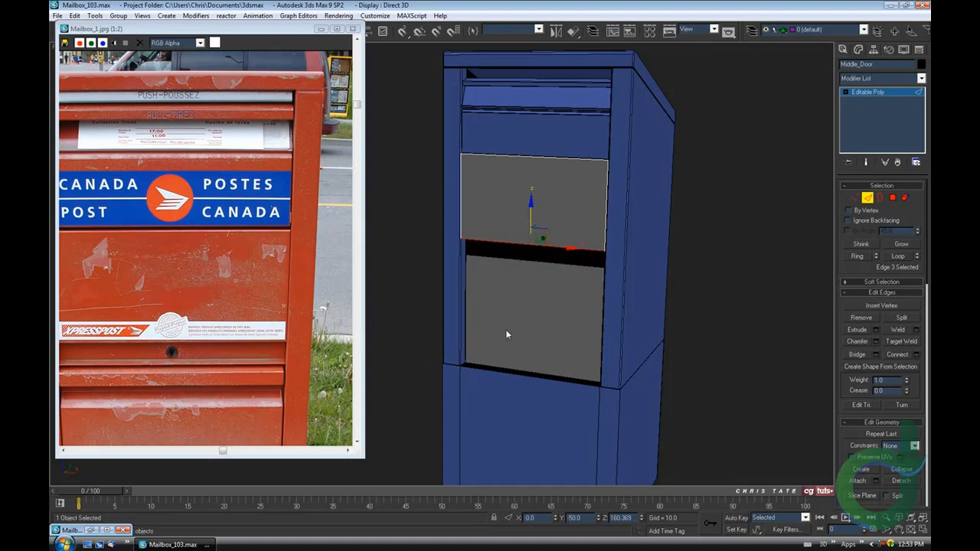
- In the left view, extend the door's bottom edge straight inward, then slant it down and forward to about Z 152, following Mailbox_2.jpg
middle_click_drag(505, 331, 482, 334, "alt")
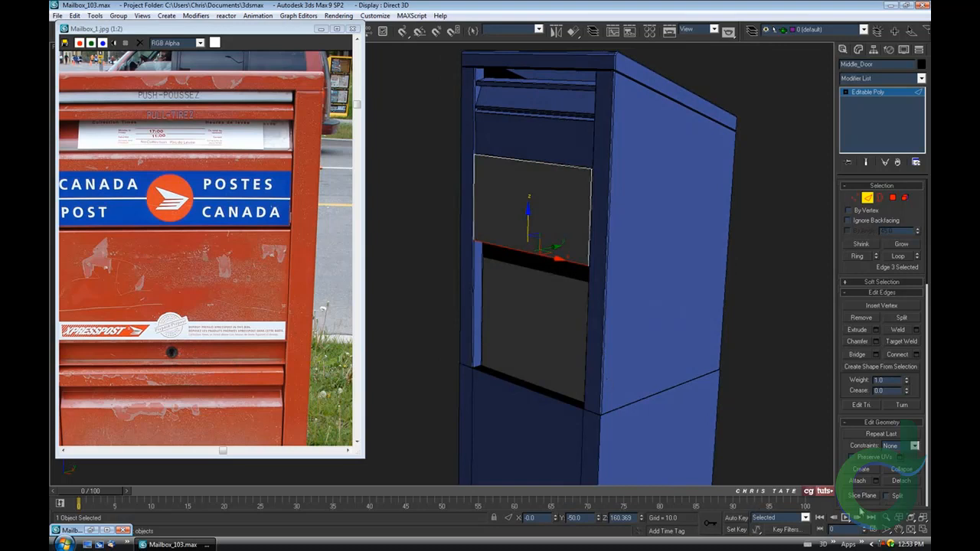
left_click(923, 528)
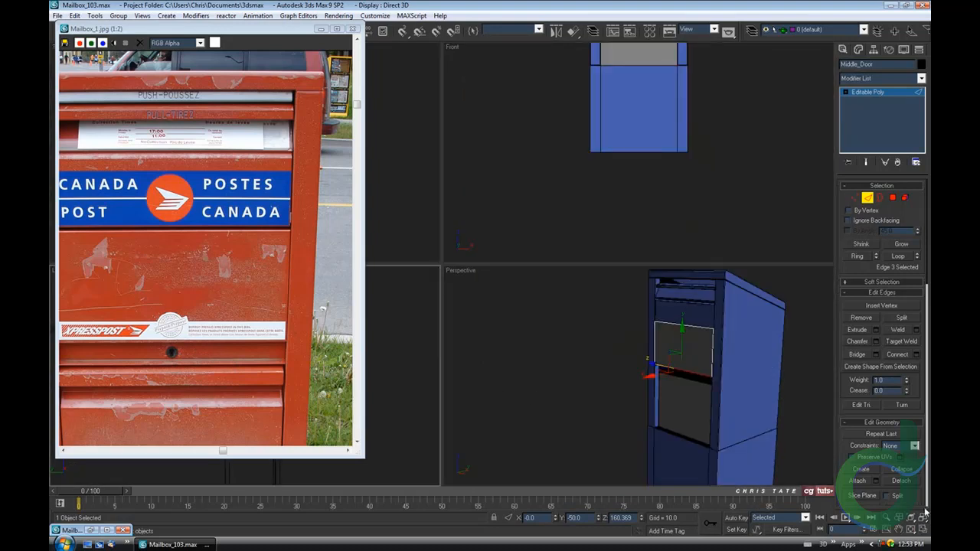
left_click(924, 528)
scroll(604, 214, "down", 5)
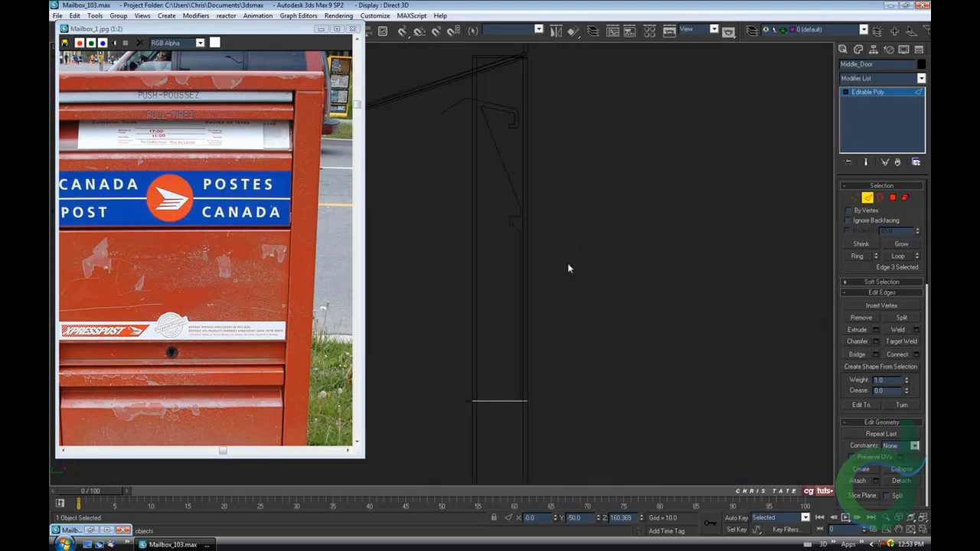
middle_click_drag(567, 268, 569, 215)
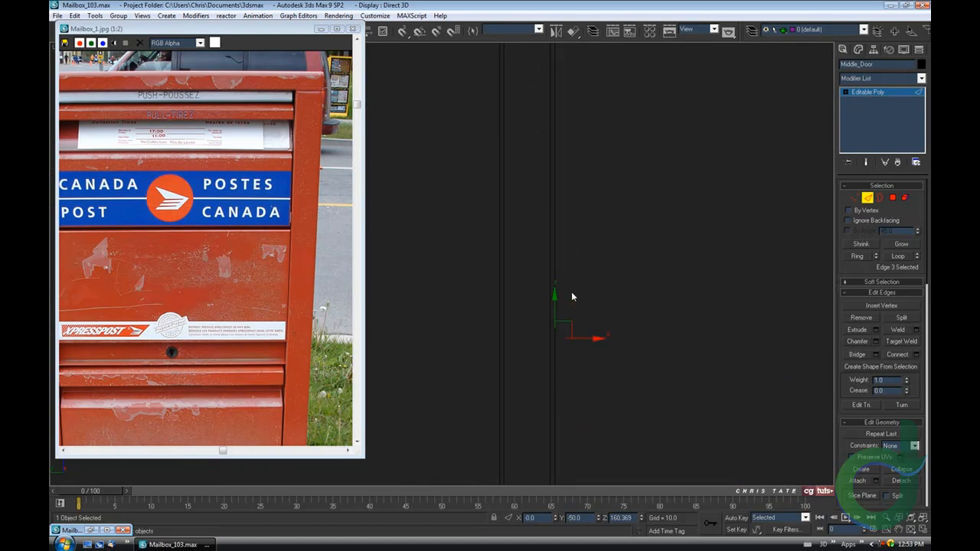
mouse_move(571, 292)
middle_mouse_down()
mouse_move(570, 313)
mouse_move(569, 301)
middle_mouse_up()
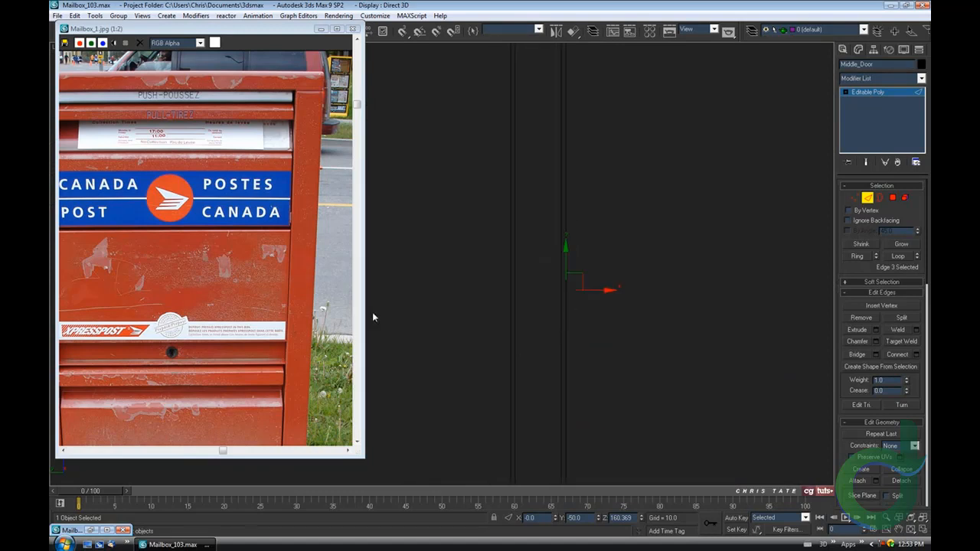
left_click(321, 28)
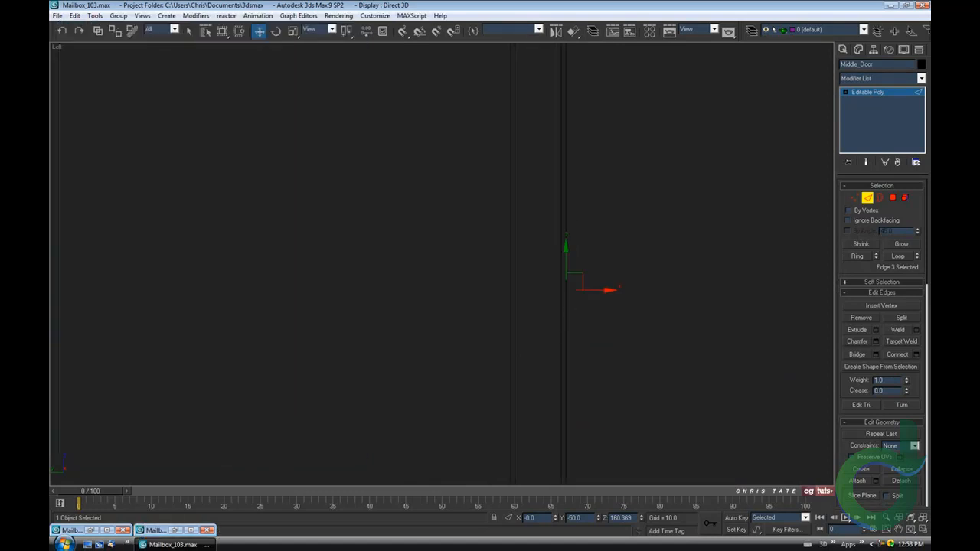
left_click(91, 529)
middle_click_drag(164, 291, 193, 265)
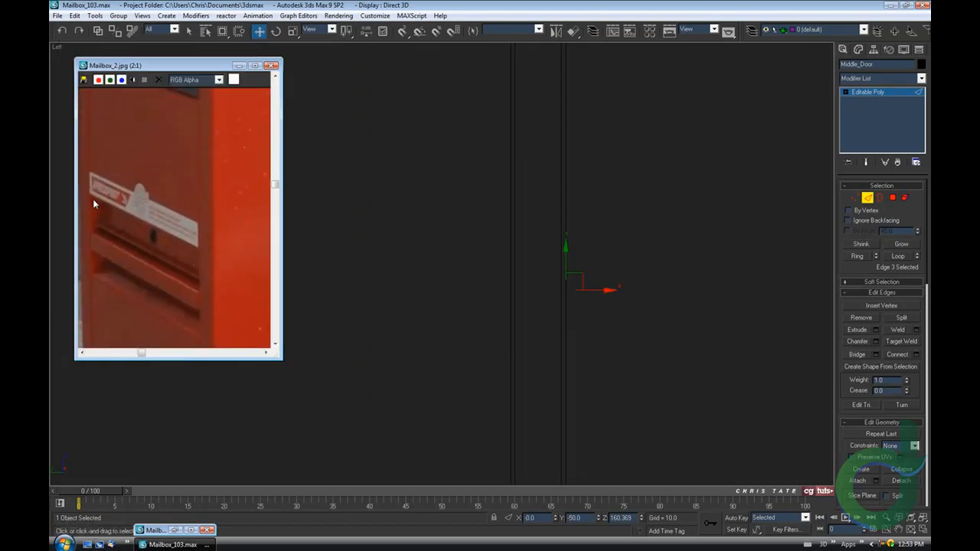
scroll(571, 291, "up", 2)
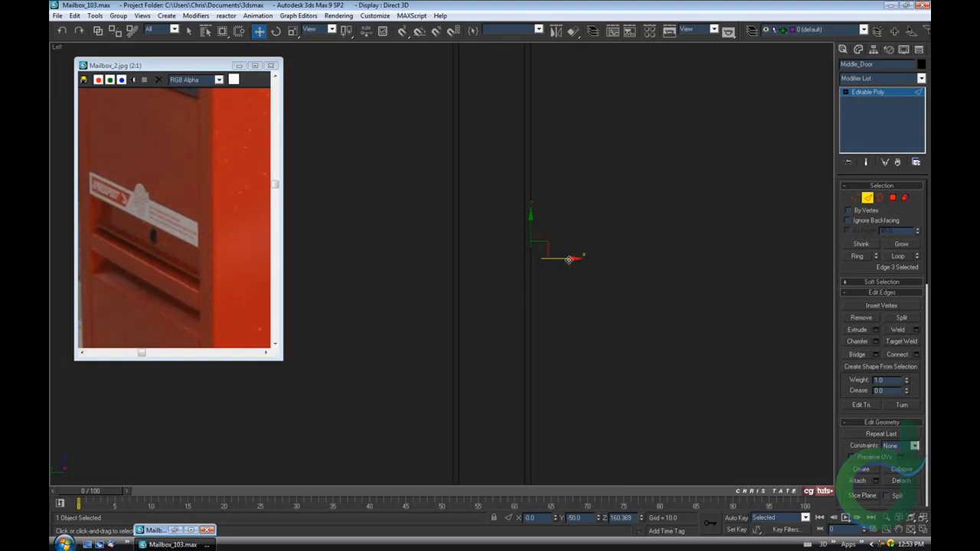
left_click_drag(569, 259, 518, 332, "shift")
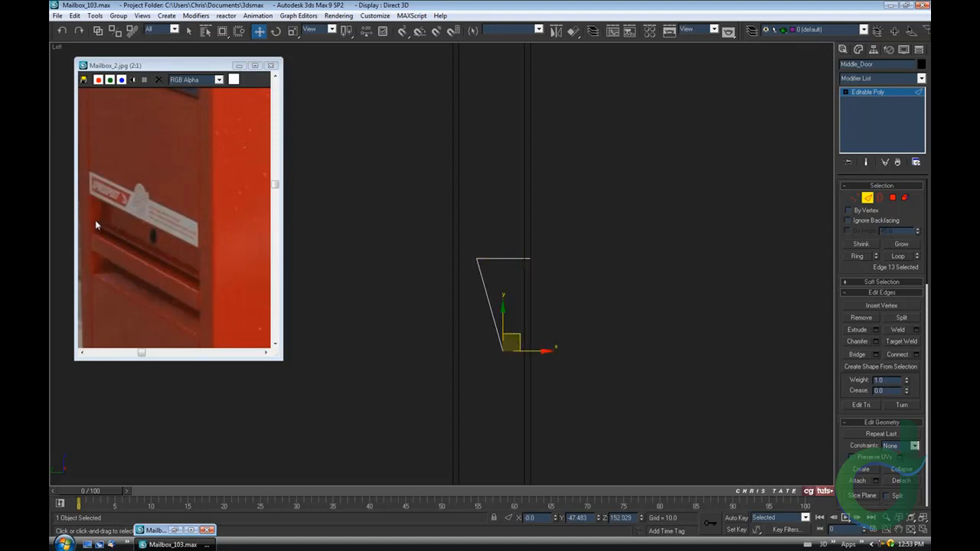
- Form the handle lip by extending the edge forward about 1.8 units, down about 0.8 and back about 6.4
middle_click_drag(516, 392, 508, 360)
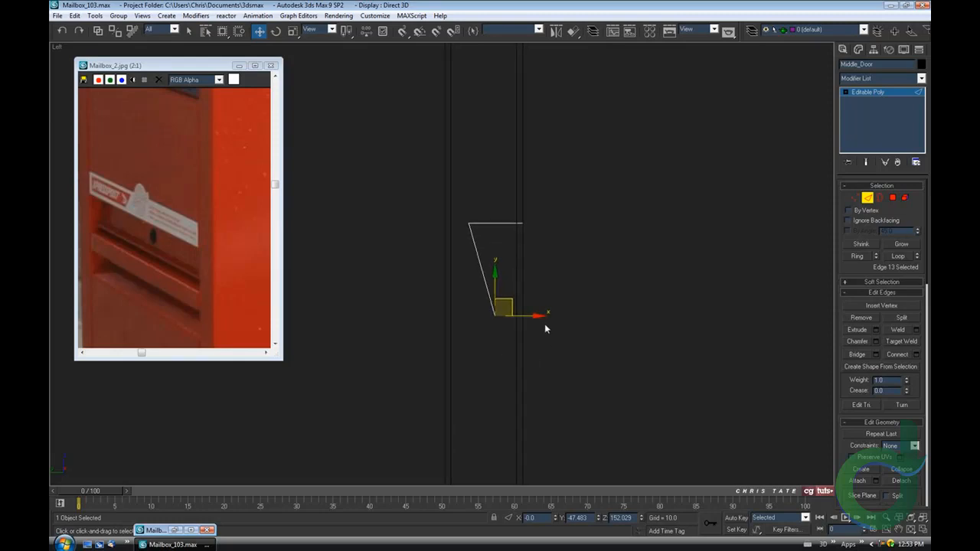
left_click_drag(524, 316, 543, 316, "shift")
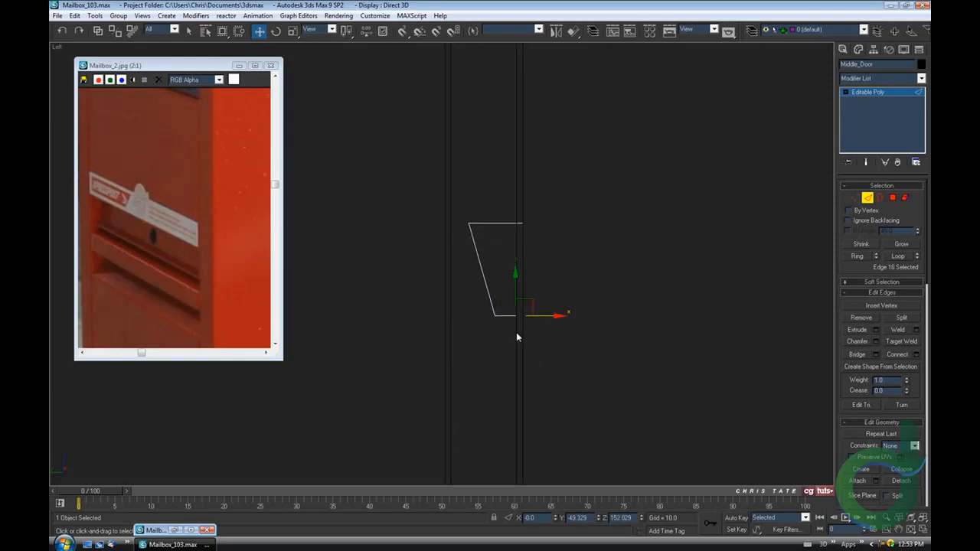
left_click_drag(515, 277, 515, 287, "shift")
left_click_drag(529, 326, 480, 324, "shift")
middle_click_drag(529, 357, 538, 426)
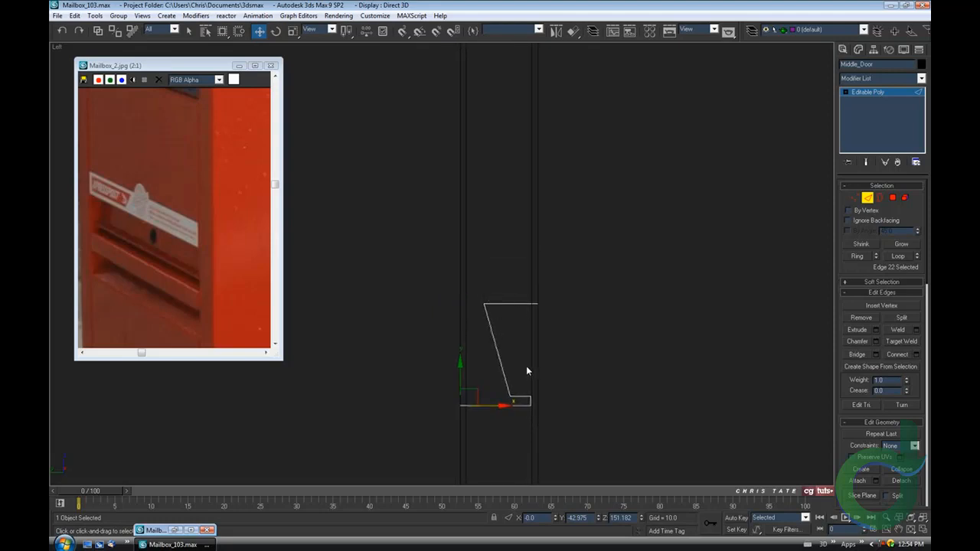
- Inspect the door's recess and lip in the perspective view and bring back the Mailbox_1.jpg reference for comparison
left_click(923, 531)
middle_click_drag(682, 407, 683, 401, "alt")
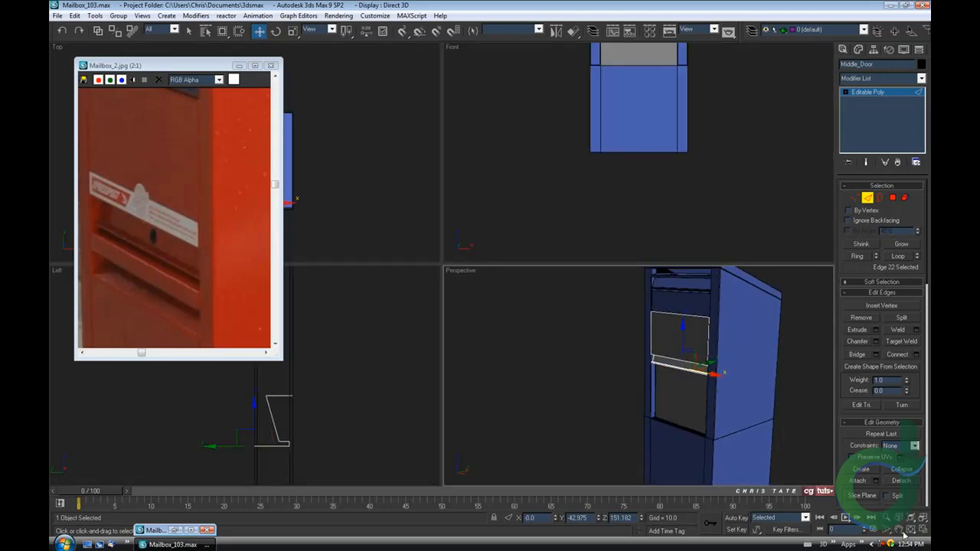
left_click(922, 529)
middle_click_drag(541, 336, 603, 315, "alt")
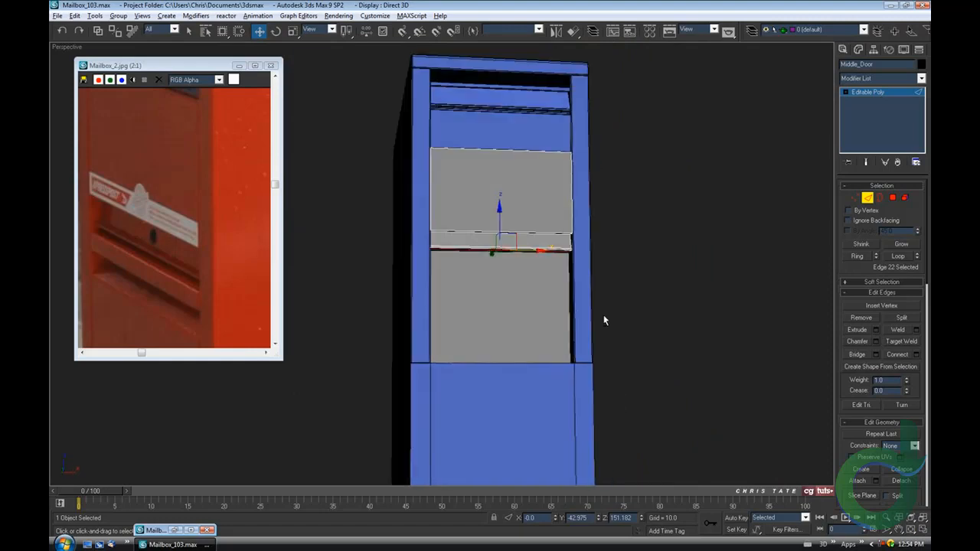
scroll(547, 269, "up", 5)
middle_click_drag(548, 269, 525, 243, "alt")
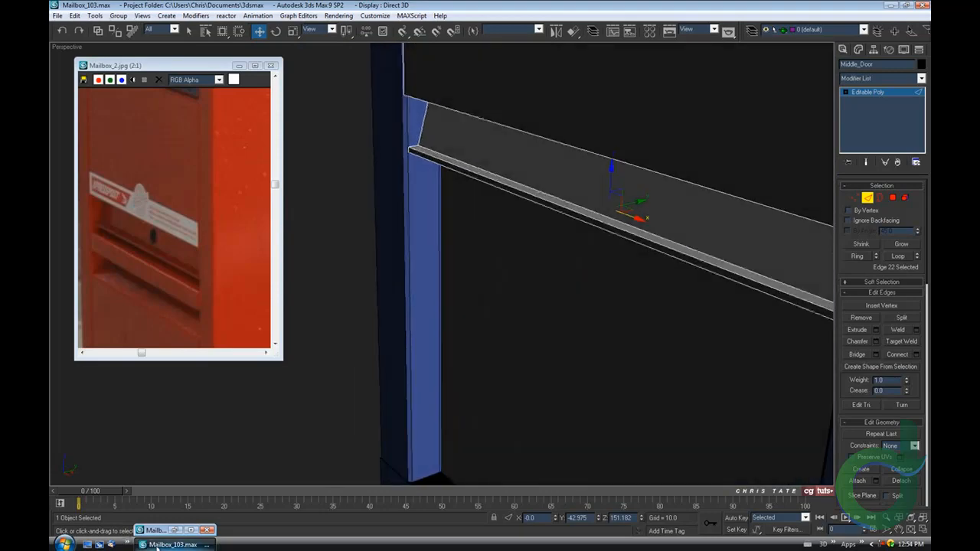
left_click(176, 530)
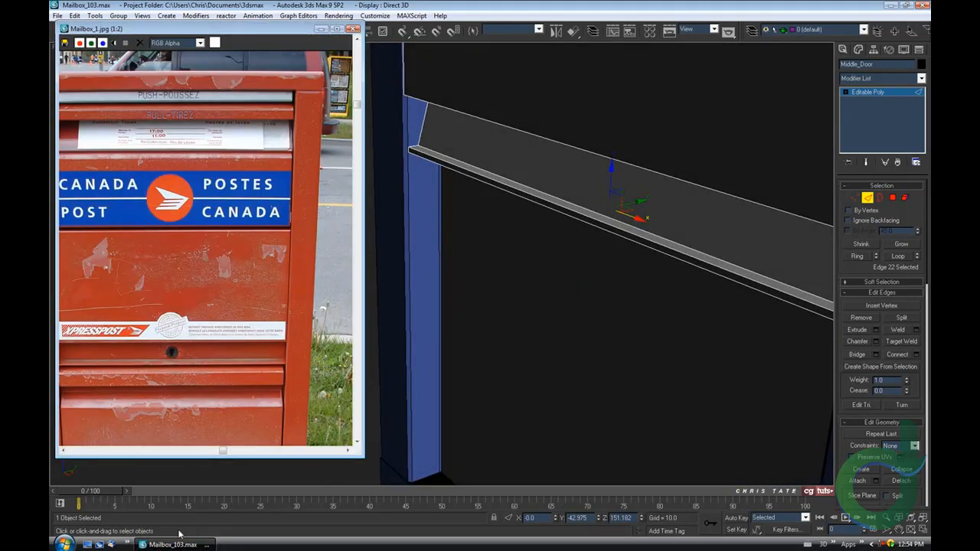
- Select the edge where the slanted recess panel meets the handle lip and raise it to about Z 152.4
middle_click_drag(472, 274, 500, 280, "alt")
middle_click_drag(565, 284, 475, 291)
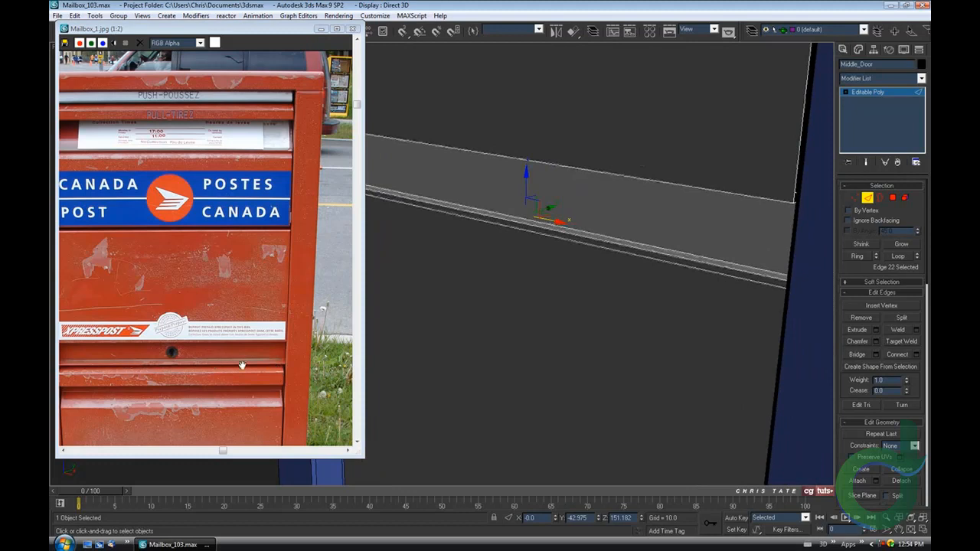
middle_click_drag(635, 344, 634, 302)
left_click(561, 239)
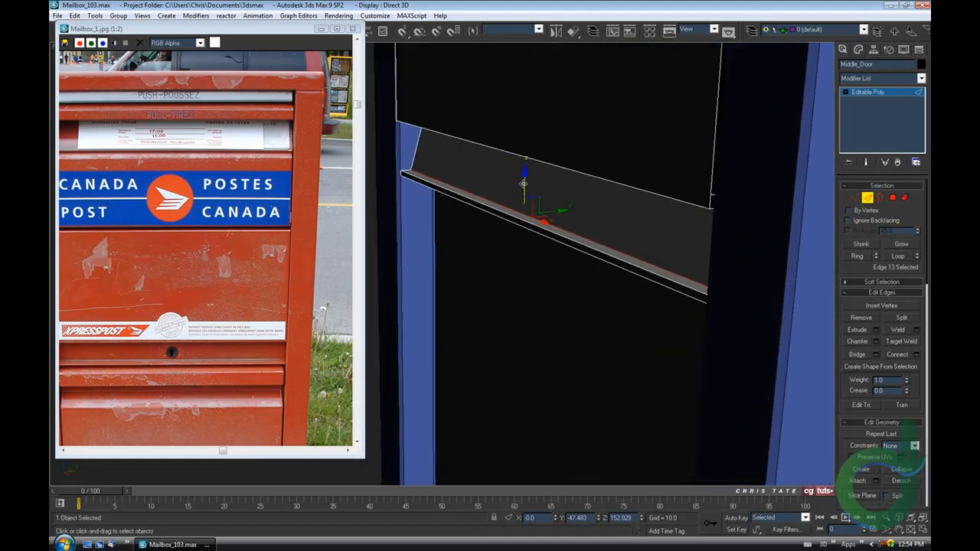
left_click_drag(522, 181, 522, 181)
middle_click_drag(523, 180, 498, 227, "alt")
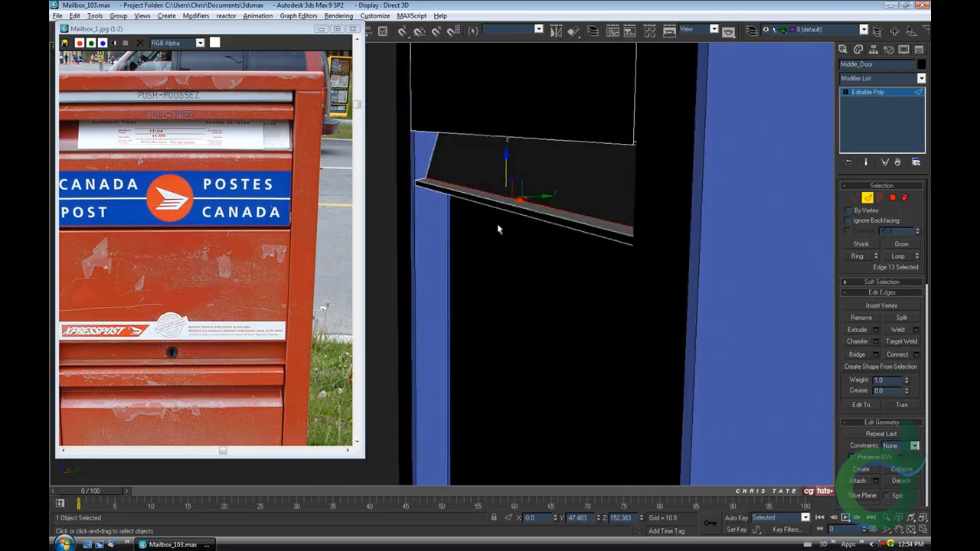
- Swap the Mailbox_1.jpg reference for Mailbox_2.jpg and frame the middle door's handle area for comparison
left_click(329, 30)
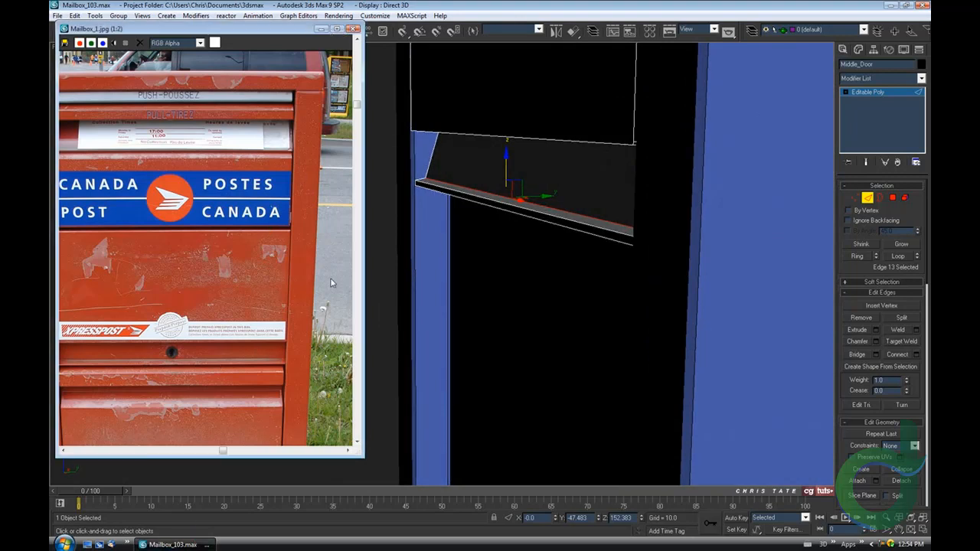
scroll(207, 284, "up", 2)
middle_click_drag(205, 286, 226, 287)
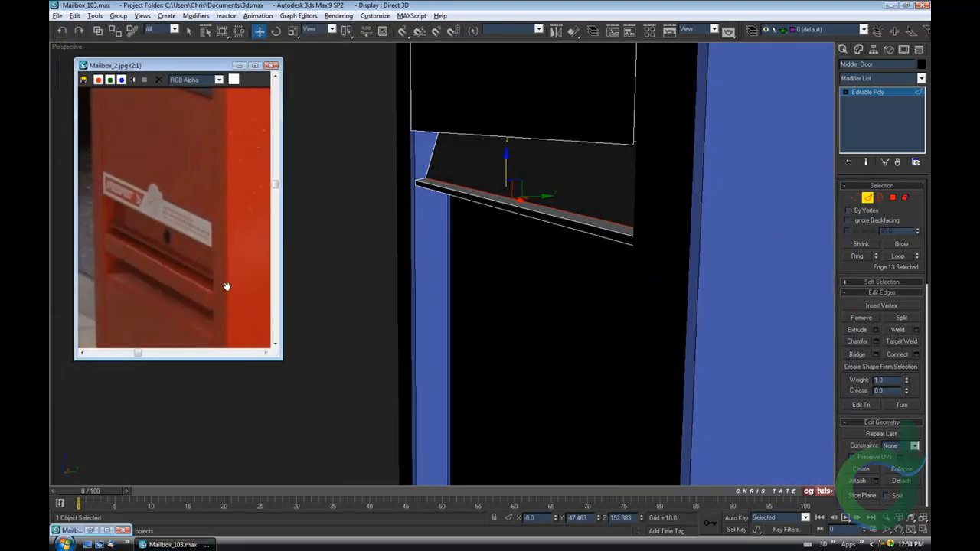
scroll(517, 271, "up", 3)
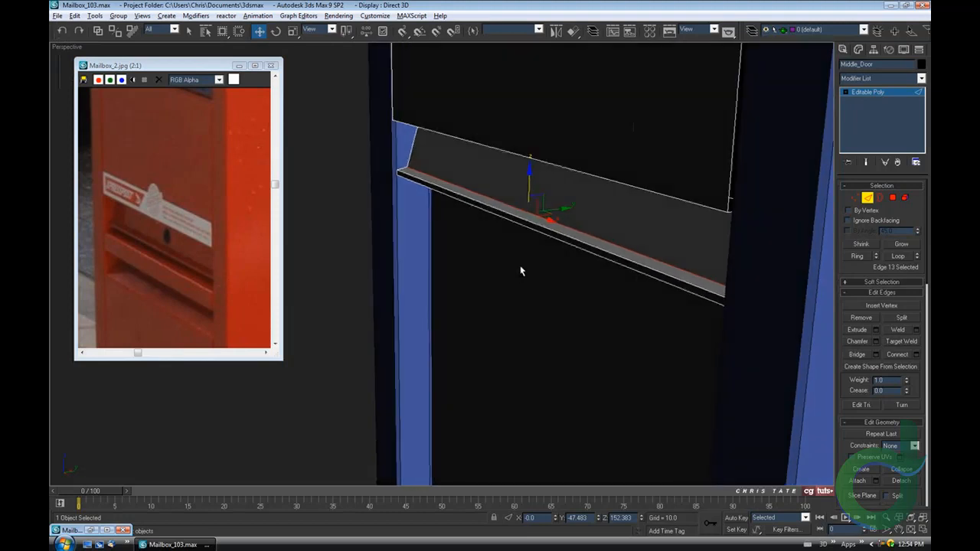
- In the left view, move the six vertices at the front of the handle lip back about 0.34 units
left_click(920, 529)
middle_click_drag(317, 435, 359, 386)
left_click(922, 530)
middle_click_drag(517, 333, 479, 305)
scroll(479, 304, "up", 3)
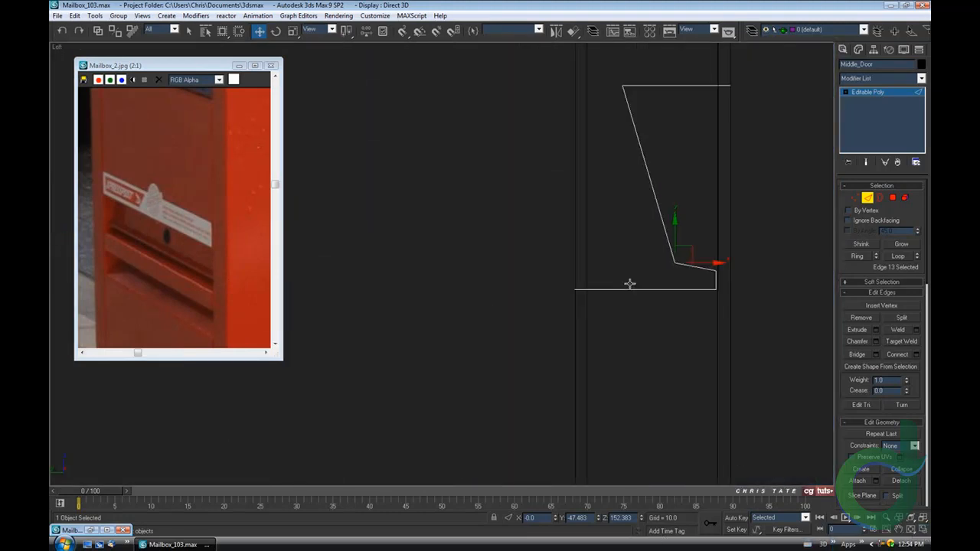
middle_click_drag(630, 284, 479, 281)
left_click(852, 198)
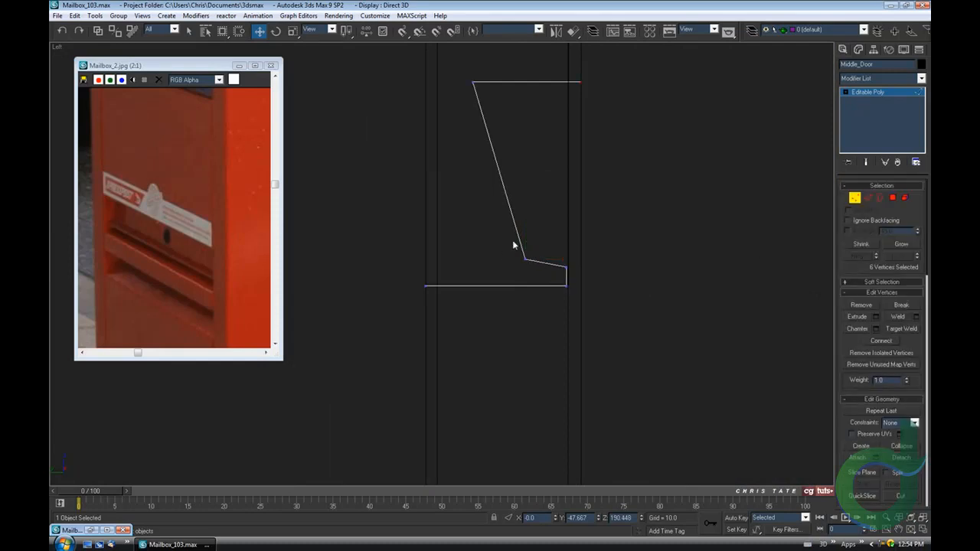
left_click_drag(513, 245, 578, 270)
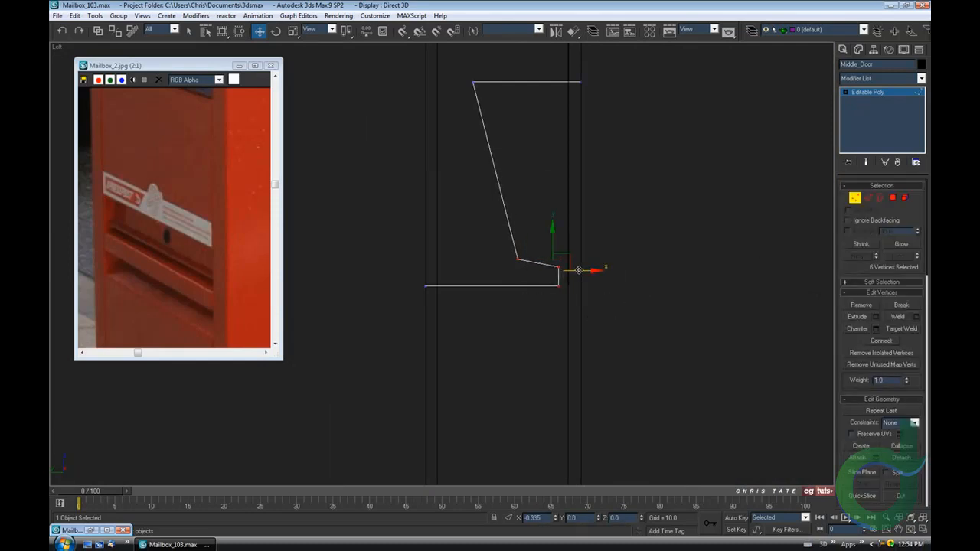
middle_click_drag(578, 271, 577, 359)
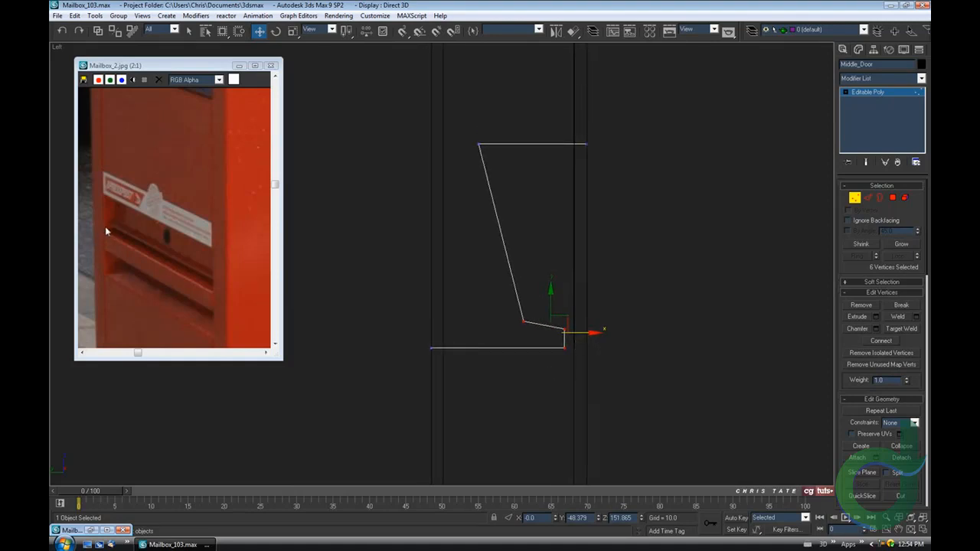
- Move the two upper back vertices of the handle recess deeper, to about Y -44.07
middle_click_drag(452, 150, 453, 182)
left_click_drag(491, 199, 485, 176)
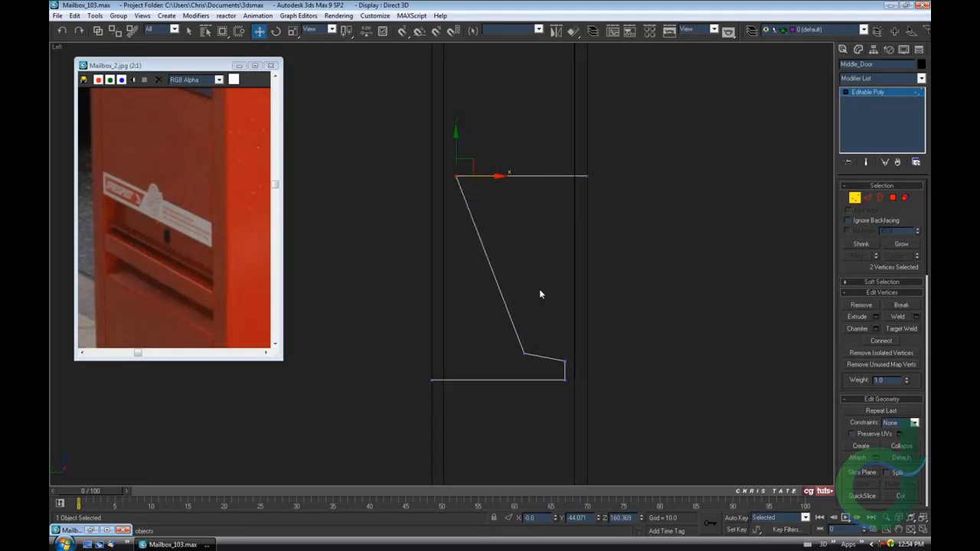
left_click(592, 341)
- Examine the reshaped recess and lip on the whole mailbox in the perspective view against Mailbox_2.jpg
left_click(923, 528)
left_click(684, 437)
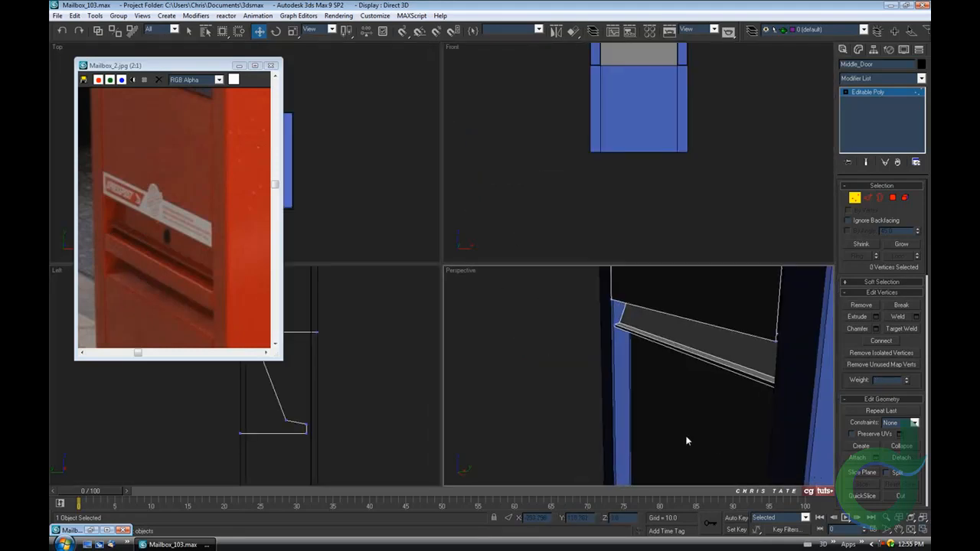
left_click(923, 529)
middle_click_drag(597, 364, 610, 350, "alt")
scroll(592, 294, "down", 2)
middle_click_drag(592, 294, 564, 364)
scroll(550, 284, "down", 2)
middle_click_drag(550, 284, 551, 363)
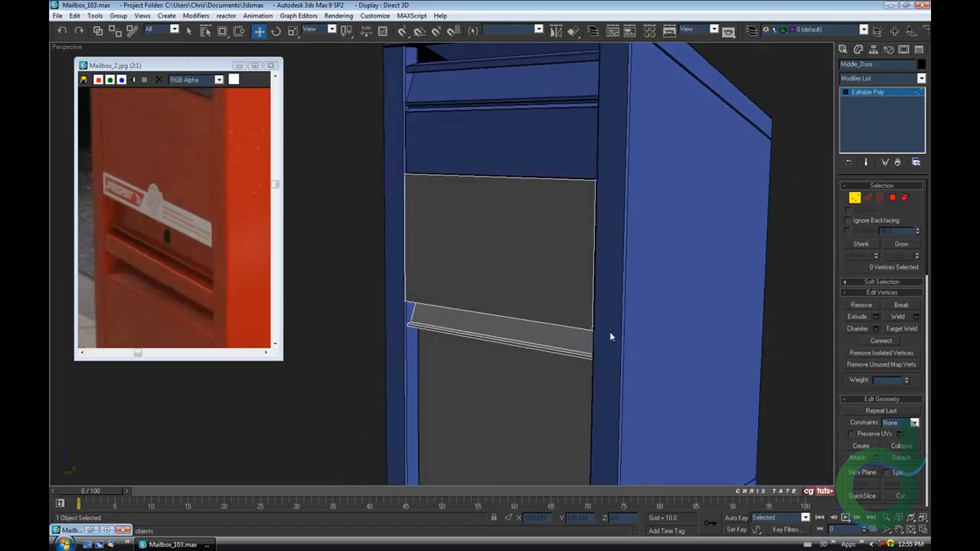
- Leave vertex editing, isolate the middle door and bring back the Mailbox_1.jpg reference in place of Mailbox_2.jpg
left_click(854, 198)
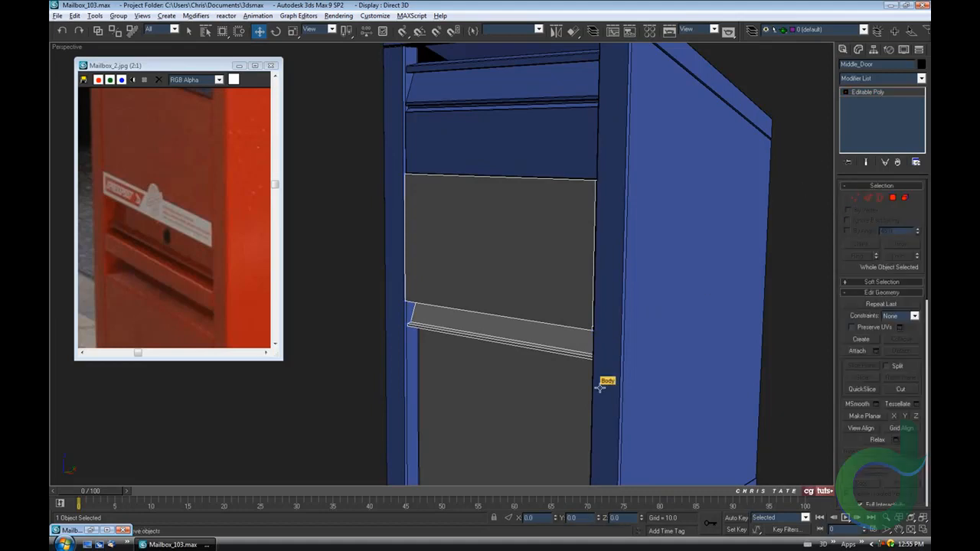
key("alt+q")
middle_click_drag(578, 346, 555, 360)
scroll(598, 343, "down", 2)
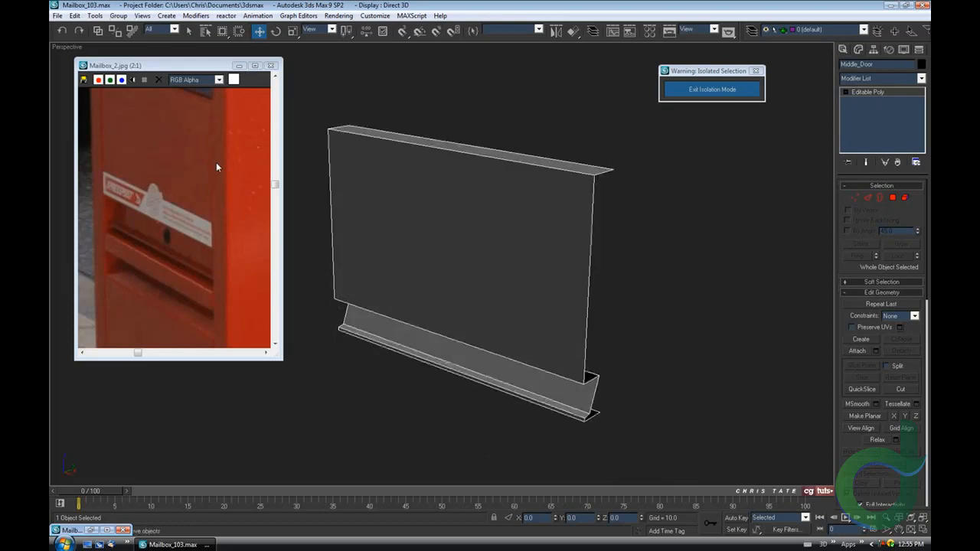
left_click(239, 65)
left_click(89, 530)
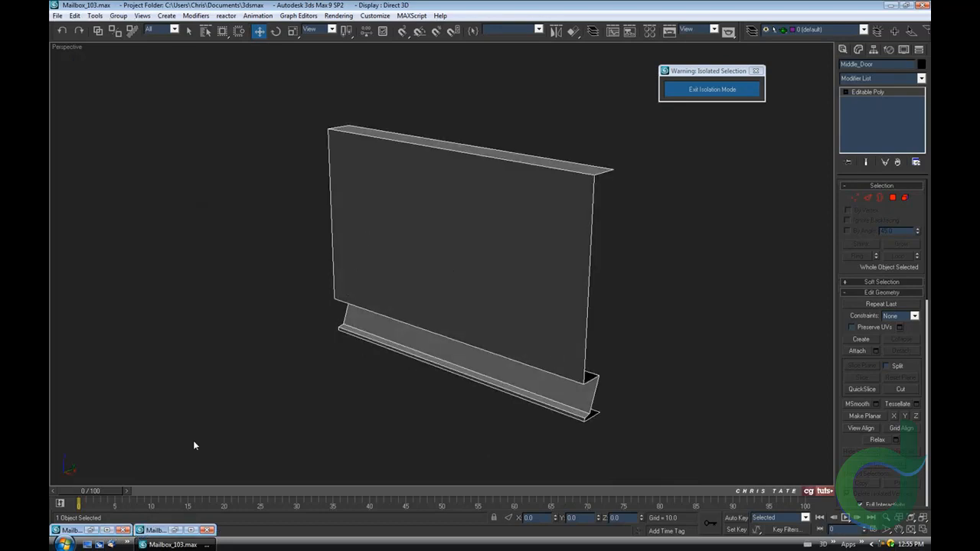
middle_click_drag(215, 313, 248, 253)
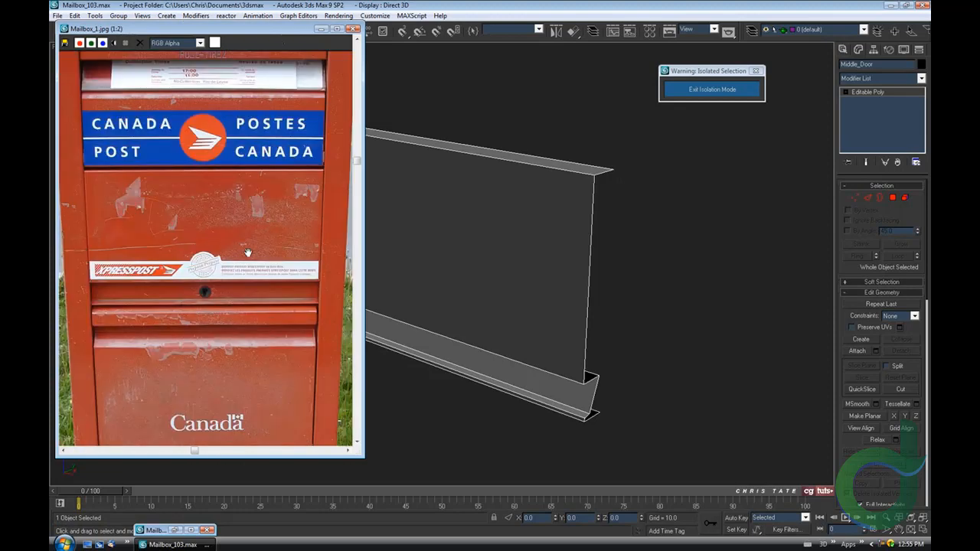
- Chamfer the door's top front edge by 0.35
middle_click_drag(466, 247, 593, 265, "alt")
left_click(867, 197)
left_click(647, 199)
left_click(875, 341)
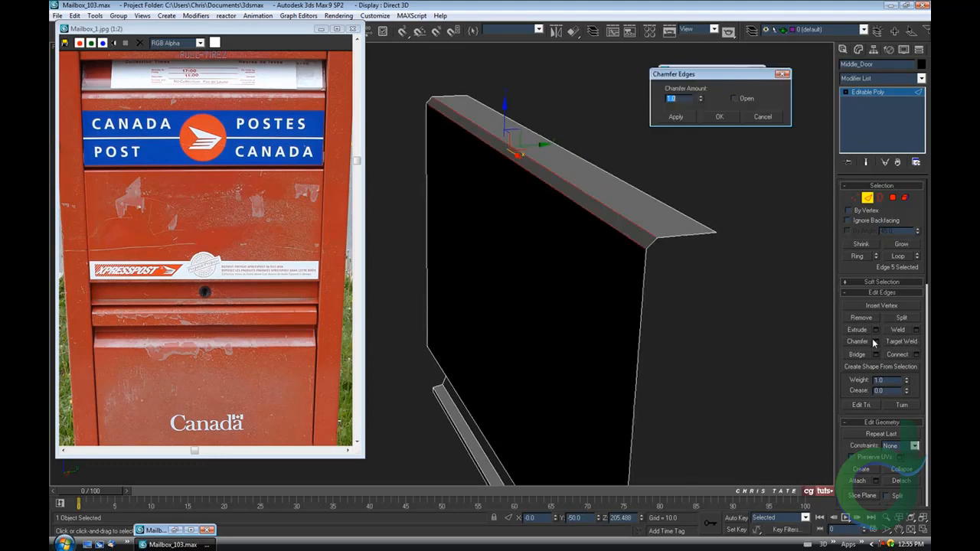
middle_click_drag(595, 225, 578, 237, "alt")
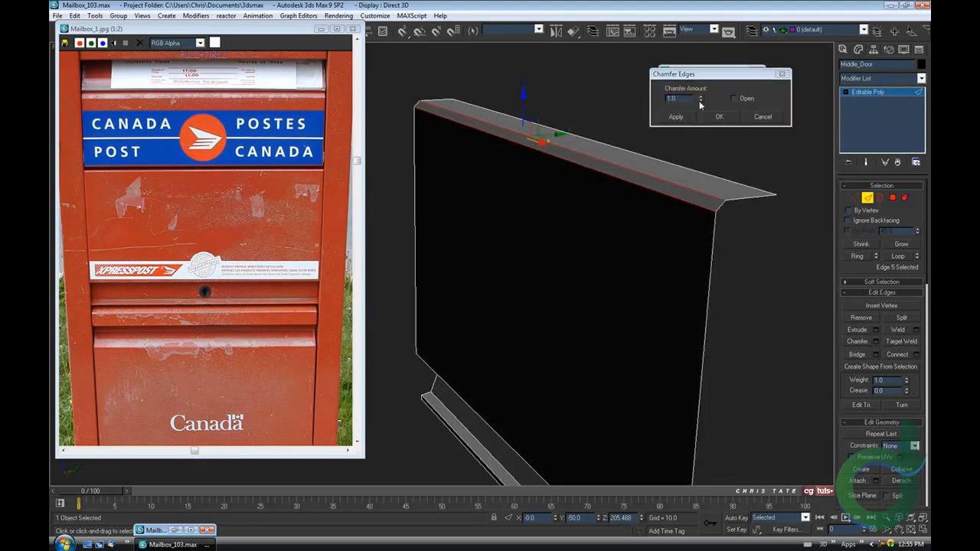
left_click_drag(700, 98, 701, 131)
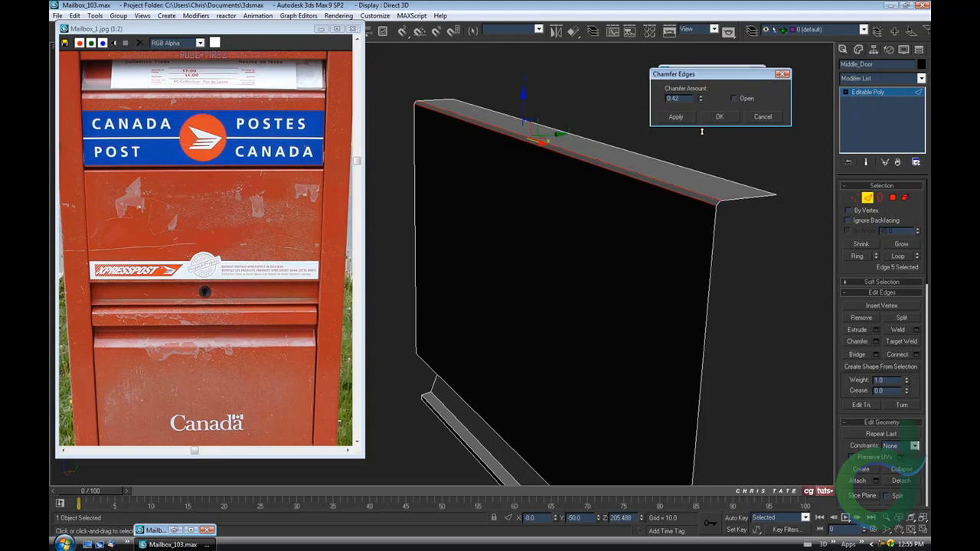
mouse_move(662, 192)
middle_mouse_down("alt")
mouse_move(684, 207)
mouse_move(681, 219)
mouse_move(642, 198)
mouse_move(650, 205)
middle_mouse_up("alt")
left_click(700, 101)
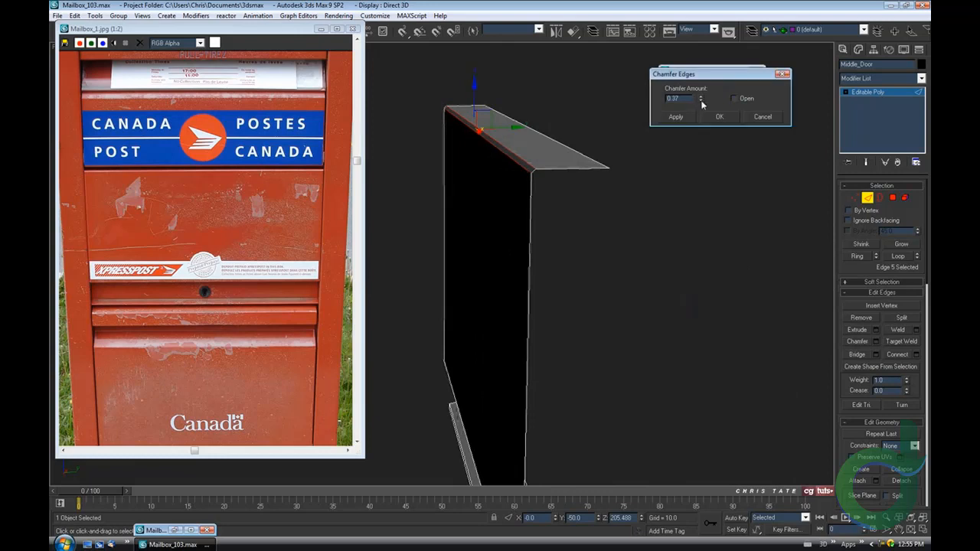
middle_click_drag(539, 184, 553, 203, "alt")
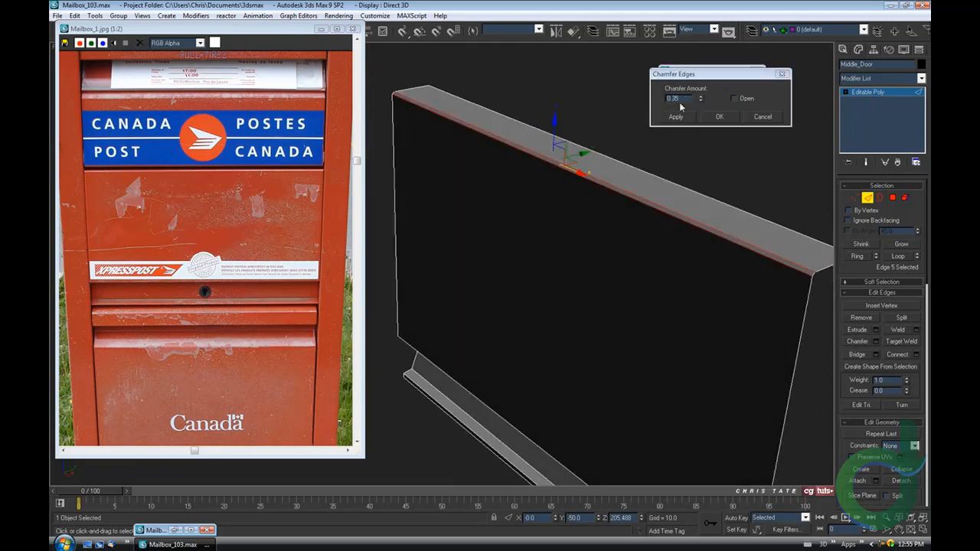
left_click(720, 118)
- Chamfer the door's bottom front edge above the recess by 0.35
middle_click_drag(719, 118, 671, 232, "alt")
left_click(664, 261)
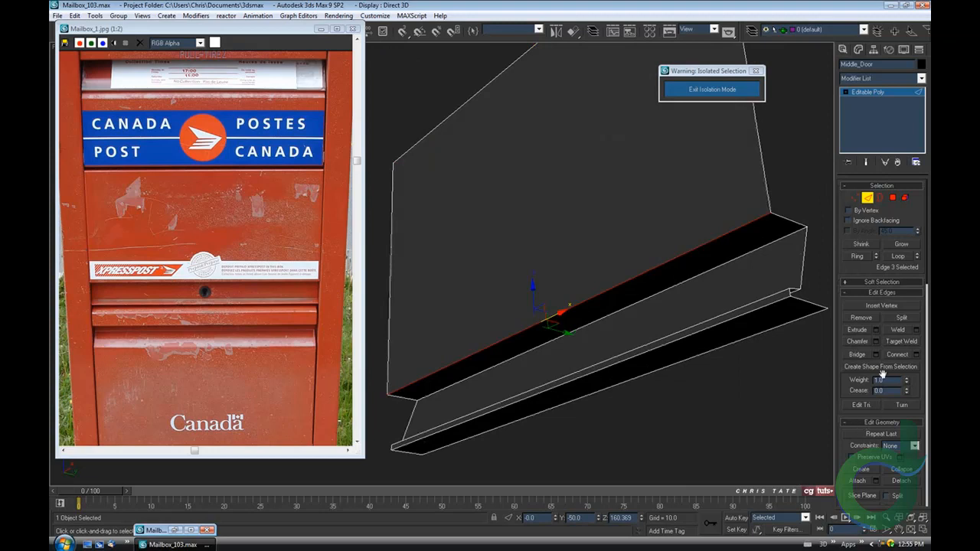
left_click(876, 342)
left_click(678, 116)
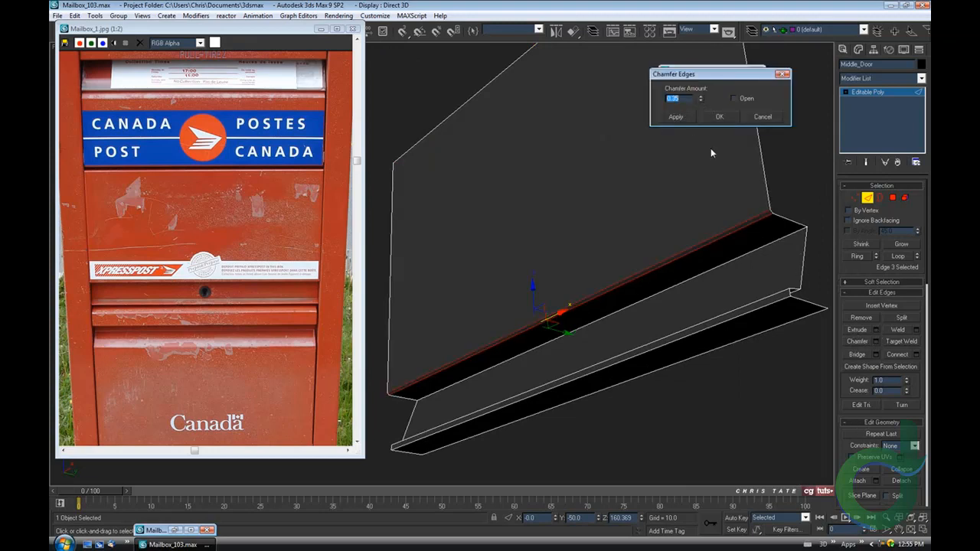
key("alt+q")
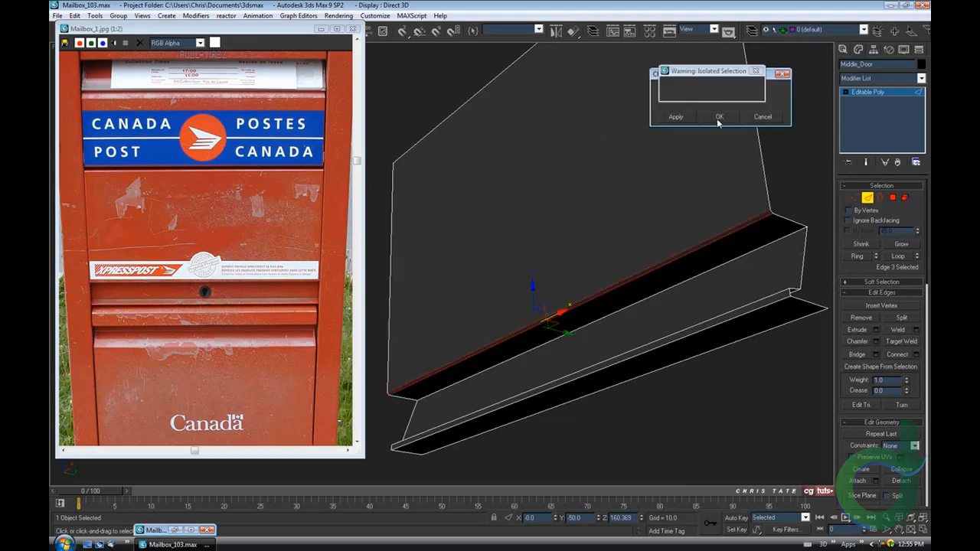
left_click(718, 116)
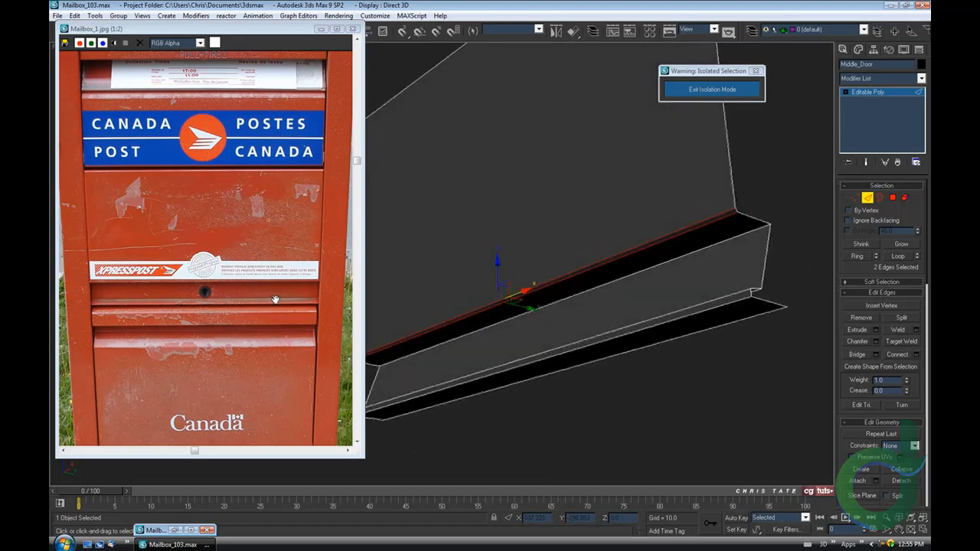
- Following a close-up of Mailbox_1.jpg, chamfer the upper and lower edges of the slanted recess panel by 0.2
scroll(262, 310, "up", 1)
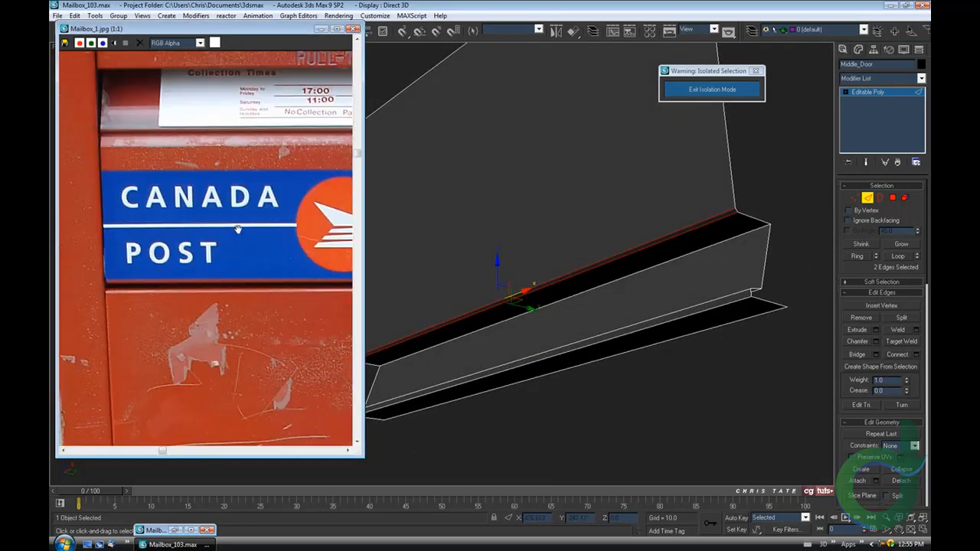
left_click_drag(238, 229, 201, 372)
middle_click_drag(677, 355, 607, 381, "alt")
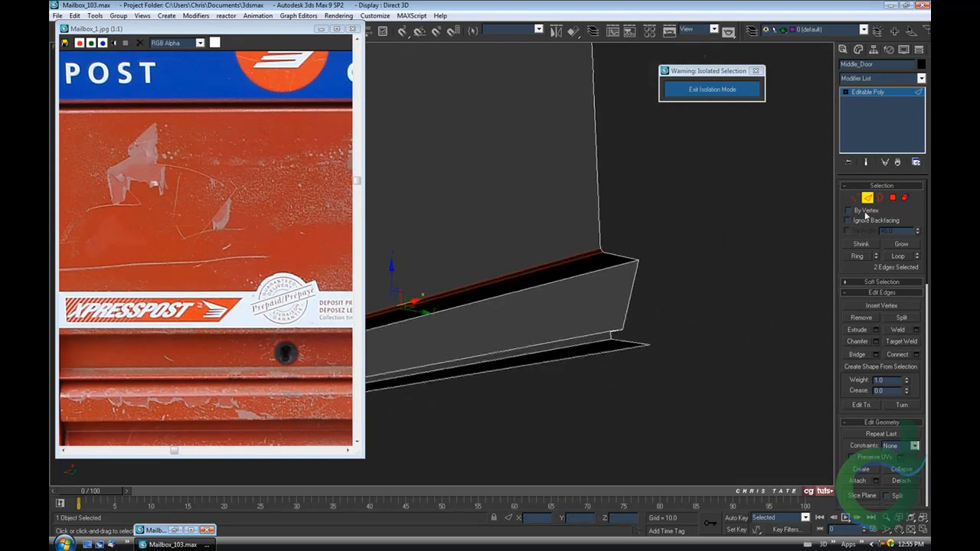
left_click(622, 264)
left_click_drag(270, 28, 264, 60)
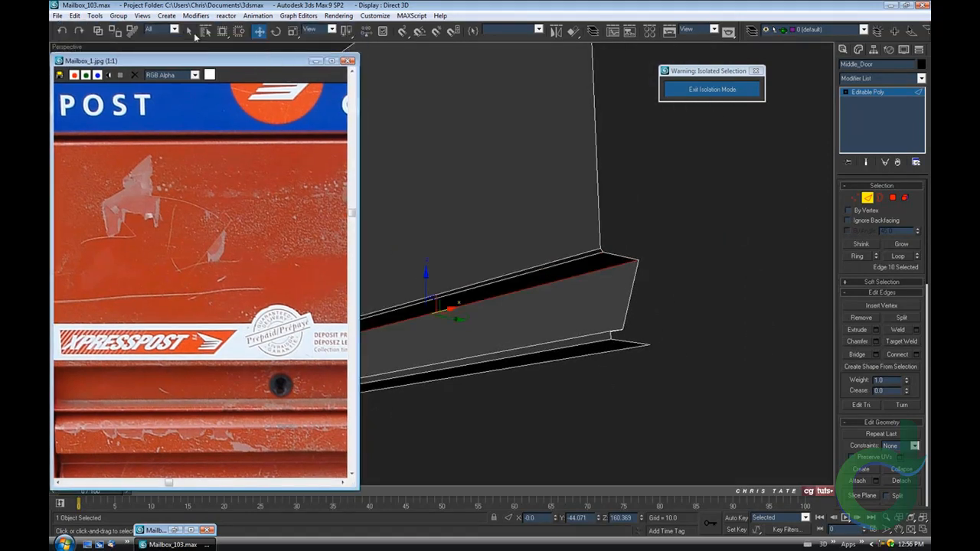
left_click(189, 30)
middle_click_drag(564, 332, 625, 350, "alt")
left_click(604, 364, "ctrl")
left_click(875, 342)
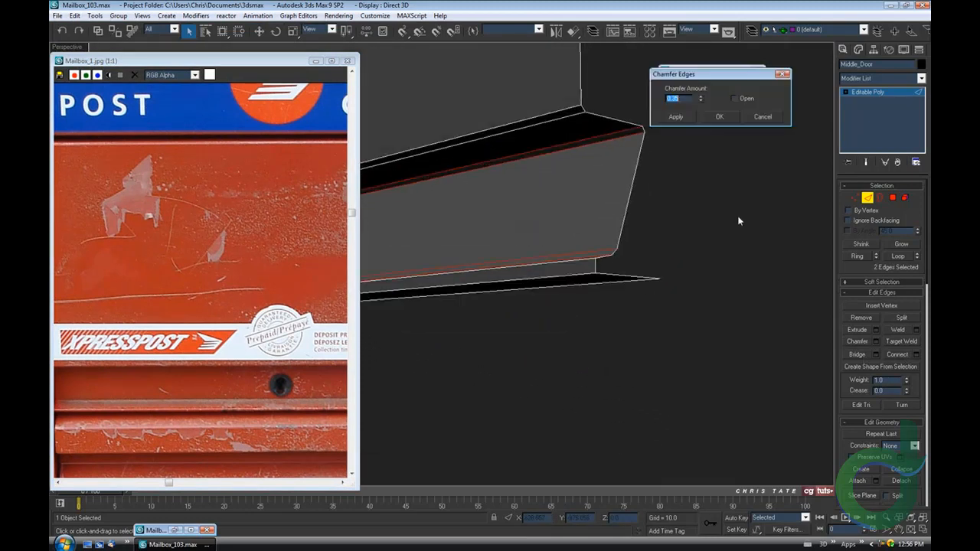
left_click_drag(699, 103, 700, 107)
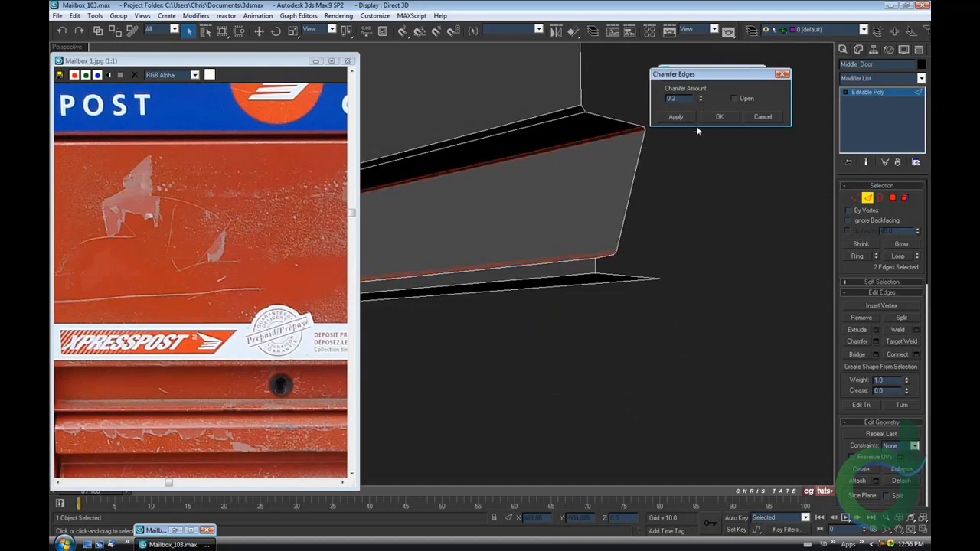
left_click(720, 117)
- Chamfer the two front edges of the middle door's bottom lip by 0.21
middle_click_drag(636, 247, 685, 336, "alt")
left_click(566, 337)
left_click(876, 341)
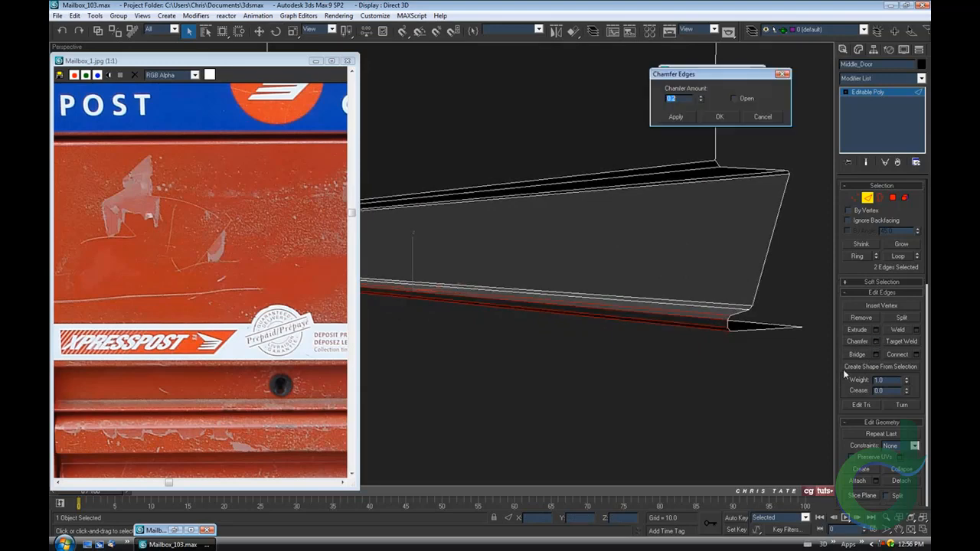
middle_click_drag(766, 393, 634, 392)
scroll(618, 325, "up", 3)
middle_click_drag(621, 332, 585, 307)
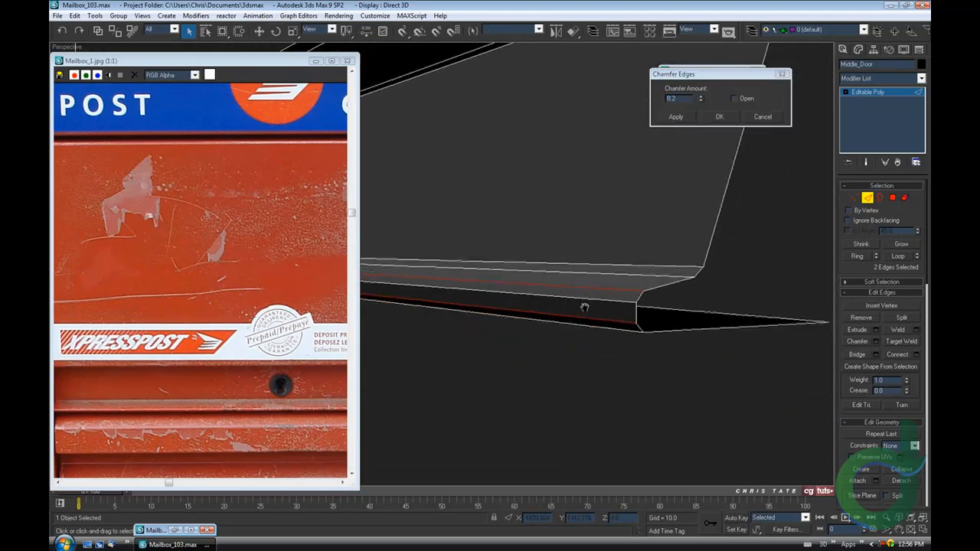
left_click(699, 97)
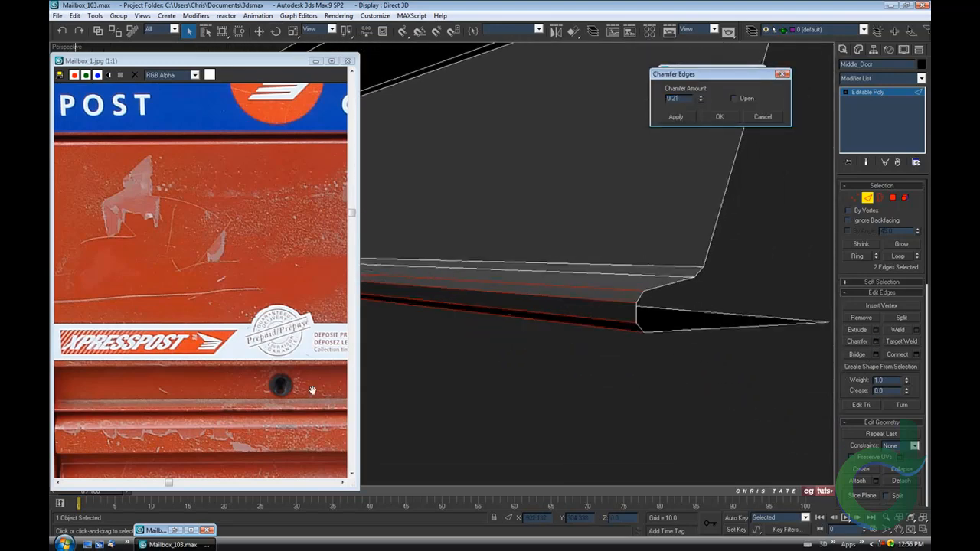
left_click(674, 119)
- Round the lip further by chamfering its four resulting edges by 0.1
left_click_drag(701, 104, 701, 109)
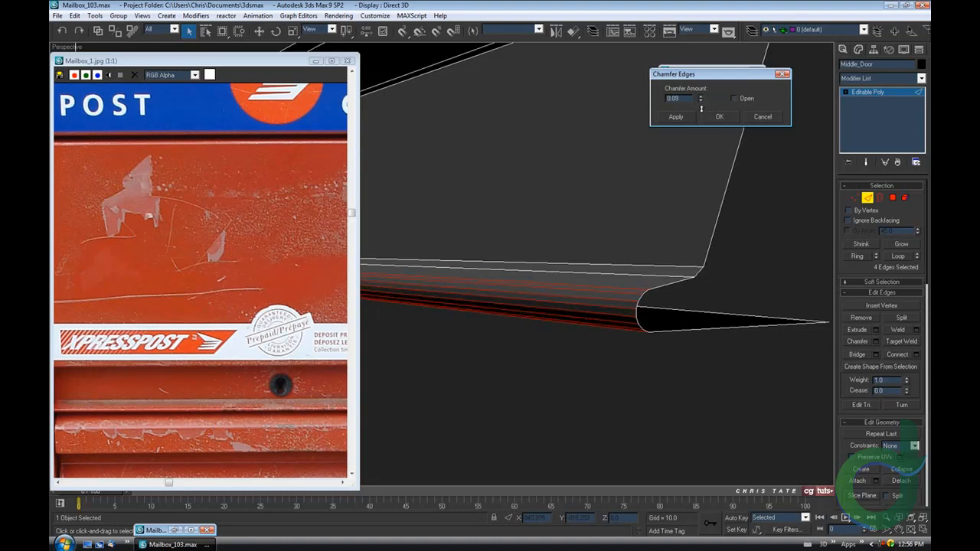
middle_click_drag(613, 257, 613, 258, "alt")
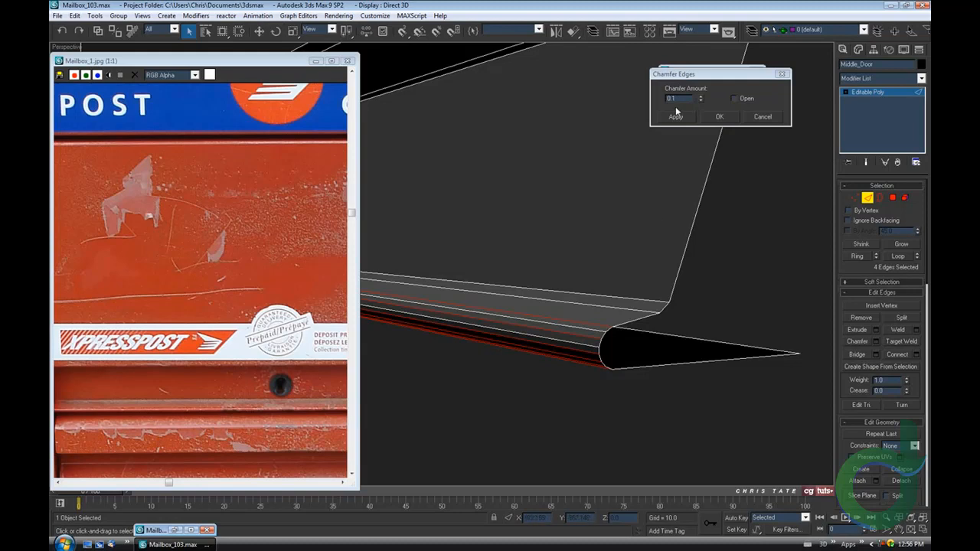
left_click(719, 116)
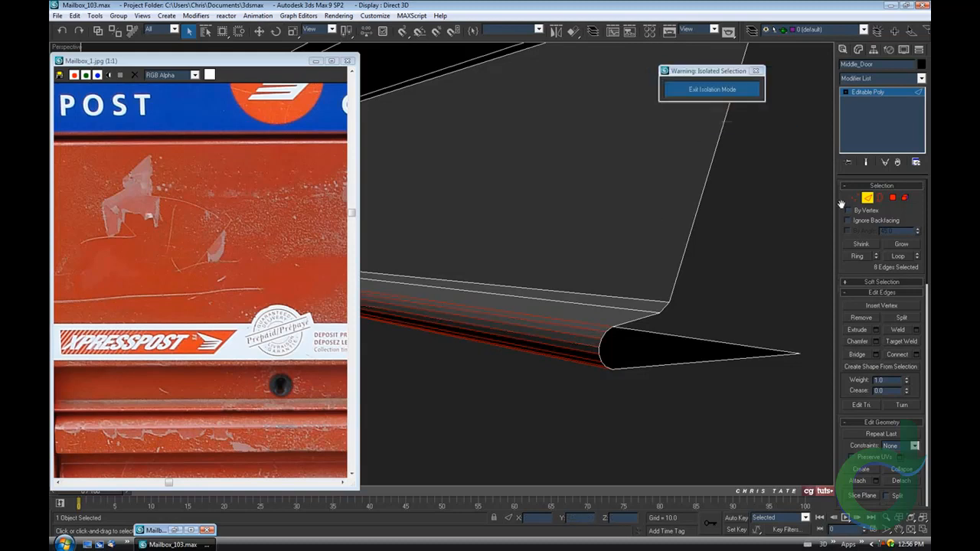
- Leave edge editing and isolation mode, minimize the Mailbox_1.jpg reference and deselect the middle door
left_click(867, 199)
left_click(698, 90)
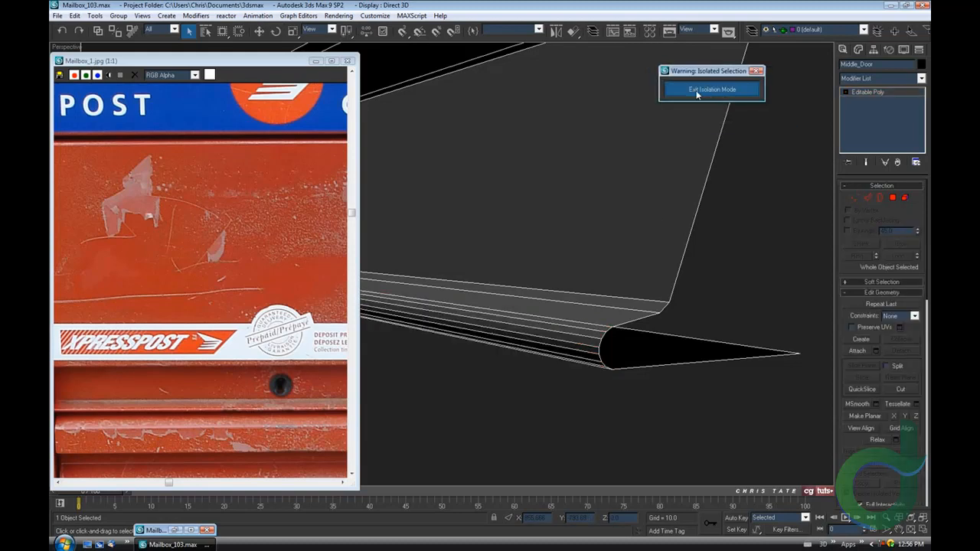
left_click(313, 62)
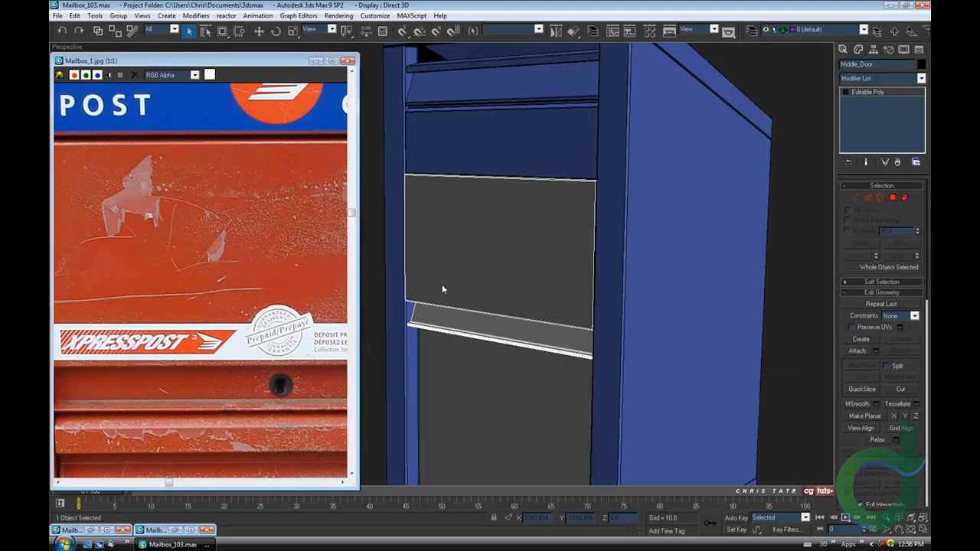
left_click(350, 258)
- Assign the blue 02 - Default material to the middle door
key("z")
middle_click_drag(390, 295, 417, 287, "alt")
key("m")
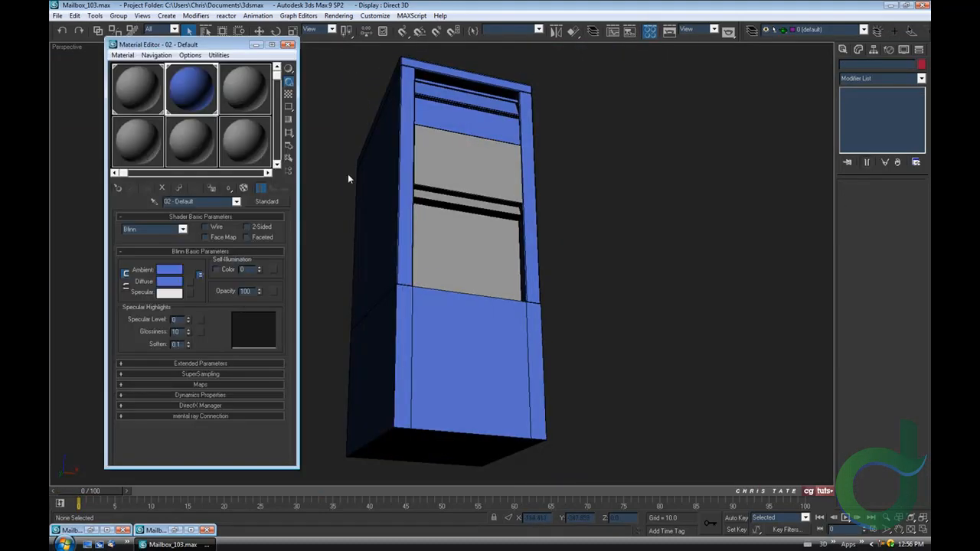
left_click_drag(195, 96, 418, 184)
left_click(288, 45)
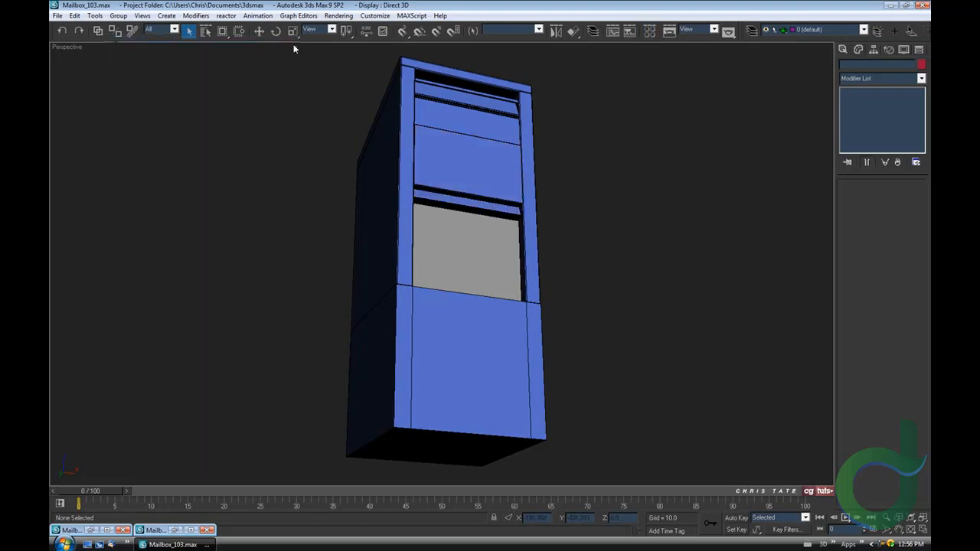
- Examine the middle door's recess and lip up close with edged faces toggled, and check the whole mailbox
mouse_move(451, 269)
middle_mouse_down("alt")
mouse_move(422, 286)
mouse_move(367, 282)
mouse_move(400, 265)
mouse_move(381, 259)
mouse_move(378, 284)
mouse_move(352, 284)
mouse_move(483, 276)
mouse_move(376, 275)
mouse_move(367, 234)
mouse_move(433, 364)
middle_mouse_up("alt")
scroll(405, 284, "up", 5)
scroll(391, 281, "up", 3)
key("F4")
key("F4")
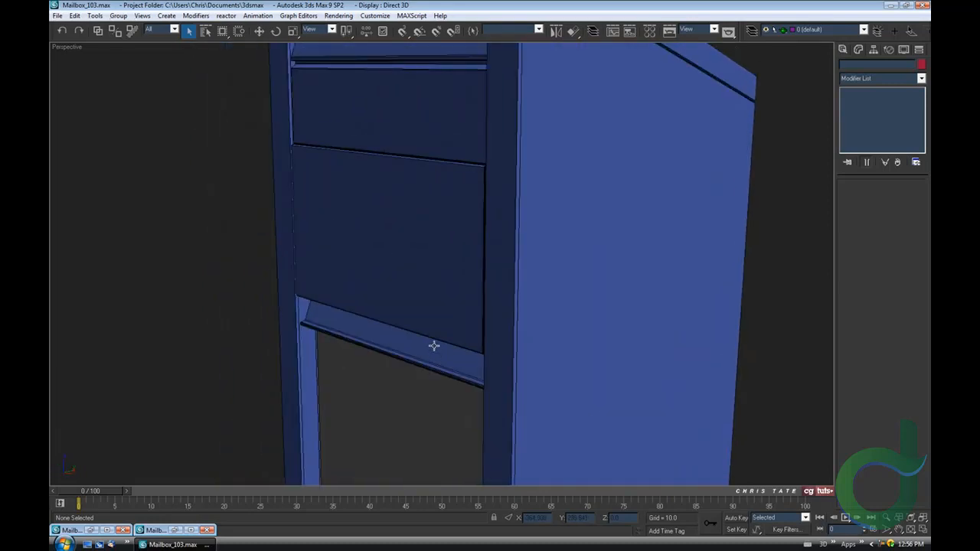
scroll(433, 344, "down", 8)
middle_click_drag(444, 372, 466, 372, "alt")
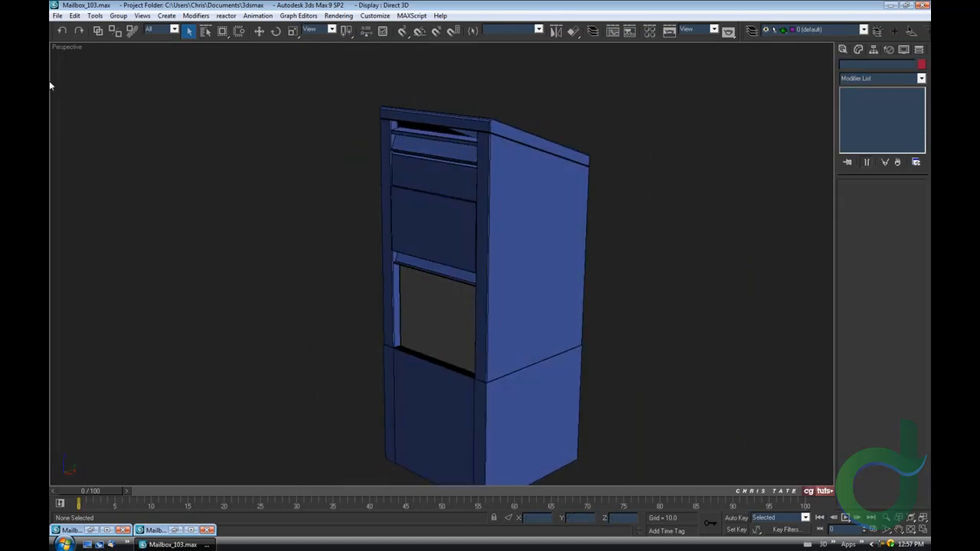
- Save the scene as an incremented copy, Mailbox_104
left_click(58, 15)
left_click(84, 88)
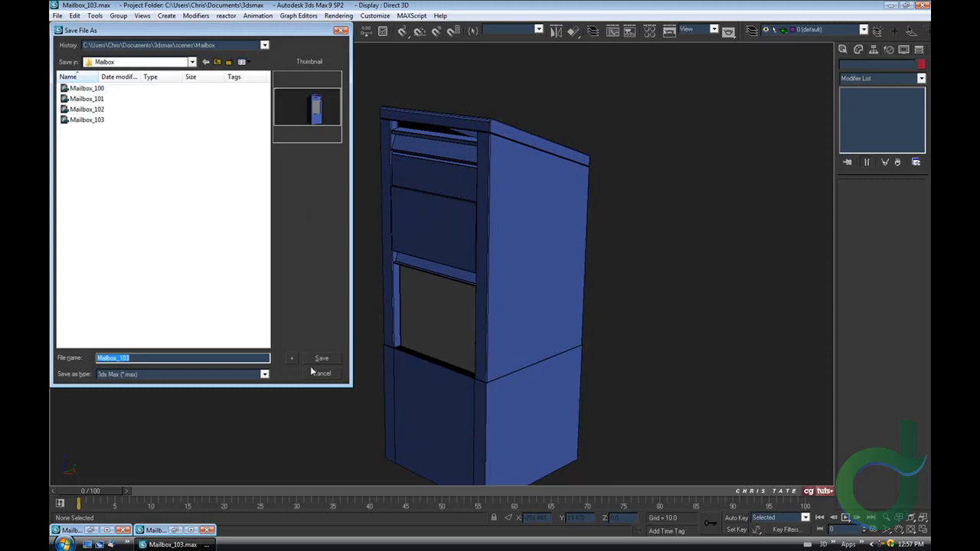
left_click(290, 360)
- Extrude the bottom door's front polygon outward until it is flush with the surrounding mailbox frame
middle_click_drag(470, 318, 497, 293)
left_click(455, 319)
middle_click_drag(455, 319, 490, 337, "alt")
scroll(483, 304, "up", 5)
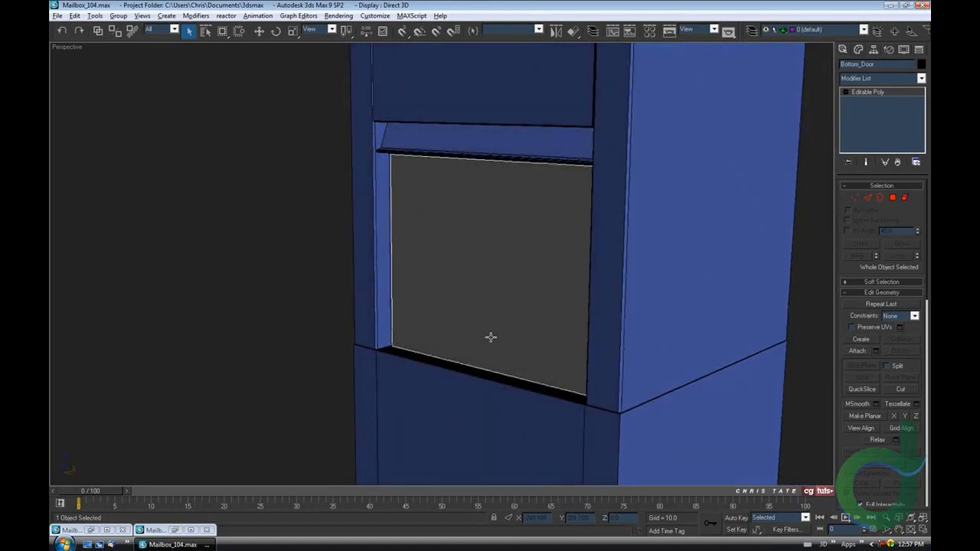
left_click(893, 198)
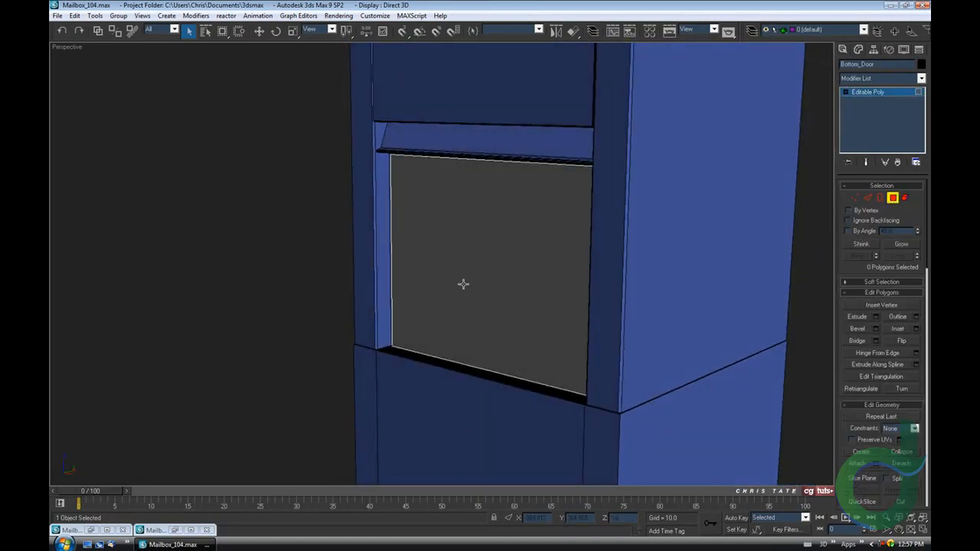
left_click(465, 249)
middle_click_drag(542, 348, 531, 350)
middle_click_drag(581, 369, 540, 368)
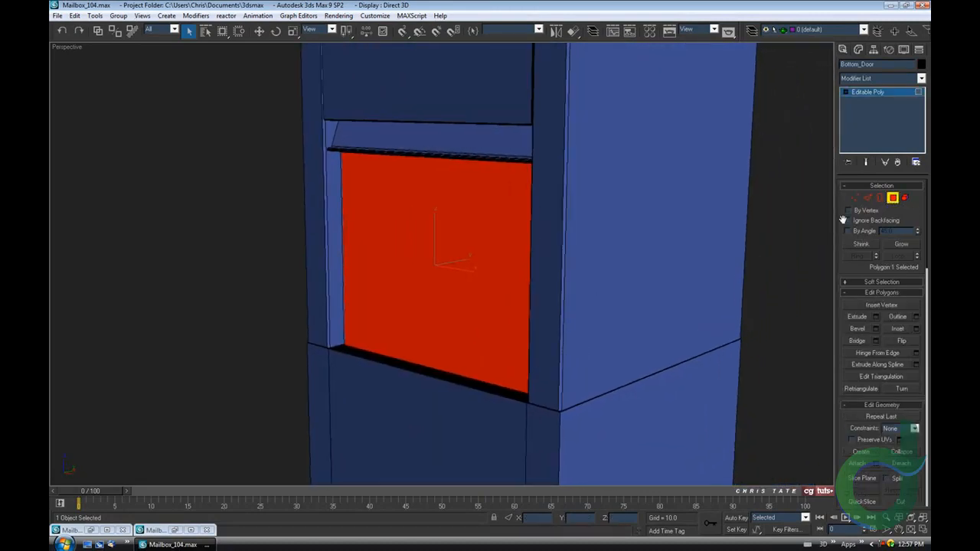
left_click(875, 316)
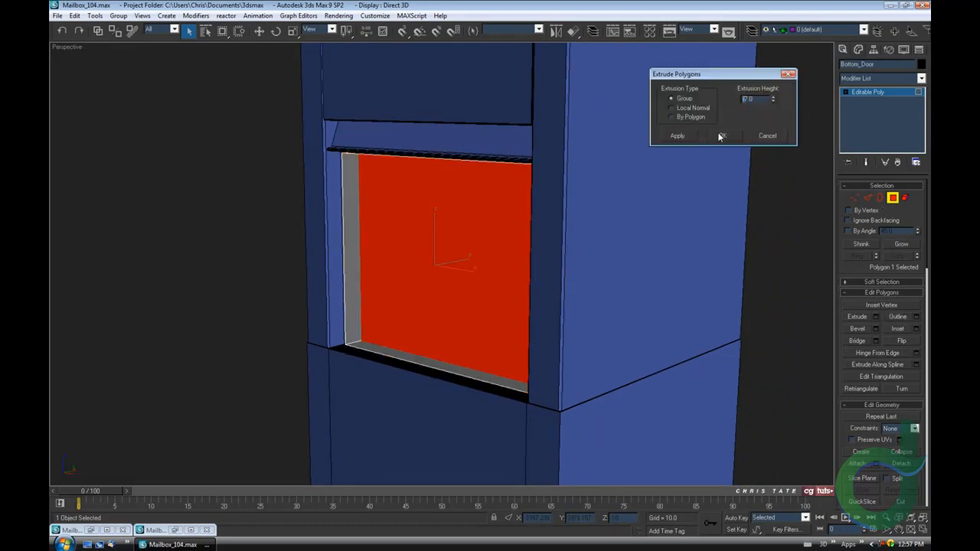
key("Escape")
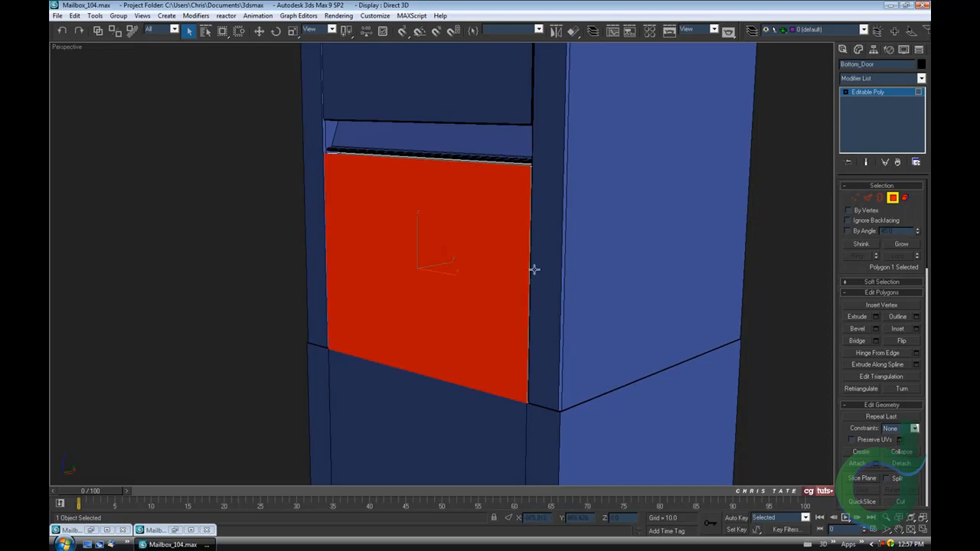
- Isolate the bottom door and delete its four side polygons, keeping only the front face
middle_click_drag(536, 278, 548, 286, "alt")
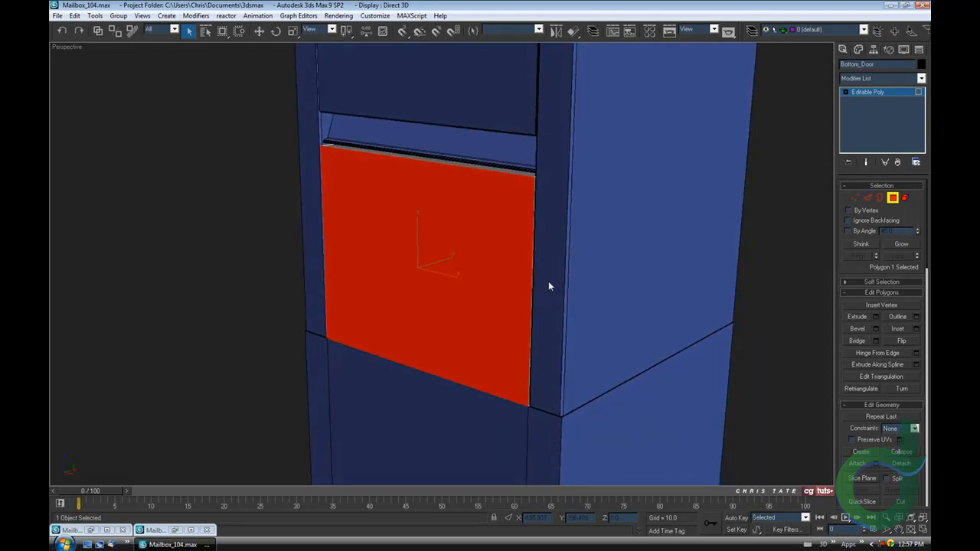
key("alt+q")
scroll(545, 277, "down", 2)
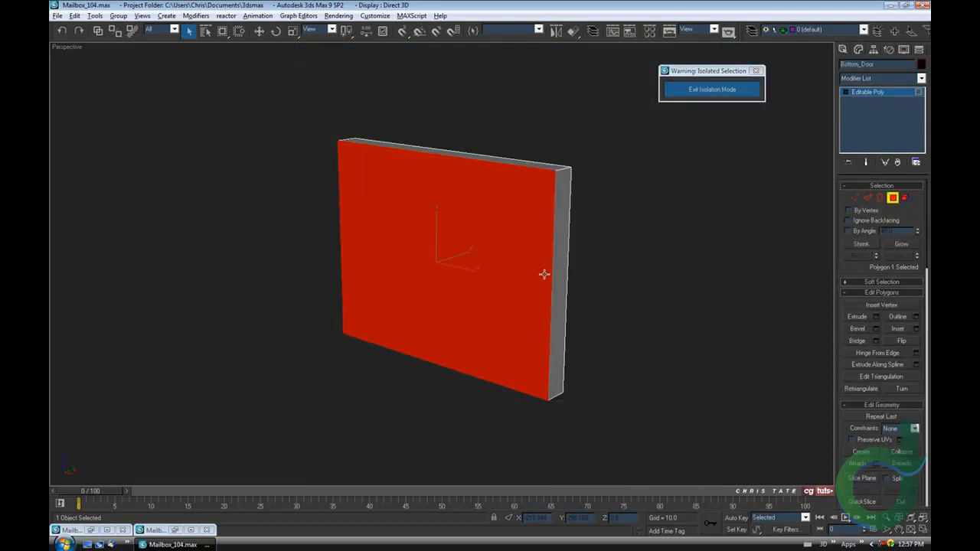
middle_click_drag(543, 273, 509, 258, "alt")
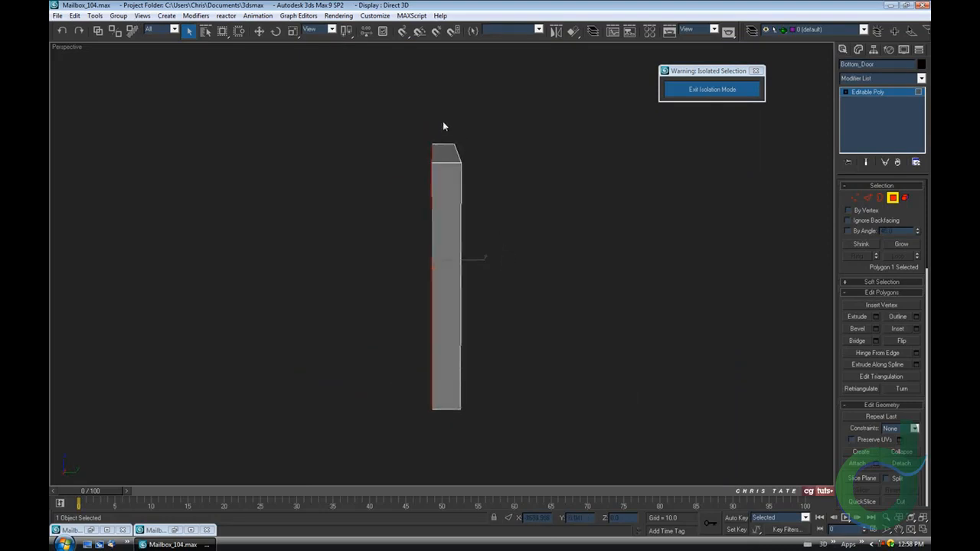
left_click_drag(441, 115, 506, 450)
middle_click_drag(506, 450, 492, 313, "alt")
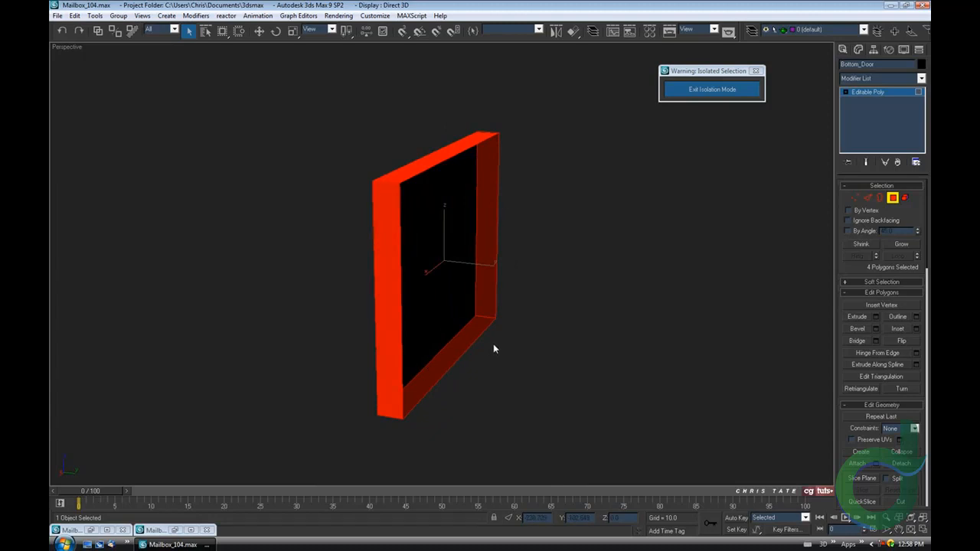
key("Delete")
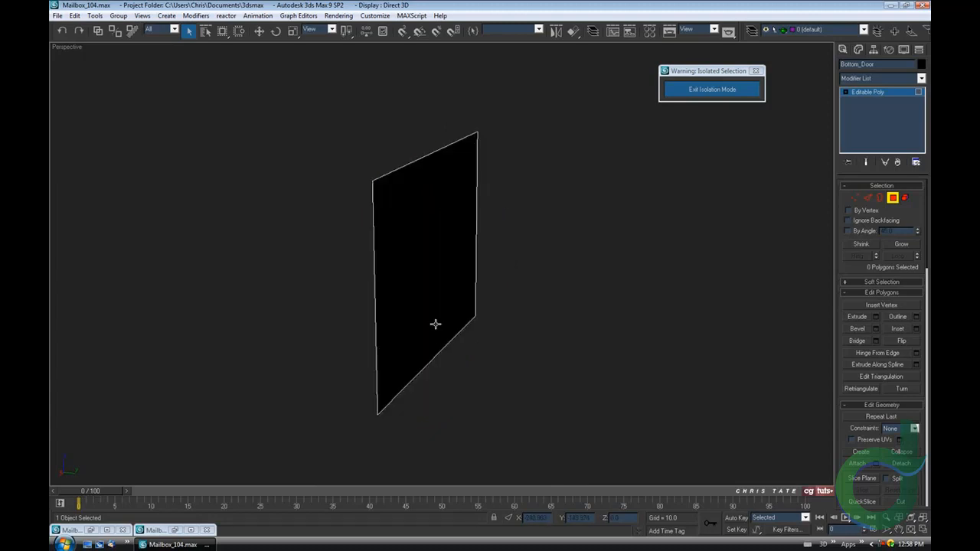
- Switch the bottom door to edge editing and exit isolation mode to show the whole mailbox again
middle_click_drag(435, 324, 516, 302, "alt")
left_click(867, 197)
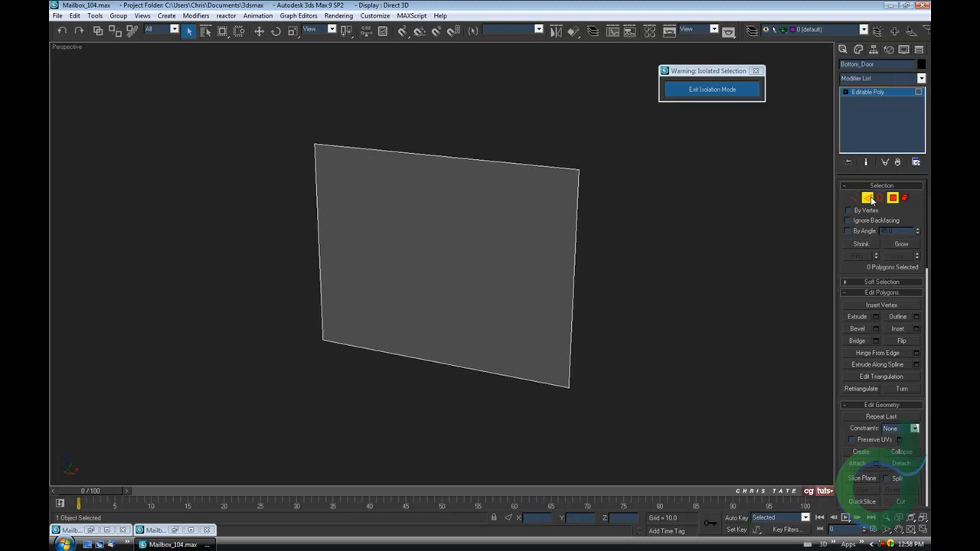
left_click(718, 89)
scroll(548, 308, "up", 5)
key("z")
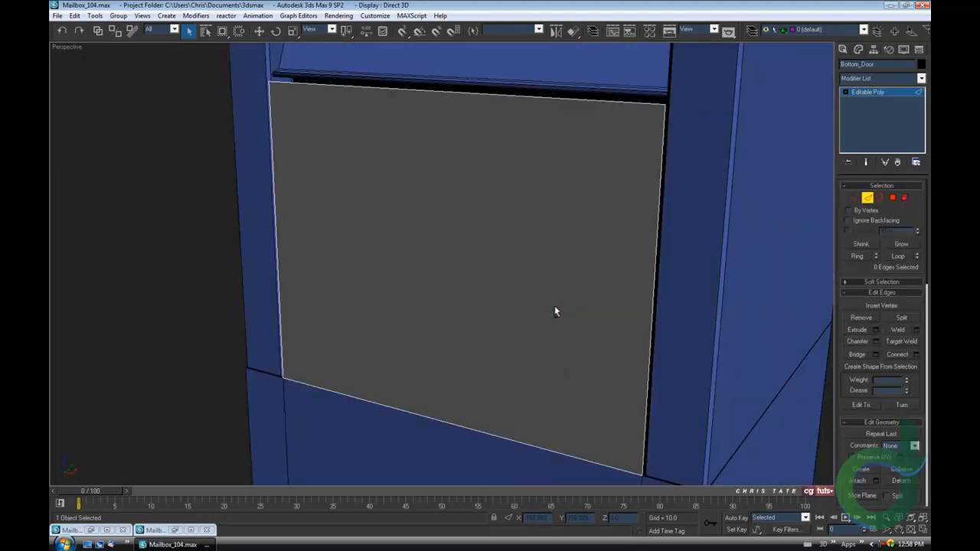
middle_click_drag(556, 309, 600, 309, "alt")
scroll(536, 304, "down", 4)
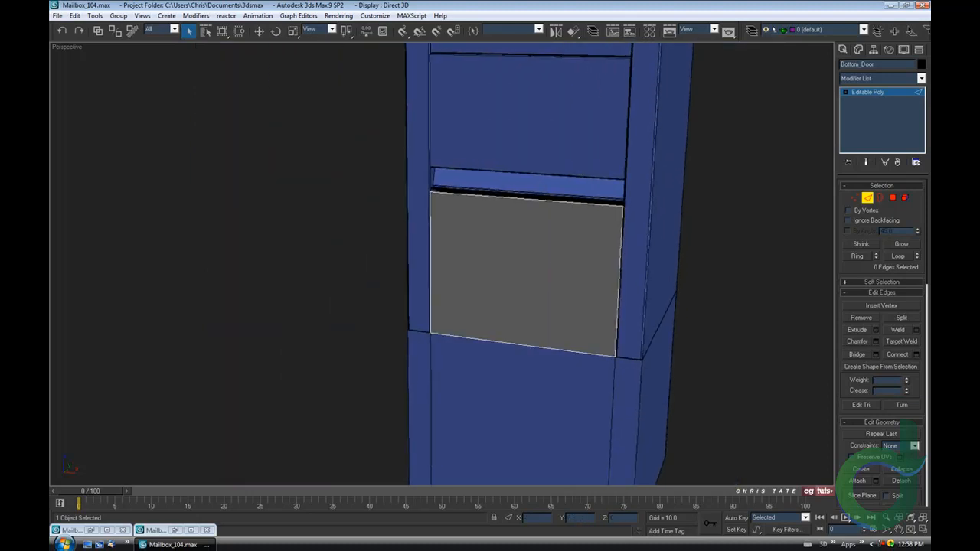
- Bring up the Mailbox_1.jpg and Mailbox_2.jpg references and examine the bottom door's shape in both
left_click(91, 530)
middle_click_drag(201, 359, 185, 273)
scroll(197, 315, "down", 1)
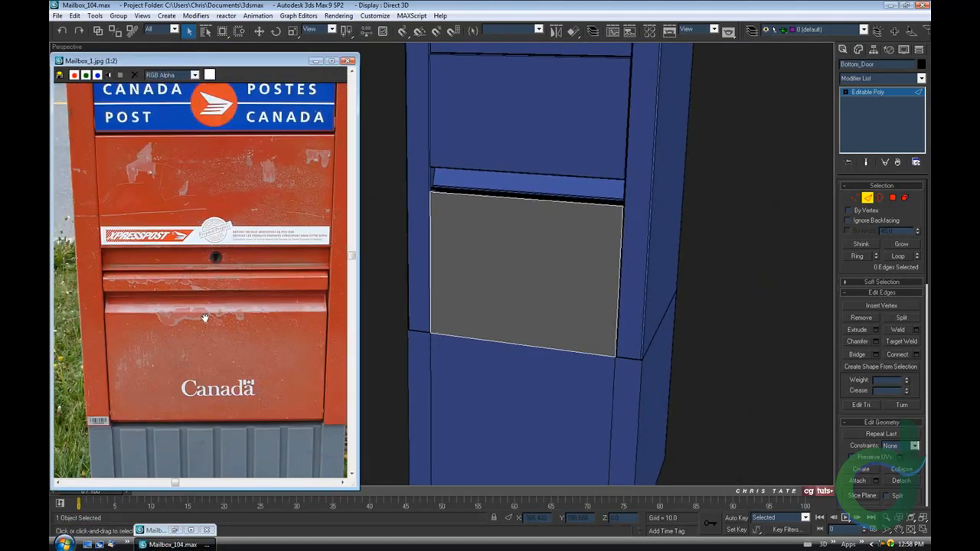
middle_click_drag(522, 346, 558, 345)
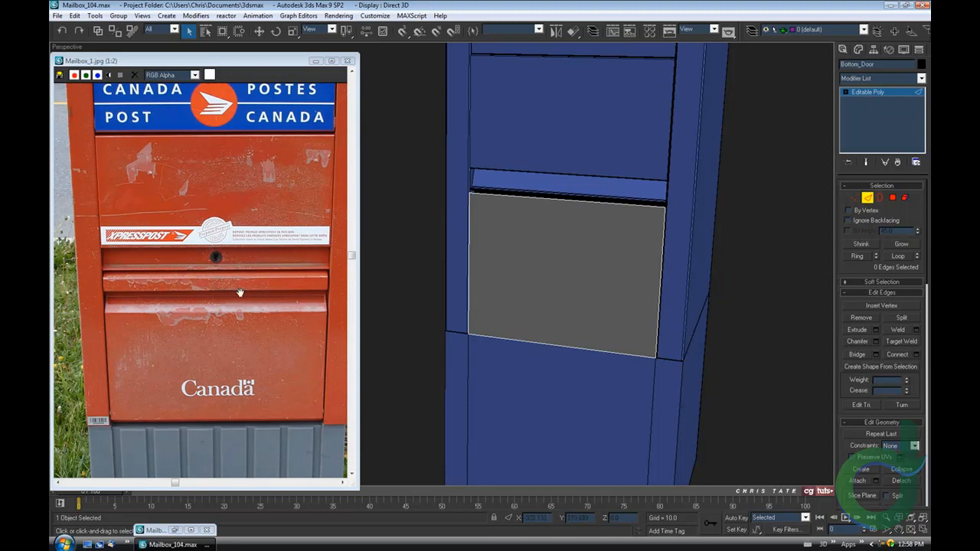
left_click(259, 217)
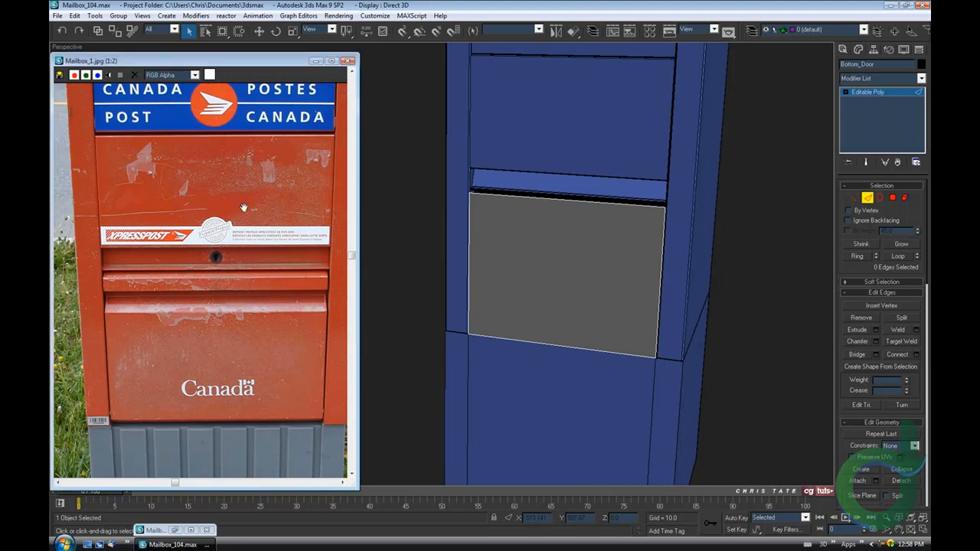
double_click(151, 530)
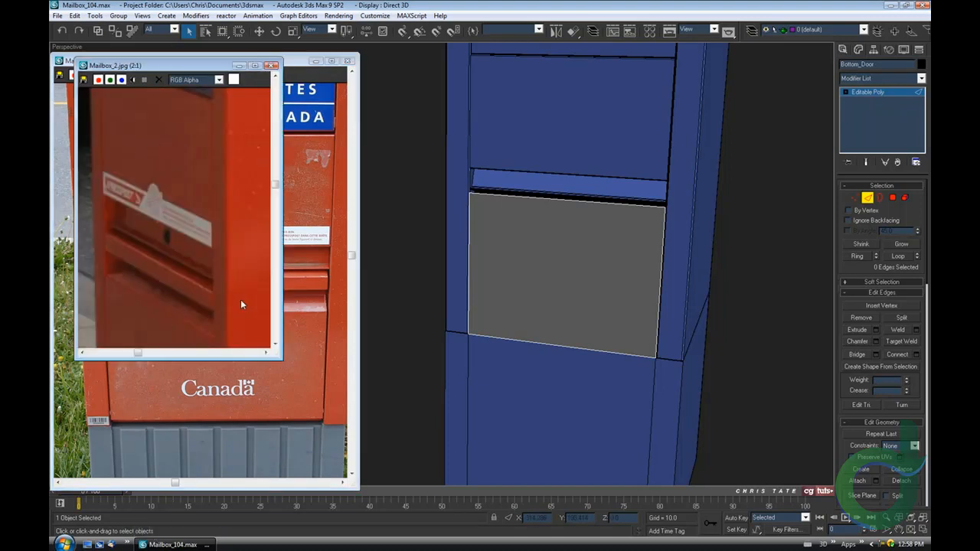
left_click_drag(240, 299, 187, 219)
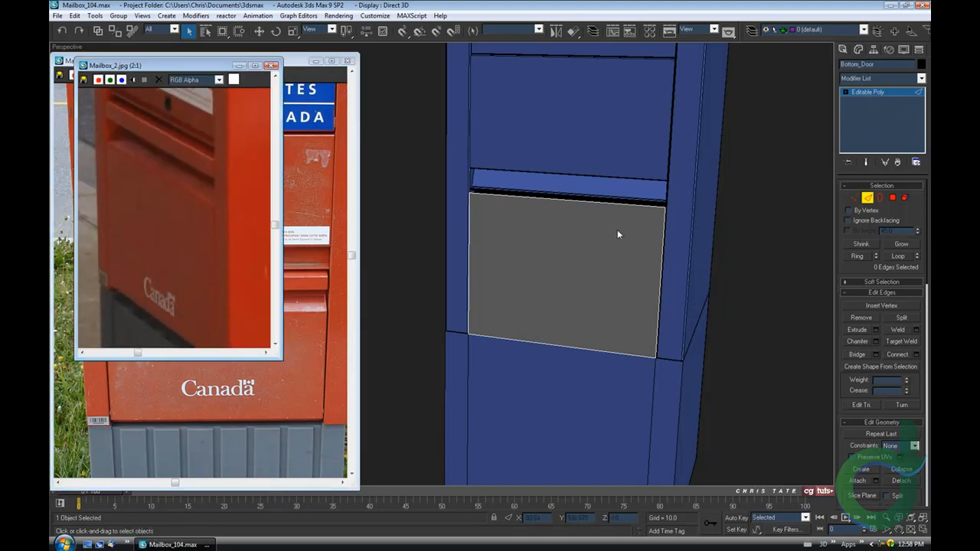
- Lower the bottom door's top edge to about Z 137 and raise its bottom edge to about Z 96
left_click(566, 200)
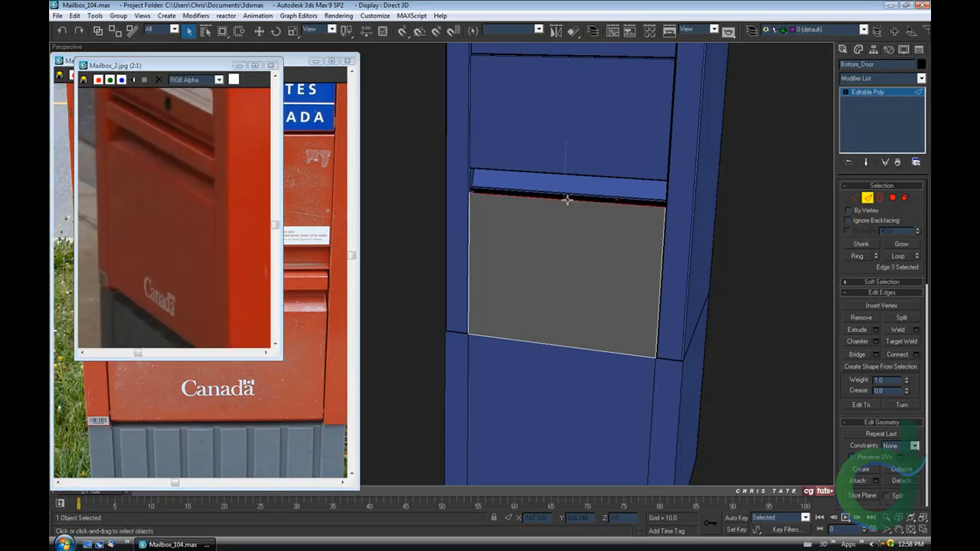
left_click(260, 32)
left_click_drag(571, 178, 564, 202)
left_click(549, 352)
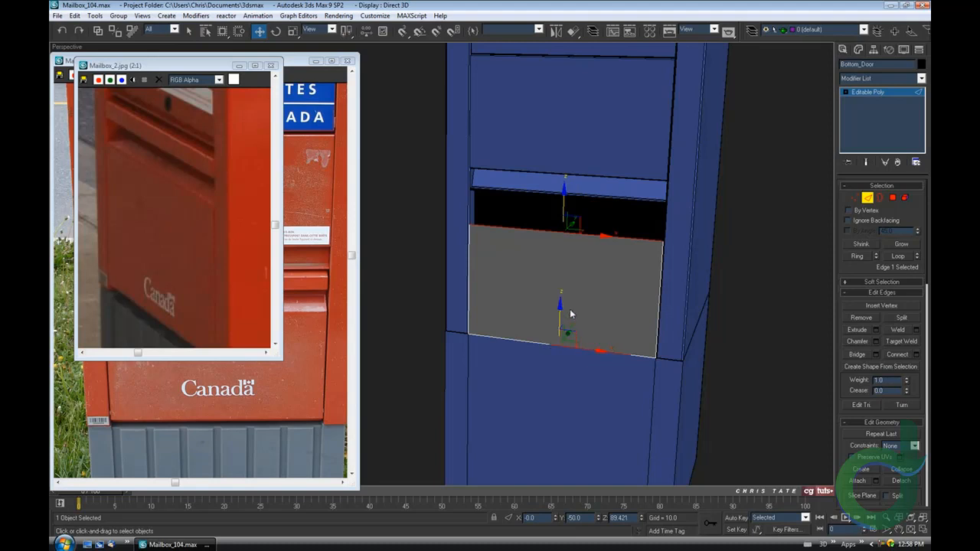
mouse_move(564, 310)
left_mouse_down()
mouse_move(562, 285)
mouse_move(562, 294)
left_mouse_up()
- In the Left view, extrude the bottom door's top edge diagonally up into the mailbox, then straight up to about Y -45.7, Z 146.2
middle_click_drag(599, 305, 589, 285, "alt")
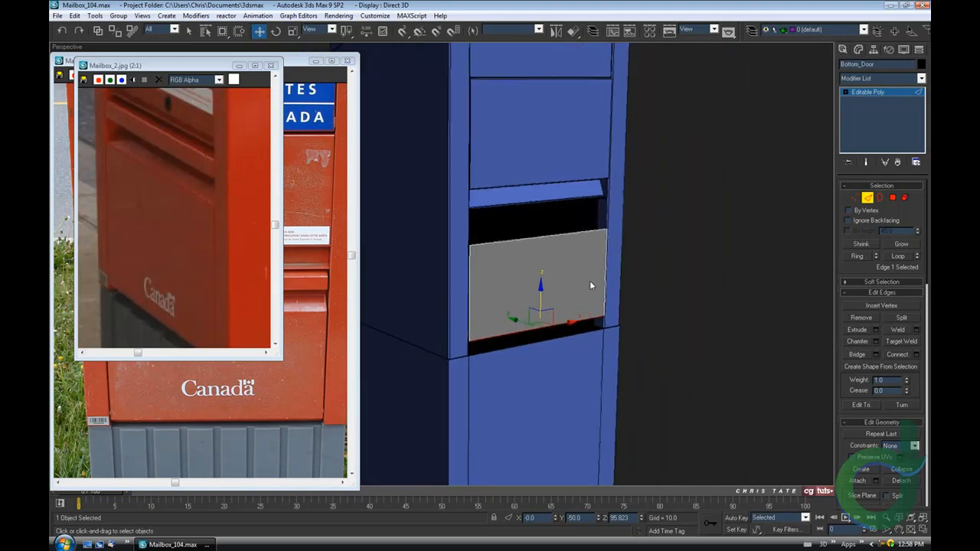
left_click(550, 237)
middle_click_drag(532, 300, 547, 363, "alt")
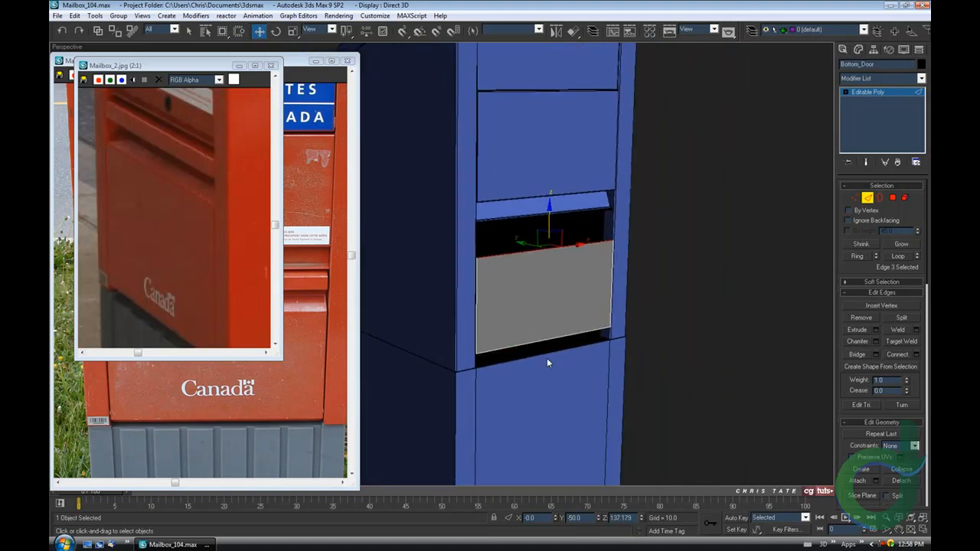
left_click(922, 529)
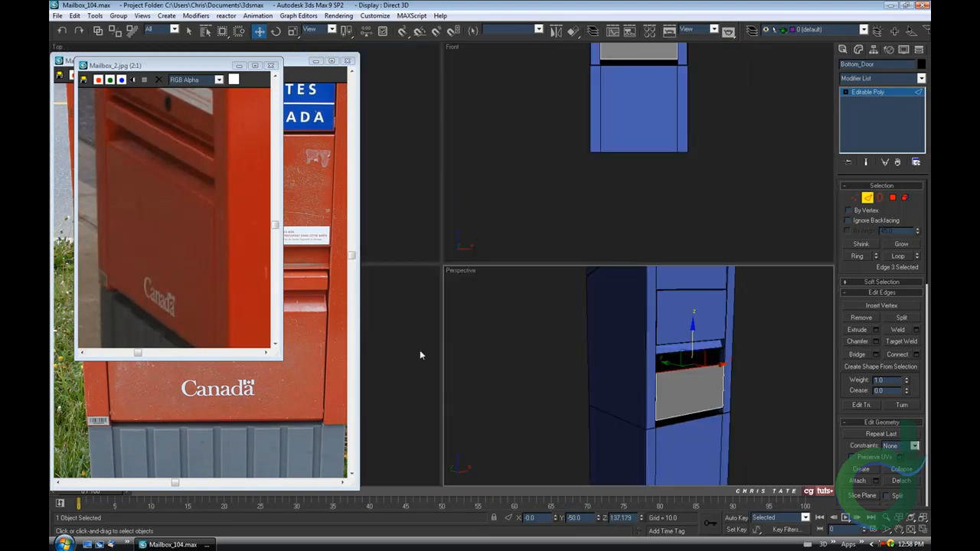
right_click(420, 352)
key("alt+w")
scroll(491, 310, "down", 3)
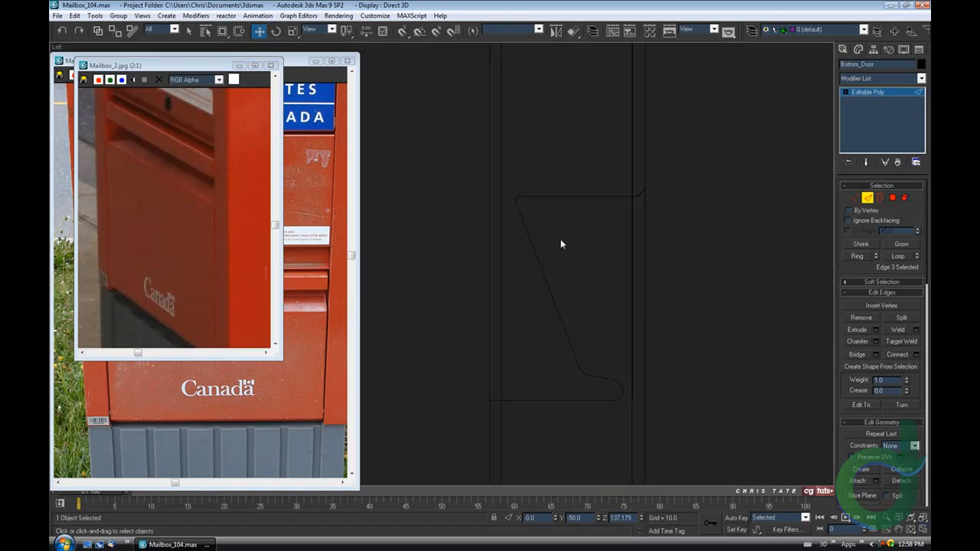
middle_click_drag(565, 261, 513, 345)
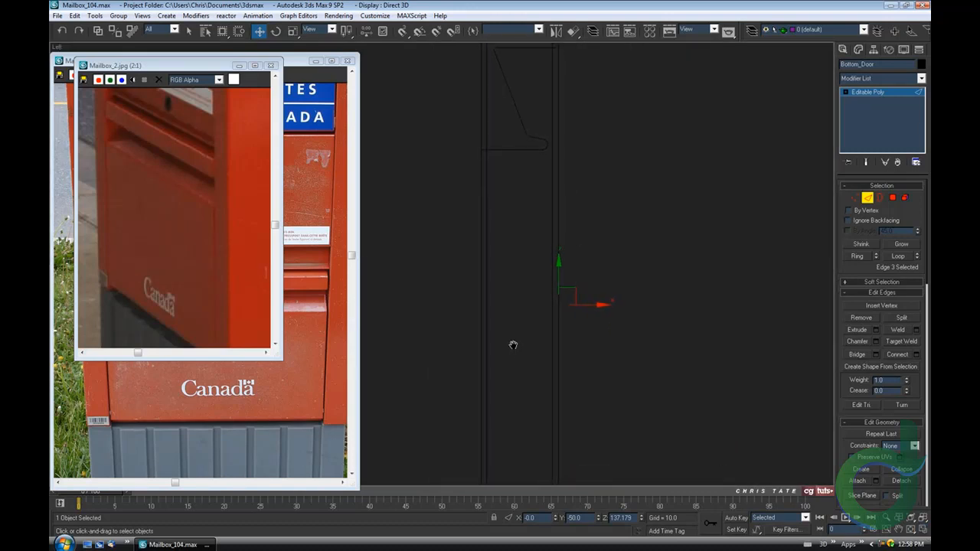
left_click(290, 65)
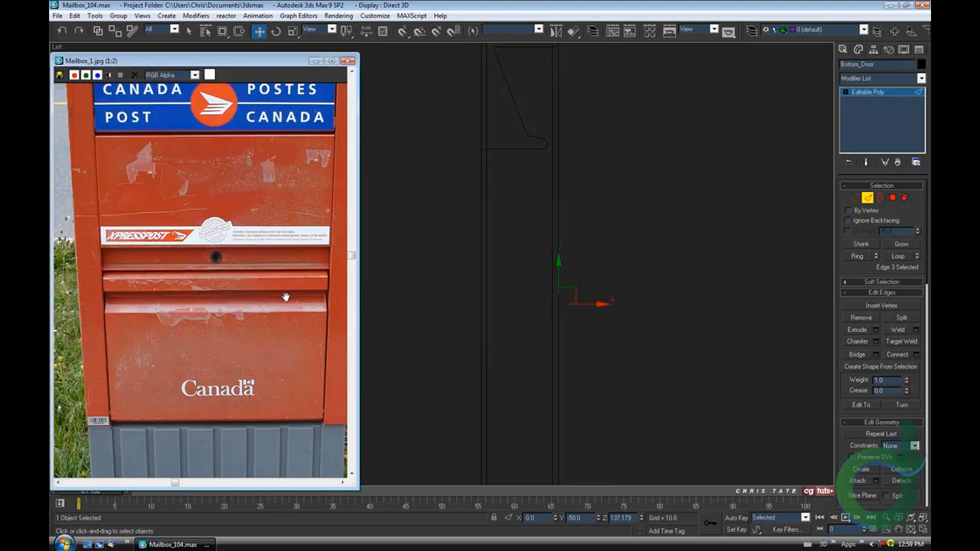
middle_click_drag(559, 375, 587, 367)
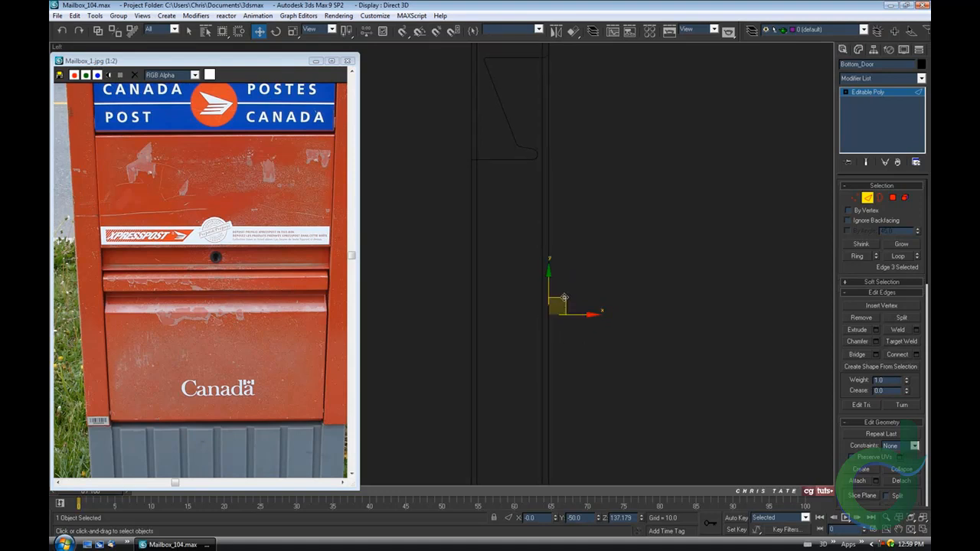
left_click_drag(563, 301, 498, 244)
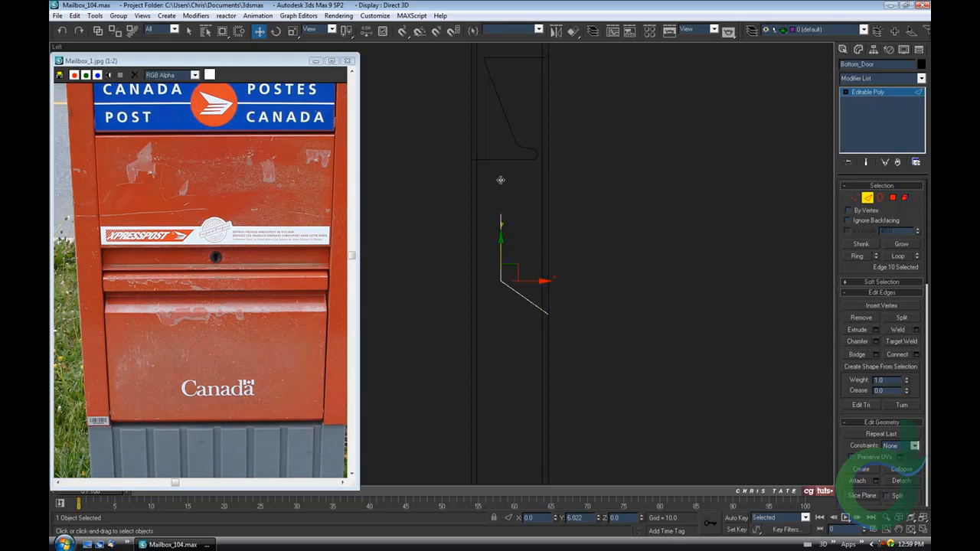
left_click_drag(500, 179, 501, 179, "shift")
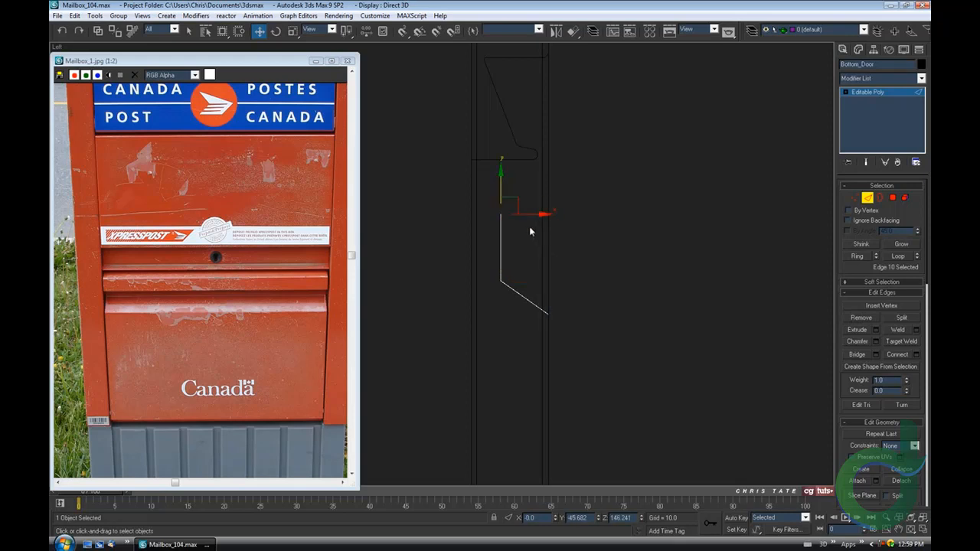
- Extend the recessed edge forward, down into a notch at the front face, and back up to about Z 146.5 as a lip
left_click_drag(533, 215, 579, 239, "shift")
left_click_drag(548, 211, 547, 180, "shift")
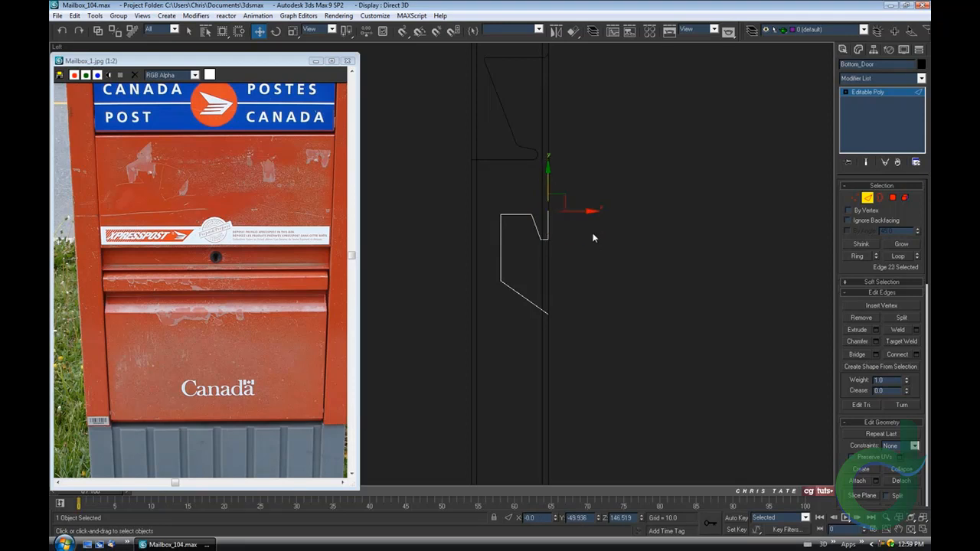
left_click(546, 188)
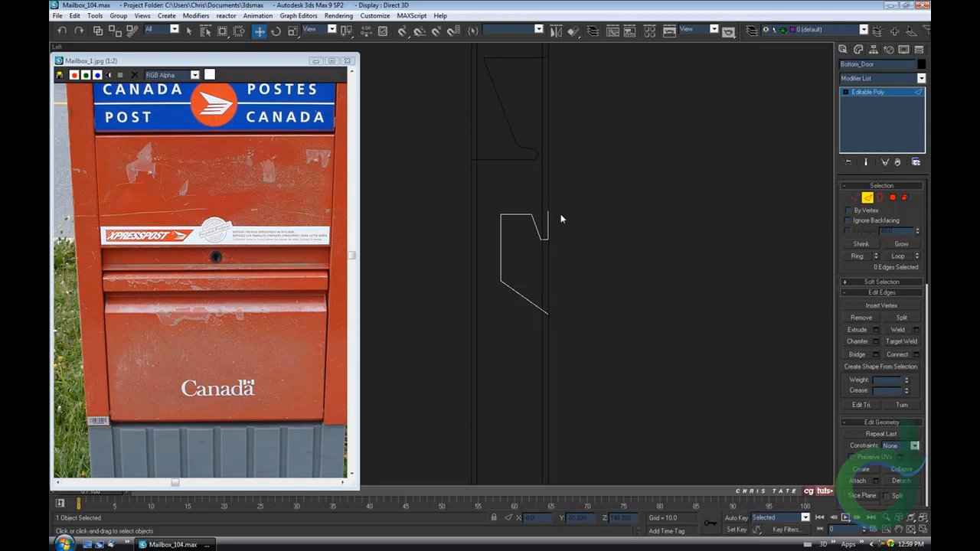
key("ctrl+z")
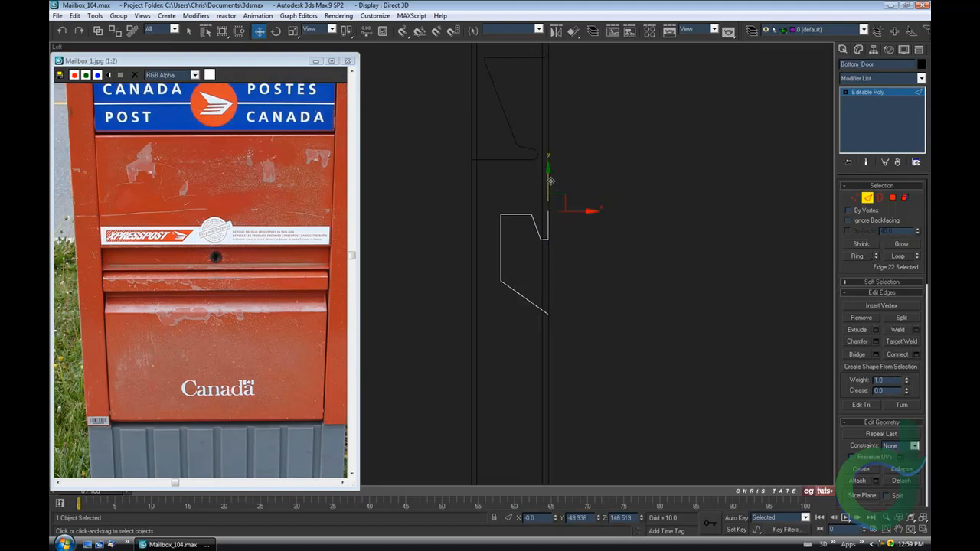
- Raise the front lip's top edge and extrude it back into the mailbox to about Y -43.1, Z 149.5
left_click_drag(550, 181, 549, 167)
left_click_drag(560, 192, 489, 164, "shift")
middle_click_drag(548, 320, 552, 302)
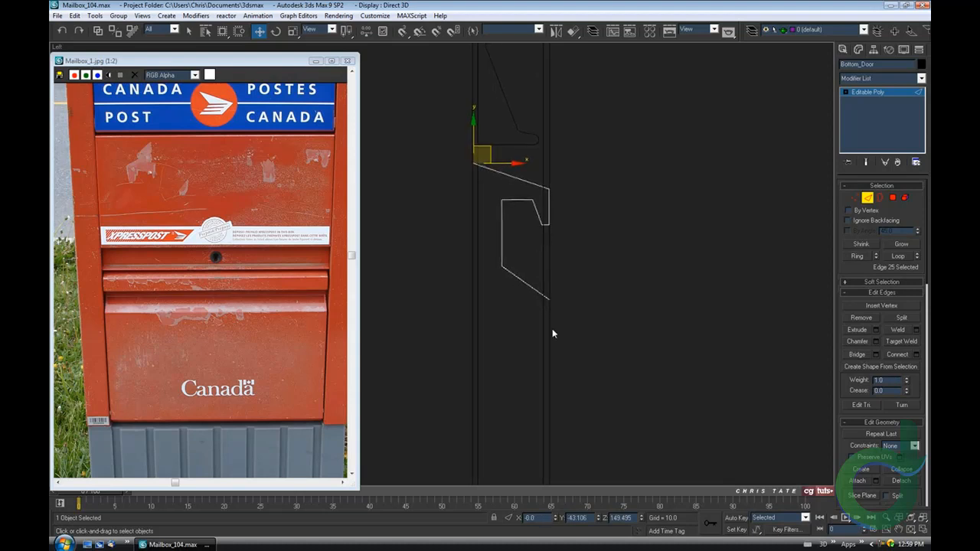
- Examine the bottom door's new handle profile and lip from several angles in the Perspective view
scroll(551, 328, "down", 3)
middle_click_drag(553, 355, 564, 256)
middle_click_drag(564, 332, 570, 288)
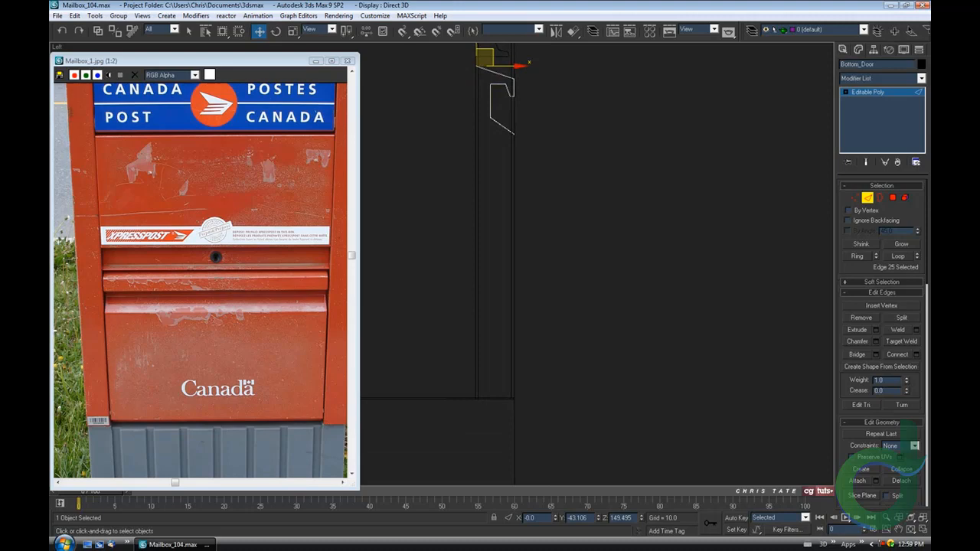
left_click(923, 530)
key("alt+w")
middle_click_drag(647, 339, 642, 342)
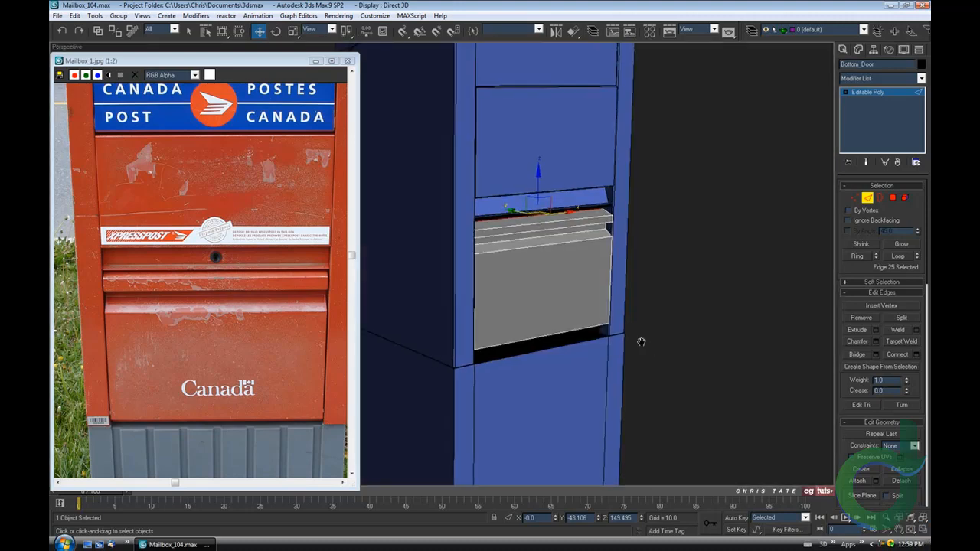
scroll(642, 345, "up", 6)
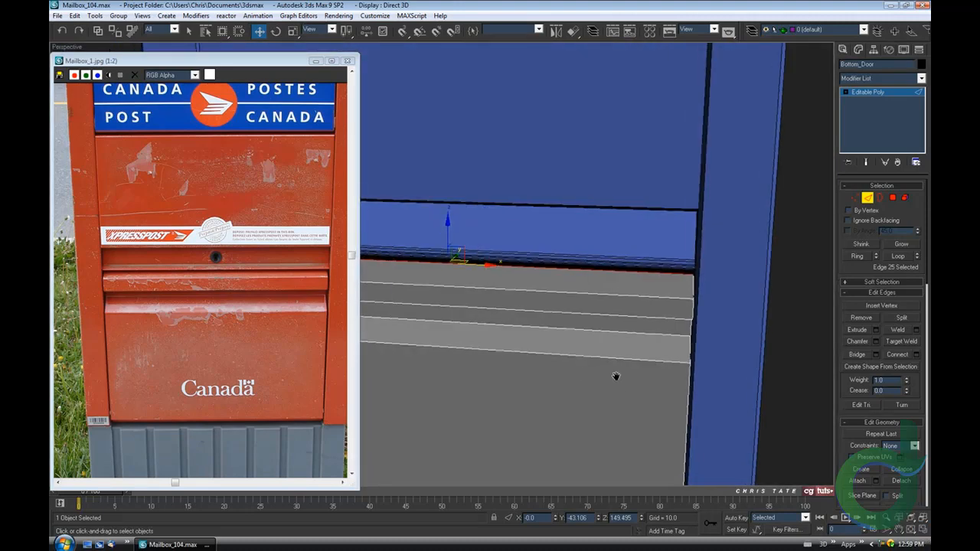
mouse_move(615, 376)
middle_mouse_down("alt")
mouse_move(676, 372)
mouse_move(602, 363)
mouse_move(617, 356)
mouse_move(623, 368)
mouse_move(610, 367)
mouse_move(620, 354)
mouse_move(582, 366)
middle_mouse_up("alt")
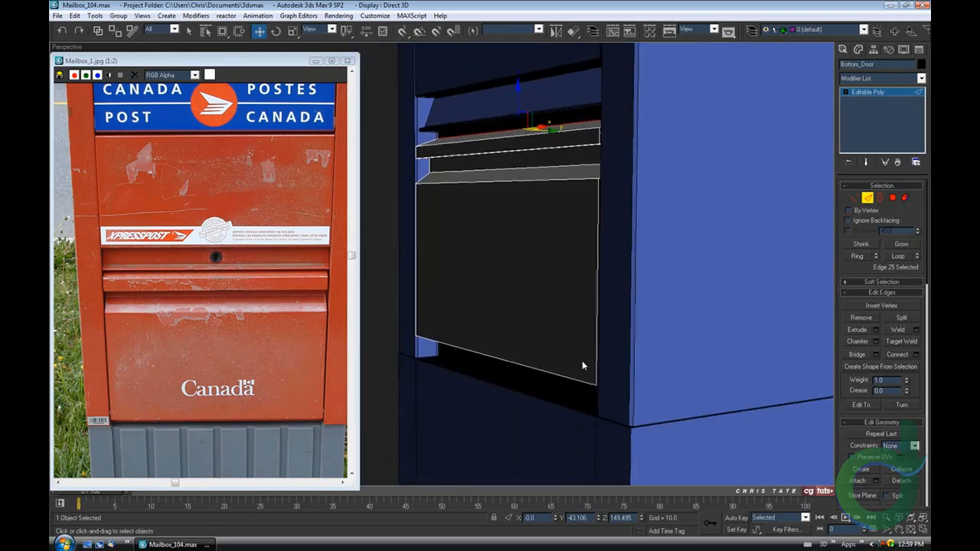
- Select the bottom door's lower edge and examine the matching door edge and corner close up in the Mailbox_1.jpg reference
left_click(516, 363)
middle_click_drag(627, 410, 637, 389, "alt")
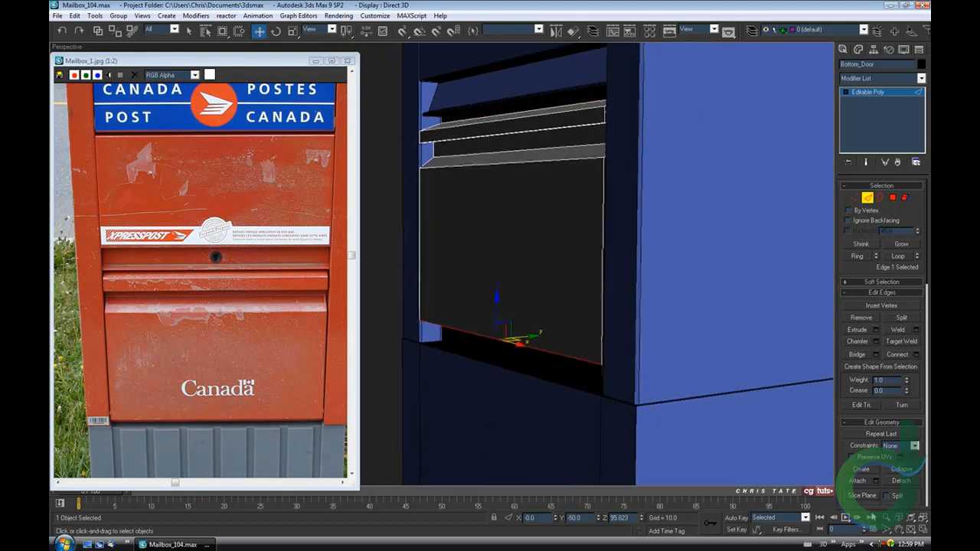
left_click(924, 530)
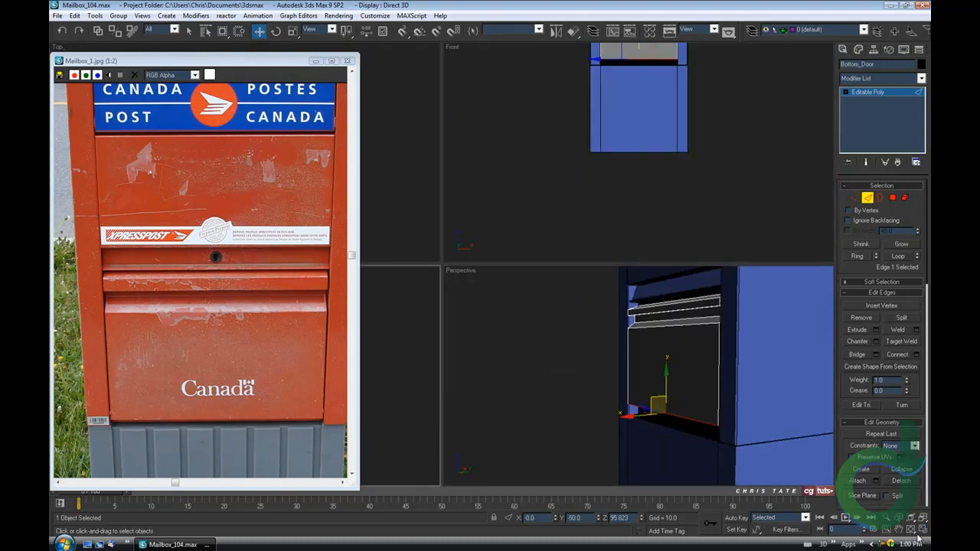
left_click(923, 530)
middle_click_drag(428, 394, 462, 401)
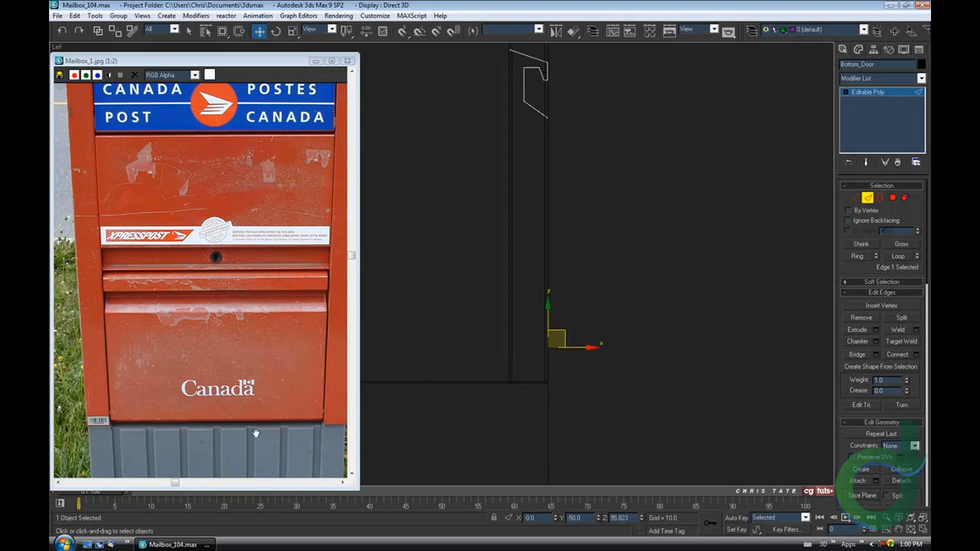
middle_click_drag(194, 436, 218, 419)
scroll(261, 403, "up", 1)
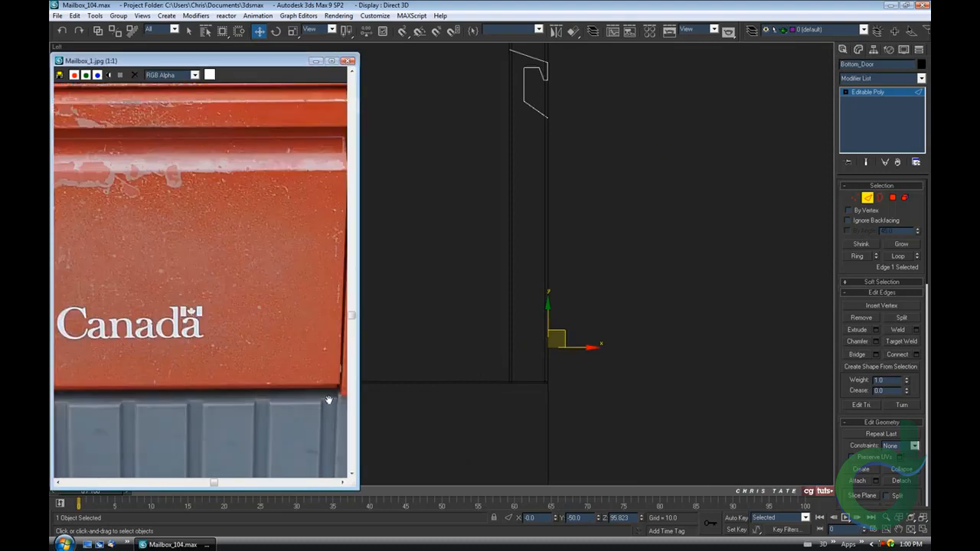
middle_click_drag(328, 400, 253, 389)
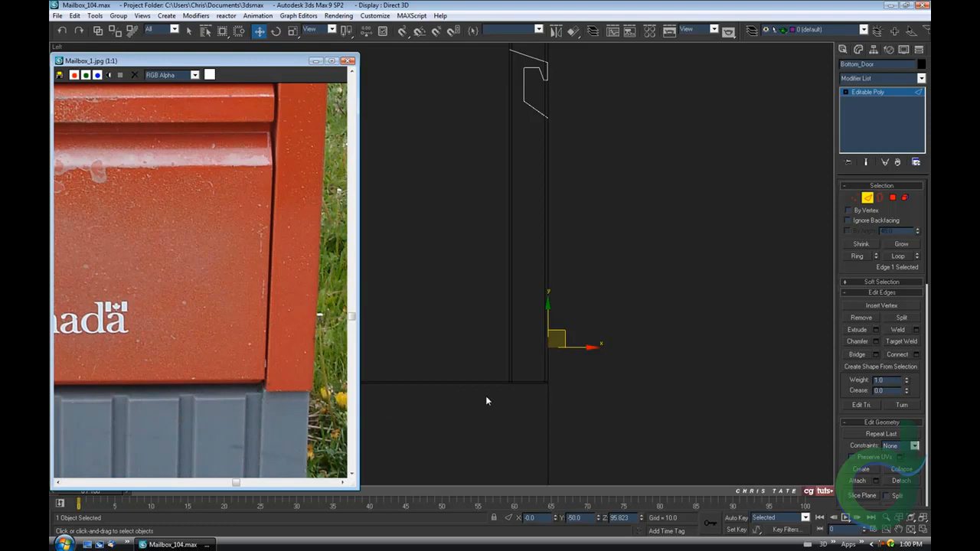
- Extrude the door's lower edge inward, down, inward again and down to about Y -43.6, Z 89.4, forming a stepped profile
middle_click_drag(527, 391, 615, 344)
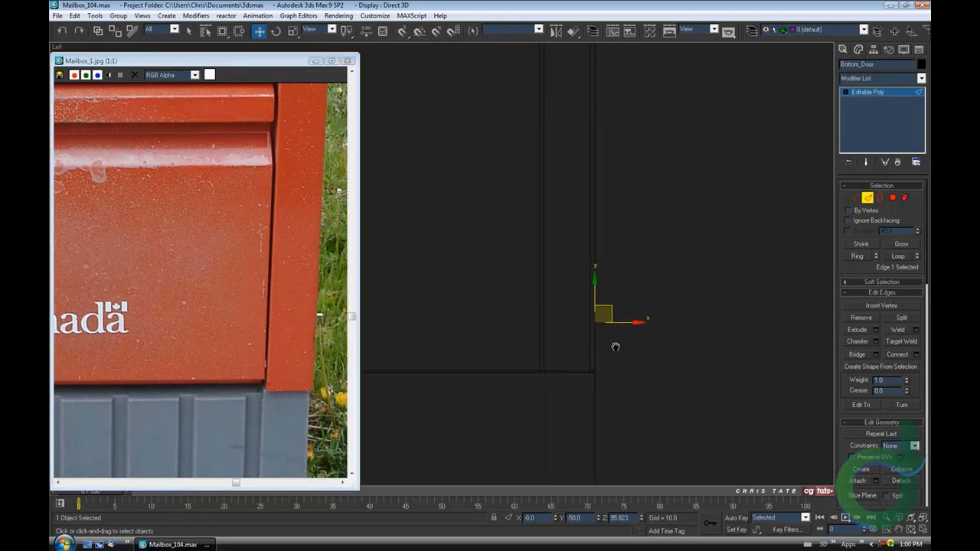
scroll(590, 327, "up", 1)
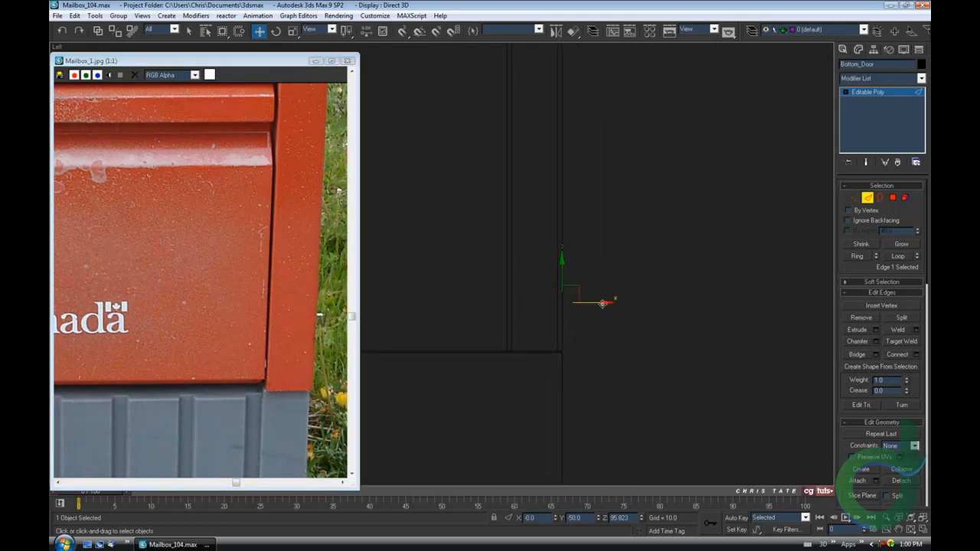
left_click(602, 304)
left_click(531, 306)
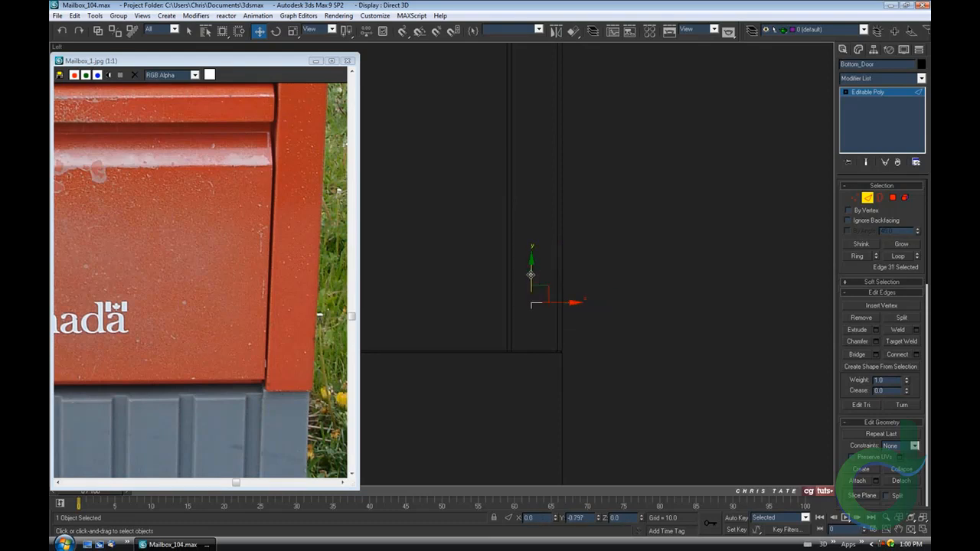
left_click(529, 302)
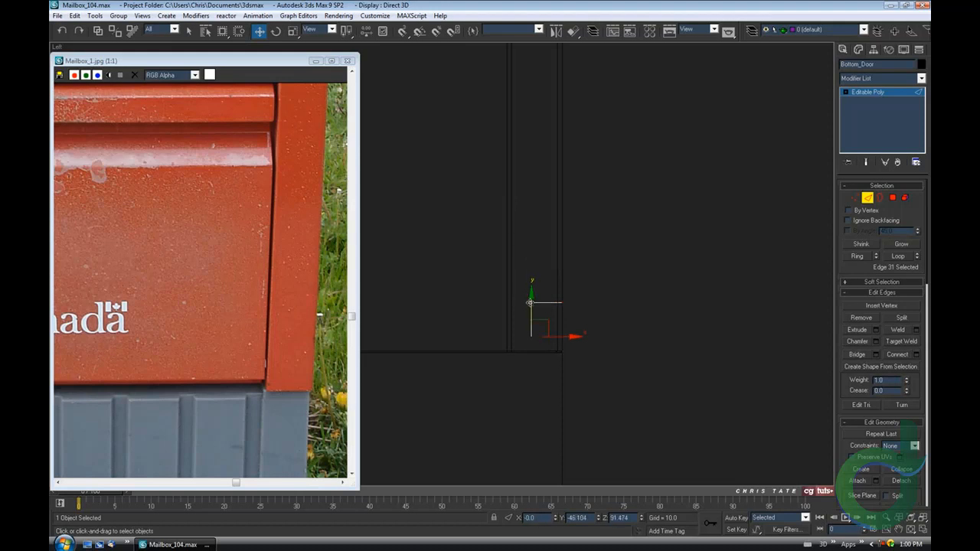
left_click_drag(565, 346, 548, 336)
left_click(511, 310)
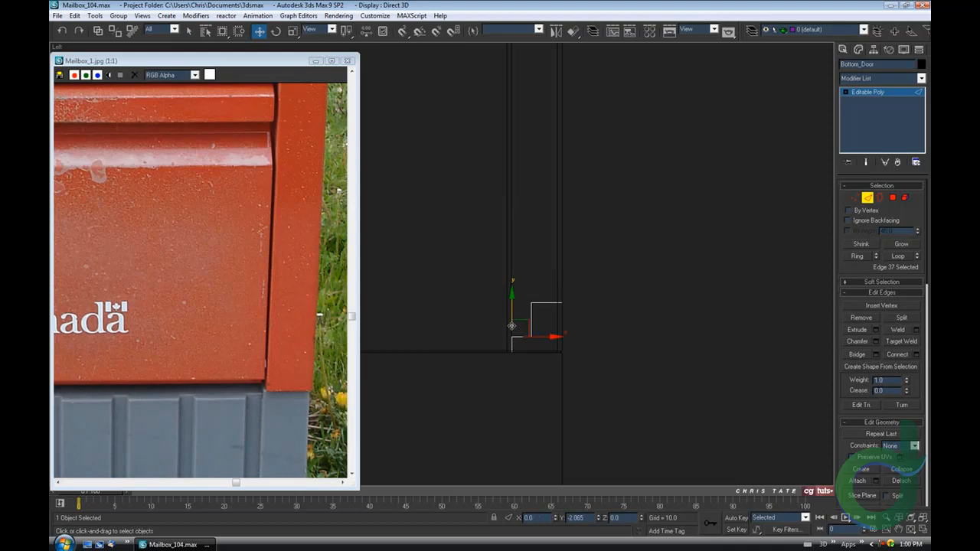
middle_click_drag(559, 370, 566, 358)
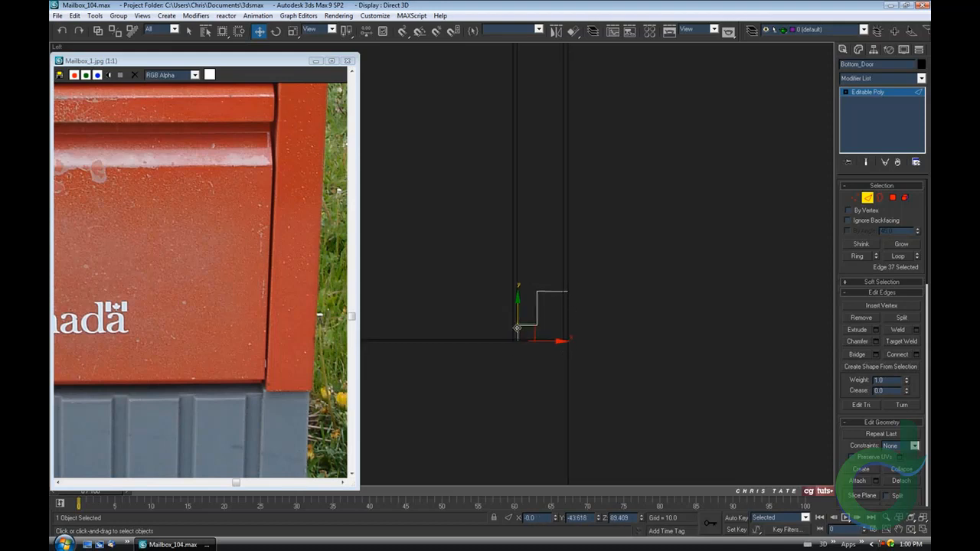
- Examine the door's stepped lower edge in the Perspective view and return to the Left view
left_click(922, 529)
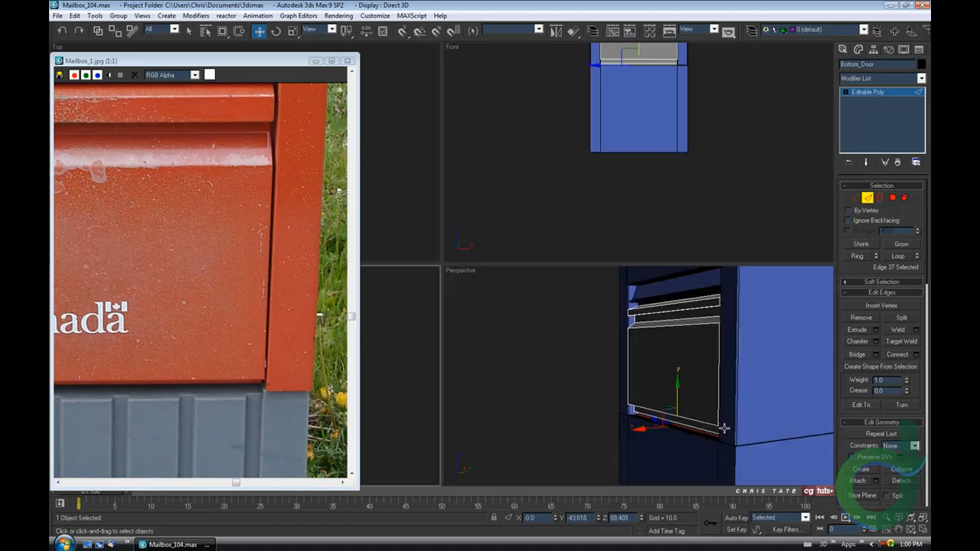
right_click(719, 433)
left_click(922, 529)
middle_click_drag(603, 377, 551, 339, "alt")
scroll(639, 355, "up", 5)
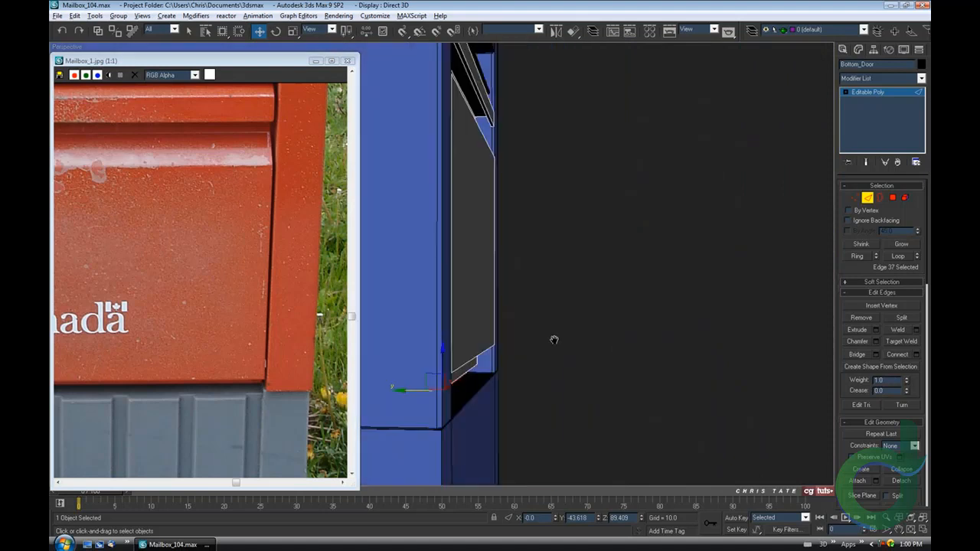
key("alt+w")
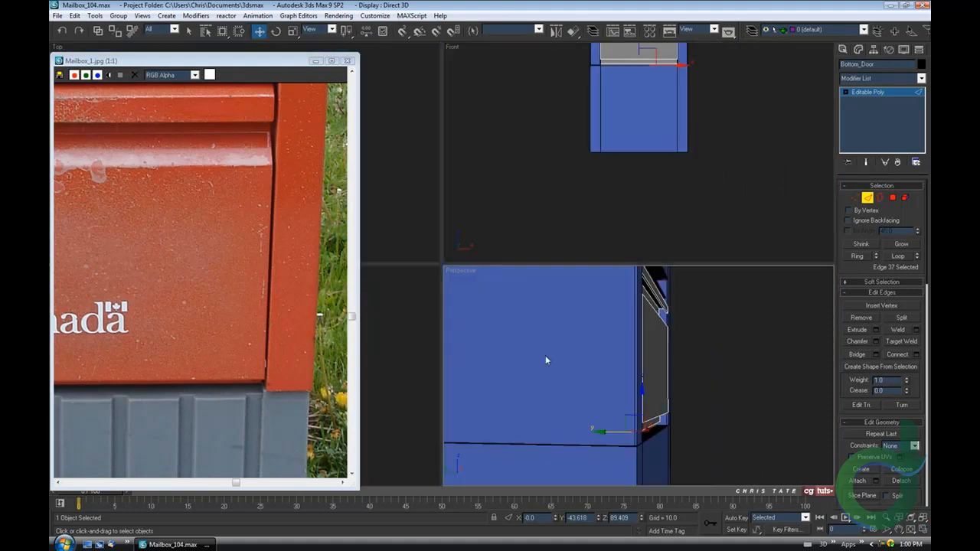
right_click(407, 361)
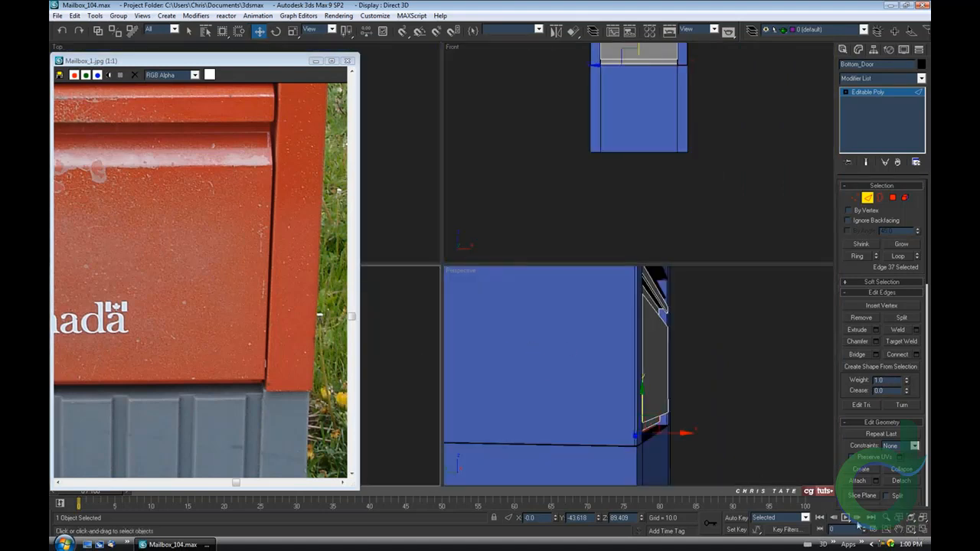
left_click(922, 529)
scroll(574, 367, "up", 2)
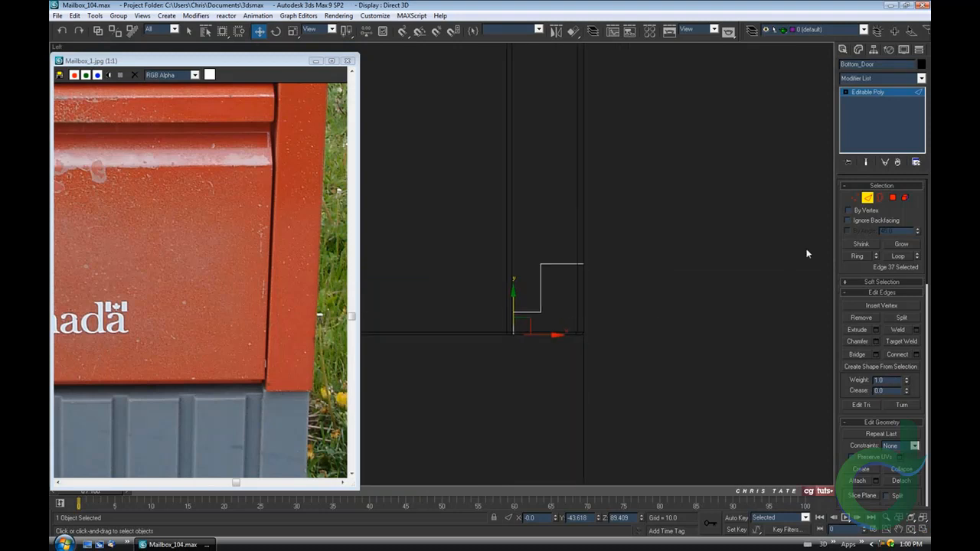
- Using vertex editing, lower the front face's bottom edge and move the stepped profile's inner vertices forward to make the step smaller and shallower
left_click(856, 199)
middle_click_drag(606, 318, 585, 318)
left_click_drag(499, 246, 569, 274)
left_click_drag(540, 239, 541, 273)
left_click_drag(481, 303, 494, 366)
left_click_drag(519, 323, 534, 324)
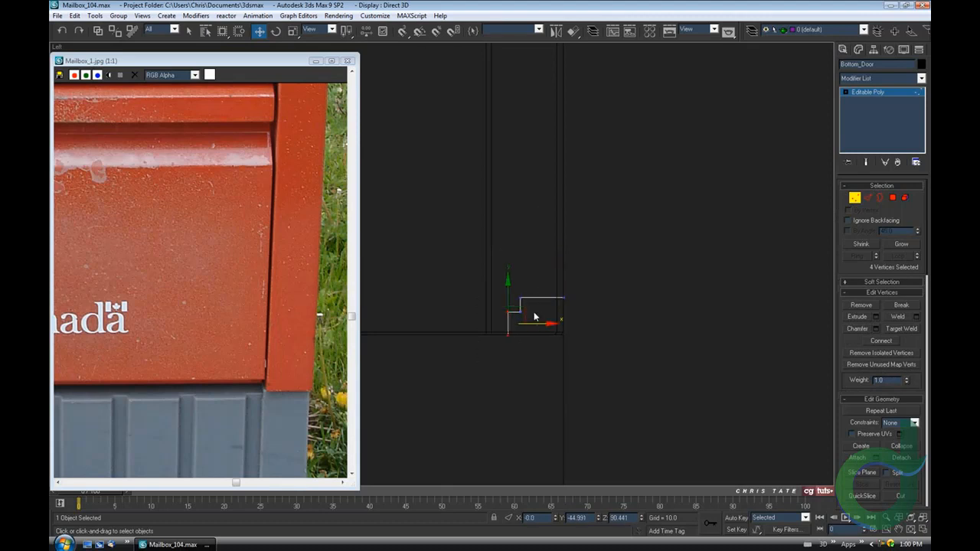
left_click_drag(489, 276, 560, 315)
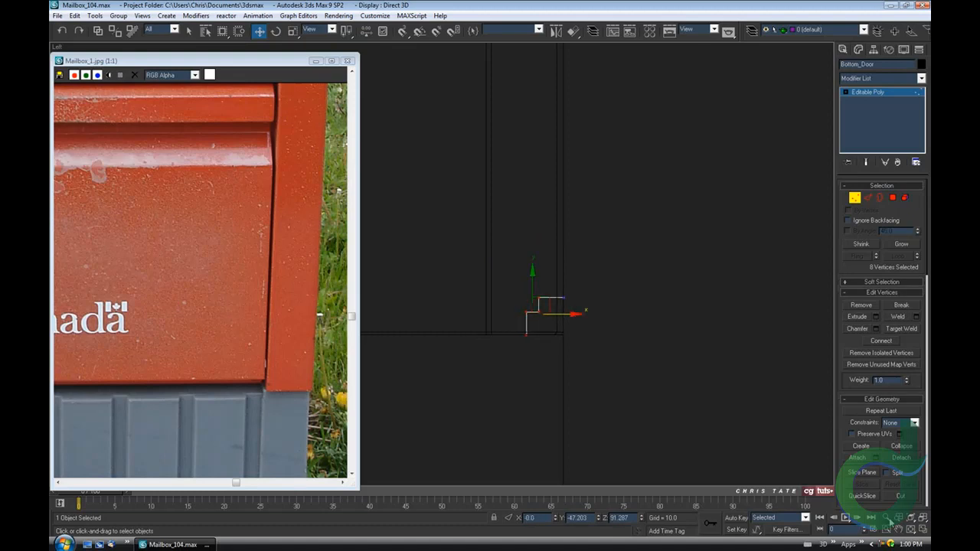
- Check the door's lower edge in Perspective, then lower the stepped profile's upper and middle vertices in the Left view
key("alt+w")
left_click(918, 530)
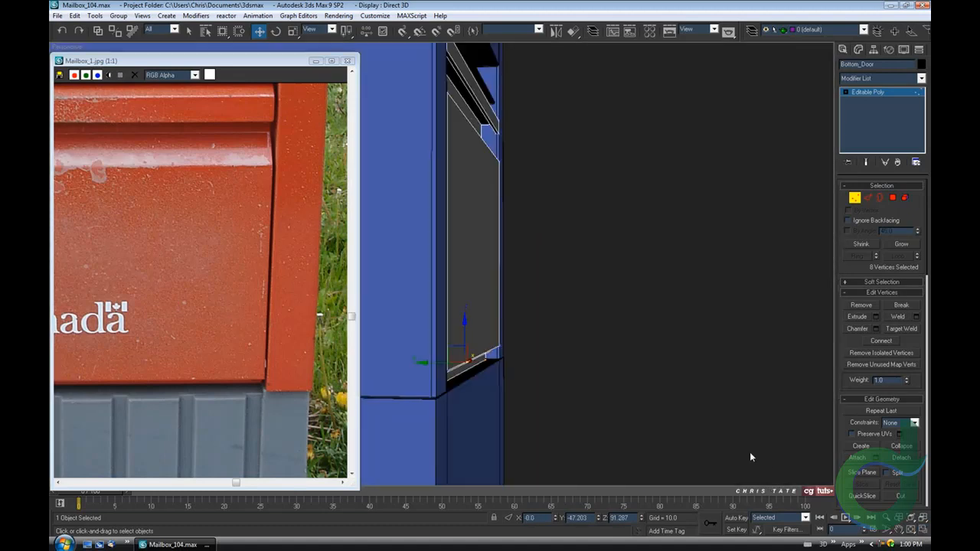
middle_click_drag(749, 452, 384, 370, "alt")
middle_click_drag(538, 416, 574, 419, "alt")
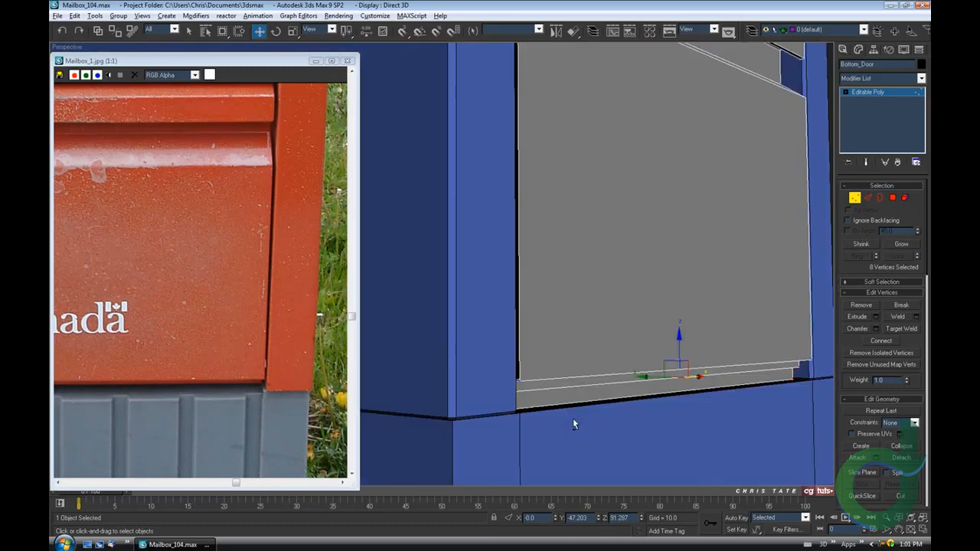
key("alt+w")
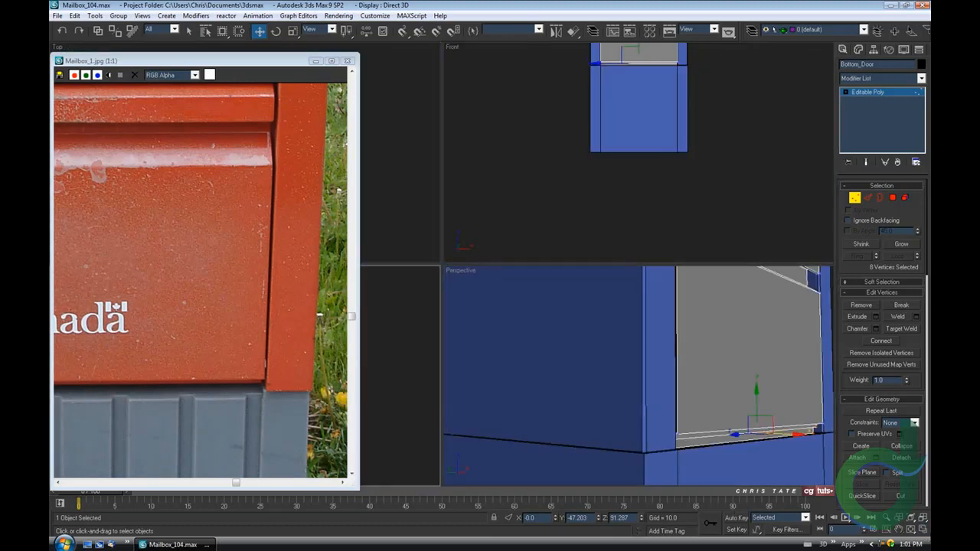
left_click(921, 529)
middle_click_drag(559, 350, 559, 336)
left_click_drag(504, 272, 581, 317)
left_click_drag(541, 270, 541, 300)
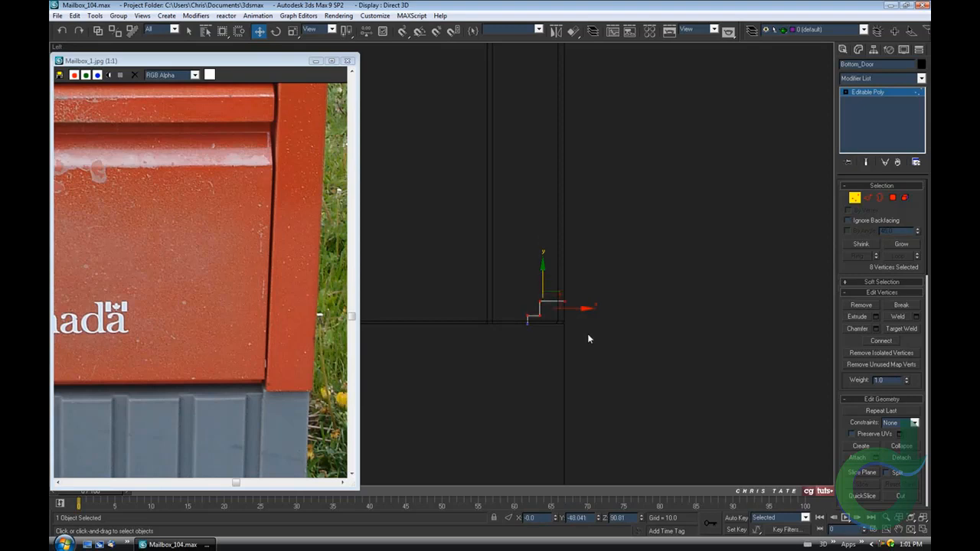
- Examine the bottom door in Perspective, both isolated and within the mailbox, against the door and handle lip in the Mailbox_1.jpg reference
left_click(923, 530)
right_click(689, 449)
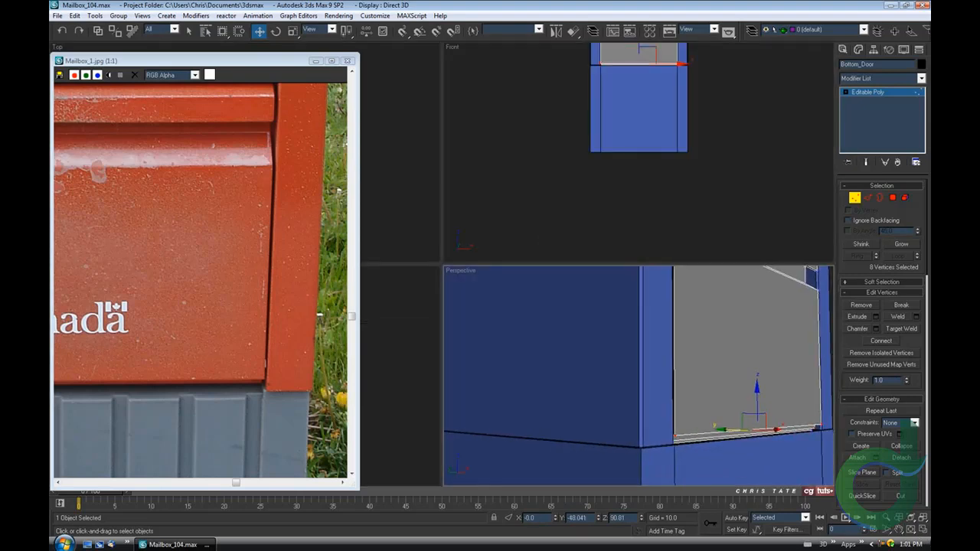
left_click(923, 531)
mouse_move(721, 393)
middle_mouse_down("alt")
mouse_move(733, 389)
mouse_move(712, 398)
middle_mouse_up("alt")
scroll(712, 398, "down", 3)
middle_click_drag(676, 330, 648, 362, "alt")
scroll(578, 303, "down", 3)
scroll(595, 314, "up", 2)
left_click(855, 198)
key("alt+q")
middle_click_drag(234, 217, 257, 255)
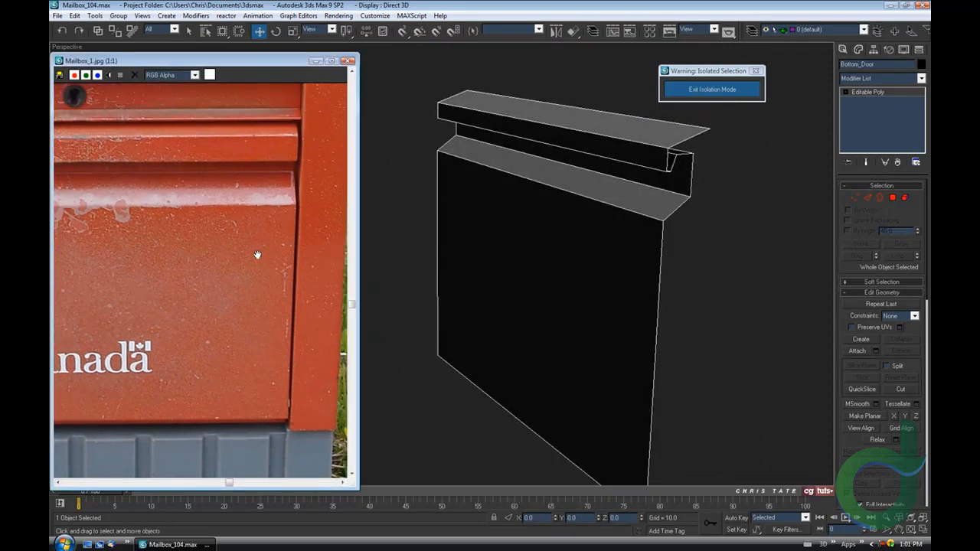
middle_click_drag(577, 276, 594, 280, "alt")
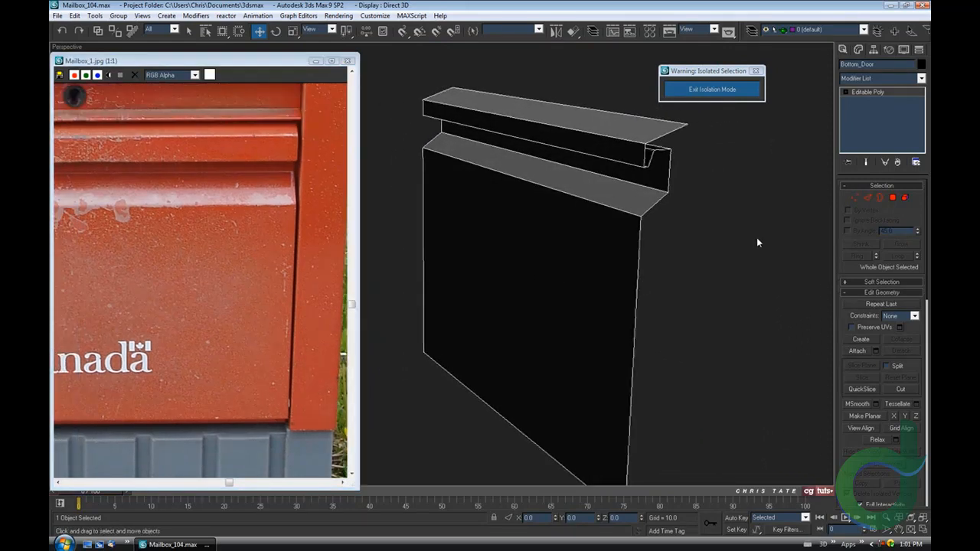
left_click(706, 89)
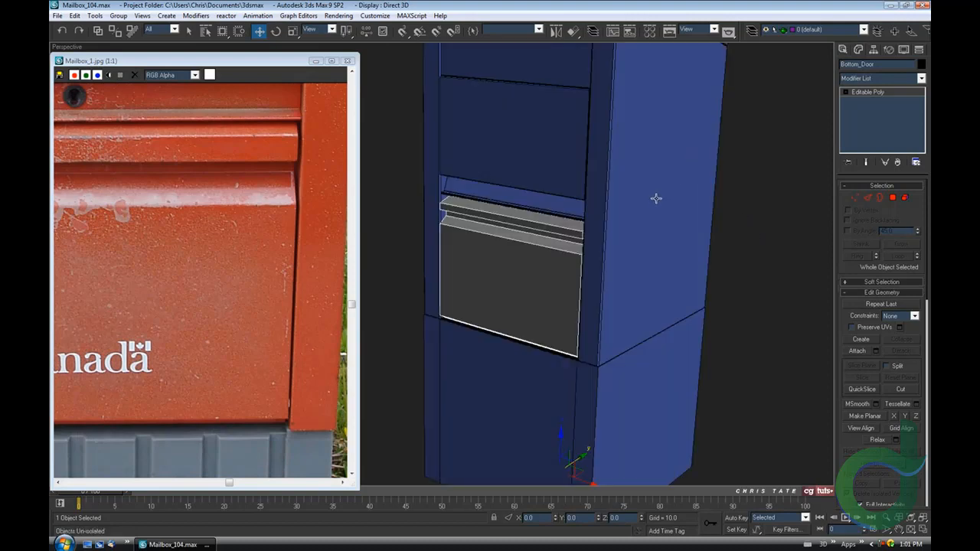
scroll(658, 193, "up", 6)
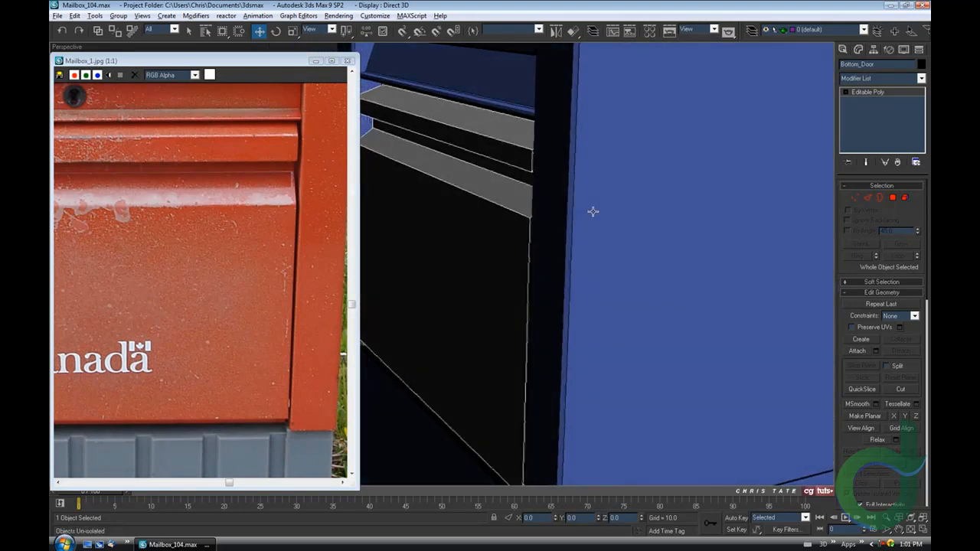
middle_click_drag(592, 211, 572, 211, "alt")
middle_click_drag(445, 142, 453, 188, "alt")
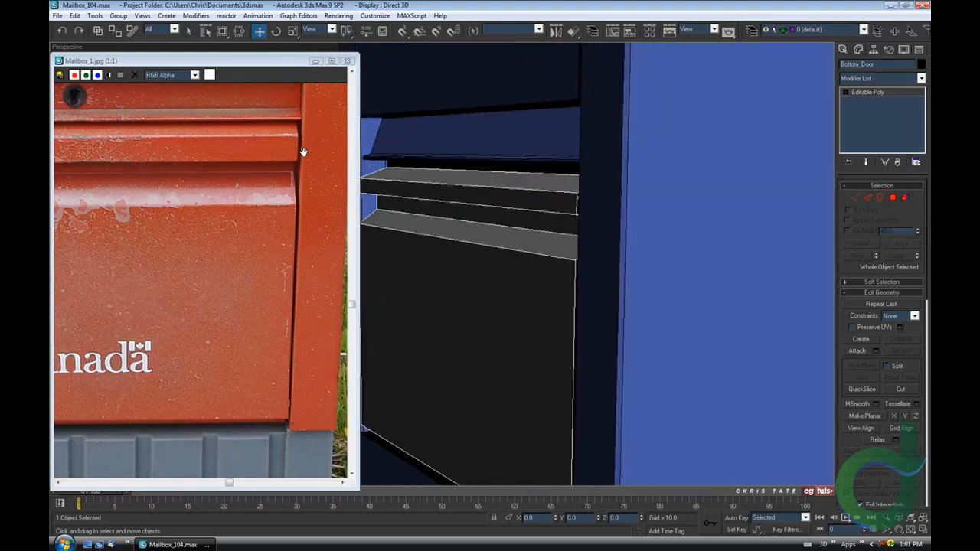
scroll(568, 217, "up", 4)
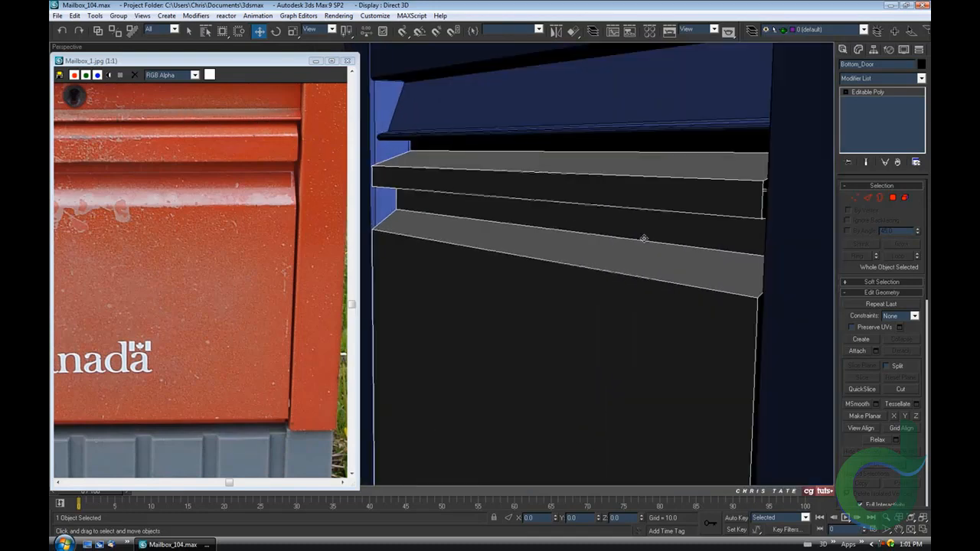
- Connect the two side edges of the handle lip's top face with one centred edge running across the door
left_click(867, 200)
middle_click_drag(677, 286, 676, 309)
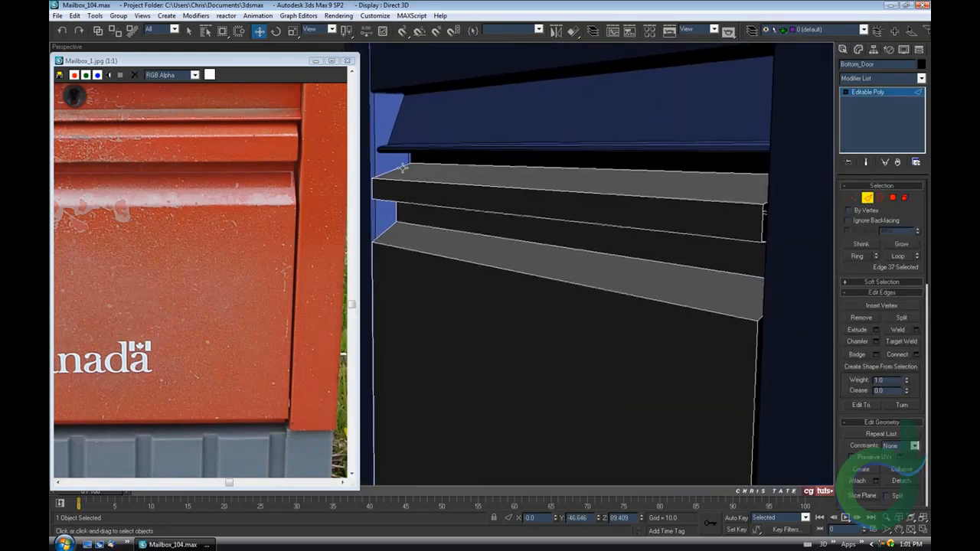
left_click(401, 168)
mouse_move(499, 244)
middle_mouse_down("alt")
mouse_move(551, 280)
mouse_move(754, 248)
middle_mouse_up("alt")
key("F3")
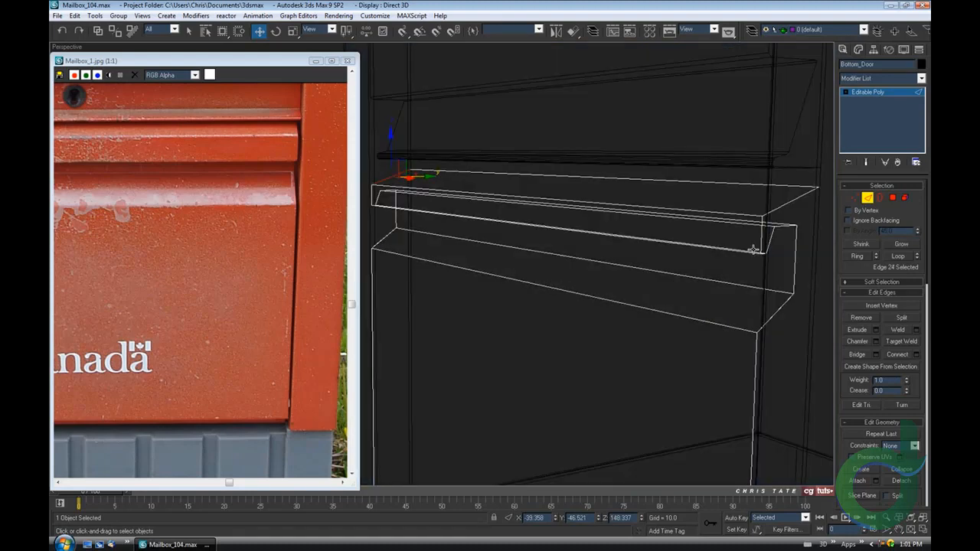
left_click(784, 205)
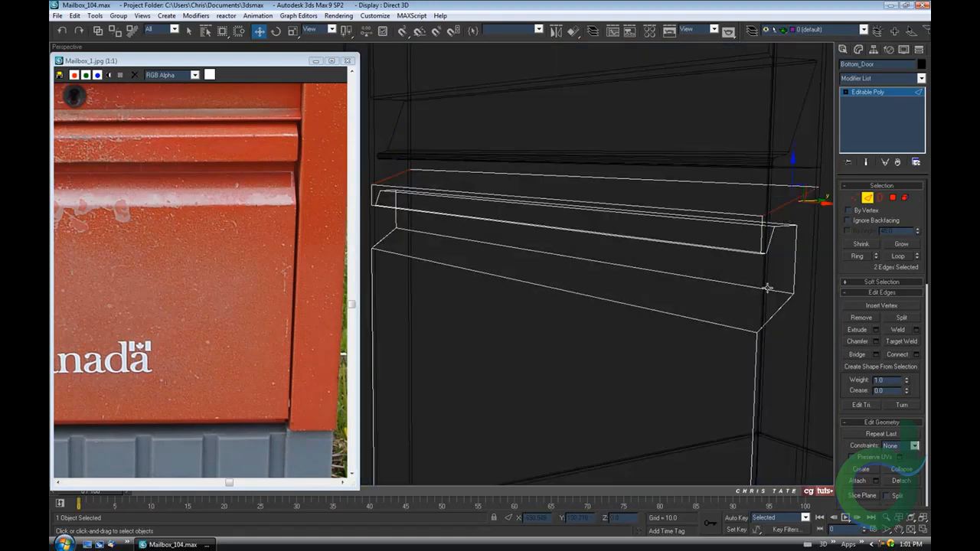
key("F3")
middle_click_drag(624, 284, 710, 287, "alt")
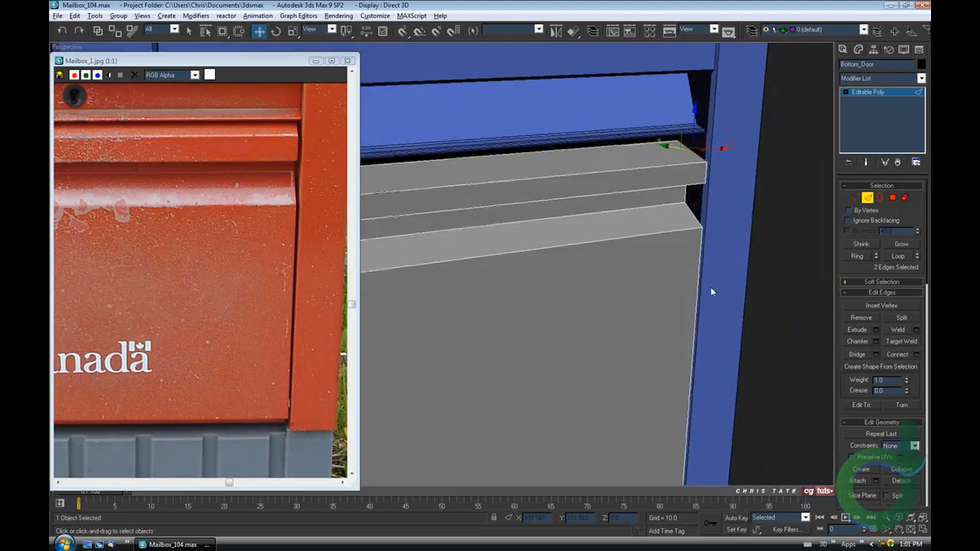
middle_click_drag(734, 252, 748, 273, "alt")
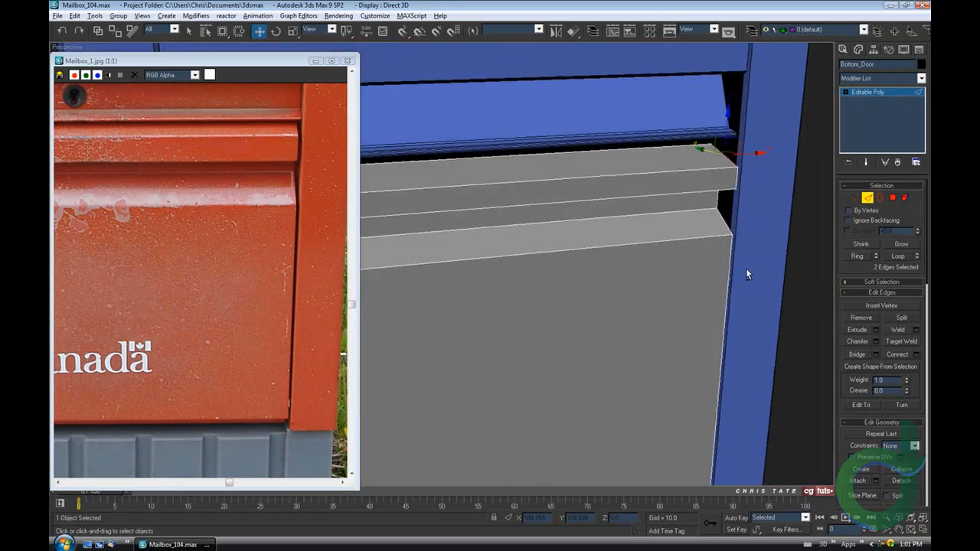
left_click(916, 354)
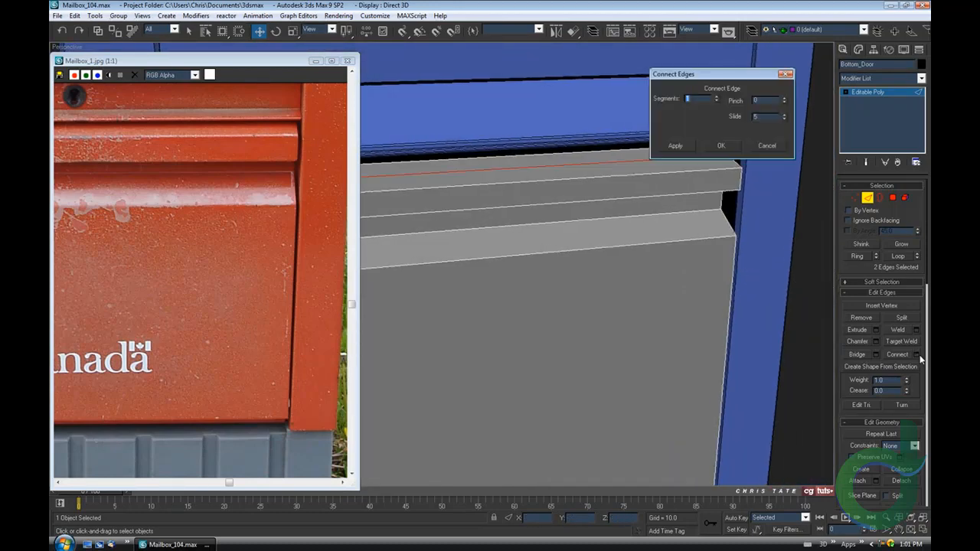
right_click(784, 118)
left_click(730, 143)
- Raise the new edge on the lip's top face to about Z 149.5 so the front half slopes down
middle_click_drag(705, 246, 613, 245, "alt")
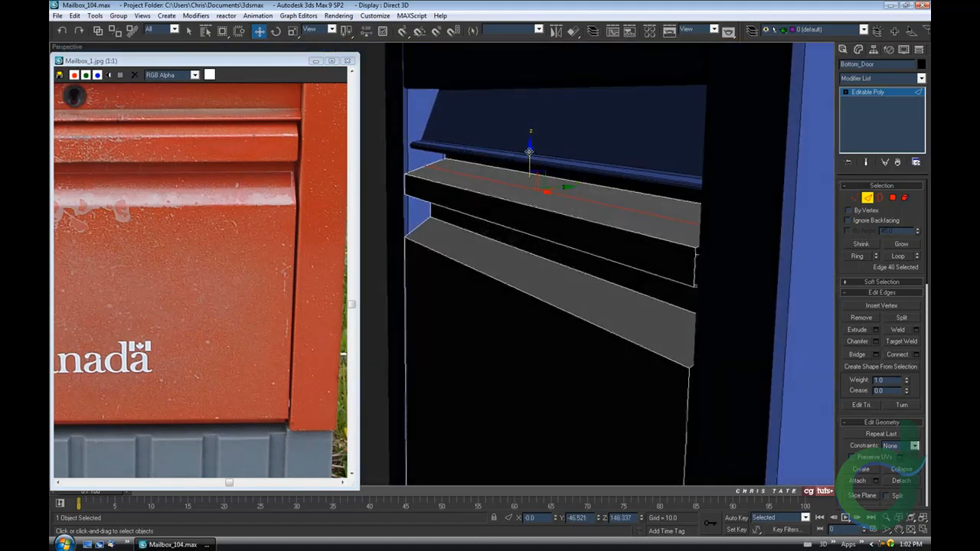
left_click_drag(528, 150, 528, 144)
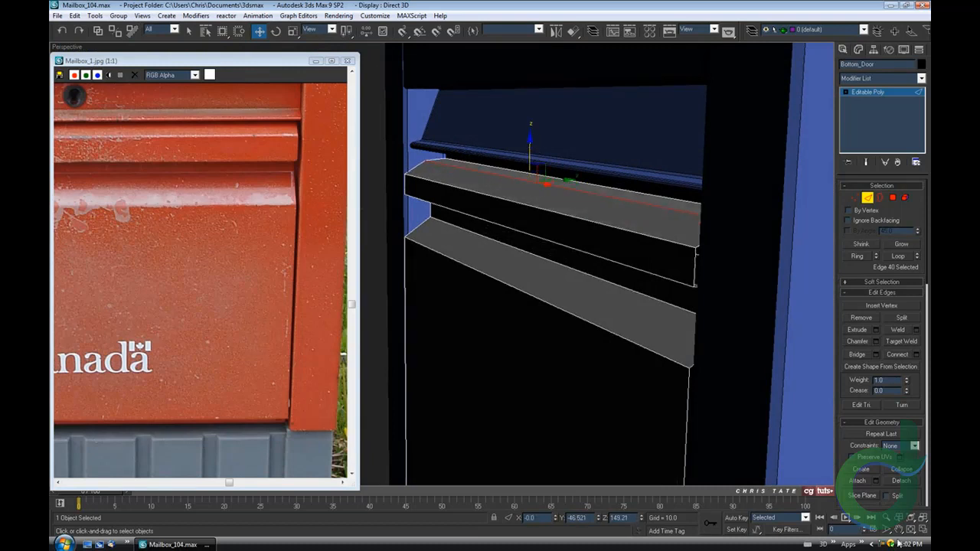
left_click(920, 530)
right_click(425, 366)
left_click(923, 531)
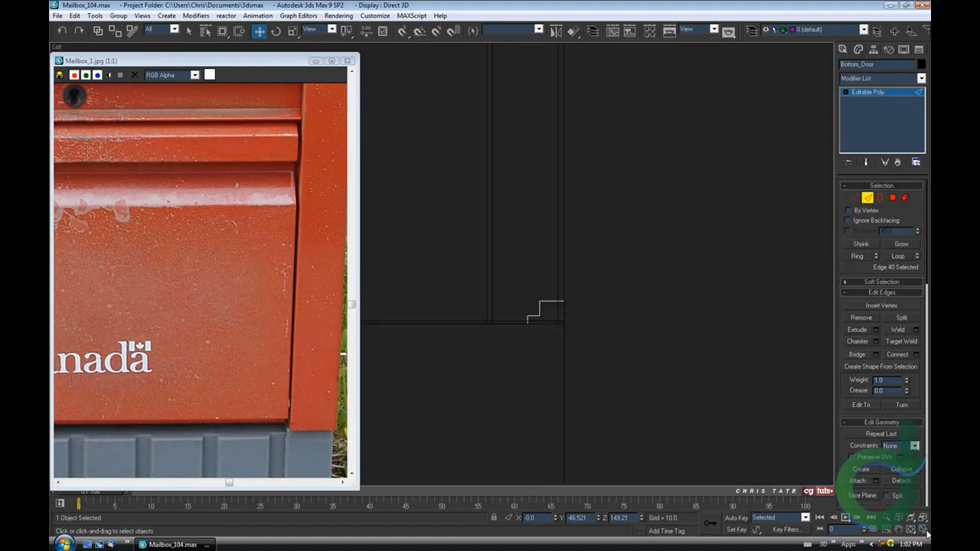
middle_click_drag(582, 344, 553, 382)
middle_click_drag(566, 186, 584, 304)
middle_click_drag(574, 123, 577, 311)
middle_click_drag(569, 204, 576, 335)
scroll(564, 245, "up", 2)
left_click_drag(558, 188, 558, 186)
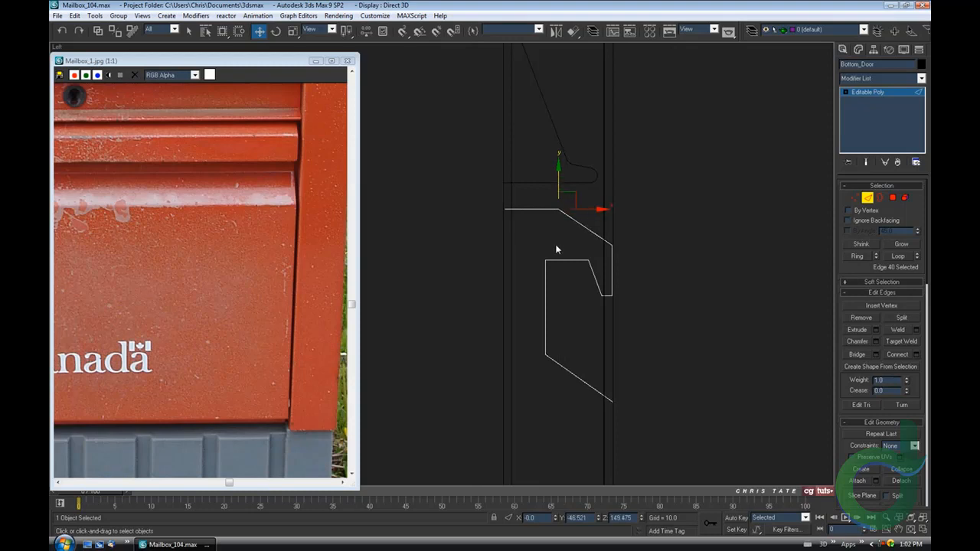
- Check the sloped handle lip in Perspective and isolate the bottom door for a close view of the lip
left_click(923, 529)
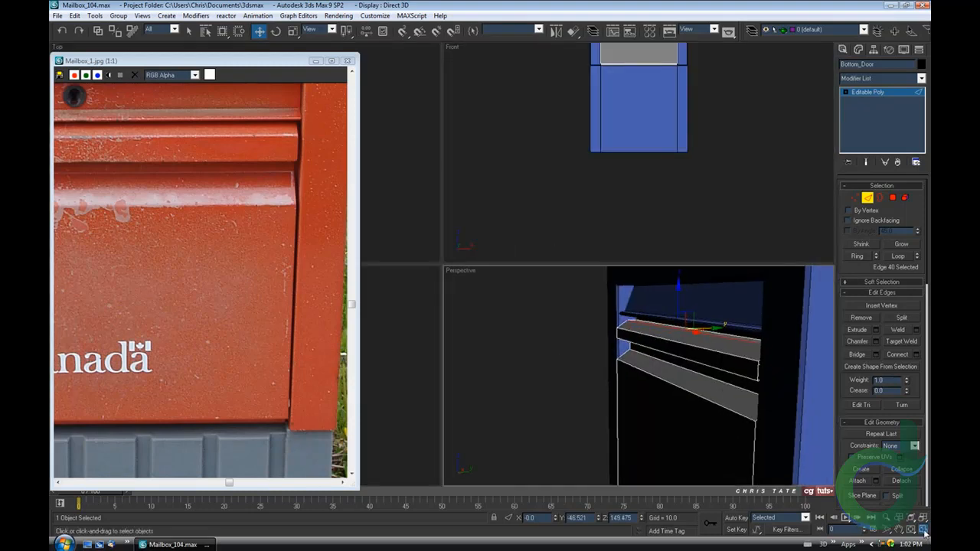
left_click(923, 529)
scroll(663, 385, "up", 3)
middle_click_drag(663, 385, 628, 329, "alt")
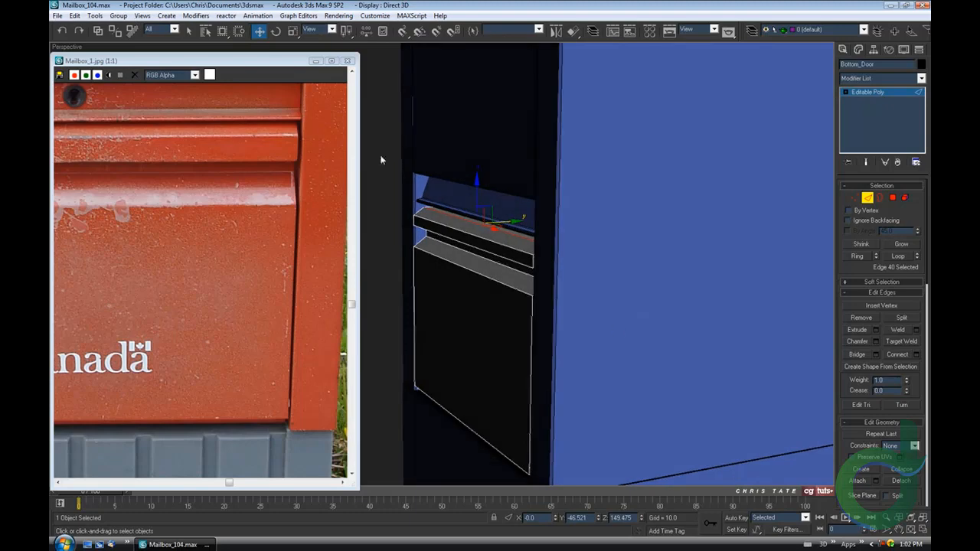
middle_click_drag(457, 266, 596, 291)
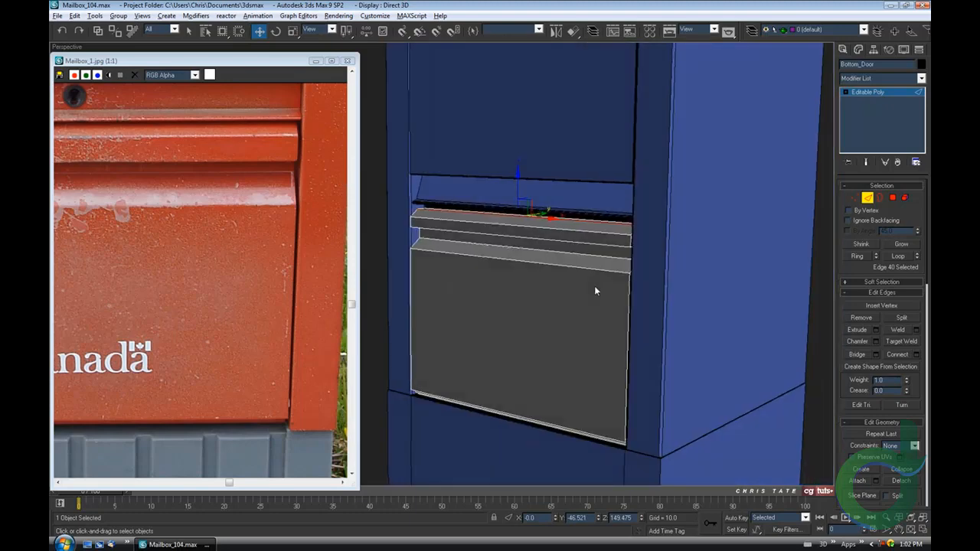
middle_click_drag(589, 216, 648, 333, "alt")
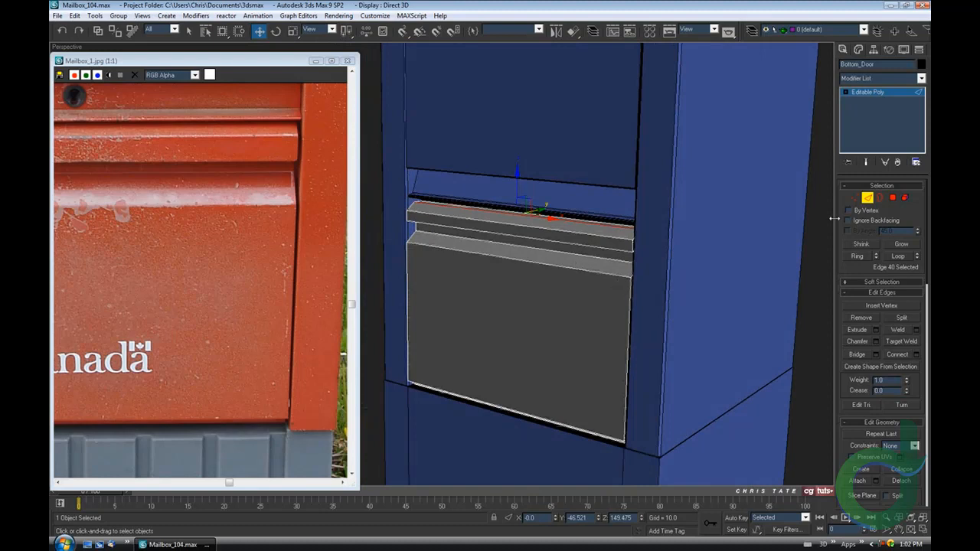
middle_click_drag(707, 297, 608, 296, "alt")
key("alt+q")
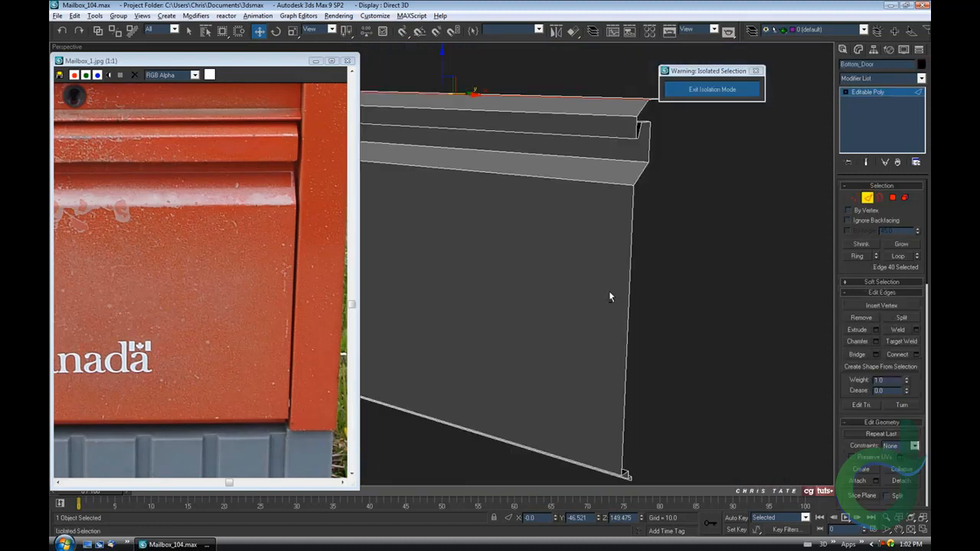
middle_click_drag(645, 263, 676, 281, "alt")
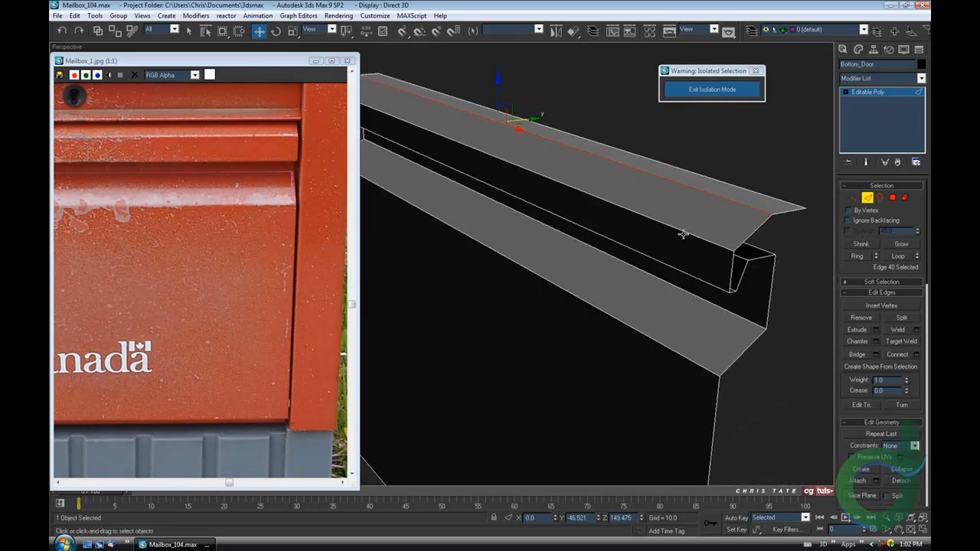
middle_click_drag(682, 232, 663, 265, "alt")
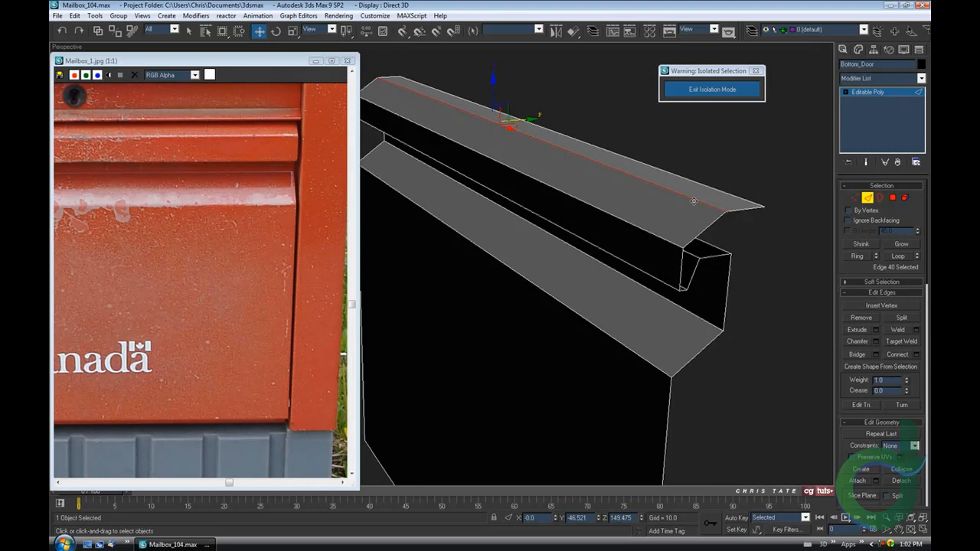
- Chamfer the handle lip's ridge edge, front upper edge and two lower edges by 0.2
left_click(189, 31)
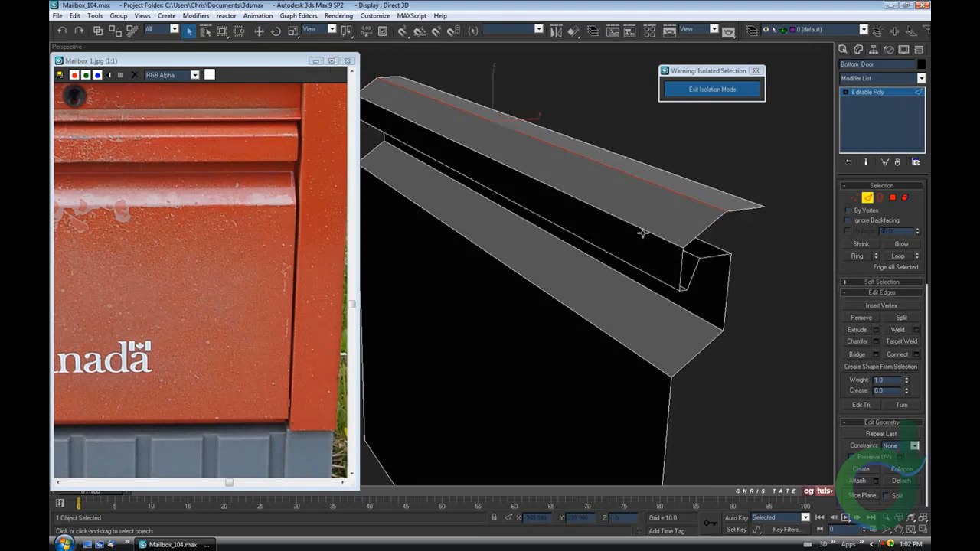
left_click(642, 231, "ctrl")
left_click(638, 269, "ctrl")
middle_click_drag(638, 271, 554, 264, "alt")
middle_click_drag(653, 287, 522, 254, "alt")
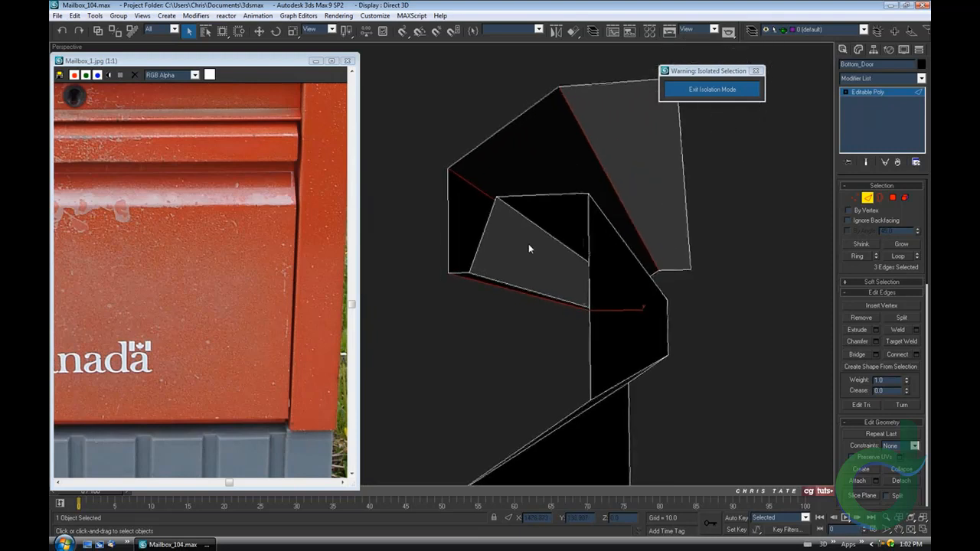
left_click(508, 285, "ctrl")
middle_click_drag(570, 295, 536, 318, "alt")
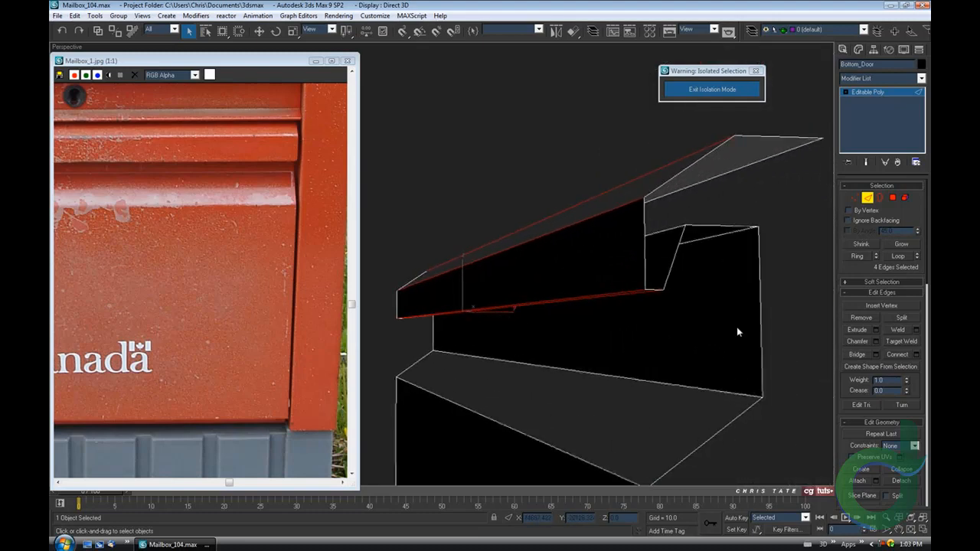
left_click(875, 340)
middle_click_drag(614, 271, 718, 197, "alt")
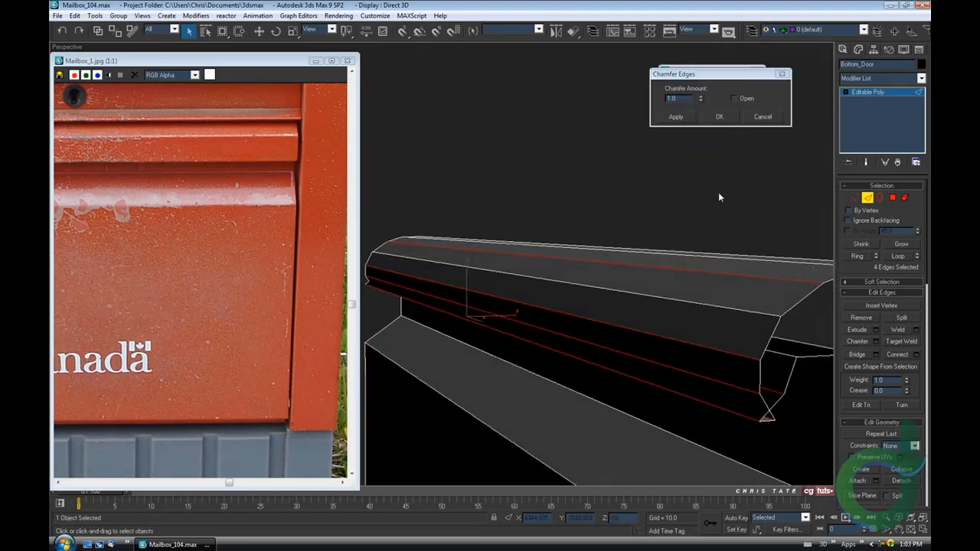
left_click_drag(700, 100, 698, 143)
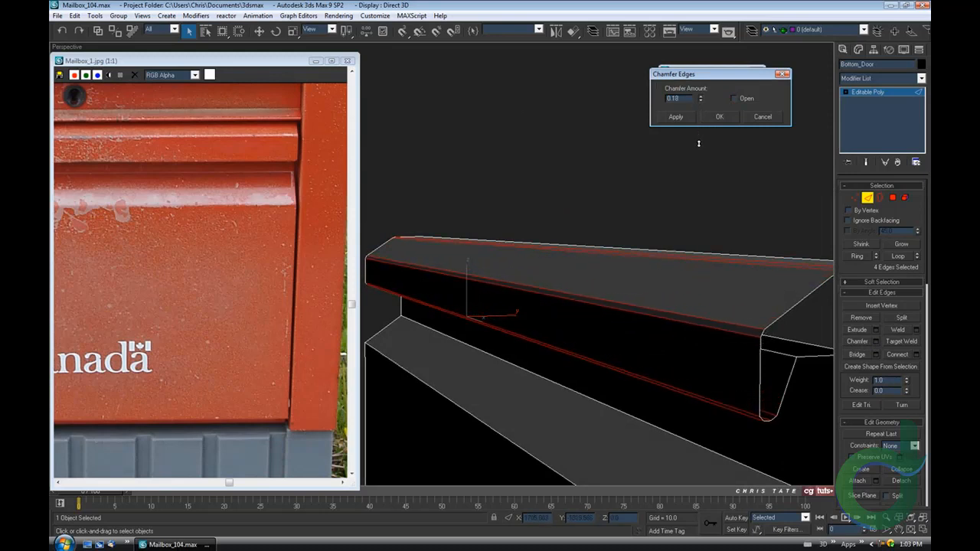
middle_click_drag(670, 202, 574, 280, "alt")
scroll(581, 273, "up", 1)
middle_click_drag(664, 246, 566, 249)
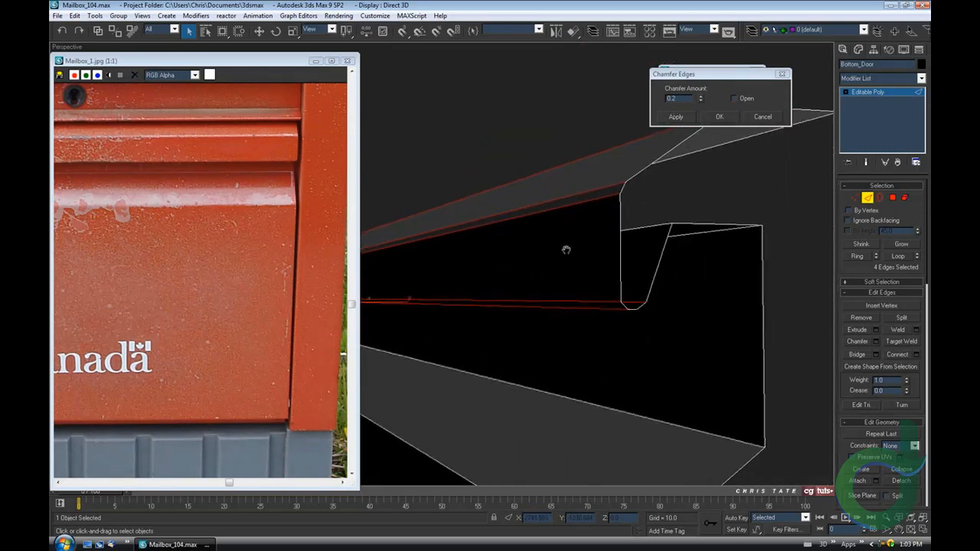
left_click(718, 117)
- Chamfer the recess's three long inner edges, two at its top behind the handle lip and one at its lower back, by 0.1
middle_click_drag(666, 245, 647, 254, "alt")
left_click(497, 182)
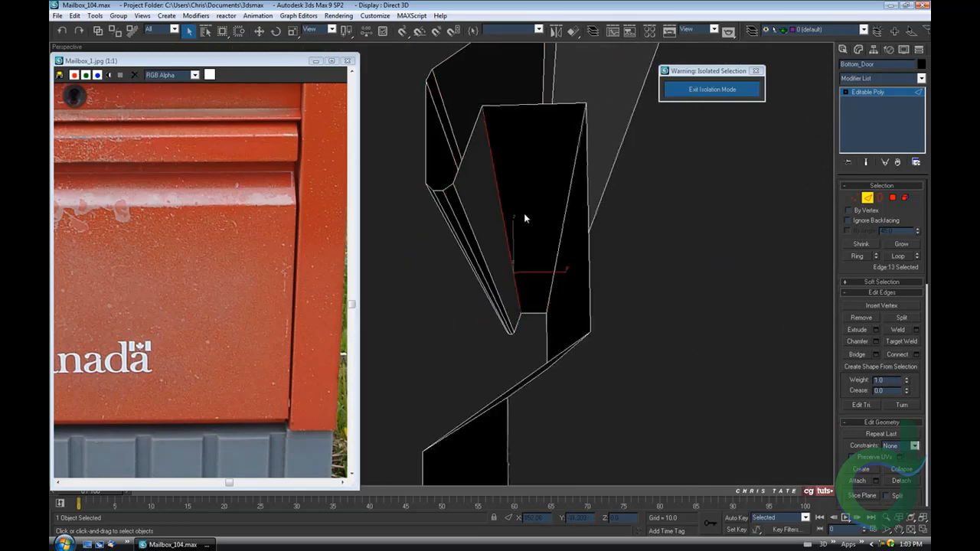
middle_click_drag(524, 213, 557, 242, "alt")
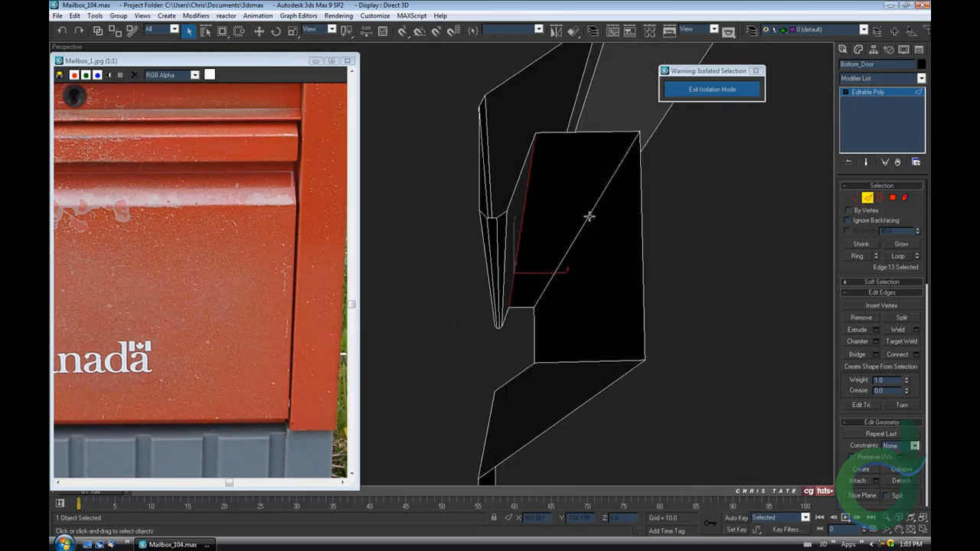
left_click(589, 217, "ctrl")
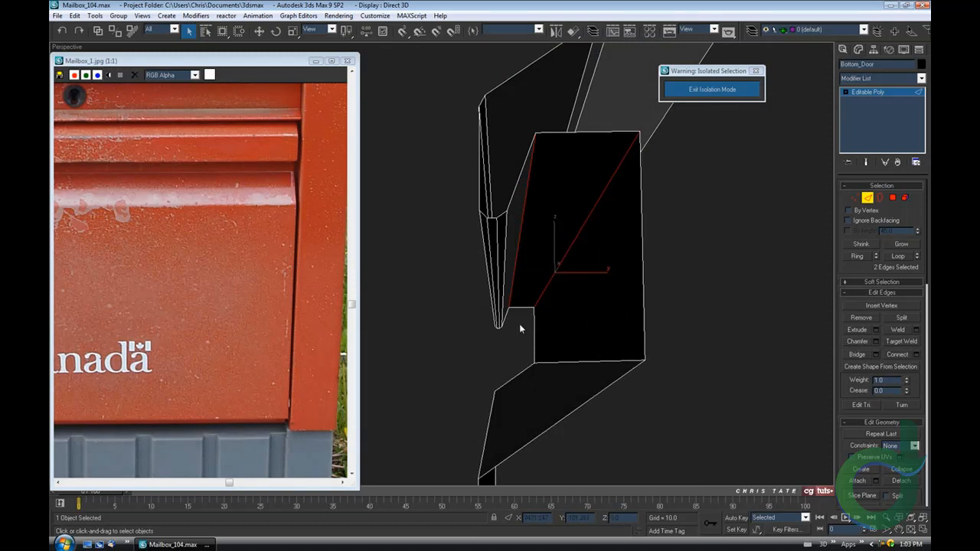
middle_click_drag(520, 328, 540, 358, "alt")
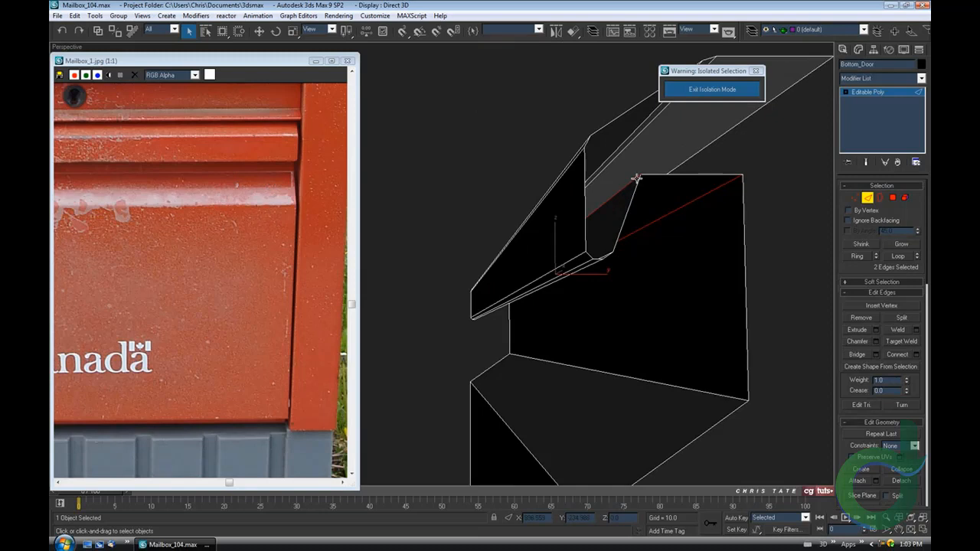
left_click(665, 384, "ctrl")
middle_click_drag(665, 384, 678, 396)
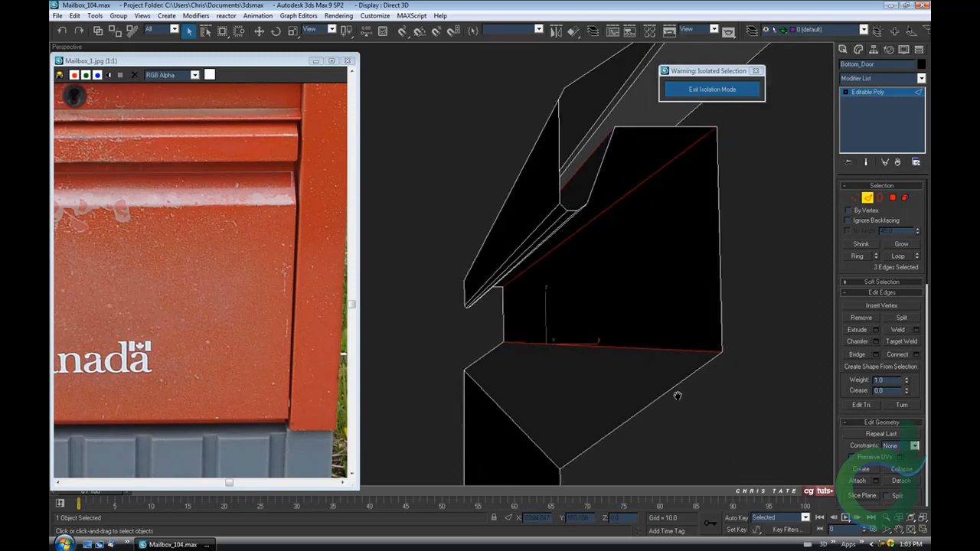
left_click(874, 342)
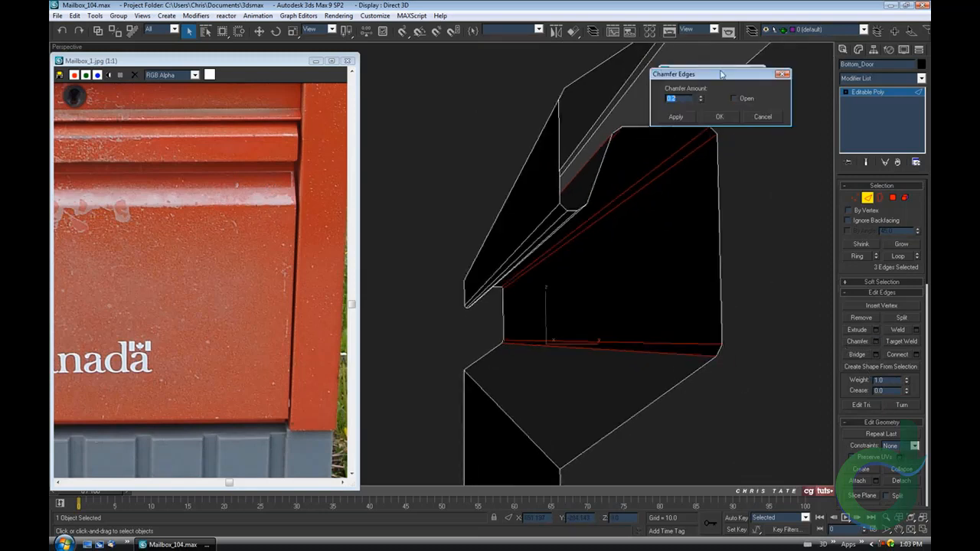
left_click_drag(702, 100, 700, 101)
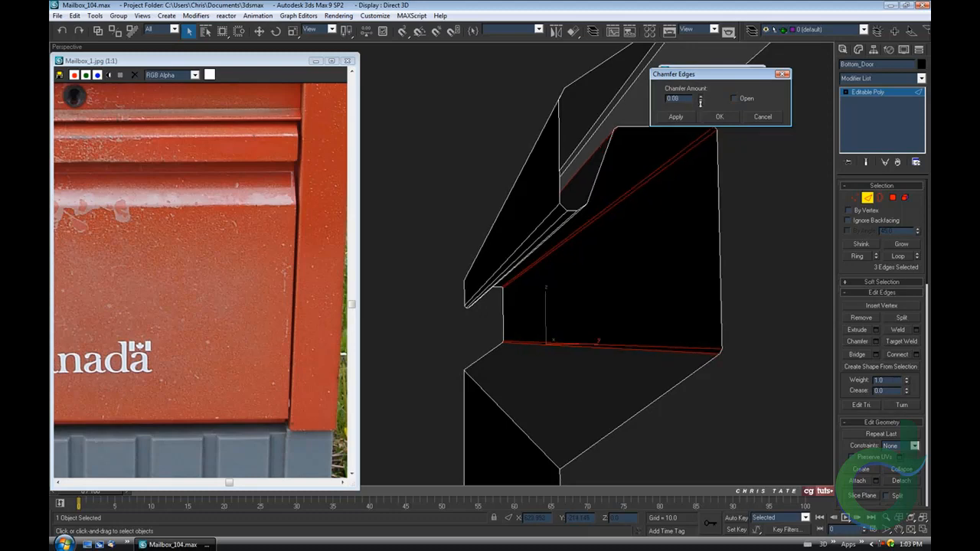
middle_click_drag(685, 236, 700, 271, "alt")
left_click_drag(700, 98, 700, 93)
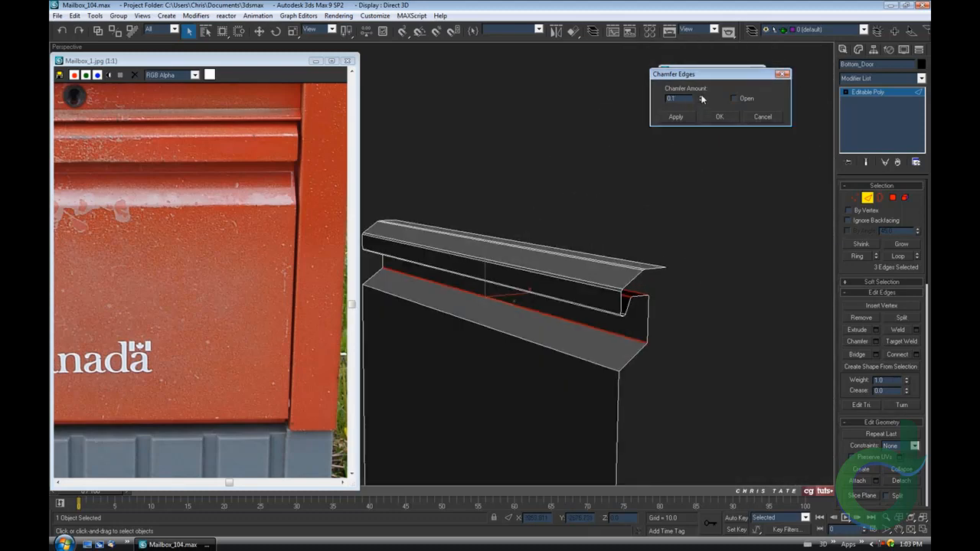
mouse_move(705, 244)
middle_mouse_down("alt")
mouse_move(717, 245)
mouse_move(695, 228)
middle_mouse_up("alt")
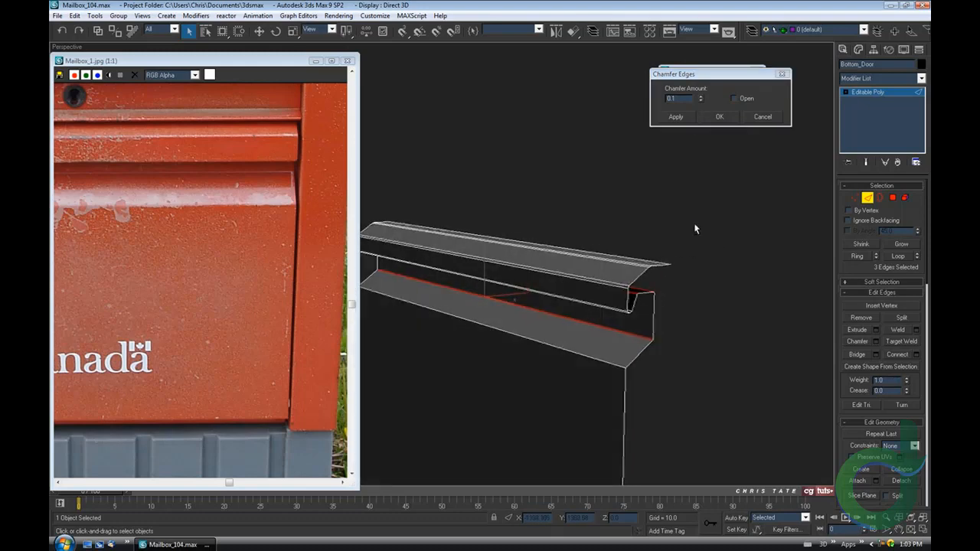
left_click(719, 117)
- Try chamfering the door panel's upper front edge by 0.4, with a second chamfer of about 0.21 on the two new edges
middle_click_drag(632, 291, 602, 232, "alt")
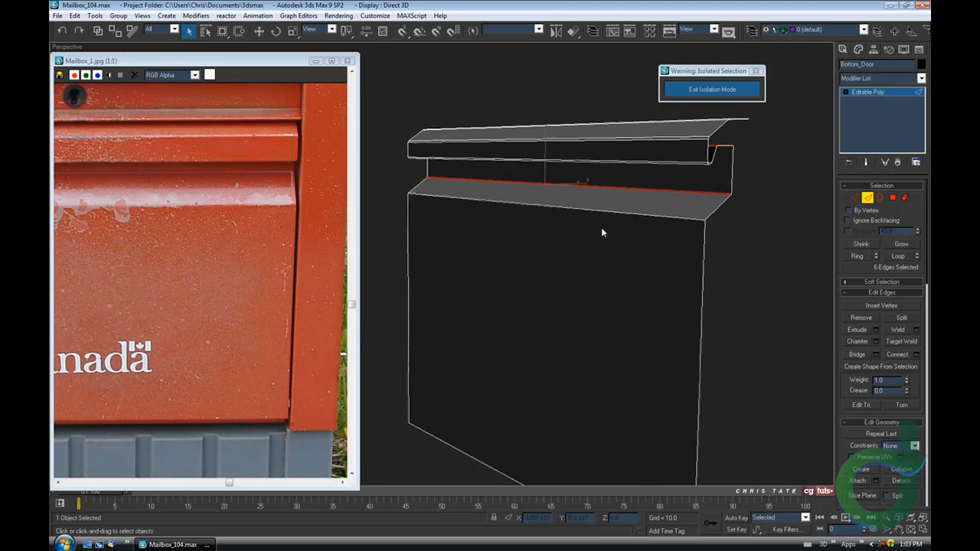
left_click(602, 210)
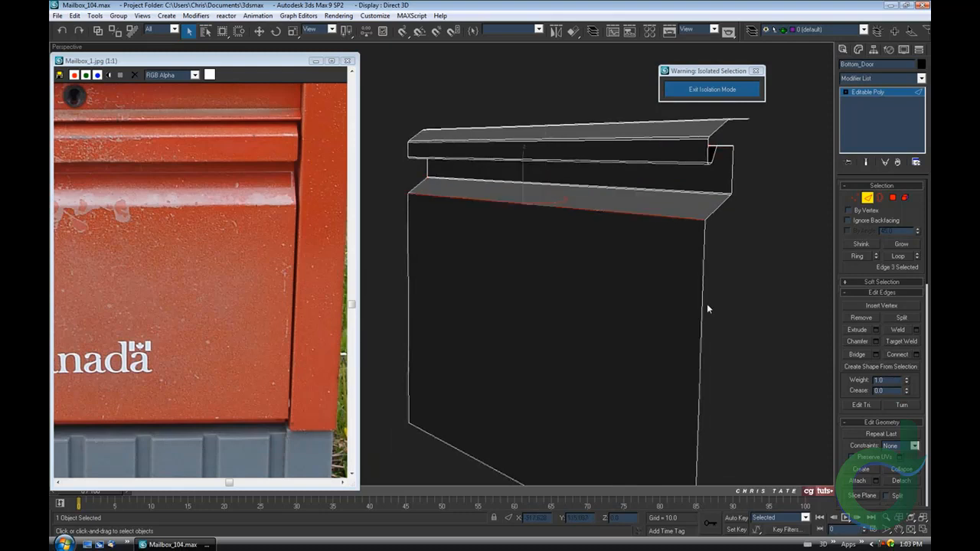
left_click(874, 341)
middle_click_drag(622, 280, 618, 282, "alt")
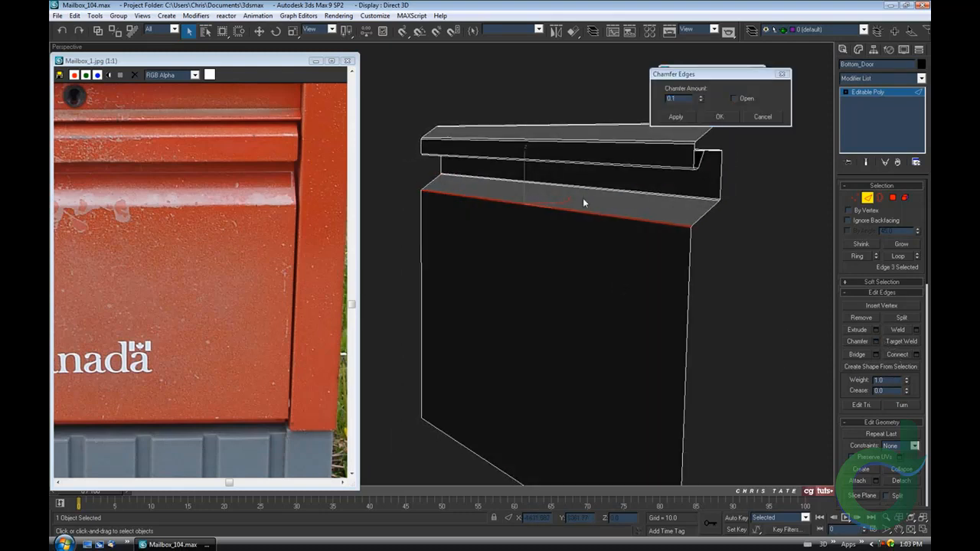
left_click_drag(699, 100, 699, 79)
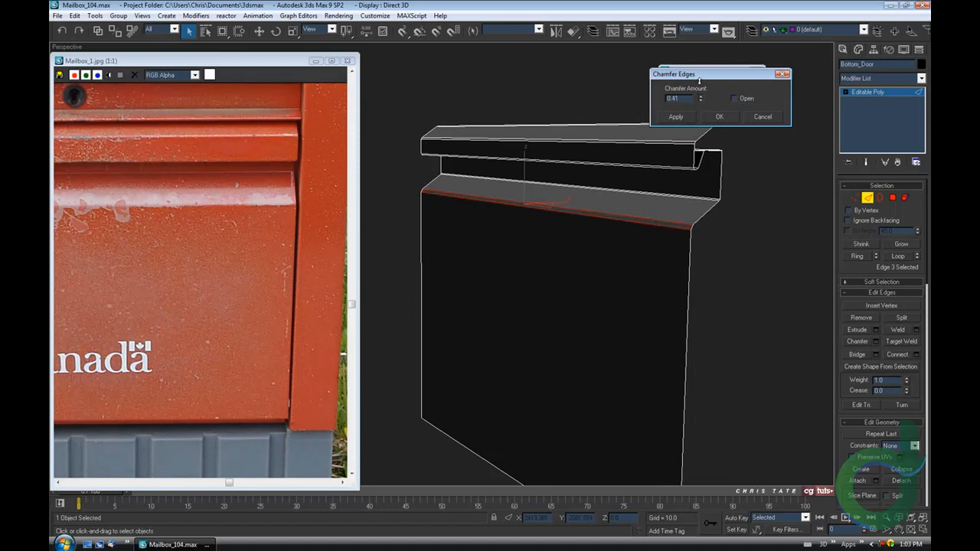
middle_click_drag(652, 200, 627, 244, "alt")
scroll(683, 224, "up", 3)
scroll(685, 225, "down", 1)
left_click(683, 120)
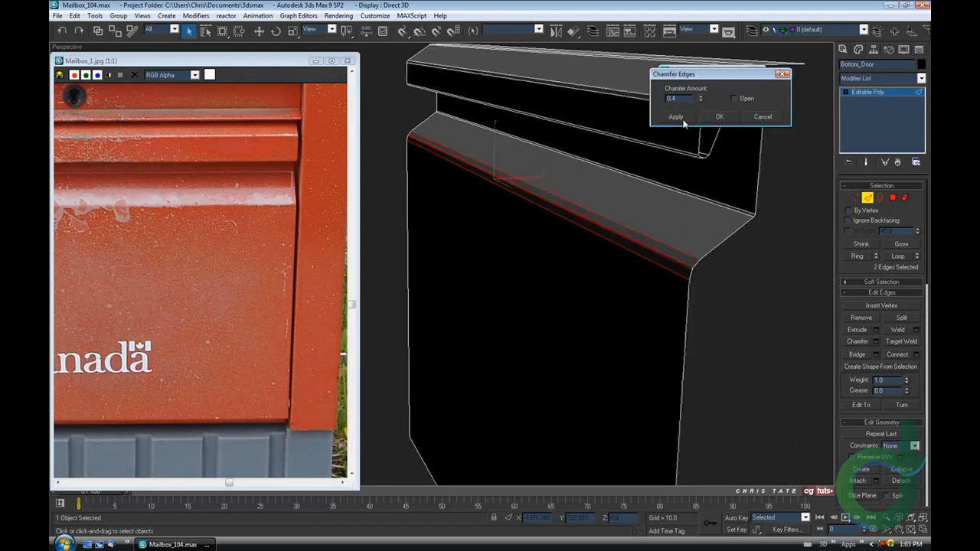
left_click_drag(702, 100, 703, 107)
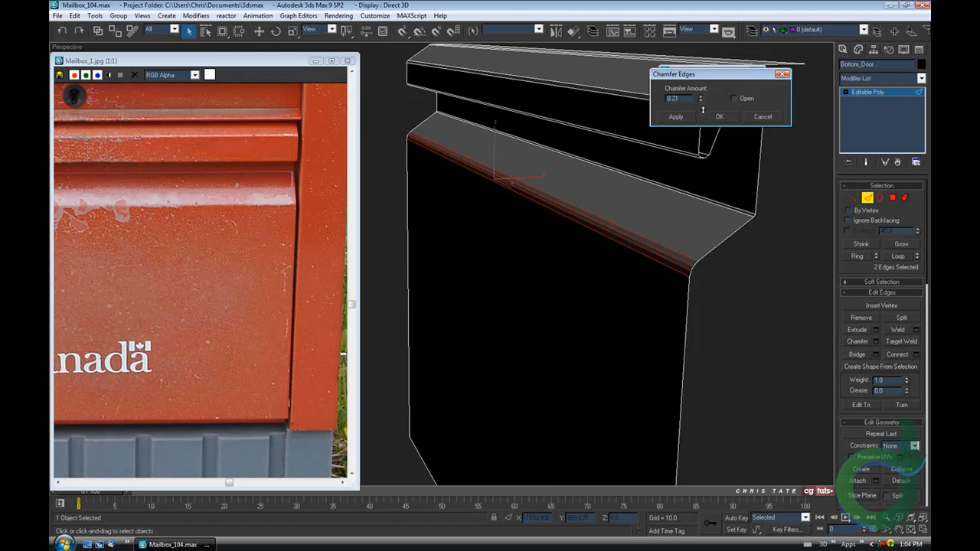
left_click(762, 117)
- Check the chamfered upper front edge with and without the wireframe overlay, and undo the 0.4 chamfer
scroll(649, 245, "up", 2)
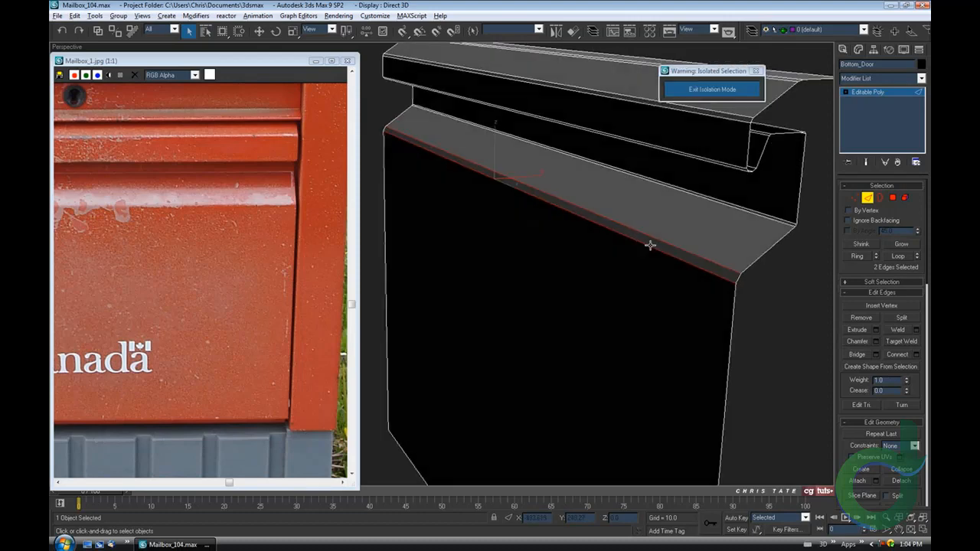
mouse_move(650, 245)
middle_mouse_down("alt")
mouse_move(687, 245)
mouse_move(639, 258)
middle_mouse_up("alt")
scroll(681, 235, "down", 2)
scroll(638, 258, "down", 2)
scroll(657, 254, "up", 2)
key("F4")
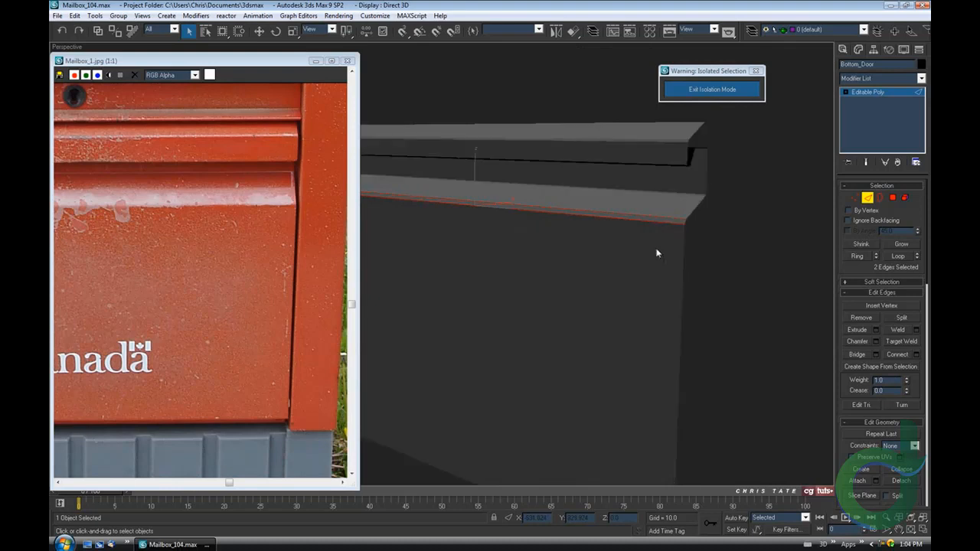
key("F4")
middle_click_drag(656, 252, 679, 255)
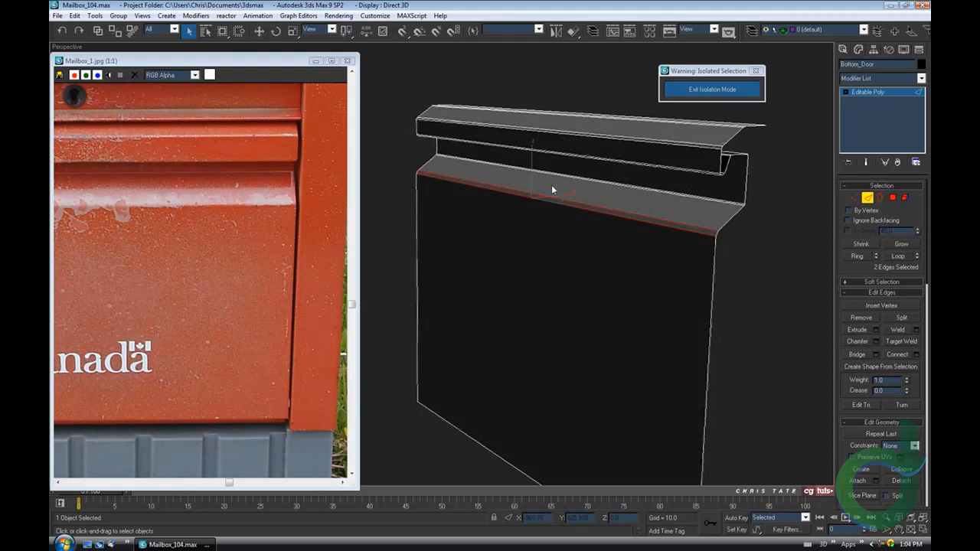
middle_click_drag(602, 251, 591, 247)
key("ctrl+z")
- Chamfer the door panel's upper front edge, just below the sloped ledge, by 0.25
middle_click_drag(648, 274, 590, 272)
scroll(603, 235, "up", 2)
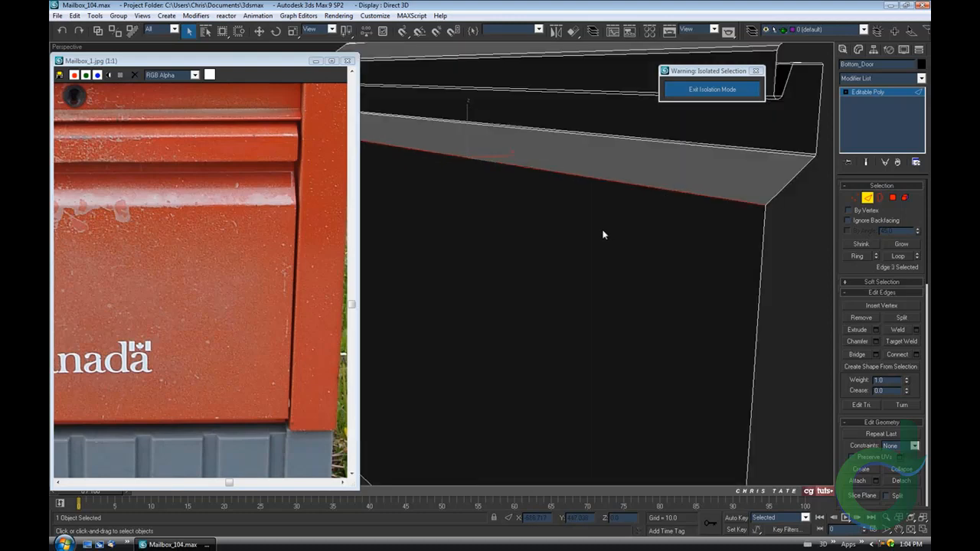
middle_click_drag(603, 234, 656, 251, "alt")
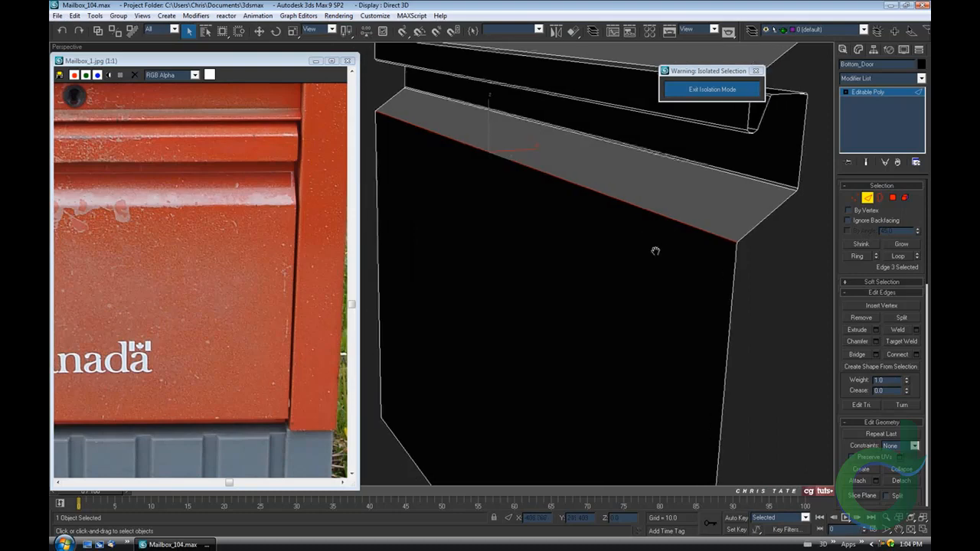
left_click(875, 341)
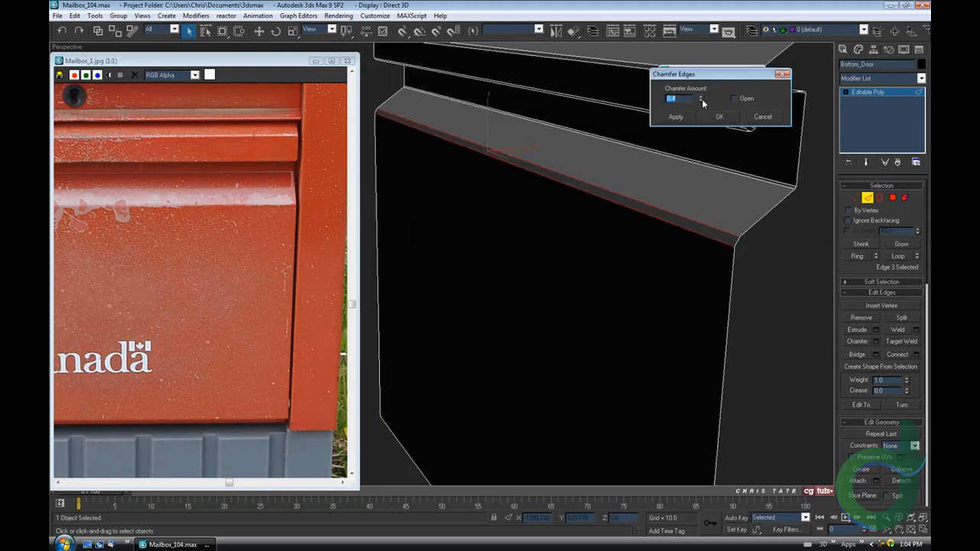
left_click_drag(701, 99, 701, 107)
middle_click_drag(659, 211, 687, 141, "alt")
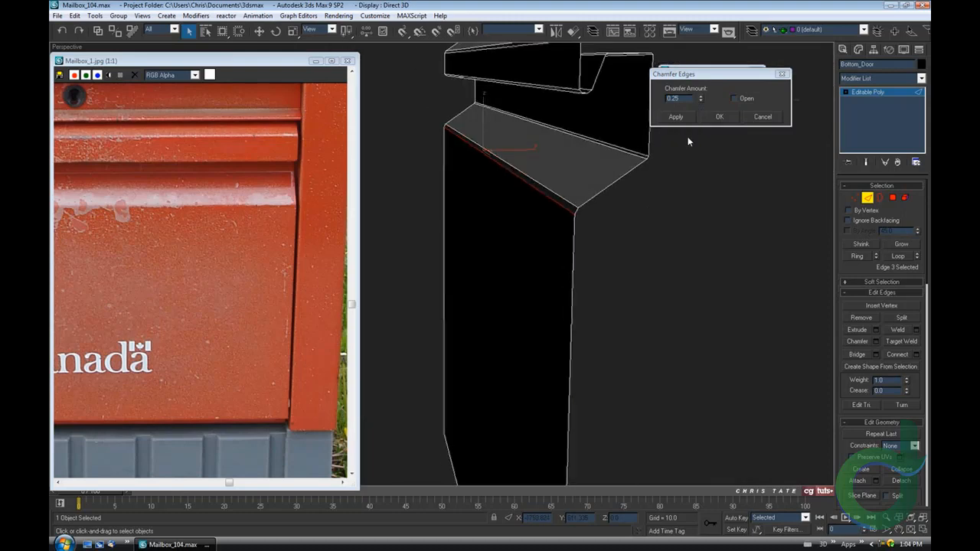
left_click(719, 118)
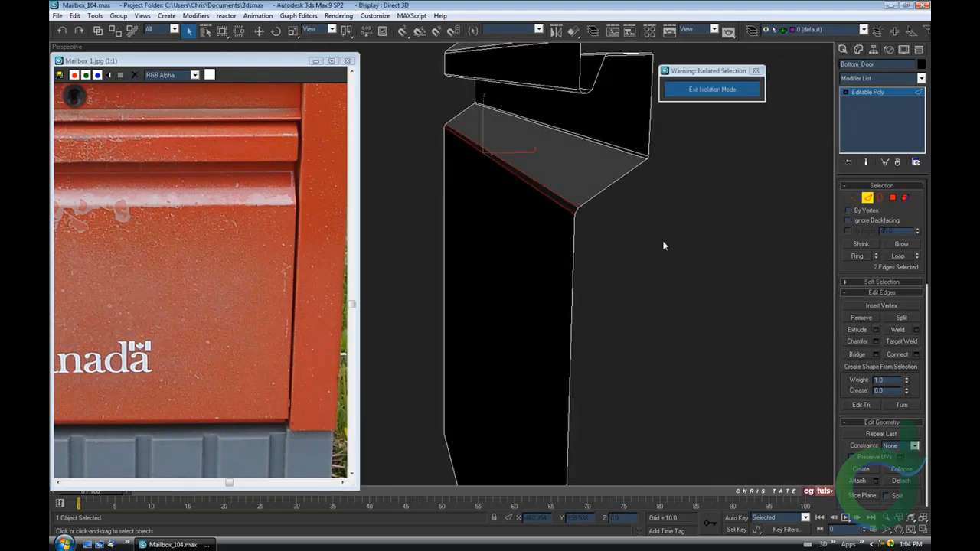
- Move the reference photo aside and chamfer the door panel's lower front edge by 0.25
middle_click_drag(662, 241, 569, 288, "alt")
scroll(649, 306, "up", 2)
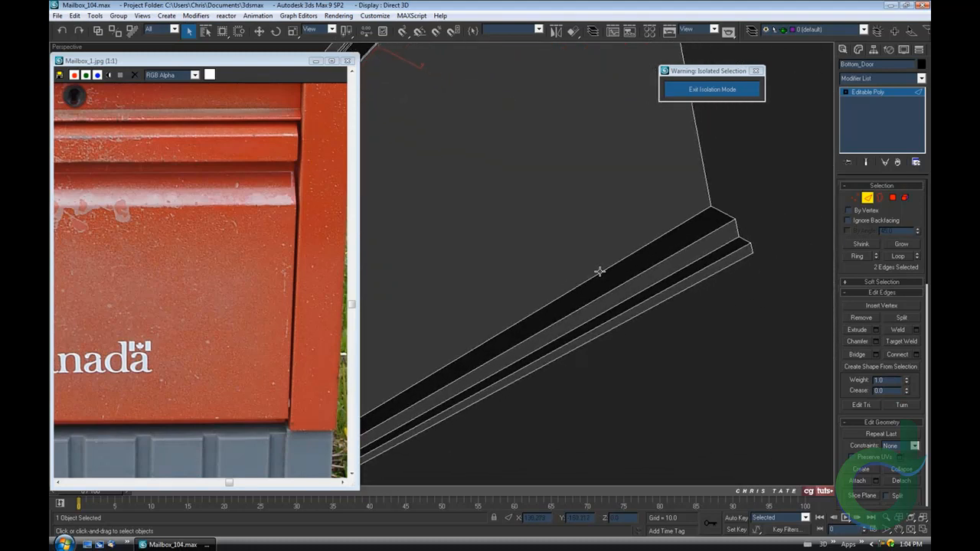
left_click(600, 270)
scroll(620, 294, "up", 2)
left_click_drag(293, 68, 233, 17)
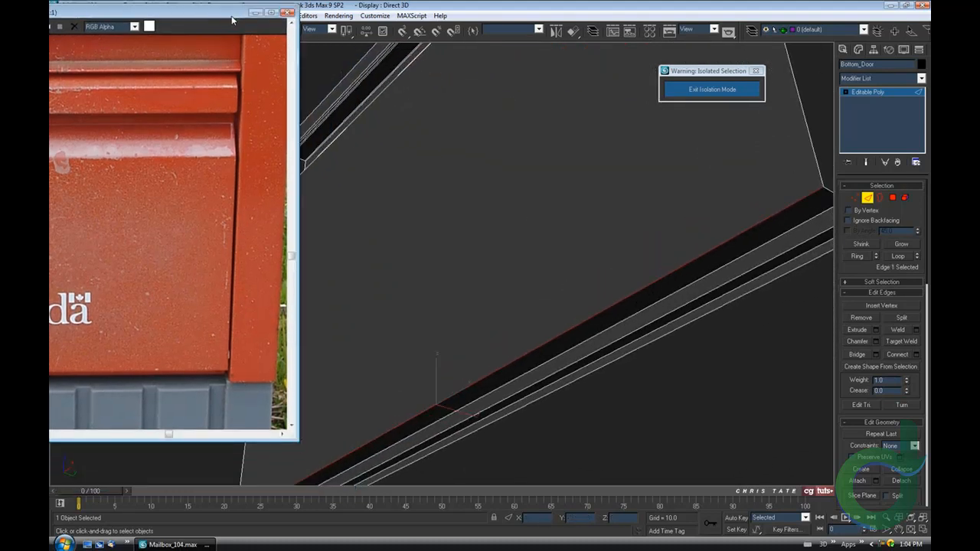
scroll(406, 335, "down", 3)
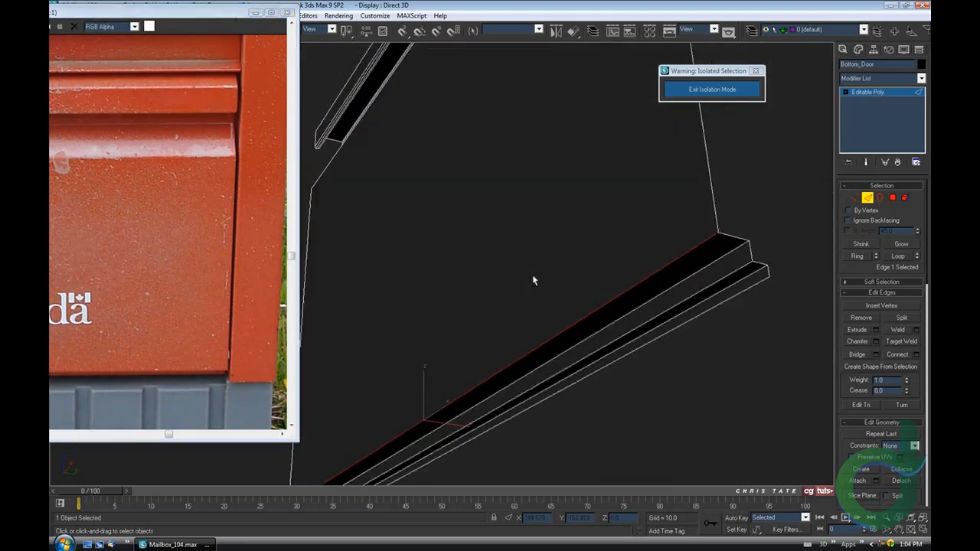
middle_click_drag(531, 278, 564, 256, "alt")
left_click(876, 341)
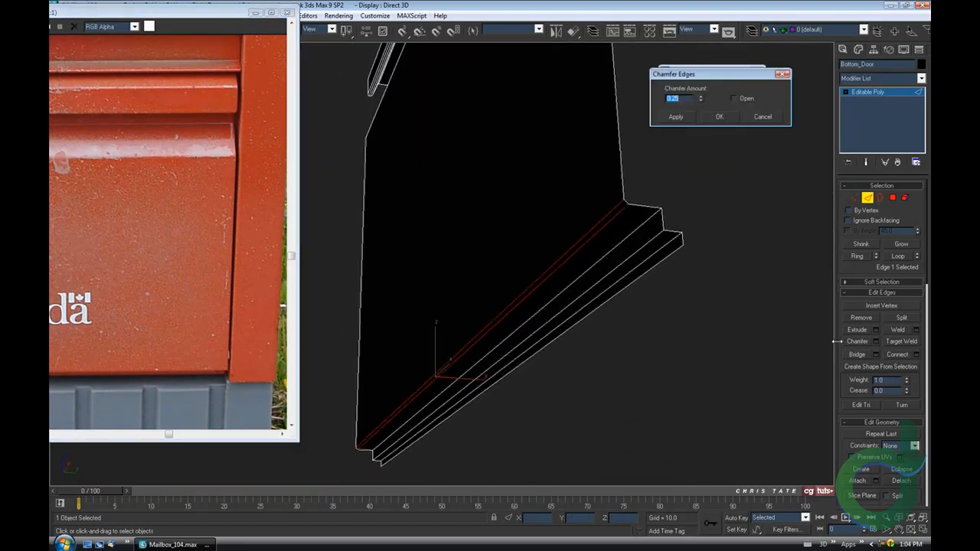
scroll(632, 280, "up", 3)
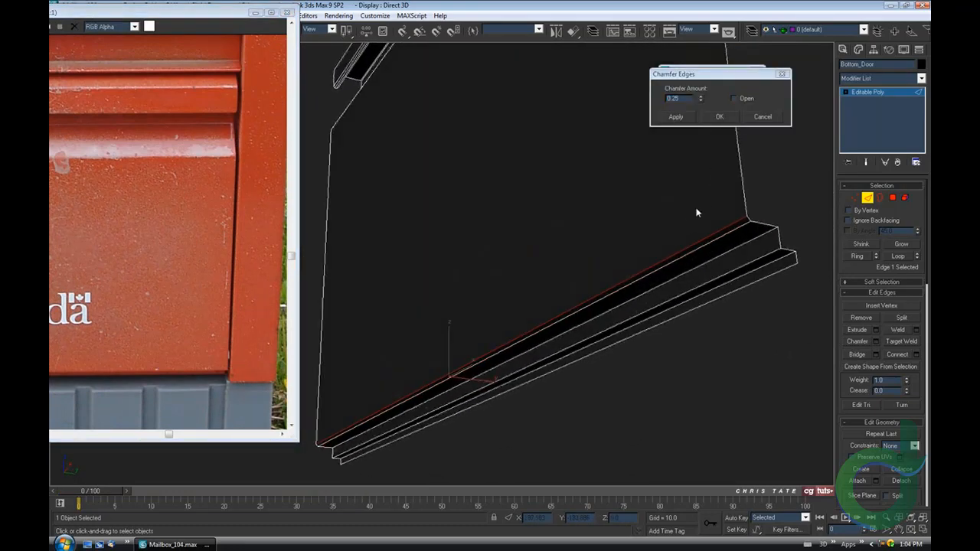
scroll(669, 228, "down", 5)
middle_click_drag(592, 223, 590, 253, "alt")
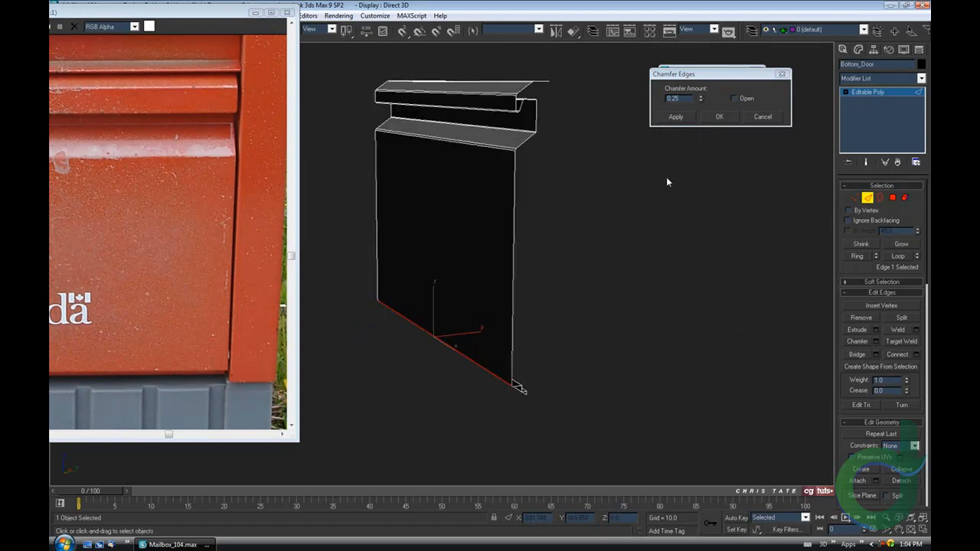
mouse_move(622, 212)
middle_mouse_down("alt")
mouse_move(580, 294)
mouse_move(606, 281)
middle_mouse_up("alt")
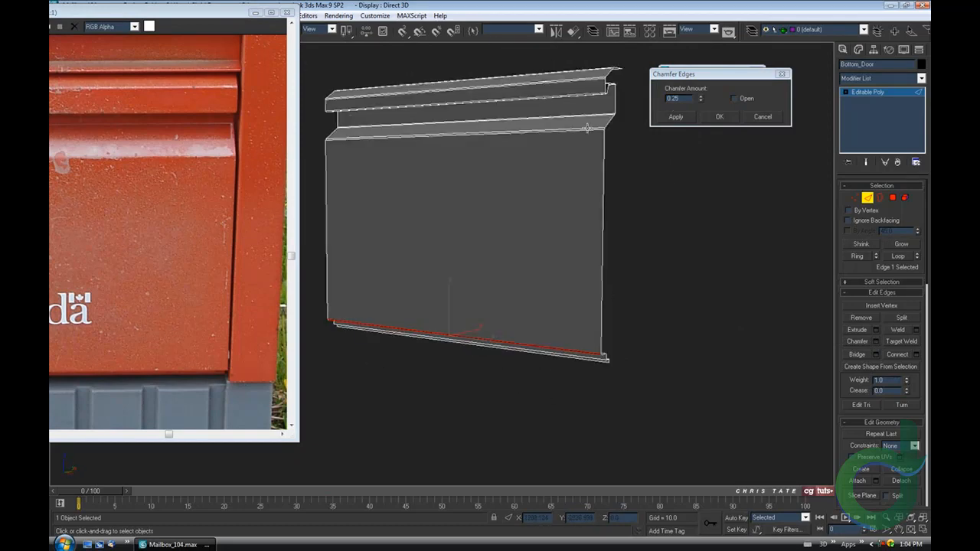
middle_click_drag(623, 209, 568, 245, "alt")
left_click(719, 116)
- Chamfer the three long edges of the stepped underside, behind the door panel's chamfered lower front edge, by 0.07
scroll(569, 245, "up", 4)
middle_click_drag(688, 265, 573, 269)
scroll(573, 268, "down", 2)
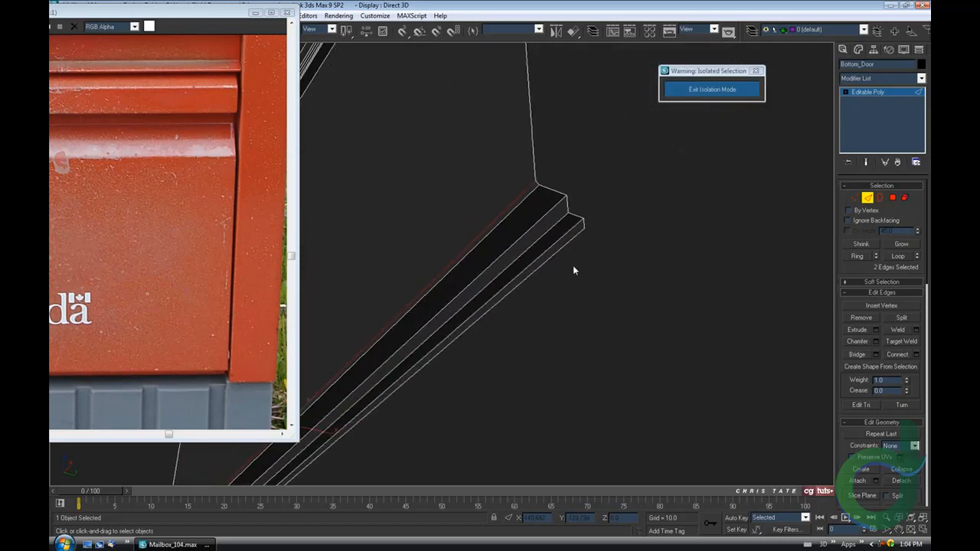
scroll(574, 269, "up", 3)
middle_click_drag(643, 277, 597, 310)
left_click(608, 253)
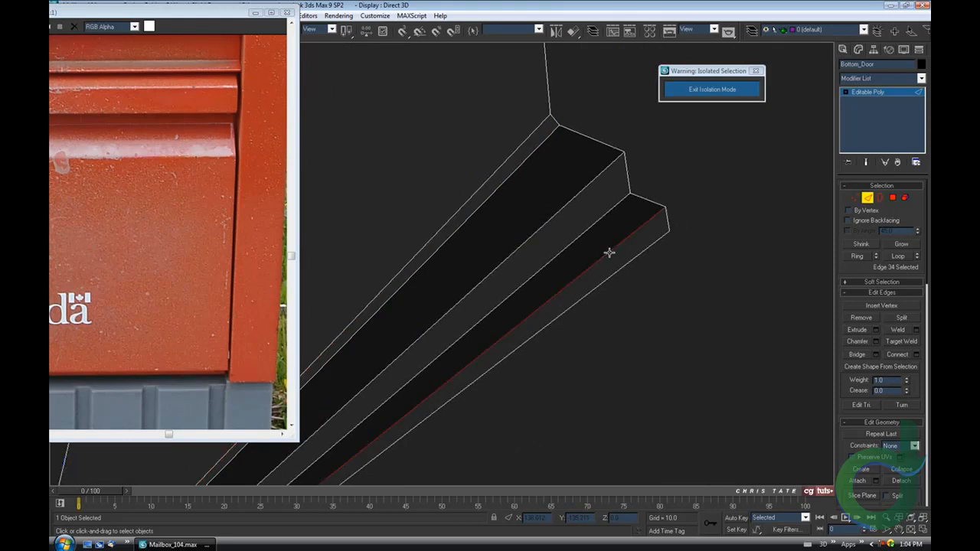
left_click(587, 228, "ctrl")
left_click(571, 201, "ctrl")
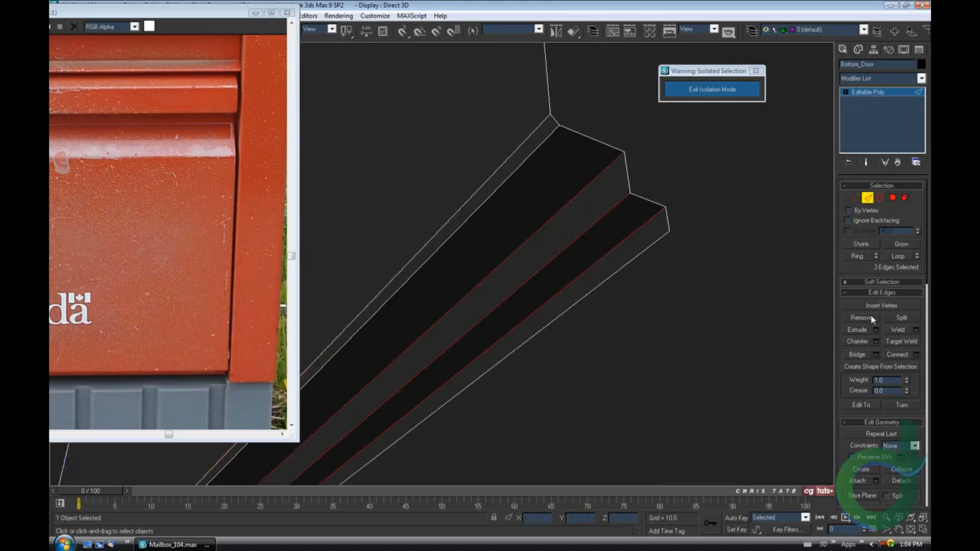
left_click(876, 341)
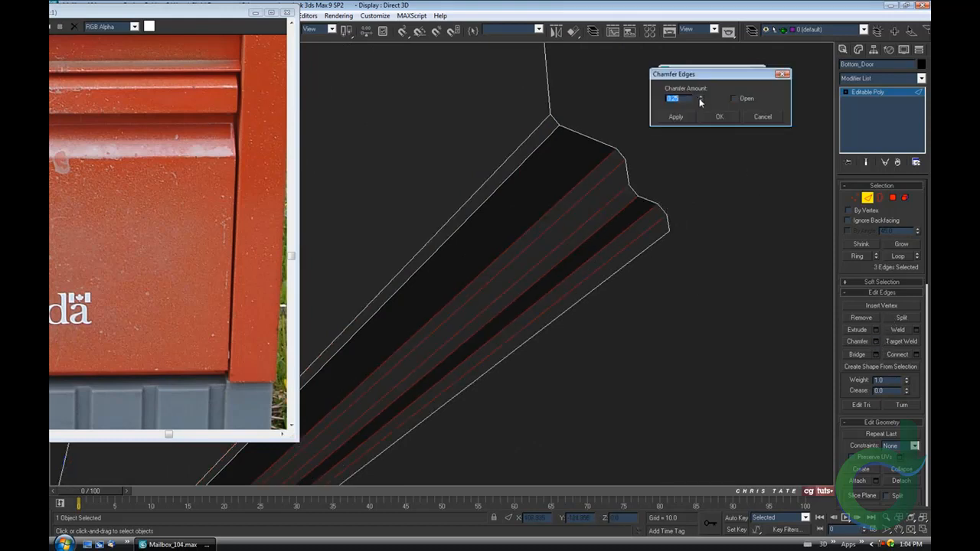
left_click_drag(700, 100, 701, 107)
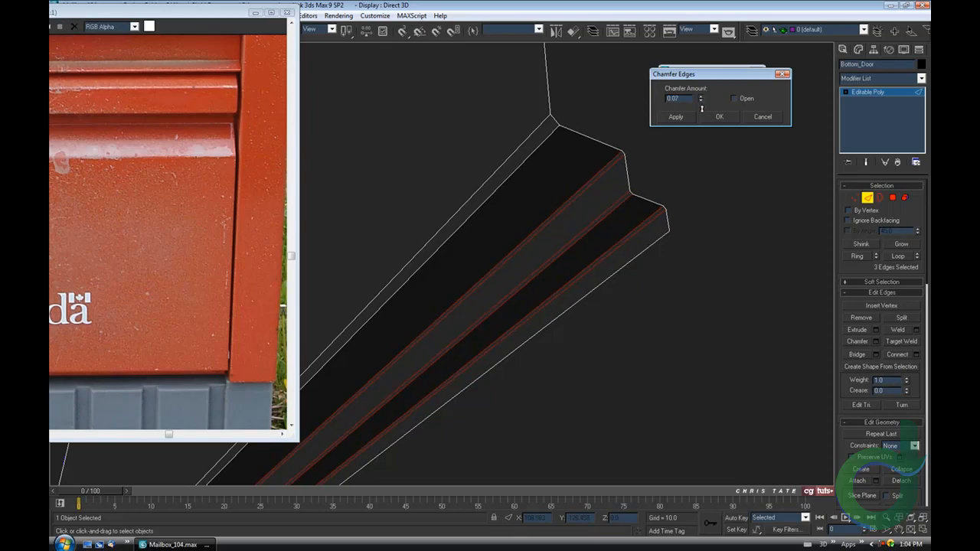
mouse_move(636, 244)
middle_mouse_down("alt")
mouse_move(648, 249)
mouse_move(634, 246)
middle_mouse_up("alt")
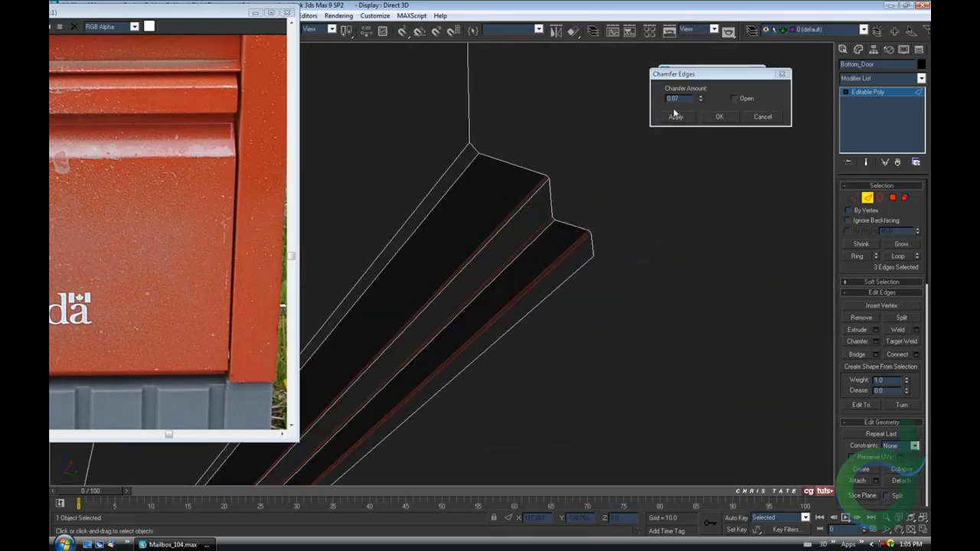
left_click(718, 116)
middle_click_drag(585, 269, 645, 264)
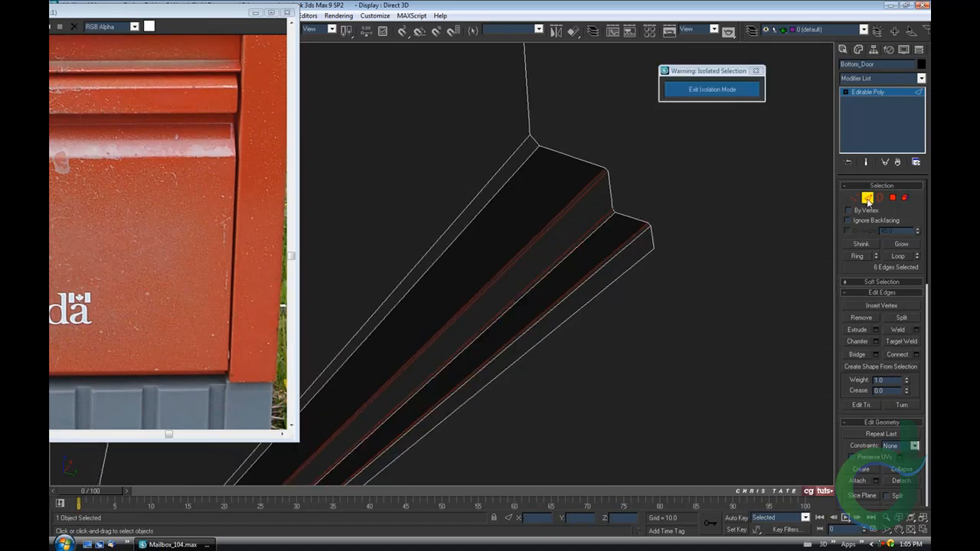
- Leave edge editing and isolation mode, and apply the blue 02 - Default material to the bottom door
left_click(867, 198)
left_click(705, 91)
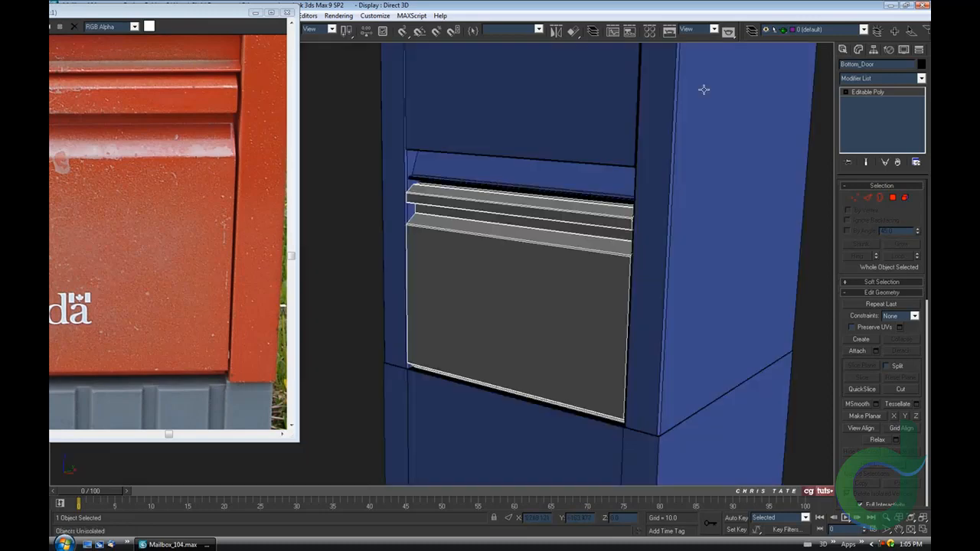
middle_click_drag(645, 251, 645, 220)
key("m")
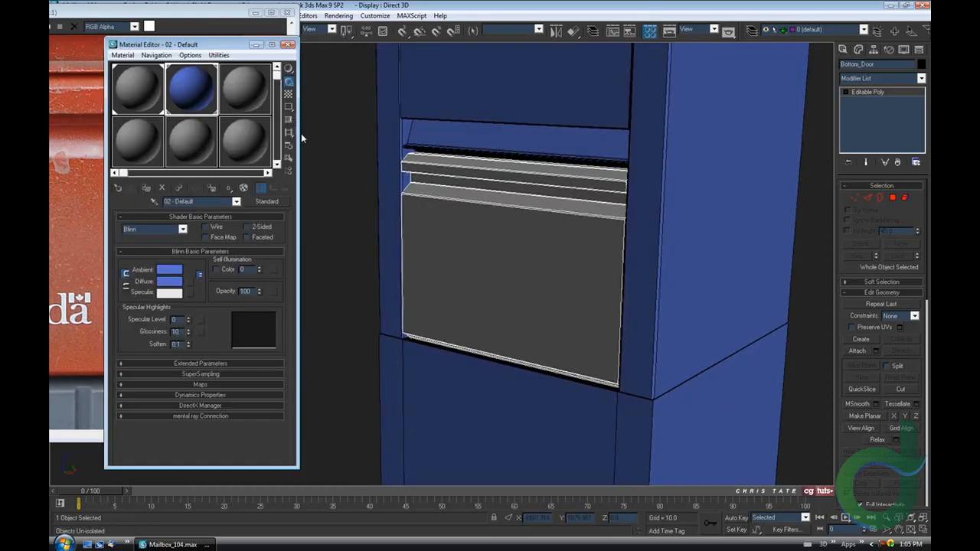
left_click_drag(193, 92, 528, 244)
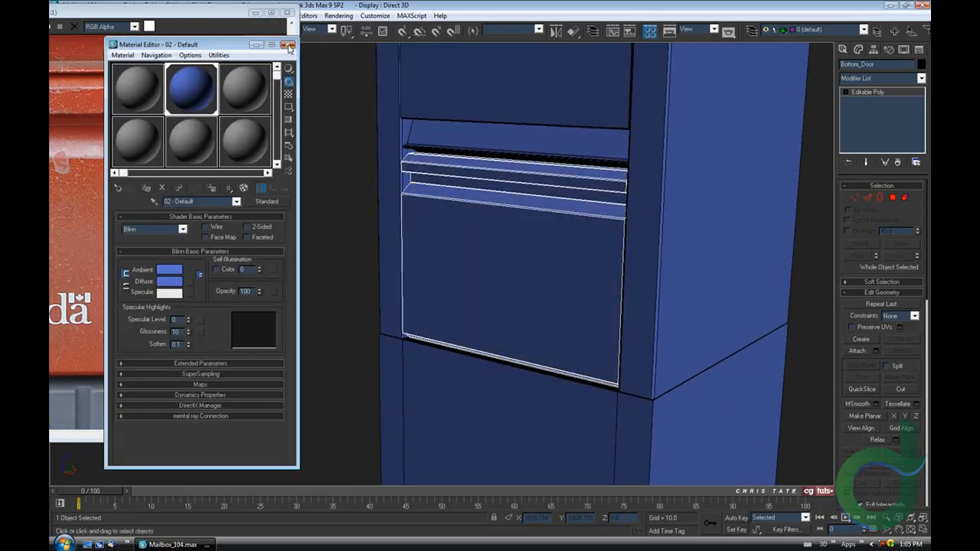
left_click(288, 44)
- Minimize both reference photo windows to clear the perspective view of the mailbox front
left_click(255, 13)
middle_click_drag(501, 256, 536, 280)
left_click(238, 65)
scroll(494, 261, "up", 3)
- Check the pivot positions of the middle door and the bottom door in turn
left_click(488, 249)
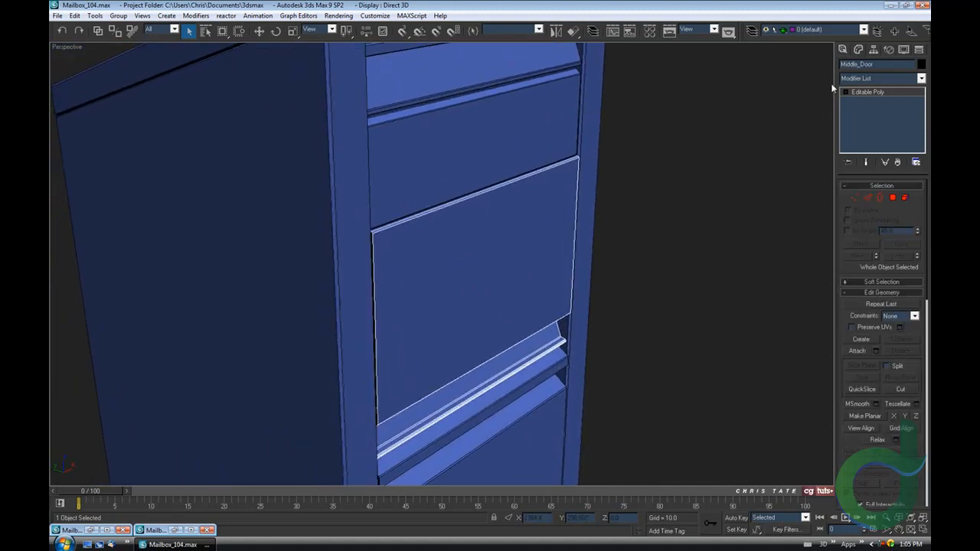
left_click(872, 49)
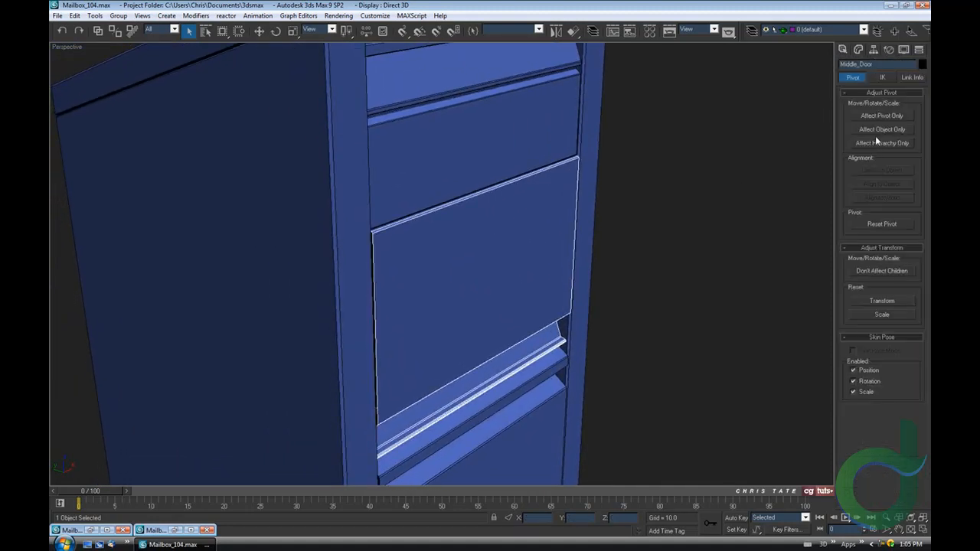
left_click(880, 115)
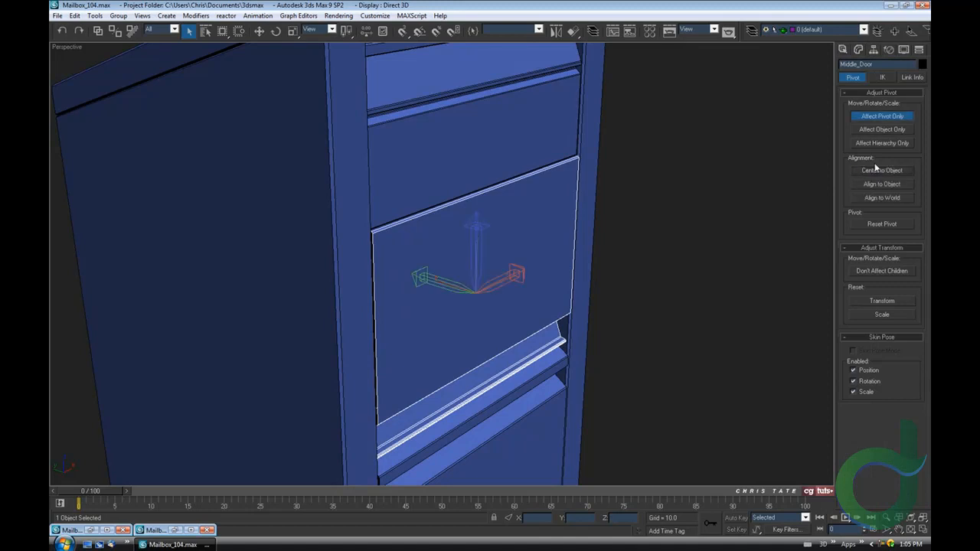
left_click(873, 117)
middle_click_drag(541, 292, 492, 284, "alt")
left_click(520, 322)
middle_click_drag(520, 322, 507, 323, "alt")
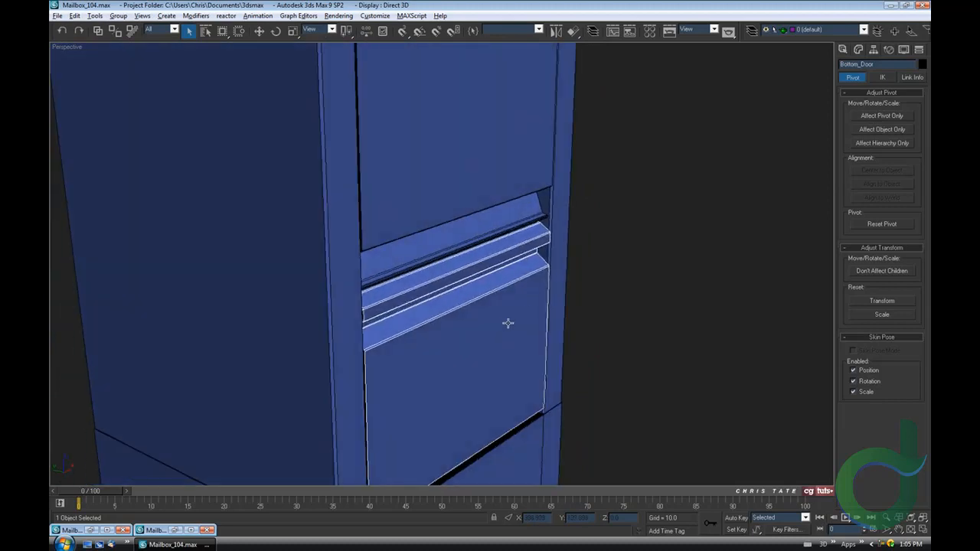
left_click(872, 116)
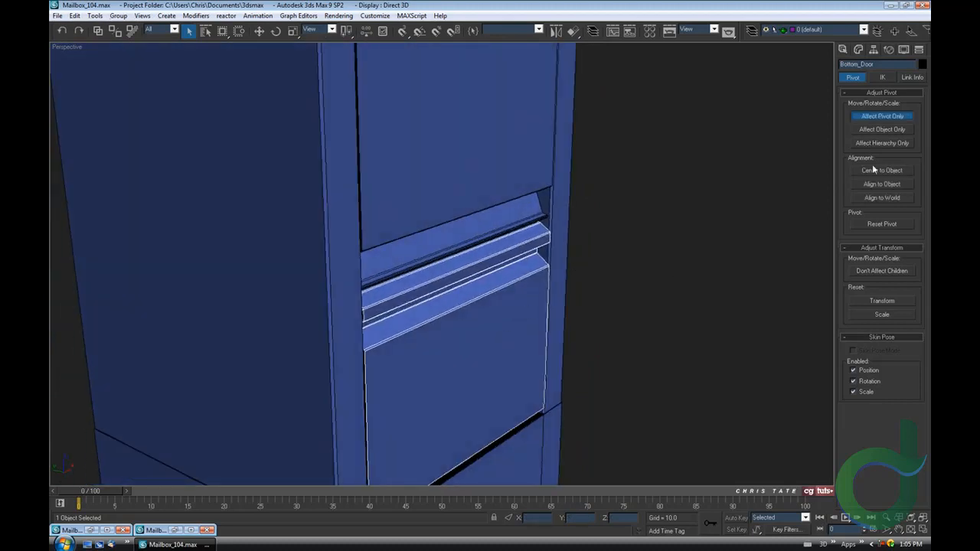
left_click(869, 118)
- Move the middle and bottom doors together about 0.81 along Y, back into the mailbox body, and clear the selection
middle_click_drag(596, 306, 508, 185, "alt")
left_click(504, 184, "ctrl")
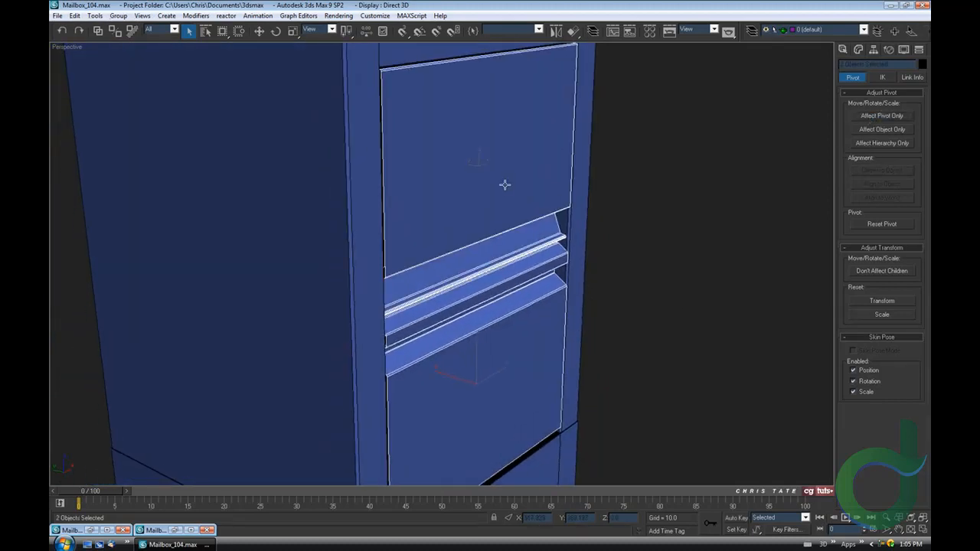
left_click(259, 31)
middle_click_drag(475, 229, 451, 232, "alt")
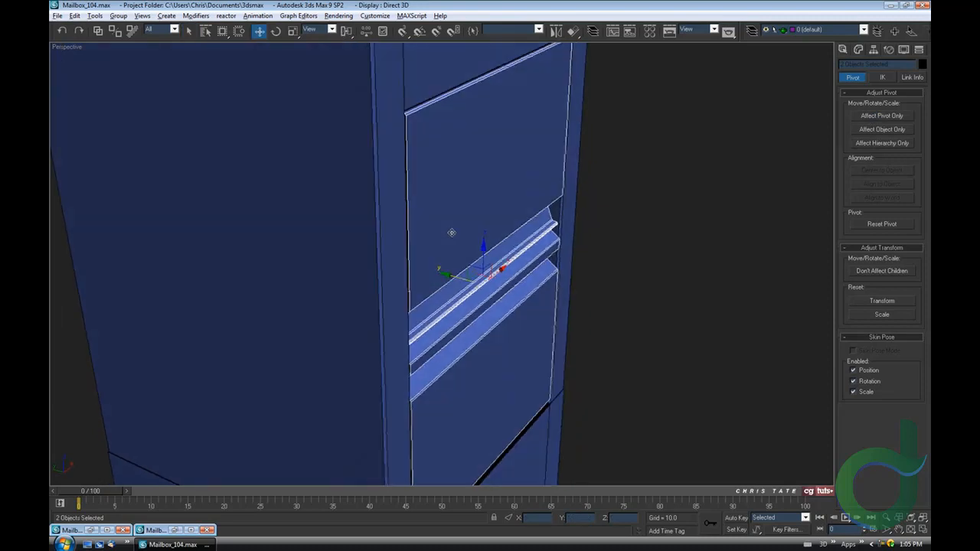
middle_click_drag(472, 292, 478, 297, "alt")
left_click_drag(475, 288, 472, 286)
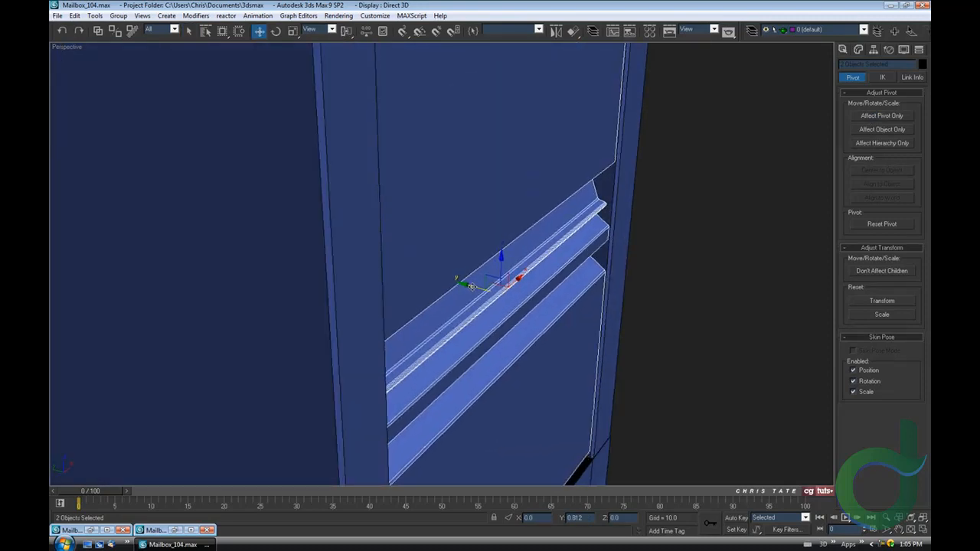
middle_click_drag(472, 286, 529, 279, "alt")
left_click(619, 268)
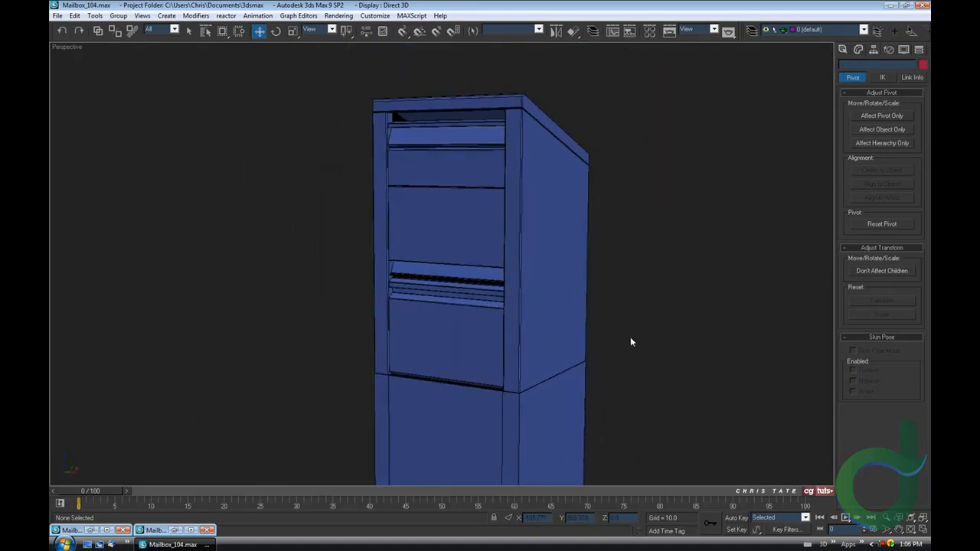
- Save the scene as a new incremental version, Mailbox_105.max
left_click(57, 15)
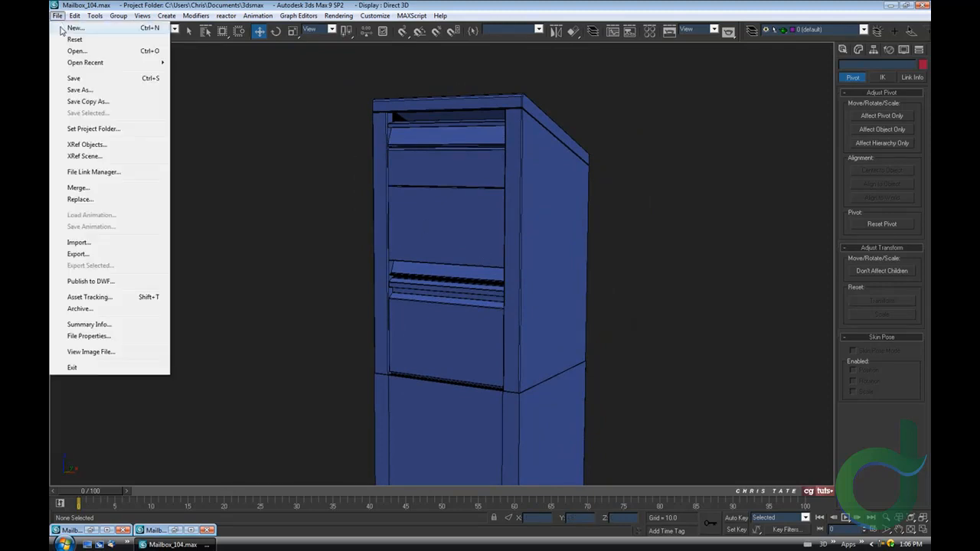
left_click(77, 87)
left_click(291, 357)
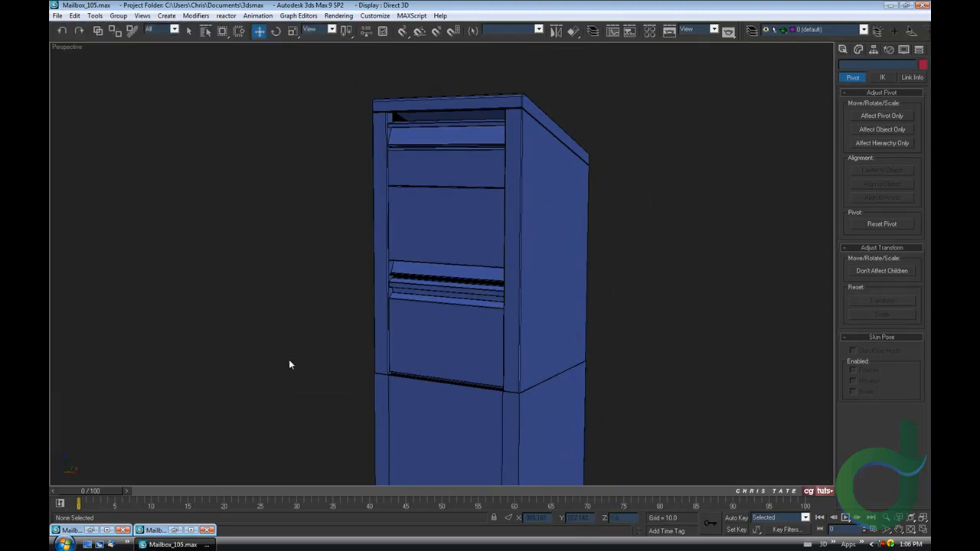
- Select the top door and restore the Mailbox_2.jpg reference photo to compare its slot and handle with the model
middle_click_drag(395, 238, 454, 275, "alt")
middle_click_drag(509, 328, 450, 315, "alt")
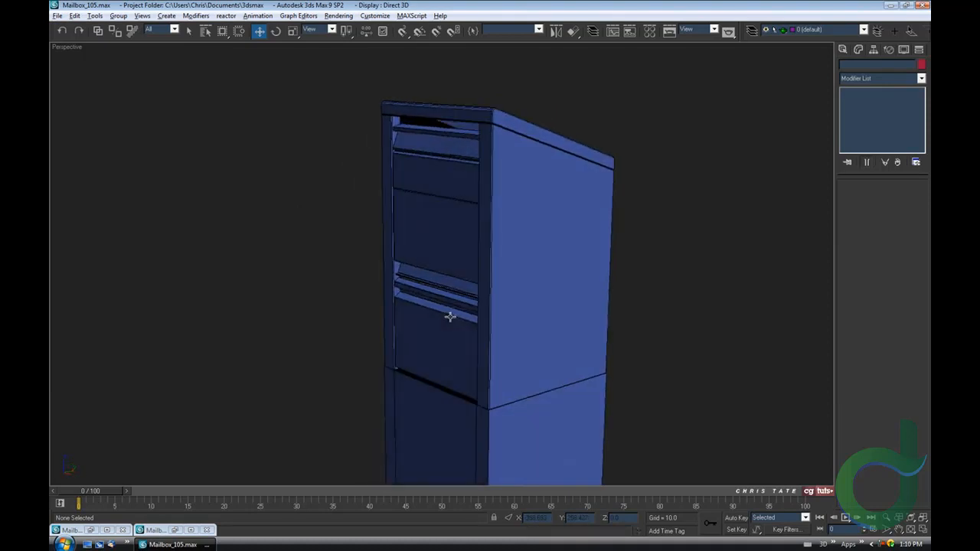
left_click(433, 161)
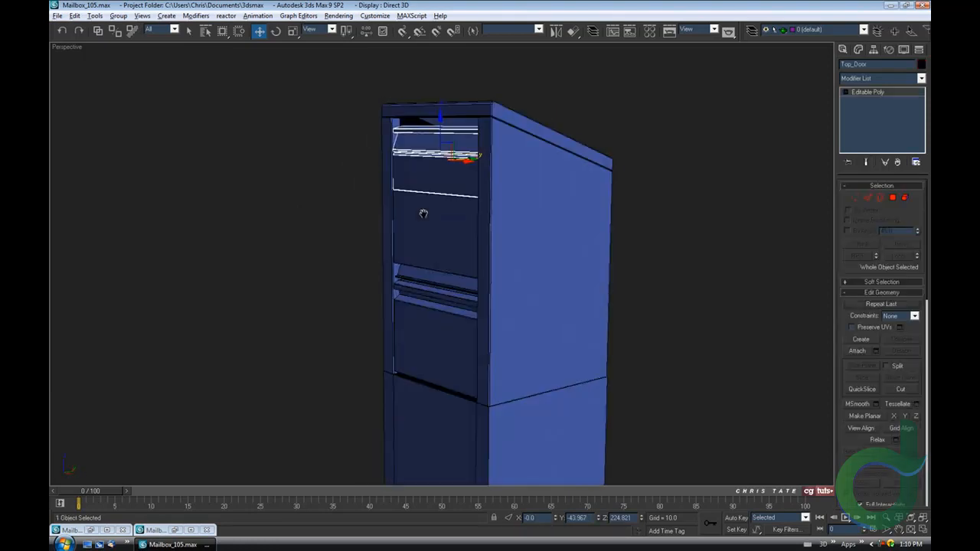
scroll(393, 197, "up", 2)
scroll(393, 197, "up", 2)
middle_click_drag(387, 192, 354, 187, "alt")
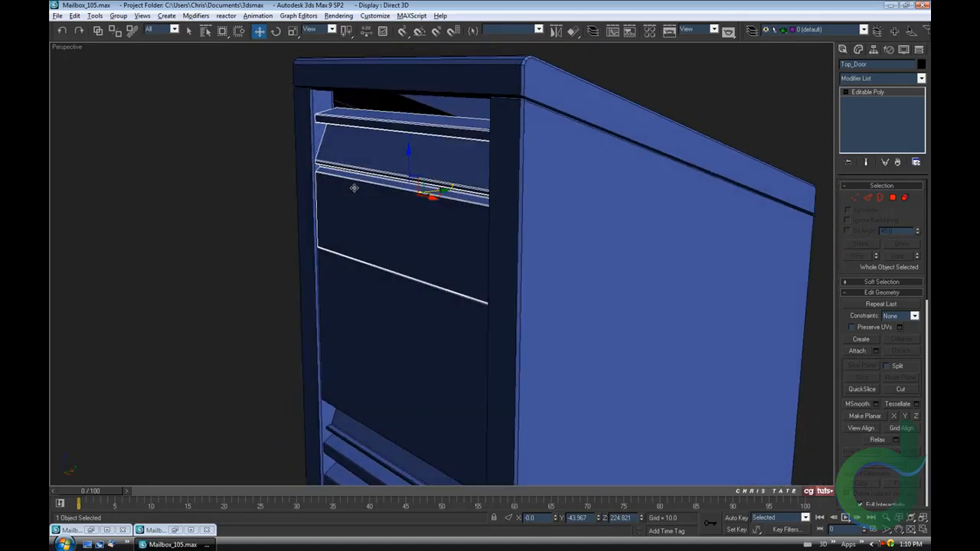
middle_click_drag(460, 275, 410, 287, "alt")
left_click(97, 528)
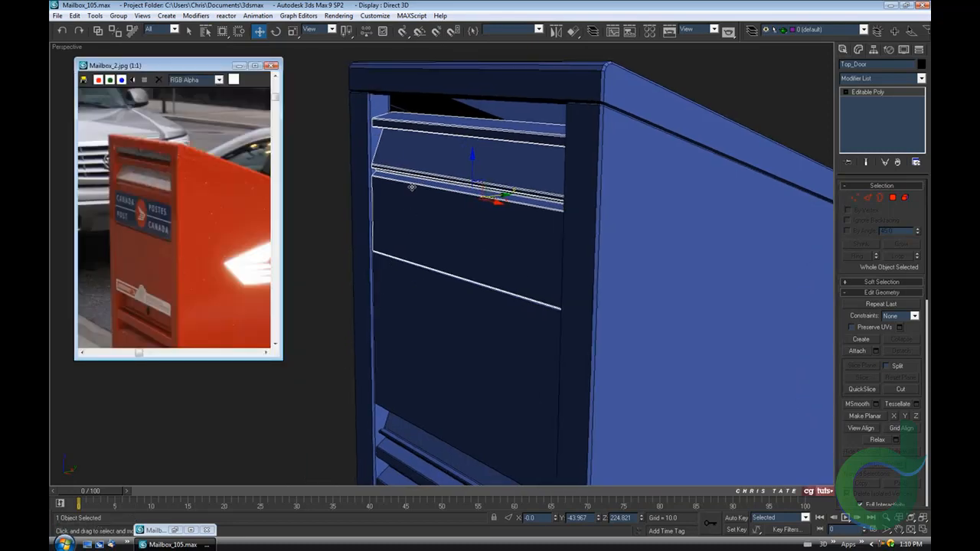
middle_click_drag(419, 176, 479, 278, "alt")
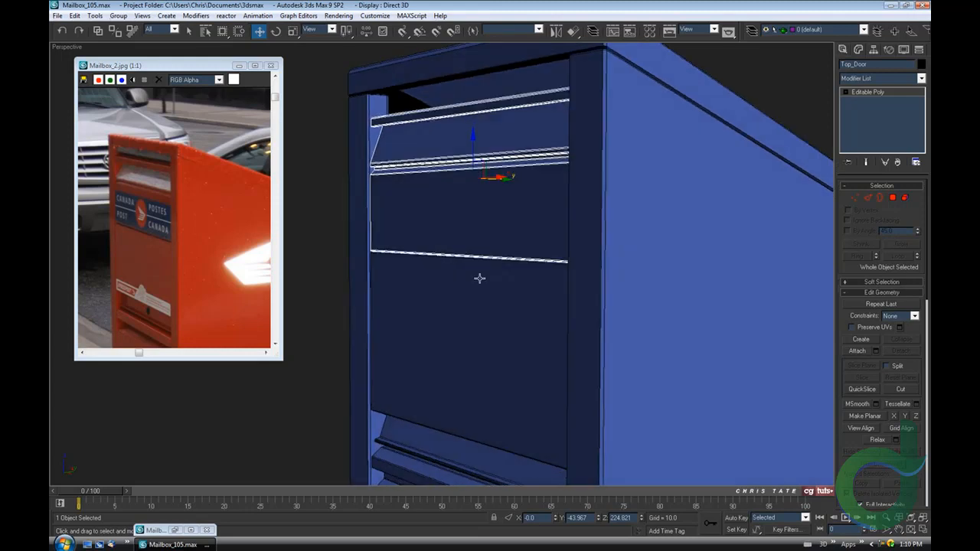
- In the Left view, raise the vertices of the top door's notch, below the long sloped edge, by about 2.58
left_click(922, 530)
right_click(375, 361)
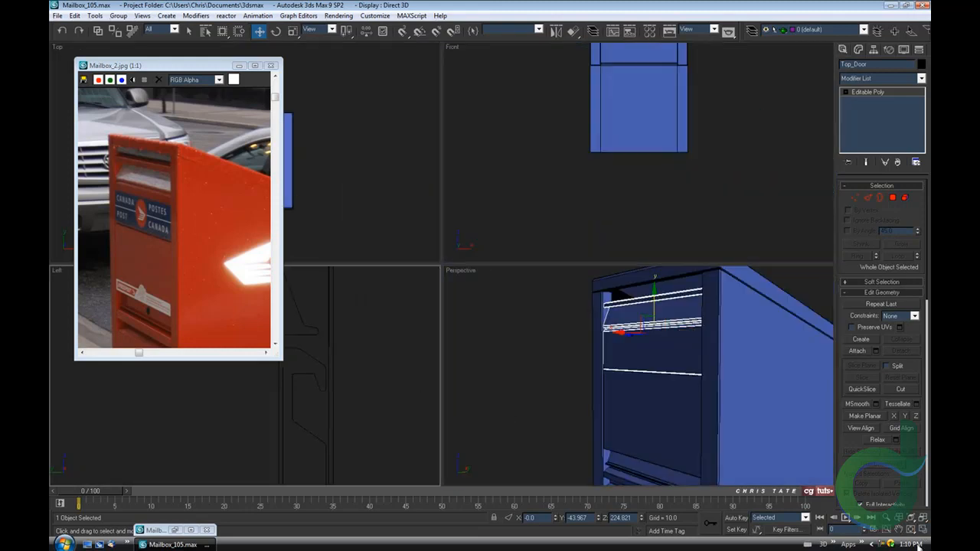
left_click(920, 530)
middle_click_drag(549, 323, 459, 371)
scroll(467, 298, "up", 3)
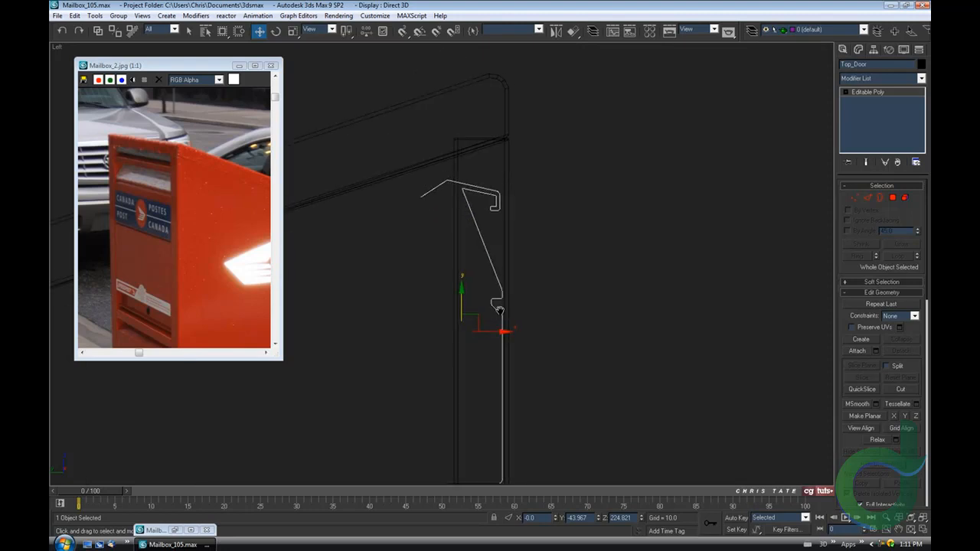
middle_click_drag(503, 330, 459, 315)
scroll(466, 299, "up", 1)
middle_click_drag(488, 270, 520, 274)
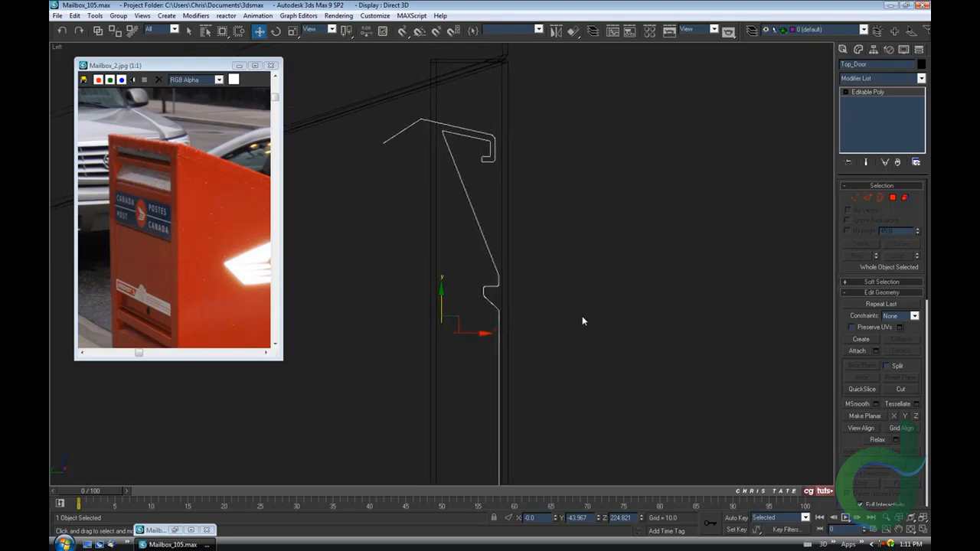
left_click(854, 197)
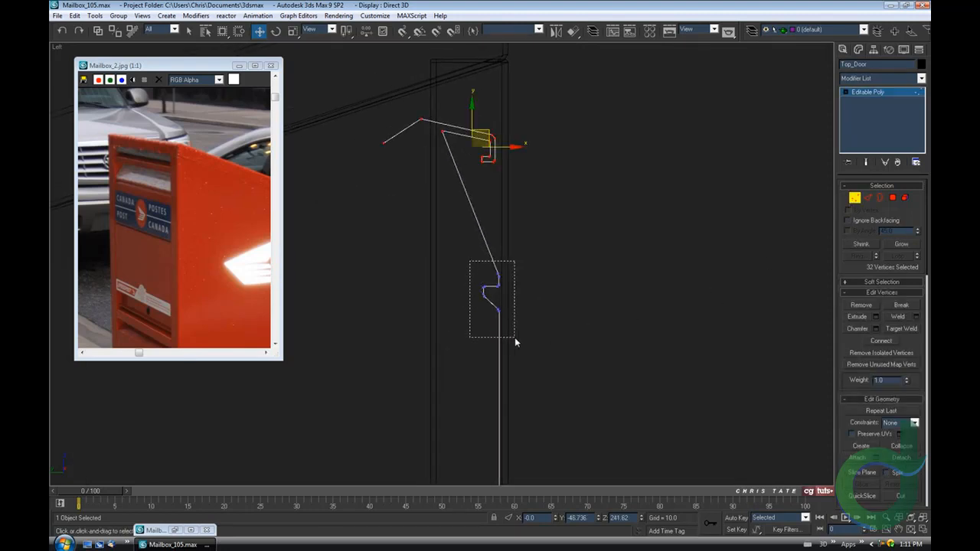
left_click_drag(514, 336, 515, 338)
scroll(528, 352, "up", 3)
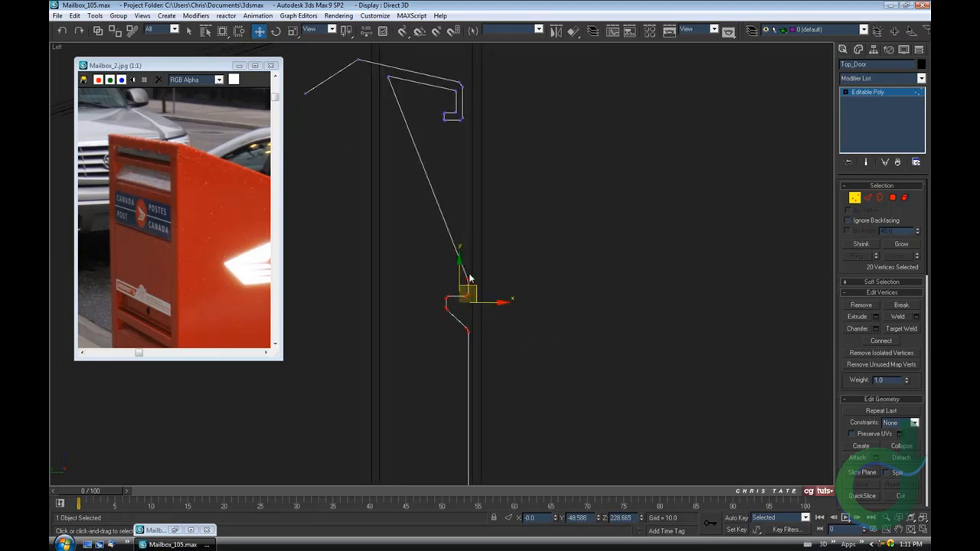
left_click_drag(462, 268, 462, 228)
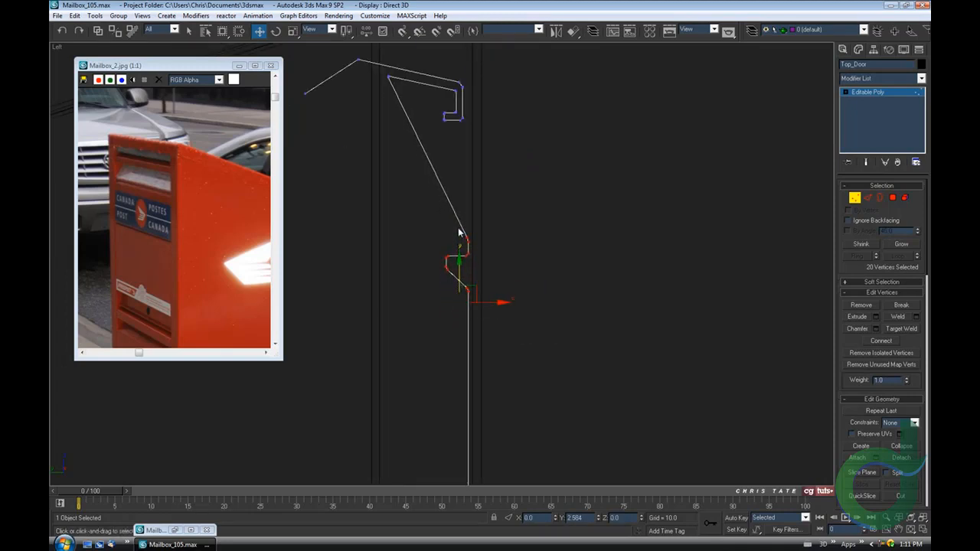
- Raise the notch's inner lower corner and the front corner beneath it by about 0.19 to narrow the notch
middle_click_drag(462, 230, 437, 236)
scroll(433, 310, "up", 3)
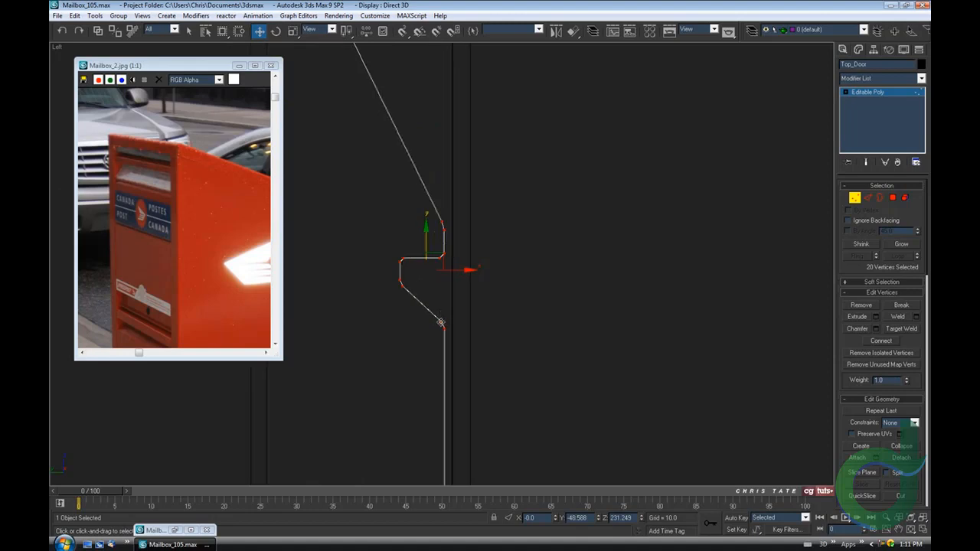
left_click_drag(456, 346, 456, 346)
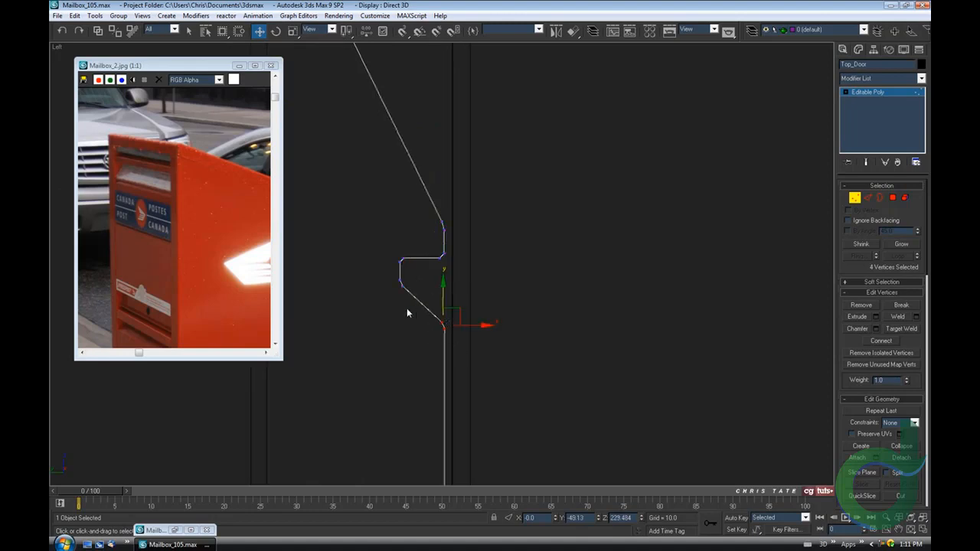
left_click(397, 280, "ctrl")
left_click_drag(426, 287, 421, 270)
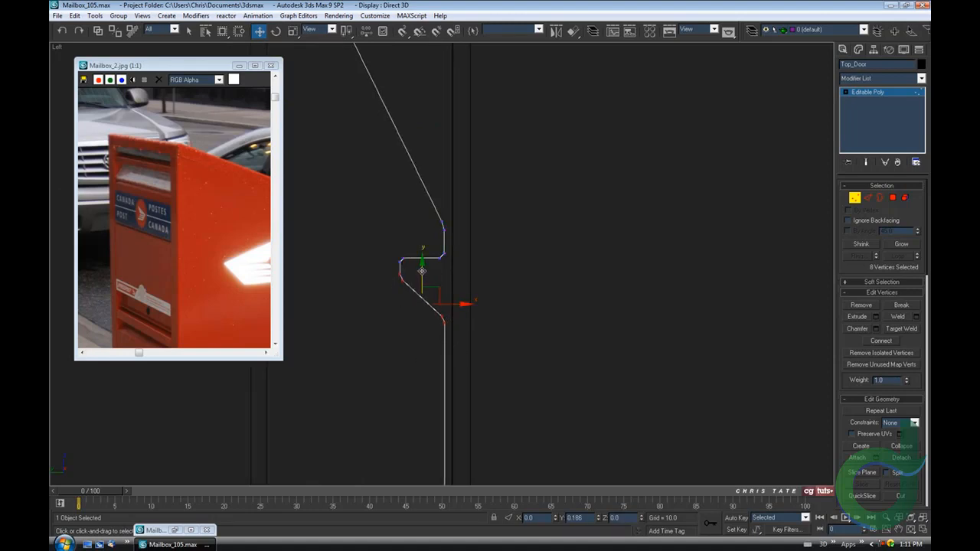
- Select the inner vertices of the top door's notch and examine the notch in the shaded Perspective view, with and without edges
left_click(445, 308)
left_click_drag(442, 293, 444, 270)
key("alt+w")
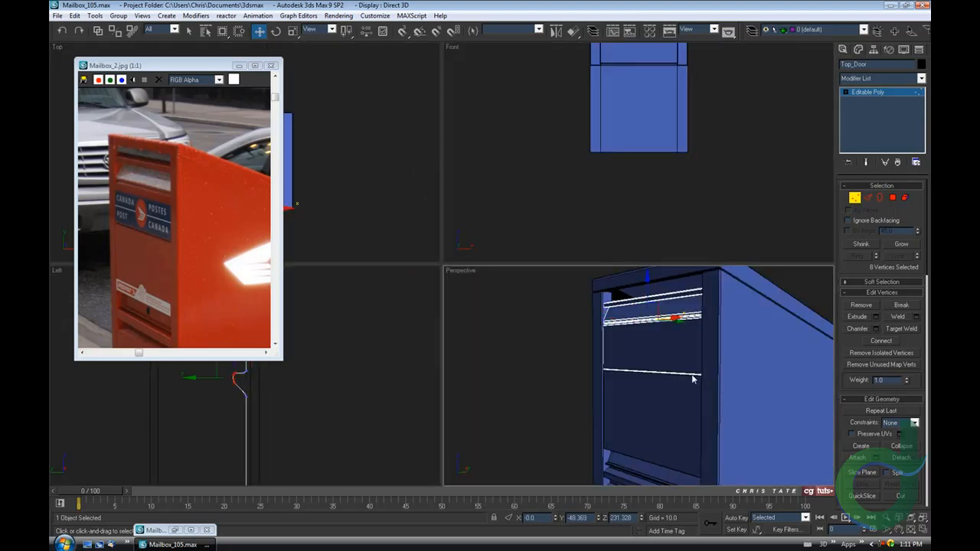
left_click(923, 529)
scroll(590, 362, "up", 3)
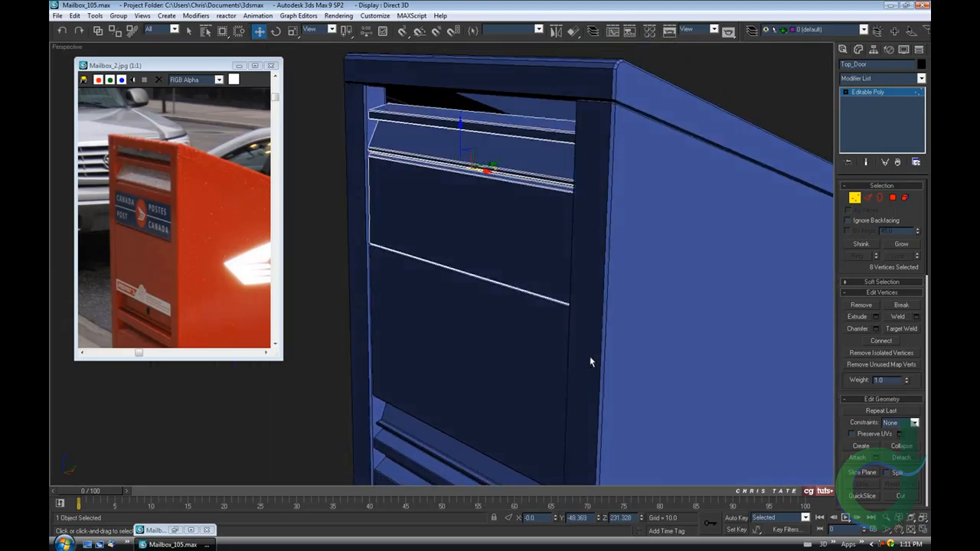
key("F4")
mouse_move(534, 284)
middle_mouse_down()
mouse_move(536, 317)
mouse_move(519, 322)
mouse_move(534, 300)
mouse_move(533, 284)
mouse_move(521, 286)
mouse_move(569, 293)
mouse_move(667, 280)
mouse_move(533, 282)
mouse_move(542, 289)
middle_mouse_up()
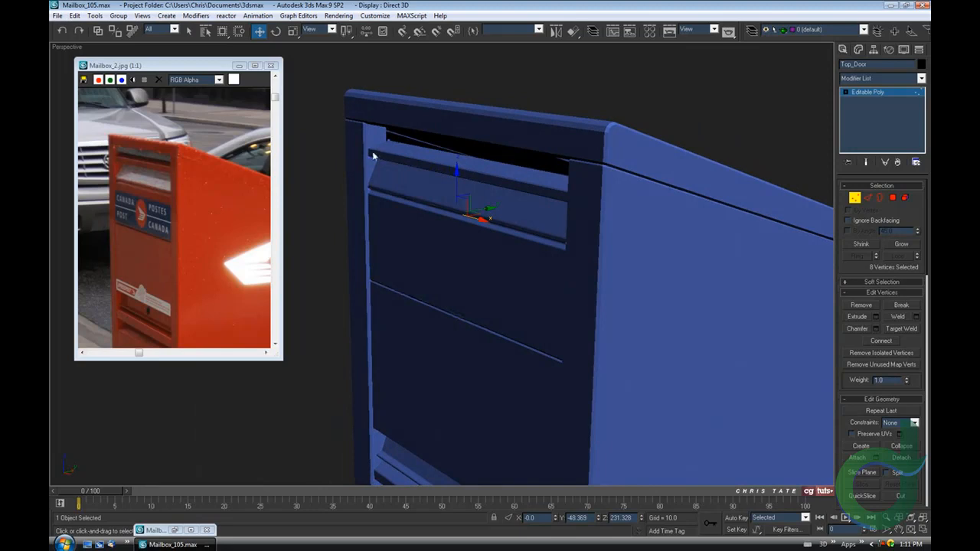
middle_click_drag(410, 195, 411, 201, "alt")
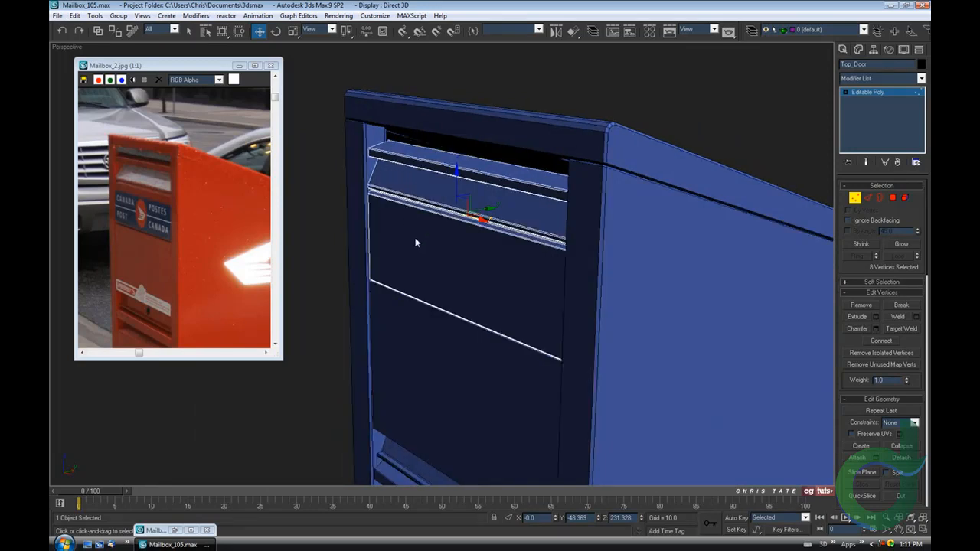
middle_click_drag(415, 237, 384, 240, "alt")
key("alt+w")
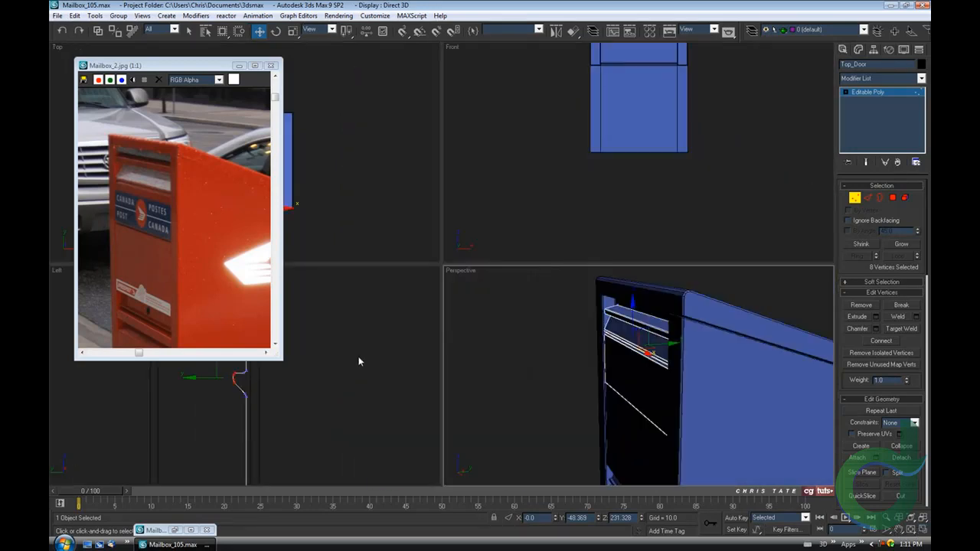
- In the Left view, move the vertices of the top door's hooked upper lip forward by about 0.48 and down by about 0.18
scroll(359, 359, "up", 6)
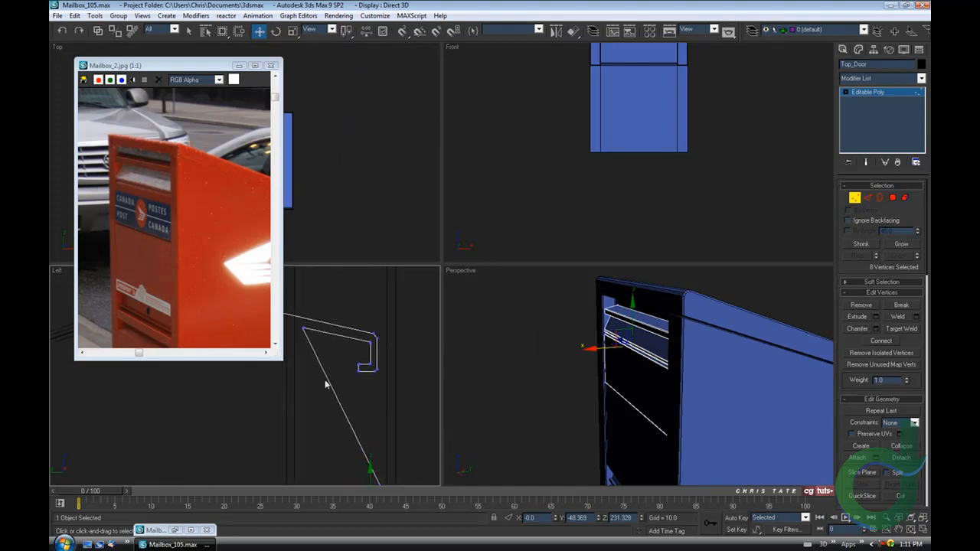
left_click_drag(221, 66, 134, 58)
middle_click_drag(415, 388, 378, 364)
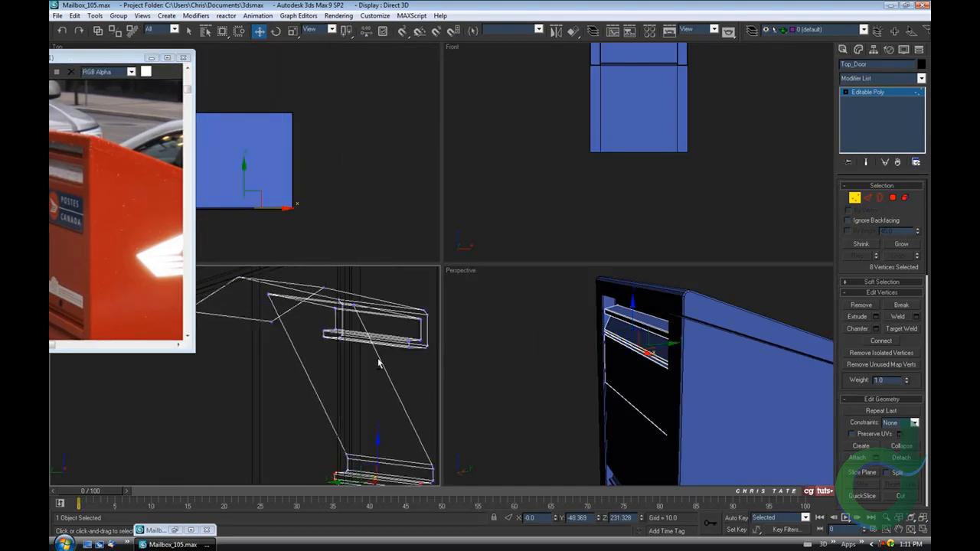
key("l")
key("z")
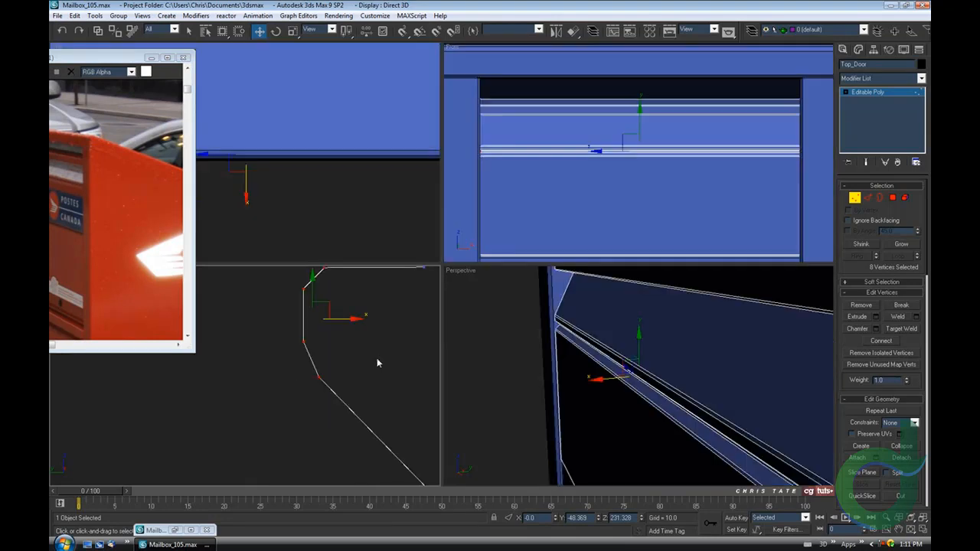
middle_click_drag(382, 319, 354, 411)
middle_click_drag(369, 341, 324, 378)
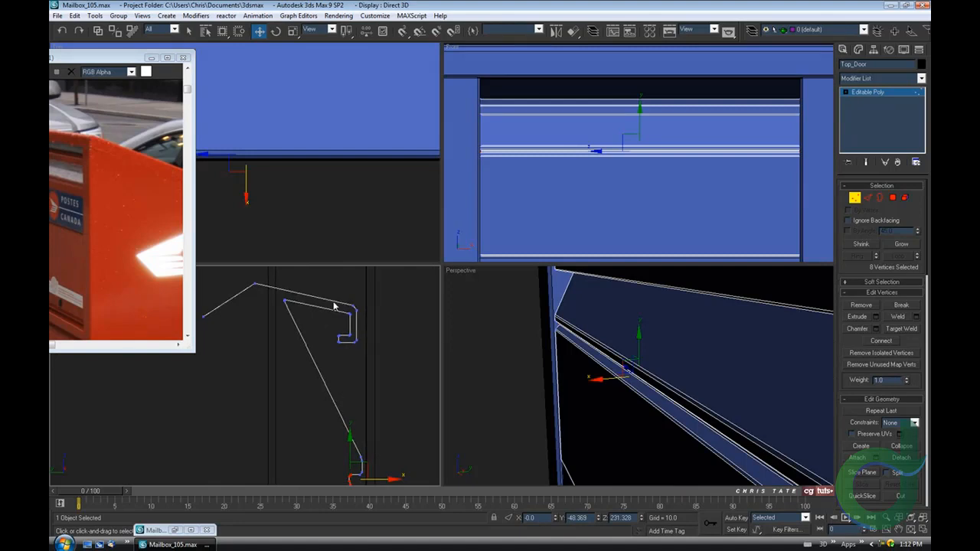
left_click_drag(325, 291, 378, 375)
middle_click_drag(372, 375, 357, 380)
middle_click_drag(565, 361, 574, 424)
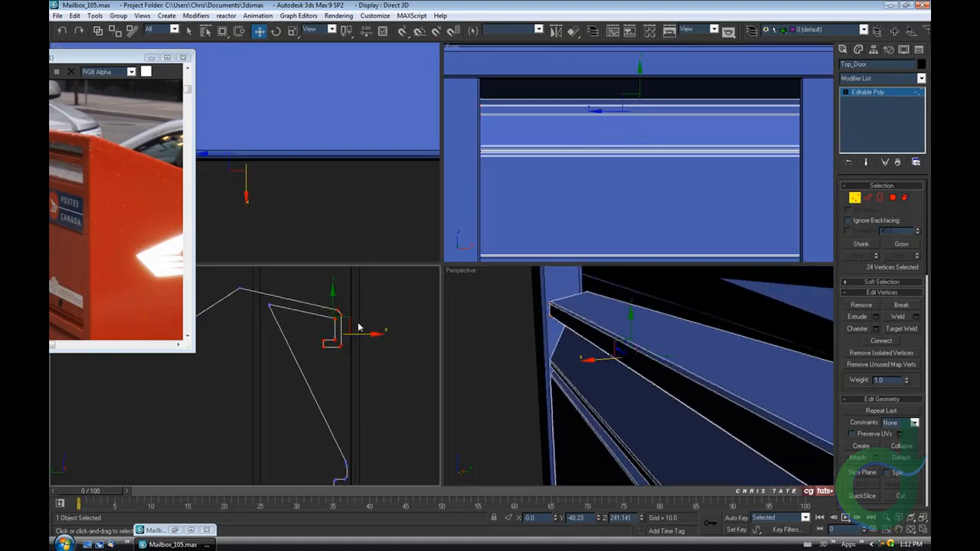
left_click_drag(359, 327, 359, 327)
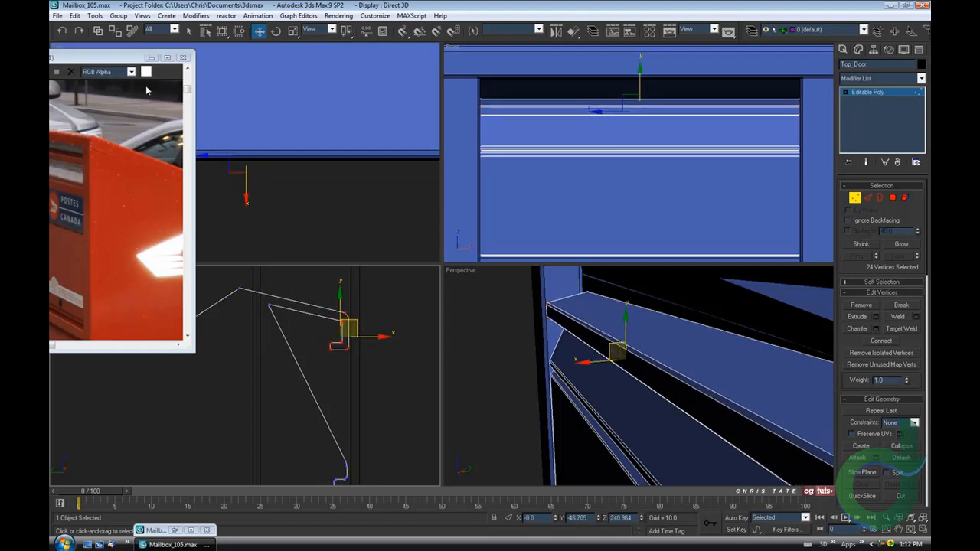
- Compare the slot with an enlarged Mailbox_2.jpg, and move the top door's two peak vertices forward and up to about Y -44.613, Z 244.773
left_click_drag(132, 60, 250, 125)
scroll(157, 233, "up", 1)
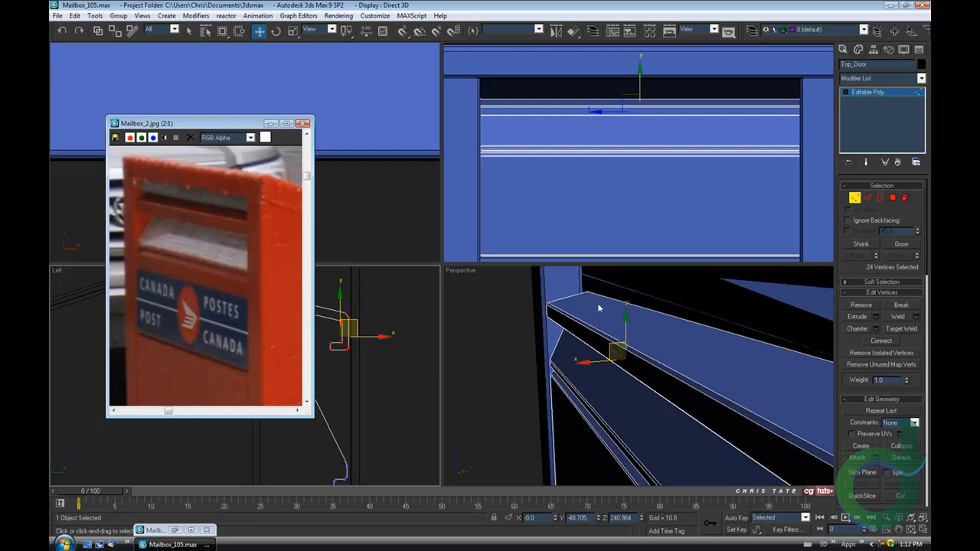
left_click_drag(251, 125, 103, 124)
middle_click_drag(290, 388, 334, 393)
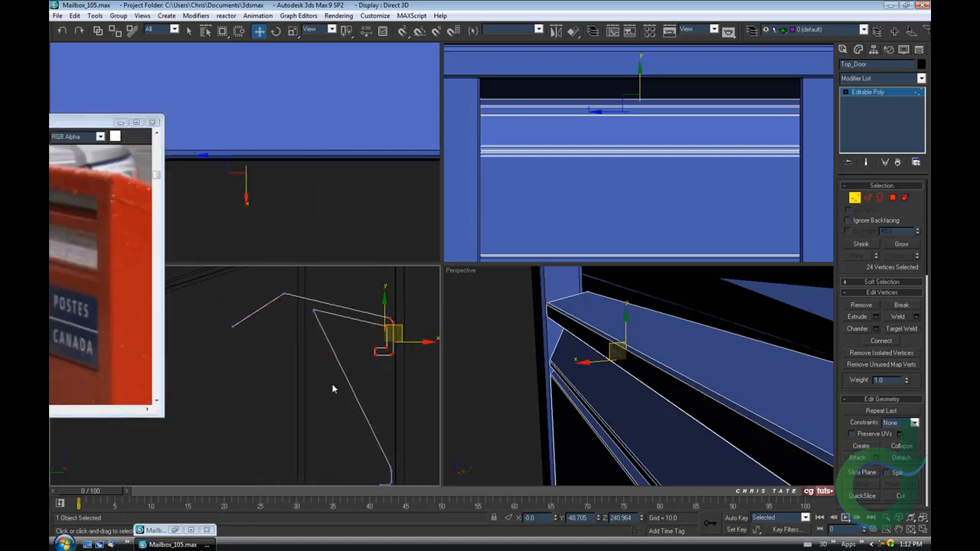
middle_click_drag(380, 372, 299, 371)
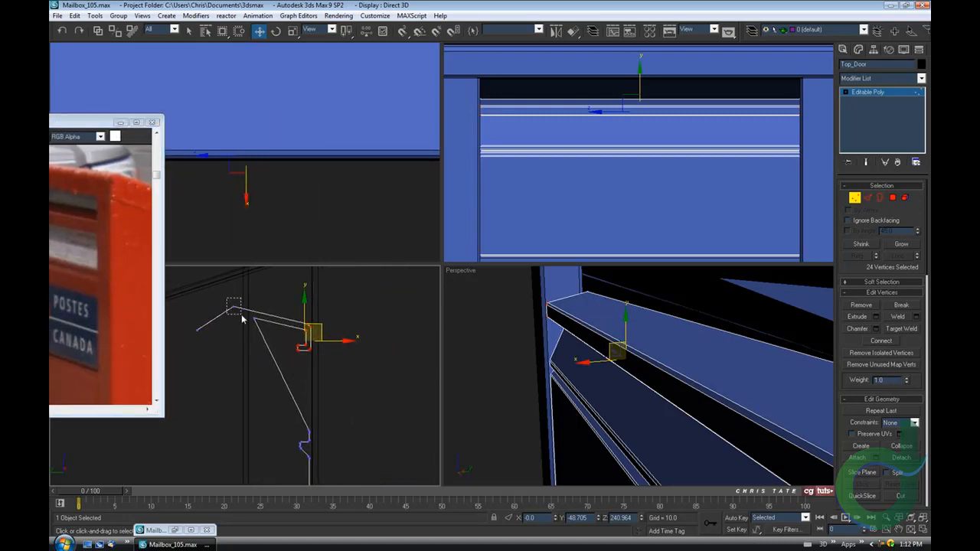
left_click_drag(242, 319, 278, 288)
middle_click_drag(671, 387, 603, 399, "alt")
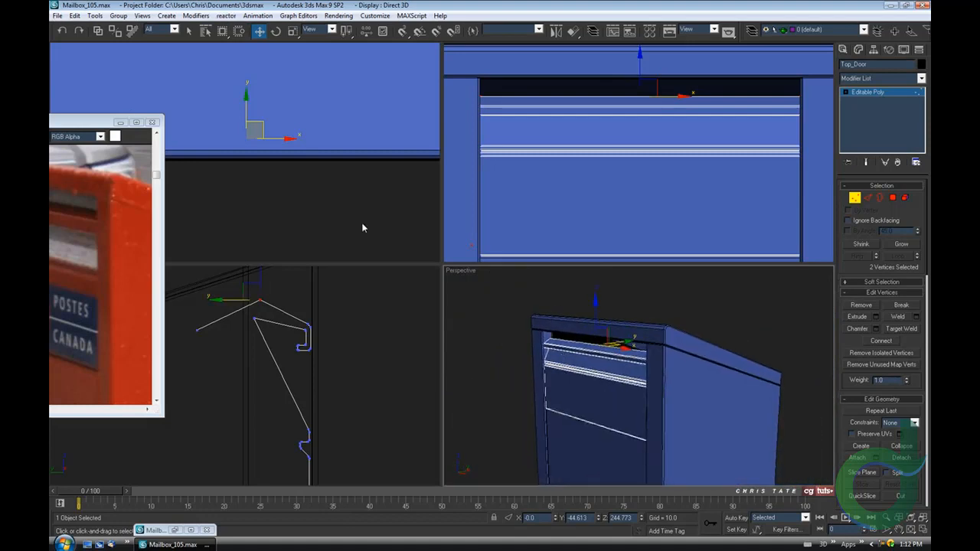
- Minimize the reference photo, leave vertex editing, deselect the top door and save the scene as the new incremental version Mailbox_106.max
left_click(121, 124)
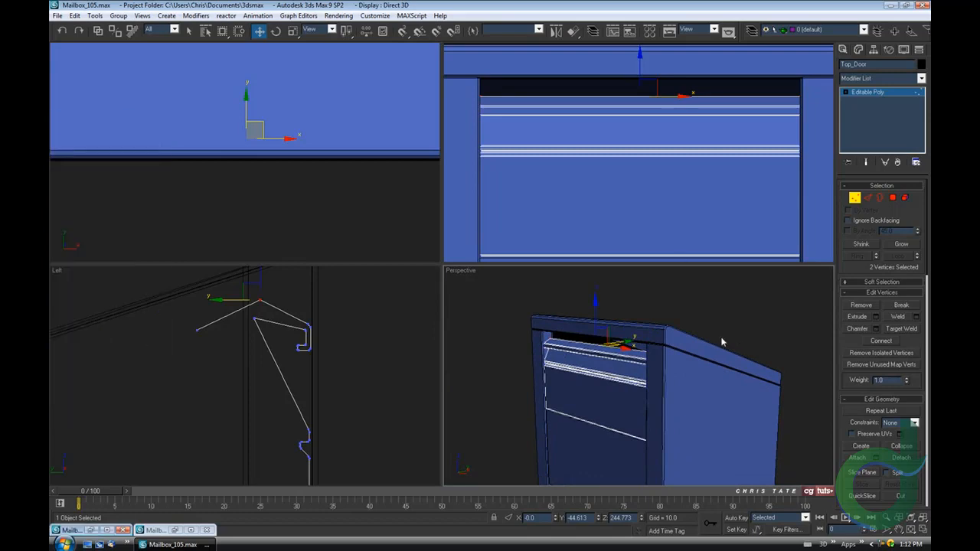
left_click(923, 529)
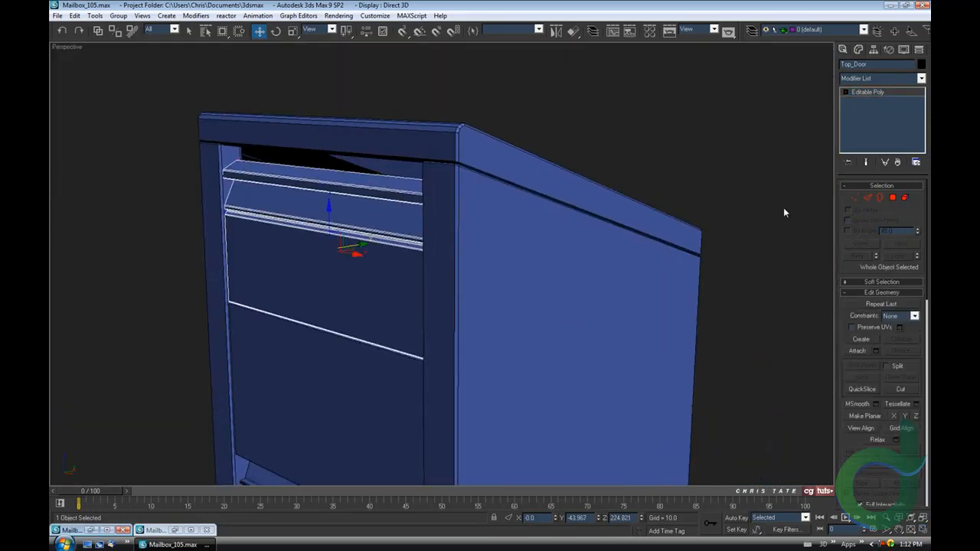
left_click(715, 254)
middle_click_drag(715, 254, 587, 310, "alt")
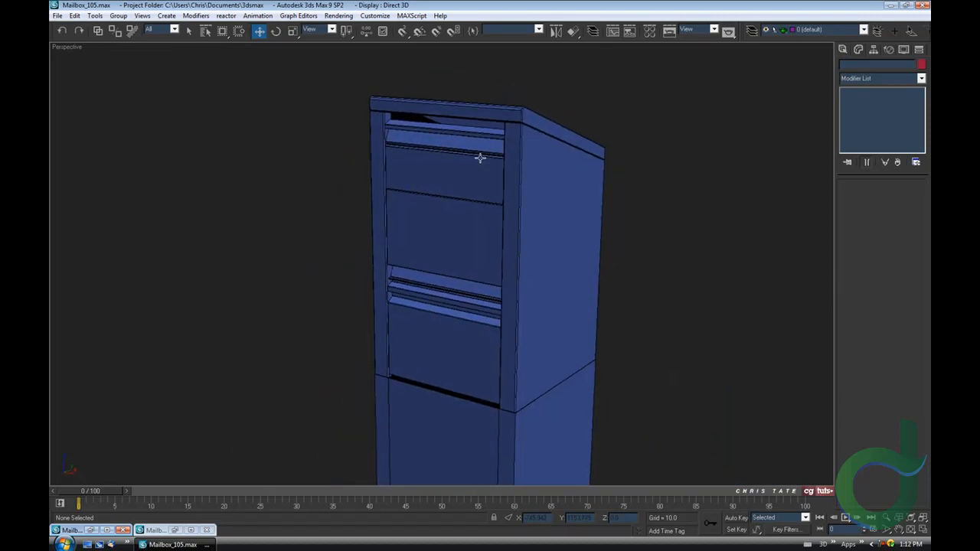
left_click(56, 16)
left_click(72, 96)
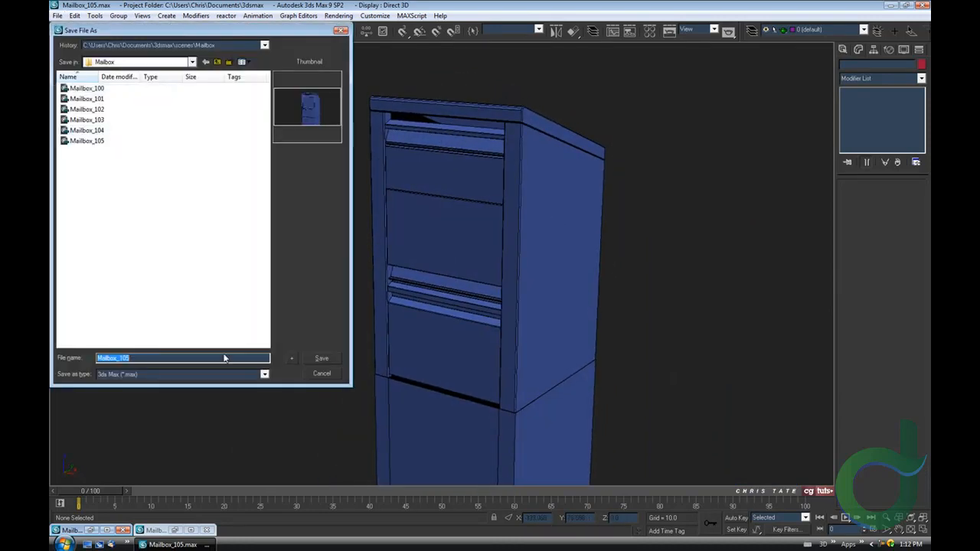
left_click(292, 358)
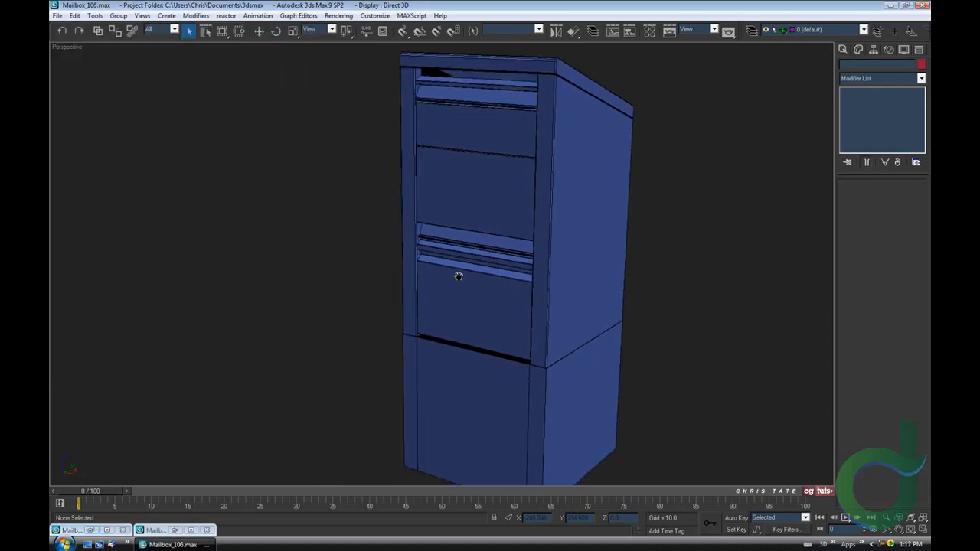
- Select the mailbox's base and isolate it for editing
middle_click_drag(457, 276, 548, 384, "alt")
left_click(552, 367)
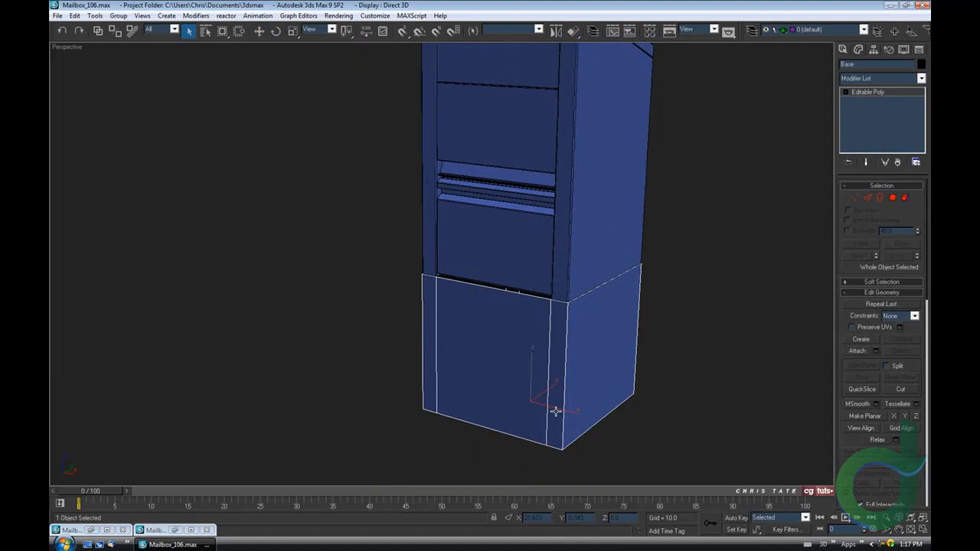
key("alt+q")
middle_click_drag(541, 420, 633, 334)
scroll(598, 328, "down", 4)
- Examine the grooved panels of the grey base in the Mailbox_1.jpg and Mailbox_2.jpg reference photos, and minimize both photos
left_click(100, 531)
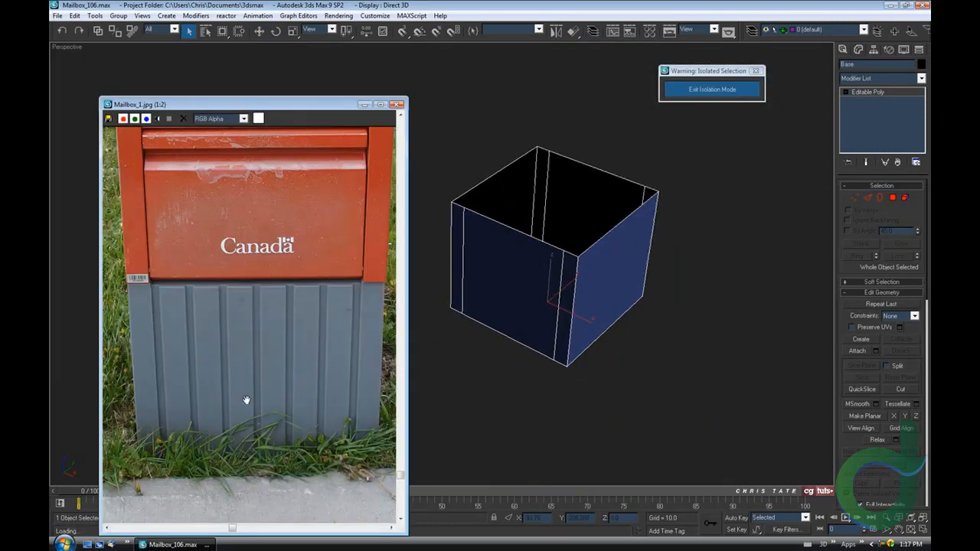
left_click_drag(289, 106, 257, 42)
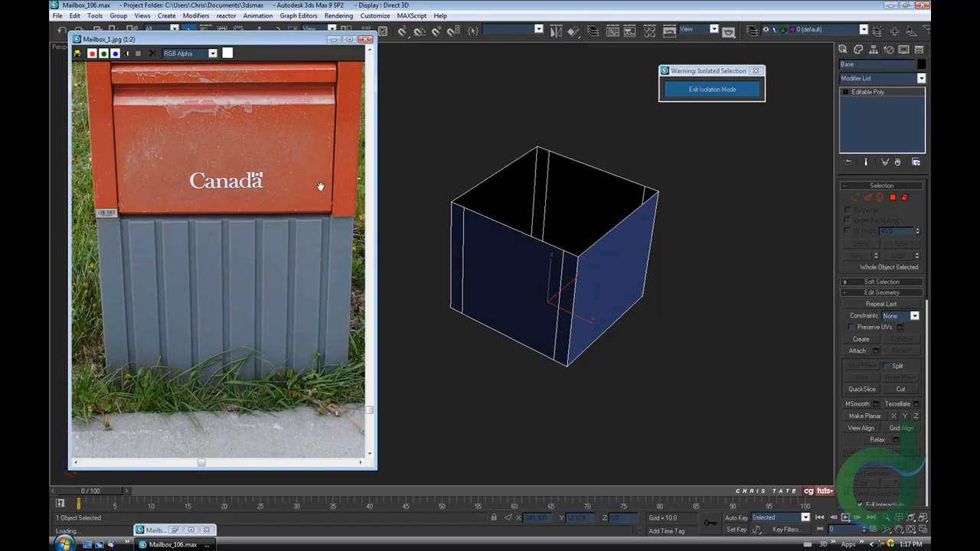
left_click(176, 529)
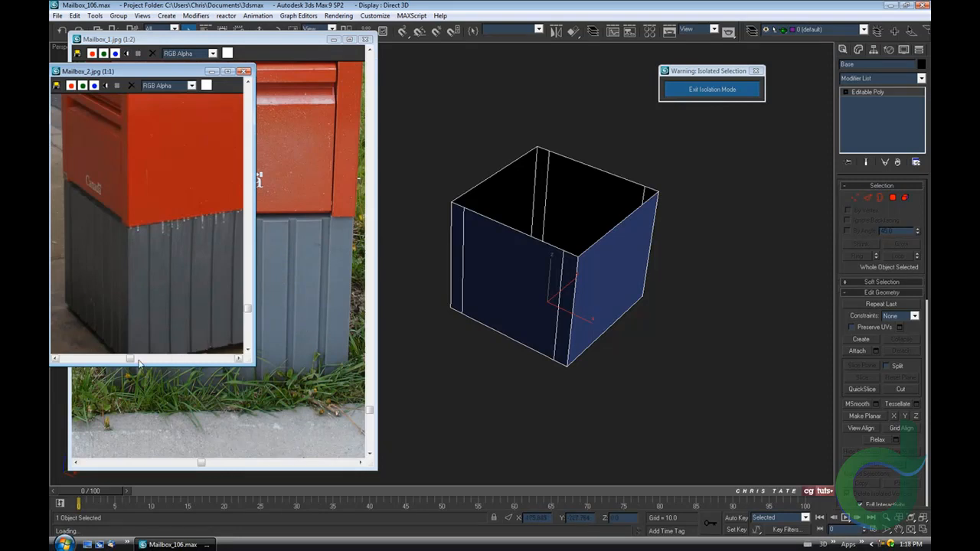
left_click_drag(131, 358, 142, 359)
left_click(211, 71)
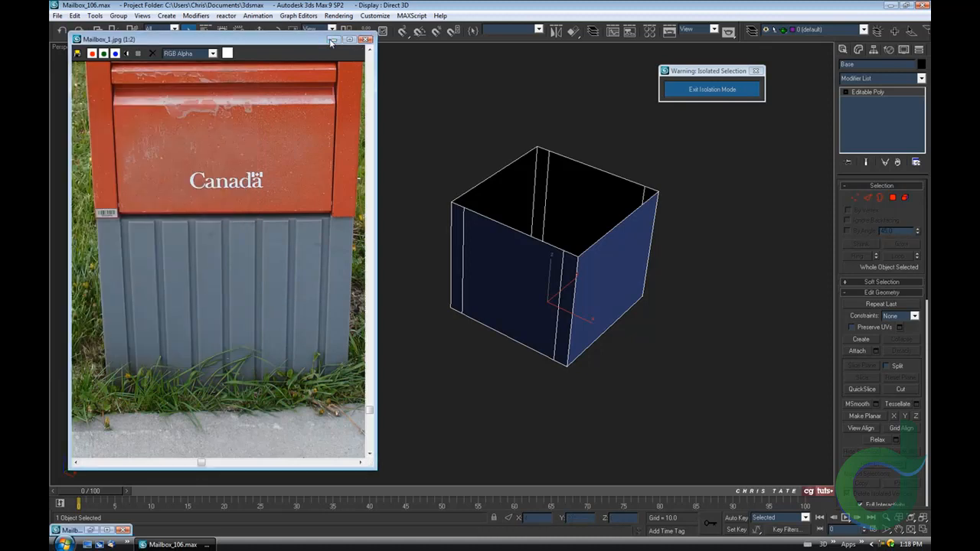
left_click(331, 42)
middle_click_drag(404, 267, 464, 287, "alt")
key("2")
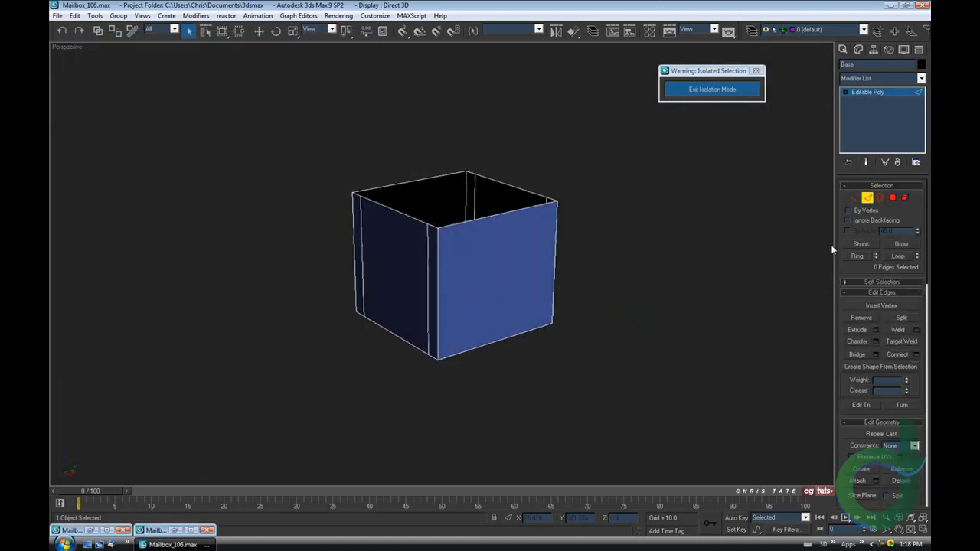
middle_click_drag(482, 247, 438, 252, "alt")
left_click_drag(448, 127, 454, 456)
middle_click_drag(454, 457, 417, 280, "alt")
- Delete the three polygons that close the underside of the base
left_click(893, 199)
middle_click_drag(651, 333, 610, 351, "alt")
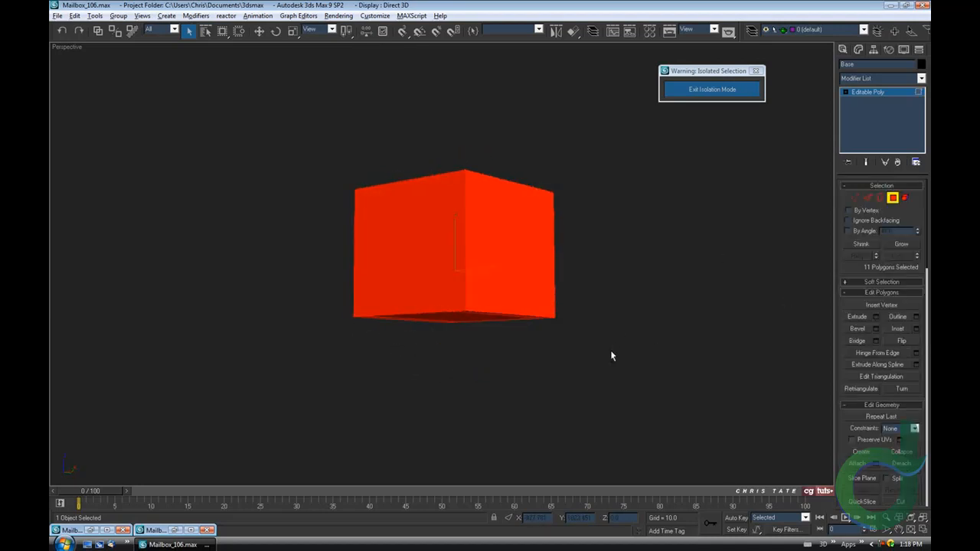
left_click_drag(298, 280, 665, 388)
left_click_drag(295, 262, 634, 385)
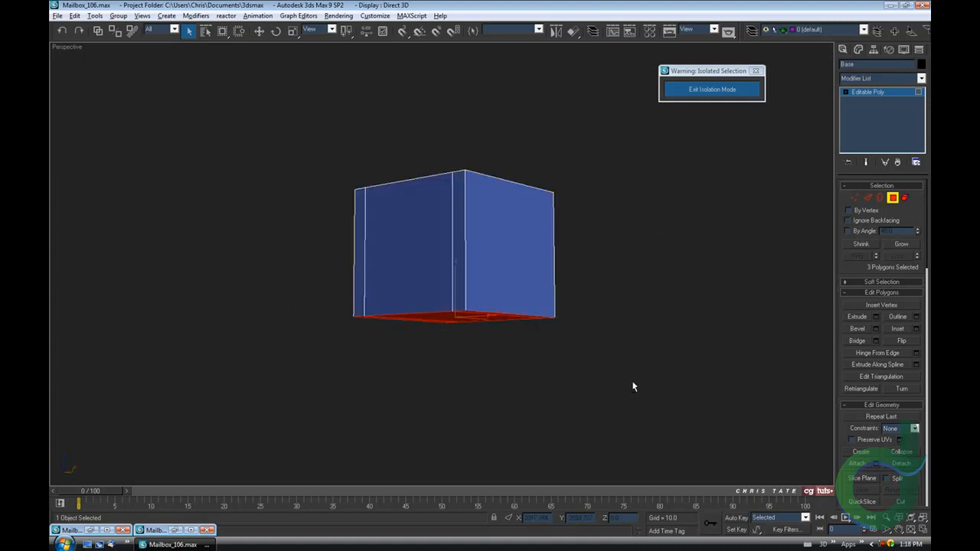
middle_click_drag(634, 385, 580, 345, "alt")
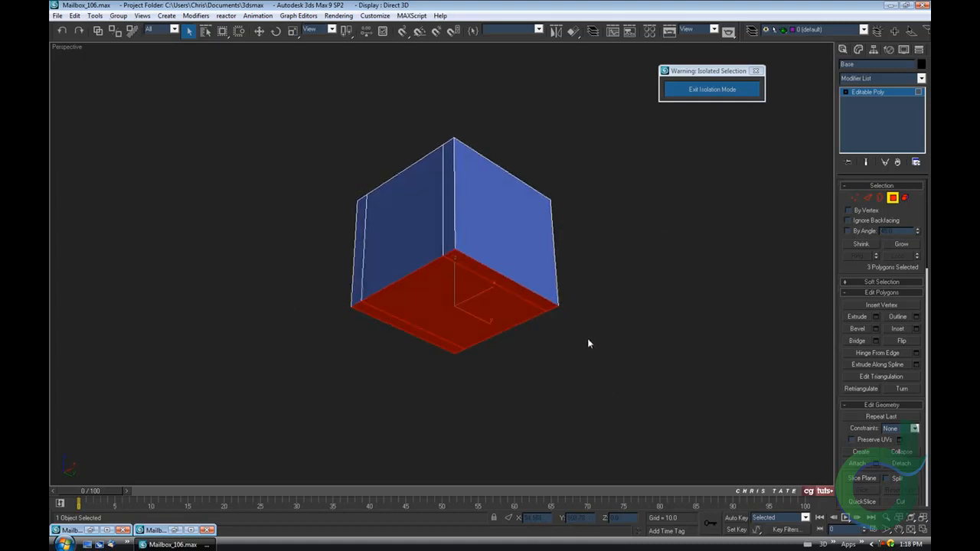
key("Delete")
- Connect the upper and lower edges of the base's two undivided side faces with 2 segments, pinch 73 and slide 0
middle_click_drag(584, 344, 518, 371, "alt")
left_click(867, 200)
left_click_drag(433, 145, 467, 361)
middle_click_drag(468, 377, 527, 352, "alt")
scroll(525, 376, "up", 3)
scroll(538, 362, "down", 2)
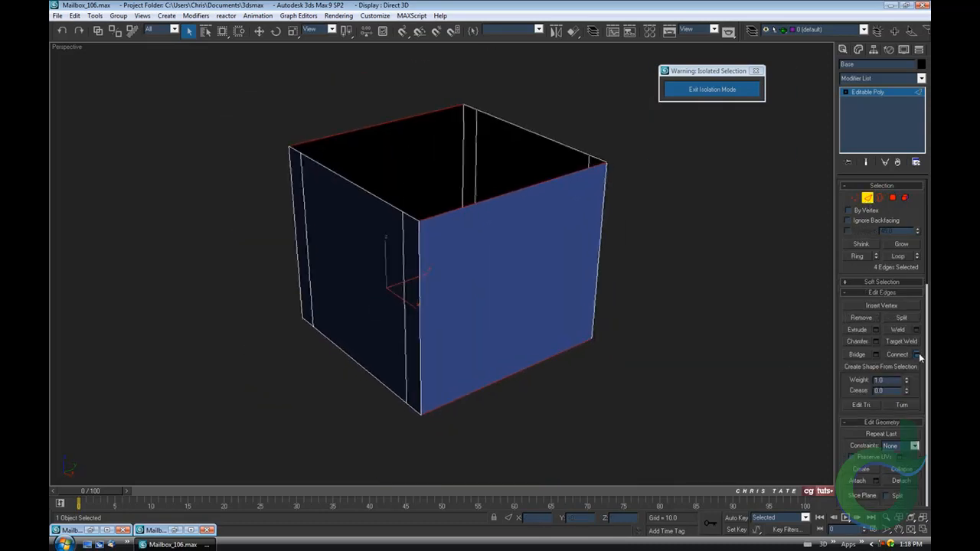
left_click(916, 354)
middle_click_drag(587, 258, 542, 224)
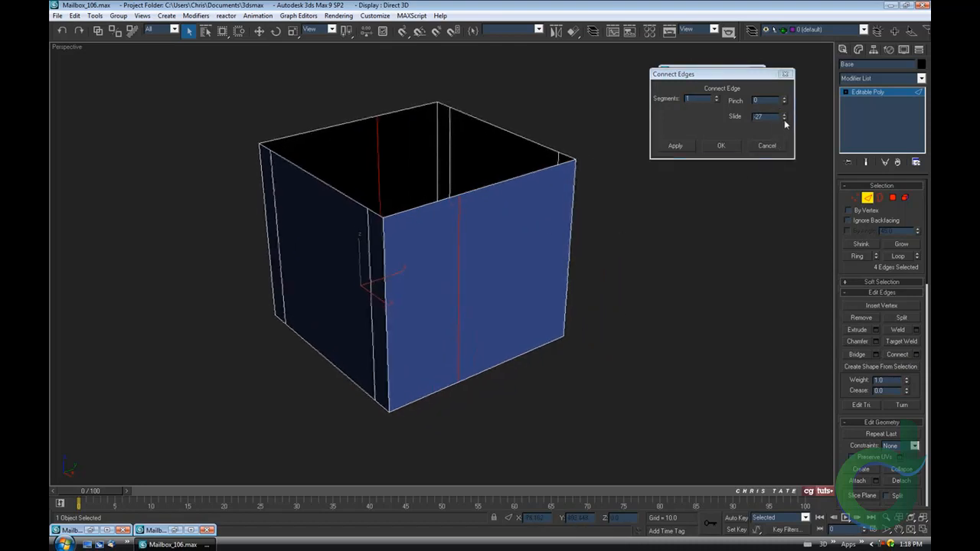
right_click(785, 120)
left_click(717, 97)
left_click_drag(784, 98, 780, 23)
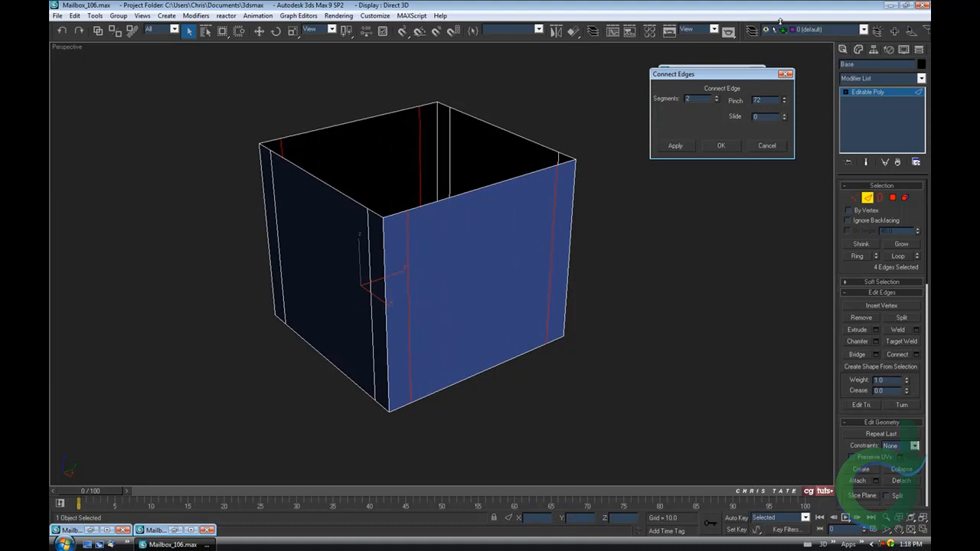
middle_click_drag(472, 237, 434, 272, "alt")
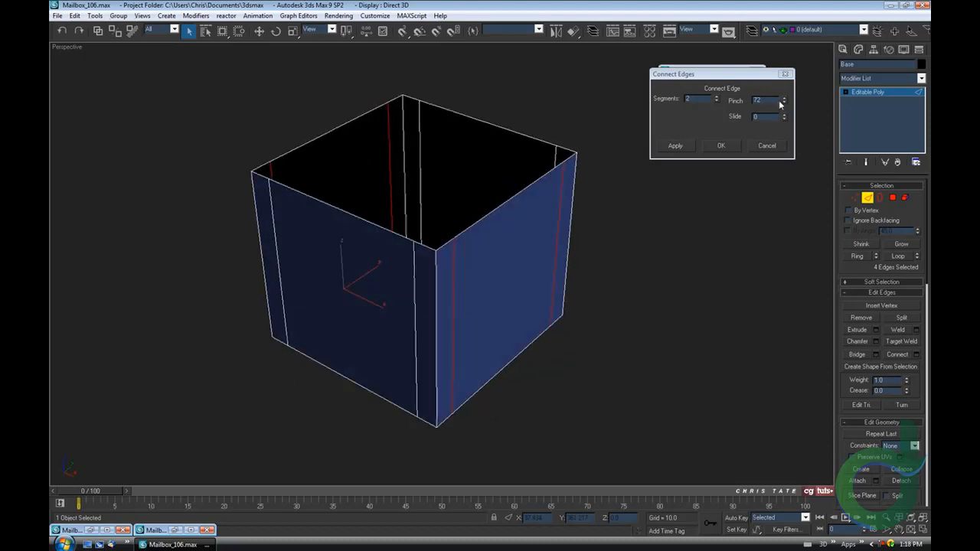
middle_click_drag(617, 252, 576, 257, "alt")
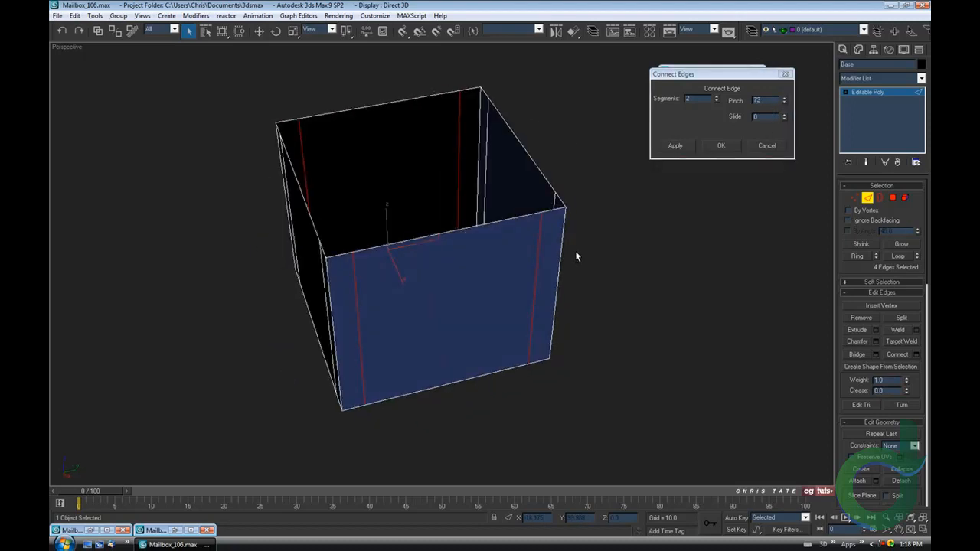
left_click(719, 146)
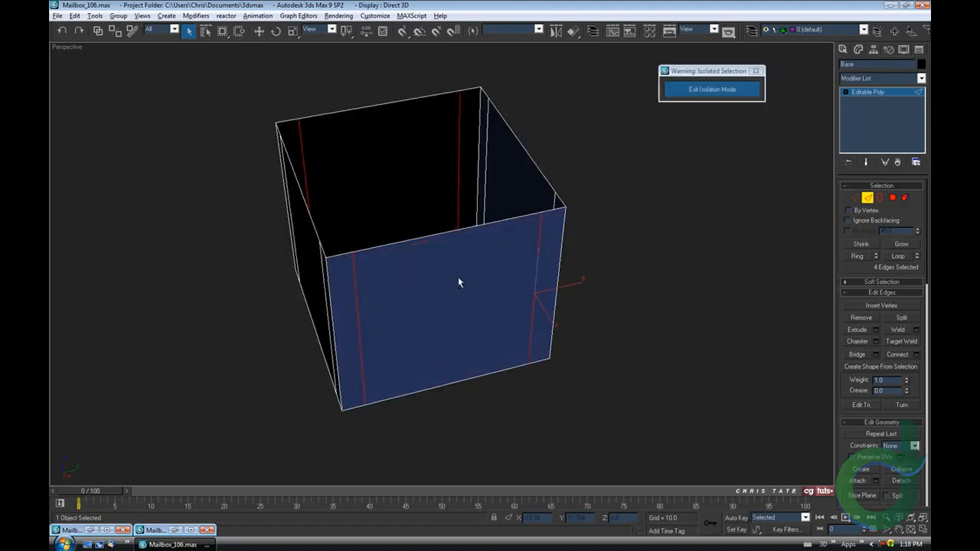
- Examine the spacing of the grooves on the grey base in the Mailbox_1.jpg photo, and minimize both reference photos
middle_click_drag(457, 277, 559, 277, "alt")
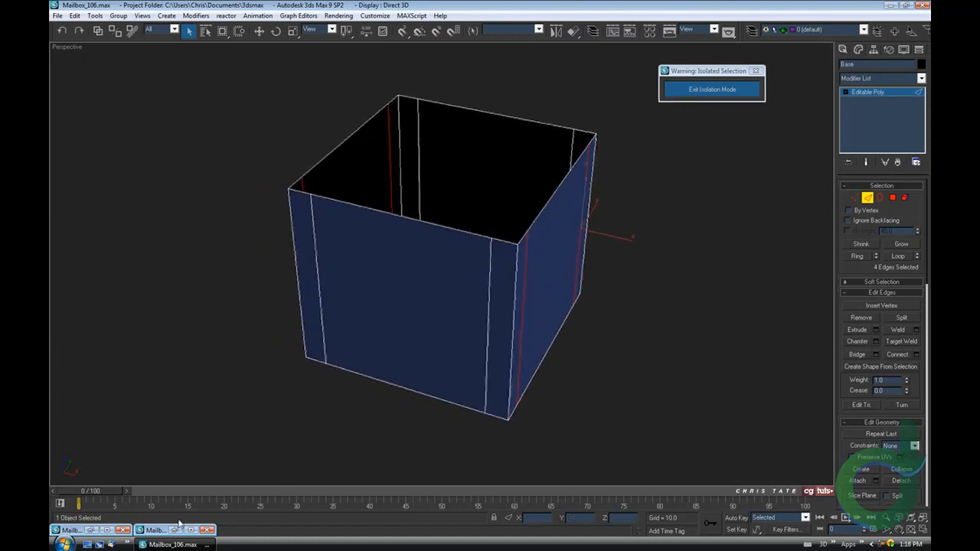
left_click(91, 529)
left_click(175, 532)
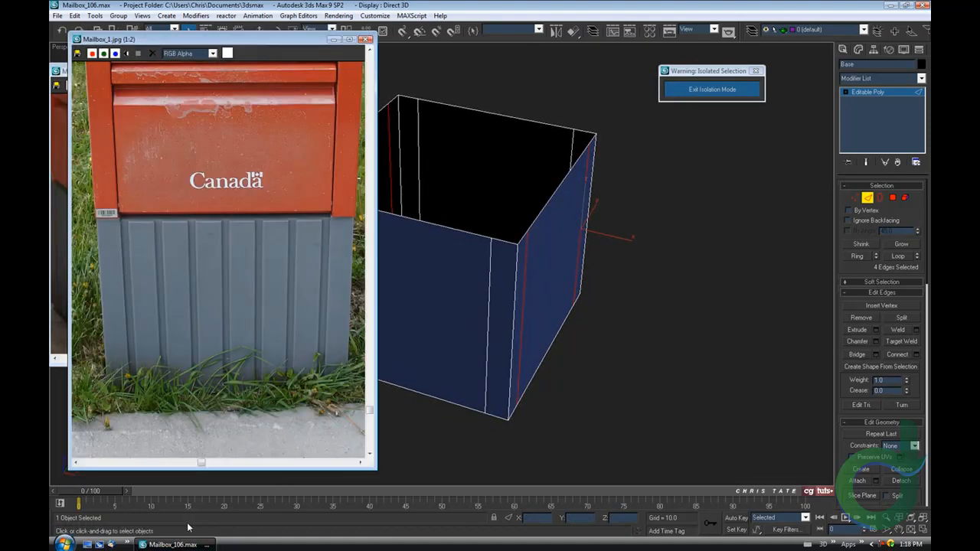
left_click_drag(256, 357, 215, 349)
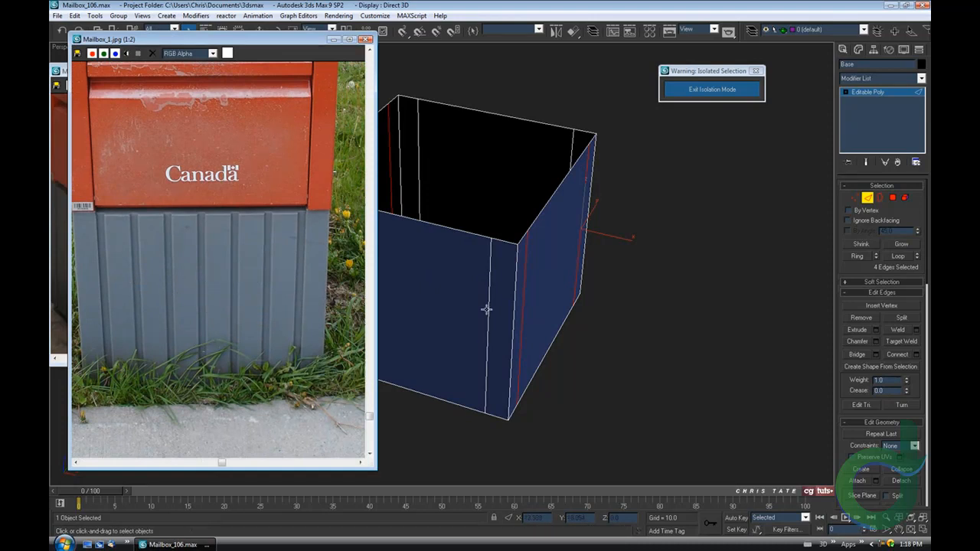
middle_click_drag(486, 309, 591, 291, "alt")
left_click(333, 39)
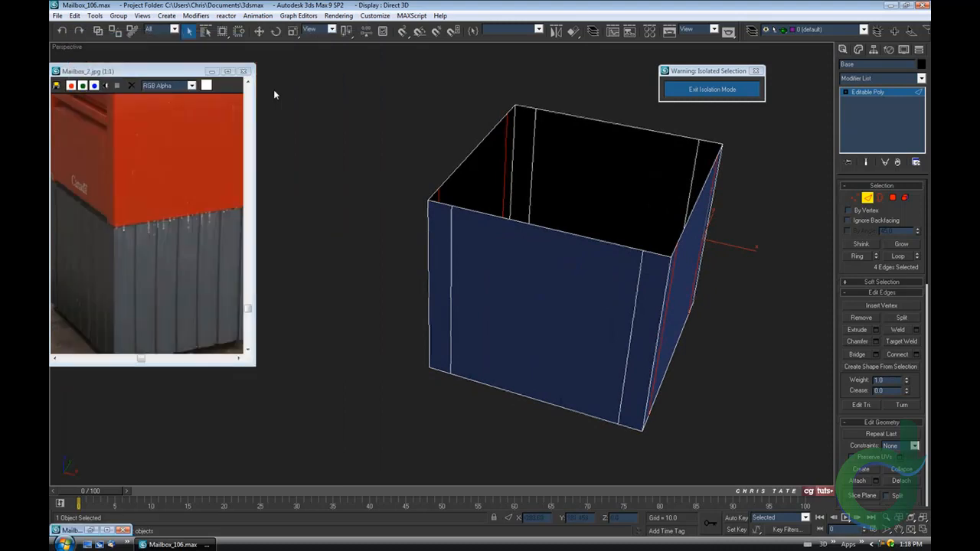
left_click(212, 73)
- Connect the middle upper and lower edges of two opposite base faces with 5 segments, pinch 0 and slide 0
middle_click_drag(567, 348, 467, 310, "alt")
left_click_drag(446, 91, 456, 501)
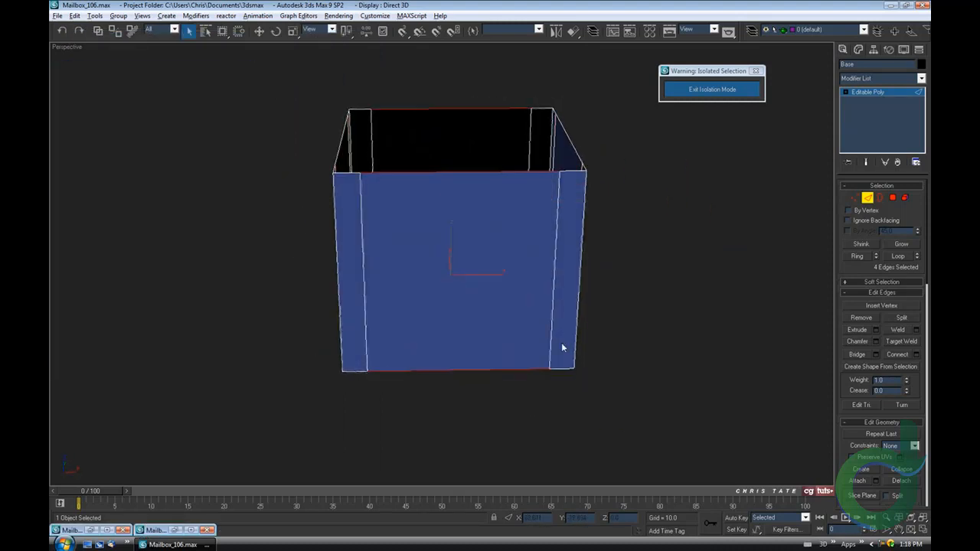
middle_click_drag(562, 348, 529, 369, "alt")
middle_click_drag(630, 414, 642, 387, "alt")
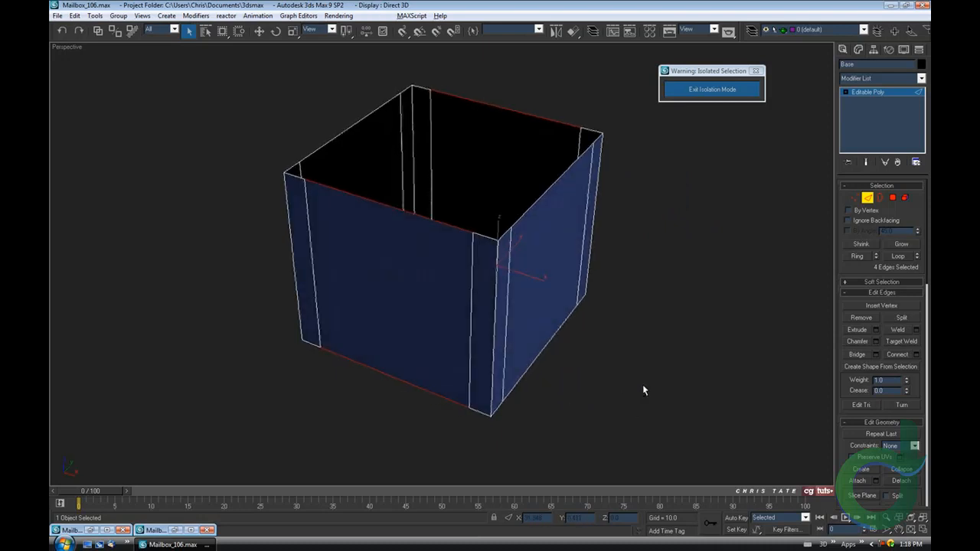
left_click(916, 354)
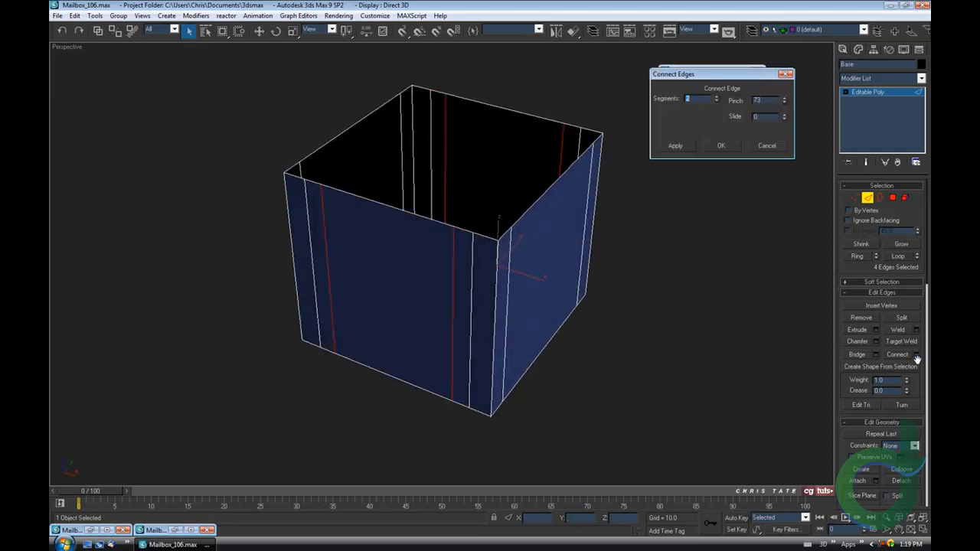
right_click(784, 101)
left_click(715, 96)
left_click(716, 96)
left_click(716, 97)
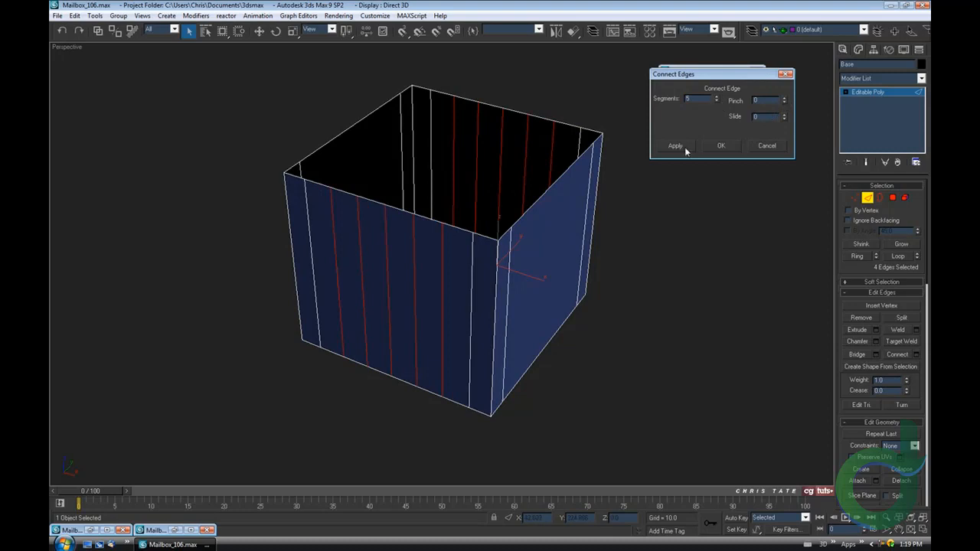
left_click(720, 145)
- Connect the middle upper and lower edges of the other two base faces using the same 5-segment settings
middle_click_drag(699, 228, 608, 273, "alt")
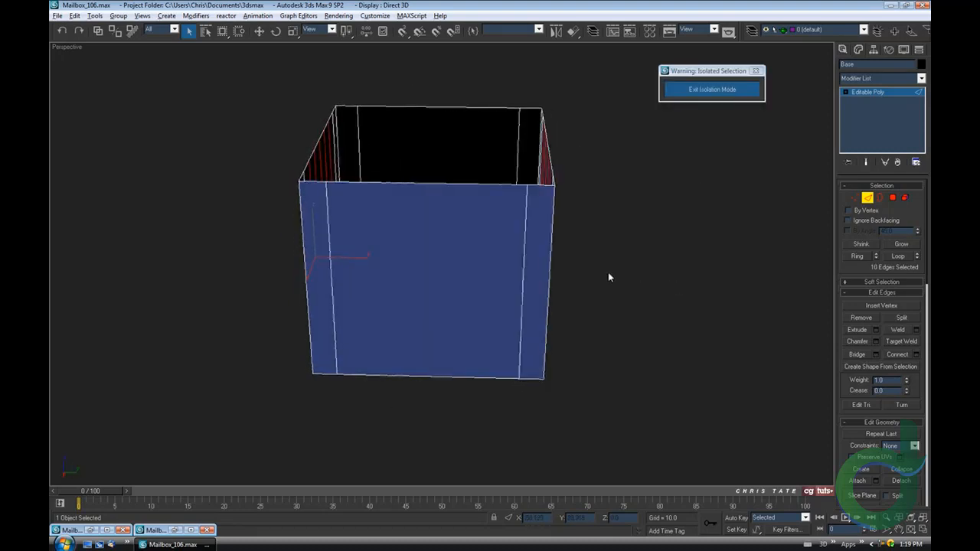
left_click_drag(450, 90, 471, 422)
left_click(894, 354)
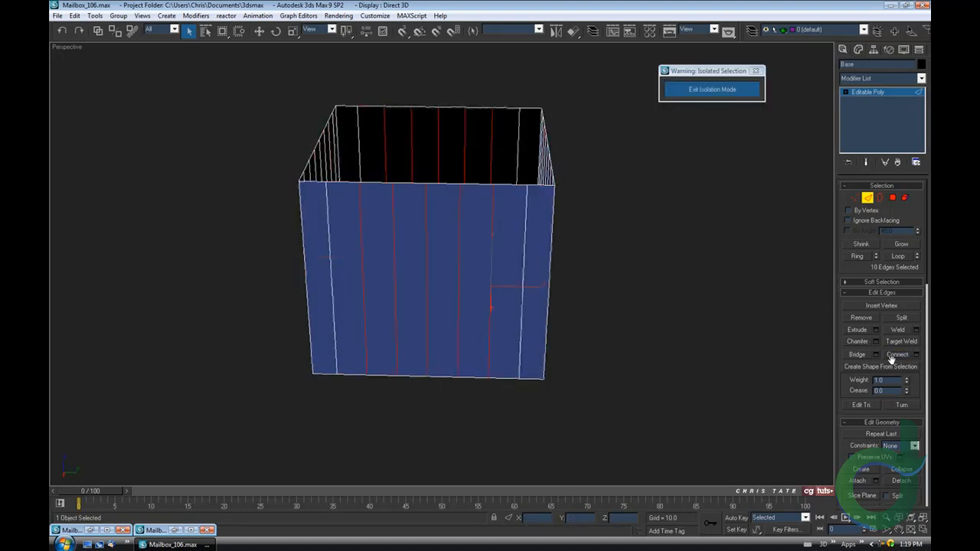
- Select all vertical edges around the base except the four corner edges
middle_click_drag(407, 377, 460, 378, "alt")
middle_click_drag(571, 245, 432, 337, "alt")
middle_click_drag(414, 270, 398, 313, "alt")
left_click_drag(177, 183, 697, 242)
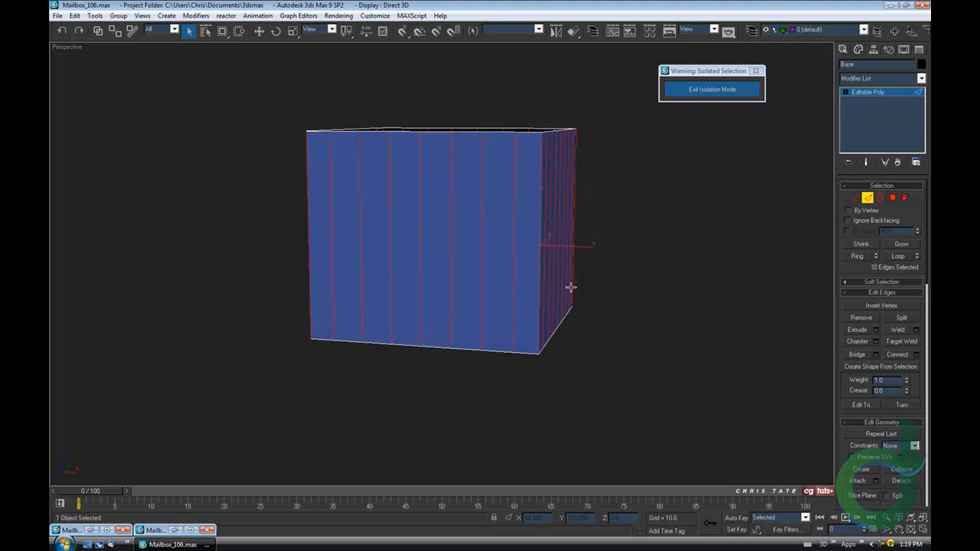
middle_click_drag(569, 286, 490, 334, "alt")
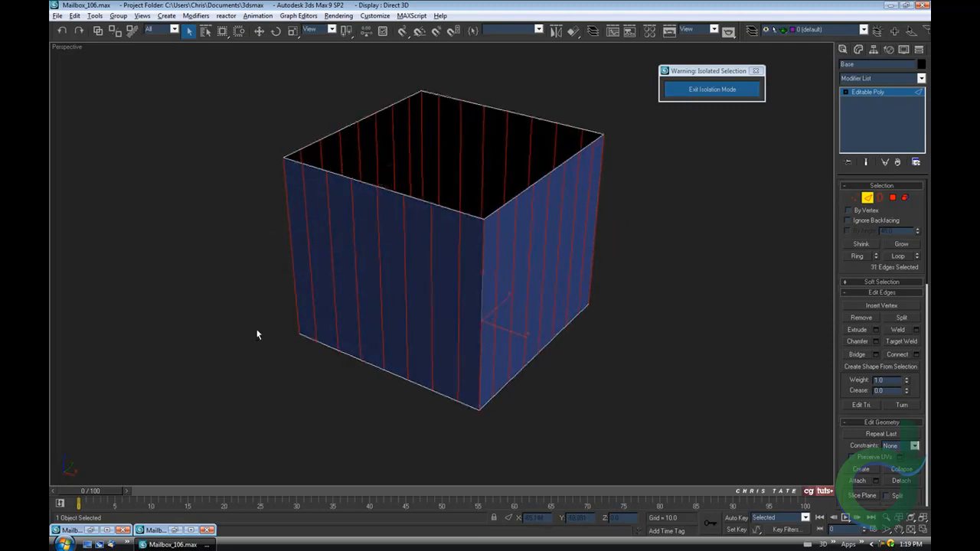
left_click(297, 317, "alt")
left_click(597, 287, "alt")
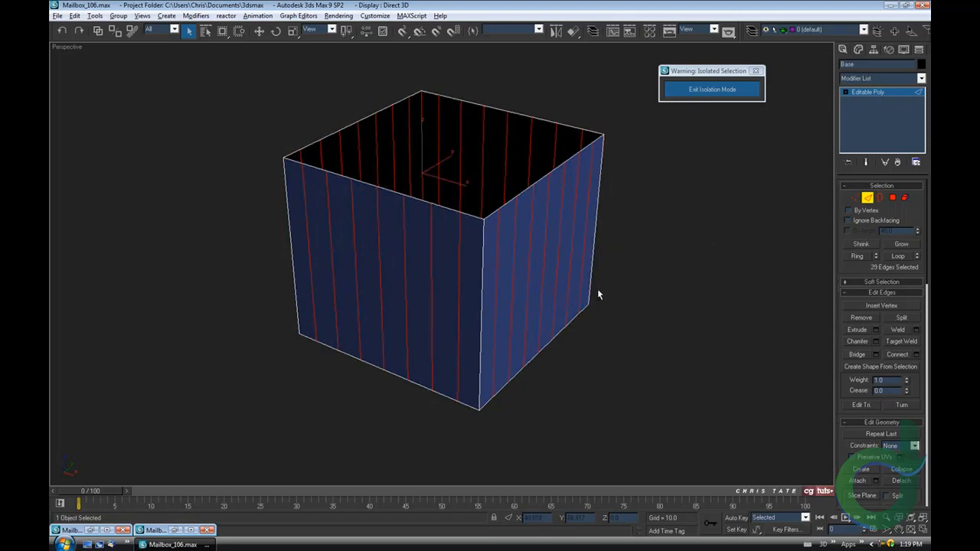
middle_click_drag(597, 289, 585, 333, "alt")
left_click(570, 325, "alt")
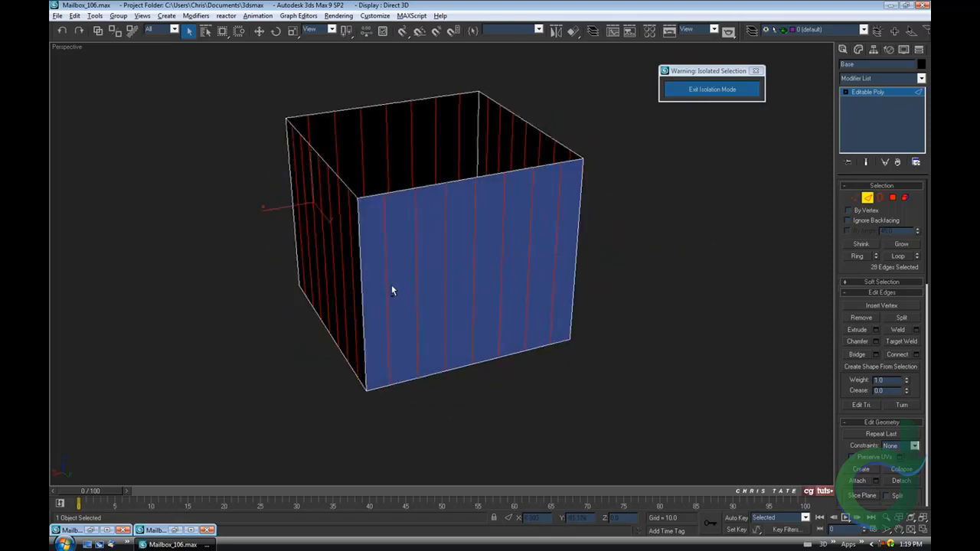
middle_click_drag(391, 285, 602, 306, "alt")
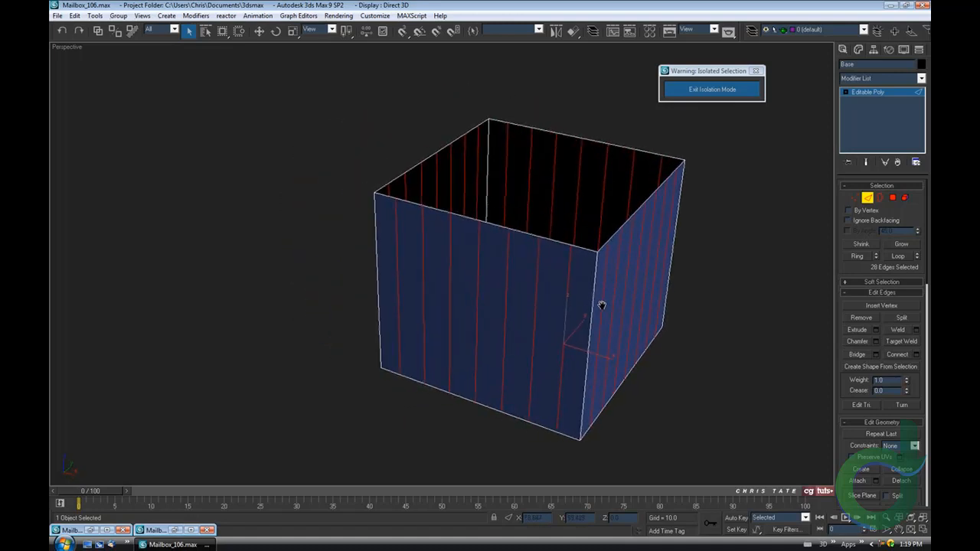
- Reopen the Mailbox_1.jpg photo, shrink its window and place it beside the model, showing the grooved base
left_click(107, 530)
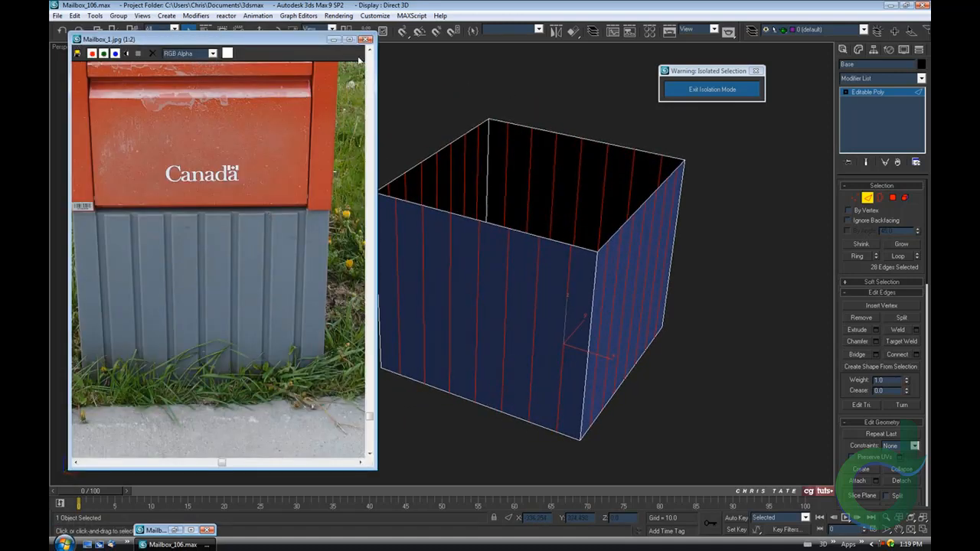
left_click_drag(374, 34, 262, 92)
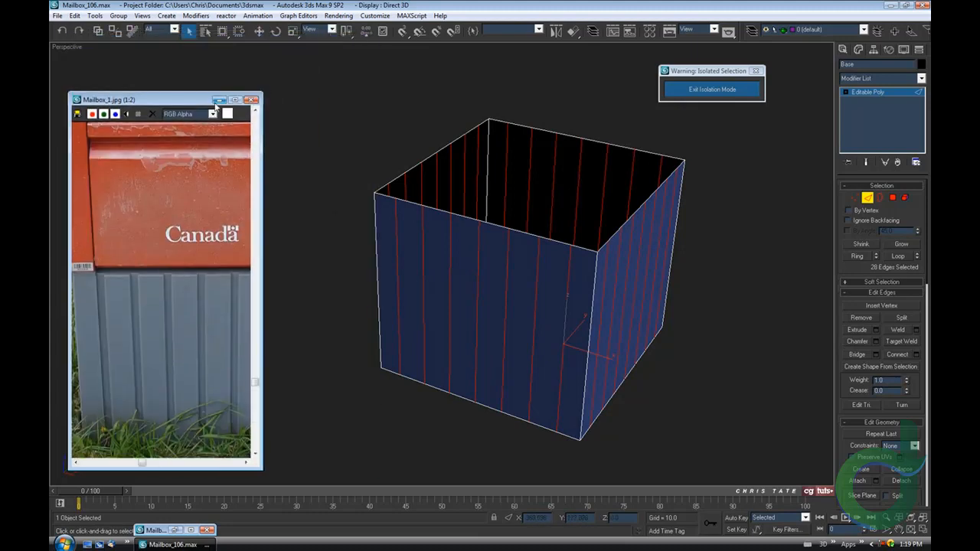
left_click_drag(199, 100, 184, 57)
scroll(171, 336, "down", 2)
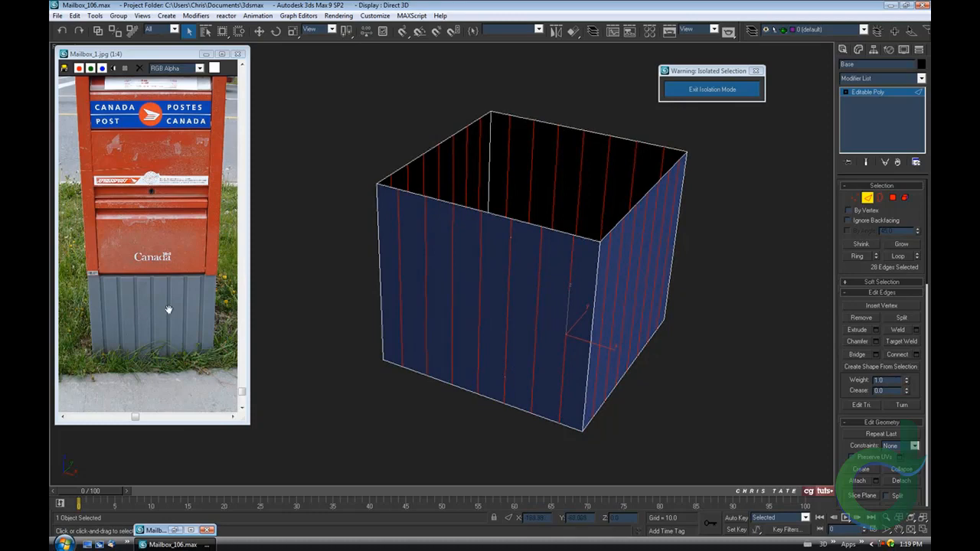
middle_click_drag(579, 377, 618, 406)
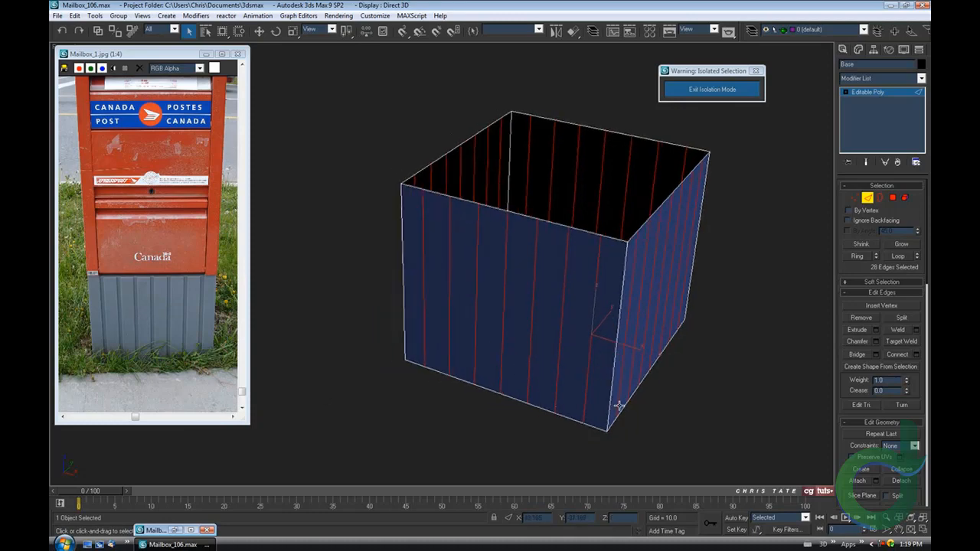
- Chamfer the selected vertical edges of the base by 1.0 to form narrow groove strips
left_click(876, 341)
mouse_move(596, 350)
middle_mouse_down("alt")
mouse_move(614, 361)
mouse_move(578, 354)
middle_mouse_up("alt")
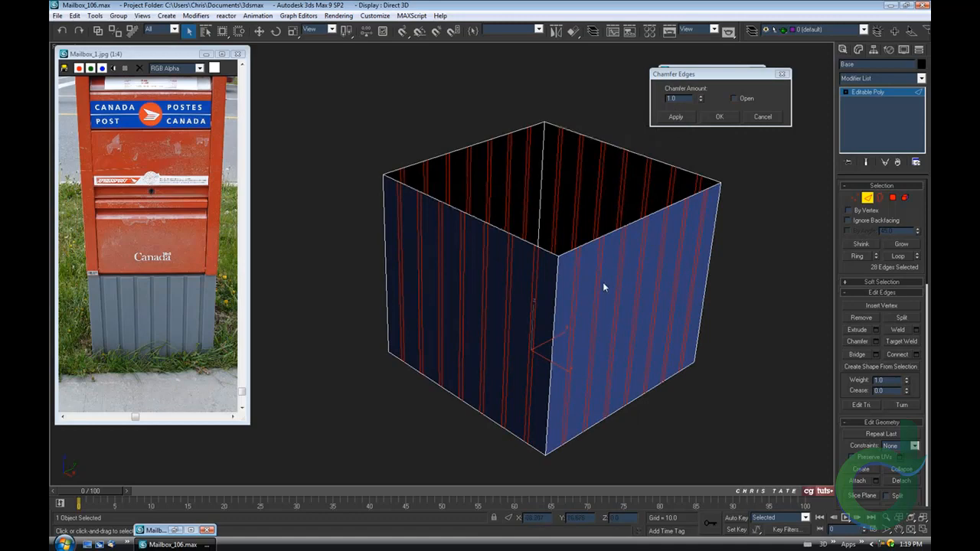
middle_click_drag(604, 287, 612, 300, "alt")
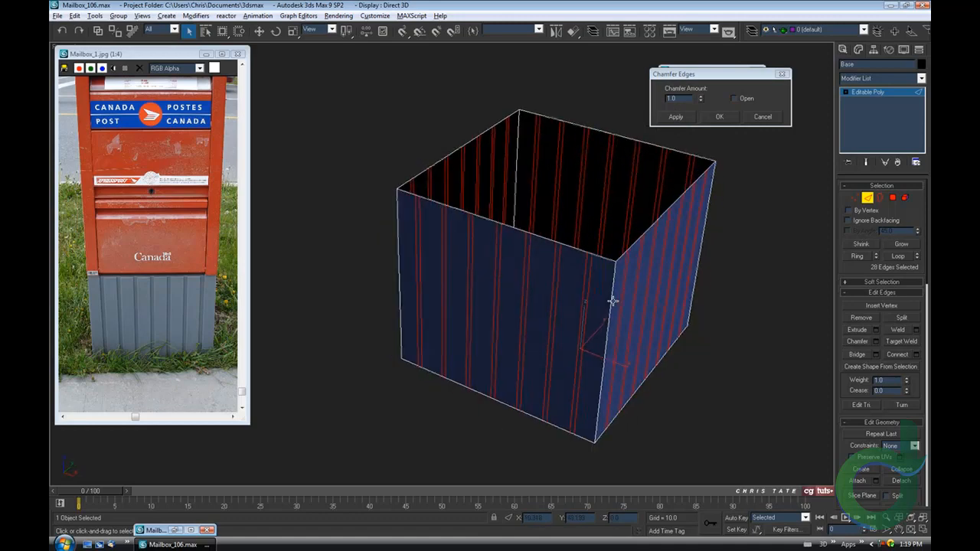
left_click(719, 118)
key("alt+q")
- Switch to polygon selection ignoring backfacing, and select the eight wide panels on one side of the base, skipping the narrow strips
middle_click_drag(671, 286, 615, 290, "alt")
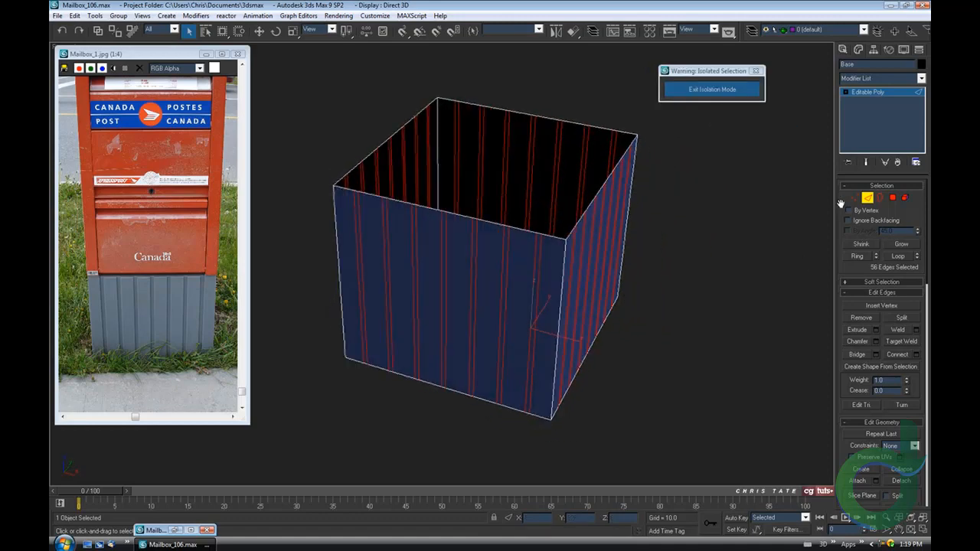
left_click(892, 198)
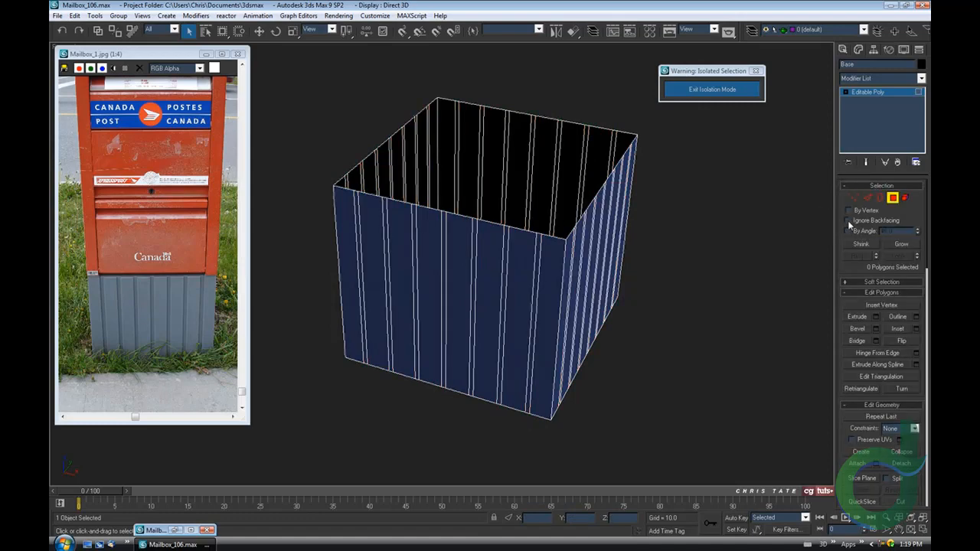
middle_click_drag(708, 300, 436, 289, "alt")
left_click(434, 278)
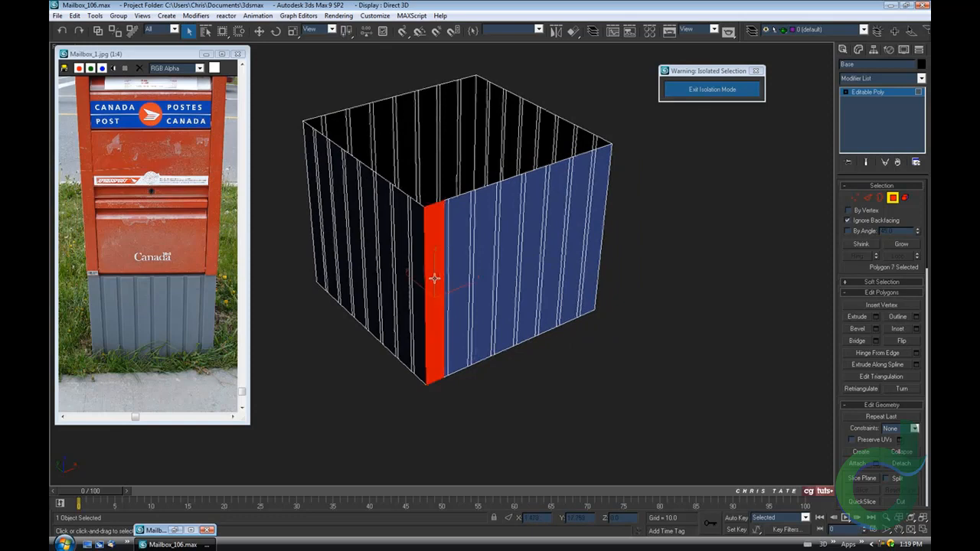
left_click(457, 231, "ctrl")
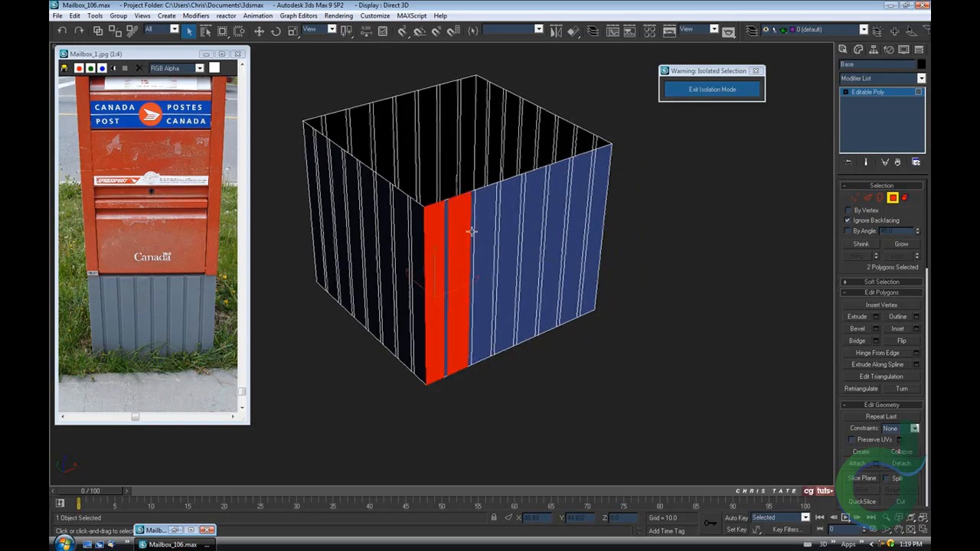
left_click(482, 228, "ctrl")
left_click(507, 226, "ctrl")
left_click(530, 223, "ctrl")
left_click(554, 219, "ctrl")
left_click(579, 215, "ctrl")
left_click(592, 215, "ctrl")
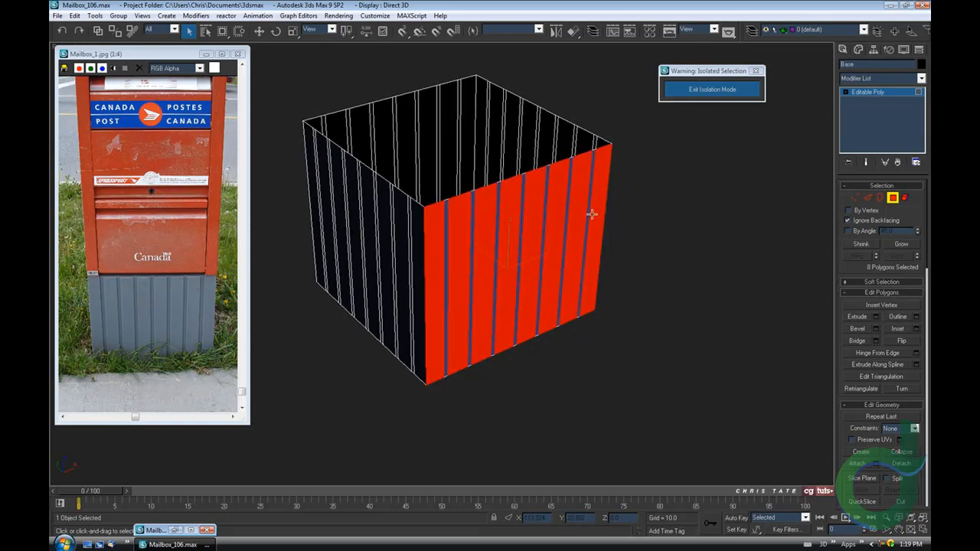
- Add the eight wide panels on the adjacent second side of the base to the selection
middle_click_drag(599, 284, 488, 294, "alt")
left_click(481, 289, "ctrl")
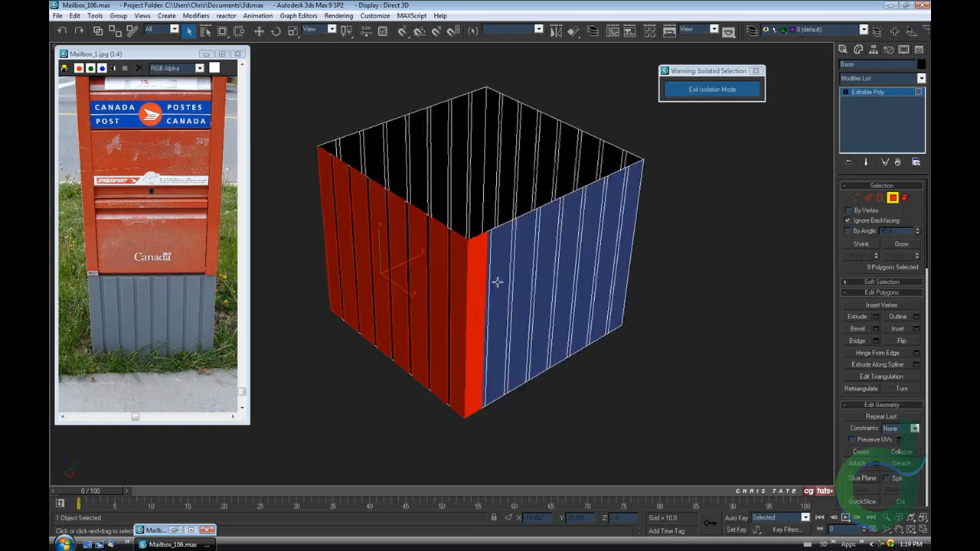
left_click(501, 282, "ctrl")
left_click(523, 276, "ctrl")
left_click(548, 271, "ctrl")
left_click(564, 265, "ctrl")
left_click(589, 261, "ctrl")
left_click(604, 254, "ctrl")
left_click(619, 254, "ctrl")
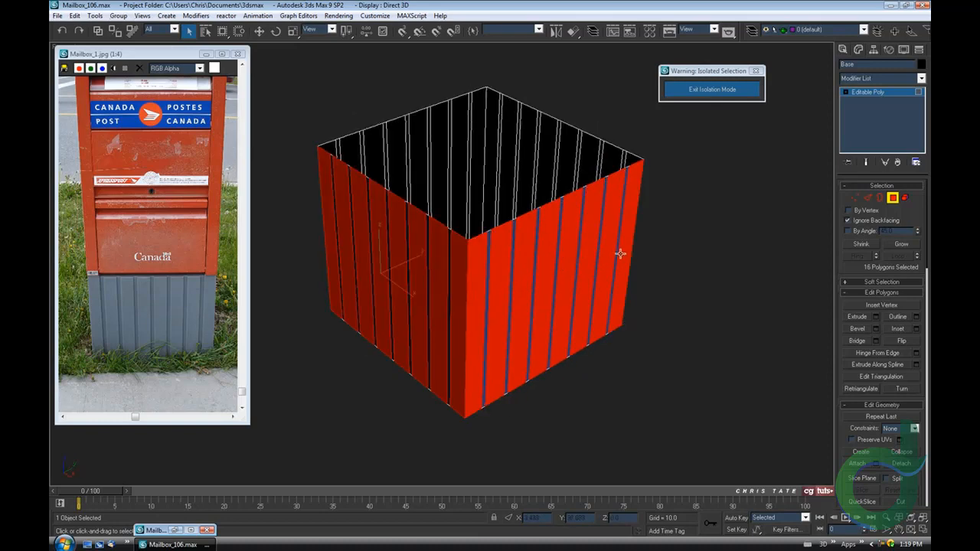
- Add the eight wide panels on the third side of the base to the polygon selection
middle_click_drag(619, 253, 431, 300, "alt")
left_click(423, 297, "ctrl")
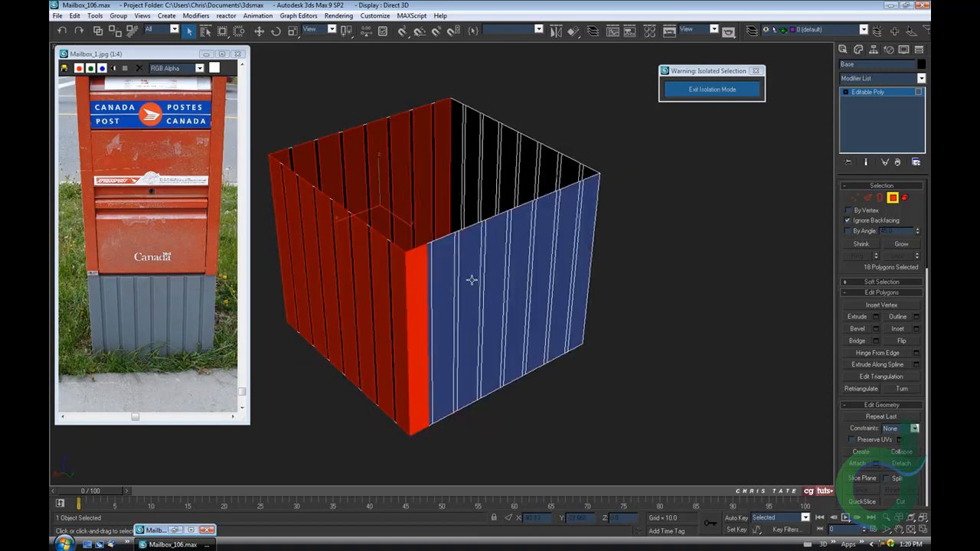
left_click(472, 280, "ctrl")
left_click(498, 274, "ctrl")
left_click(519, 269, "ctrl")
left_click(540, 267, "ctrl")
left_click(557, 266, "ctrl")
left_click(574, 265, "ctrl")
- Complete the polygon selection with the eight wide panels on the fourth side of the base
middle_click_drag(574, 265, 393, 304, "alt")
left_click(385, 302, "ctrl")
left_click(411, 299, "ctrl")
left_click(437, 295, "ctrl")
left_click(462, 292, "ctrl")
left_click(487, 288, "ctrl")
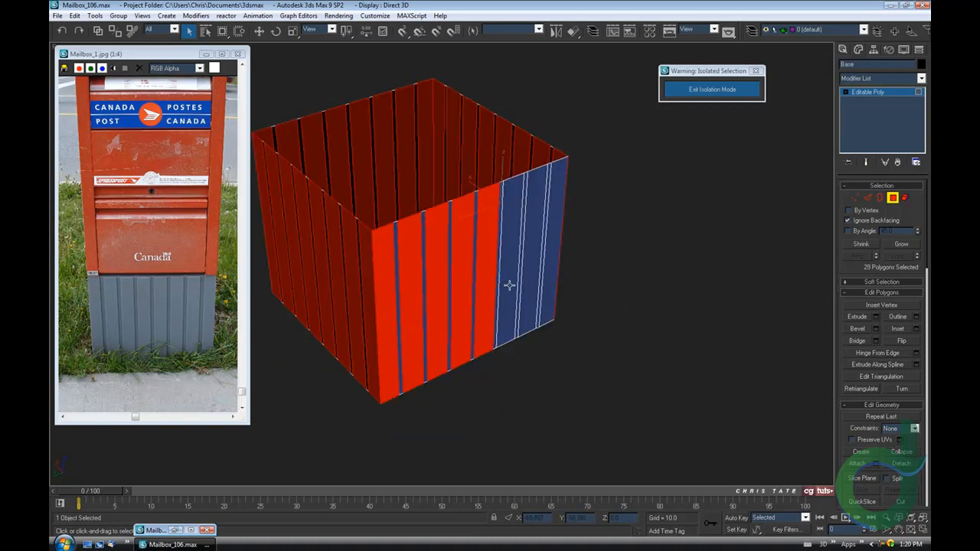
left_click(509, 285, "ctrl")
left_click(530, 281, "ctrl")
left_click(546, 278, "ctrl")
left_click(560, 275, "ctrl")
- Extrude the 32 selected wide panels by local normal with a height of 1.0
middle_click_drag(494, 313, 586, 288, "alt")
scroll(586, 288, "up", 5)
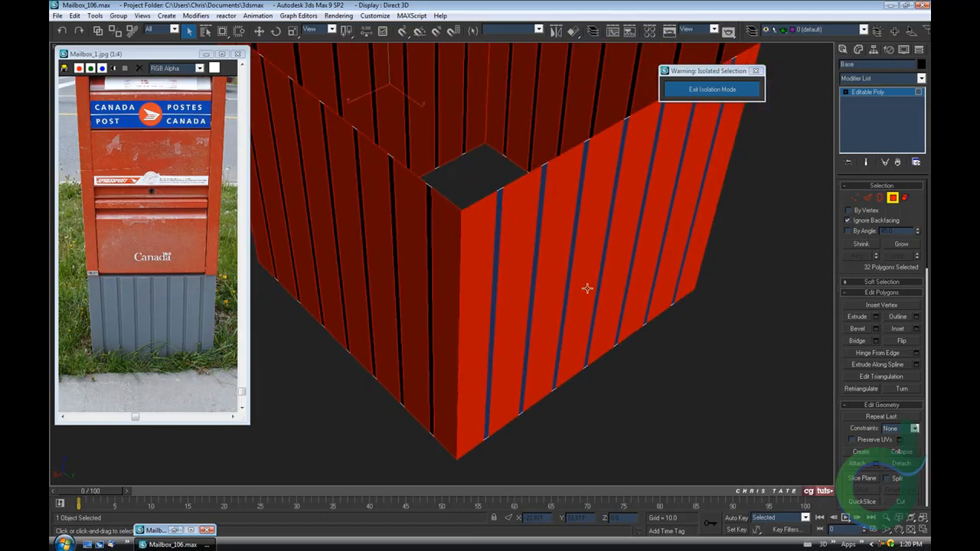
left_click(876, 318)
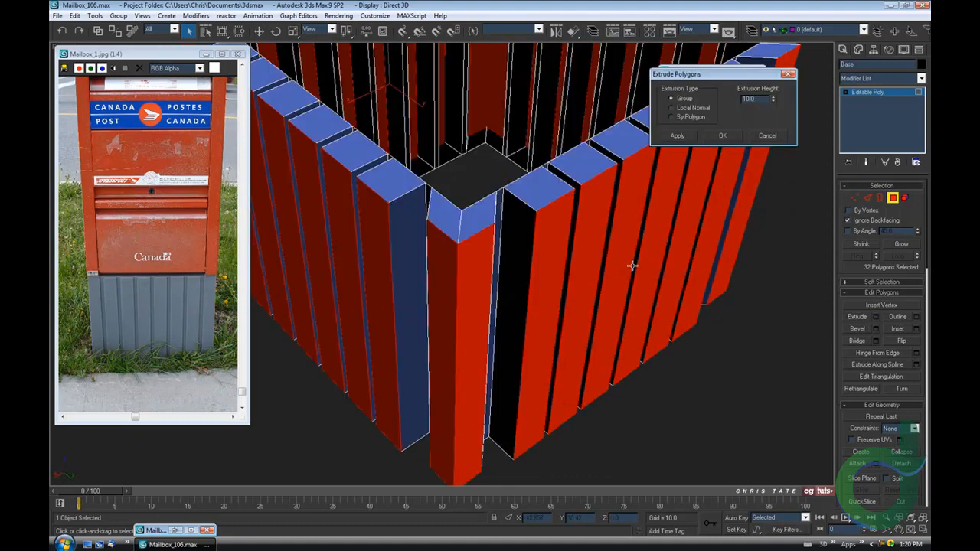
left_click(673, 109)
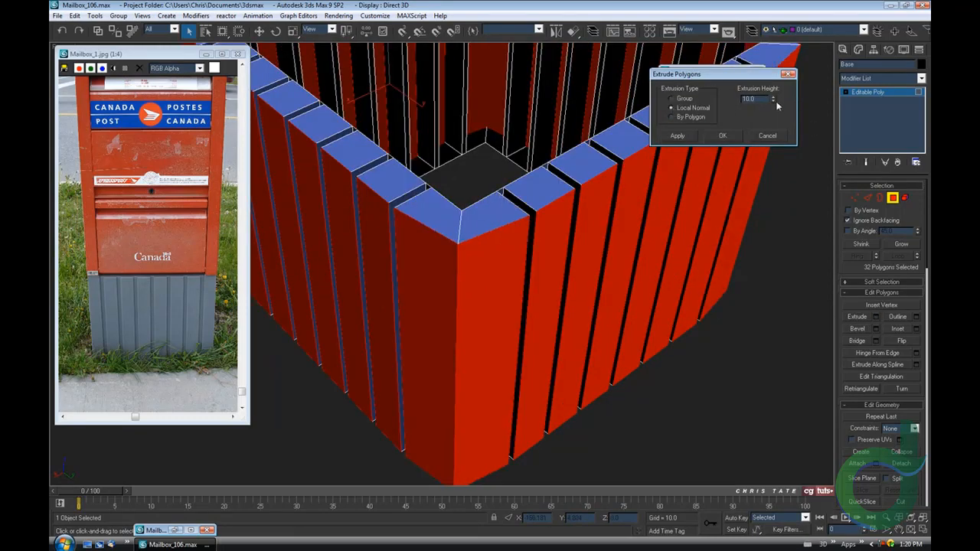
left_click_drag(774, 101, 773, 149)
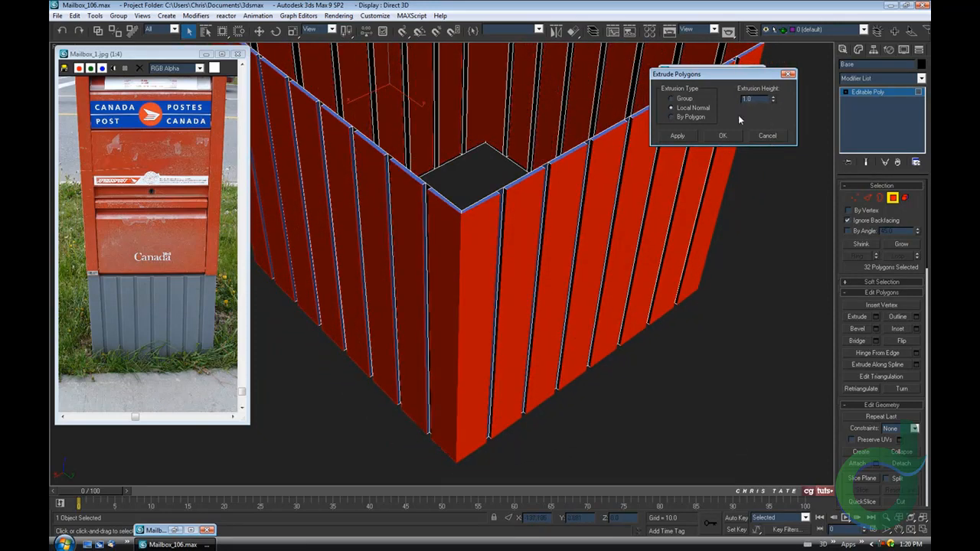
mouse_move(553, 248)
middle_mouse_down("alt")
mouse_move(489, 245)
mouse_move(550, 249)
middle_mouse_up("alt")
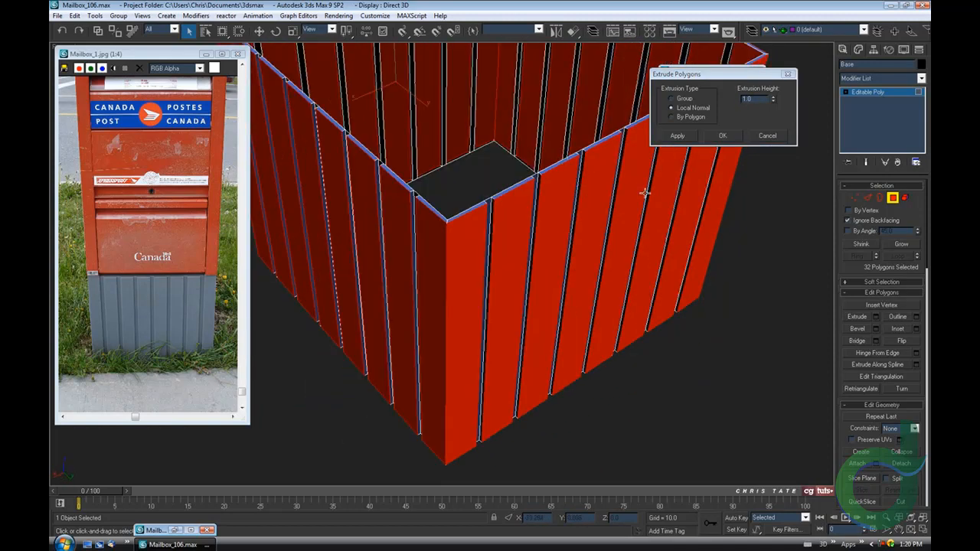
left_click(722, 135)
key("alt+q")
middle_click_drag(591, 275, 573, 281, "alt")
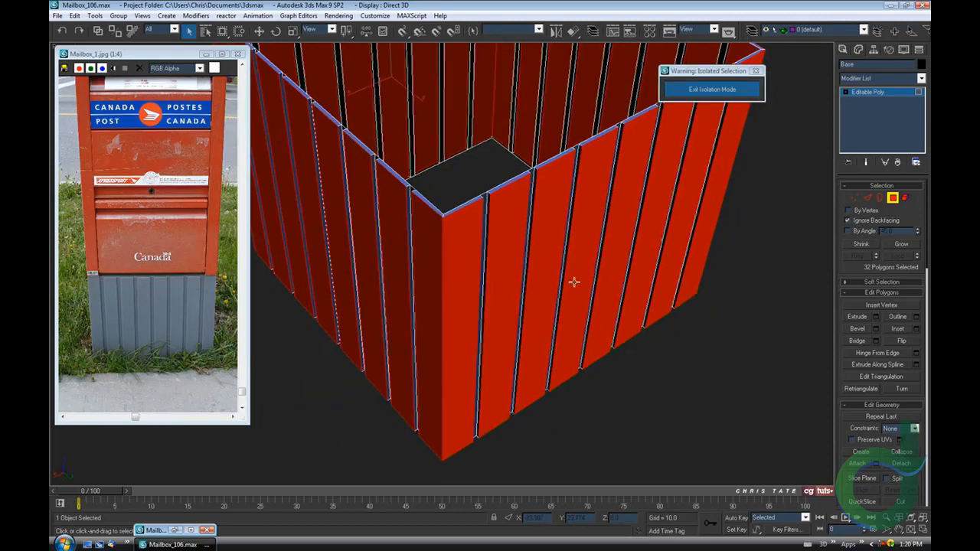
- Minimize the reference photo, frame the whole base in a maximized Top view, and switch to vertex editing
left_click(206, 53)
middle_click_drag(529, 257, 469, 265)
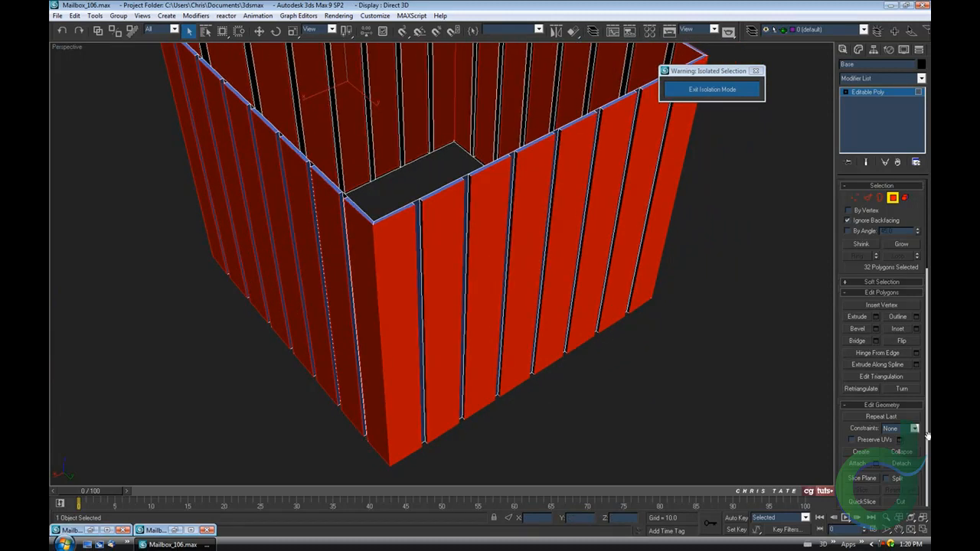
left_click(923, 530)
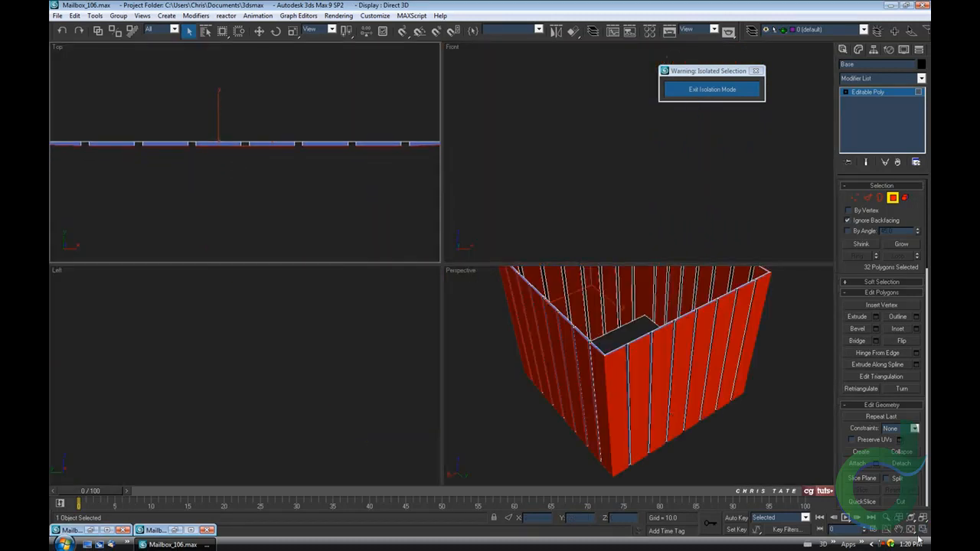
left_click(922, 530)
scroll(453, 266, "down", 5)
middle_click_drag(374, 160, 361, 301)
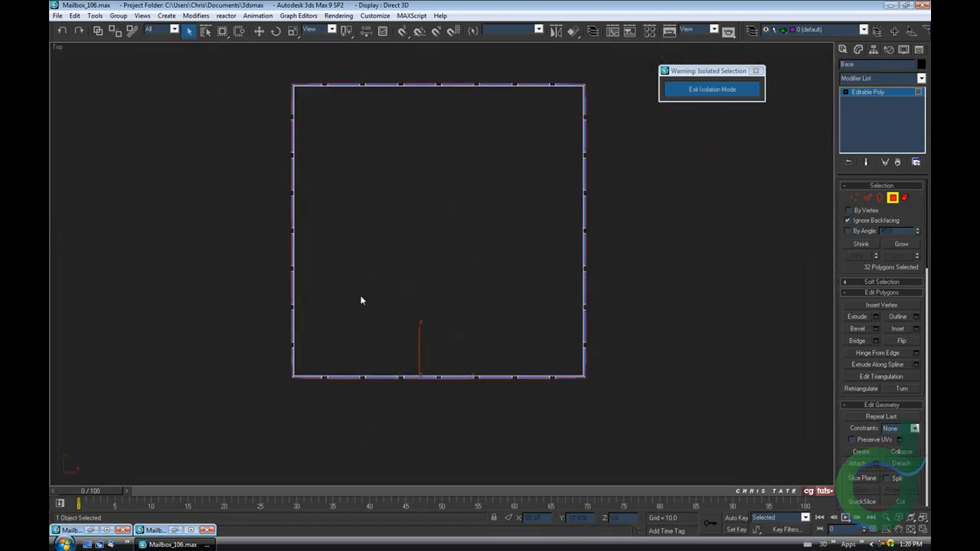
left_click(855, 198)
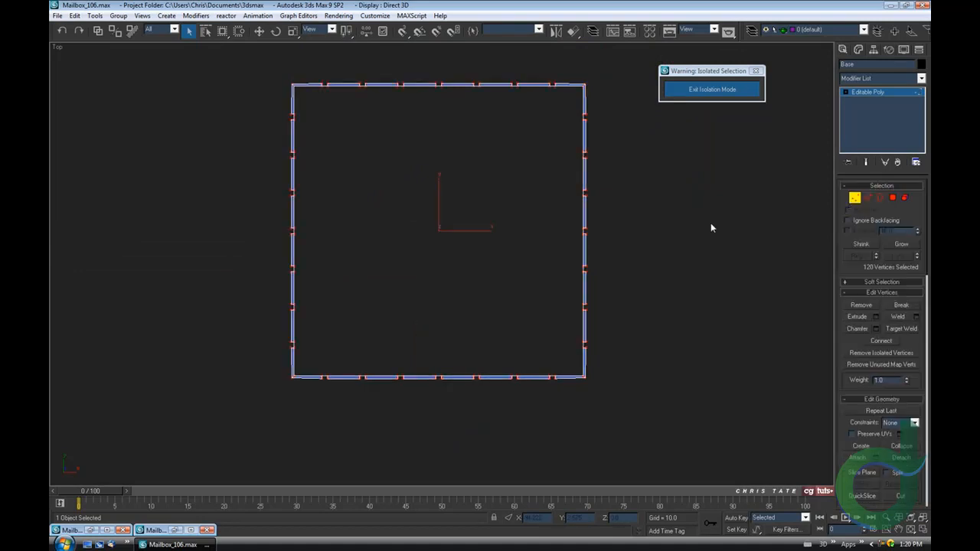
- Square the base's top-left outer corner by moving its two vertices to about X -50.97, Y 51.02, flush with the adjoining panels
middle_click_drag(303, 119, 348, 268)
scroll(340, 256, "up", 4)
middle_click_drag(246, 204, 431, 204)
scroll(380, 226, "up", 2)
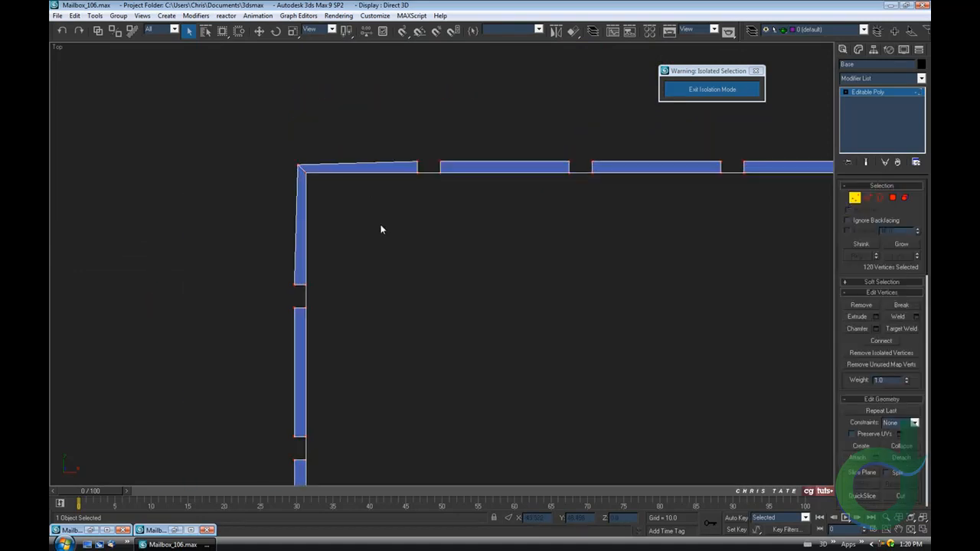
middle_click_drag(305, 156, 336, 163)
left_click_drag(310, 158, 336, 183)
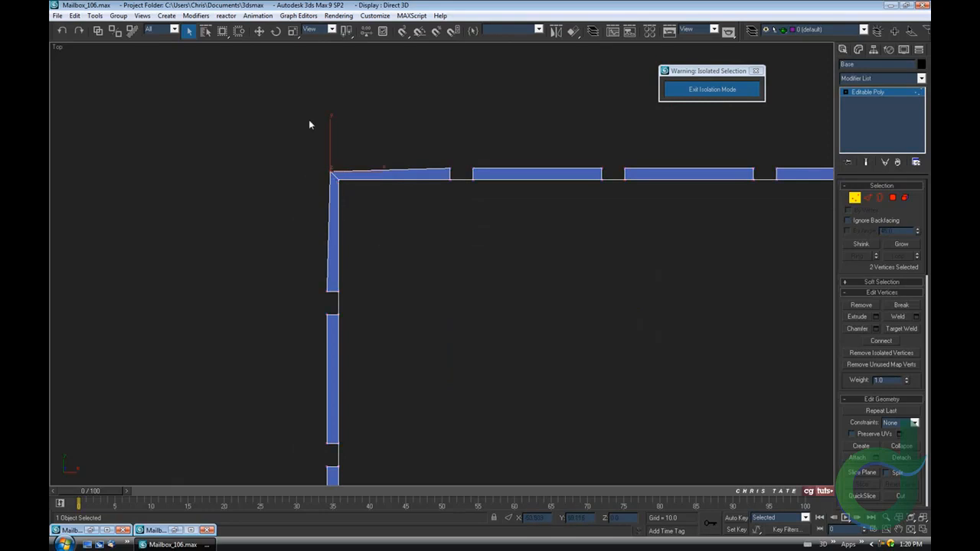
left_click(255, 30)
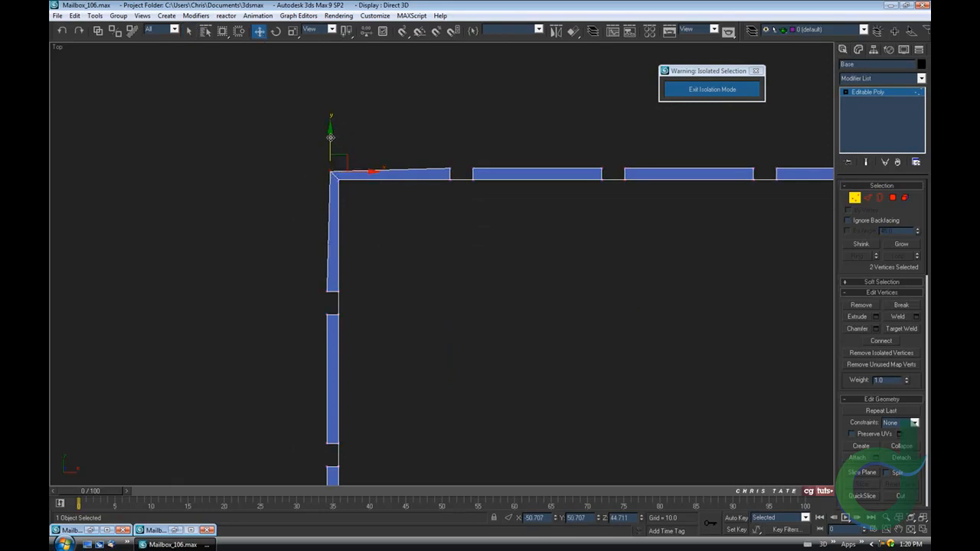
left_click_drag(331, 136, 331, 132)
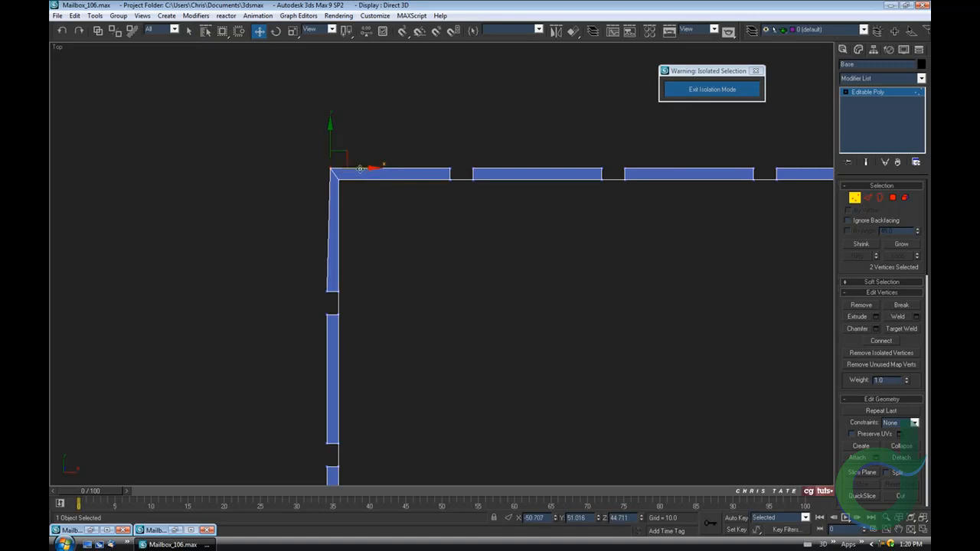
left_click_drag(360, 169, 335, 174)
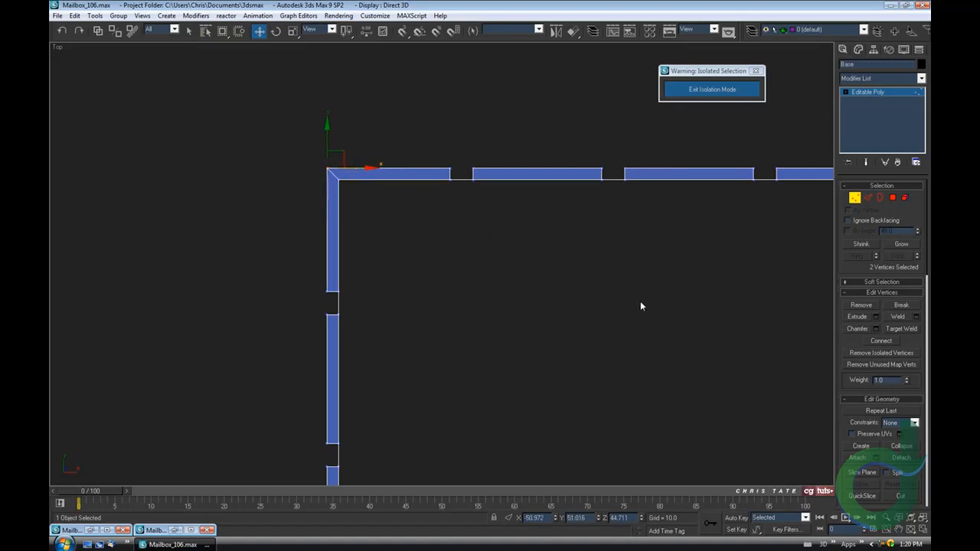
- Move the two vertices of the base's top-right outer corner outward in Y and X to line up with the neighbouring panels
middle_click_drag(604, 276, 187, 267)
middle_click_drag(811, 268, 398, 266)
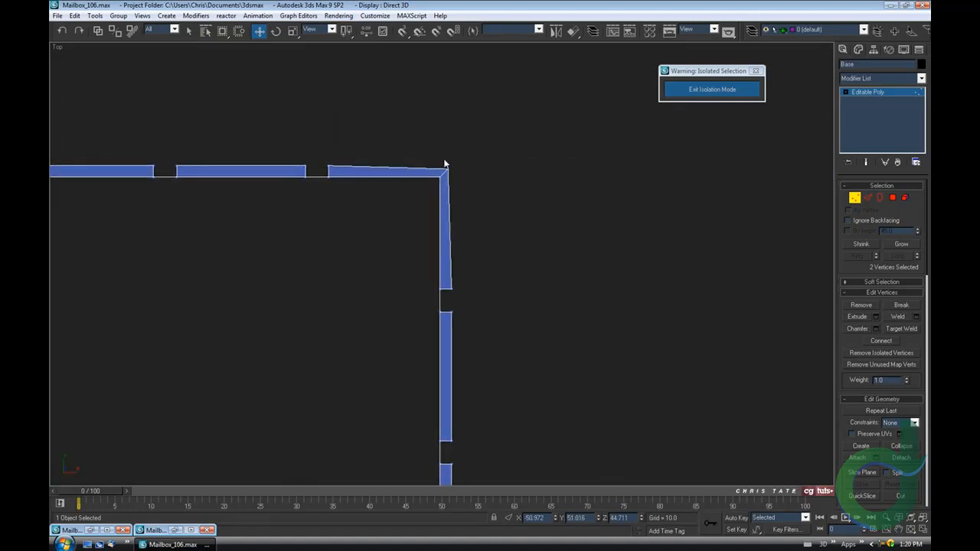
left_click_drag(448, 150, 448, 144)
mouse_move(477, 173)
left_mouse_down()
mouse_move(473, 161)
mouse_move(435, 157)
mouse_move(479, 164)
left_mouse_up()
- Align the two bottom-right outer corner vertices with the adjoining panels, moving them to about X 50.98 and outward in Y
middle_click_drag(492, 407, 523, 262)
left_click_drag(524, 325, 525, 325)
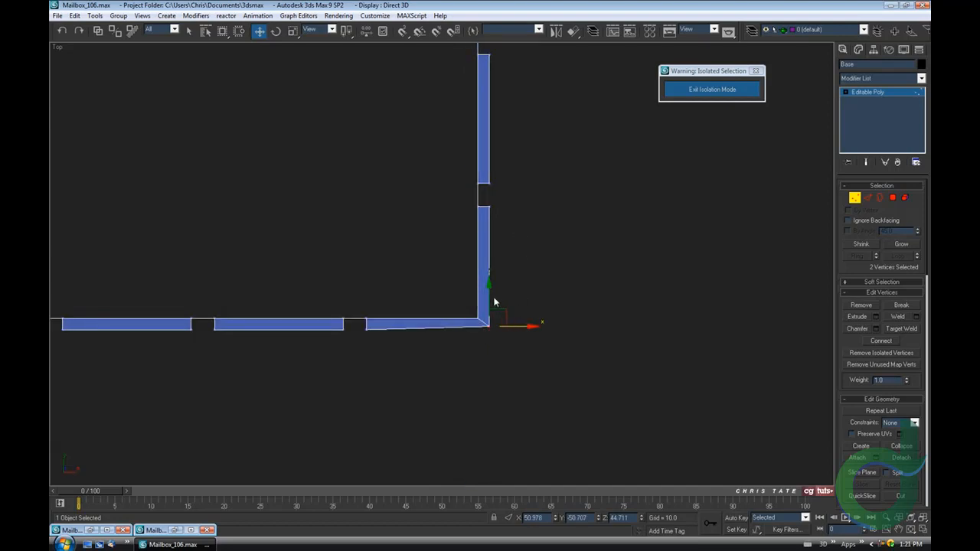
left_click_drag(490, 294, 490, 297)
- Square the base's bottom-left outer corner by moving its two vertices to about X -50.97, Y -51.02
middle_click_drag(304, 314, 672, 329)
middle_click_drag(280, 342, 629, 337)
left_click_drag(326, 324, 369, 335)
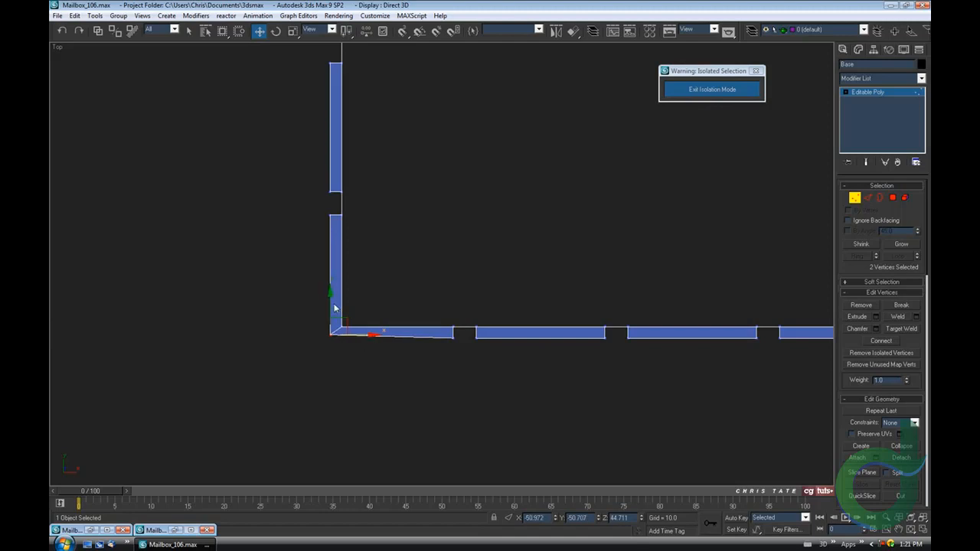
left_click_drag(332, 305, 330, 303)
scroll(407, 297, "down", 10)
middle_click_drag(584, 287, 490, 387)
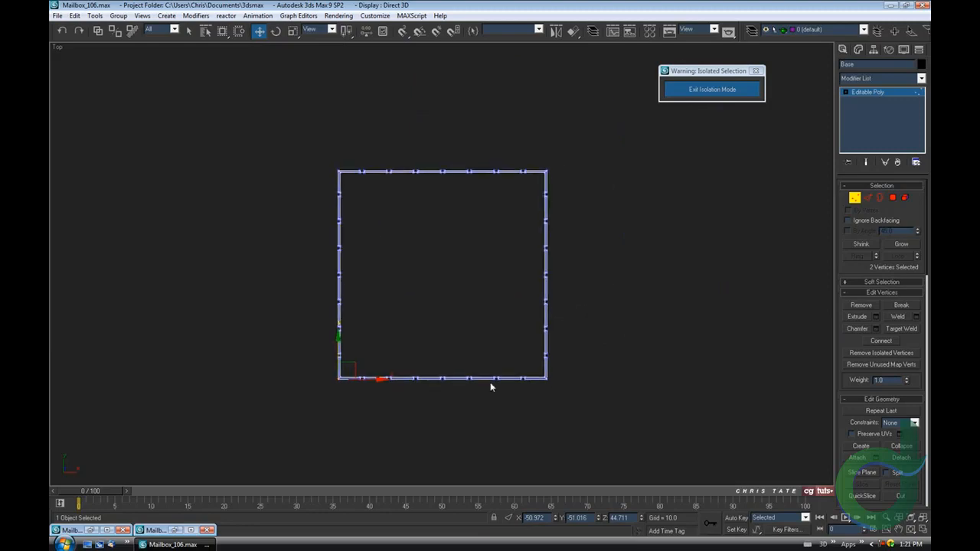
- Return to a maximized Perspective view and compare the base's grooves with those in the Mailbox_1.jpg reference photo
left_click(923, 529)
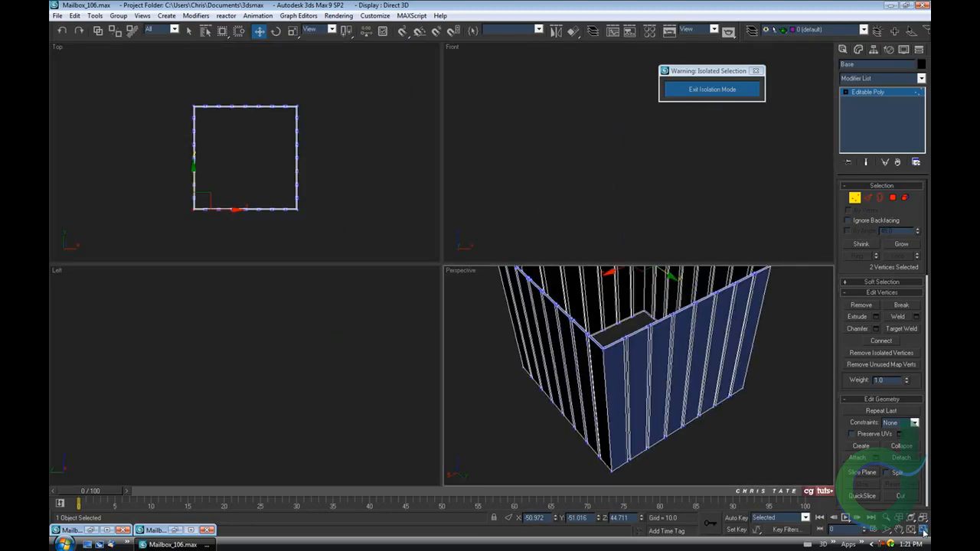
left_click(923, 529)
middle_click_drag(586, 355, 590, 344, "alt")
key("z")
middle_click_drag(525, 256, 517, 293, "alt")
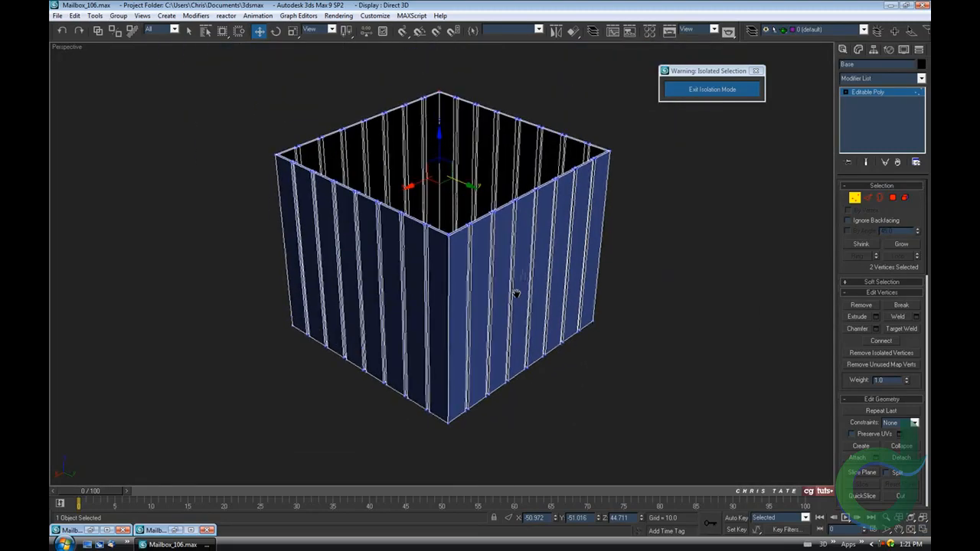
left_click(105, 530)
scroll(172, 331, "up", 1)
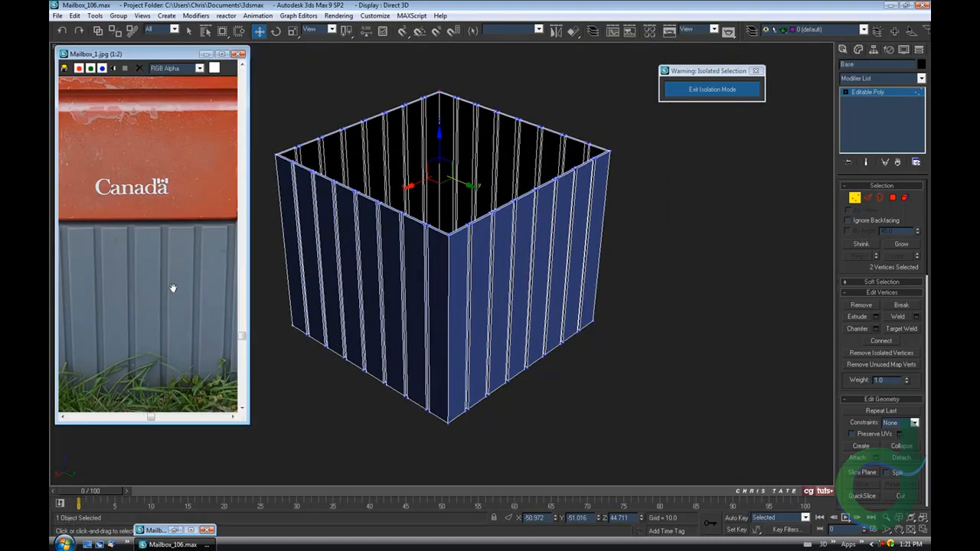
middle_click_drag(173, 287, 140, 305)
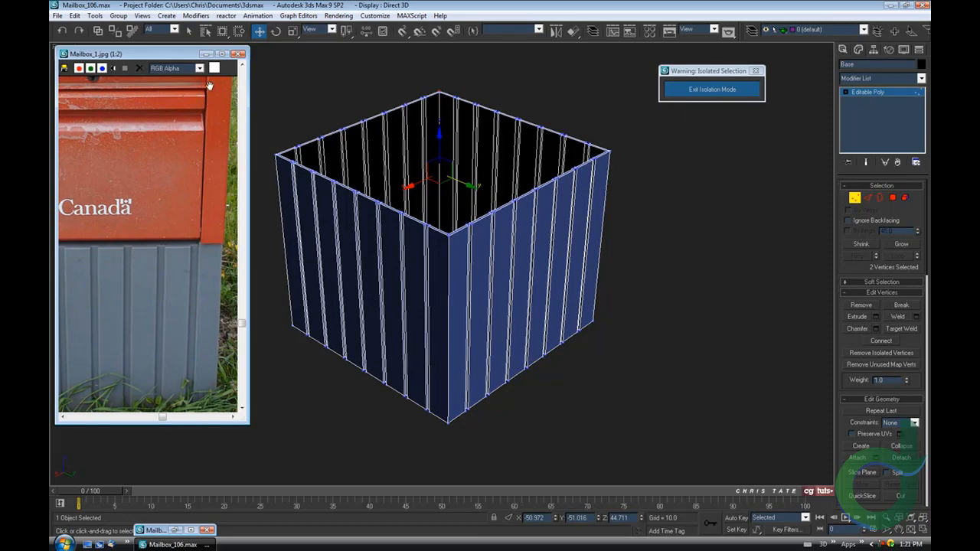
left_click(205, 54)
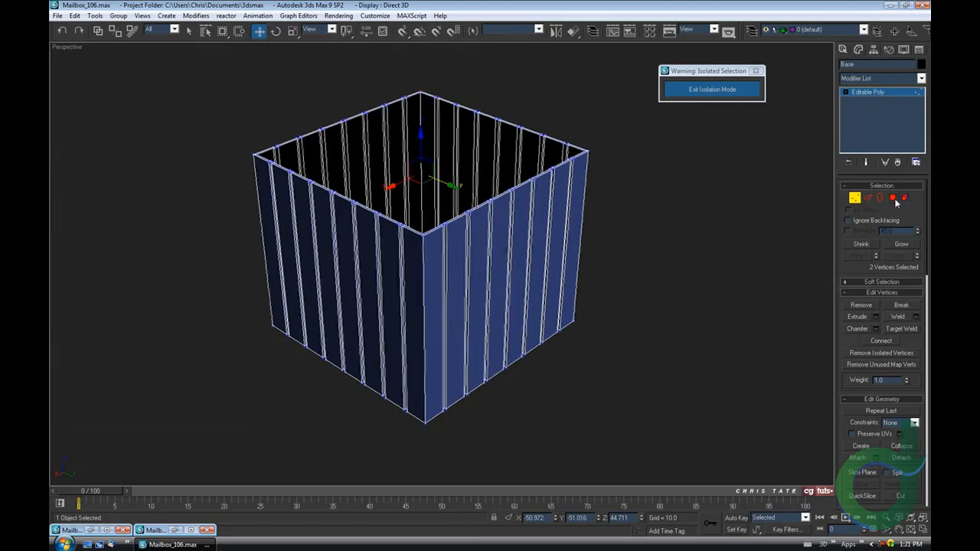
- Switch to polygon editing and select only the eight raised wide panels on one side of the base
left_click(892, 199)
middle_click_drag(493, 323, 465, 326, "alt")
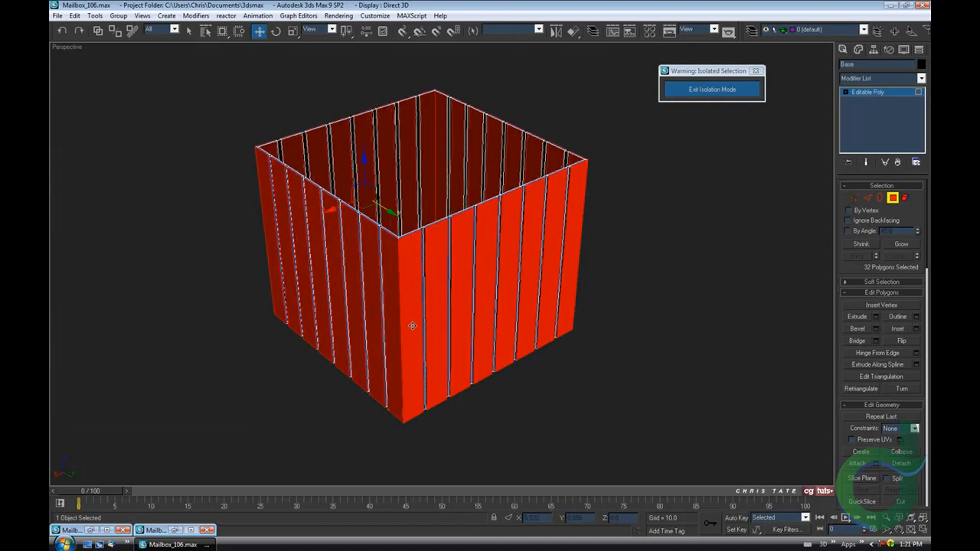
left_click(188, 30)
left_click(415, 301)
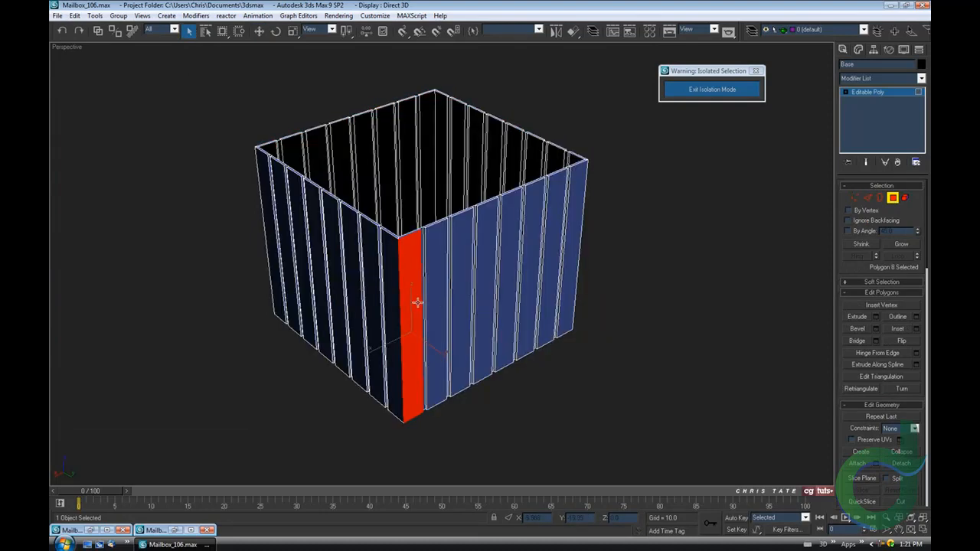
left_click(441, 291, "ctrl")
left_click(464, 285, "ctrl")
left_click(489, 282, "ctrl")
left_click(516, 278, "ctrl")
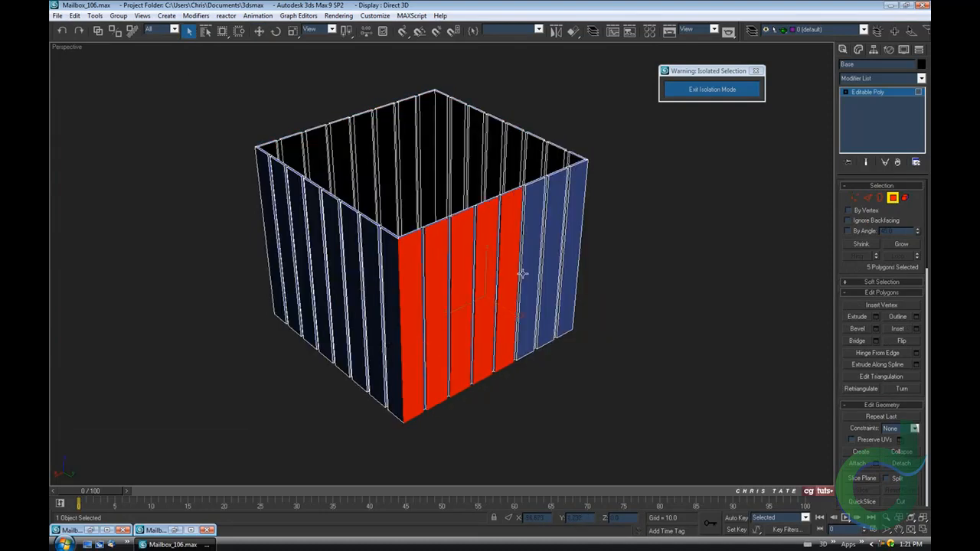
left_click(530, 272, "ctrl")
left_click(547, 268, "ctrl")
left_click(568, 267, "ctrl")
- Add the eight raised wide panels on the opposite side of the base to the selection
middle_click_drag(413, 323, 570, 291, "alt")
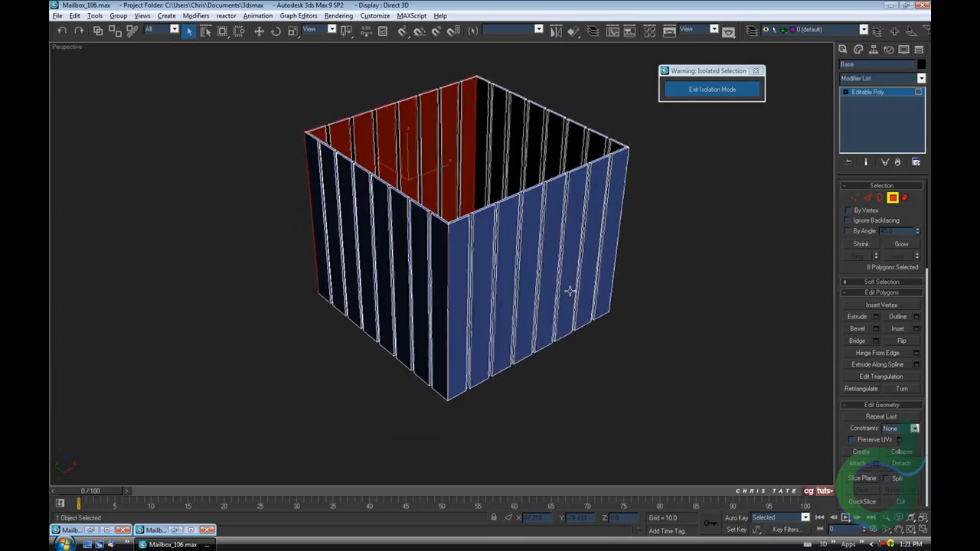
left_click(458, 294, "ctrl")
left_click(505, 280, "ctrl")
left_click(531, 271, "ctrl")
left_click(553, 269, "ctrl")
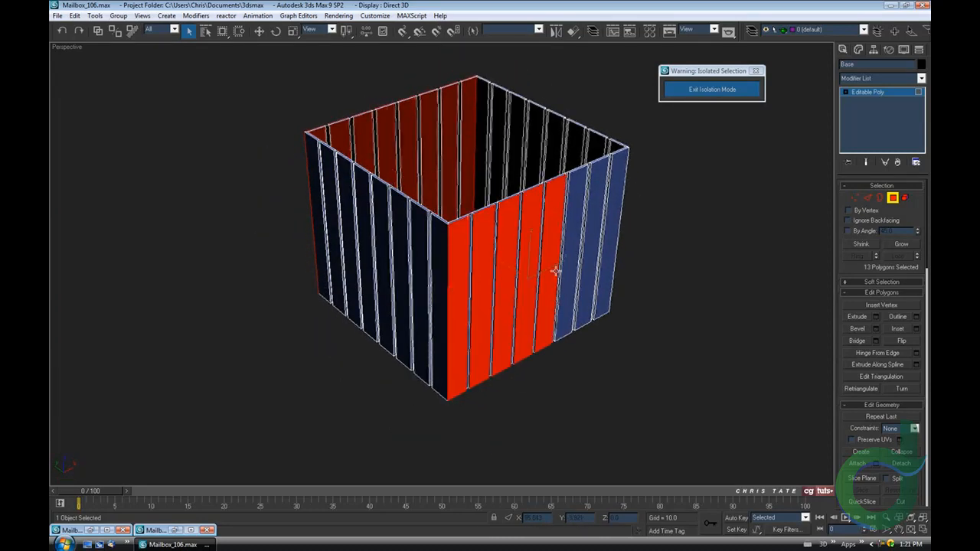
left_click(571, 267, "ctrl")
left_click(590, 265, "ctrl")
left_click(610, 262, "ctrl")
- Scale the 16 selected panel faces to about 92% along X so the groove walls taper
middle_click_drag(612, 263, 383, 323, "alt")
scroll(384, 322, "up", 8)
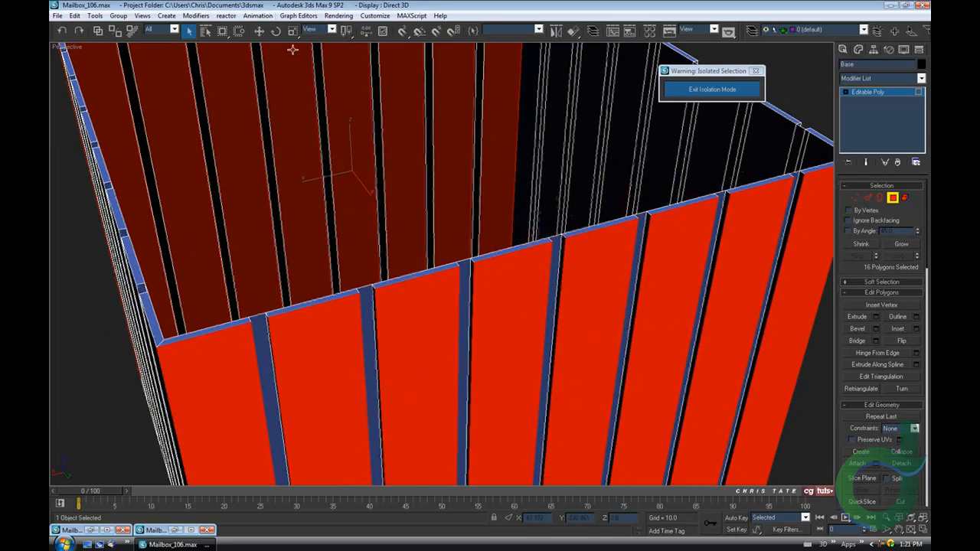
left_click(293, 32)
middle_click_drag(400, 329, 353, 301, "alt")
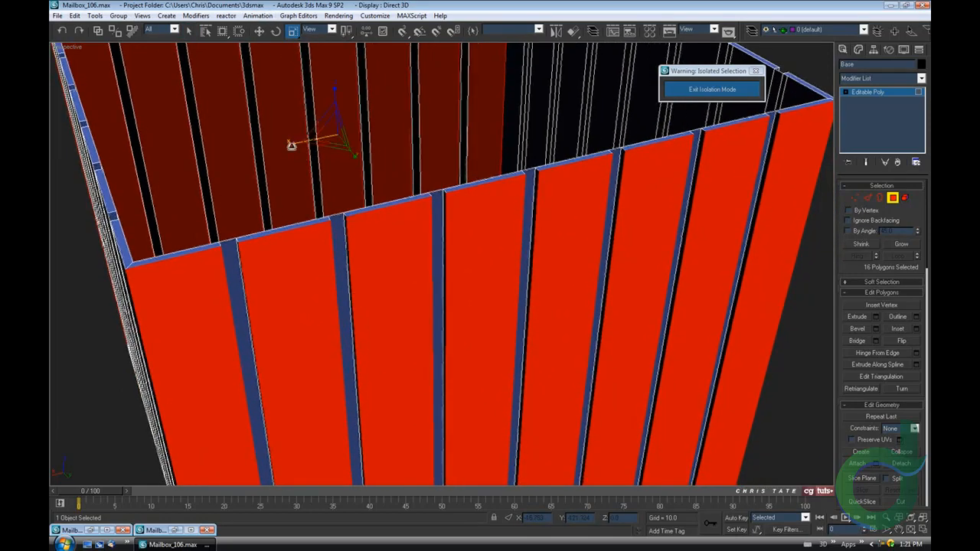
left_click_drag(290, 145, 293, 143)
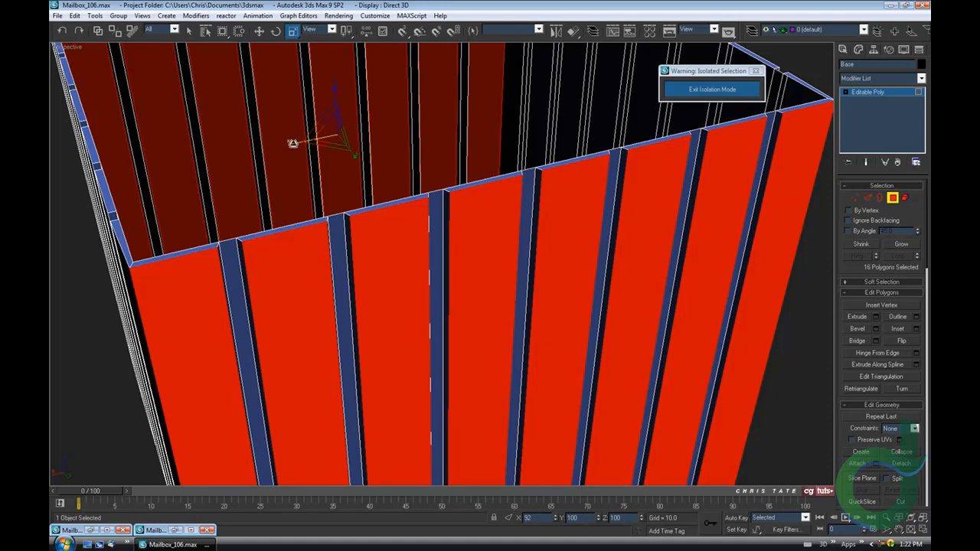
- Replace the selection with the eight raised wide panels on one of the two sides whose grooves are still straight
scroll(292, 143, "down", 10)
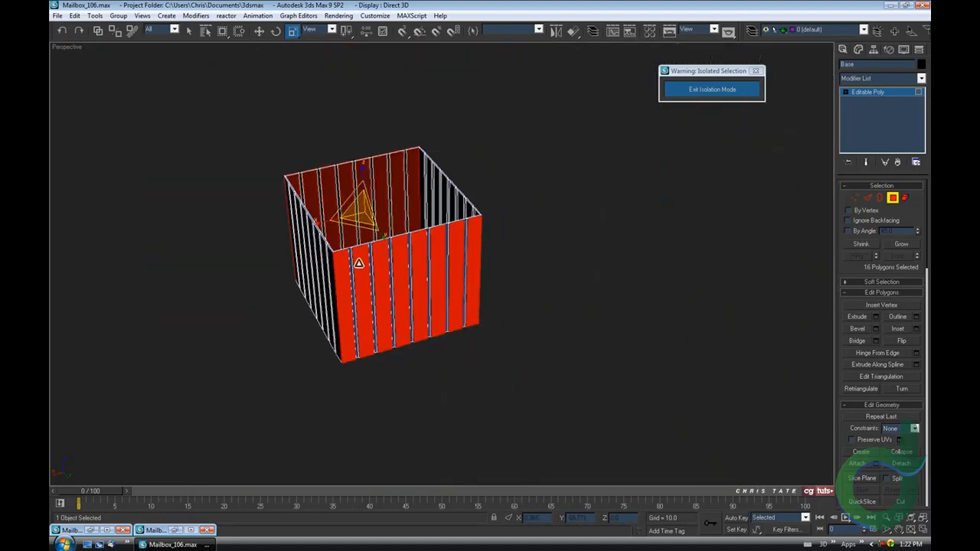
middle_click_drag(358, 263, 413, 268, "alt")
left_click(189, 31)
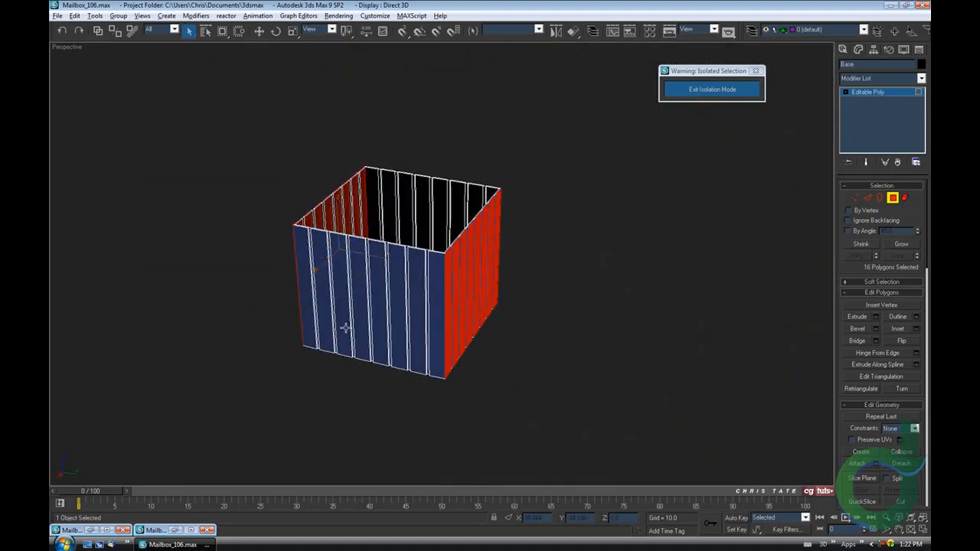
middle_click_drag(344, 329, 415, 317, "alt")
scroll(357, 285, "up", 4)
left_click(358, 285)
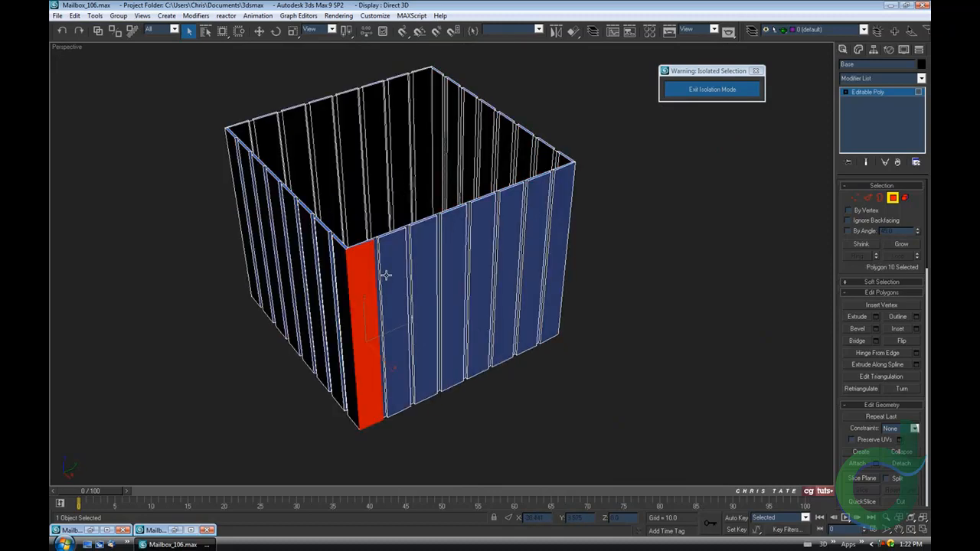
left_click(392, 268, "ctrl")
left_click(422, 258, "ctrl")
left_click(455, 255, "ctrl")
left_click(490, 251, "ctrl")
left_click(513, 245, "ctrl")
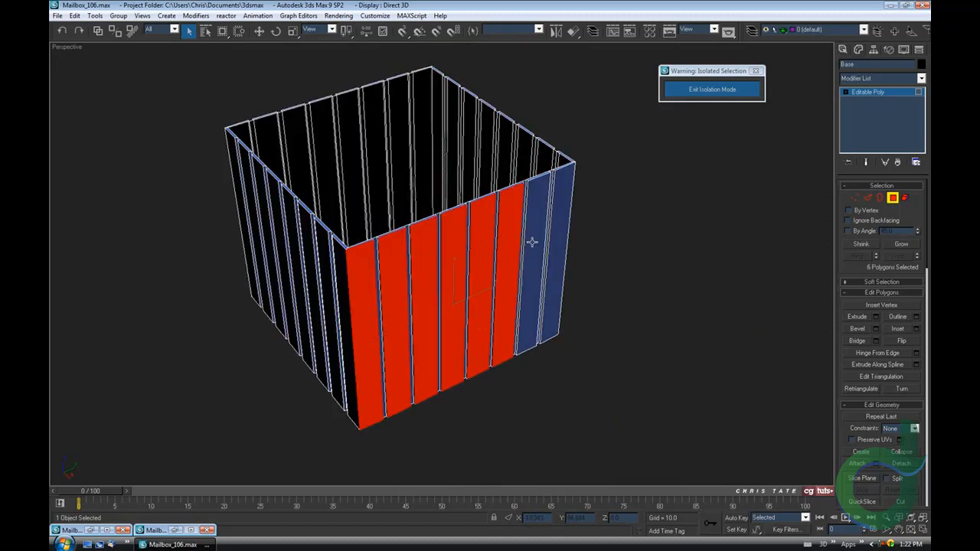
left_click(536, 241, "ctrl")
left_click(557, 239, "ctrl")
- Add the eight raised wide panels on the side facing the selected panels to the selection
middle_click_drag(327, 248, 478, 256, "alt")
left_click(398, 257, "ctrl")
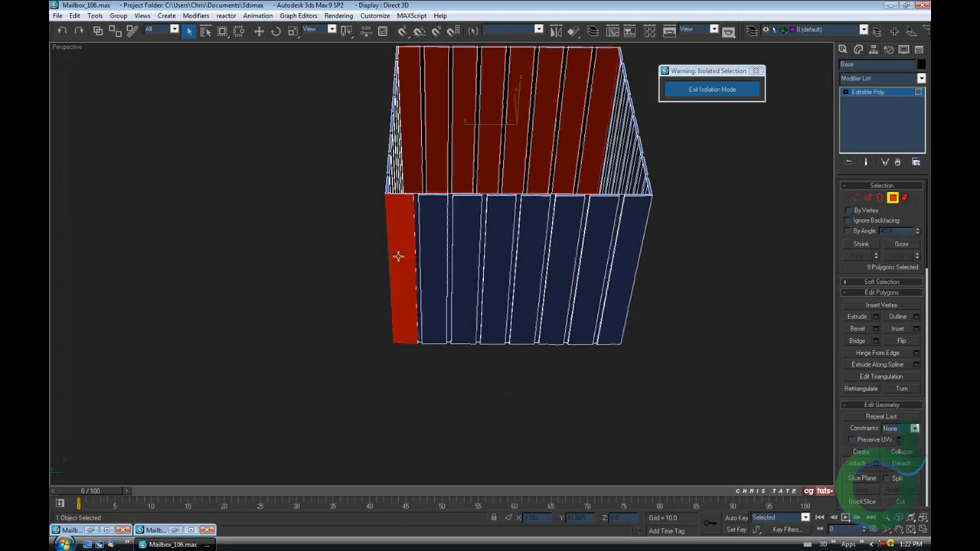
left_click(425, 257, "ctrl")
left_click(452, 260, "ctrl")
left_click(504, 265, "ctrl")
left_click(528, 267, "ctrl")
left_click(567, 269, "ctrl")
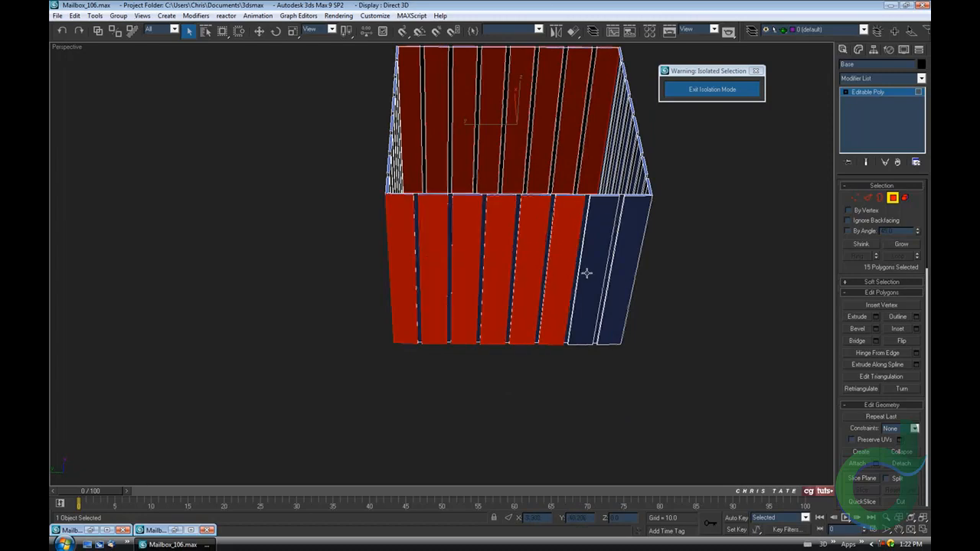
left_click(597, 274, "ctrl")
left_click(623, 274, "ctrl")
- Scale the 16 selected panel faces to about 91% along Y so these groove walls taper too
middle_click_drag(599, 280, 430, 346, "alt")
scroll(430, 346, "up", 3)
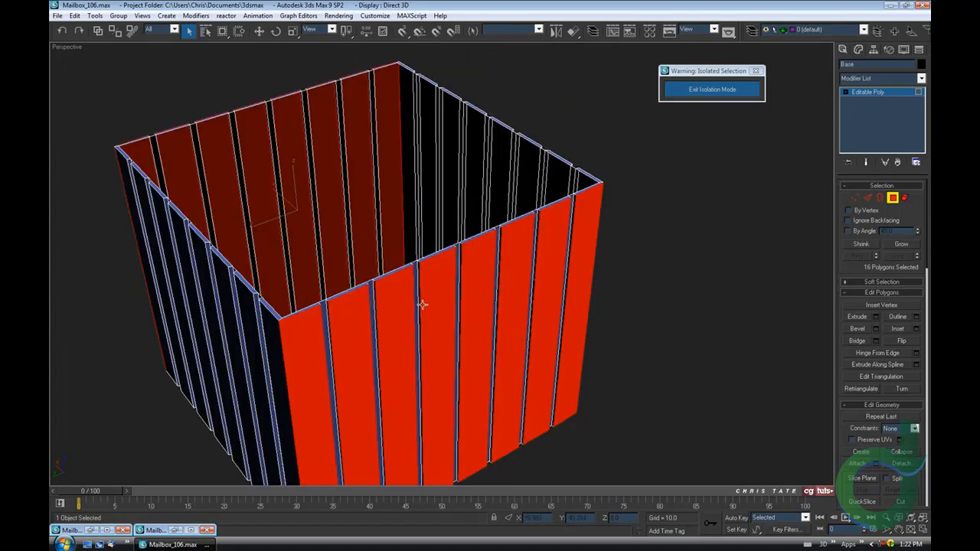
middle_click_drag(422, 303, 459, 267)
left_click(293, 31)
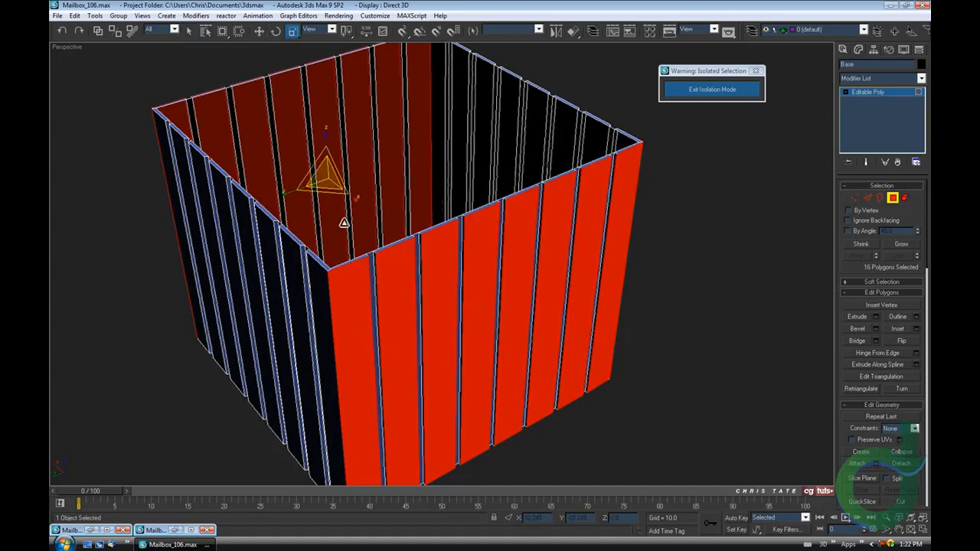
middle_click_drag(344, 221, 284, 253, "alt")
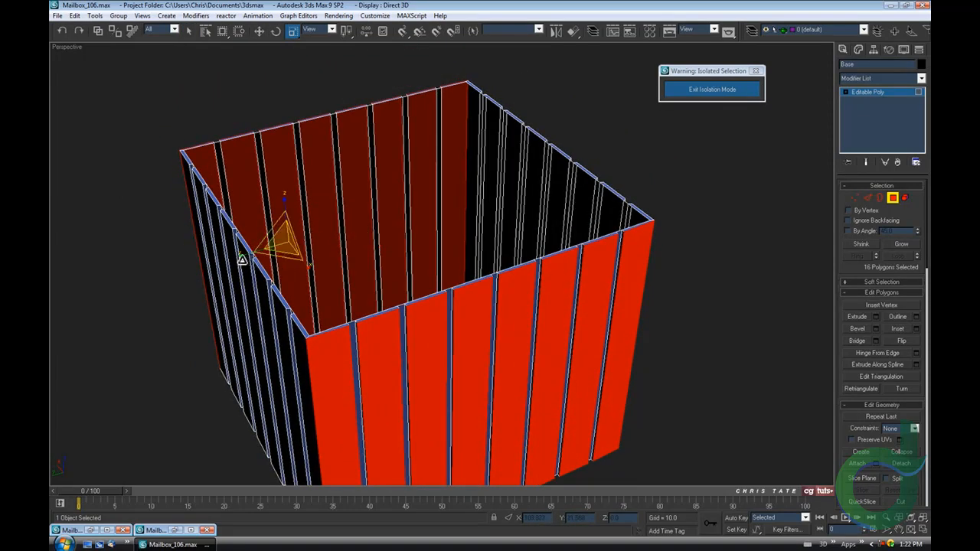
left_click_drag(242, 254, 245, 254)
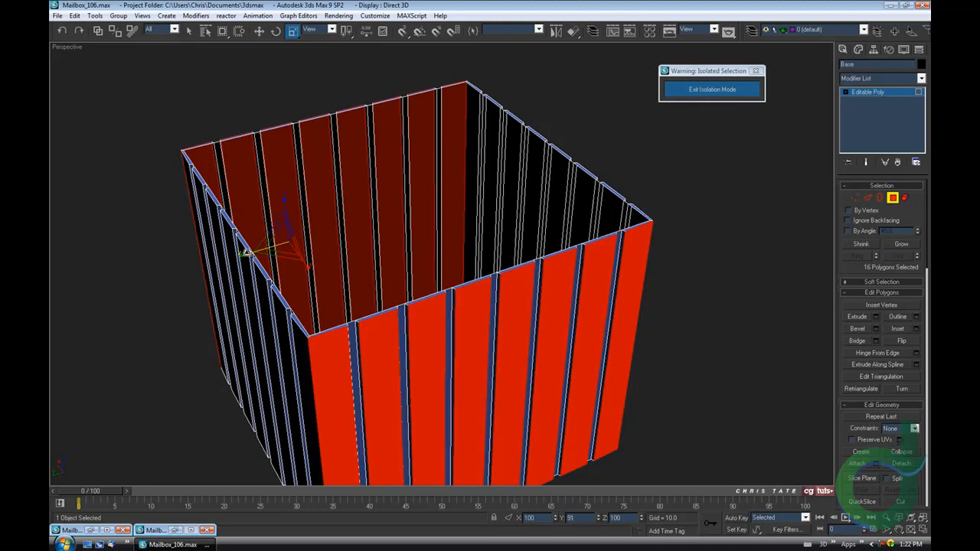
left_click_drag(246, 254, 242, 246)
middle_click_drag(383, 350, 510, 306, "alt")
scroll(387, 332, "up", 5)
scroll(392, 349, "down", 10)
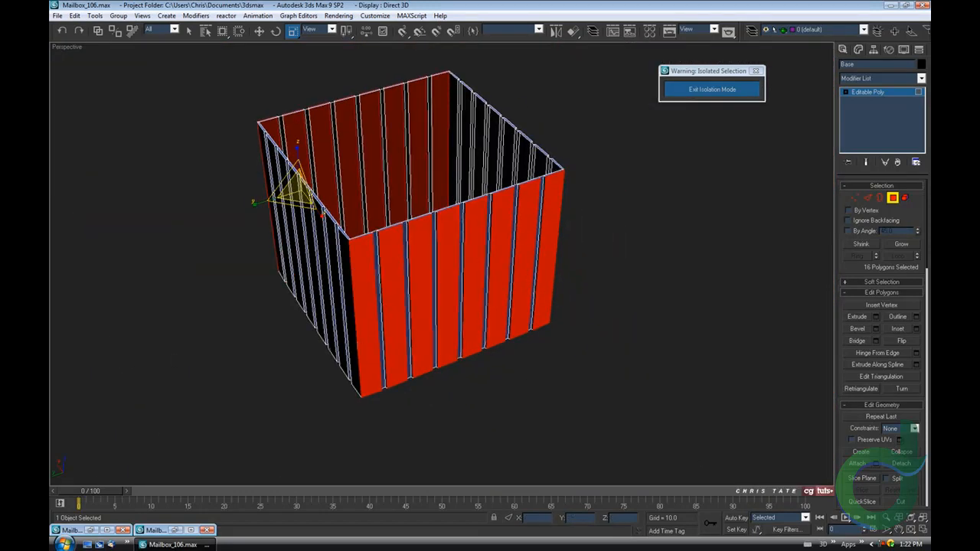
- In a maximized Top view, move the two outer vertices of the base's upper-left corner outward in X and Y until flush with the neighbouring panels
left_click(922, 530)
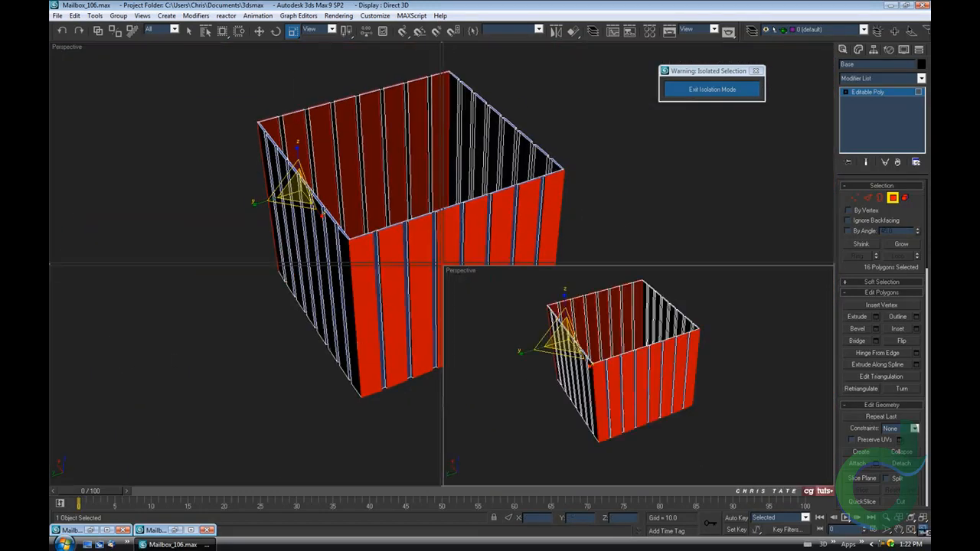
left_click(921, 529)
middle_click_drag(283, 205, 295, 251)
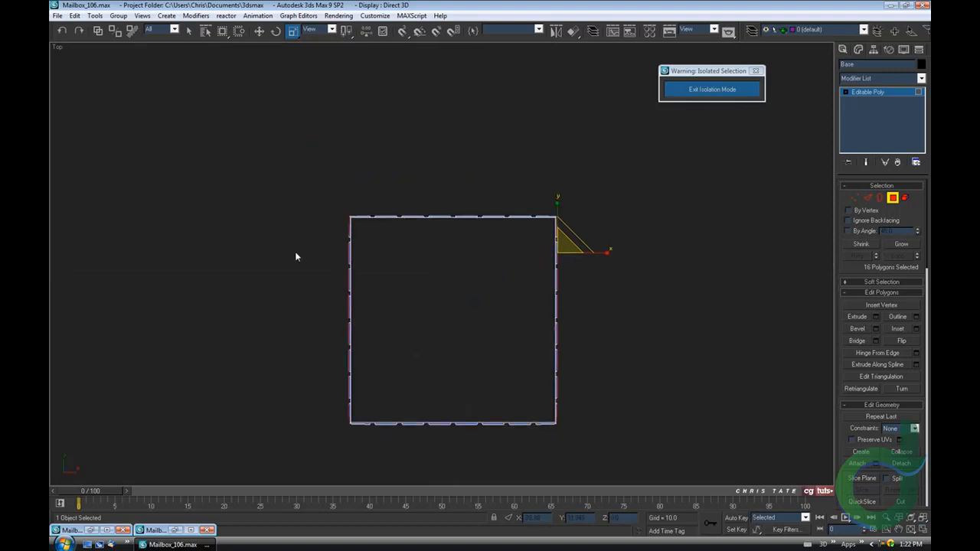
scroll(295, 251, "up", 3)
middle_click_drag(227, 127, 382, 232)
scroll(288, 212, "up", 2)
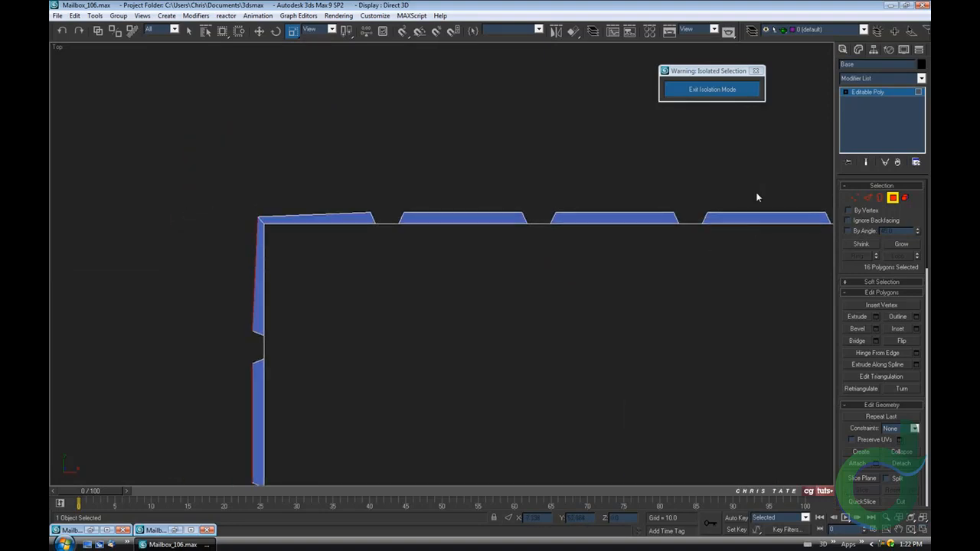
left_click(854, 197)
left_click_drag(261, 221, 233, 125)
key("w")
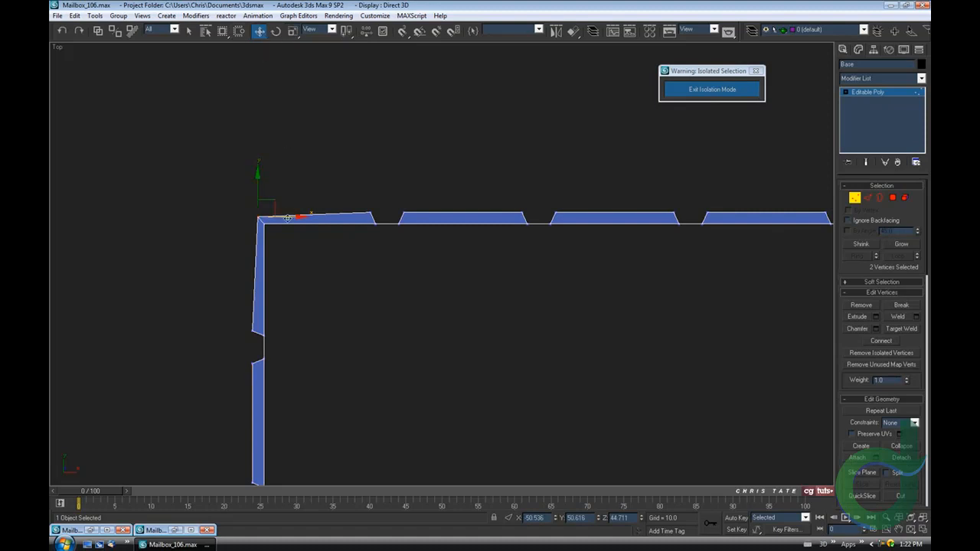
left_click_drag(287, 217, 282, 217)
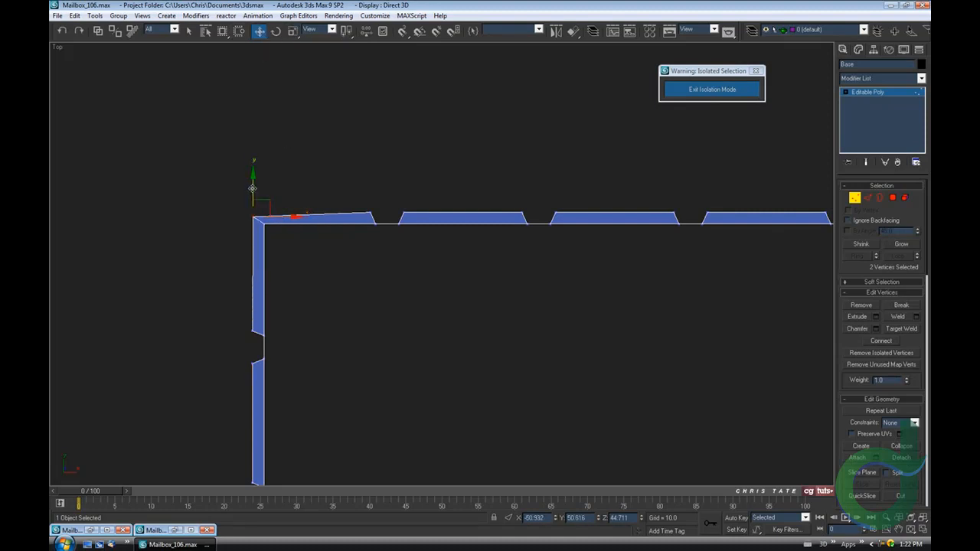
left_click_drag(252, 188, 278, 212)
- Select the two outer vertices at the base's upper-right corner in the Top view
middle_click_drag(581, 268, 37, 269)
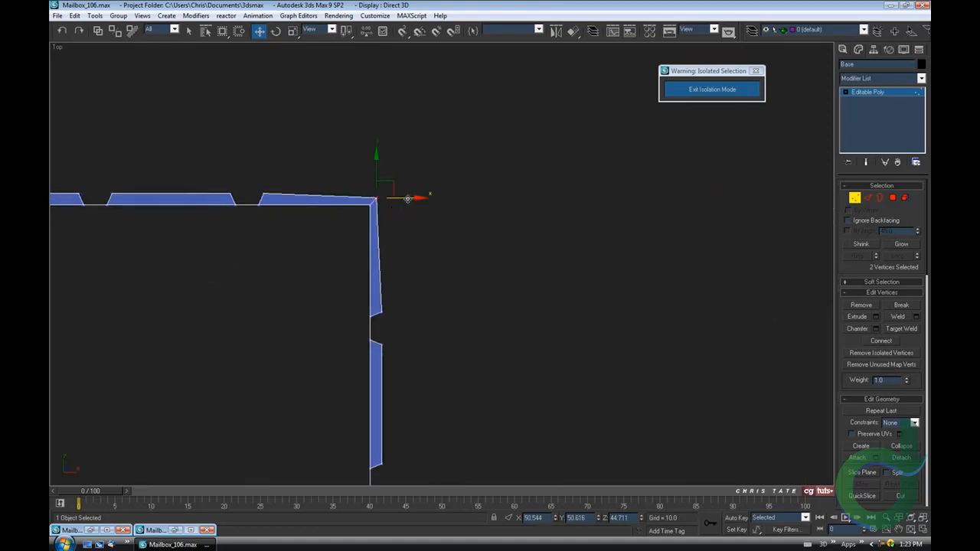
- Move the base's upper-right and lower-right corner vertices outward, to about X 51, Y 51 and X 51, Y -51, flush with the neighboring ribs
left_click_drag(408, 198, 413, 197)
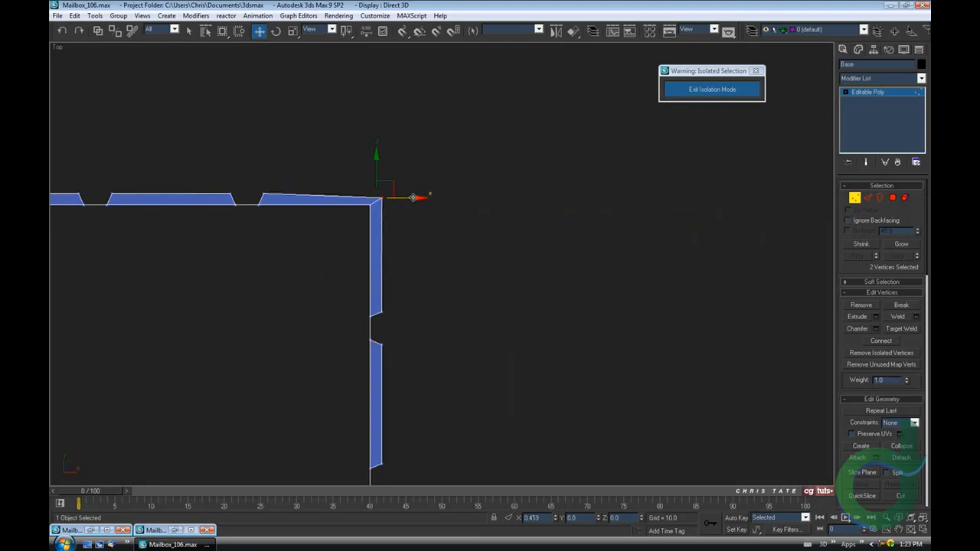
left_click_drag(381, 161, 382, 162)
scroll(404, 291, "down", 5)
middle_click_drag(406, 417, 401, 219)
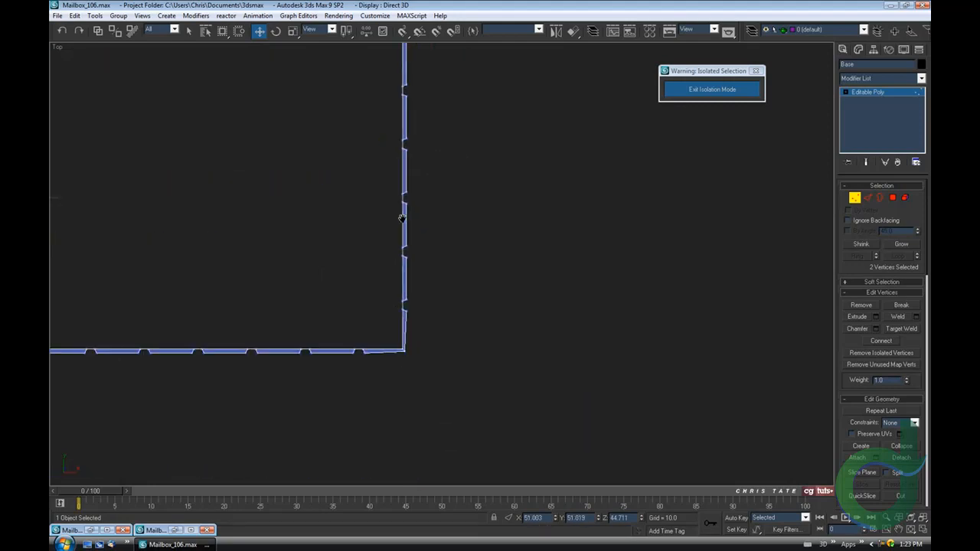
scroll(405, 326, "up", 5)
left_click_drag(341, 312, 338, 287)
- Move the base's lower-left corner vertices outward to about X -51, Y -51 so both adjoining ribs are straight
middle_click_drag(268, 331, 505, 333)
middle_click_drag(250, 350, 505, 345)
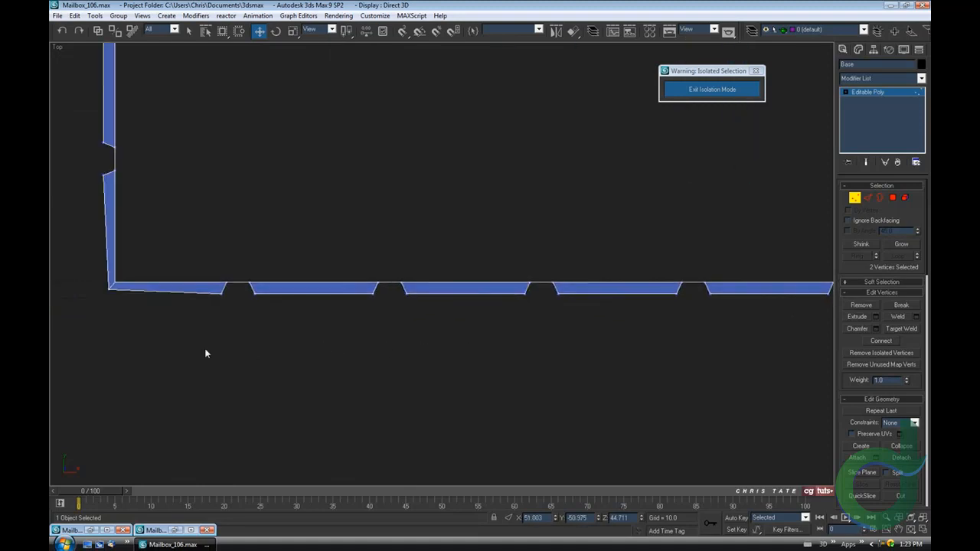
left_click(244, 296)
left_click_drag(278, 292, 238, 266)
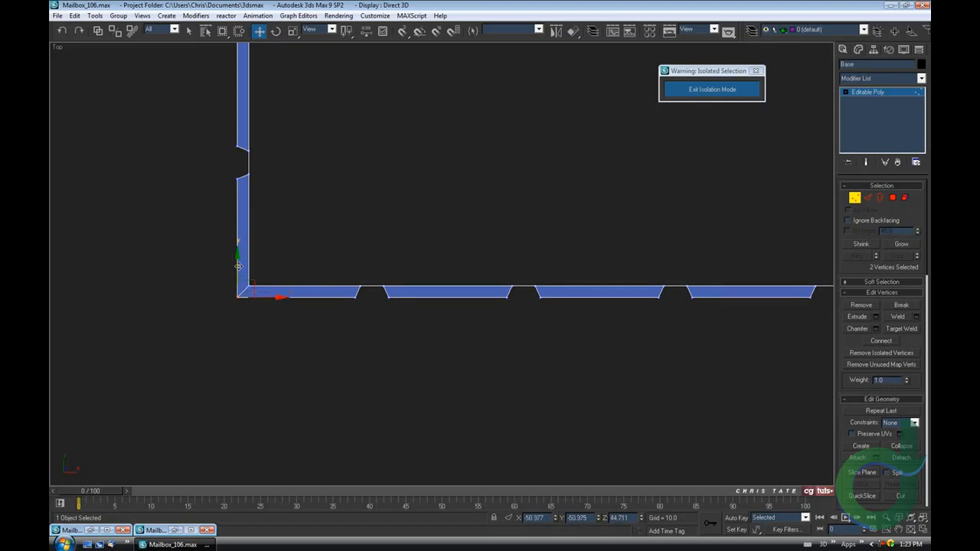
- Maximize the Perspective view and leave vertex editing to show the whole ribbed base
scroll(334, 344, "down", 5)
middle_click_drag(492, 311, 377, 428)
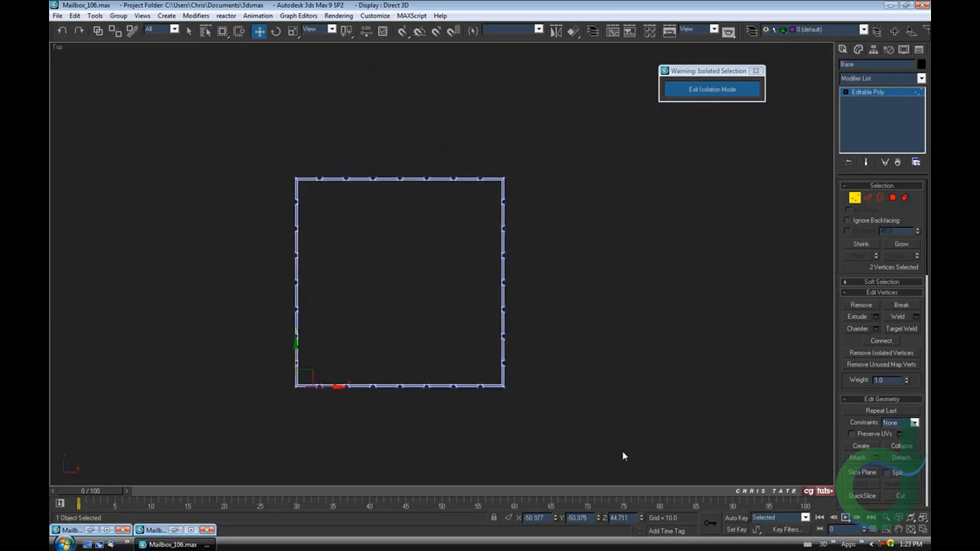
left_click(923, 529)
right_click(620, 359)
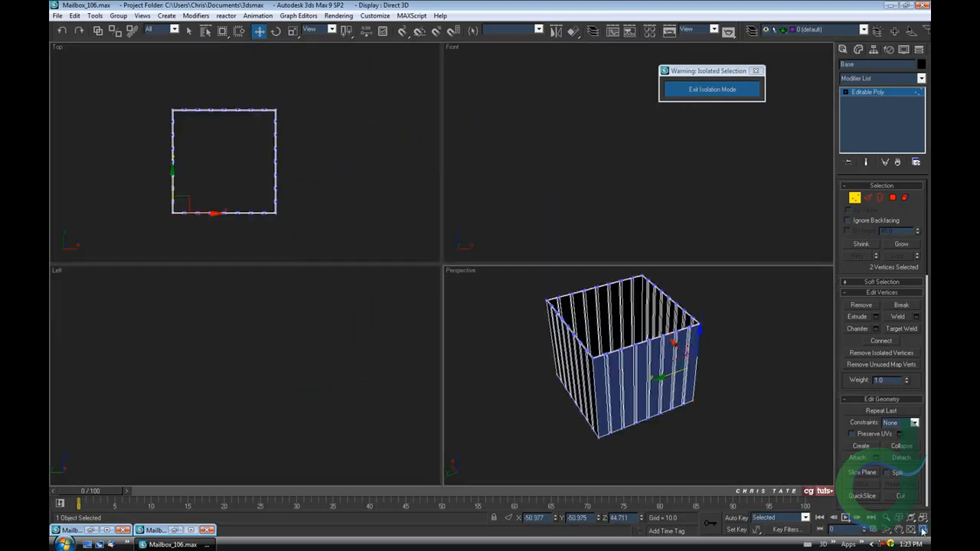
left_click(923, 529)
middle_click_drag(627, 255, 662, 286)
left_click(855, 199)
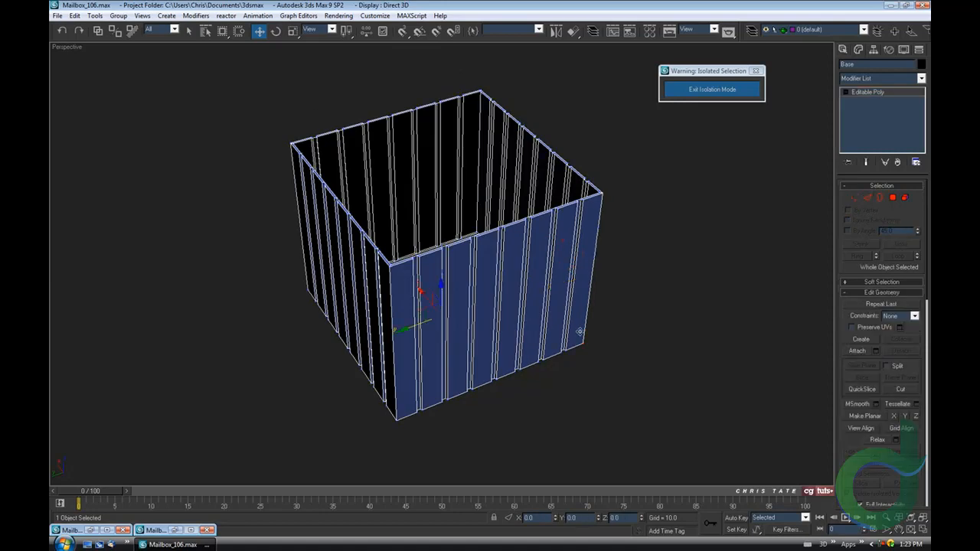
middle_click_drag(577, 332, 516, 289, "alt")
key("F4")
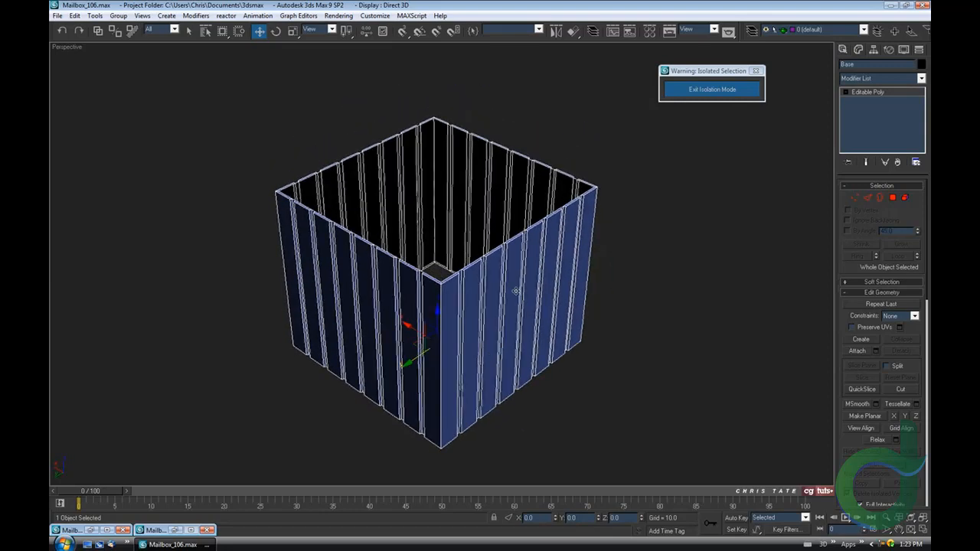
- Save the scene as the incremented copy Mailbox_107
left_click(57, 15)
left_click(67, 89)
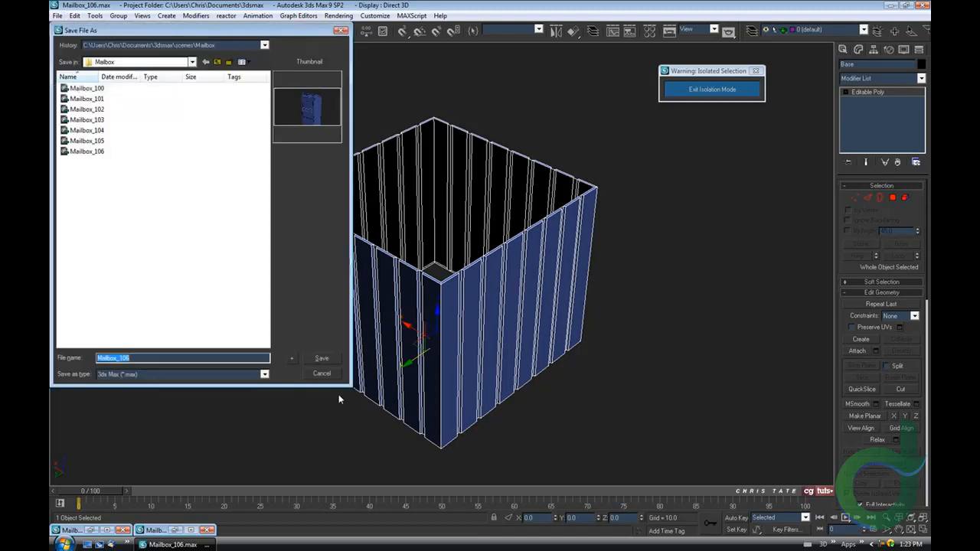
left_click(291, 359)
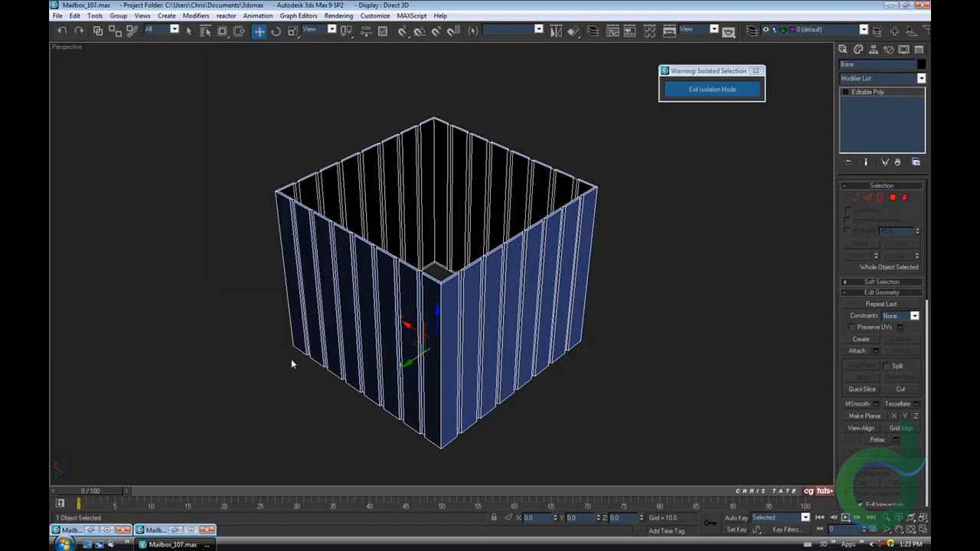
- Select the open borders at the top and bottom of the base and cap them
mouse_move(467, 348)
middle_mouse_down("alt")
mouse_move(474, 368)
mouse_move(396, 367)
mouse_move(460, 354)
mouse_move(466, 342)
middle_mouse_up("alt")
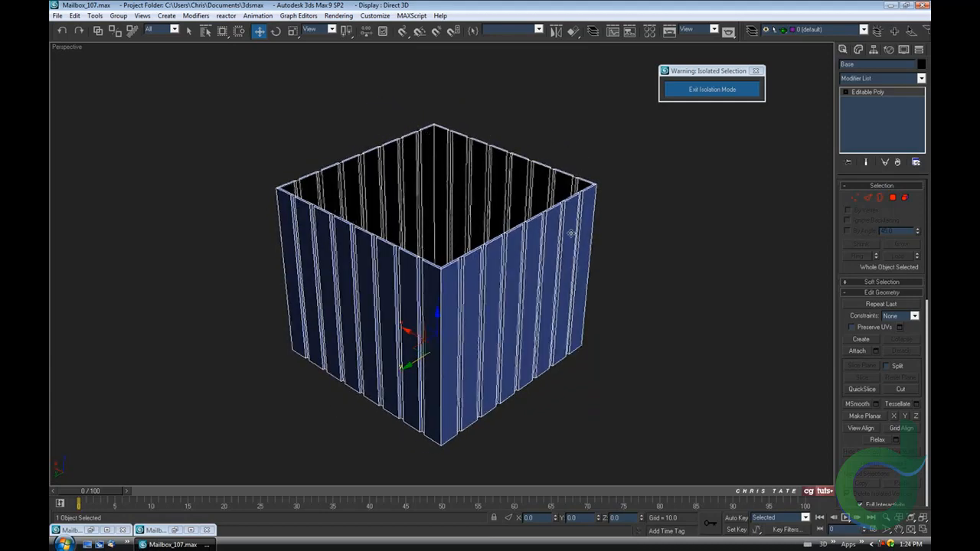
left_click(879, 198)
key("ctrl+a")
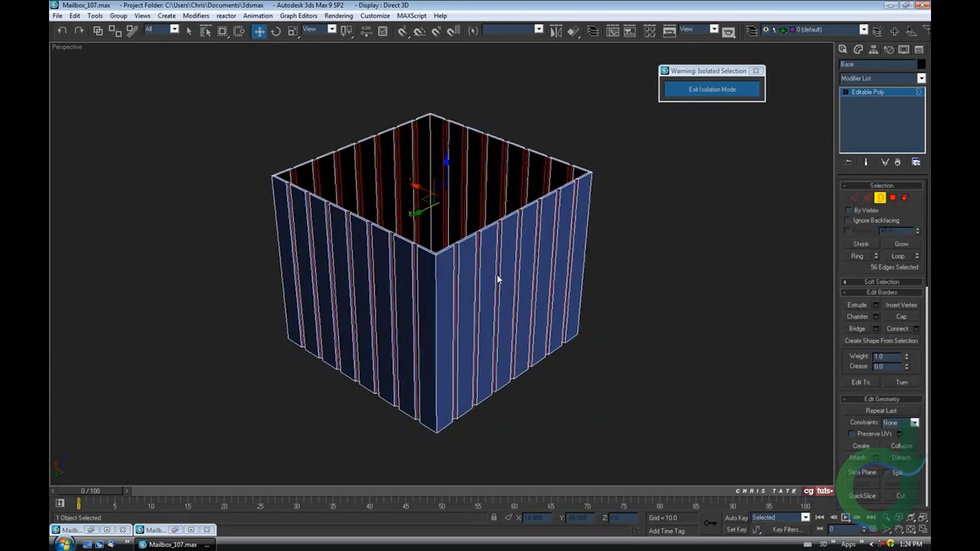
scroll(498, 277, "up", 3)
left_click(477, 221)
middle_click_drag(482, 332, 516, 316, "alt")
left_click(503, 318)
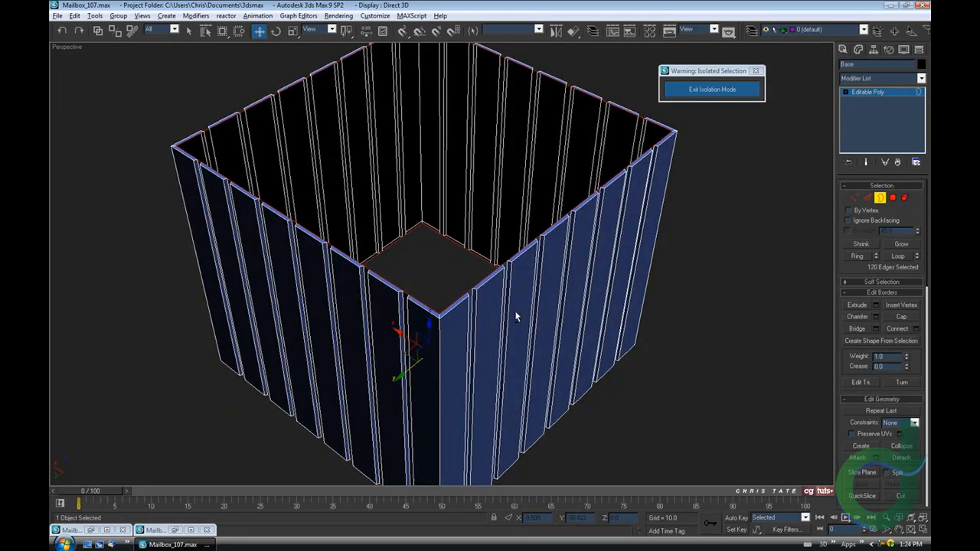
left_click(901, 316)
middle_click_drag(604, 310, 578, 324, "alt")
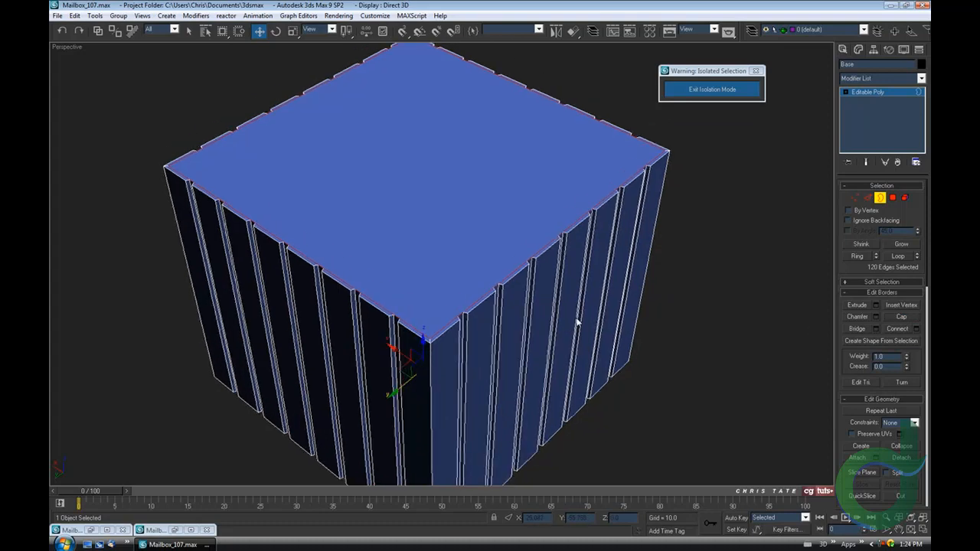
middle_click_drag(580, 396, 577, 383, "alt")
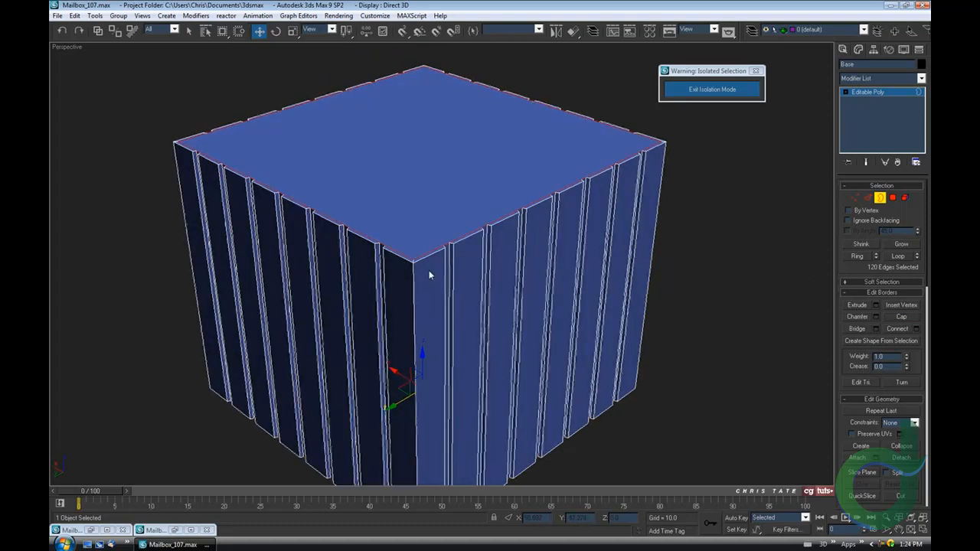
- Switch to edge editing and select all edges of the capped base
middle_click_drag(481, 301, 513, 270)
scroll(499, 283, "up", 2)
scroll(499, 283, "down", 4)
left_click(867, 197)
middle_click_drag(681, 305, 678, 320)
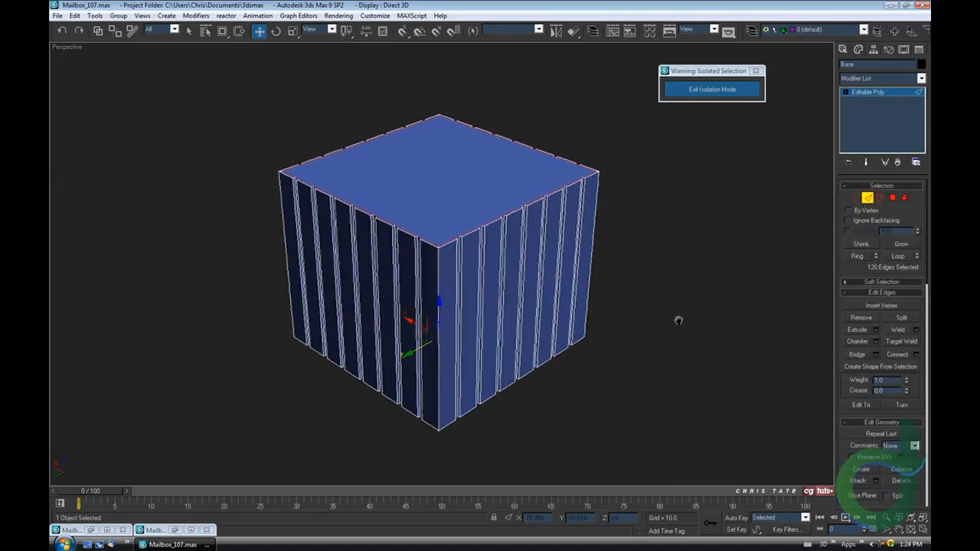
mouse_move(472, 293)
middle_mouse_down("alt")
mouse_move(475, 303)
mouse_move(470, 291)
middle_mouse_up("alt")
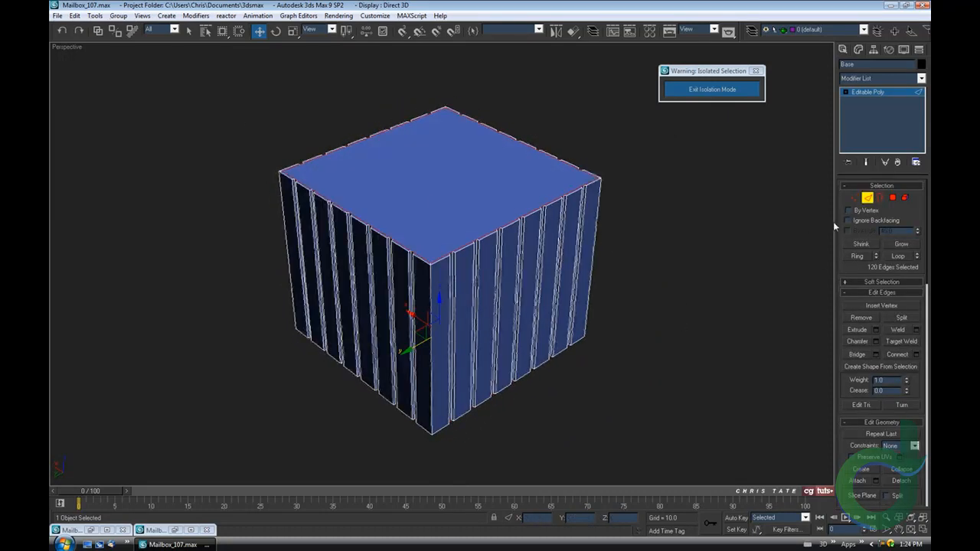
left_click_drag(224, 72, 705, 463)
middle_click_drag(565, 349, 573, 351, "alt")
scroll(480, 282, "up", 5)
mouse_move(481, 286)
middle_mouse_down("alt")
mouse_move(487, 335)
mouse_move(506, 301)
mouse_move(463, 284)
middle_mouse_up("alt")
left_click(189, 31)
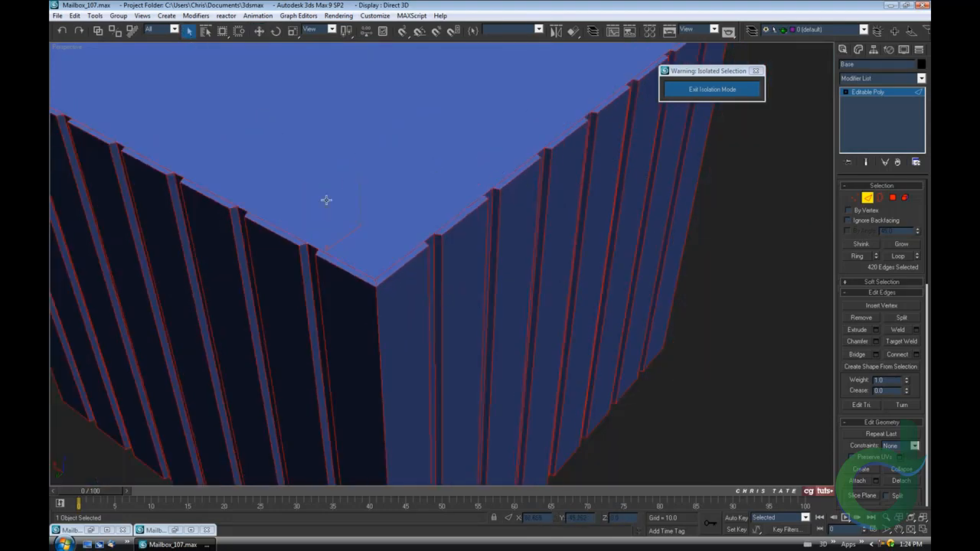
- Chamfer all selected edges of the base by 0.2
middle_click_drag(483, 313, 504, 289, "alt")
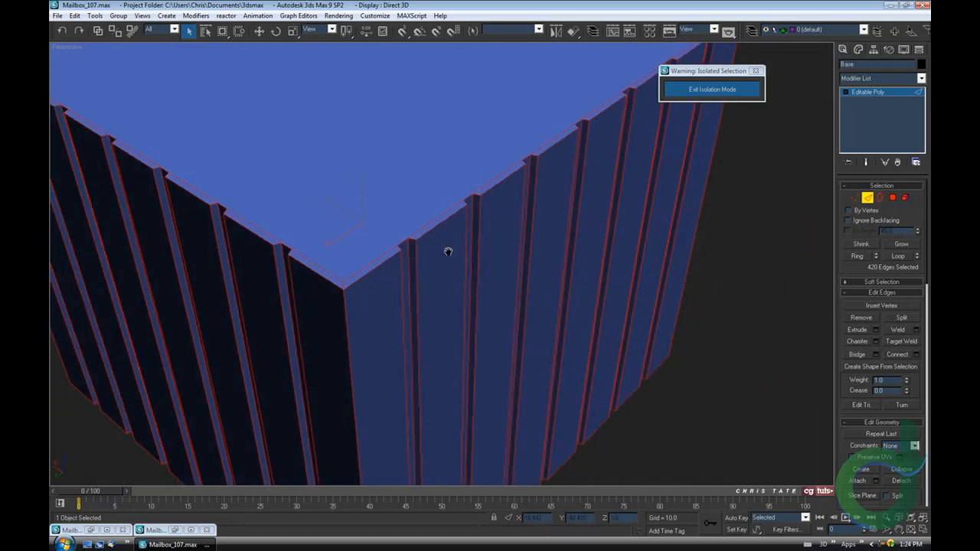
scroll(426, 265, "up", 3)
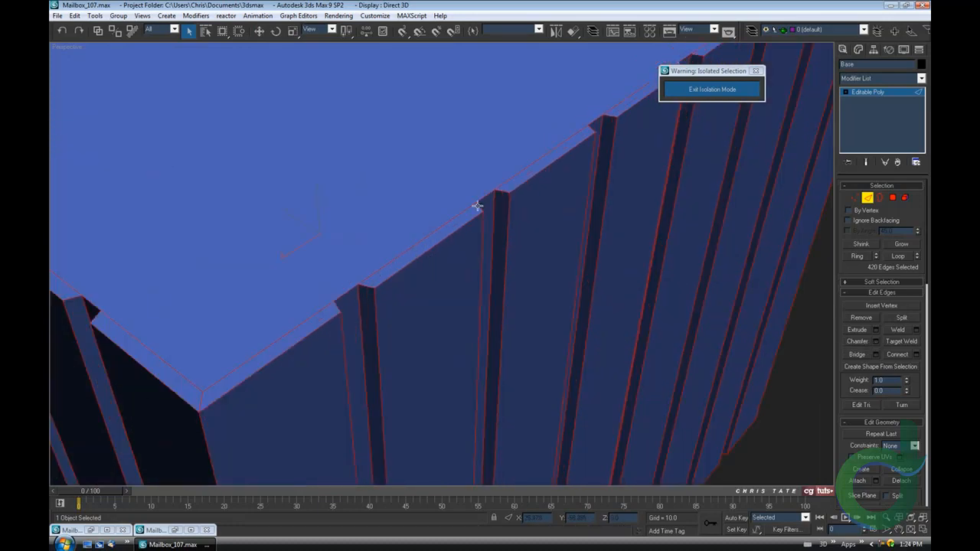
middle_click_drag(565, 286, 601, 279)
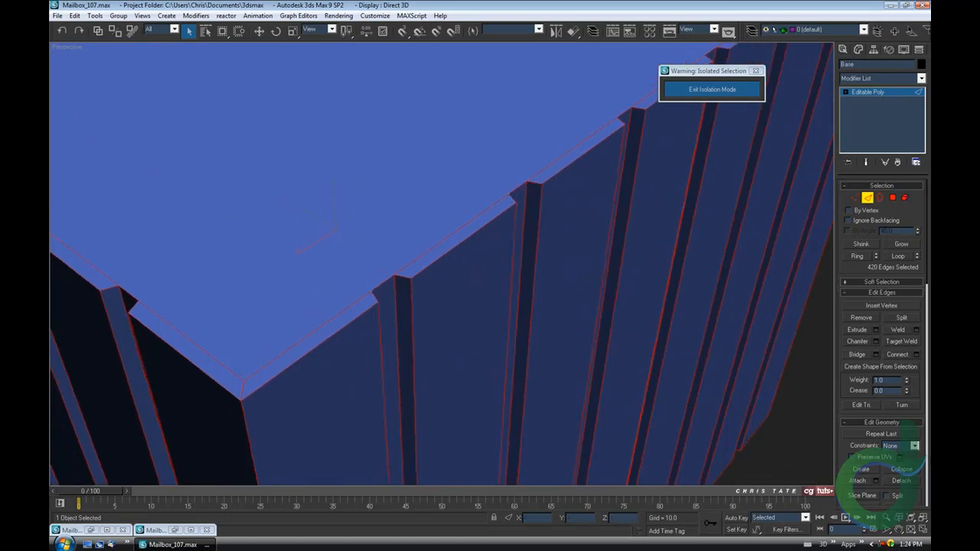
left_click(875, 341)
left_click_drag(699, 98, 698, 143)
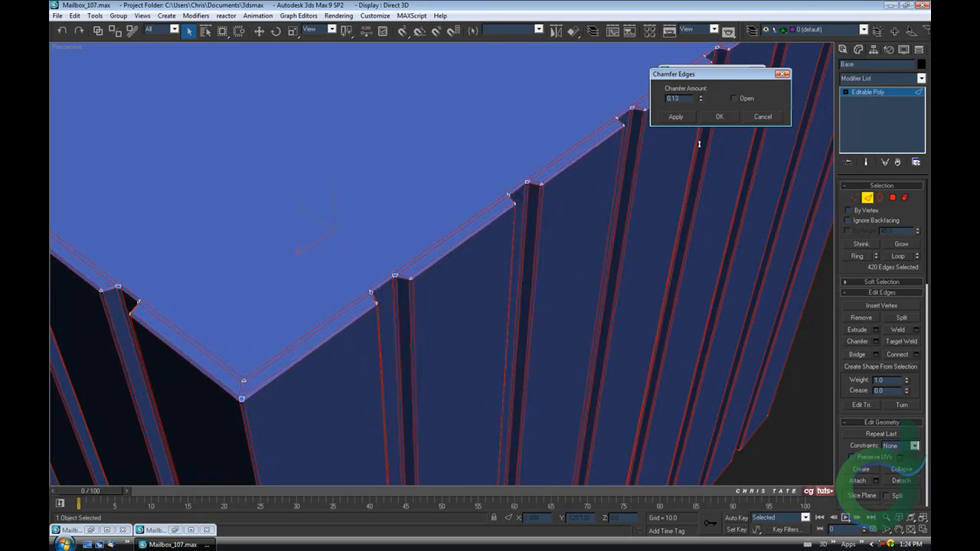
middle_click_drag(594, 237, 483, 287, "alt")
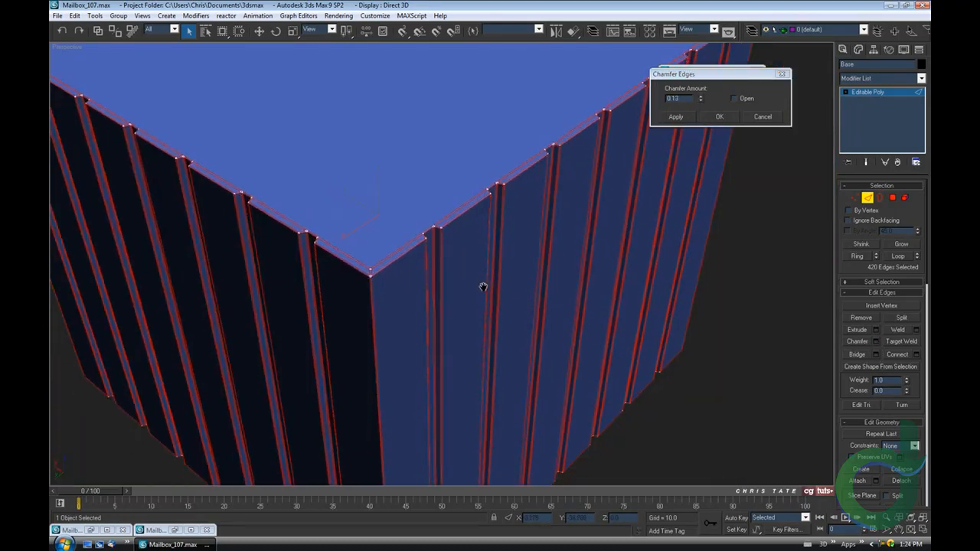
left_click(702, 99)
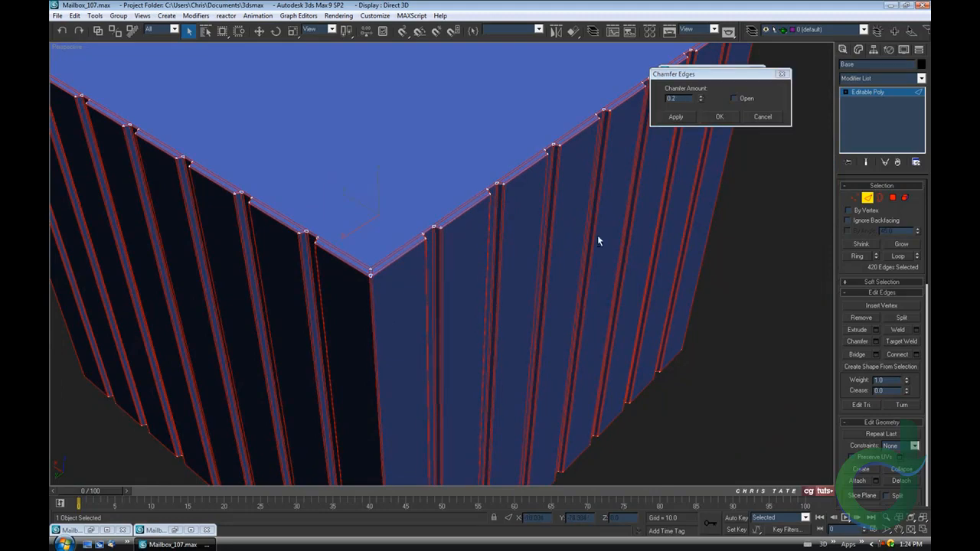
middle_click_drag(597, 235, 561, 245, "alt")
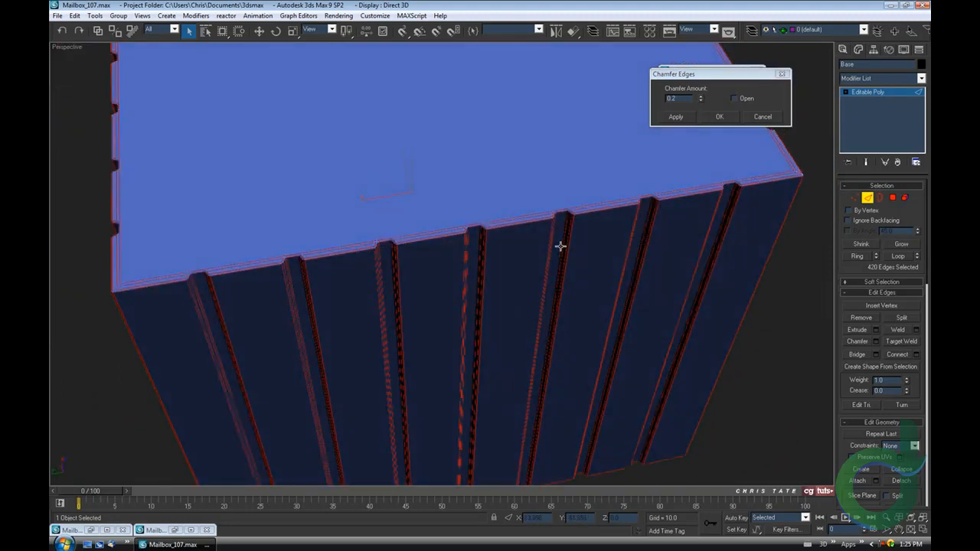
middle_click_drag(528, 273, 548, 271, "alt")
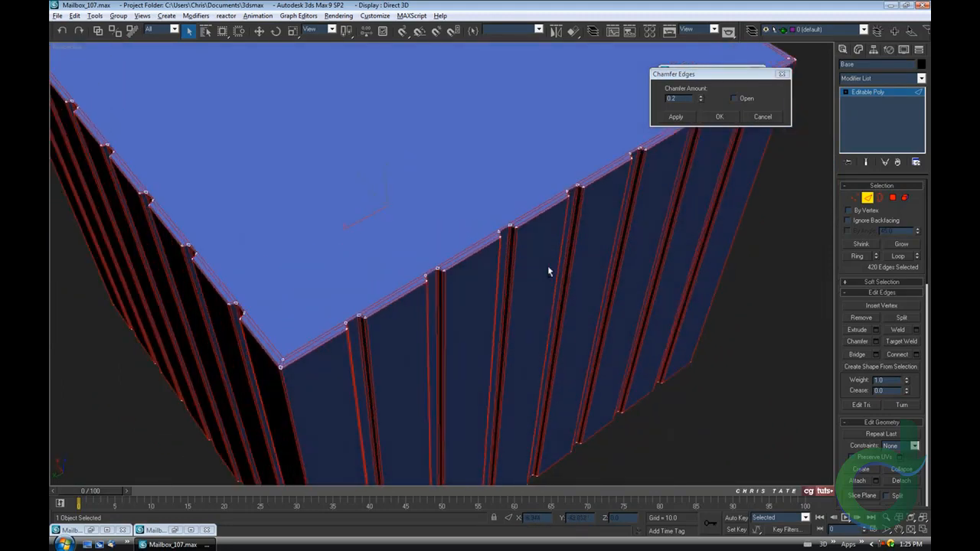
left_click(716, 116)
- Leave edge editing and examine the chamfered base shaded without its wireframe edges
middle_click_drag(681, 155, 584, 228, "alt")
scroll(578, 238, "down", 5)
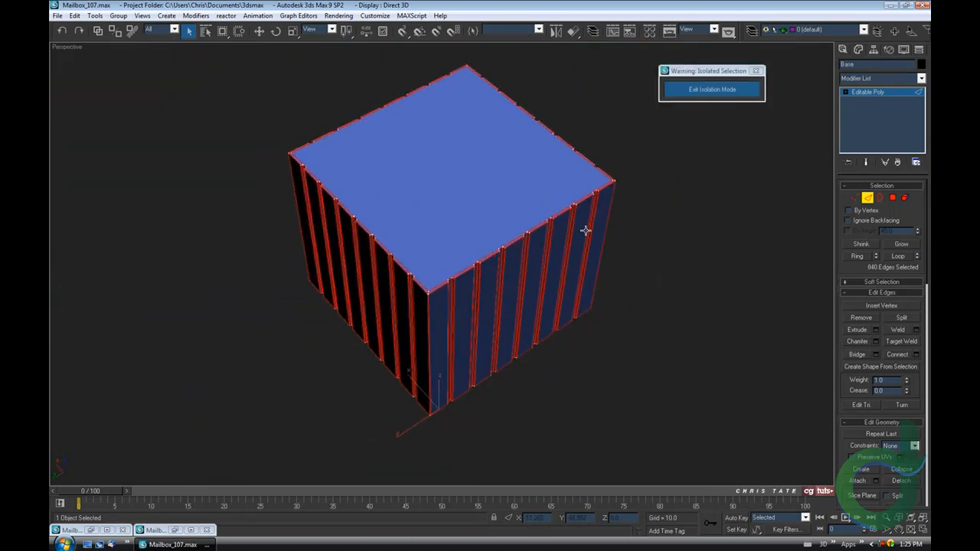
left_click(868, 199)
middle_click_drag(691, 240, 591, 200, "alt")
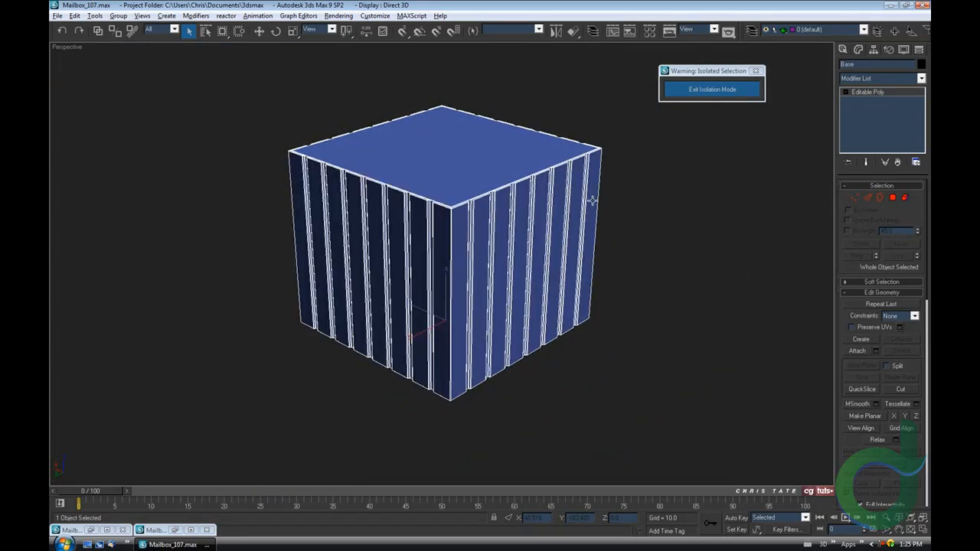
left_click(634, 211)
key("F4")
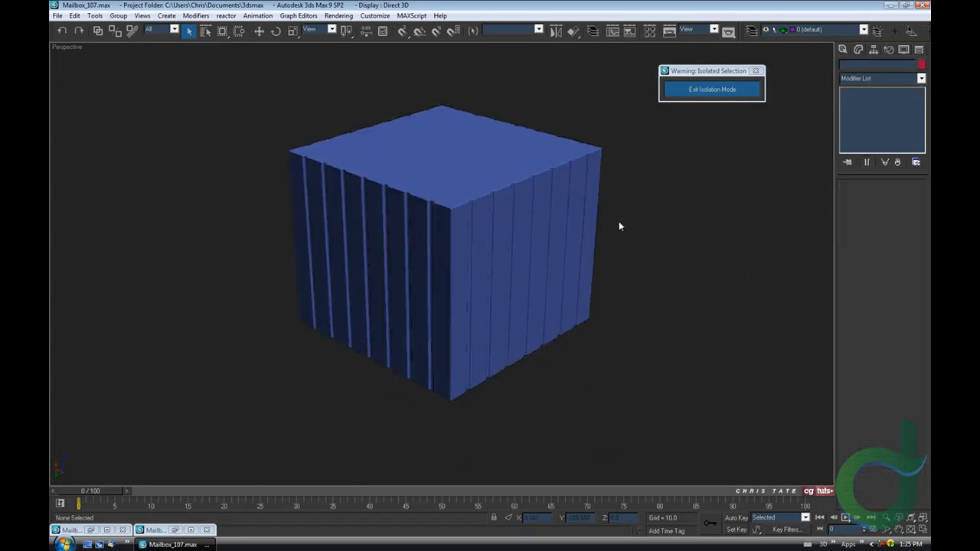
middle_click_drag(500, 234, 518, 256, "alt")
left_click(518, 256)
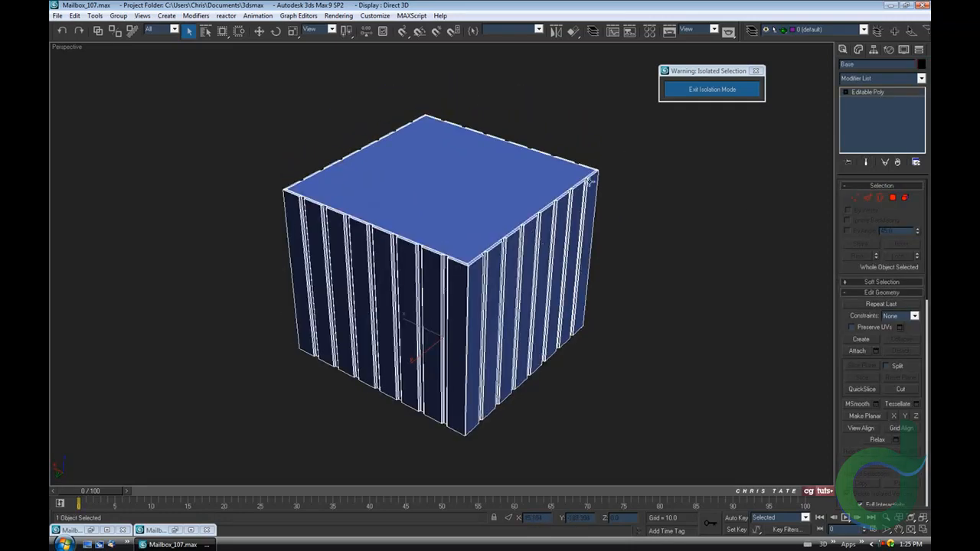
- Exit isolation mode and check how the ribbed base meets the mailbox body
middle_click_drag(589, 183, 591, 191)
left_click(692, 92)
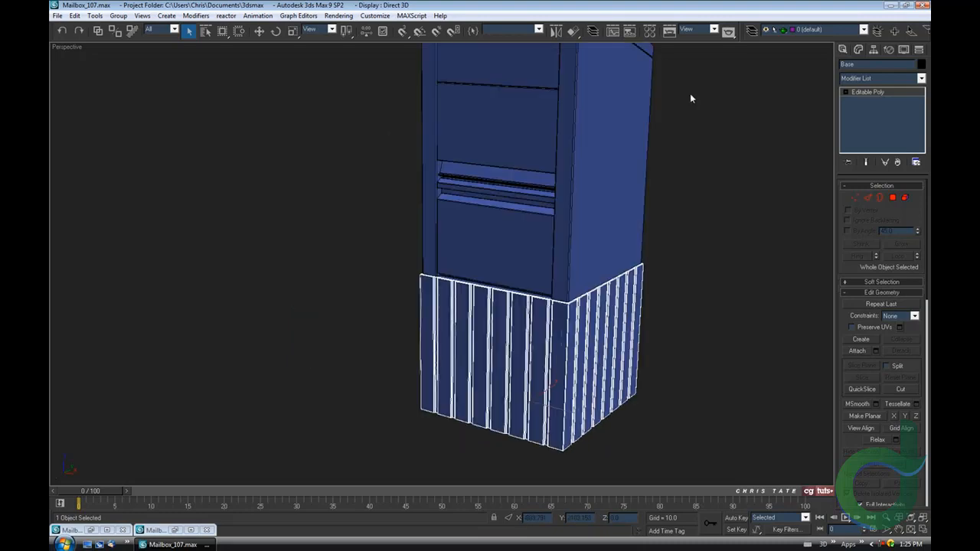
middle_click_drag(620, 325, 574, 220, "alt")
scroll(505, 268, "up", 5)
scroll(522, 279, "down", 5)
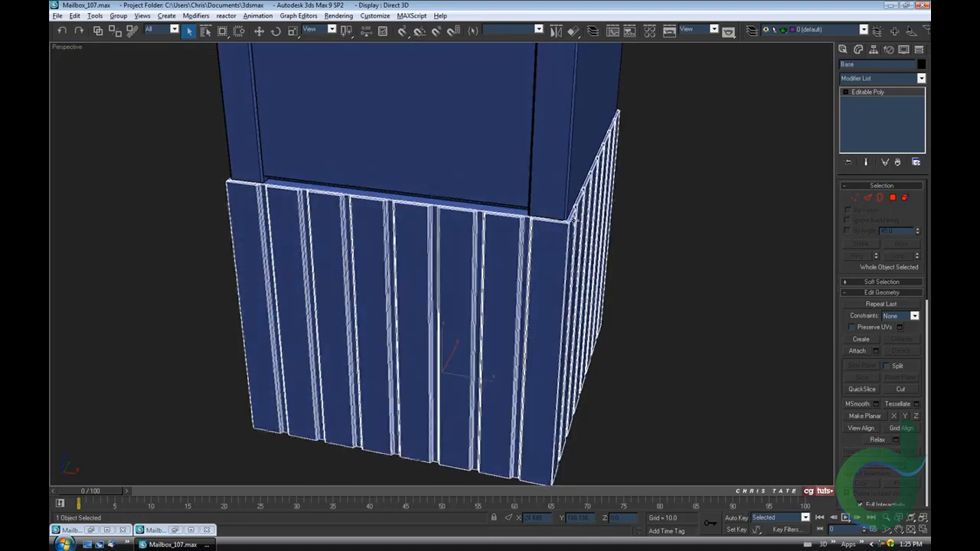
- Scale the ribbed base uniformly to about 98.1% in a wireframe top view so its outline matches the mailbox body
left_click(923, 531)
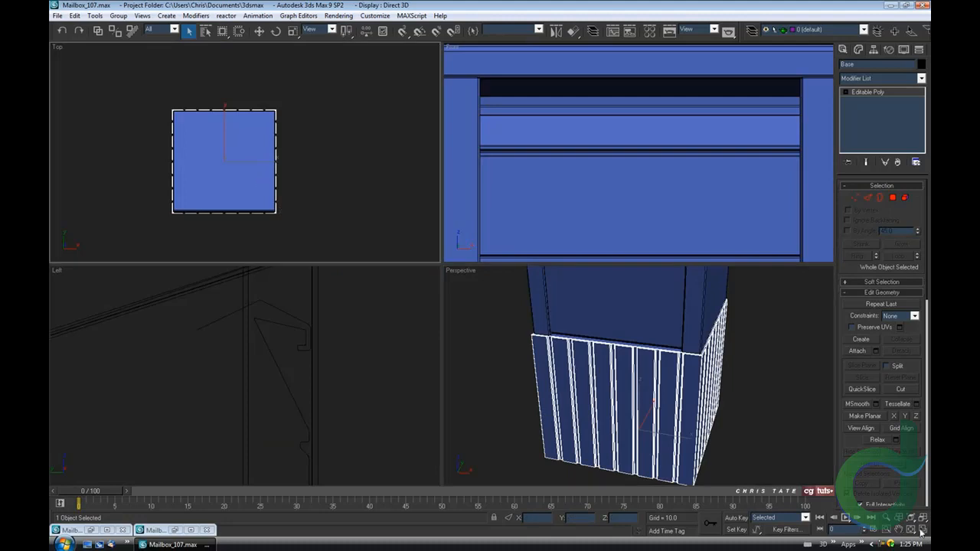
left_click(921, 530)
mouse_move(450, 241)
middle_mouse_down()
mouse_move(455, 228)
mouse_move(482, 232)
middle_mouse_up()
scroll(465, 226, "up", 2)
key("F3")
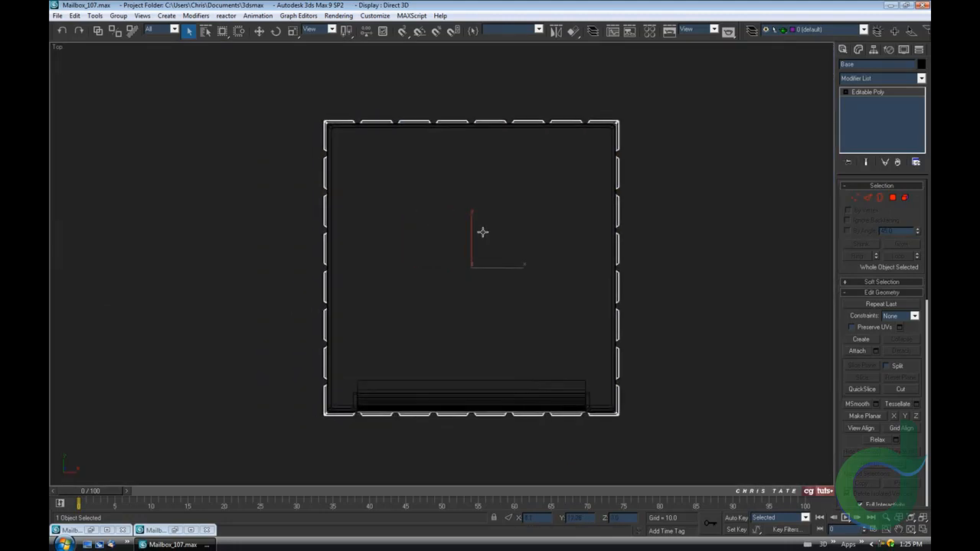
left_click(292, 32)
middle_click_drag(355, 223, 348, 252)
scroll(348, 252, "up", 2)
middle_click_drag(322, 222, 332, 237)
middle_click_drag(335, 298, 345, 161)
middle_click_drag(495, 228, 476, 241)
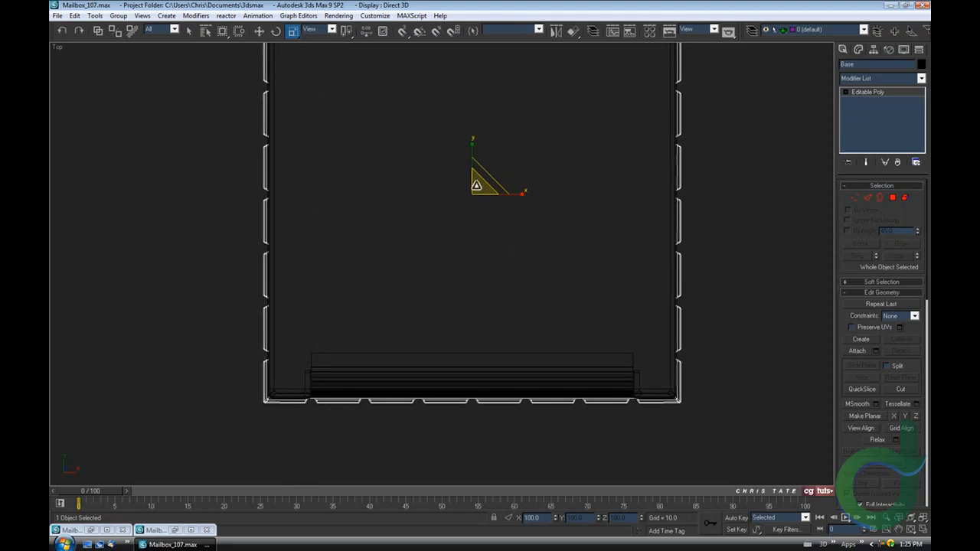
left_click_drag(476, 187, 477, 189)
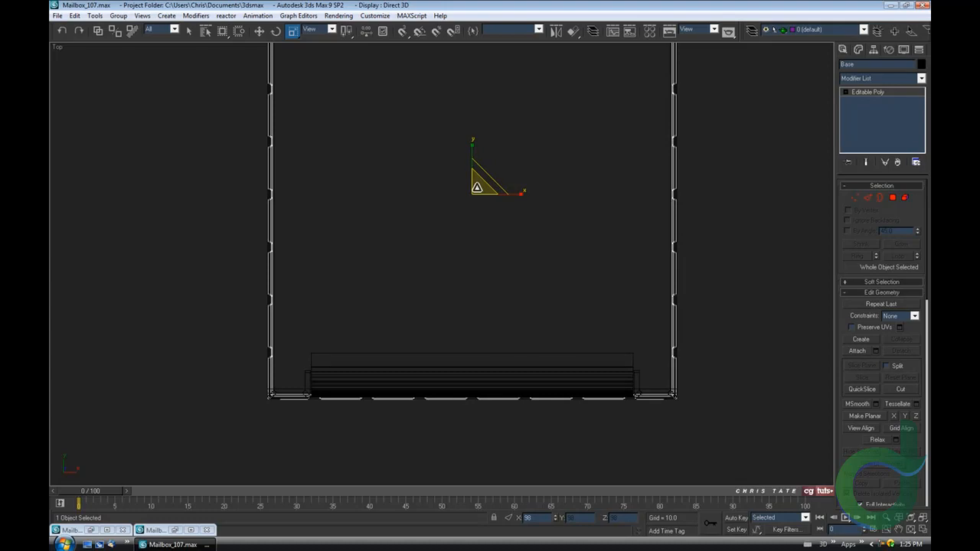
left_click_drag(477, 188, 477, 189)
middle_click_drag(501, 288, 499, 303)
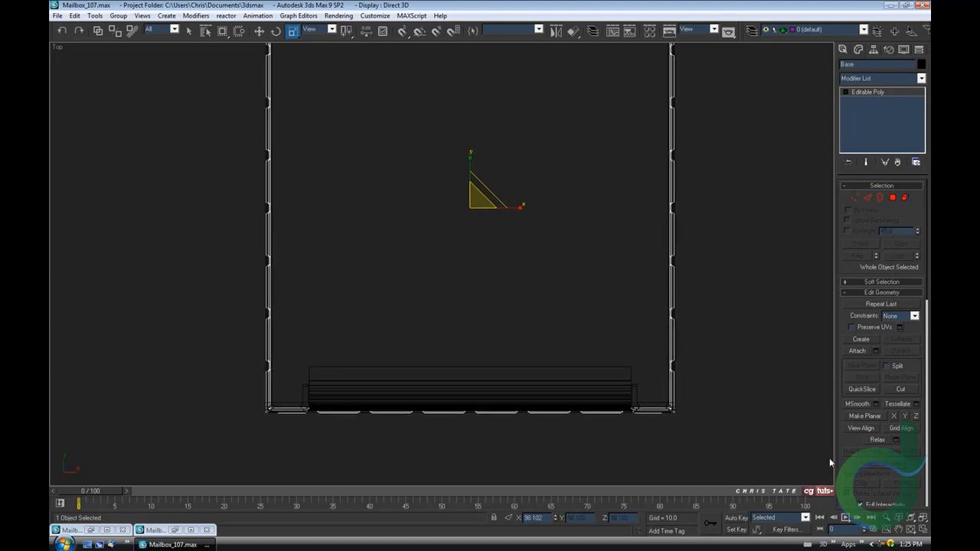
- Raise all vertices along the base's top edge to about Z 89.28, toward the underside of the mailbox body
left_click(922, 529)
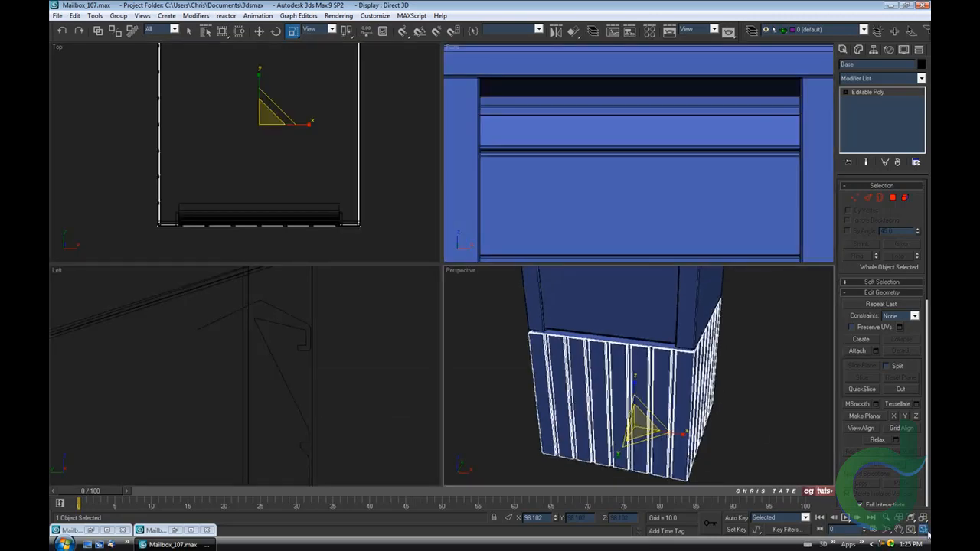
left_click(922, 529)
middle_click_drag(598, 254, 532, 228, "alt")
scroll(477, 219, "up", 3)
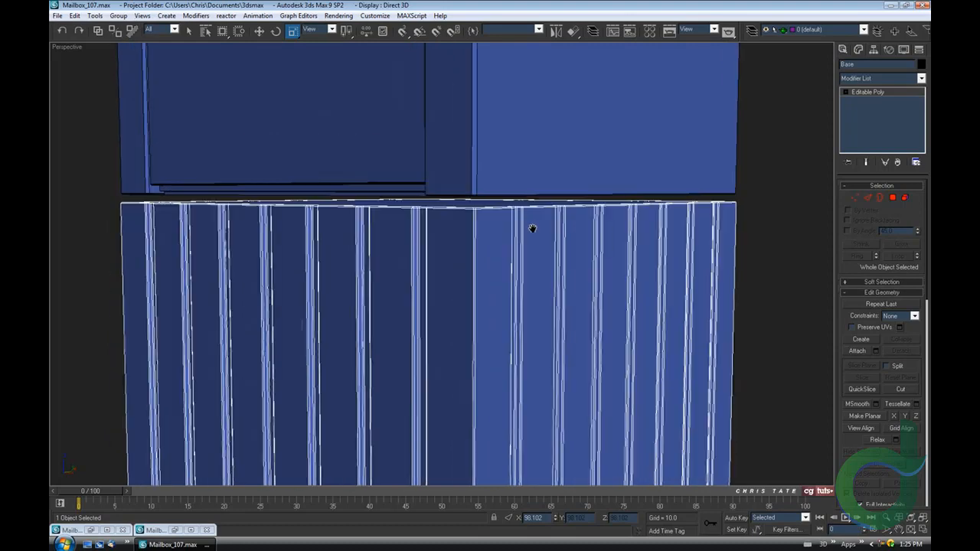
left_click(856, 200)
left_click_drag(83, 150, 800, 281)
middle_click_drag(534, 236, 536, 252, "alt")
left_click(259, 31)
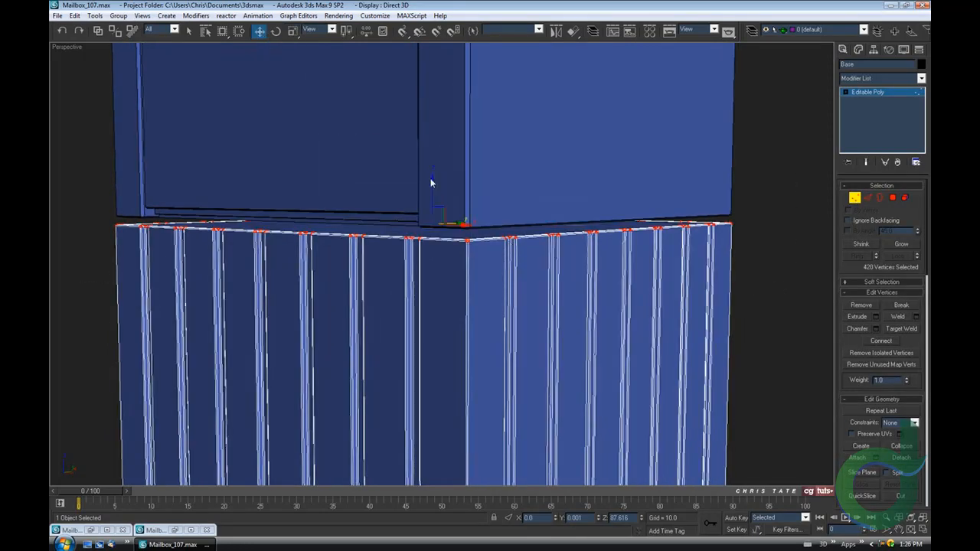
scroll(428, 181, "up", 3)
left_click_drag(425, 177, 426, 164)
- Fine-tune the height of the base's top vertices to about Z 89.375 to narrow the remaining gap
scroll(517, 256, "up", 3)
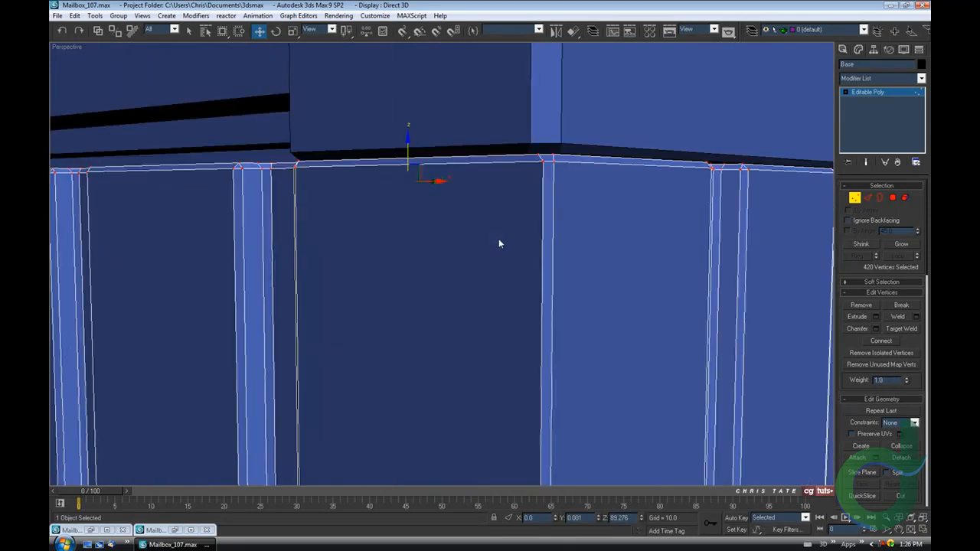
middle_click_drag(510, 212, 508, 226)
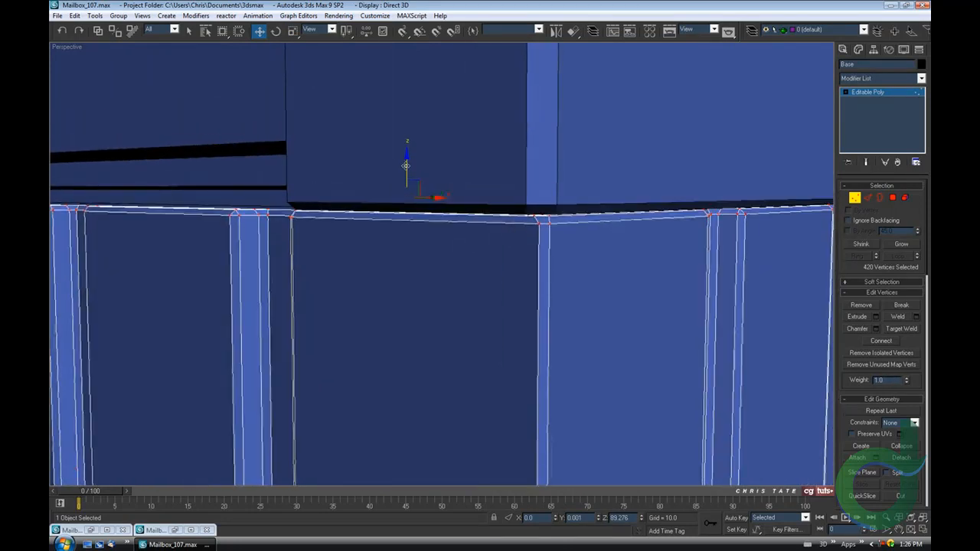
left_click_drag(406, 164, 406, 165)
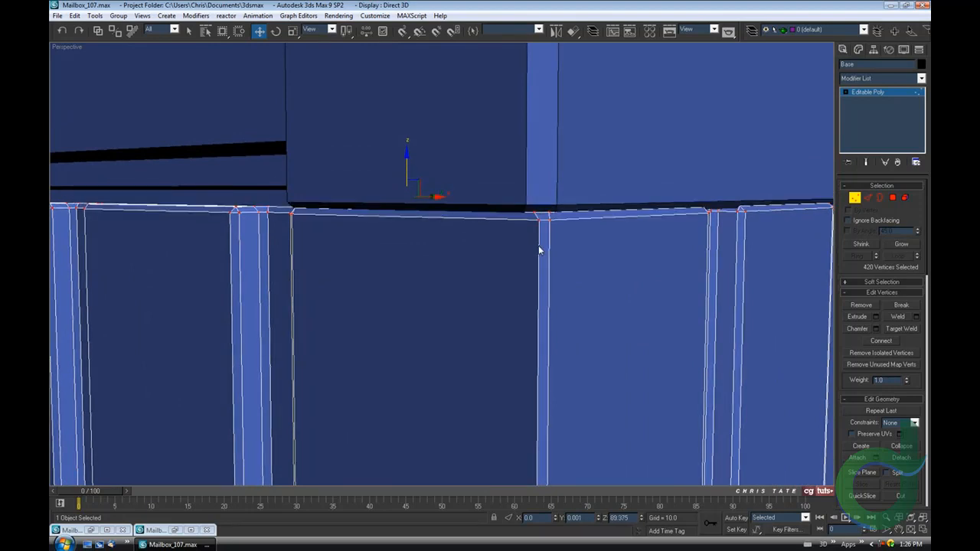
- Leave vertex editing, deselect the base and examine its fit against the whole mailbox from several angles
scroll(539, 249, "down", 6)
scroll(525, 278, "down", 3)
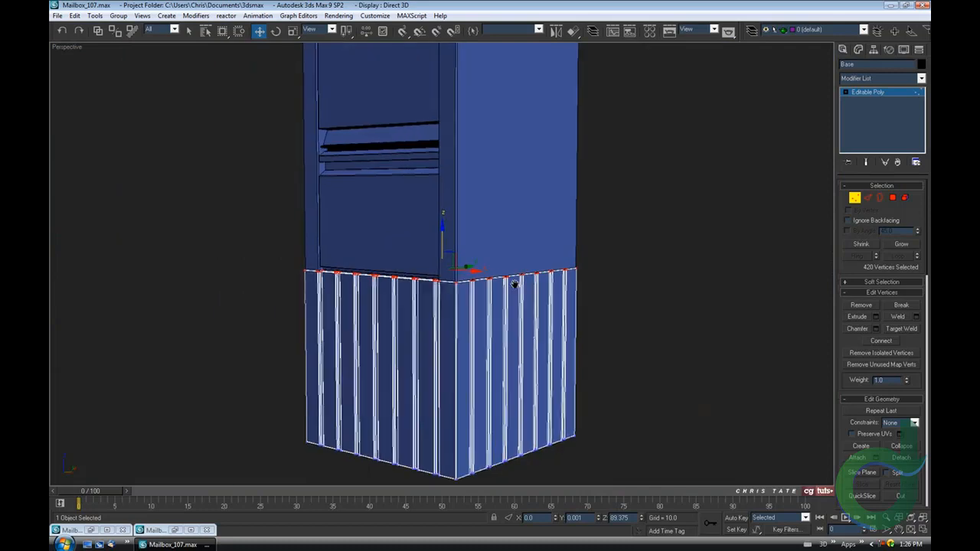
middle_click_drag(514, 284, 516, 293)
left_click(854, 198)
middle_click_drag(655, 324, 568, 324, "alt")
left_click(657, 297)
scroll(431, 283, "up", 5)
middle_click_drag(491, 287, 429, 280, "alt")
scroll(431, 275, "down", 5)
scroll(459, 212, "down", 5)
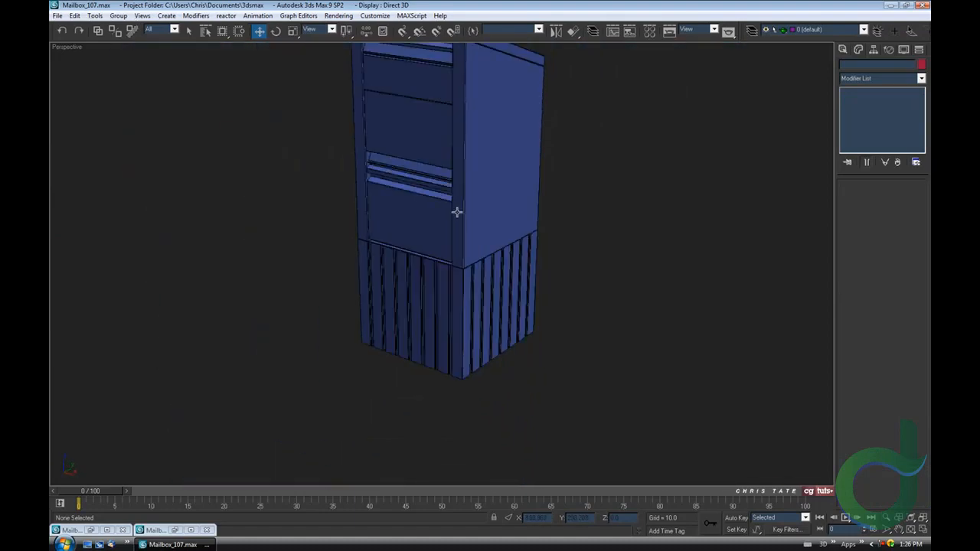
middle_click_drag(454, 210, 570, 304, "alt")
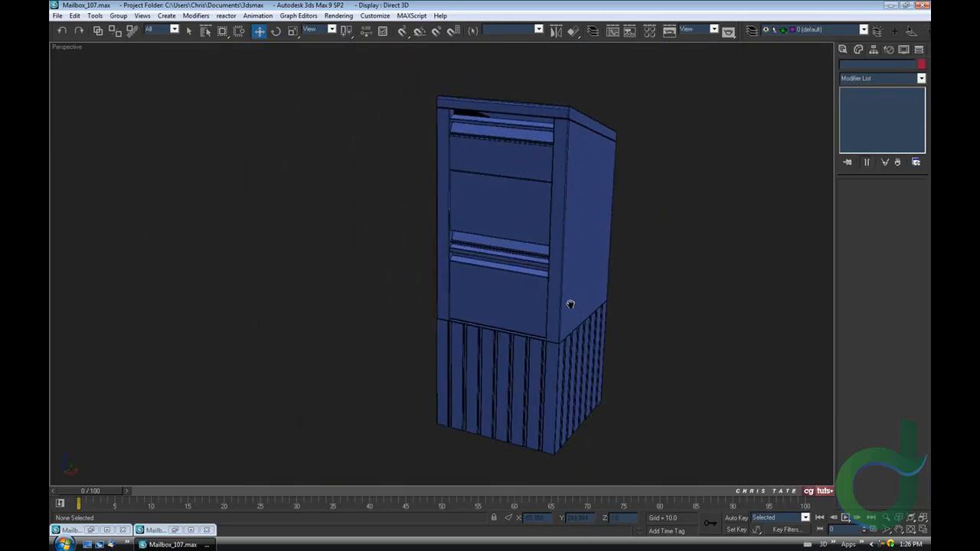
- Compare the finished base with the Mailbox_1.jpg and Mailbox_2.jpg reference photos, then minimize both images
left_click(91, 530)
middle_click_drag(476, 260, 495, 268)
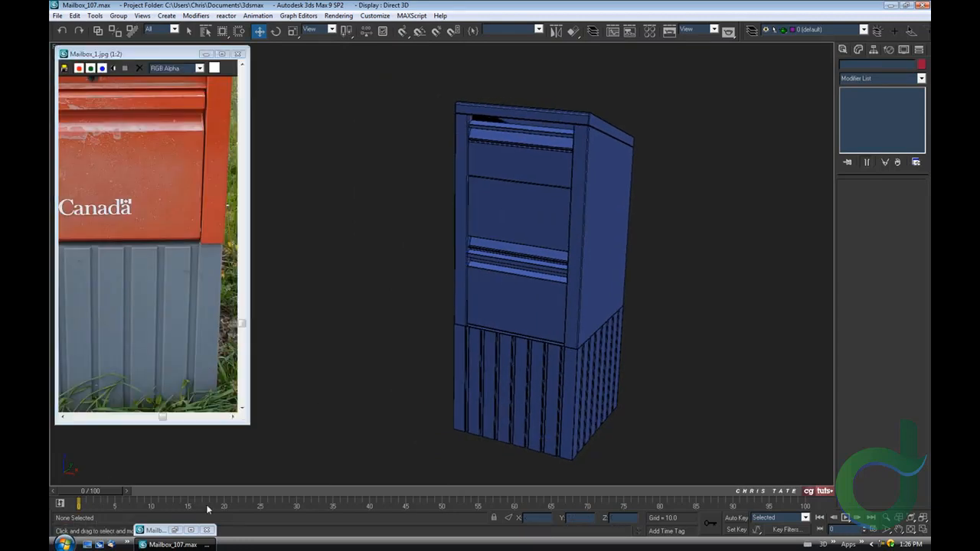
left_click(172, 530)
scroll(180, 202, "down", 1)
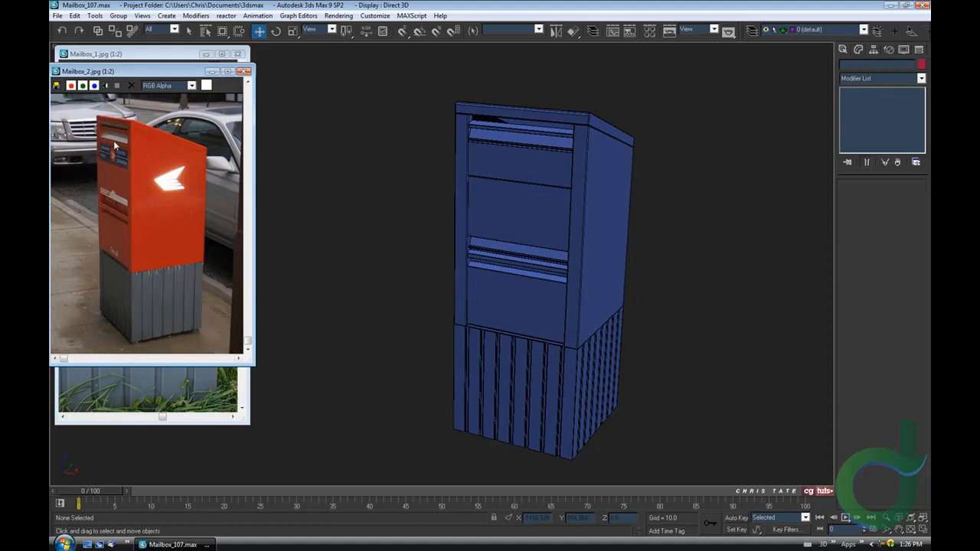
left_click(211, 71)
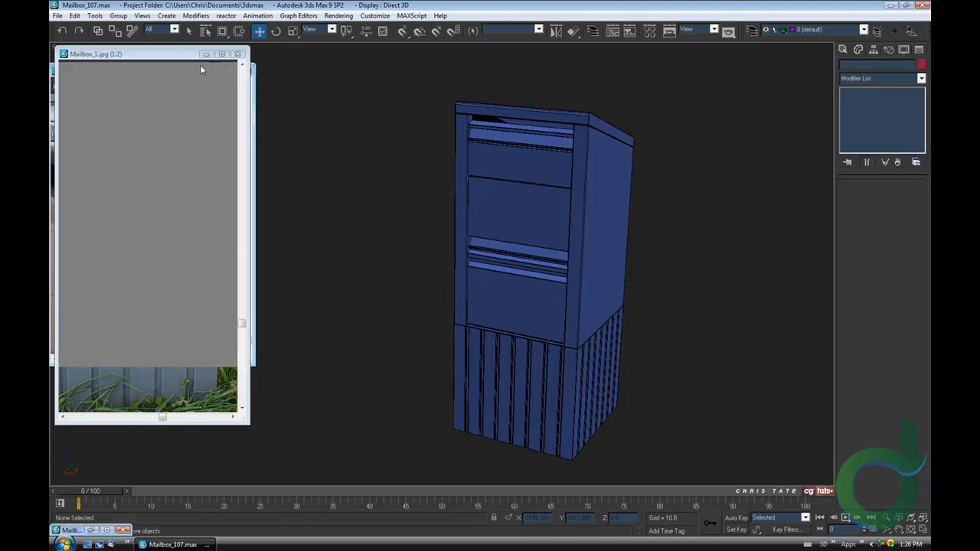
left_click(205, 53)
middle_click_drag(449, 322, 490, 352, "alt")
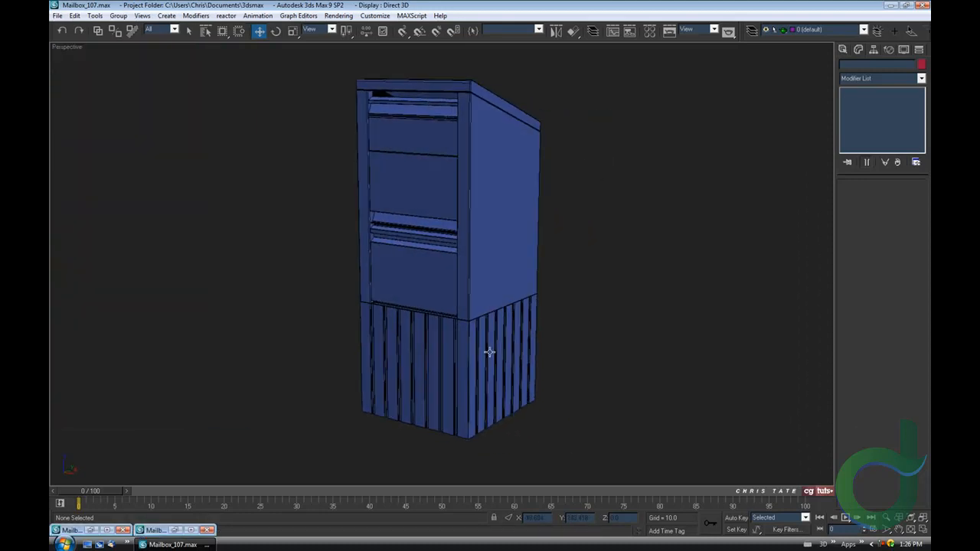
- Save the scene as the next incremental file, Mailbox_108
left_click(56, 15)
left_click(73, 89)
left_click(292, 358)
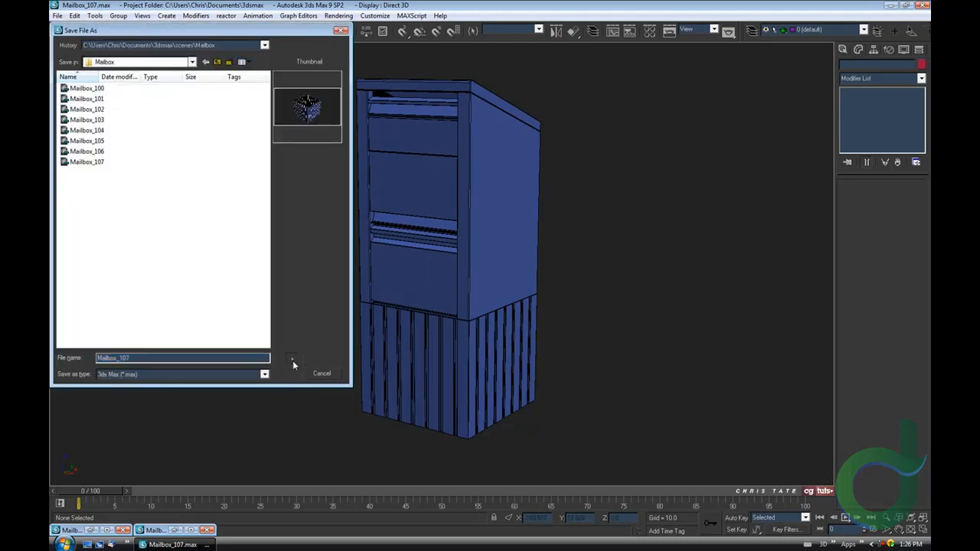
- Examine the slot at the top of the mailbox in both reference photos and minimize them again
left_click(91, 529)
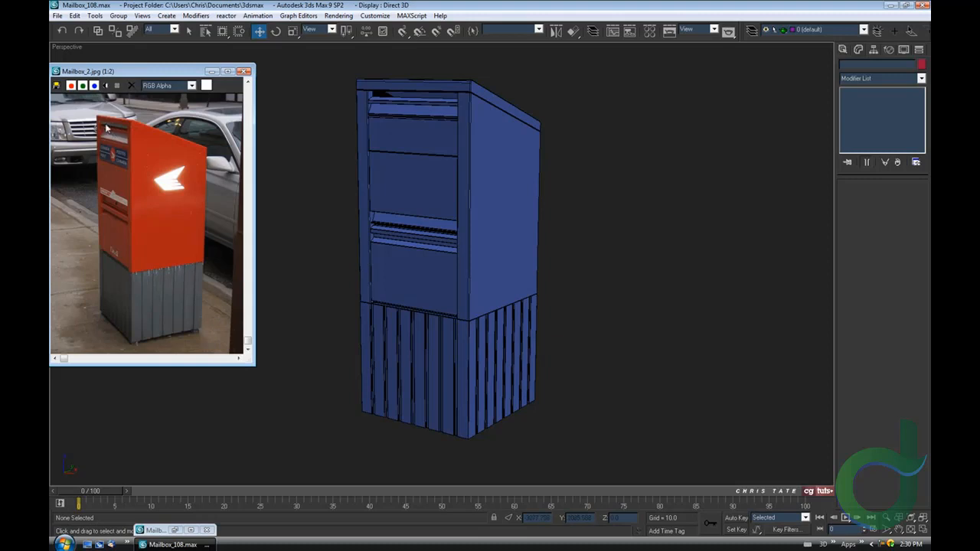
left_click(175, 530)
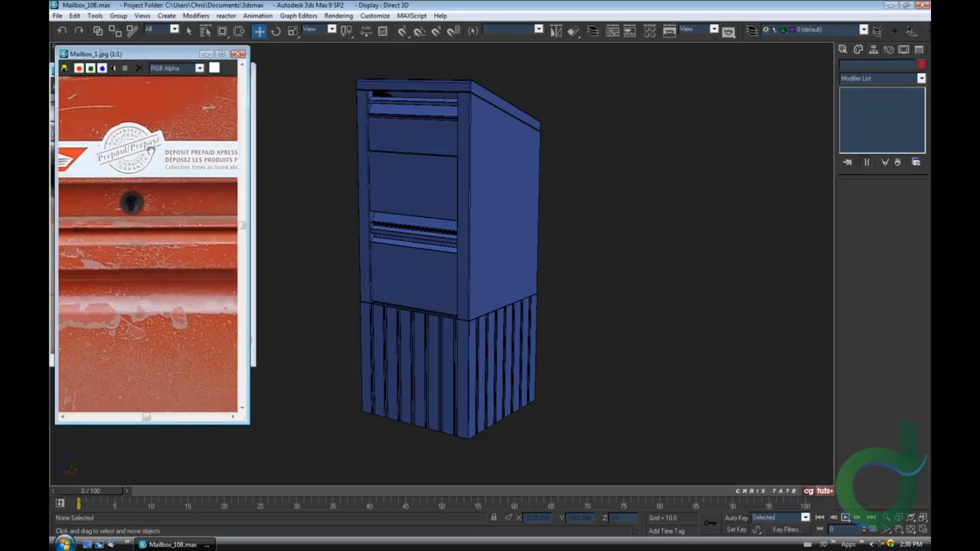
middle_click_drag(151, 150, 160, 221)
scroll(159, 220, "down", 2)
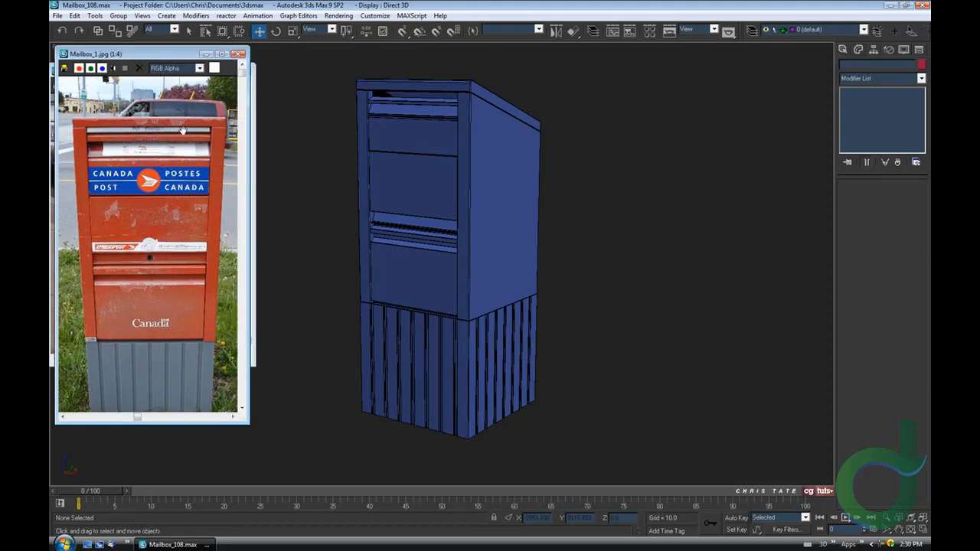
left_click(206, 54)
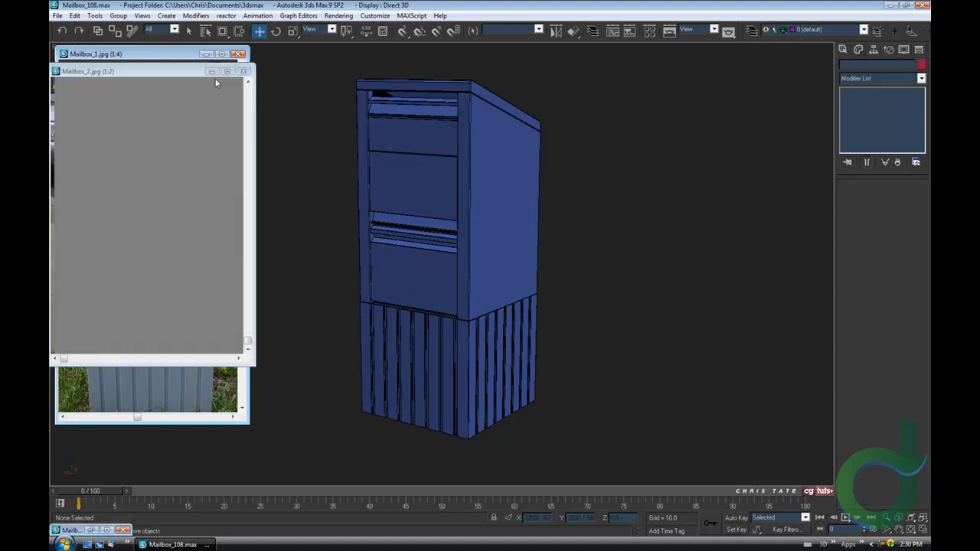
left_click(205, 53)
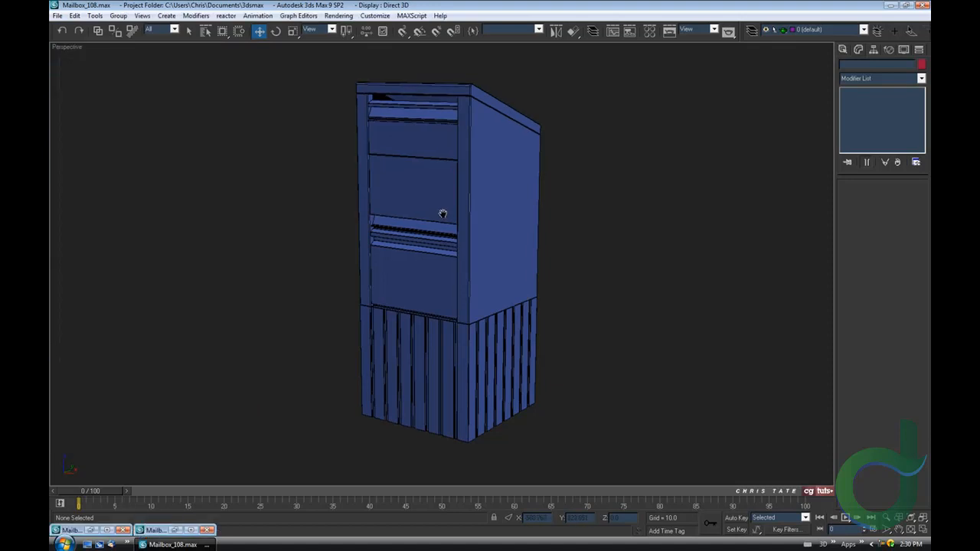
- Draw a box over the dark slot opening in the front view, about 3.9 long, 78.3 wide and 3.1 high
left_click(924, 529)
key("alt+w")
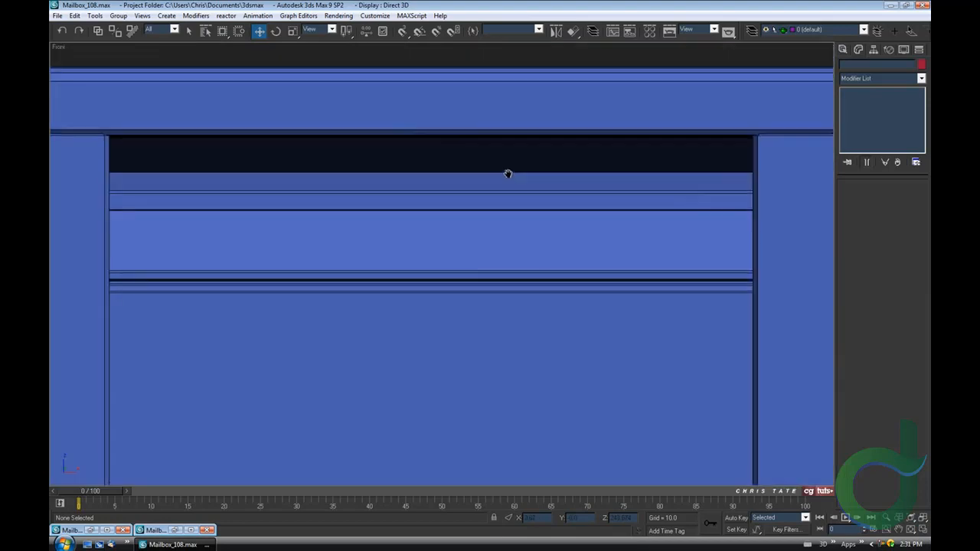
scroll(531, 247, "down", 3)
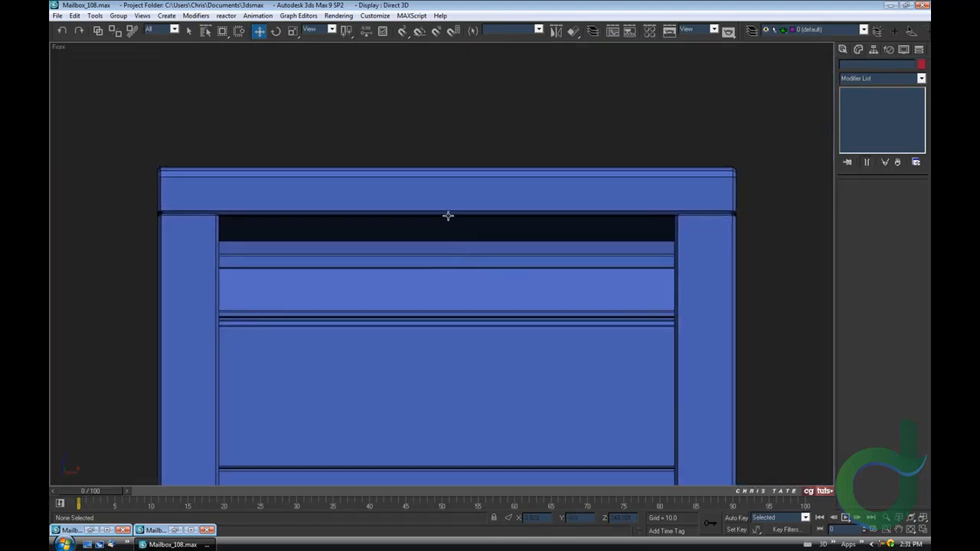
scroll(464, 215, "up", 3)
left_click(842, 51)
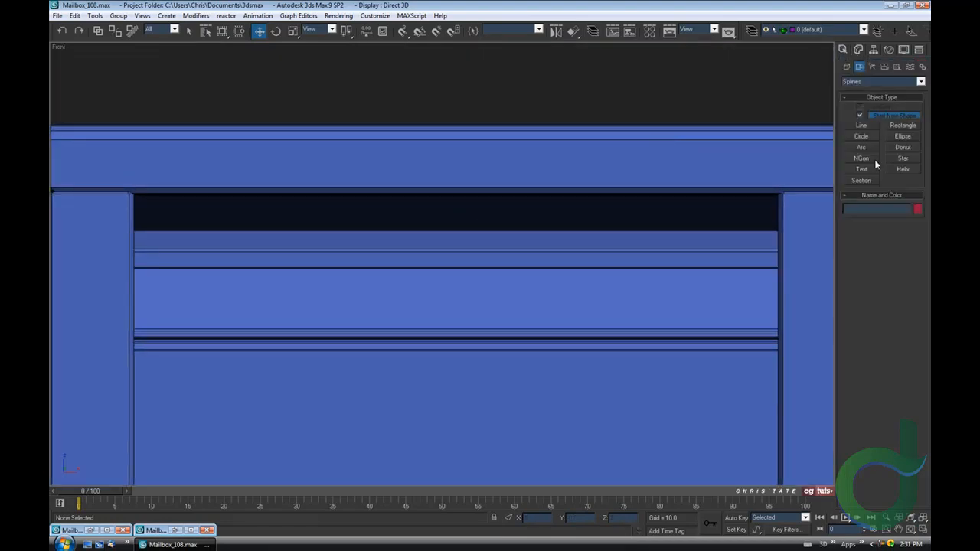
left_click(846, 67)
left_click(861, 117)
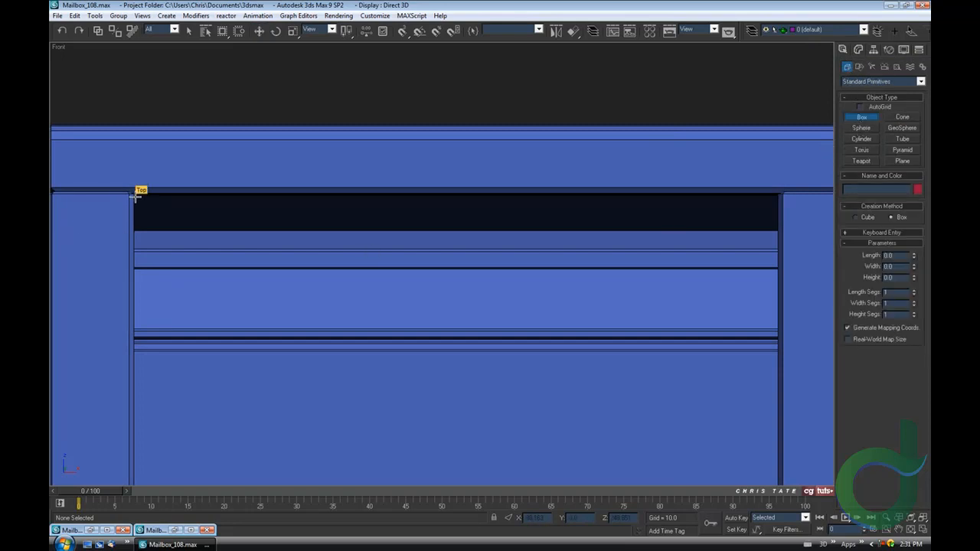
left_click_drag(135, 196, 776, 228)
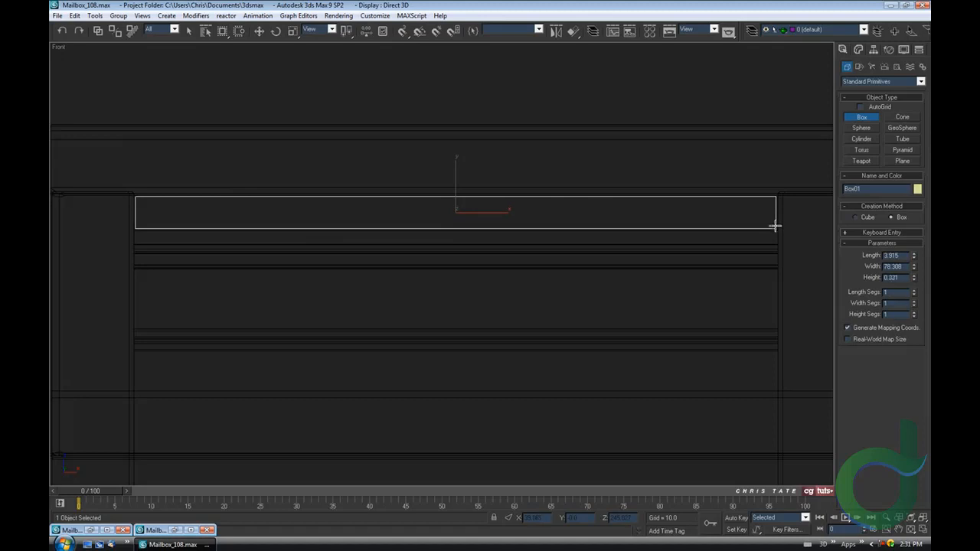
left_click(705, 271)
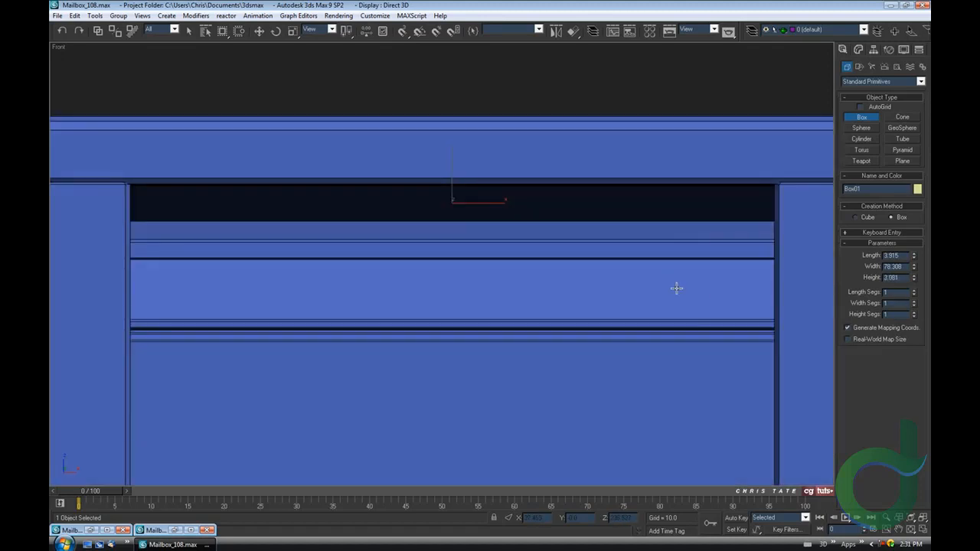
middle_click_drag(749, 331, 748, 334)
- Move the new box forward into the slot opening, just behind the mailbox's front face
left_click(922, 530)
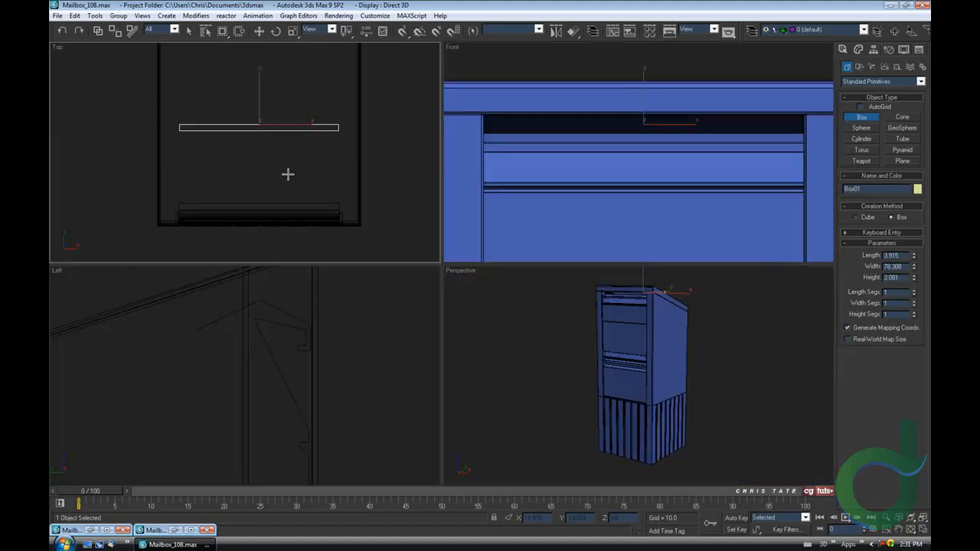
left_click(259, 31)
left_click_drag(258, 90, 256, 183)
middle_click_drag(253, 398, 250, 415)
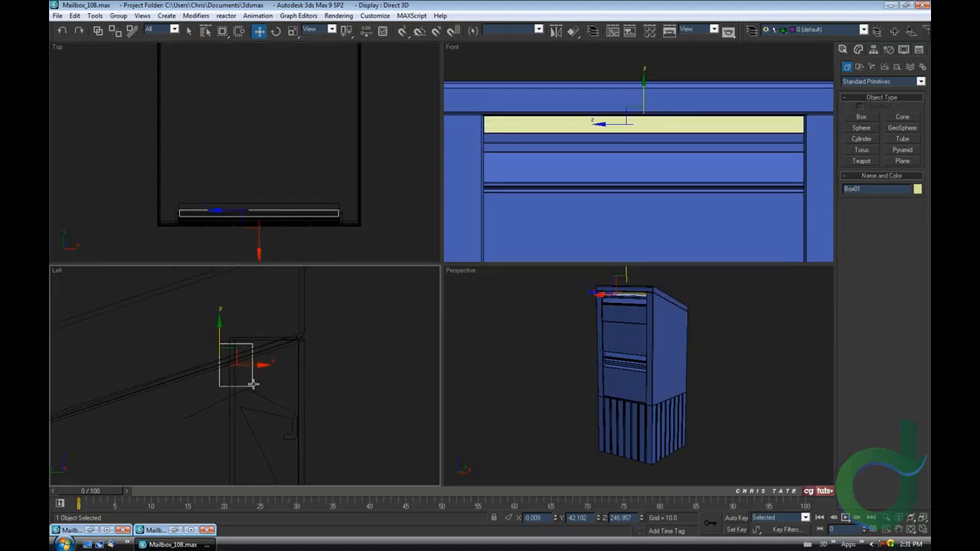
left_click_drag(254, 362, 292, 365)
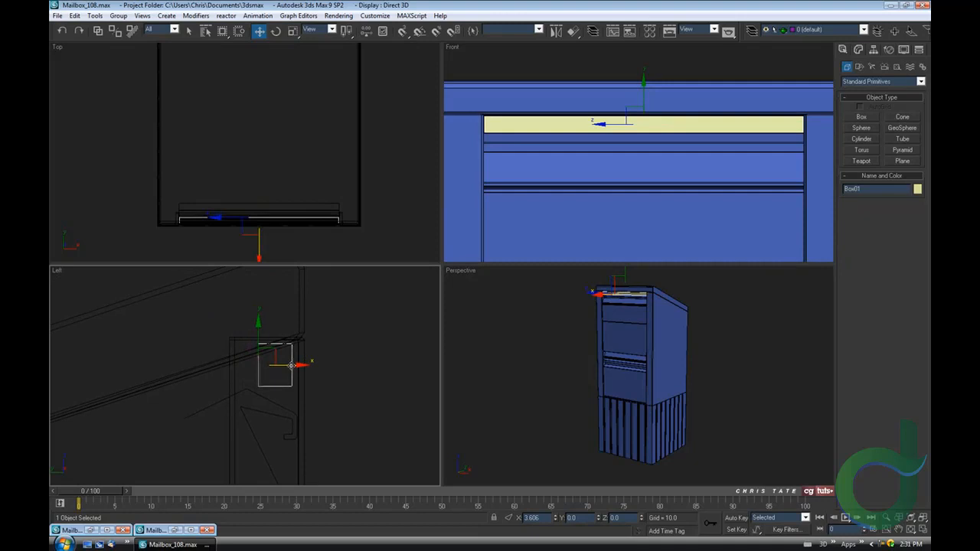
- Set the slot box's length to 4.0, width to 78.0 and height to 3.0
right_click(503, 356)
left_click(921, 529)
middle_click_drag(530, 247, 548, 392)
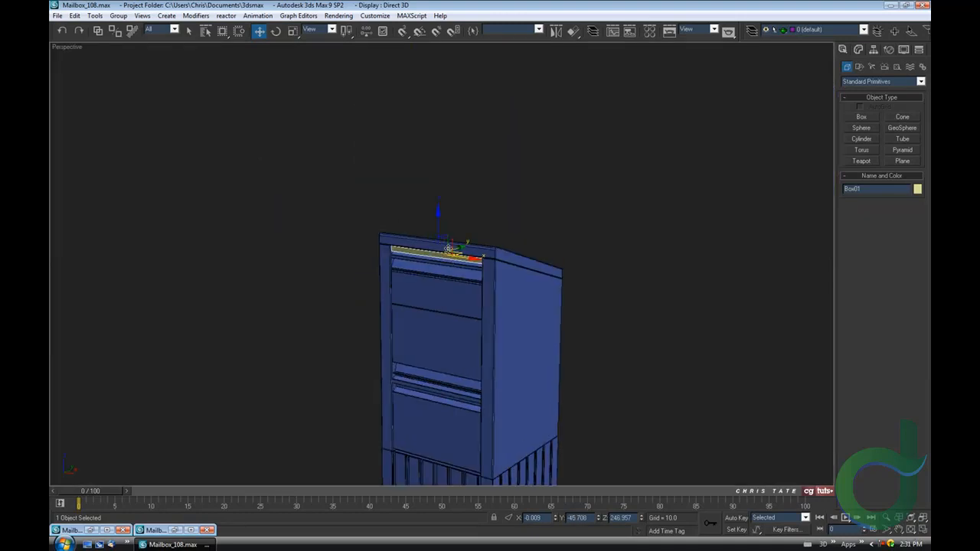
scroll(449, 257, "up", 5)
mouse_move(449, 257)
middle_mouse_down("alt")
mouse_move(434, 222)
mouse_move(431, 259)
middle_mouse_up("alt")
middle_click_drag(501, 226, 489, 208)
left_click(859, 50)
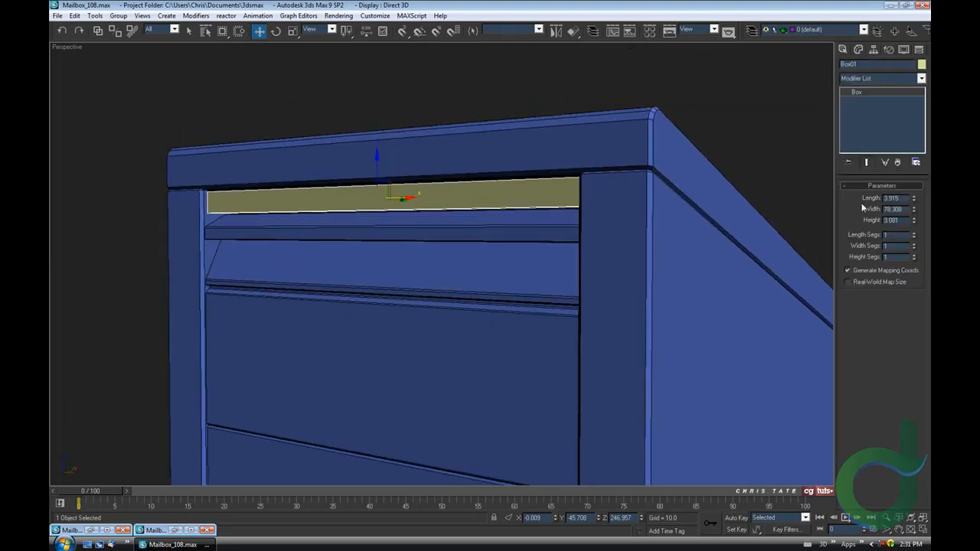
left_click_drag(900, 209, 868, 209)
type("78.0")
left_click_drag(901, 197, 830, 195)
type("4.0")
key("Return")
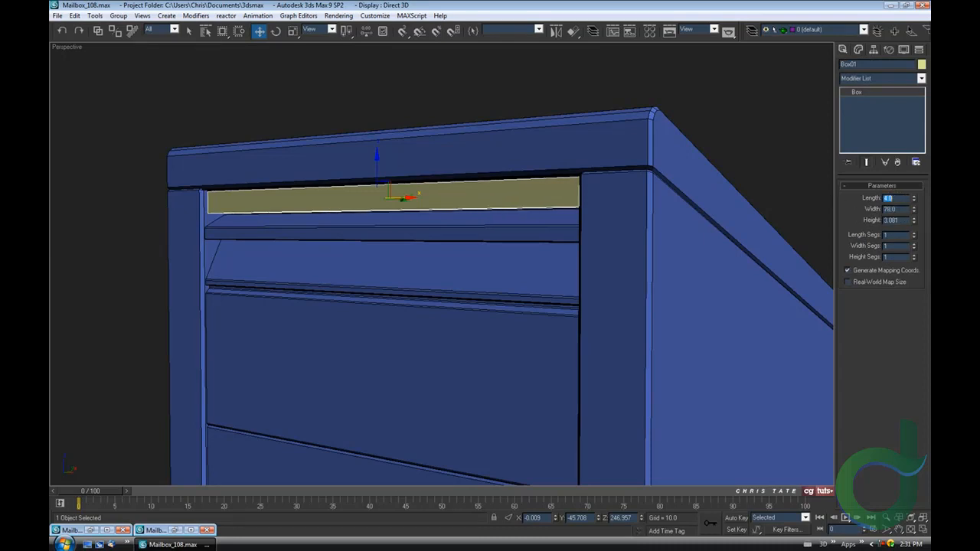
left_click_drag(896, 220, 844, 223)
type("3.0")
key("Return")
middle_click_drag(395, 238, 476, 253, "alt")
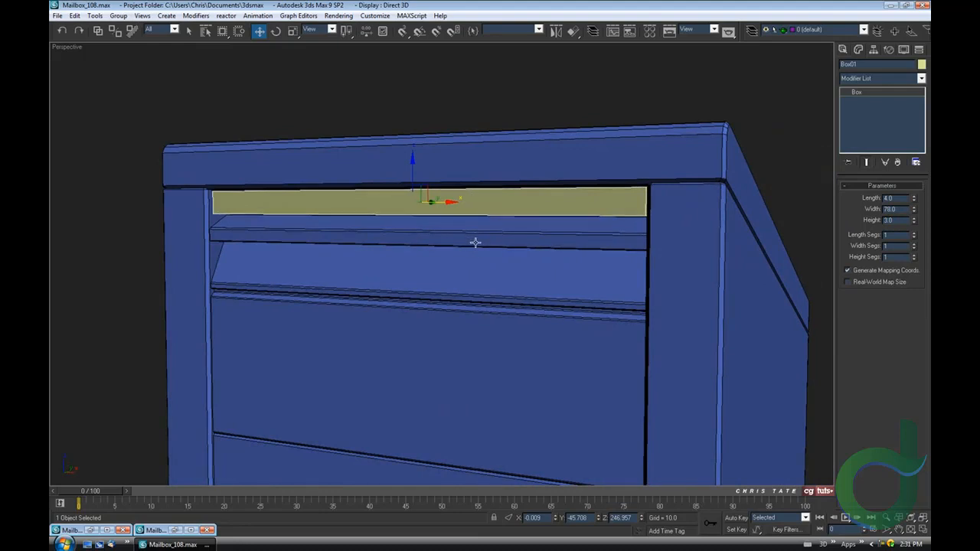
- Isolate the slot box and convert it to an editable poly
key("alt+q")
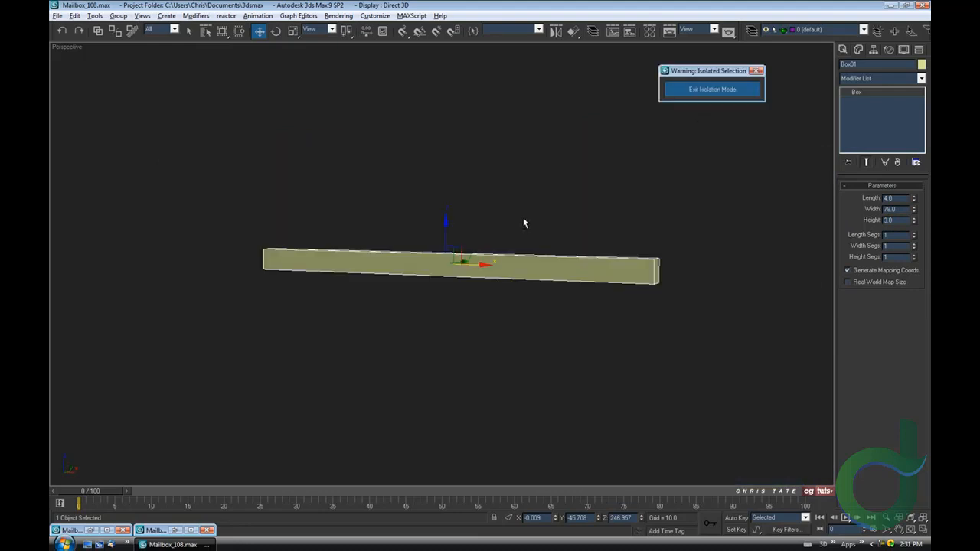
right_click(510, 266)
mouse_move(536, 356)
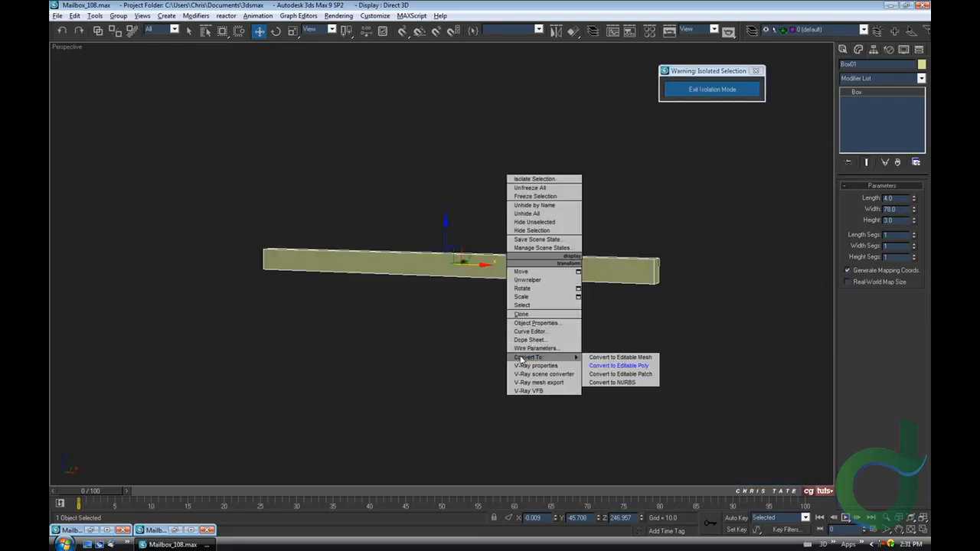
left_click(617, 367)
- Delete the long back polygon of the box, leaving its rear side open
middle_click_drag(556, 275, 453, 277, "alt")
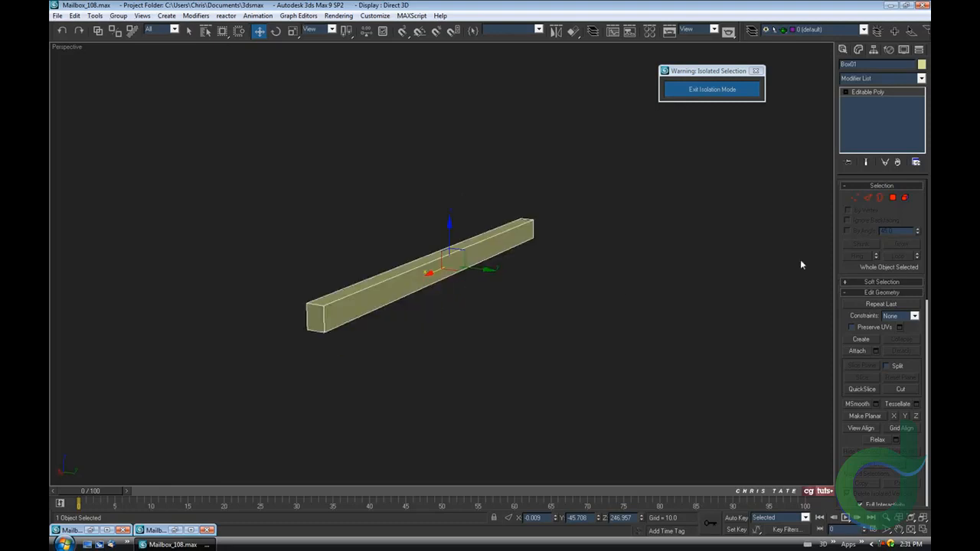
left_click(893, 198)
left_click(511, 242)
key("Delete")
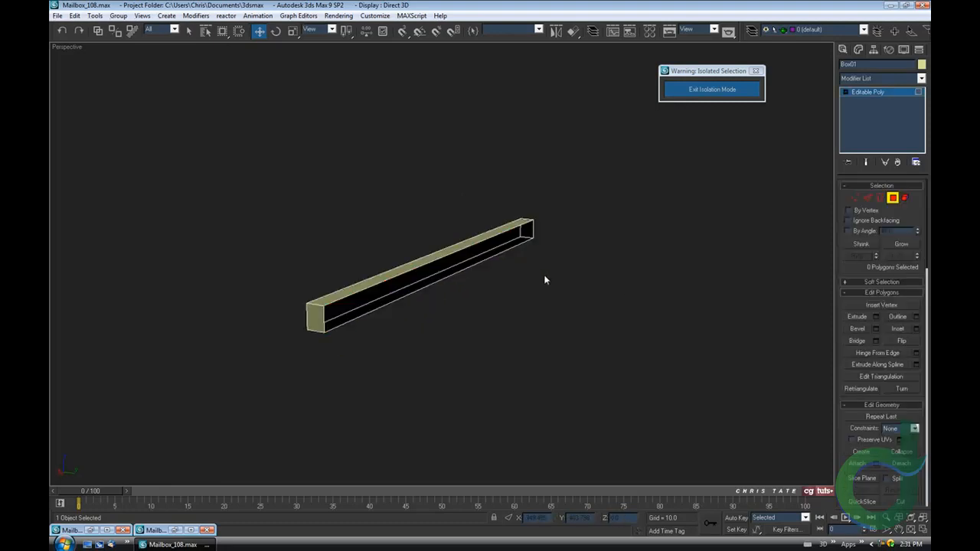
middle_click_drag(310, 322, 519, 309, "alt")
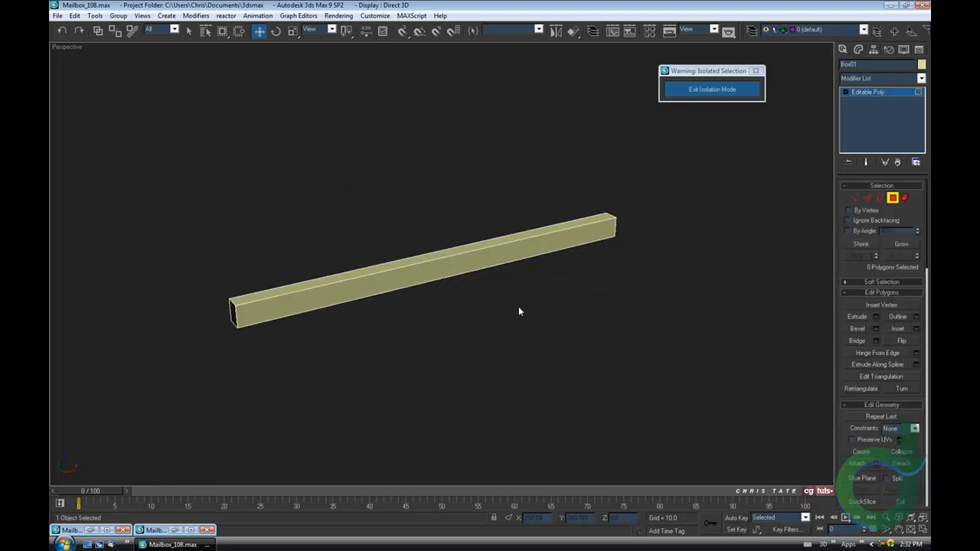
- Assign the blue 02 - Default material to the box and set its object color to black
left_click(868, 197)
scroll(615, 254, "up", 3)
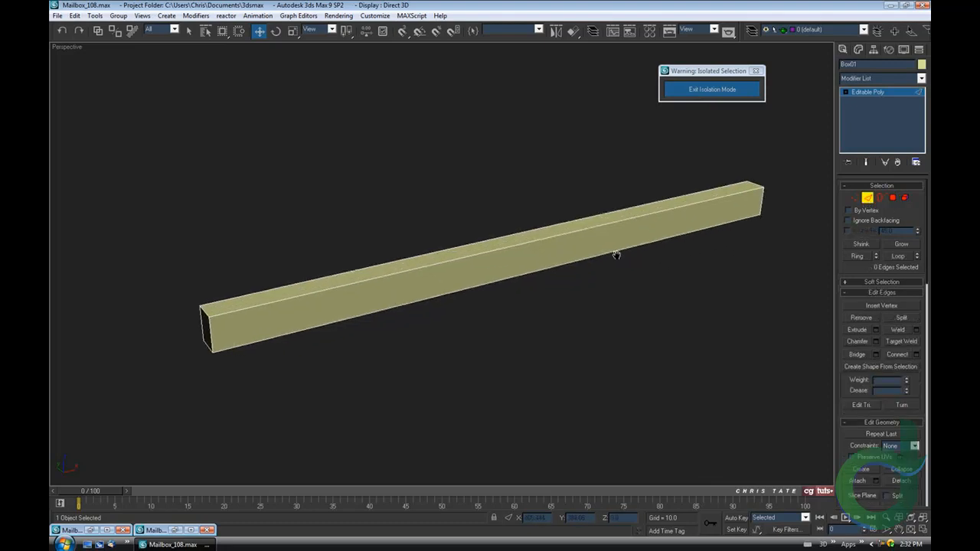
key("m")
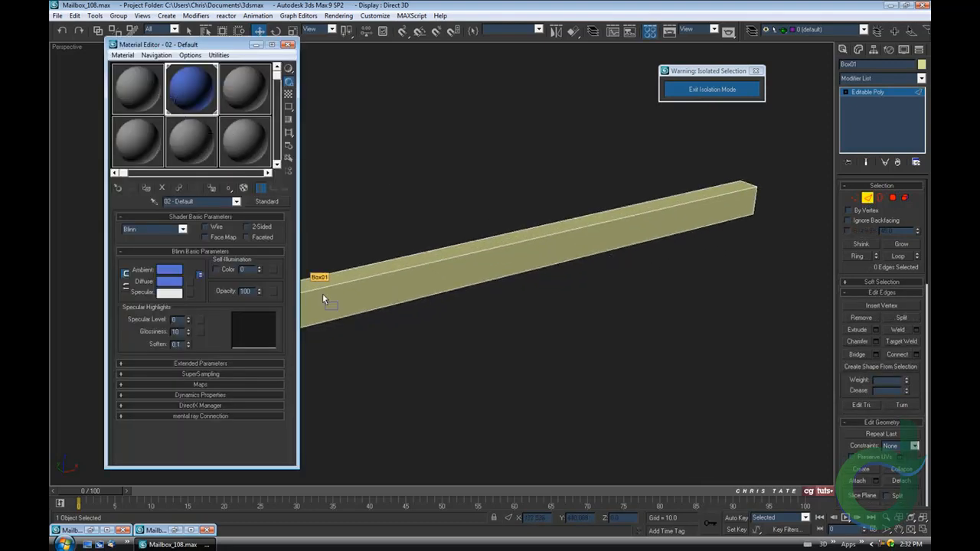
left_click_drag(323, 295, 323, 295)
left_click(288, 44)
left_click(922, 65)
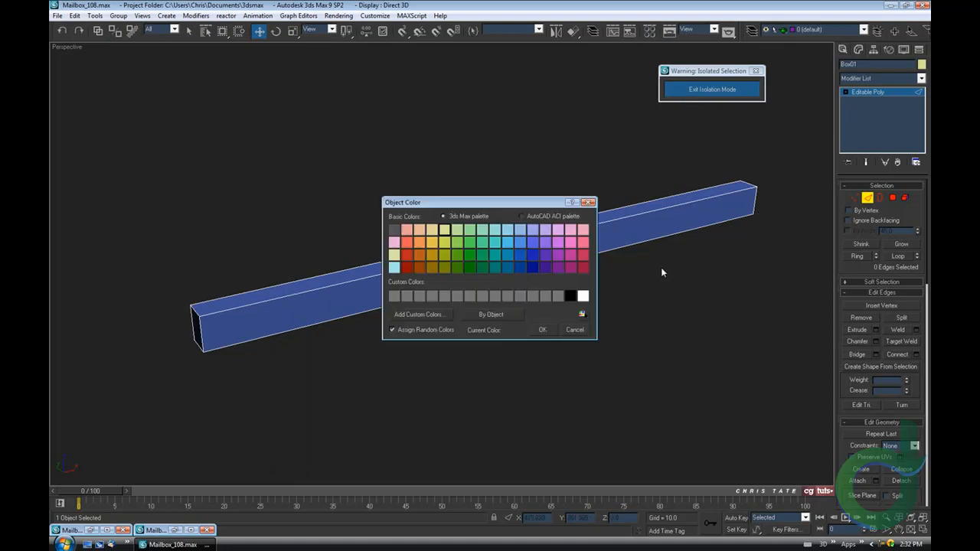
left_click(543, 330)
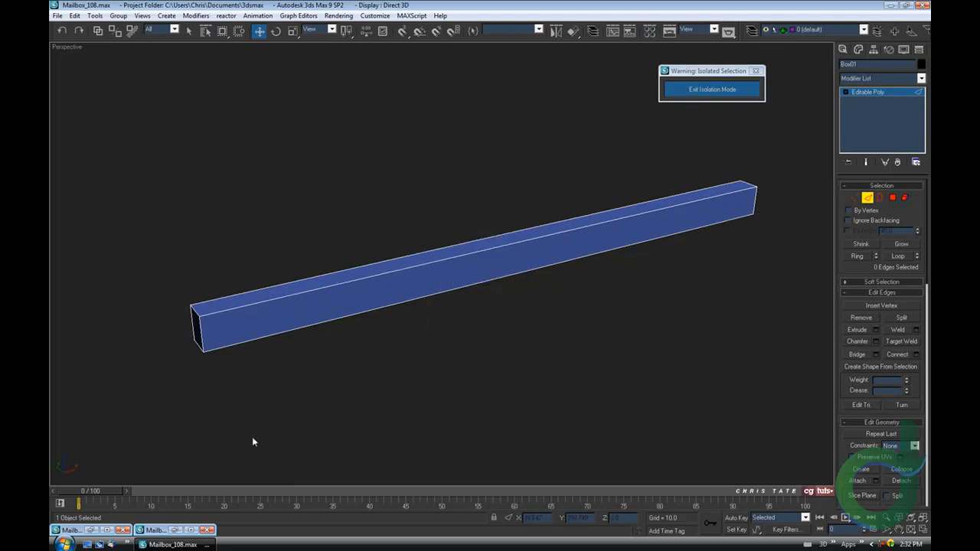
- Bring up the Mailbox_1.jpg reference photo beside the model and examine the end of the mailbox's top slot
left_click(95, 529)
scroll(159, 131, "up", 1)
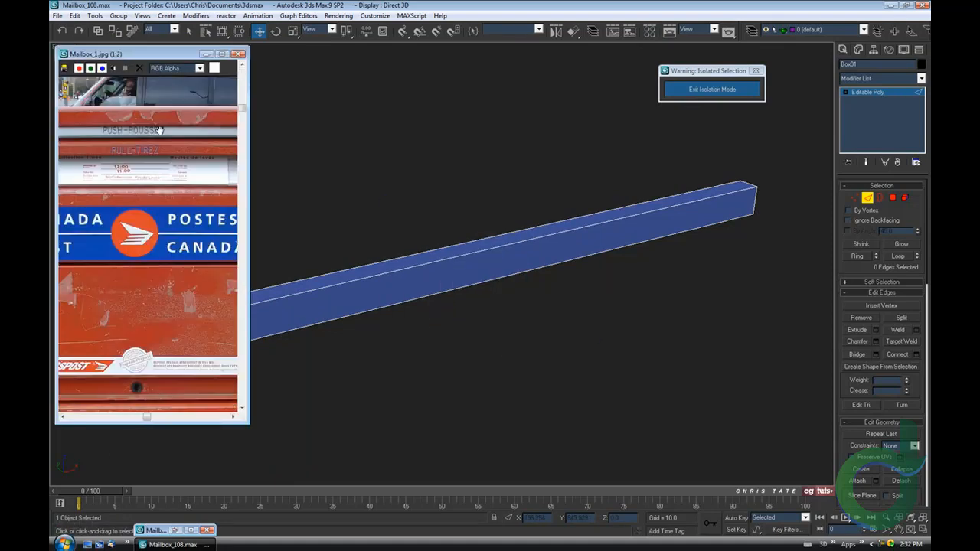
middle_click_drag(159, 131, 82, 206)
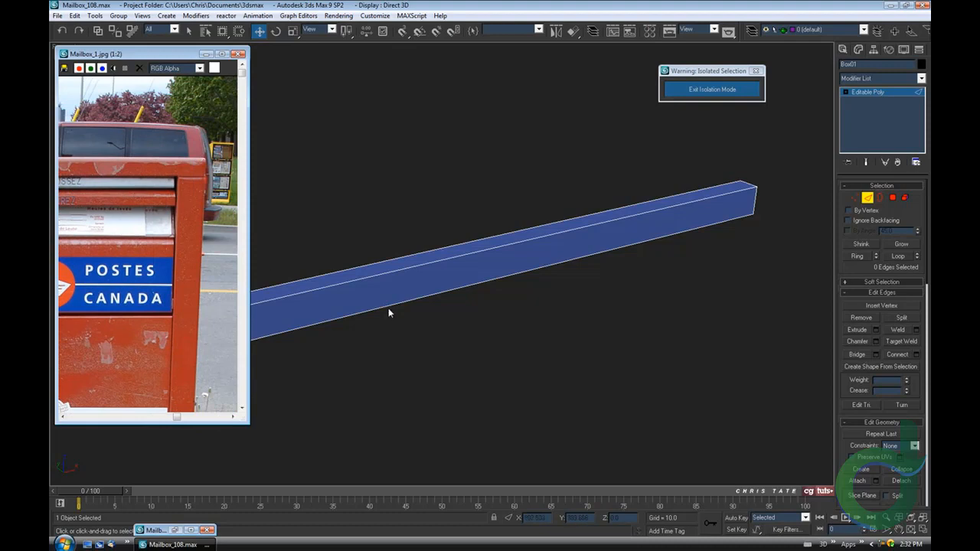
middle_click_drag(388, 308, 454, 290)
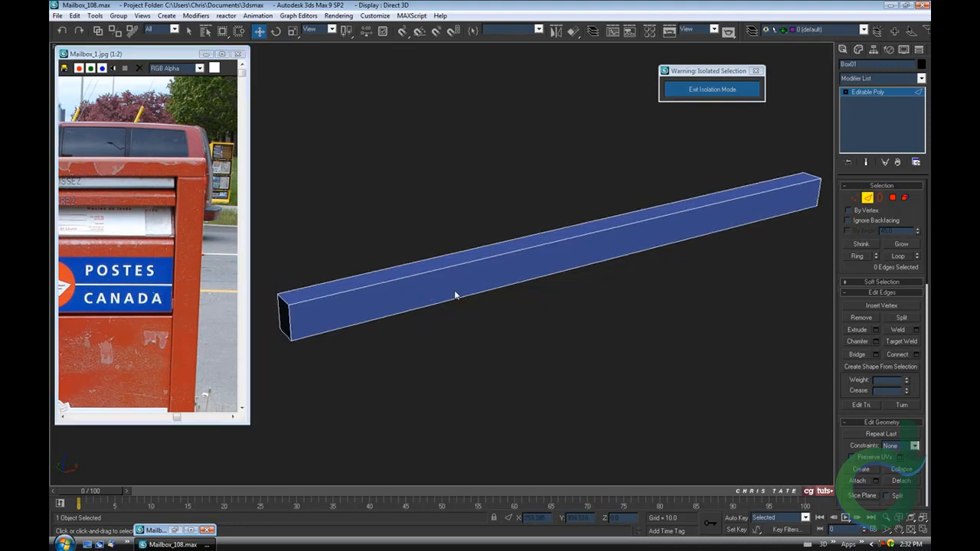
- Chamfer the upper and lower long front edges of the bar by 0.5
left_click(604, 228)
left_click(587, 265, "ctrl")
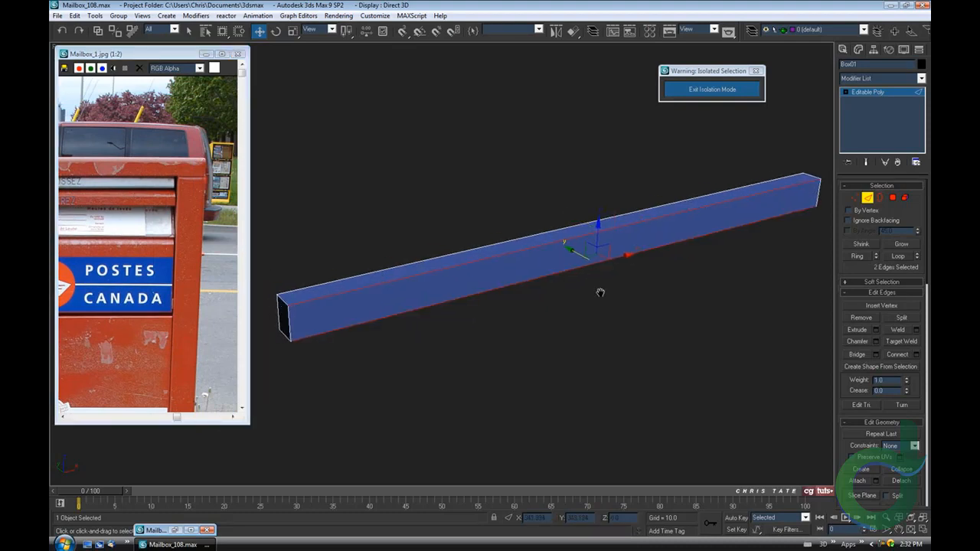
left_click(877, 342)
middle_click_drag(476, 270, 544, 242, "alt")
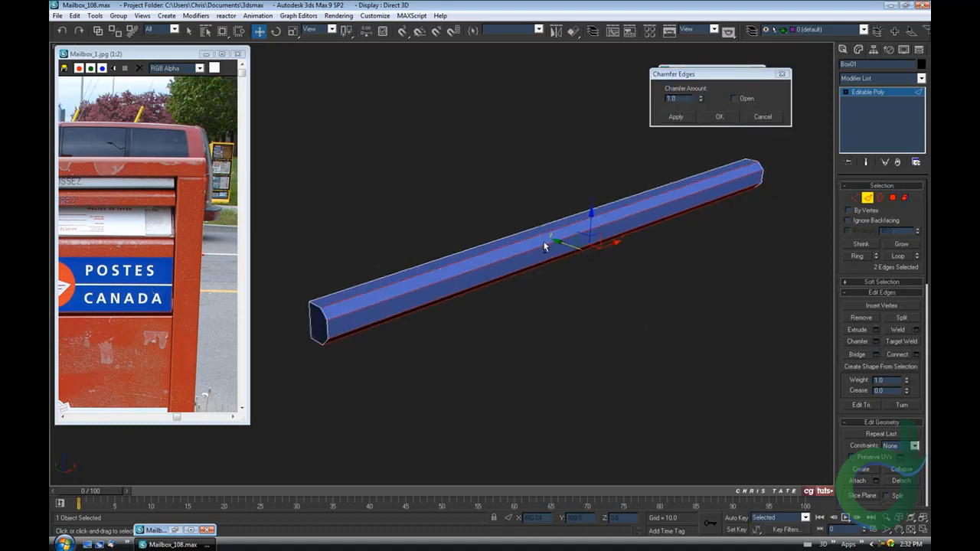
left_click_drag(702, 100, 702, 123)
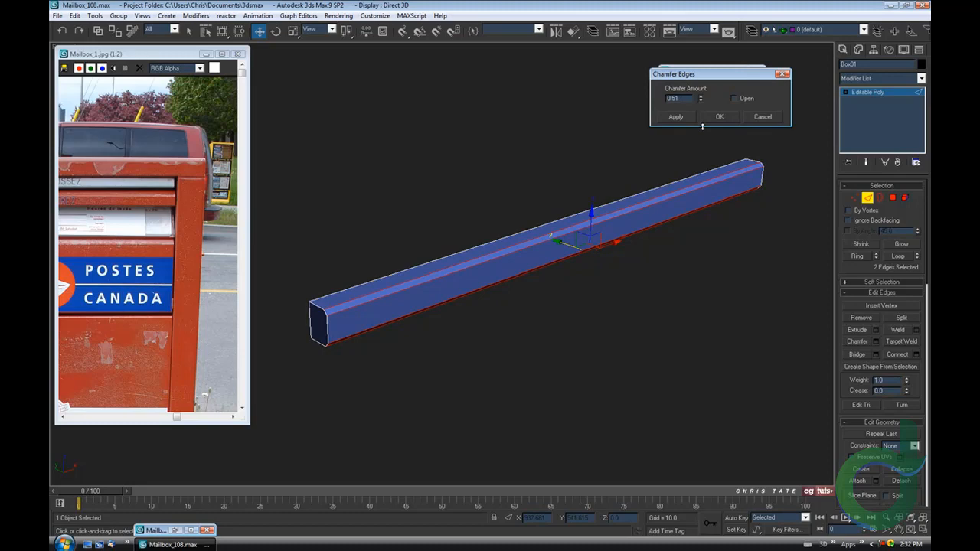
mouse_move(627, 200)
middle_mouse_down("alt")
mouse_move(525, 188)
mouse_move(641, 188)
middle_mouse_up("alt")
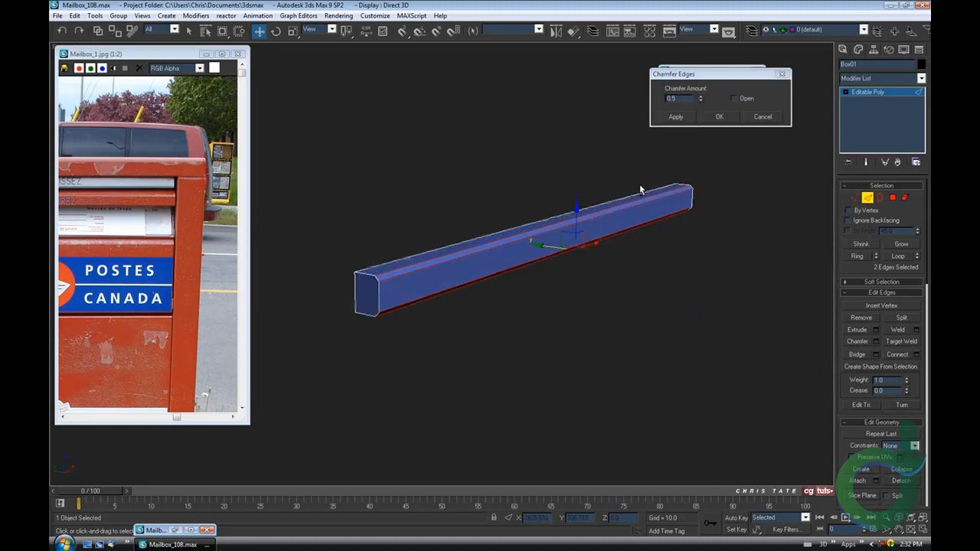
scroll(564, 197, "up", 2)
scroll(600, 188, "up", 4)
scroll(601, 186, "down", 4)
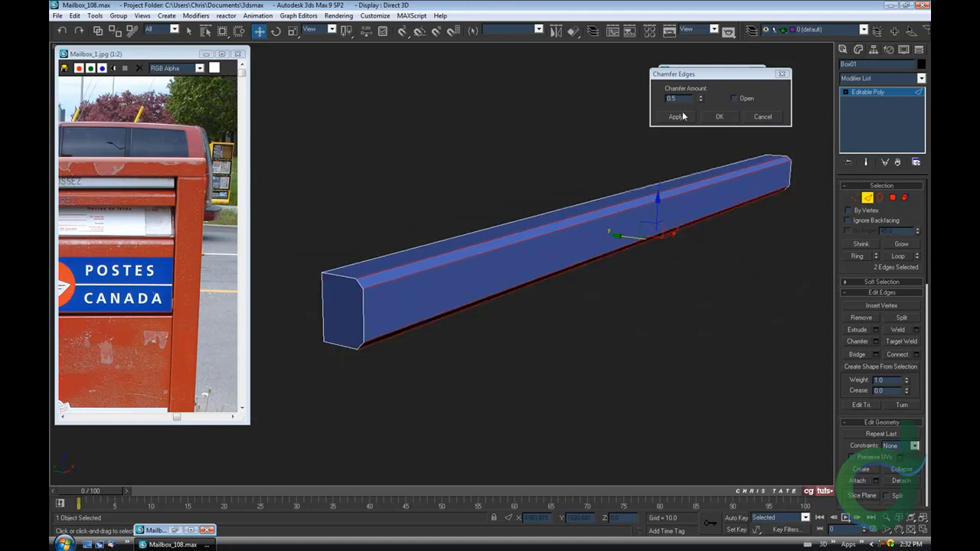
left_click(676, 117)
- Chamfer the four long edges of the new bevels again by 0.15 to round the bar's front
left_click_drag(702, 101, 702, 116)
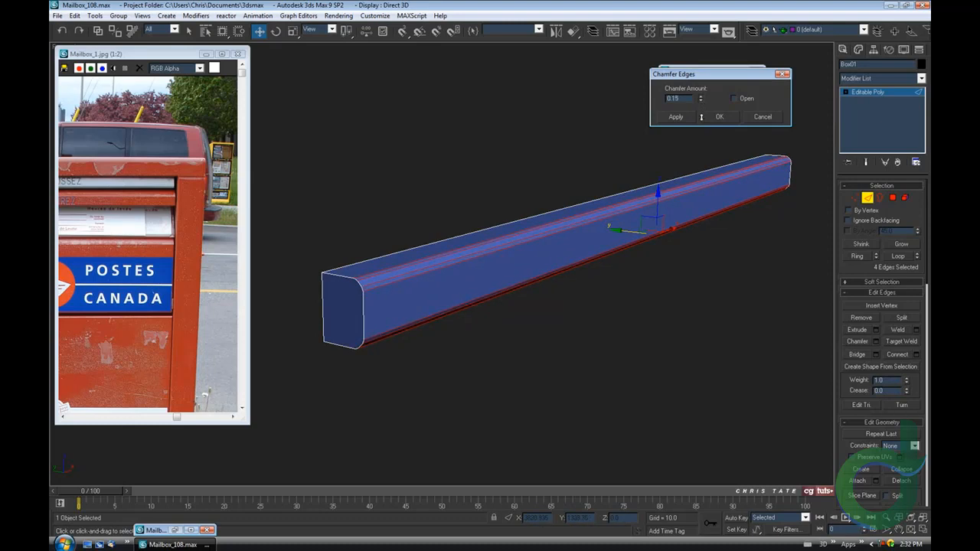
middle_click_drag(570, 234, 549, 236, "alt")
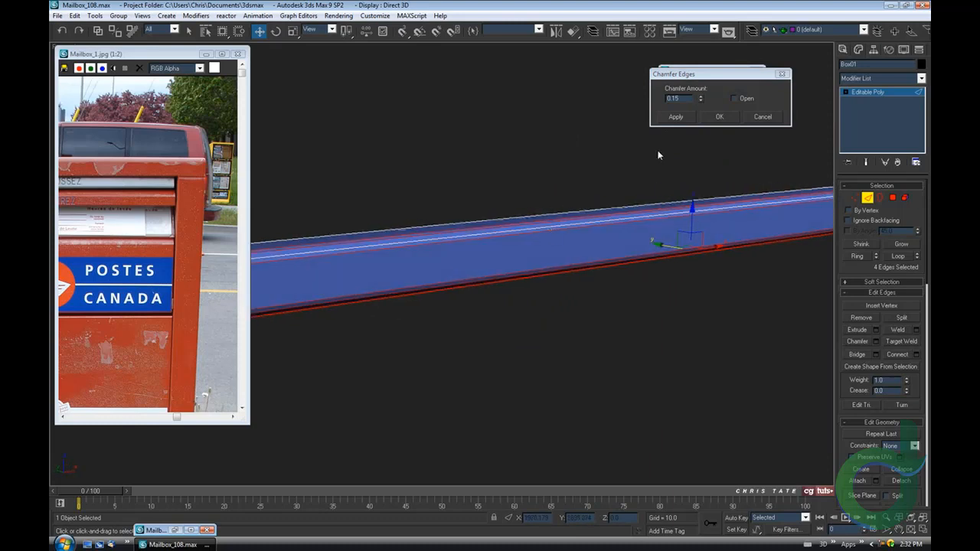
left_click(717, 116)
scroll(586, 258, "down", 5)
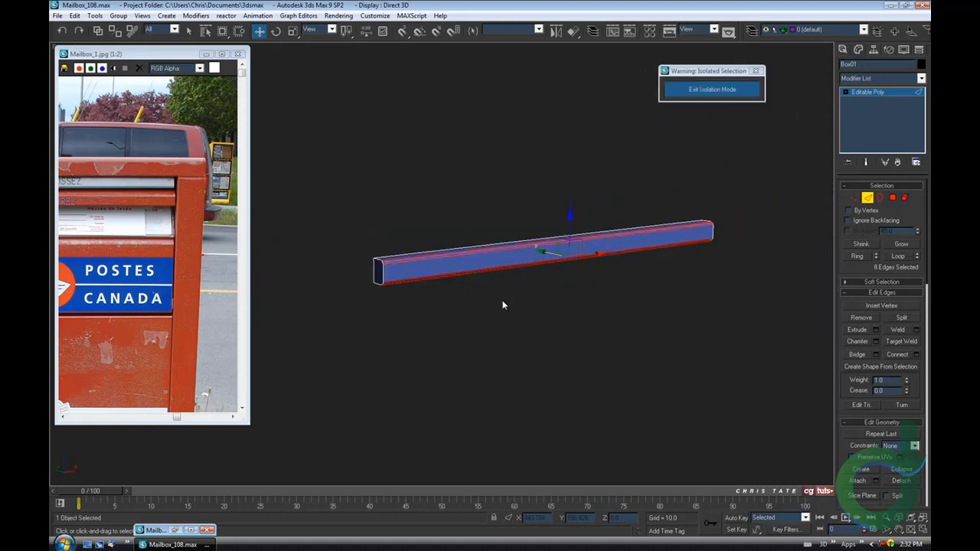
- Chamfer the outline edges at both ends of the bar by 0.15, excluding the four edges around the open back
key("ctrl+i")
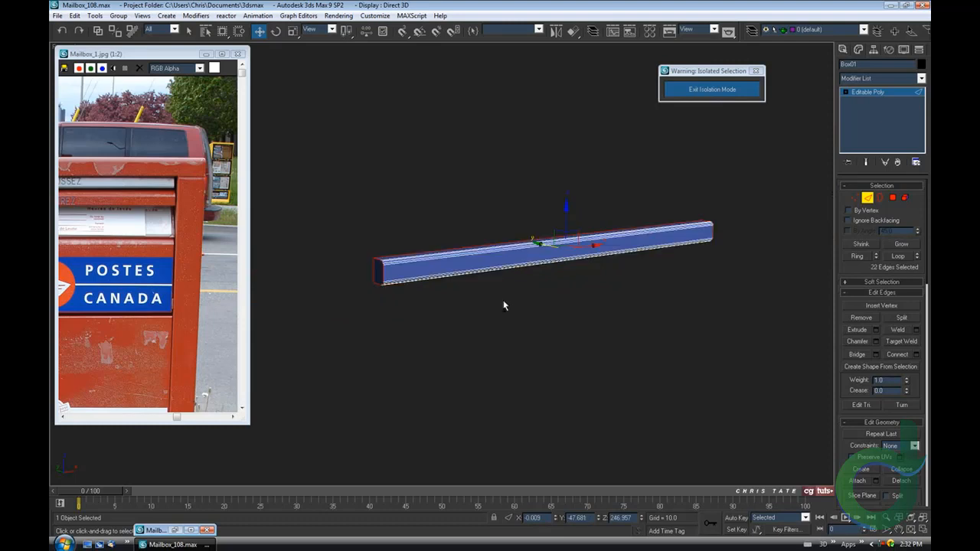
middle_click_drag(457, 310, 563, 318, "alt")
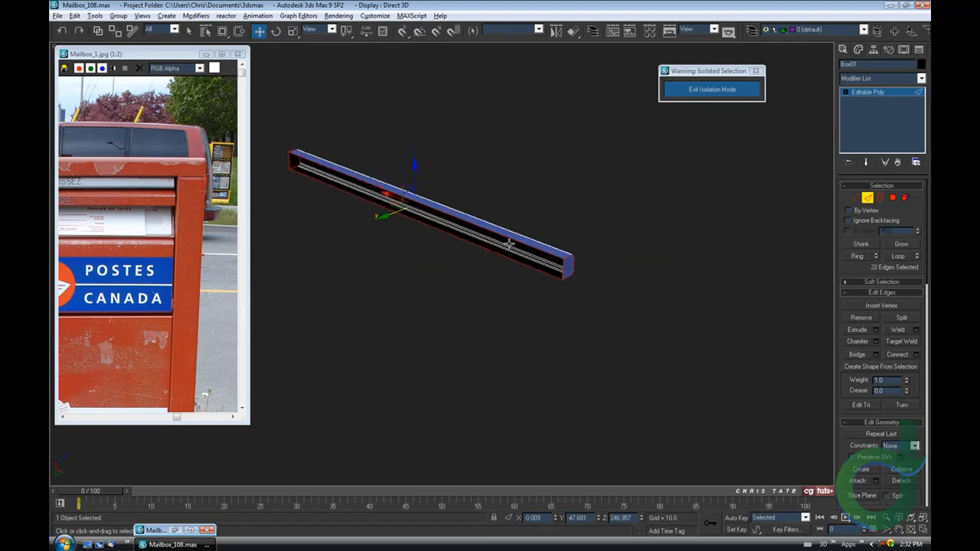
left_click_drag(513, 224, 513, 225, "alt")
scroll(539, 331, "up", 5)
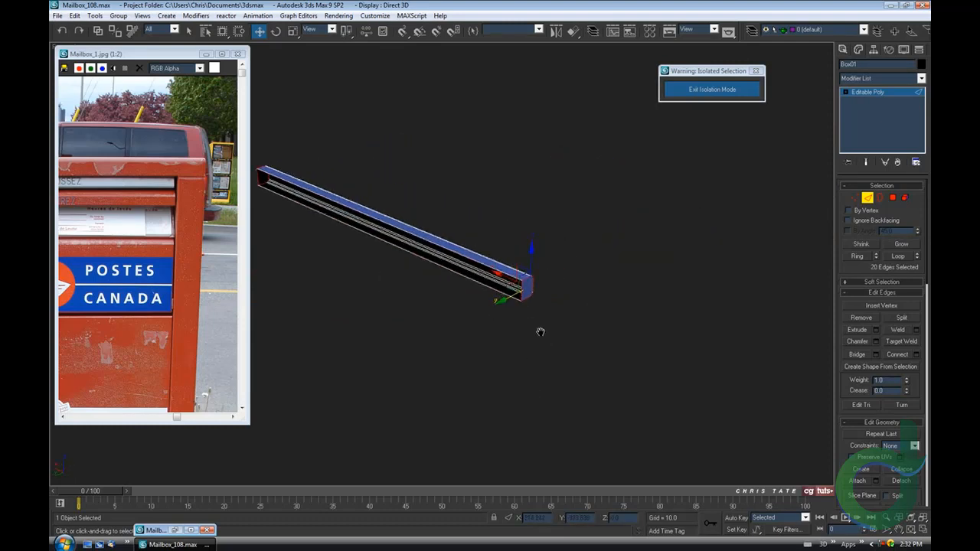
middle_click_drag(540, 331, 529, 322, "alt")
left_click(532, 316, "alt")
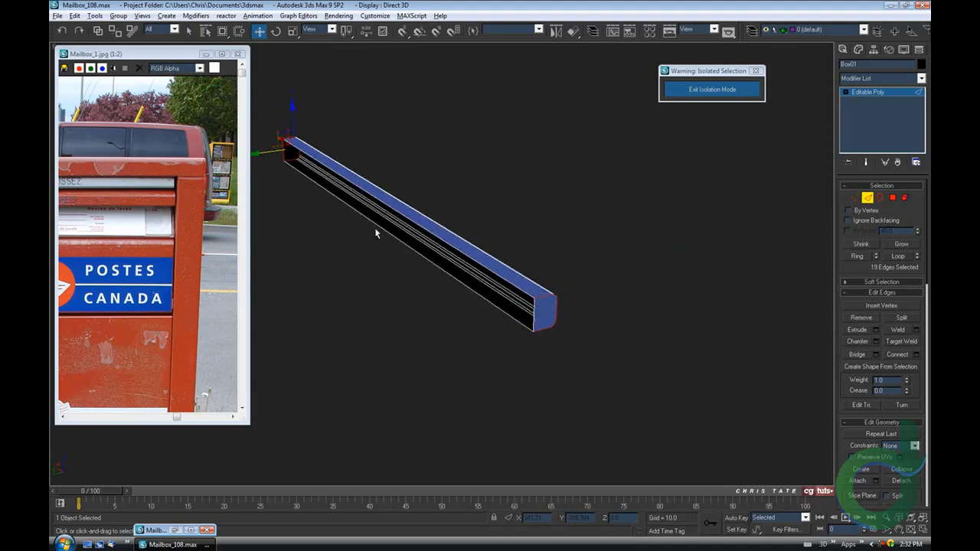
middle_click_drag(285, 188, 343, 322, "alt")
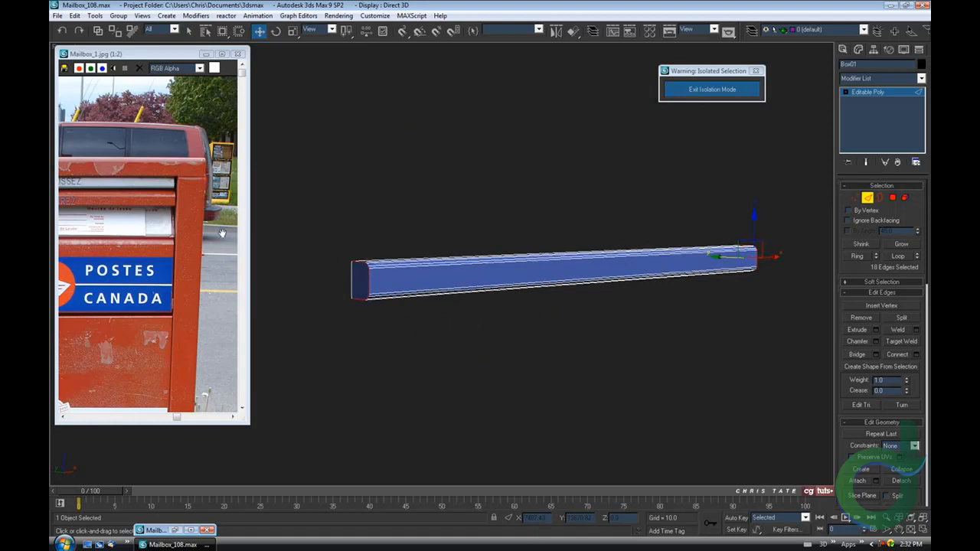
scroll(350, 295, "up", 3)
middle_click_drag(349, 277, 365, 321)
middle_click_drag(398, 349, 419, 317)
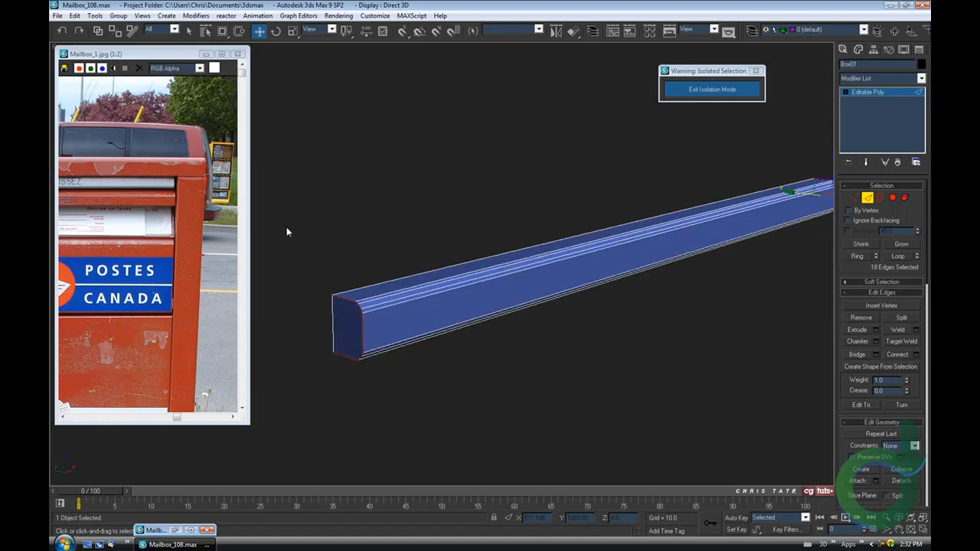
left_click(875, 342)
mouse_move(523, 299)
middle_mouse_down("alt")
mouse_move(523, 289)
mouse_move(488, 288)
mouse_move(523, 294)
middle_mouse_up("alt")
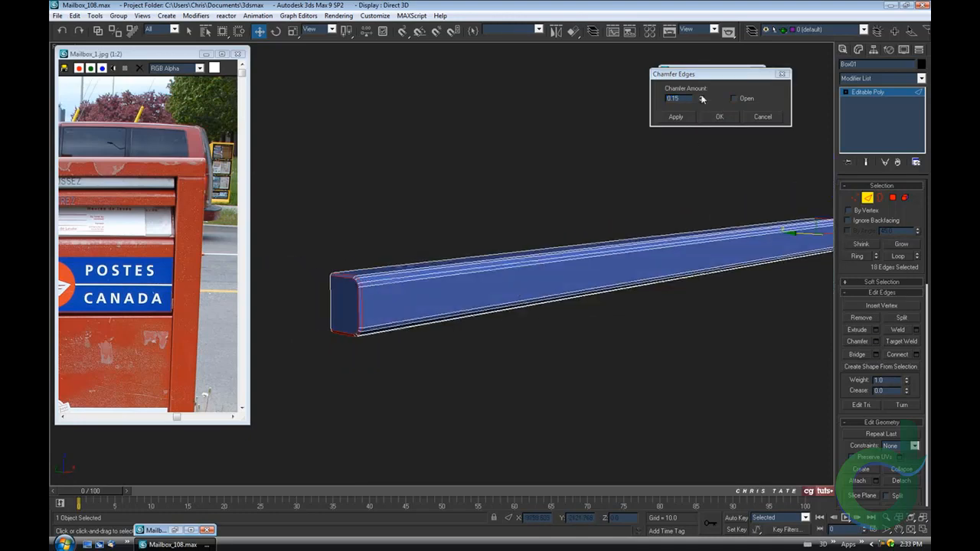
mouse_move(427, 335)
middle_mouse_down("alt")
mouse_move(450, 324)
mouse_move(446, 332)
middle_mouse_up("alt")
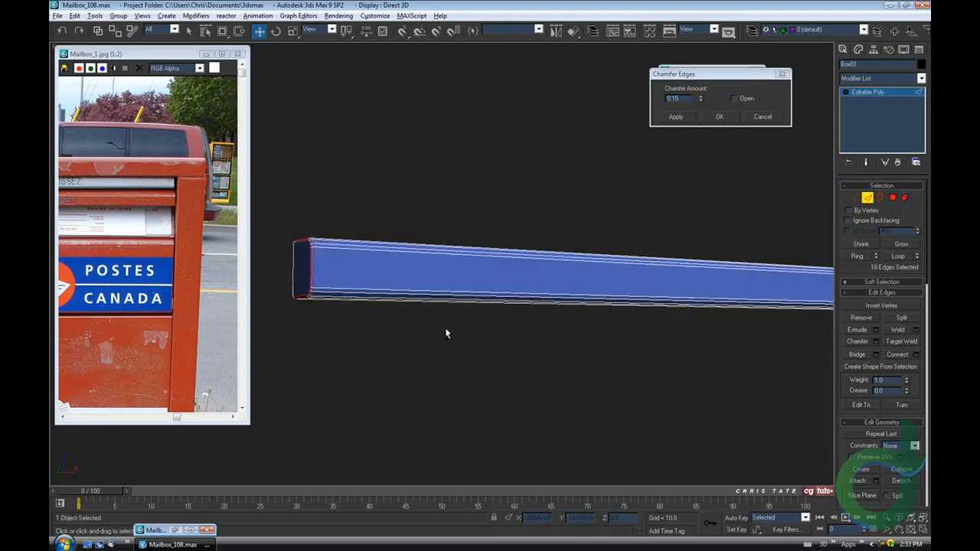
left_click(719, 117)
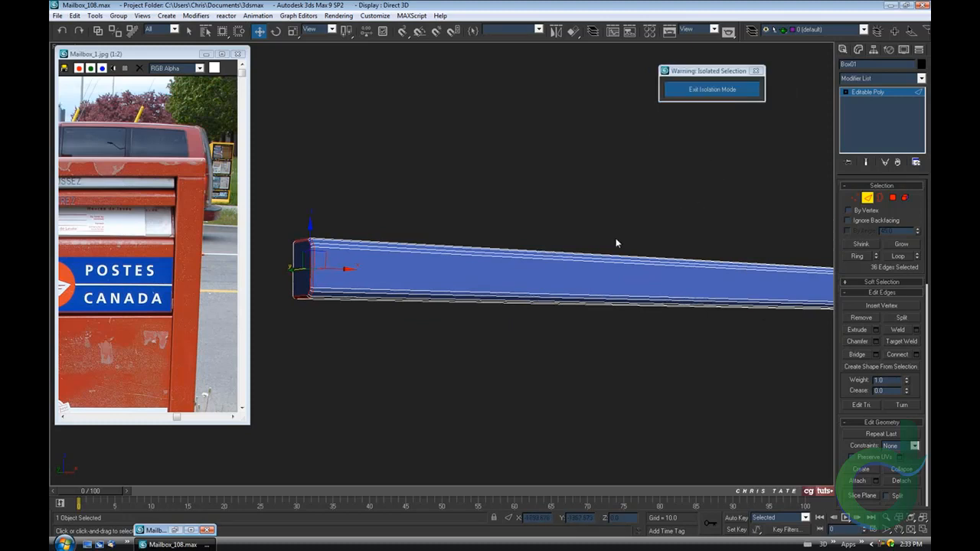
- Leave edge editing on the bar and add a Smooth modifier with Auto Smooth turned on
scroll(599, 231, "down", 3)
middle_click_drag(599, 231, 671, 277, "alt")
left_click(865, 199)
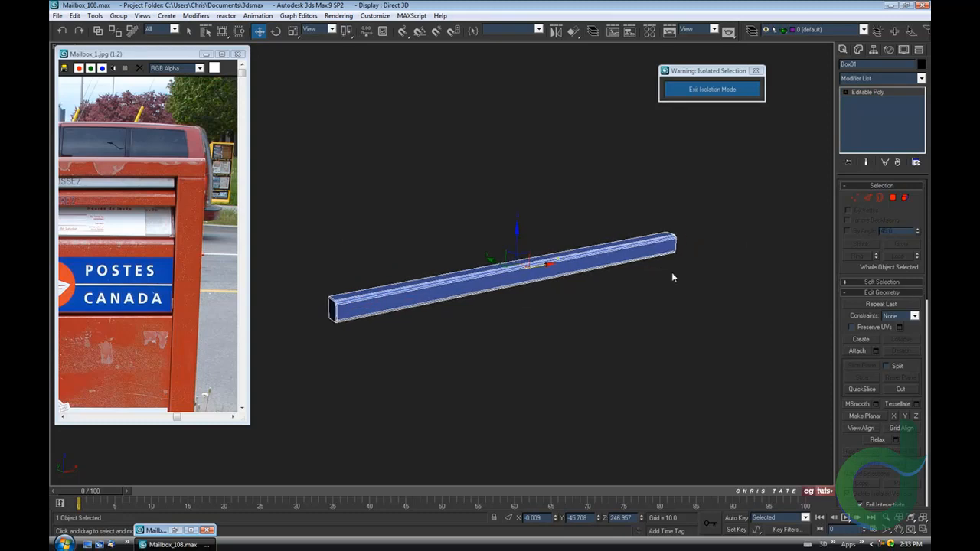
left_click(921, 78)
scroll(888, 268, "down", 5)
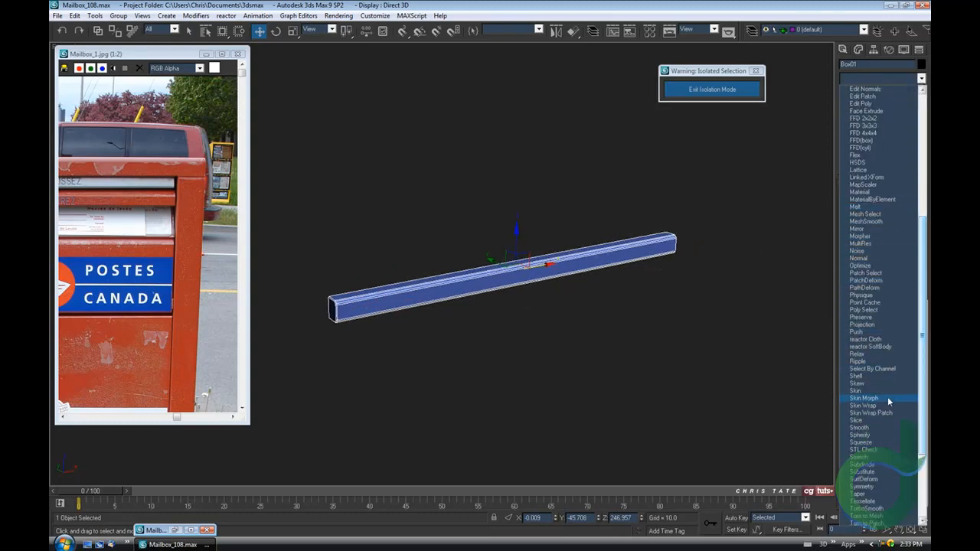
left_click(865, 428)
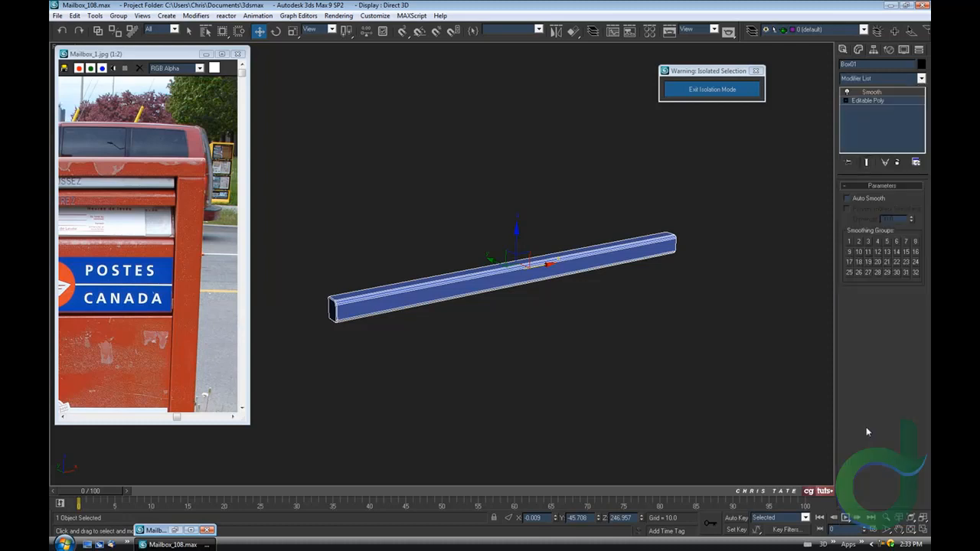
left_click(847, 198)
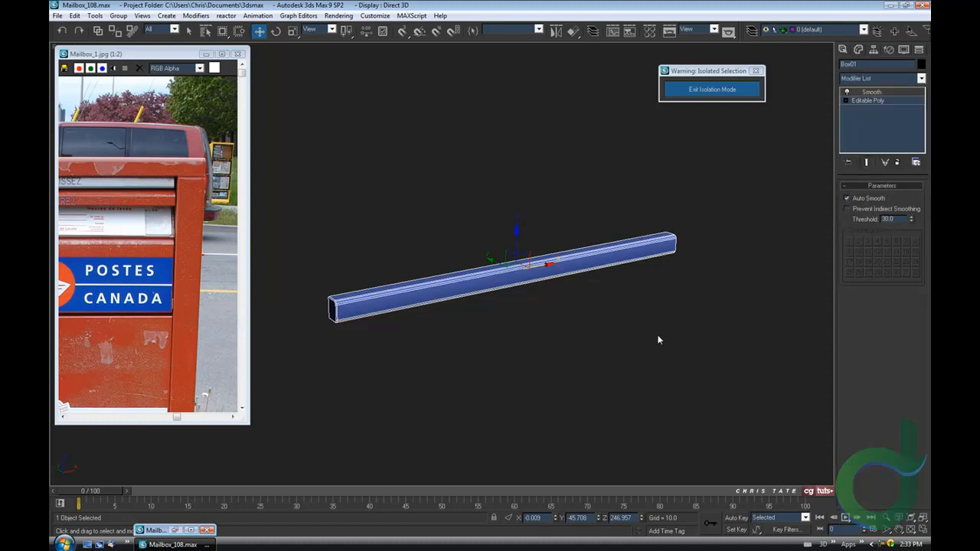
middle_click_drag(564, 315, 592, 319, "alt")
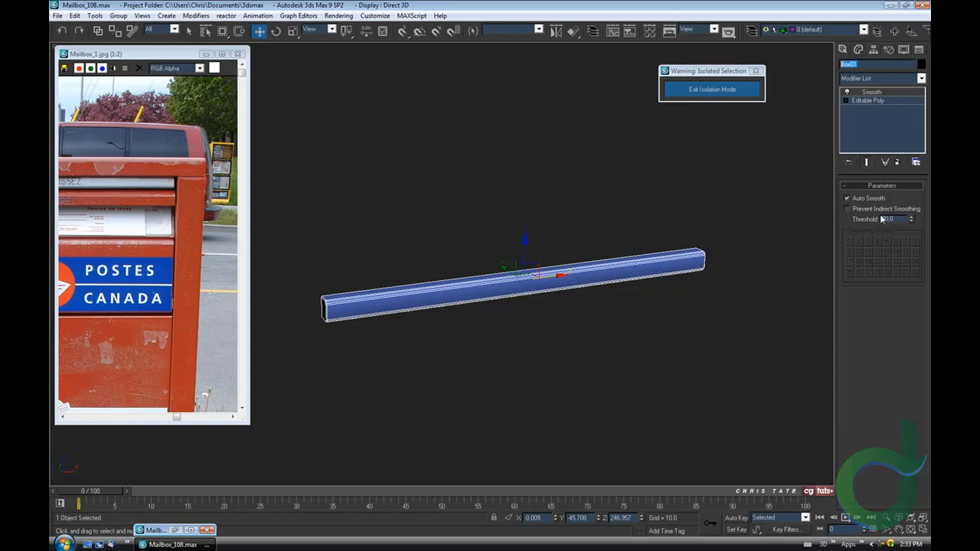
- Rename the bar as Slot_Door, exit isolation mode and deselect it
type("Slot_Door")
middle_click_drag(640, 330, 655, 183)
left_click(687, 90)
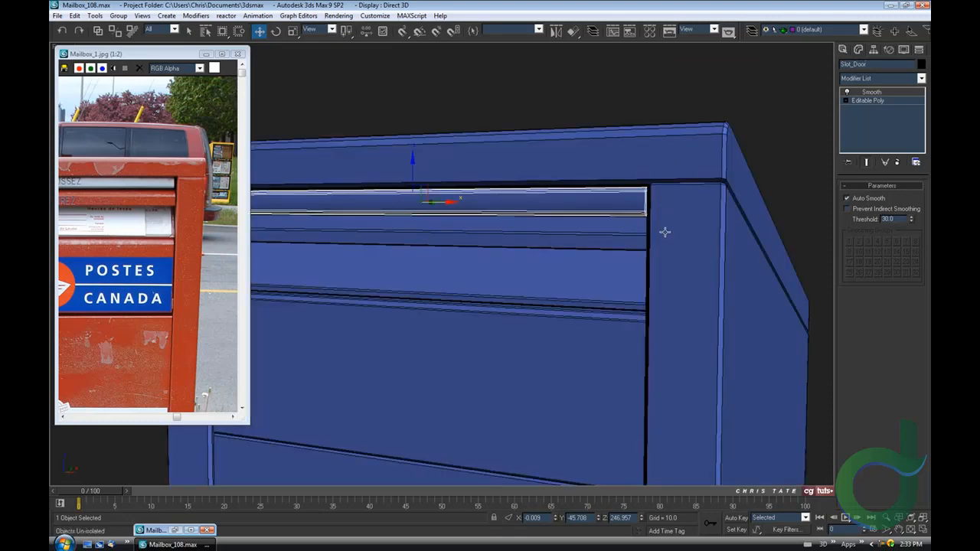
left_click(659, 117)
scroll(651, 201, "down", 5)
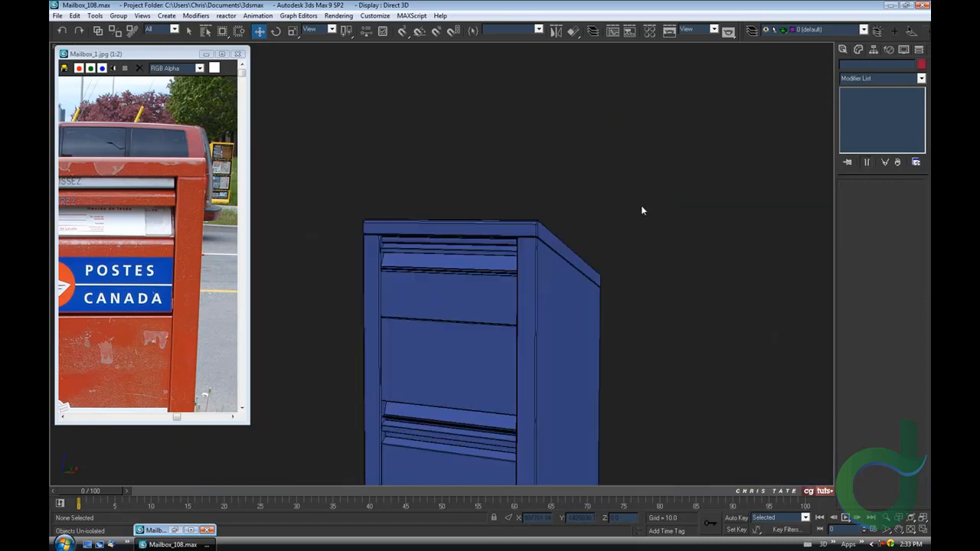
- Examine the keyhole above the lower slot in the Mailbox_1.jpg reference photo, comparing it with the whole model, and minimize the photo
key("z")
middle_click_drag(547, 251, 608, 245, "alt")
left_click_drag(173, 55, 253, 51)
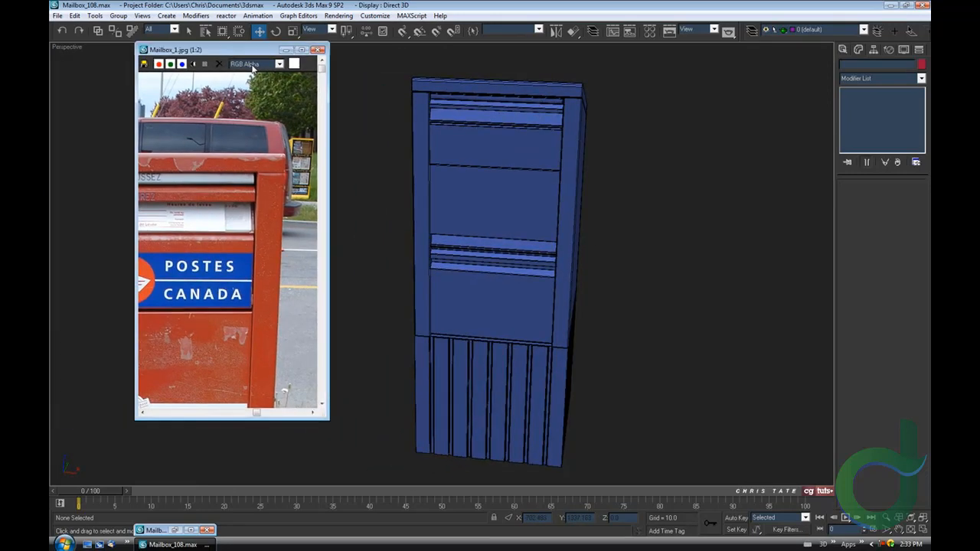
scroll(248, 213, "down", 1)
left_click_drag(228, 298, 269, 261)
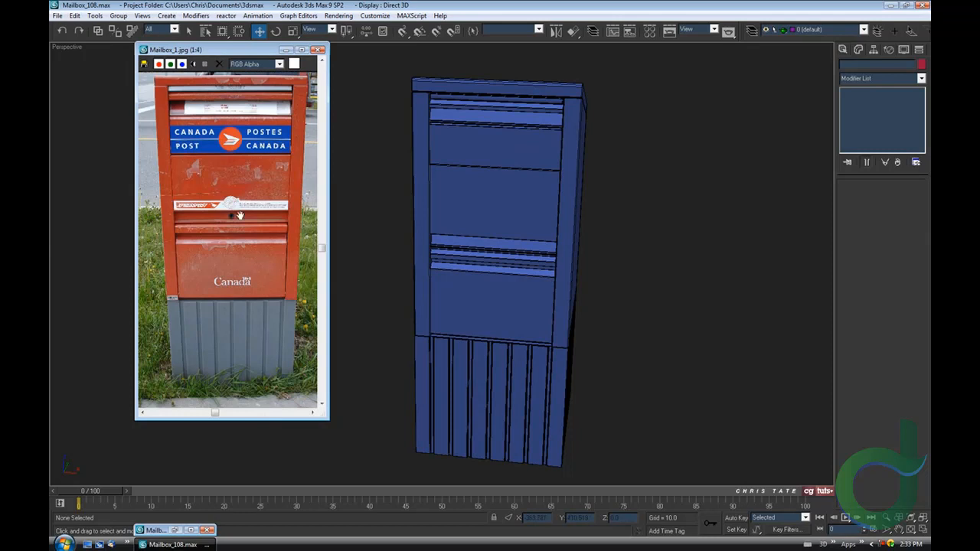
scroll(247, 258, "up", 3)
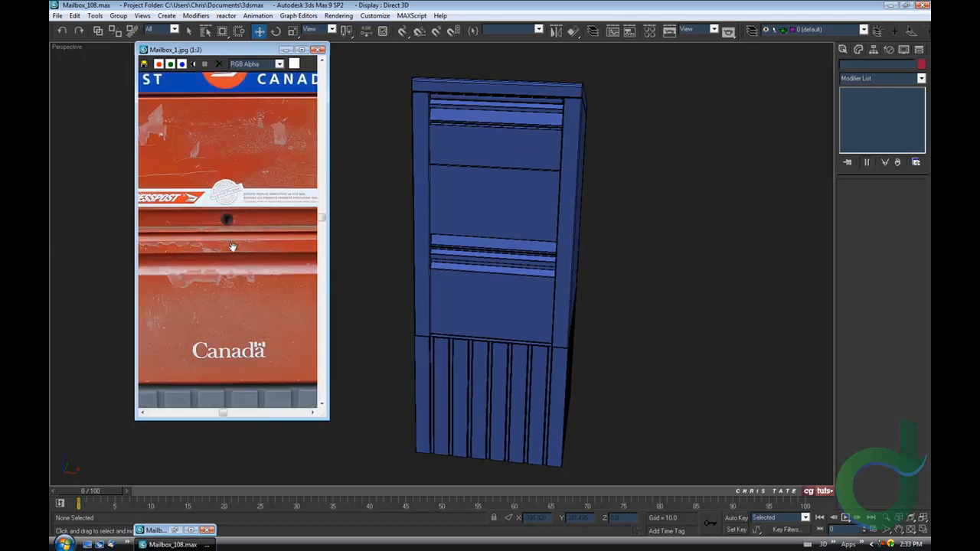
middle_click_drag(228, 201, 226, 249)
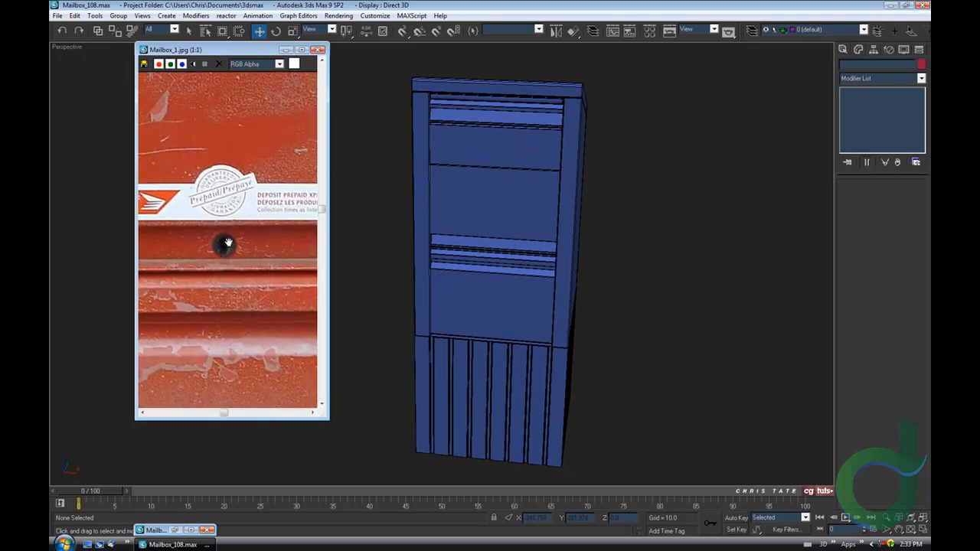
scroll(224, 247, "up", 1)
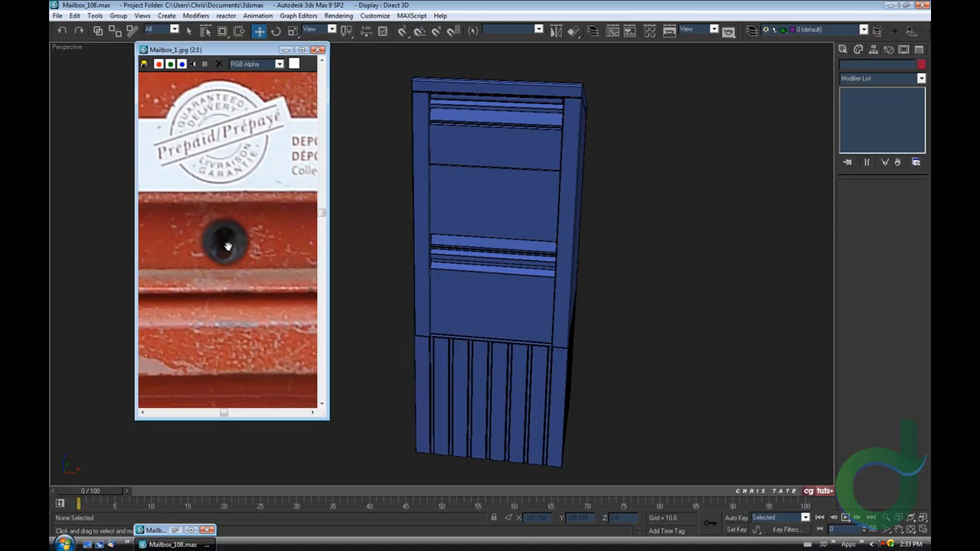
scroll(230, 253, "down", 1)
middle_click_drag(252, 266, 250, 267)
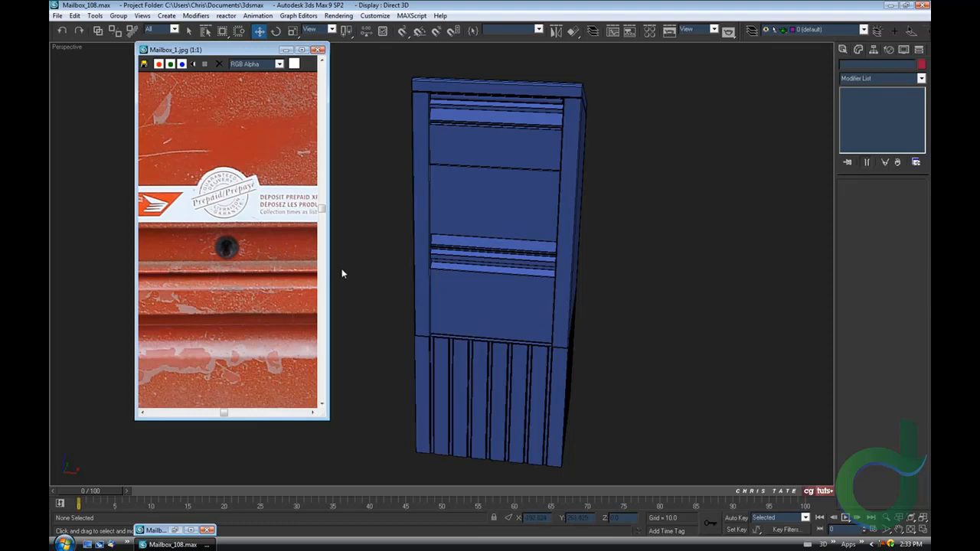
left_click(285, 49)
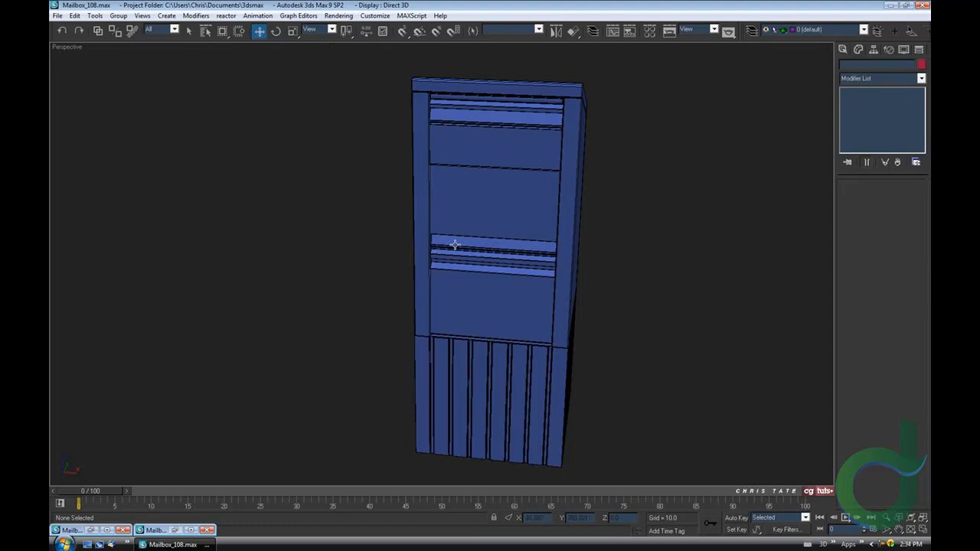
- In a full-size wireframe Front view, draw a circle spline at the middle of the wide strip above the mailbox's lower slot
middle_click_drag(455, 245, 449, 253)
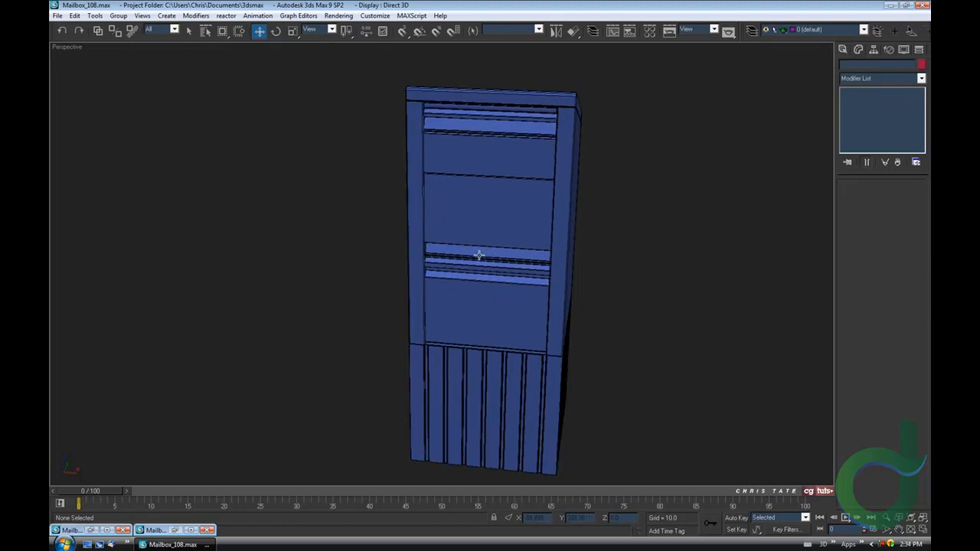
left_click(922, 529)
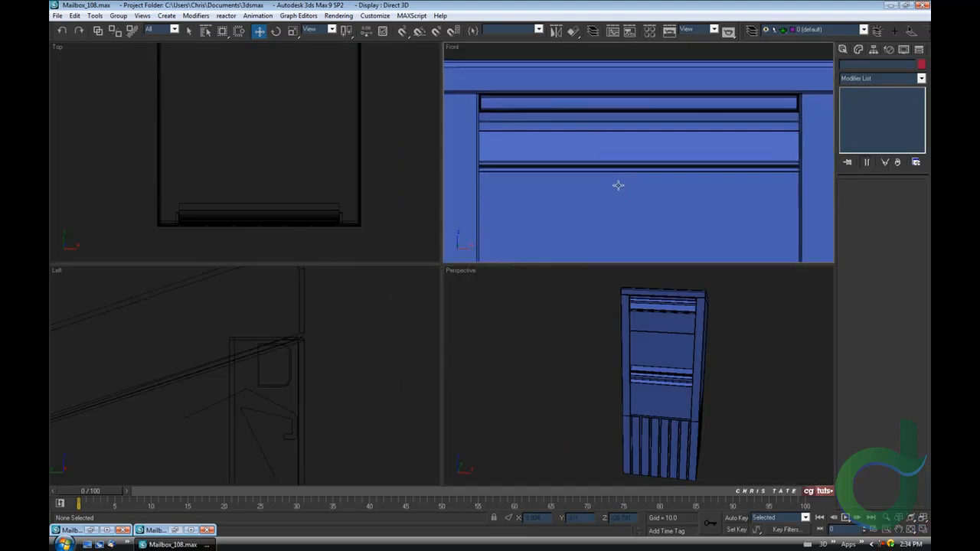
scroll(618, 183, "down", 5)
scroll(618, 192, "up", 2)
left_click(923, 529)
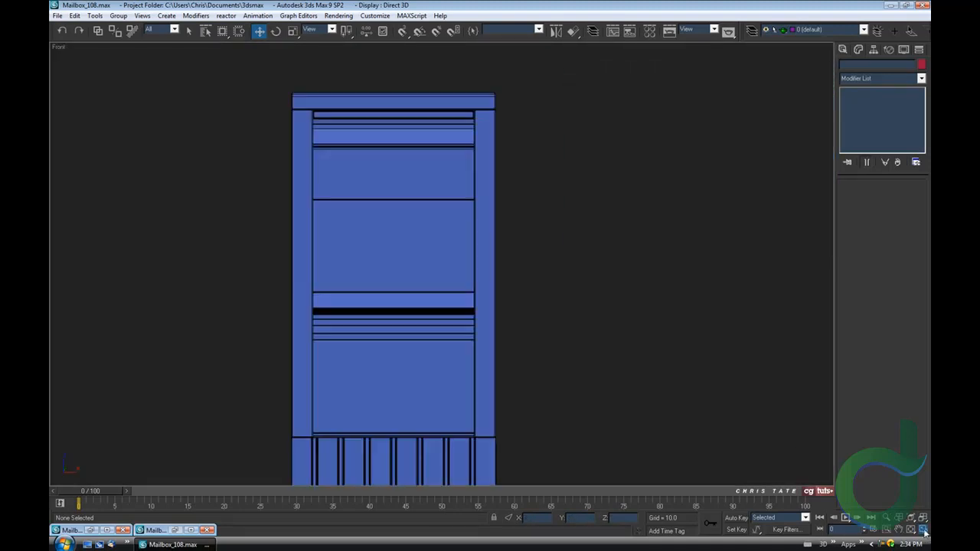
middle_click_drag(472, 289, 533, 267)
scroll(459, 257, "up", 5)
middle_click_drag(460, 257, 448, 289)
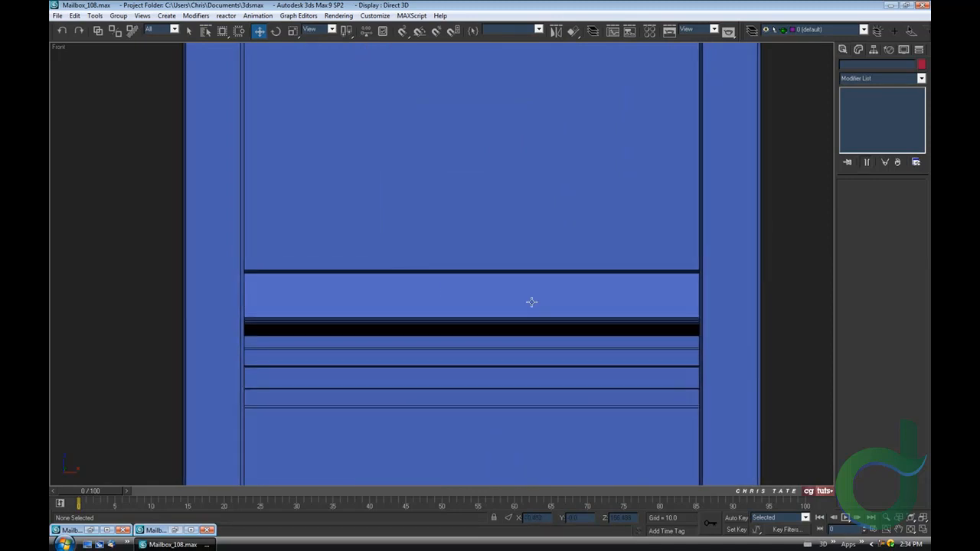
left_click(842, 50)
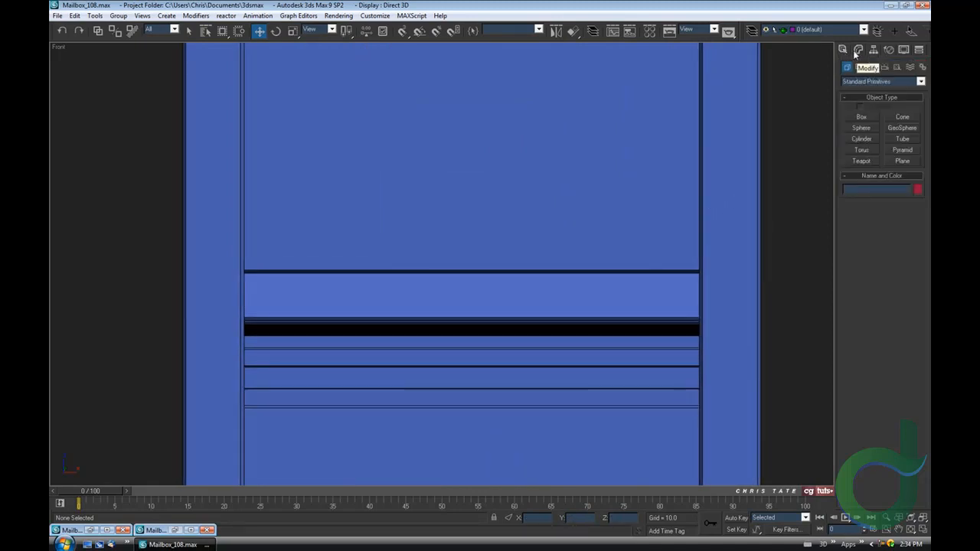
middle_click_drag(499, 271, 483, 235)
scroll(490, 236, "up", 3)
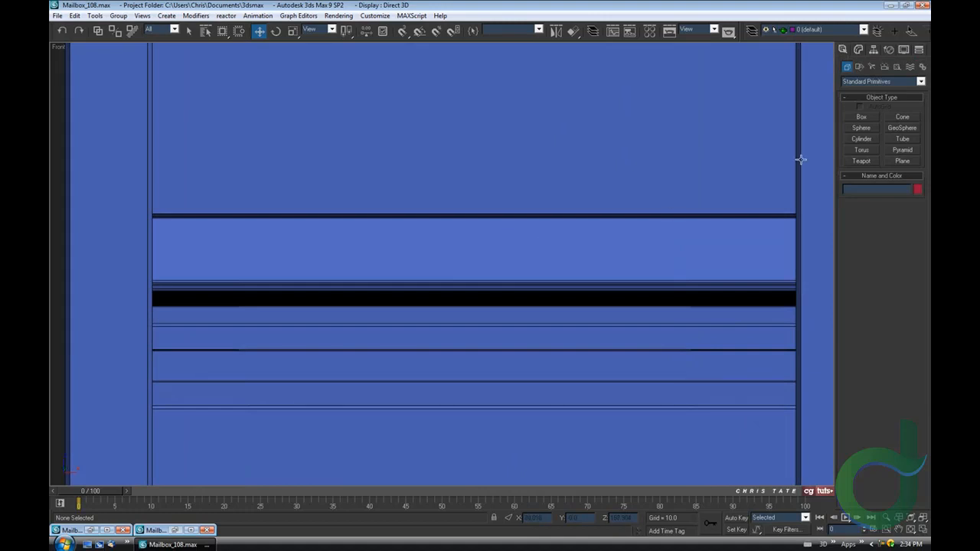
left_click(860, 66)
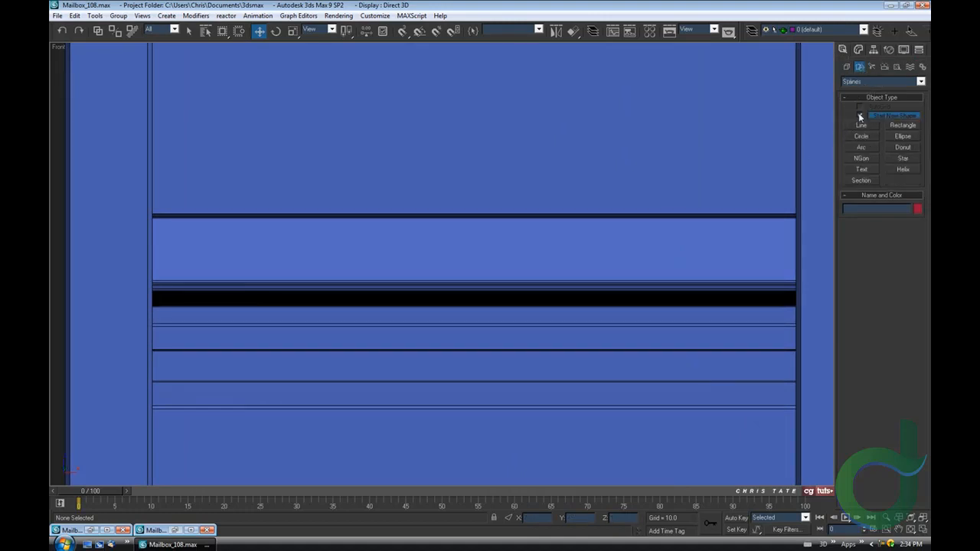
left_click(860, 137)
middle_click_drag(582, 314, 566, 302)
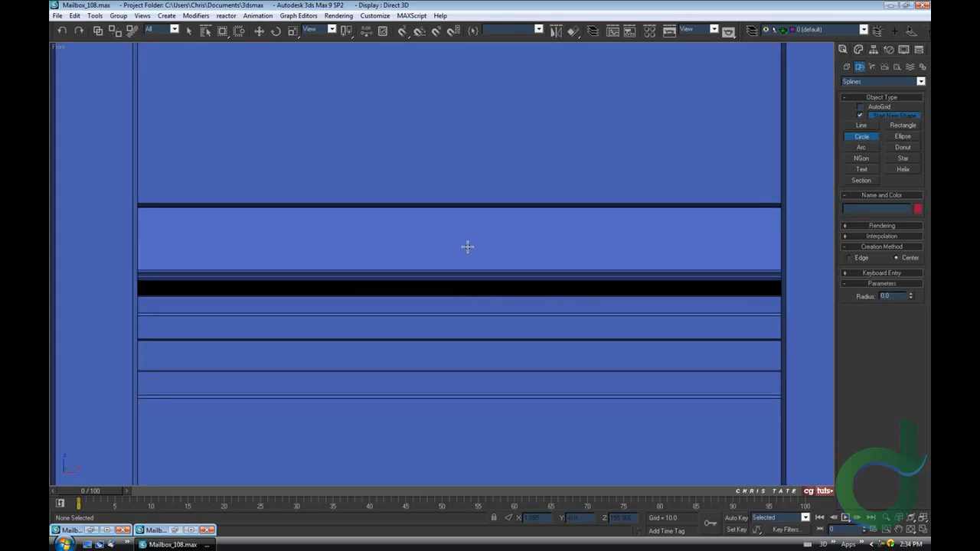
key("F3")
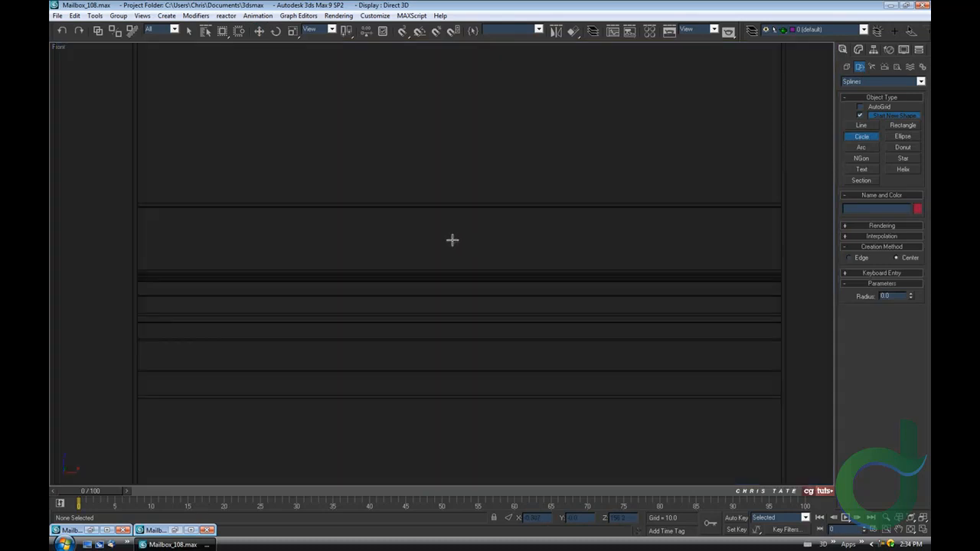
left_click_drag(452, 239, 451, 254)
- Set the circle's radius to 1.9
middle_click_drag(522, 279, 534, 301)
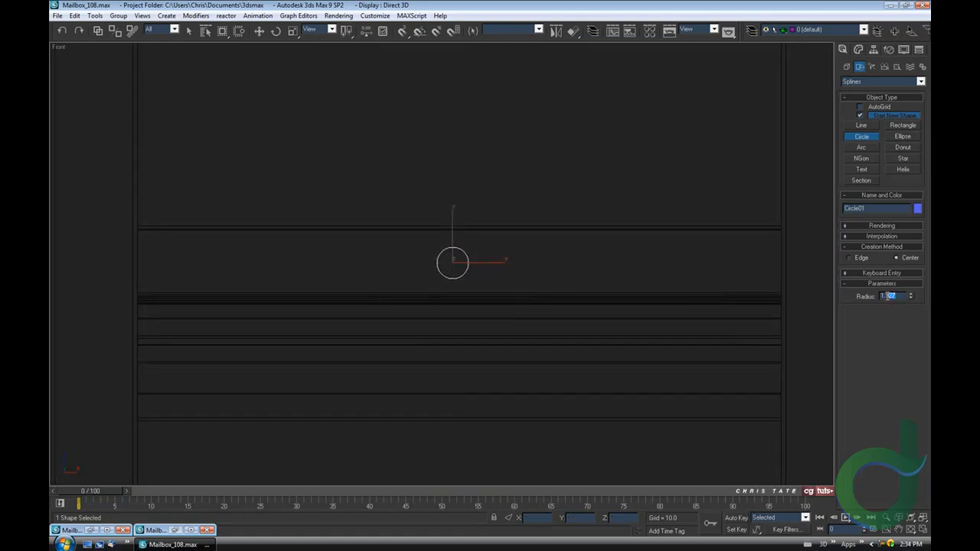
type("1.9")
scroll(449, 271, "up", 8)
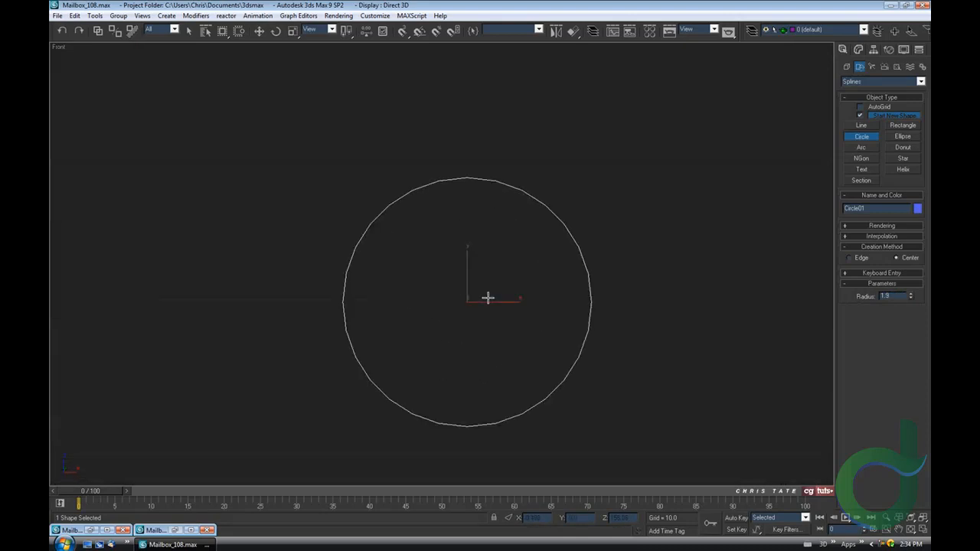
- Draw a narrow upright rectangle spline inside the circle for the keyhole slit, about 1.92 long and 0.32 wide
middle_click_drag(487, 297, 463, 270)
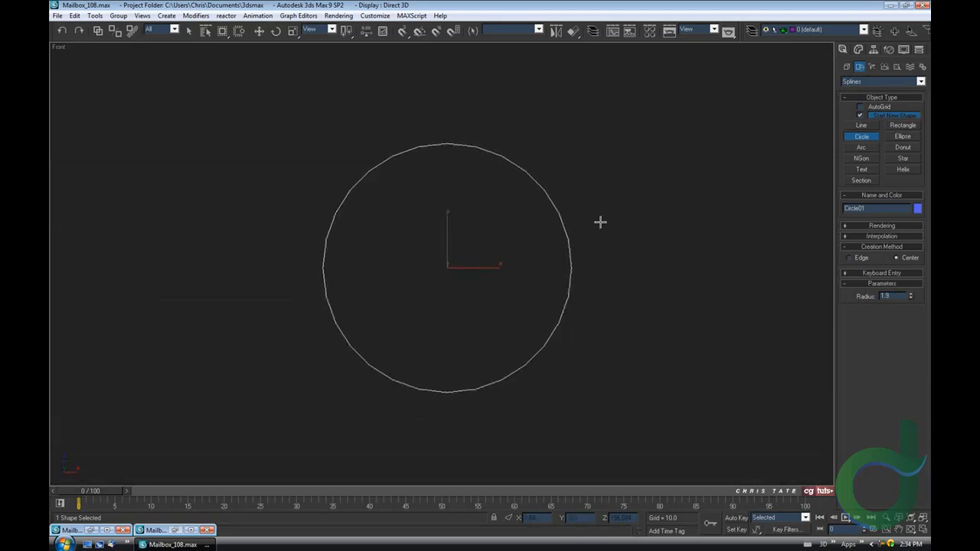
left_click(902, 125)
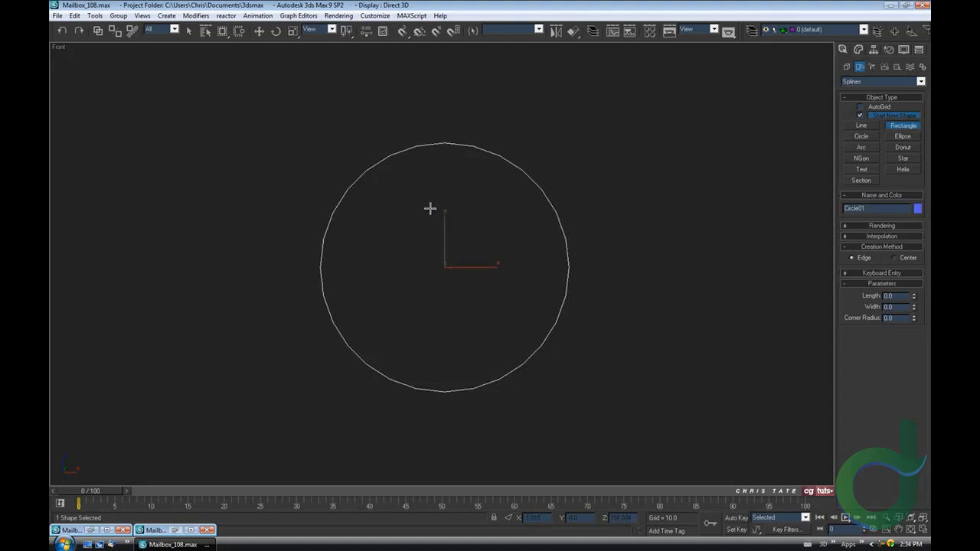
left_click_drag(430, 207, 450, 332)
middle_click_drag(472, 278, 472, 291)
key("q")
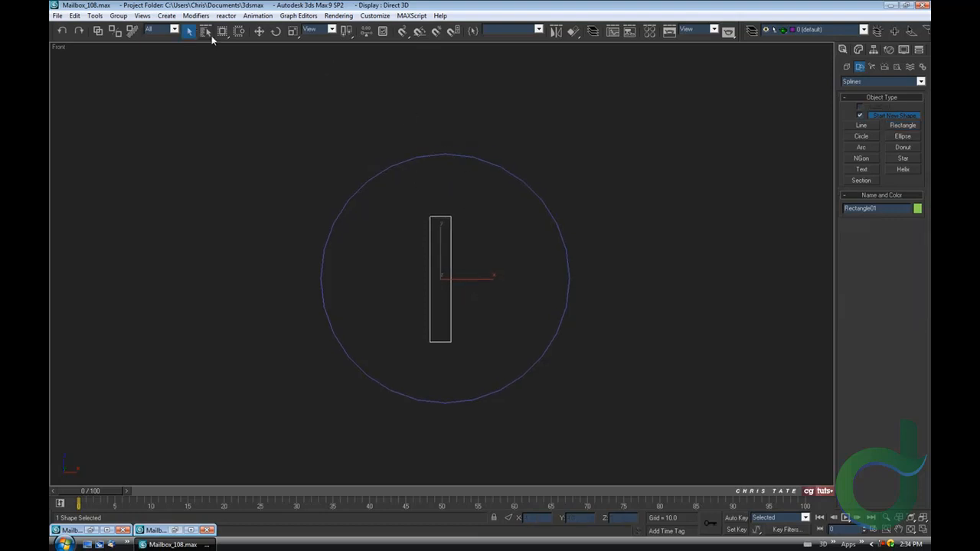
- Align the rectangle to the circle, center to center, on the X, Y and Z positions
left_click(572, 32)
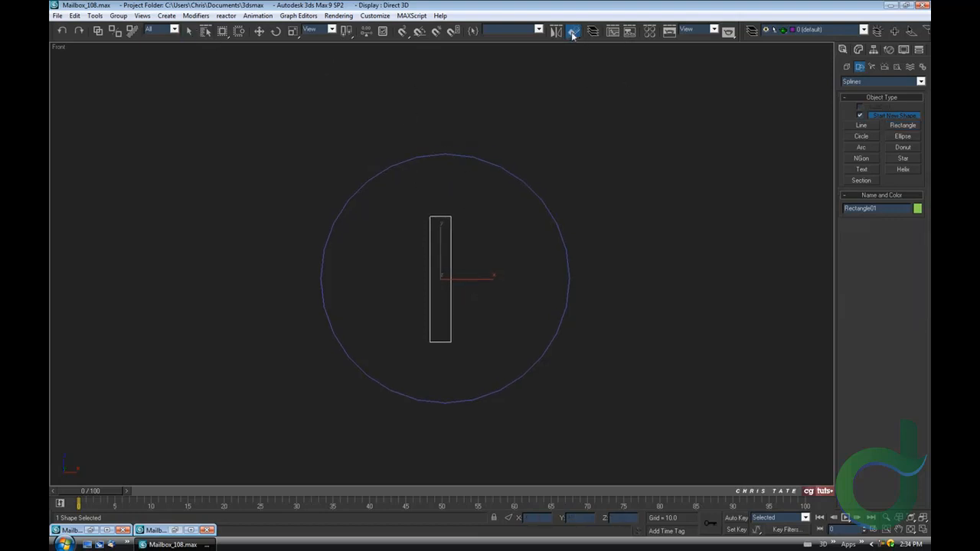
left_click(494, 168)
left_click_drag(491, 174, 725, 92)
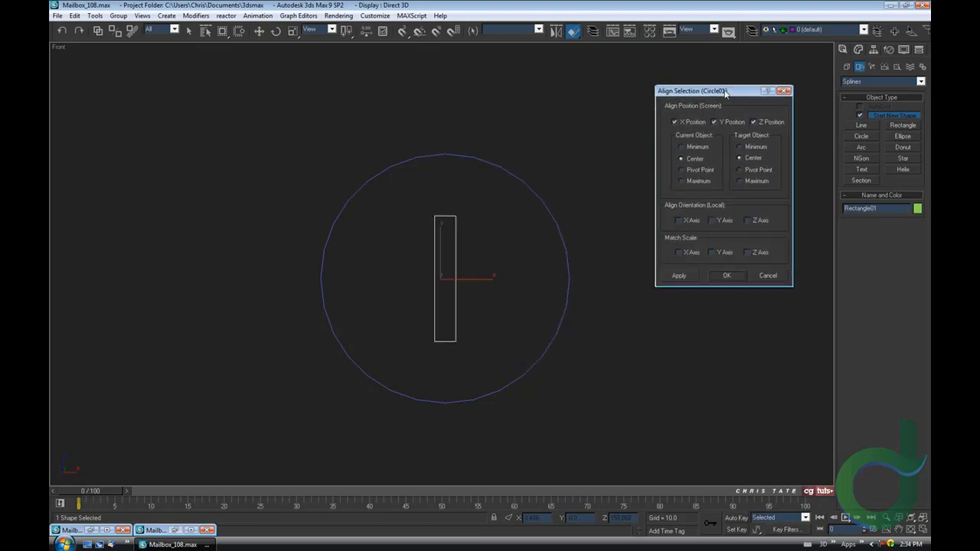
left_click(725, 275)
middle_click_drag(550, 328, 549, 311)
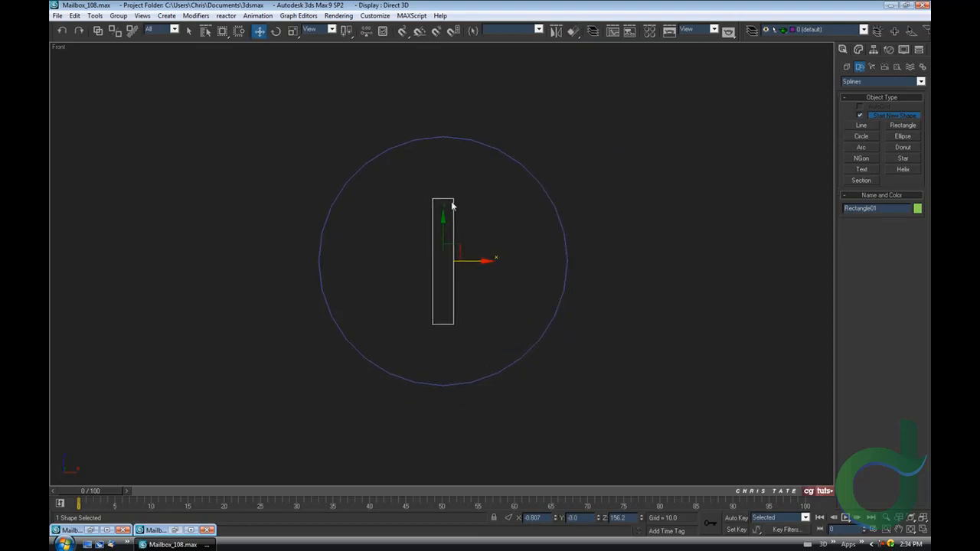
- Set the rectangle's length to 2 and its corner radius to 0.07
mouse_move(512, 182)
middle_mouse_down()
mouse_move(510, 207)
mouse_move(510, 184)
middle_mouse_up()
scroll(511, 211, "up", 2)
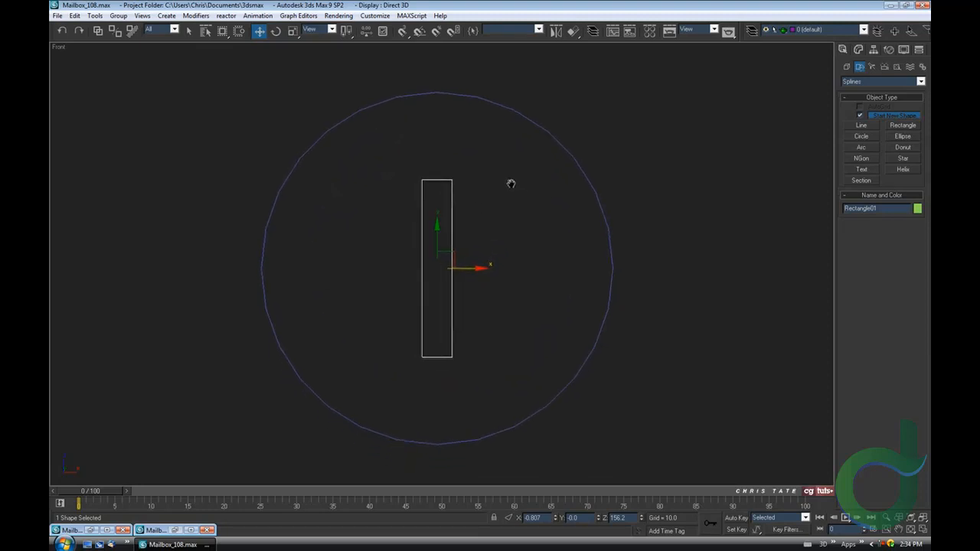
left_click(858, 49)
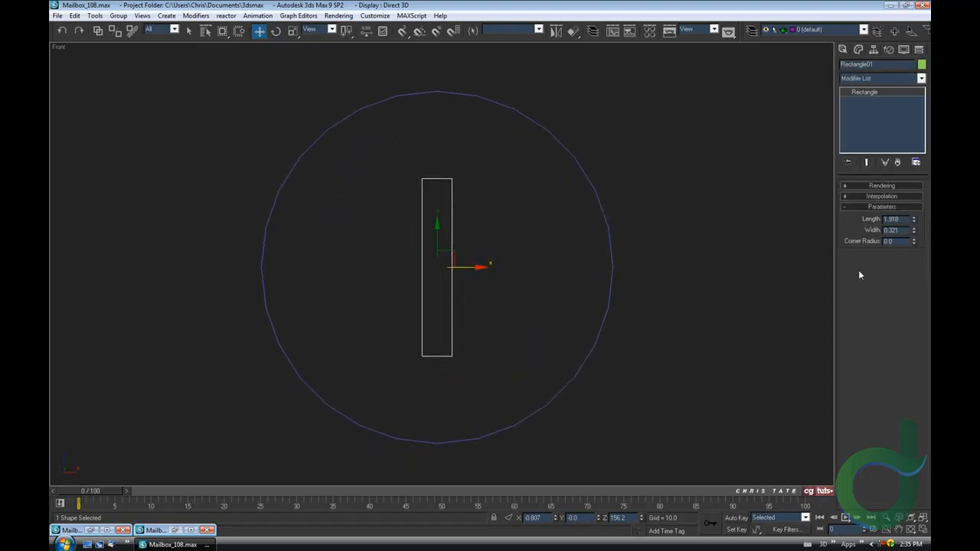
double_click(897, 219)
type("2")
key("Return")
middle_click_drag(538, 308, 542, 298)
scroll(567, 295, "down", 2)
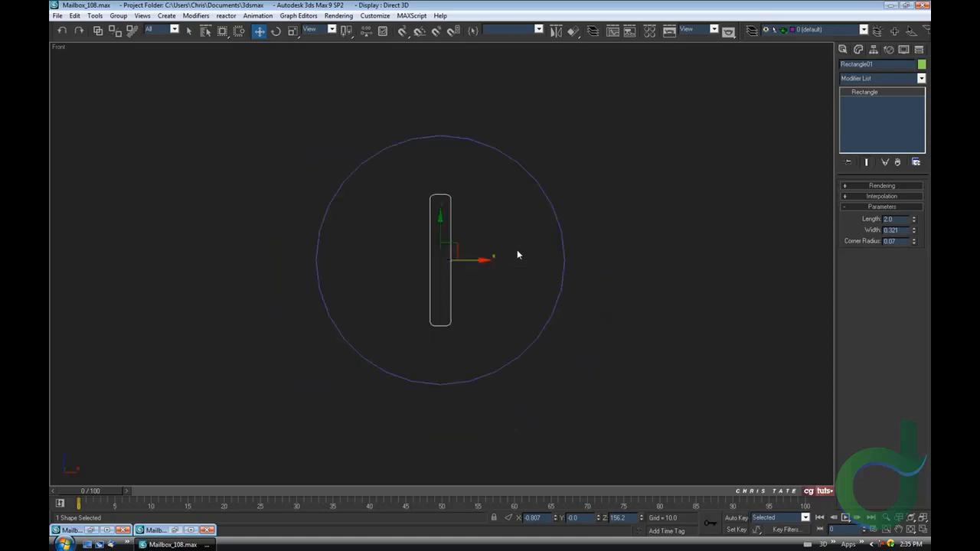
- Convert the rectangle to an Editable Spline and attach the surrounding circle to it
middle_click_drag(517, 263, 503, 268)
right_click(433, 208)
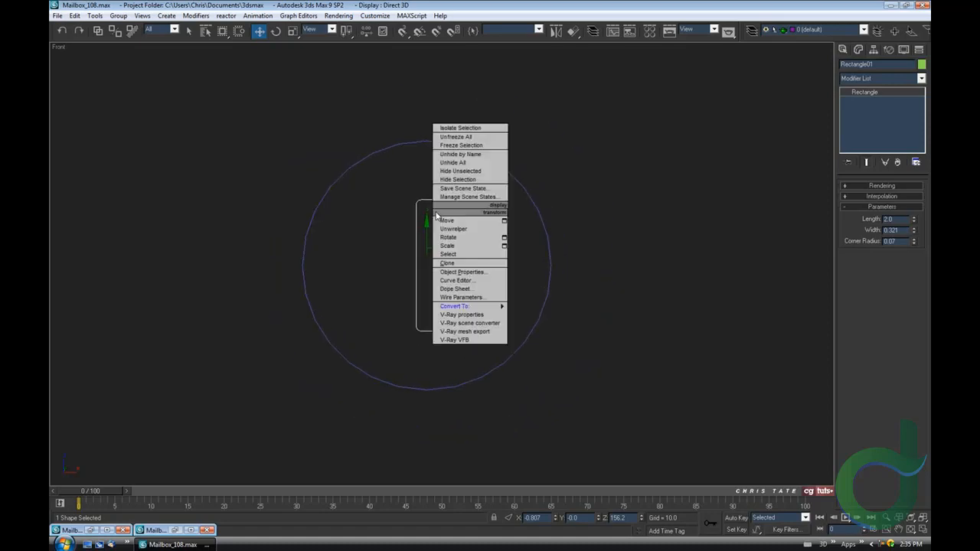
mouse_move(456, 307)
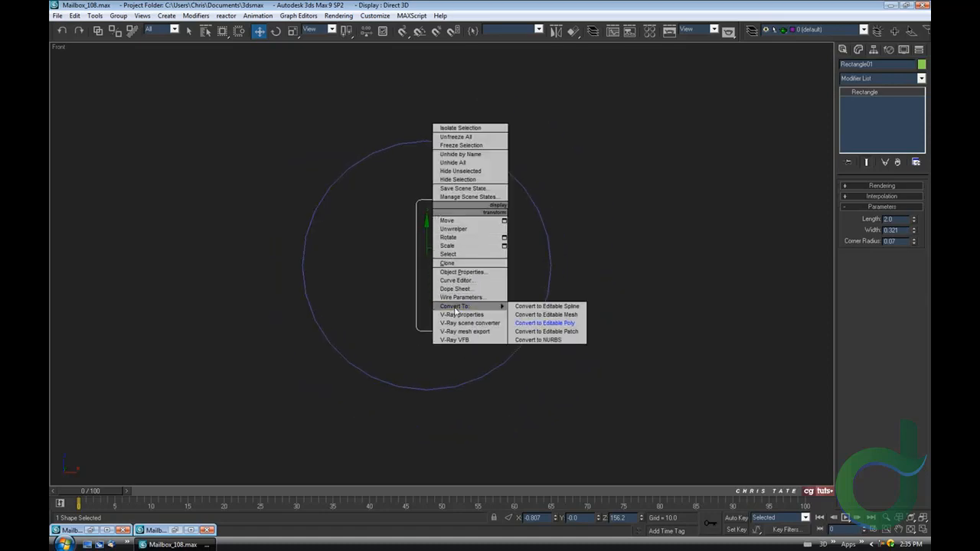
left_click(564, 307)
middle_click_drag(544, 302, 556, 314)
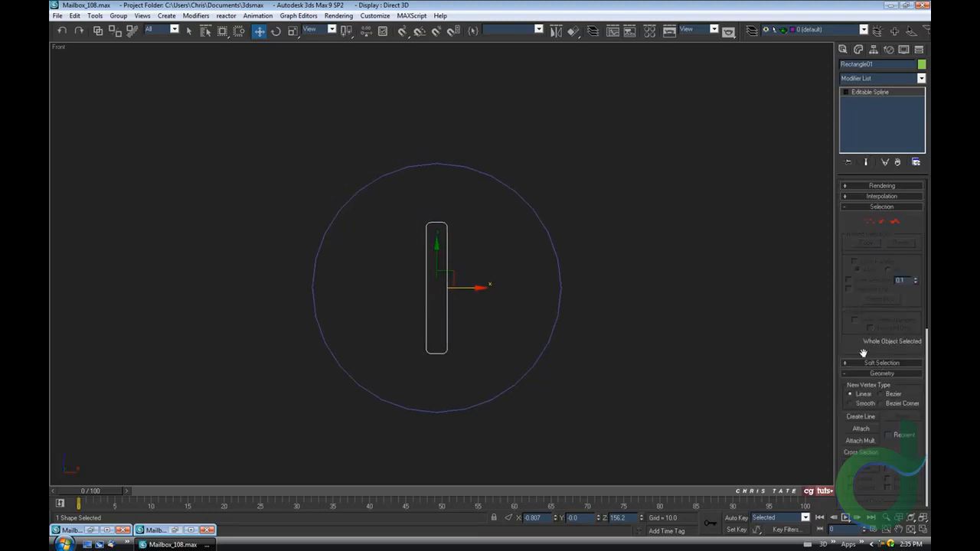
left_click(861, 429)
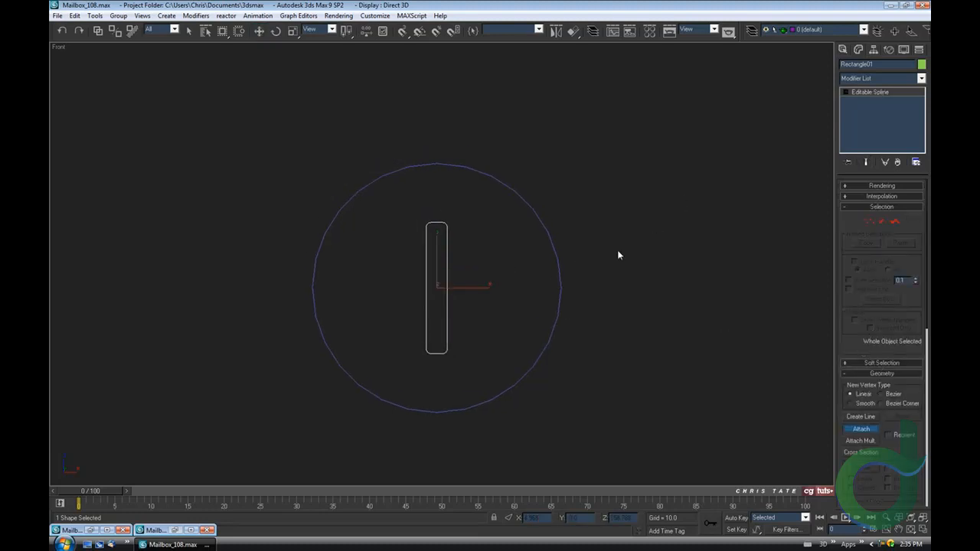
left_click(539, 218)
left_click(869, 431)
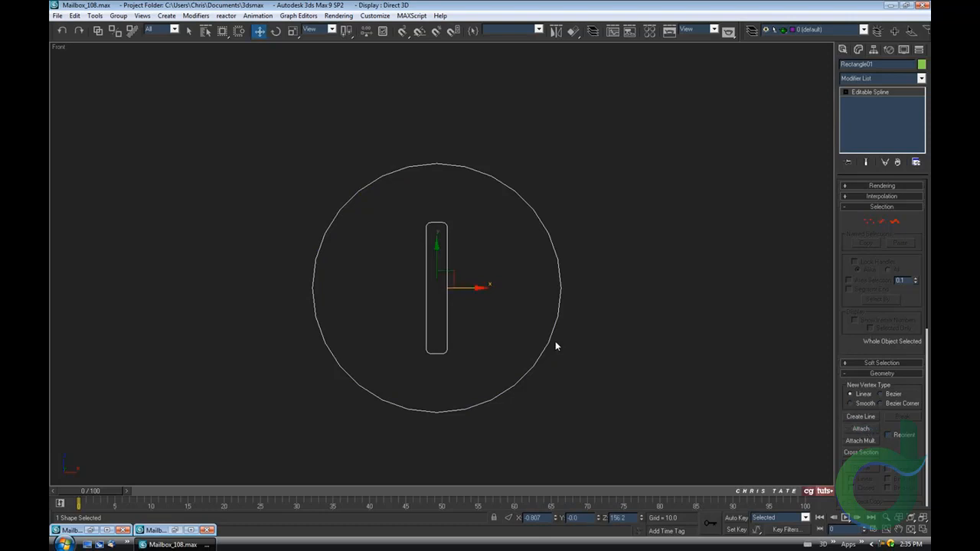
- Move the combined keyhole spline forward along the depth axis to the mailbox's front face, at about -49.6 on Y
middle_click_drag(555, 341, 550, 302)
left_click(923, 530)
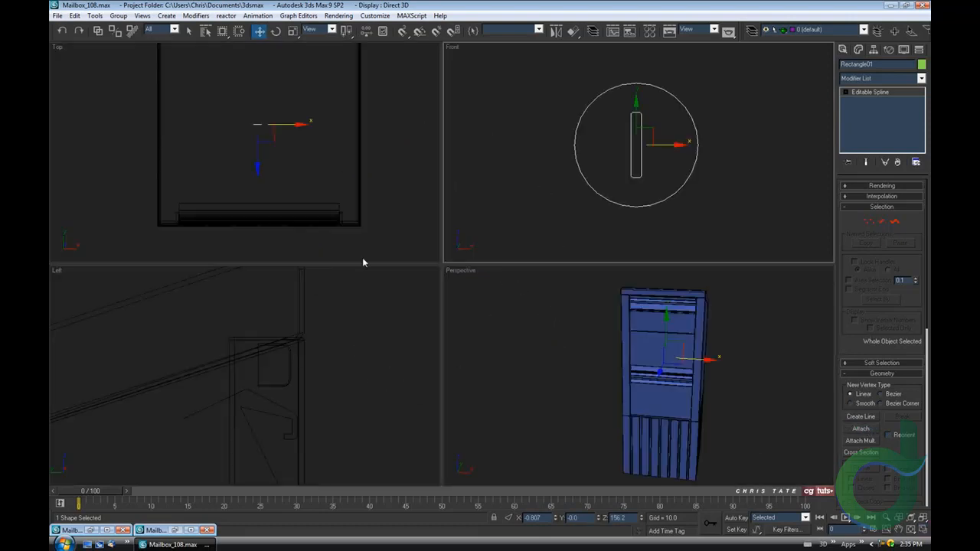
left_click_drag(255, 88, 255, 186)
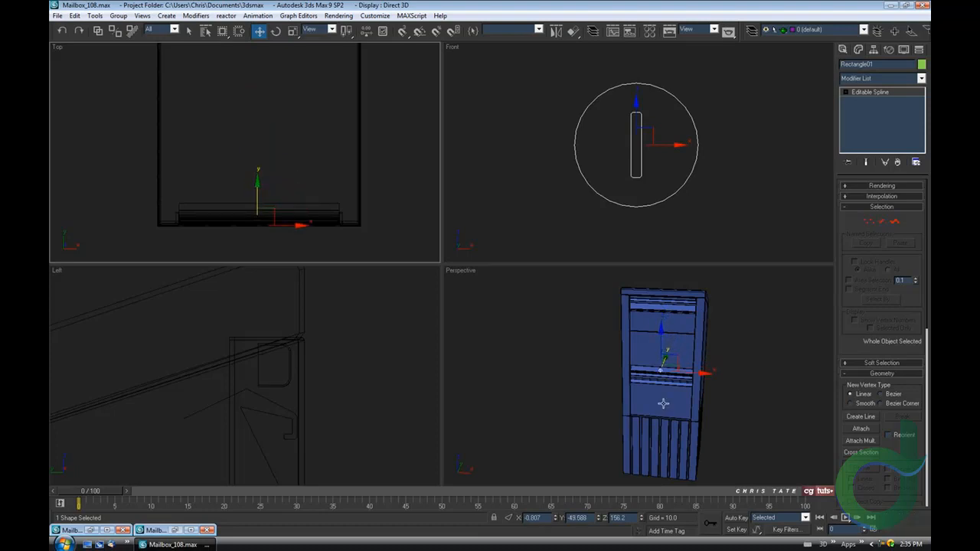
middle_click_drag(660, 400, 629, 387)
- Add a Shell modifier to the keyhole spline to give it thickness
left_click(922, 532)
mouse_move(498, 299)
middle_mouse_down("alt")
mouse_move(533, 301)
mouse_move(477, 297)
mouse_move(500, 280)
mouse_move(495, 273)
mouse_move(466, 307)
mouse_move(489, 311)
middle_mouse_up("alt")
key("z")
scroll(498, 277, "down", 4)
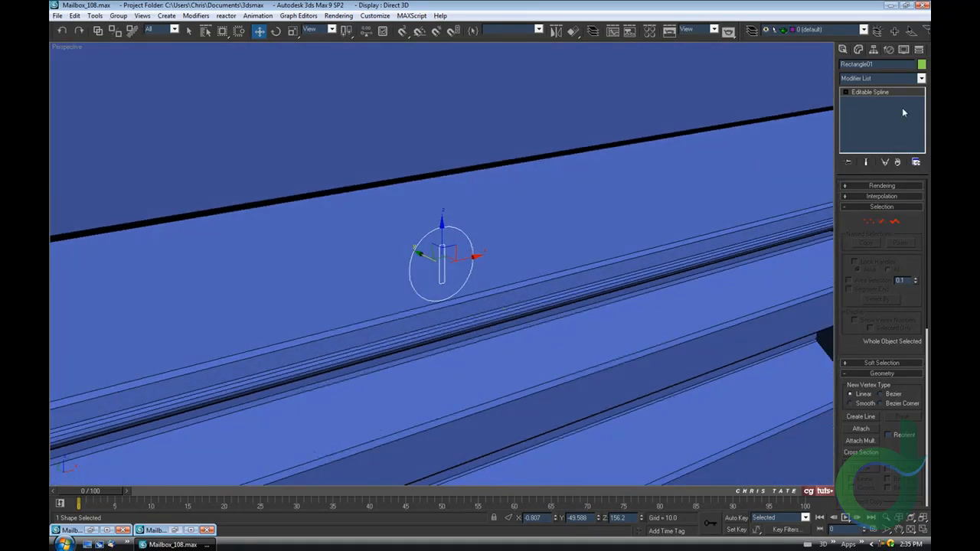
left_click(920, 78)
left_click_drag(921, 106, 922, 213)
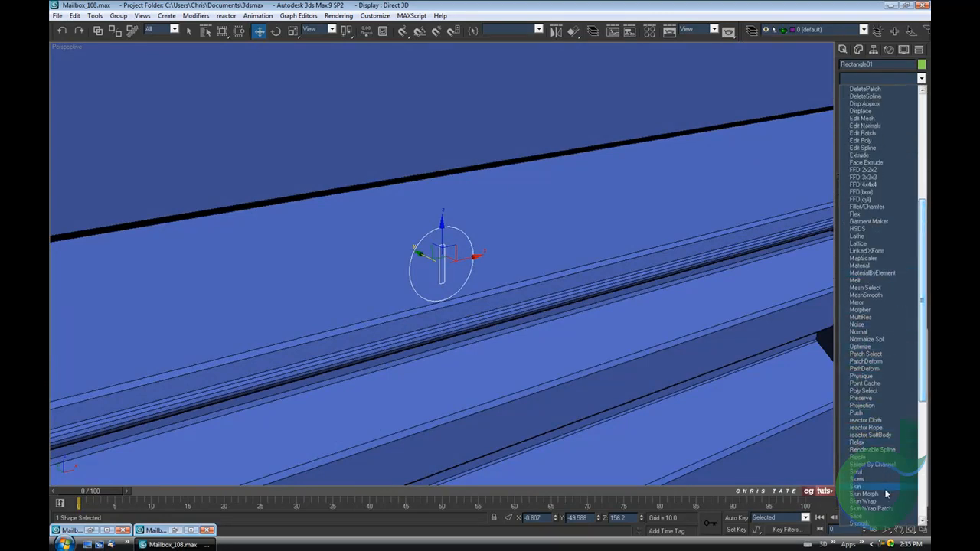
left_click(857, 472)
middle_click_drag(645, 427, 480, 293, "alt")
middle_click_drag(664, 287, 466, 242, "alt")
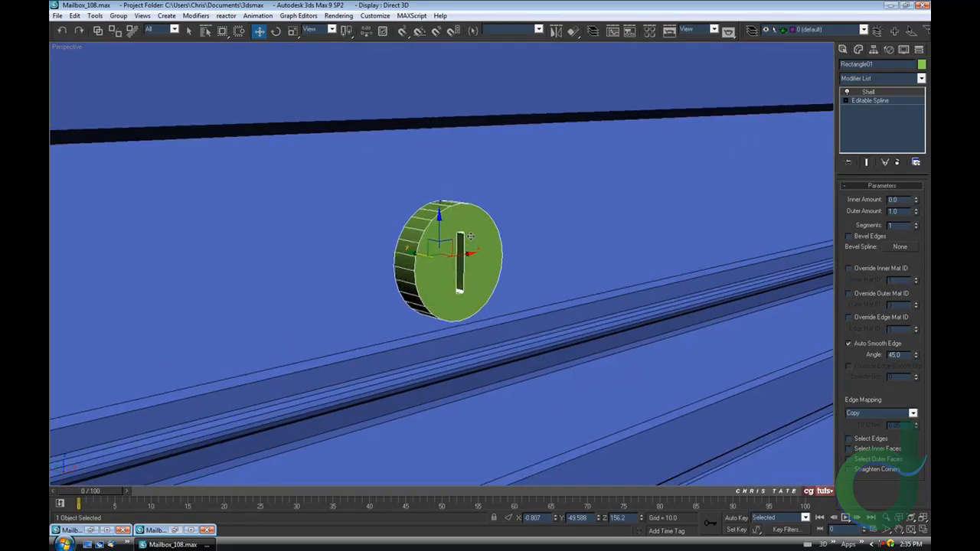
- Isolate the keyhole disc and convert it to an Editable Poly
key("alt+q")
middle_click_drag(506, 272, 502, 252, "alt")
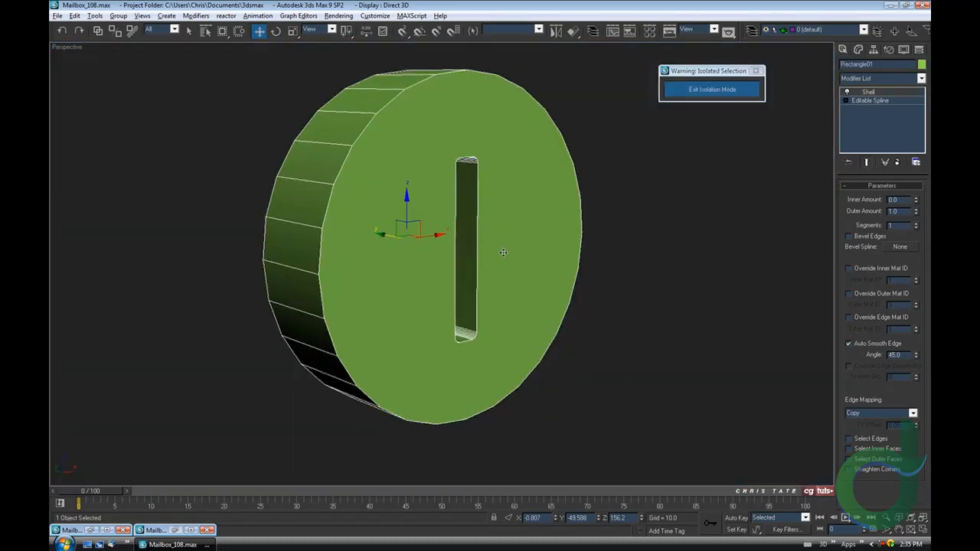
right_click(487, 187)
mouse_move(511, 282)
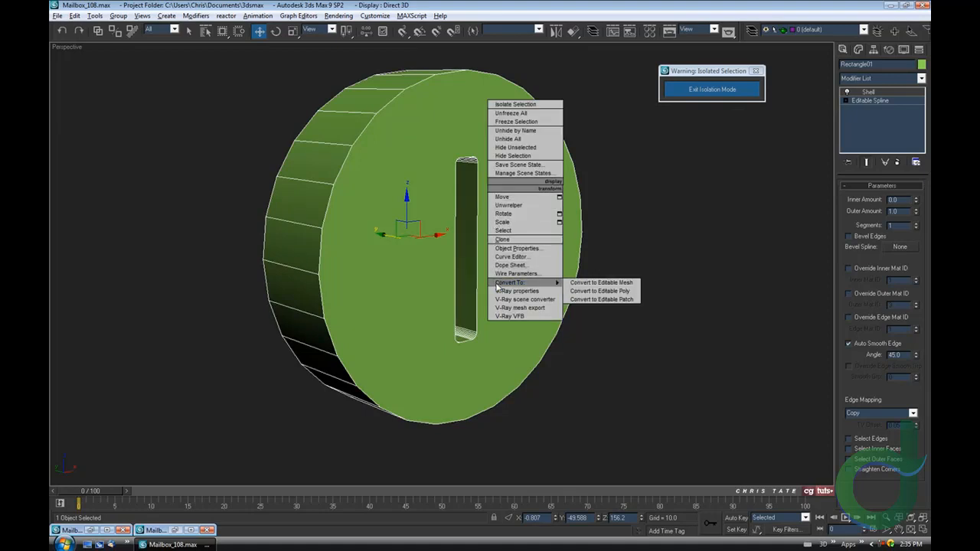
left_click(582, 292)
middle_click_drag(582, 291, 583, 242, "alt")
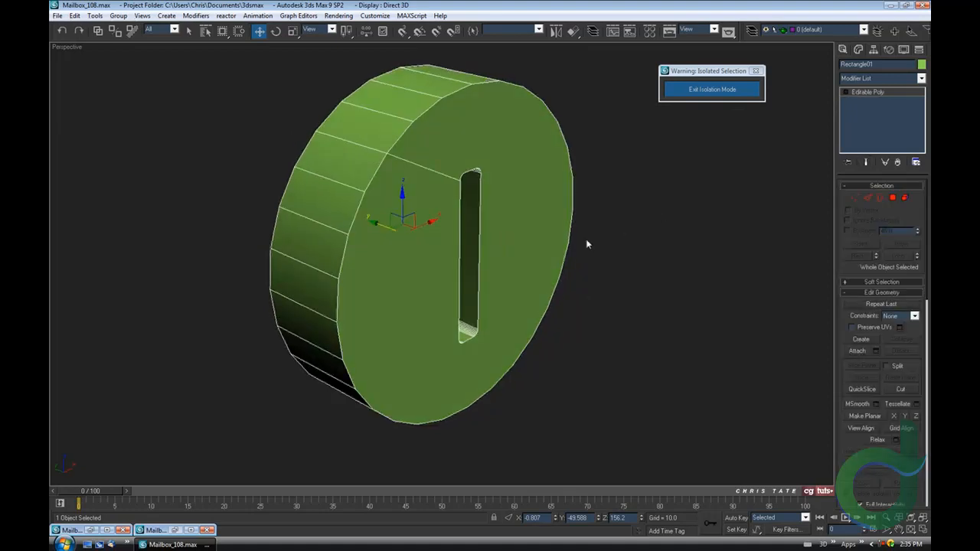
- Delete the polygon that forms the back face of the keyhole disc
left_click(891, 198)
middle_click_drag(767, 244, 486, 224, "alt")
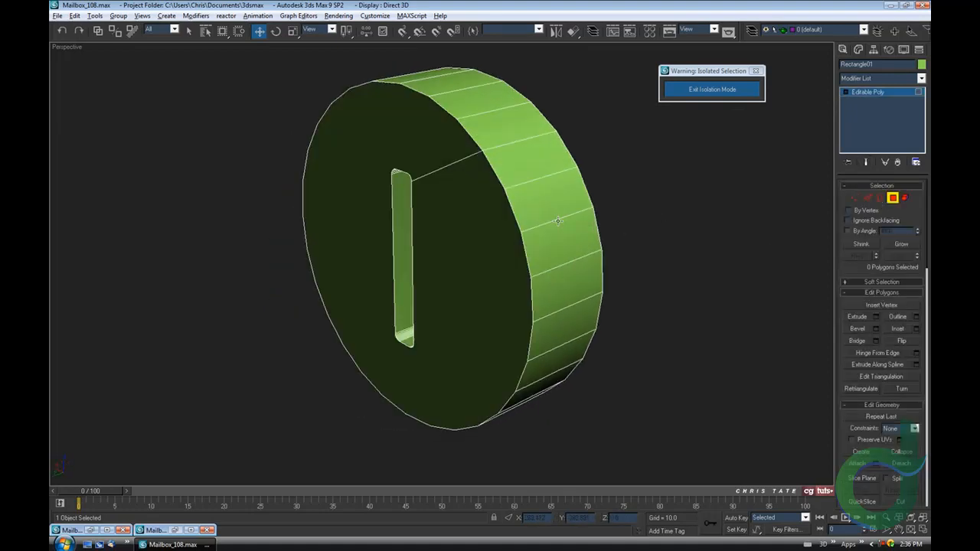
left_click(484, 223)
key("Delete")
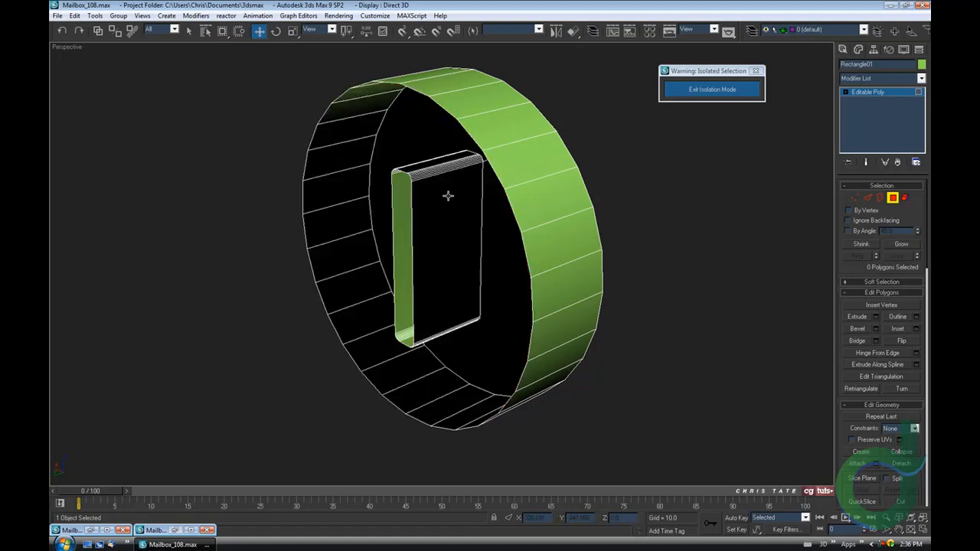
middle_click_drag(509, 216, 405, 223, "alt")
left_click(891, 198)
- Assign the blue 02 - Default material to the keyhole disc
middle_click_drag(642, 287, 594, 268, "alt")
middle_click_drag(451, 127, 442, 225)
scroll(434, 219, "up", 4)
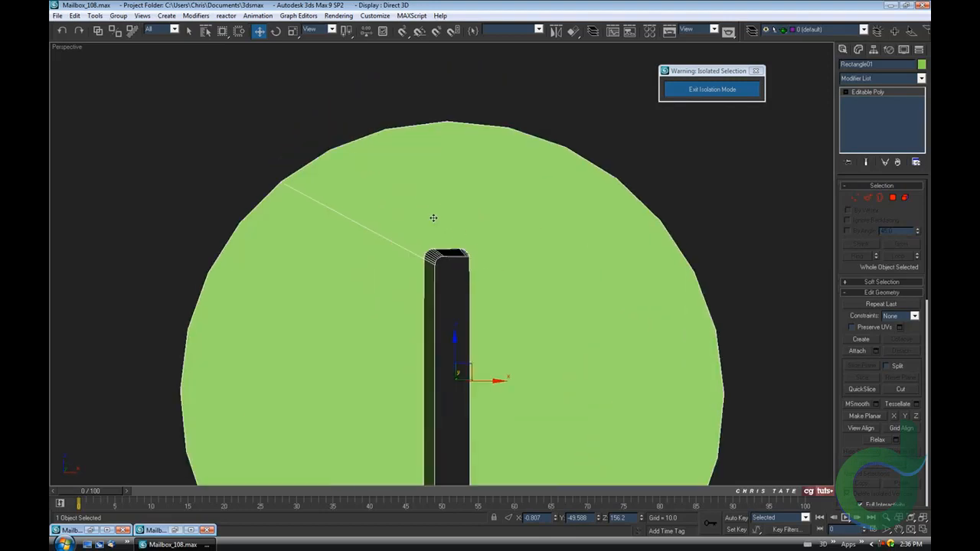
key("m")
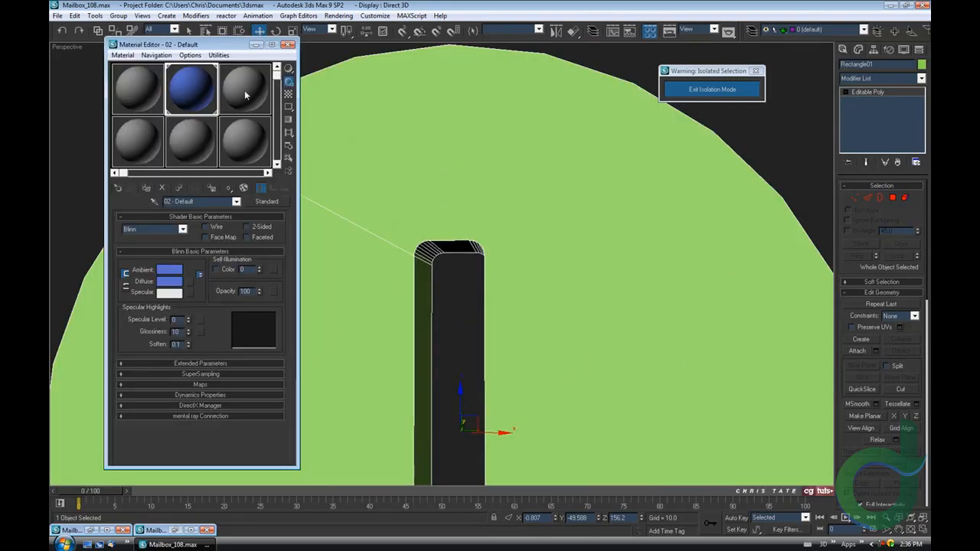
left_click_drag(229, 44, 219, 36)
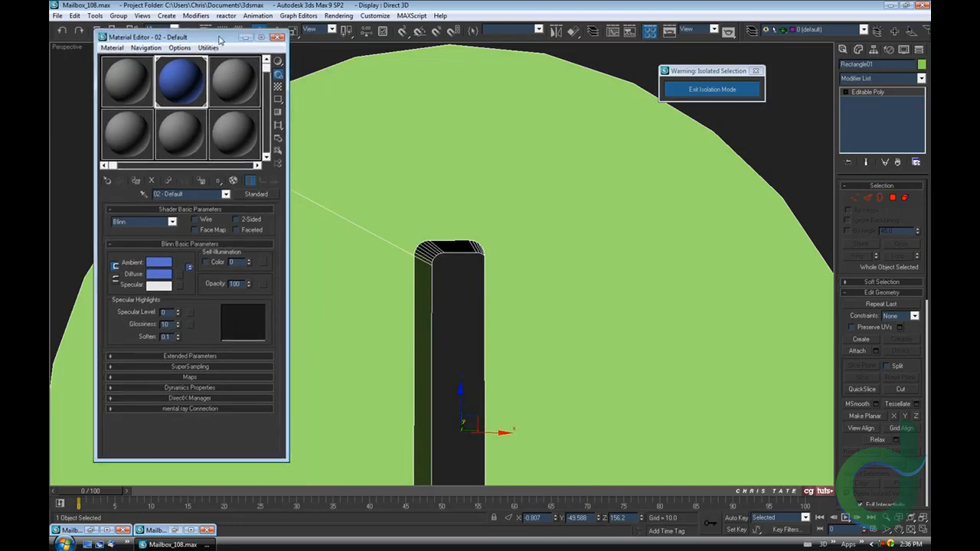
left_click_drag(181, 78, 593, 282)
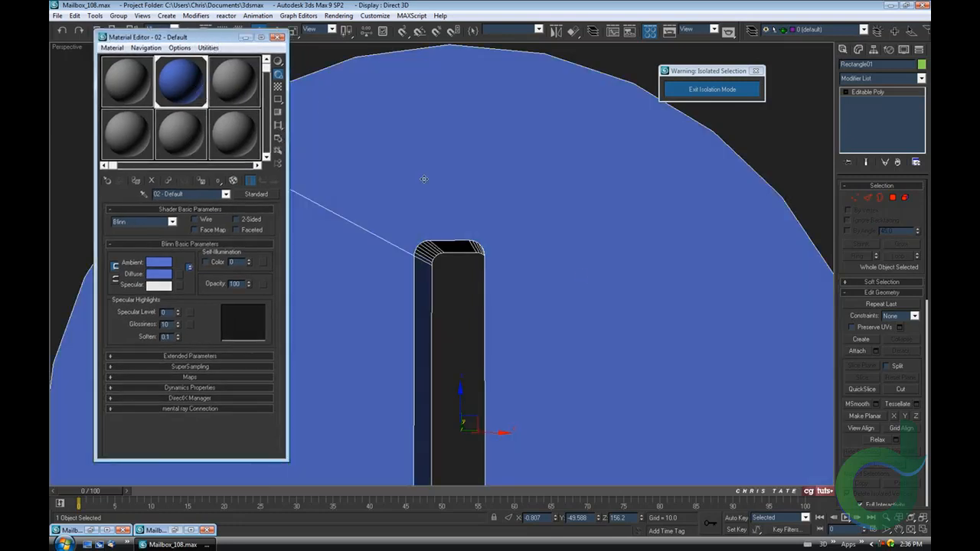
left_click(278, 36)
- Cut an edge on the front face from the slit's upper right corner to the topmost vertex of the disc's rim
middle_click_drag(437, 152, 464, 189, "alt")
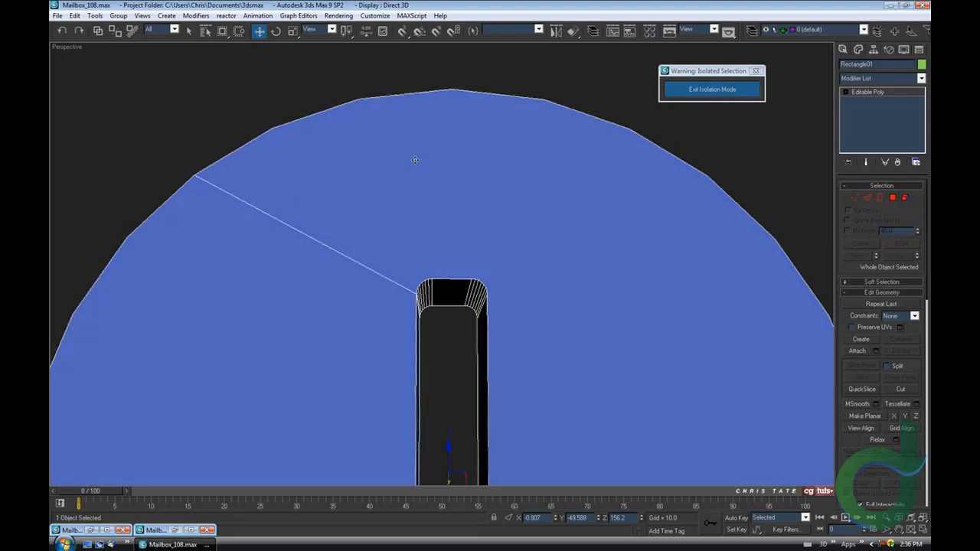
middle_click_drag(414, 160, 522, 216, "alt")
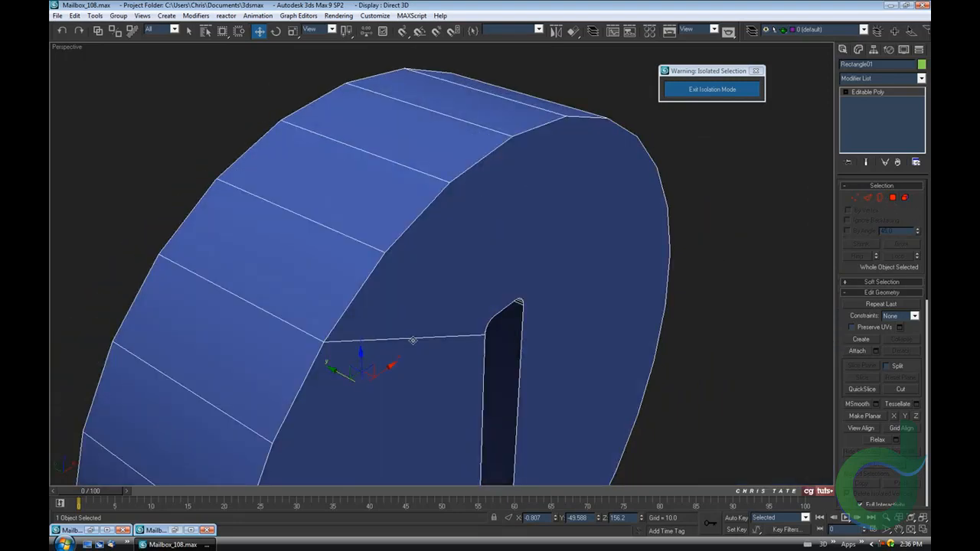
scroll(413, 261, "down", 5)
middle_click_drag(402, 201, 444, 231, "alt")
scroll(429, 250, "up", 2)
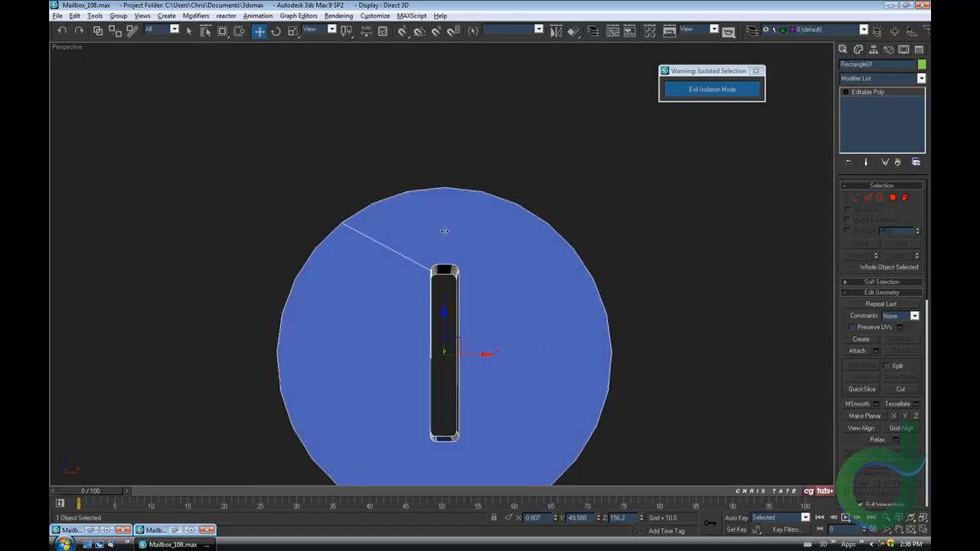
scroll(458, 248, "up", 3)
scroll(449, 210, "up", 2)
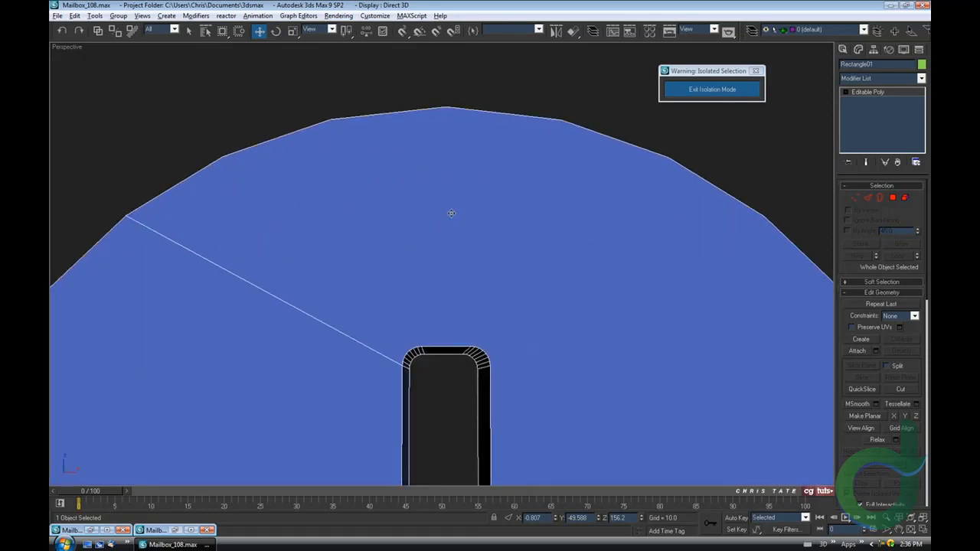
left_click(900, 389)
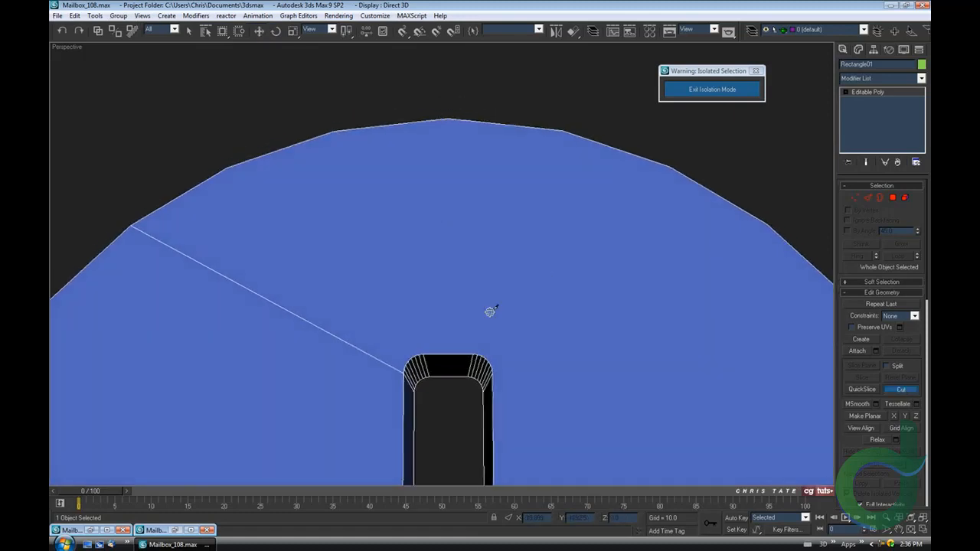
middle_click_drag(490, 310, 466, 306)
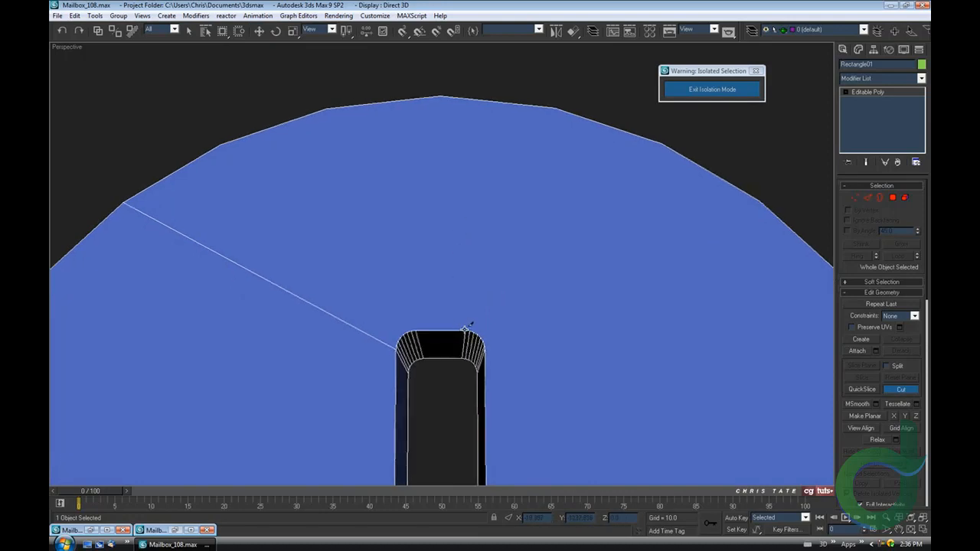
left_click(464, 326)
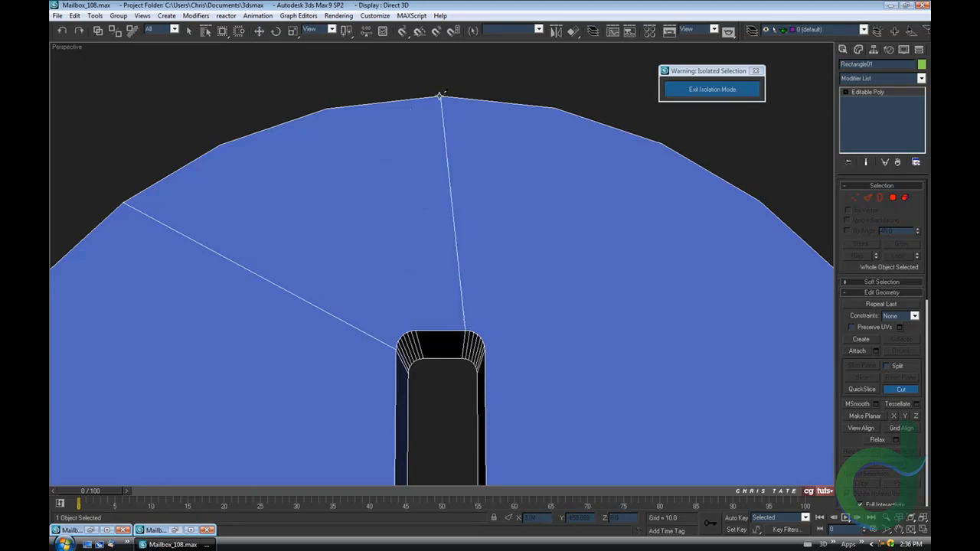
- Cut a matching edge from the slit's lower right corner to the bottommost vertex of the rim
middle_click_drag(522, 309, 523, 271)
scroll(522, 271, "down", 2)
middle_click_drag(522, 383, 522, 172)
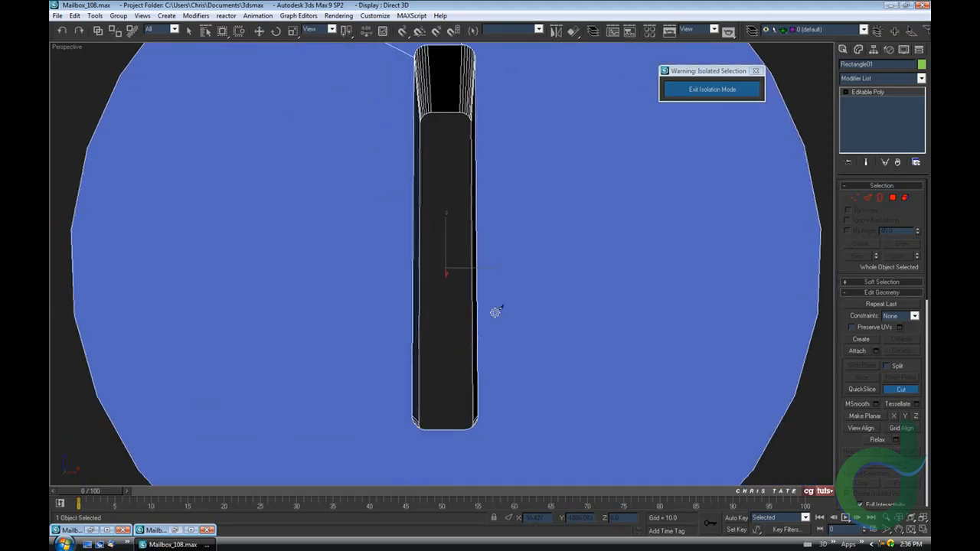
middle_click_drag(495, 312, 494, 168)
middle_click_drag(472, 361, 463, 310)
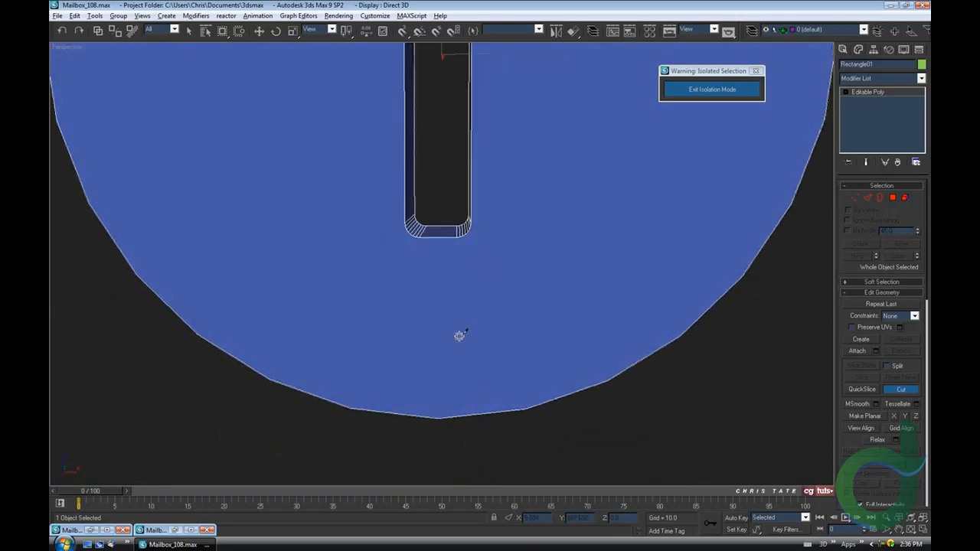
left_click(456, 237)
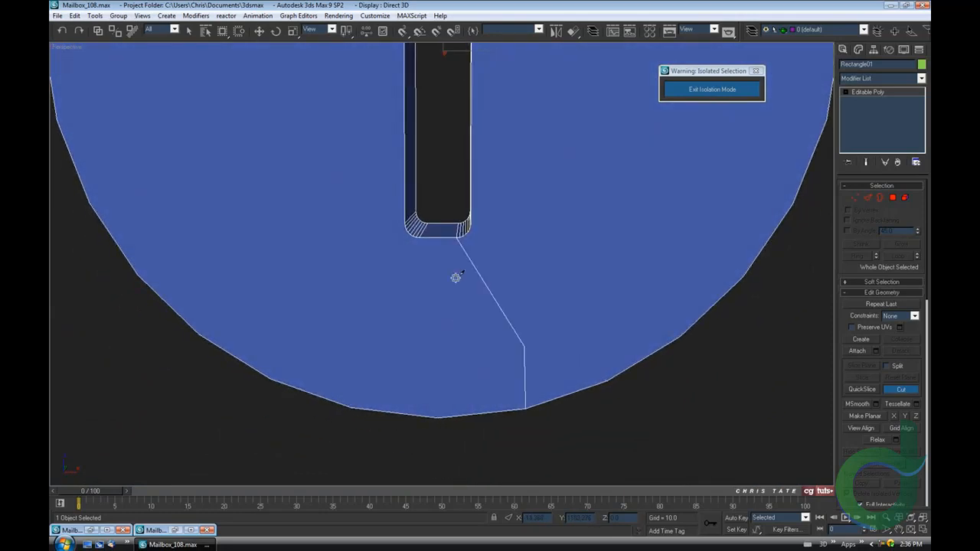
left_click(438, 418)
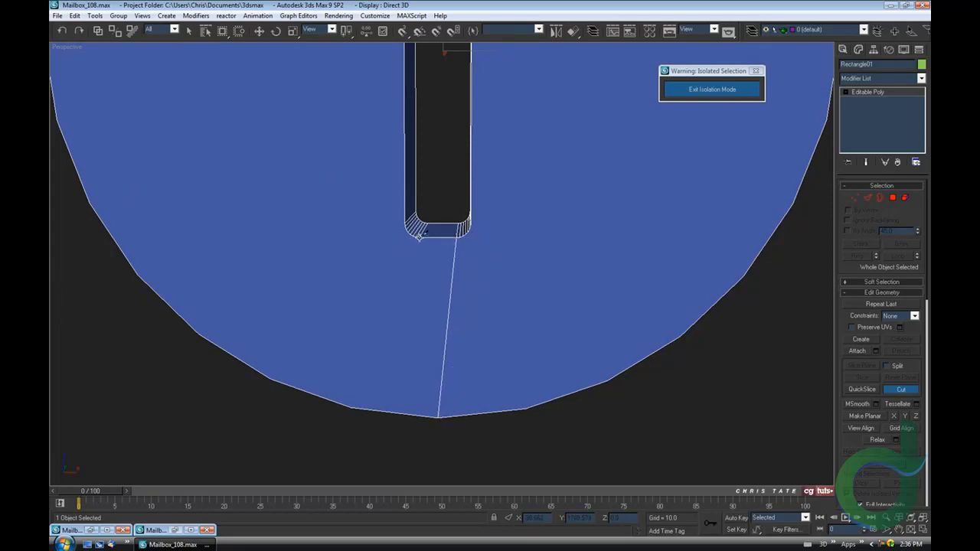
- Remove the diagonal edge running from the slit's upper left corner to the disc's rim
middle_click_drag(459, 238, 479, 341)
scroll(470, 289, "down", 3)
left_click(867, 198)
left_click(398, 188)
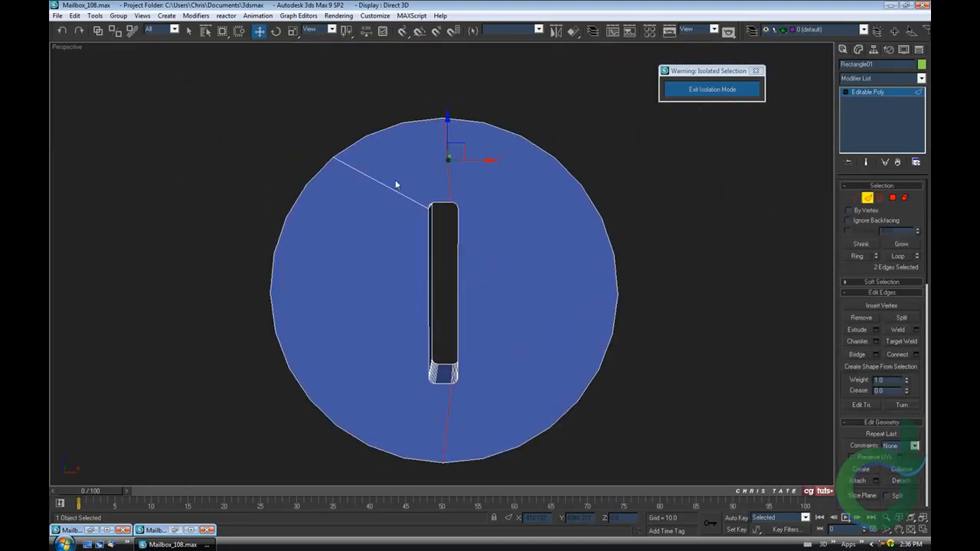
left_click(405, 297)
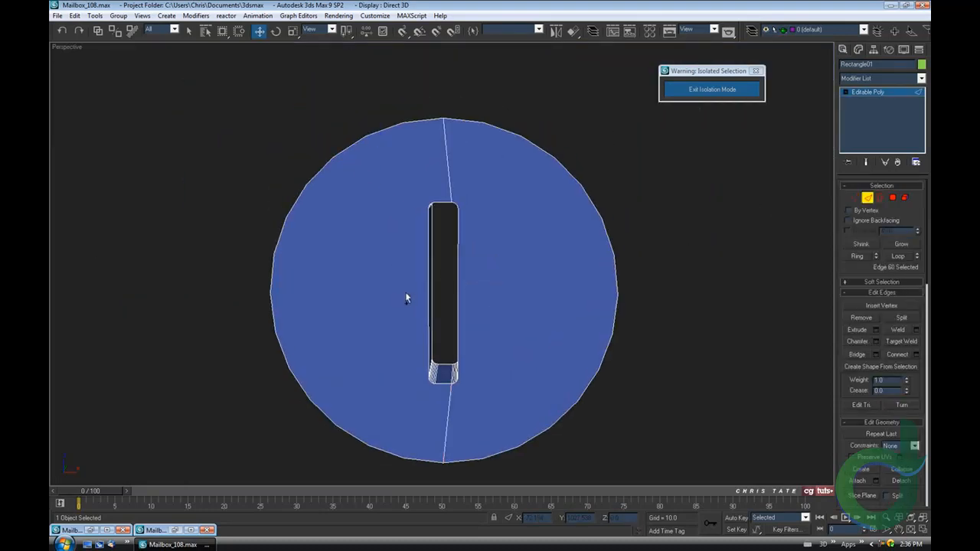
- Connect the ring of edges across the disc's side wall with 1 segment, keeping pinch and slide at 0
middle_click_drag(396, 254, 464, 309, "alt")
scroll(457, 254, "down", 2)
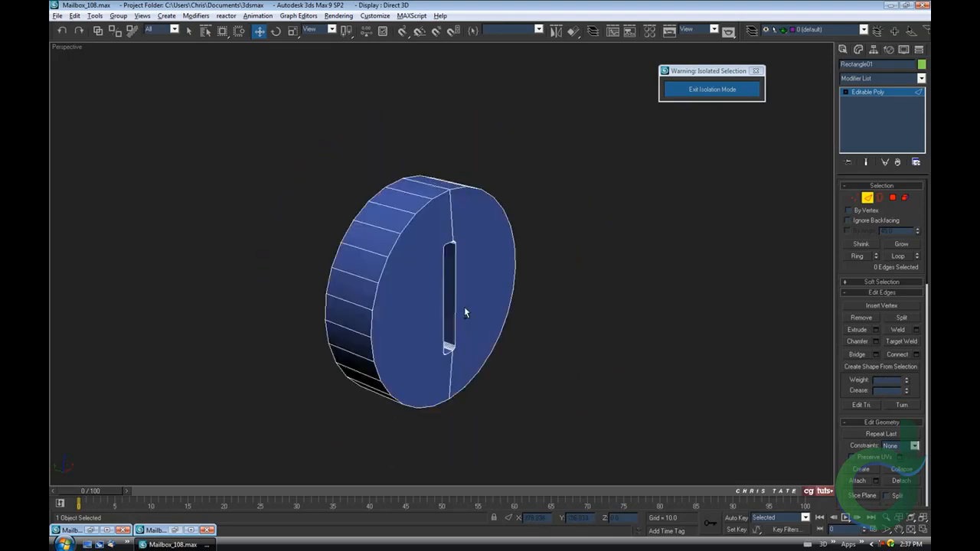
middle_click_drag(447, 272, 469, 268, "alt")
left_click(396, 228)
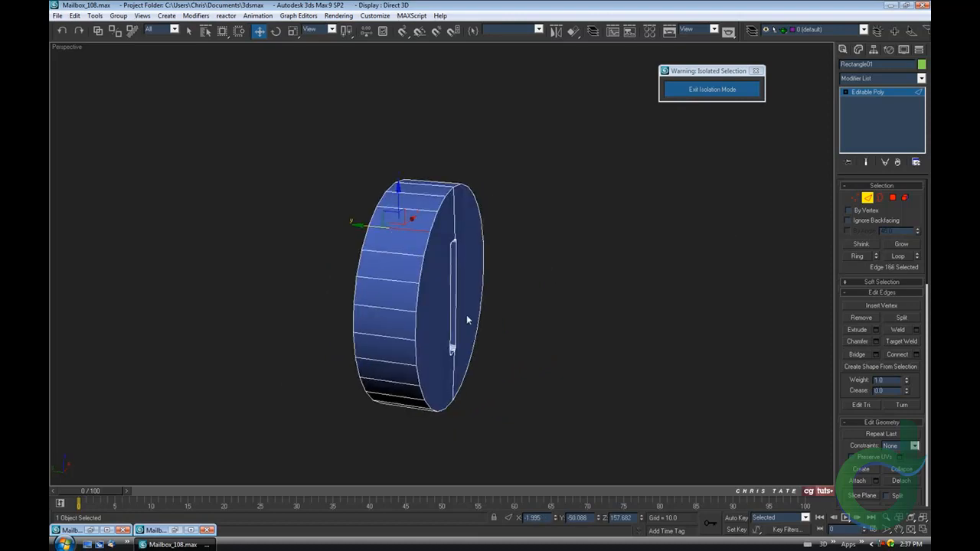
left_click(857, 256)
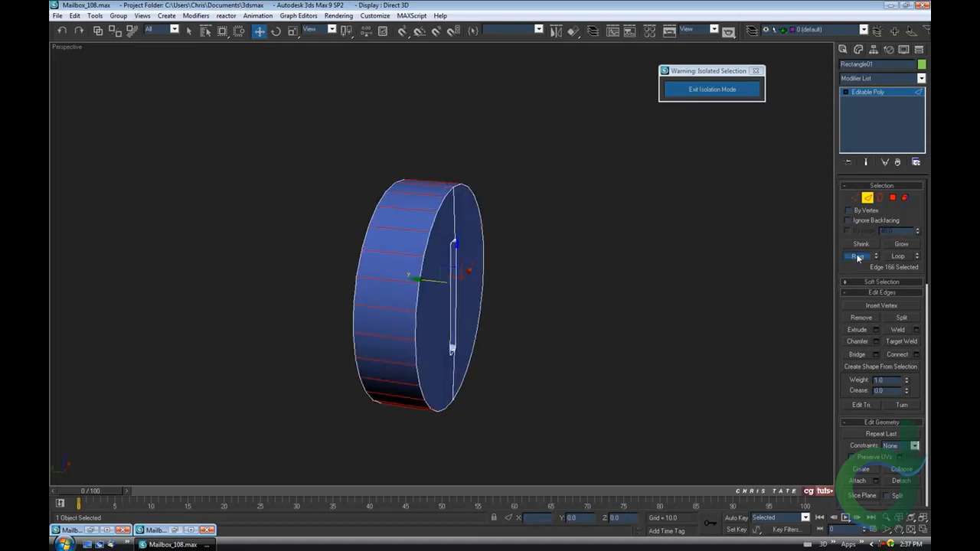
left_click(915, 355)
middle_click_drag(520, 274, 482, 269, "alt")
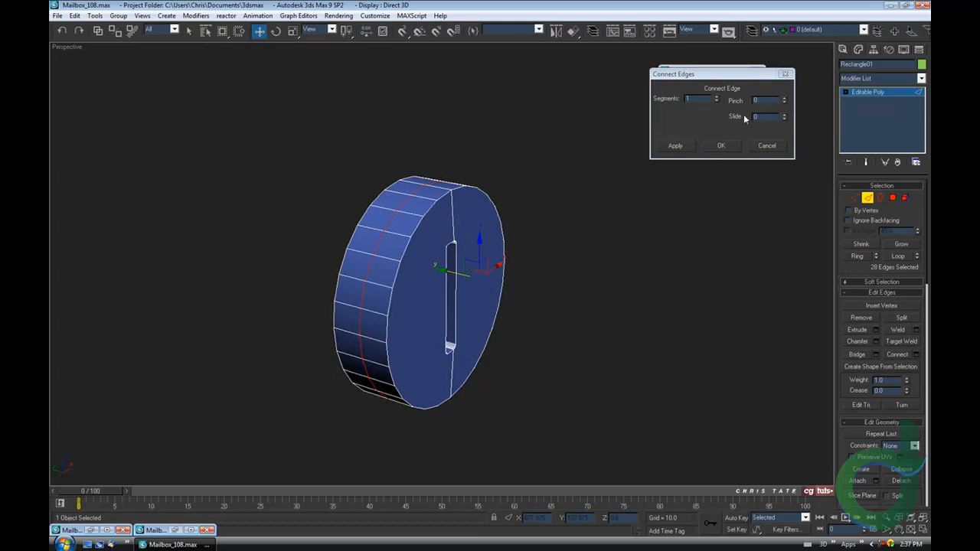
left_click(719, 145)
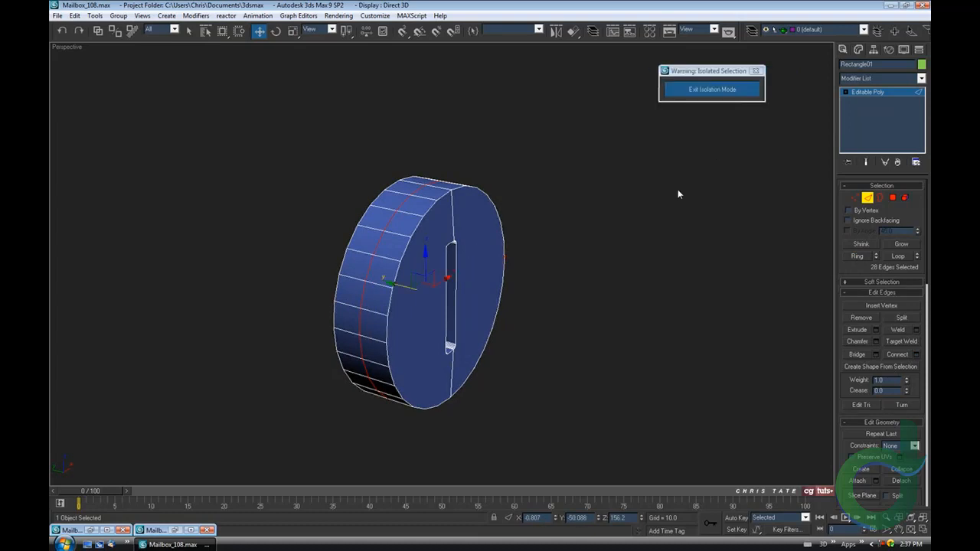
- Scale the front face's outer rim vertices uniformly to 92 percent, leaving the slit's vertices out of the selection
middle_click_drag(597, 268, 507, 274, "alt")
left_click(892, 198)
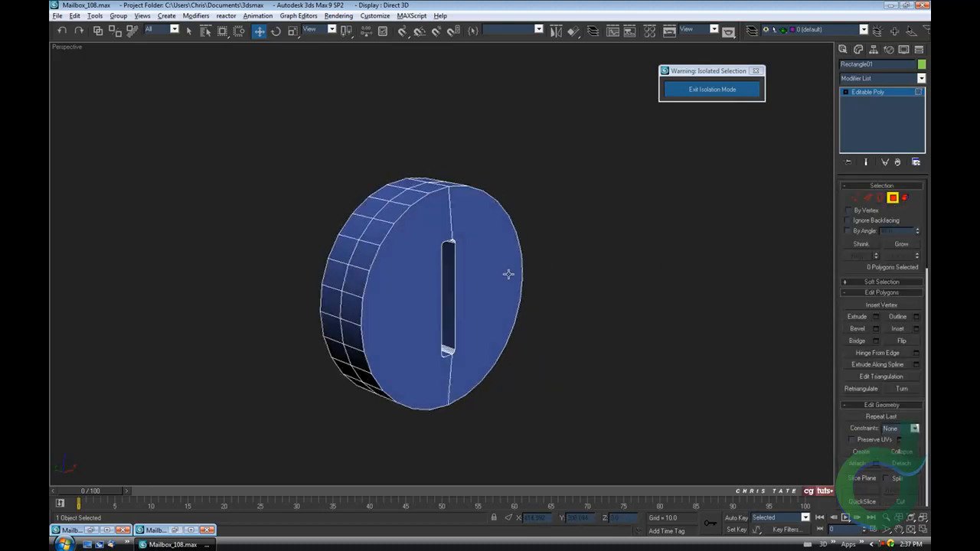
left_click(483, 260)
left_click(419, 270, "ctrl")
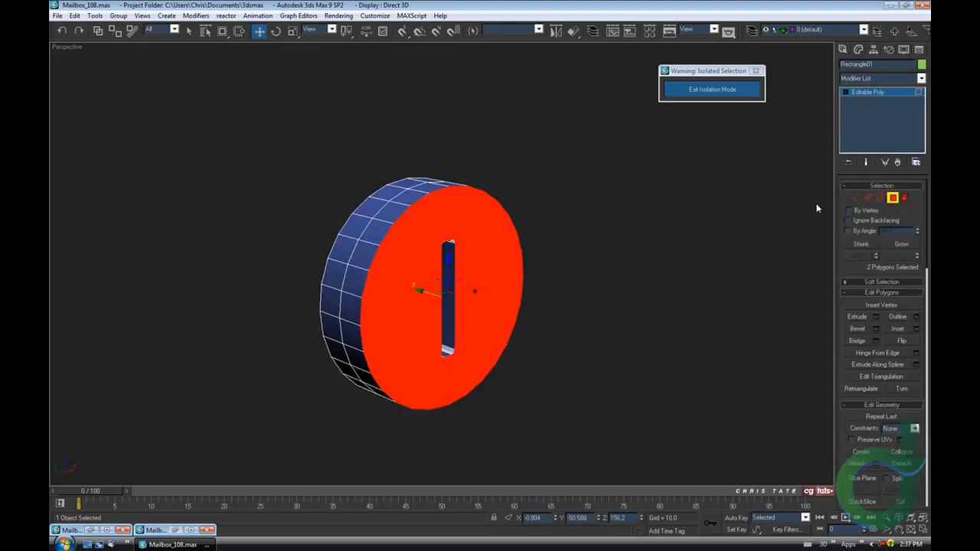
left_click(855, 198, "ctrl")
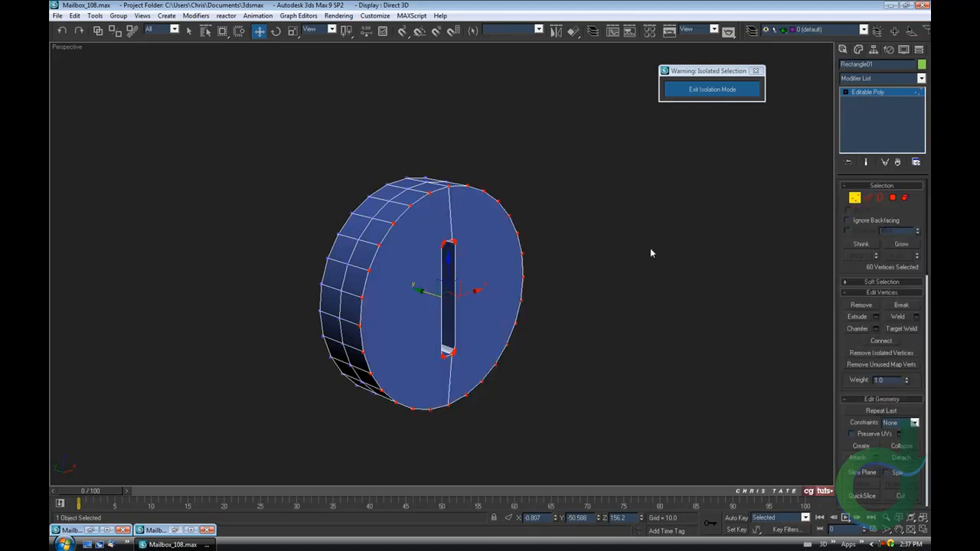
middle_click_drag(477, 215, 478, 199)
middle_click_drag(464, 257, 450, 306, "alt")
scroll(449, 311, "up", 3)
left_click_drag(481, 186, 372, 398)
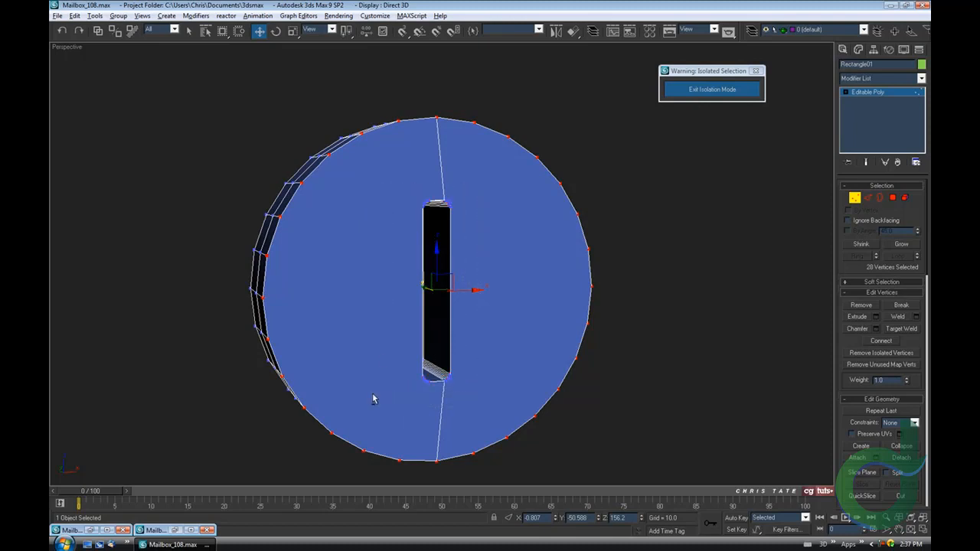
middle_click_drag(384, 213, 375, 151, "alt")
middle_click_drag(492, 381, 484, 353, "alt")
left_click(291, 32)
middle_click_drag(427, 223, 403, 277, "alt")
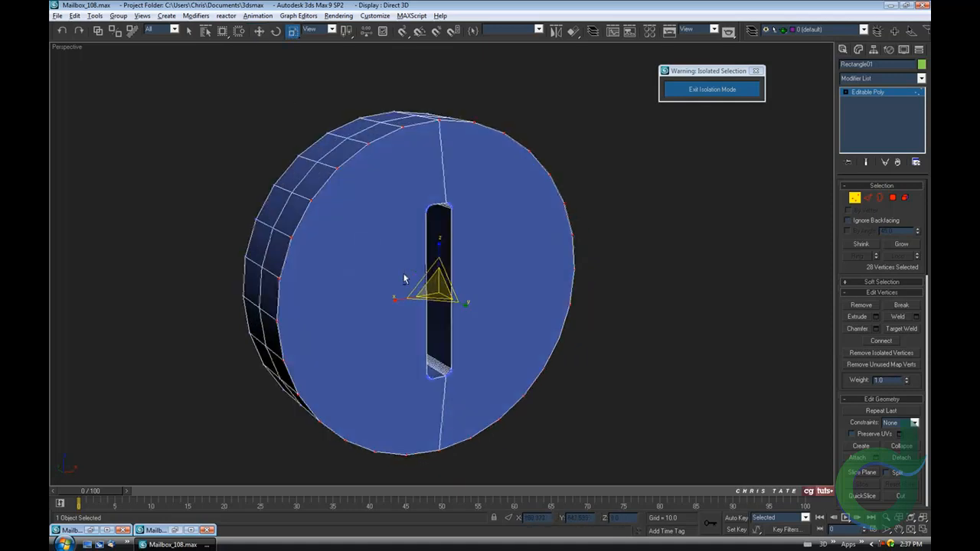
left_click_drag(439, 290, 440, 292)
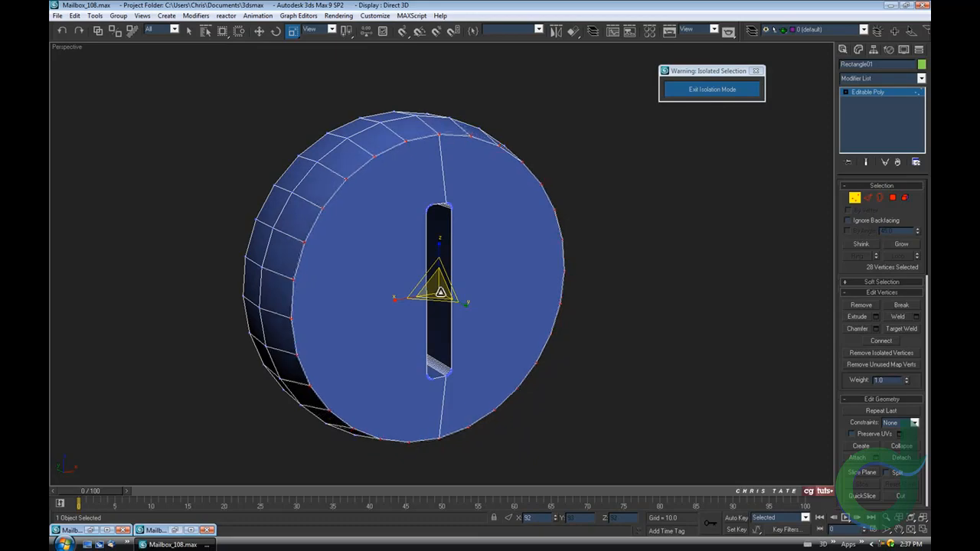
- Select only the edges outlining the slit's front opening, excluding the two face edges and the slit's deeper edges
middle_click_drag(441, 291, 606, 346, "alt")
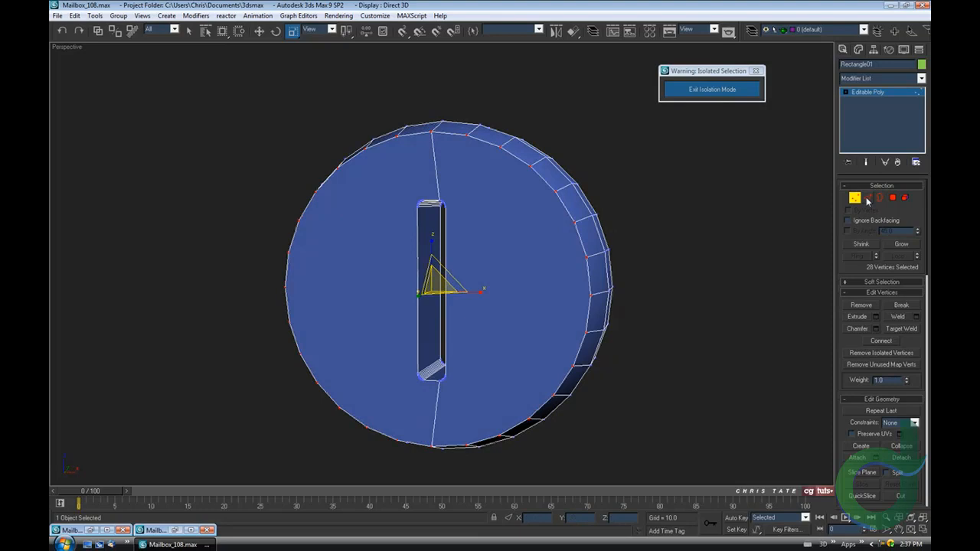
left_click(867, 197)
middle_click_drag(529, 306, 544, 302, "alt")
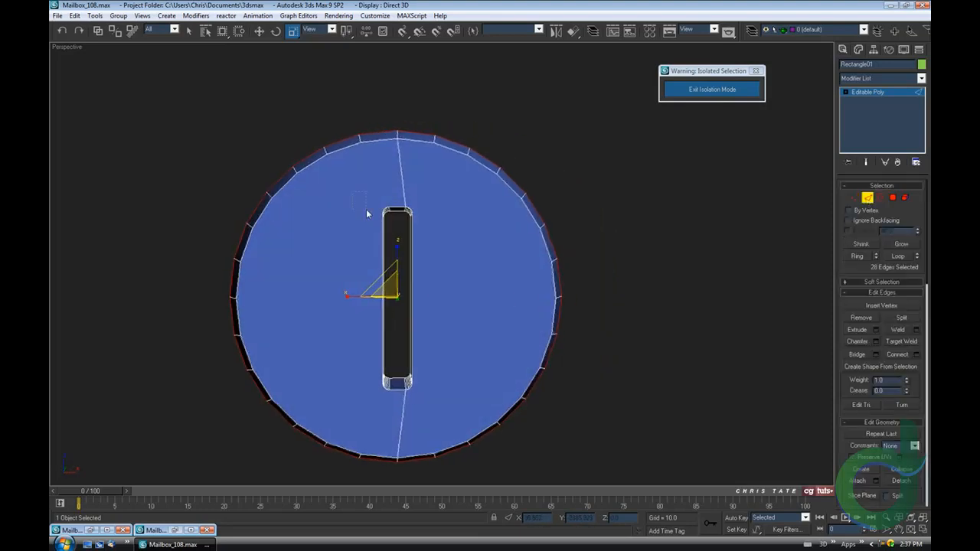
left_click_drag(440, 399, 447, 406)
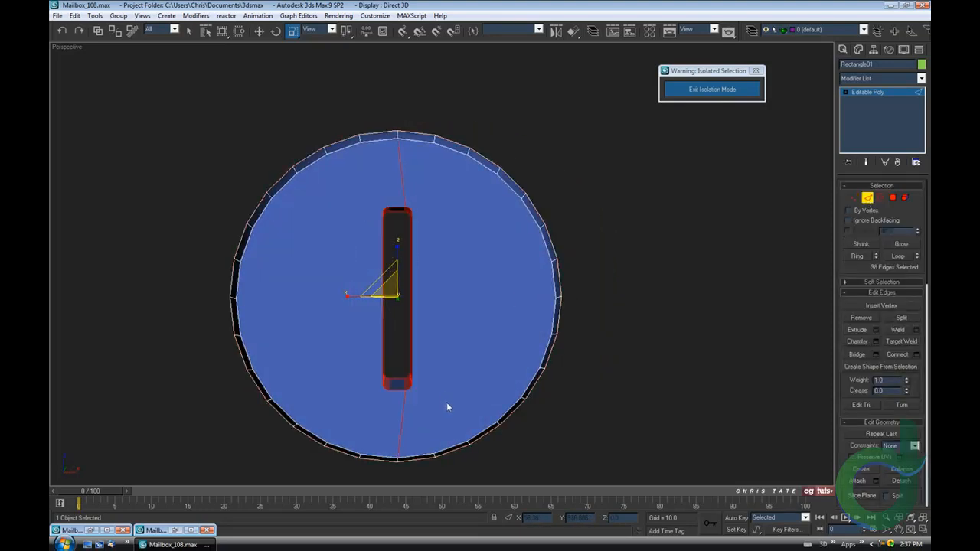
left_click_drag(436, 182, 437, 183, "alt")
left_click_drag(500, 431, 500, 431, "alt")
left_click(922, 529)
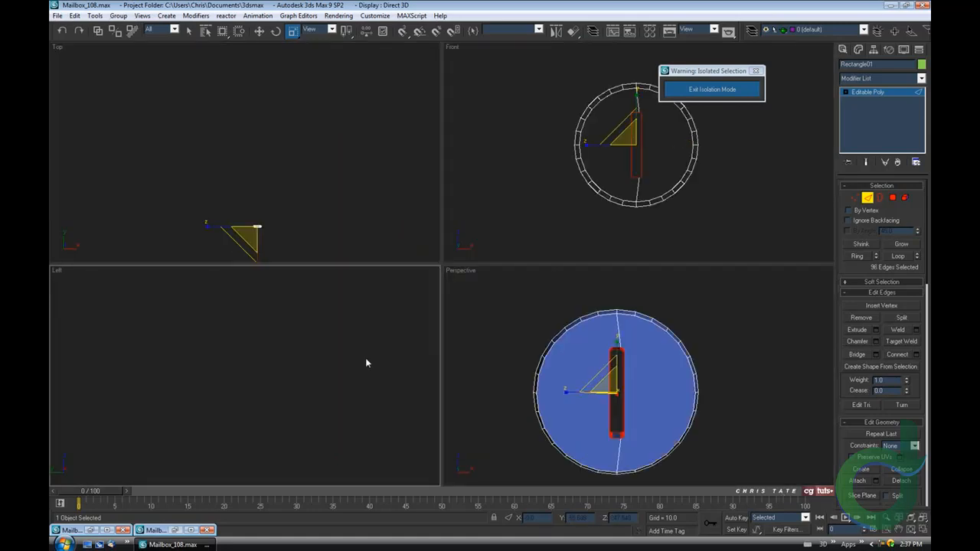
key("z")
scroll(334, 337, "down", 3)
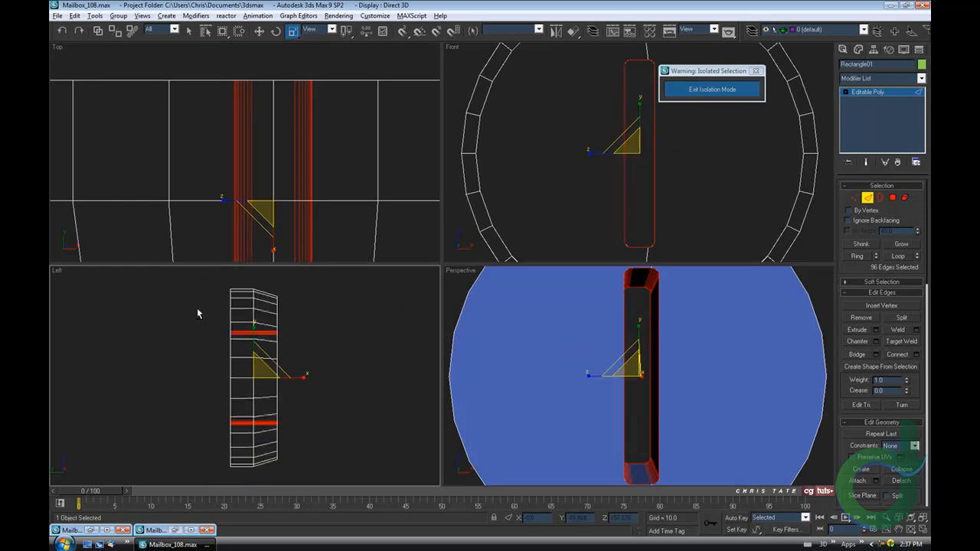
left_click_drag(196, 310, 246, 463, "alt")
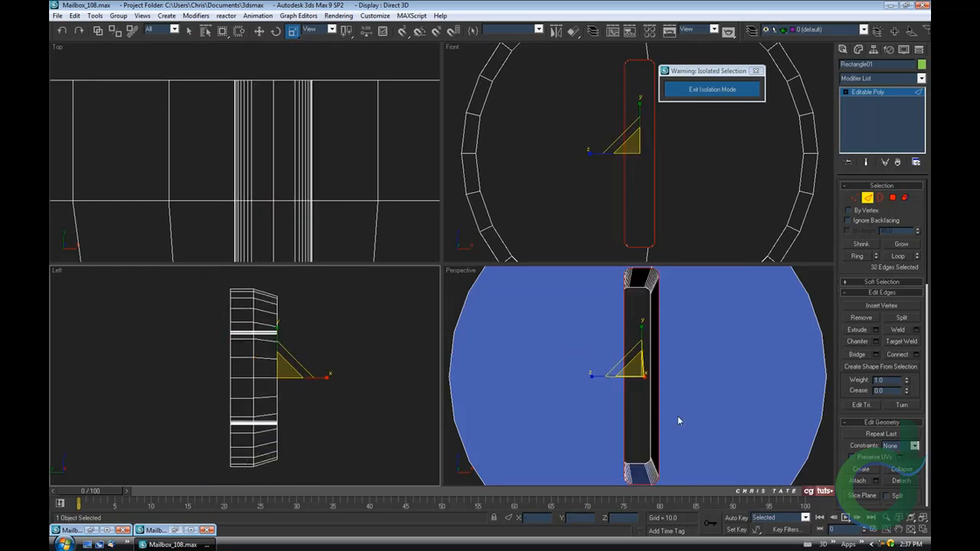
- Chamfer the edges around the slit's front opening by 0.05
right_click(678, 415)
key("alt+w")
key("z")
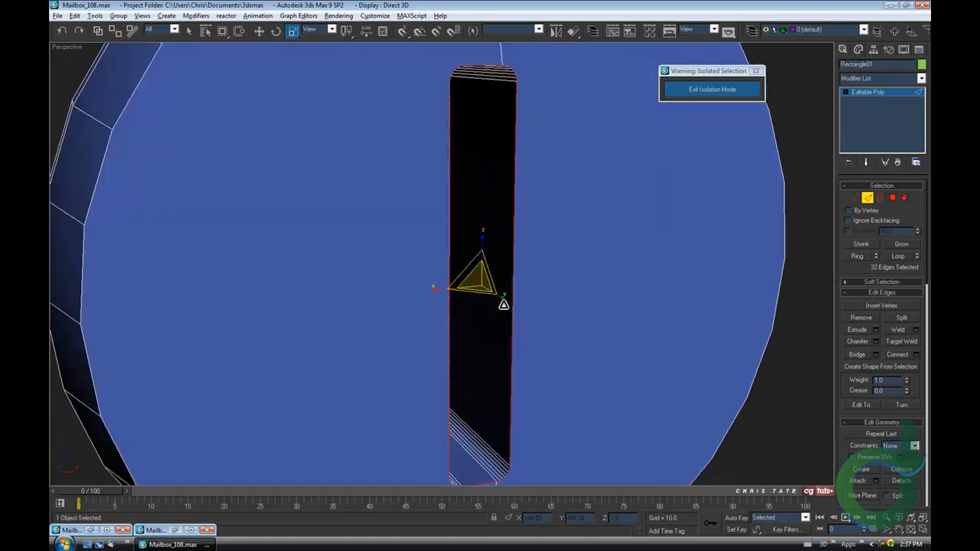
scroll(508, 200, "down", 4)
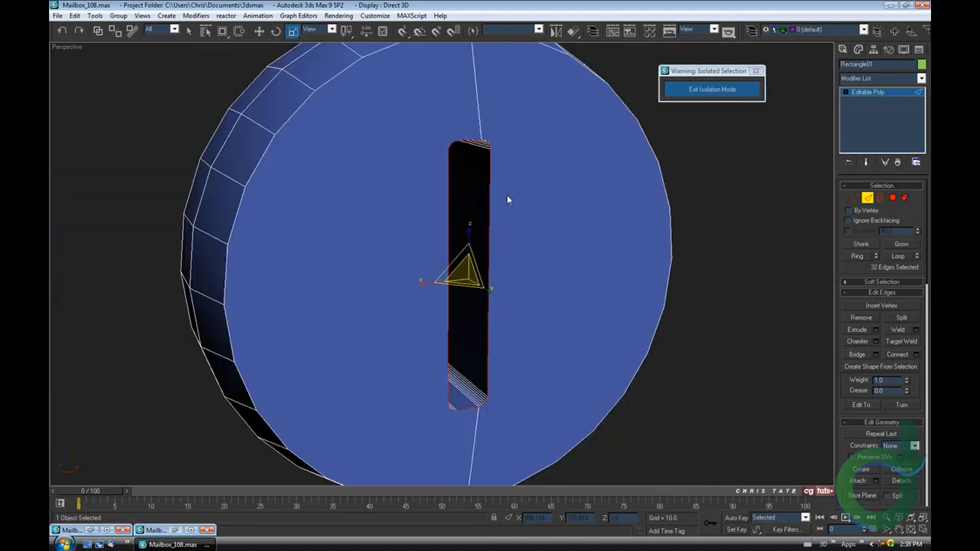
middle_click_drag(519, 240, 498, 195)
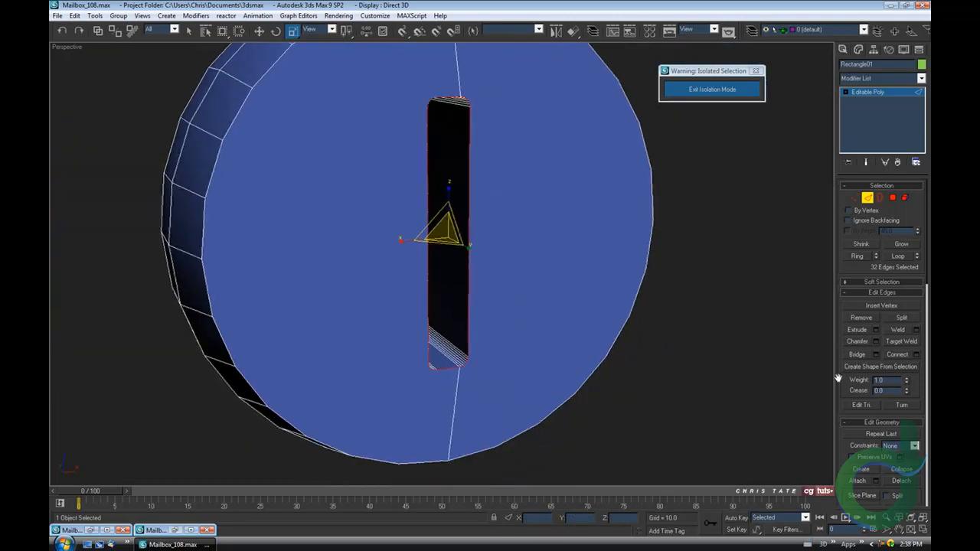
left_click(875, 342)
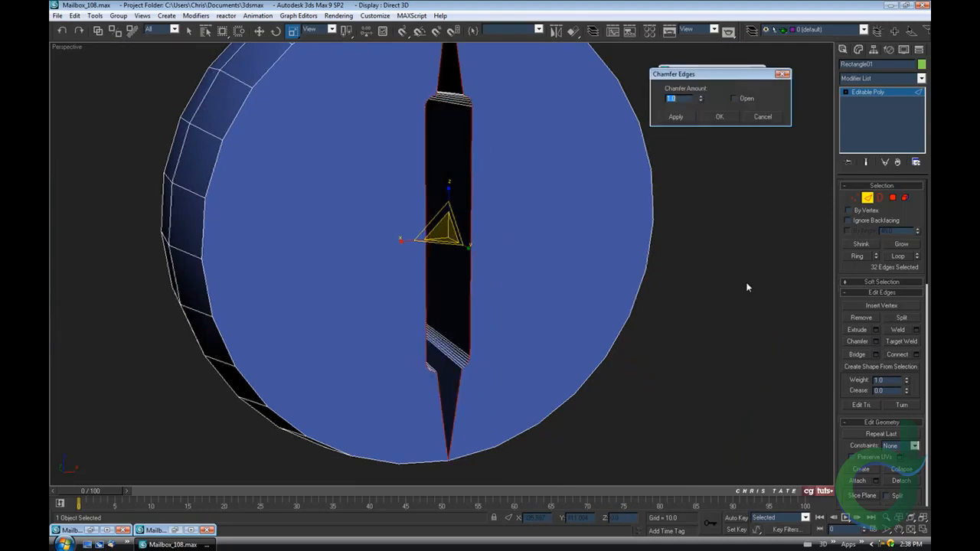
left_click_drag(701, 101, 701, 104)
left_click_drag(701, 120, 703, 149)
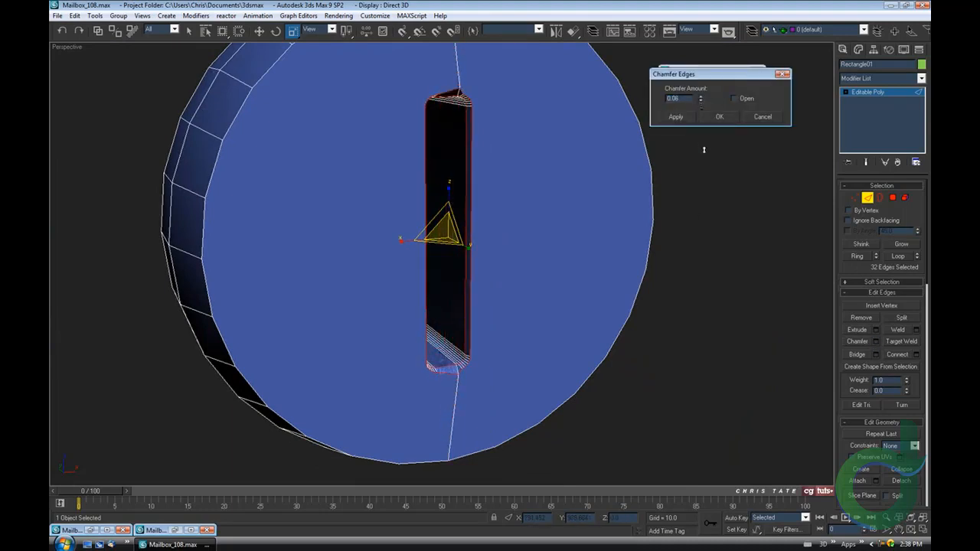
middle_click_drag(477, 163, 551, 137, "alt")
left_click(699, 101)
middle_click_drag(619, 148, 548, 144, "alt")
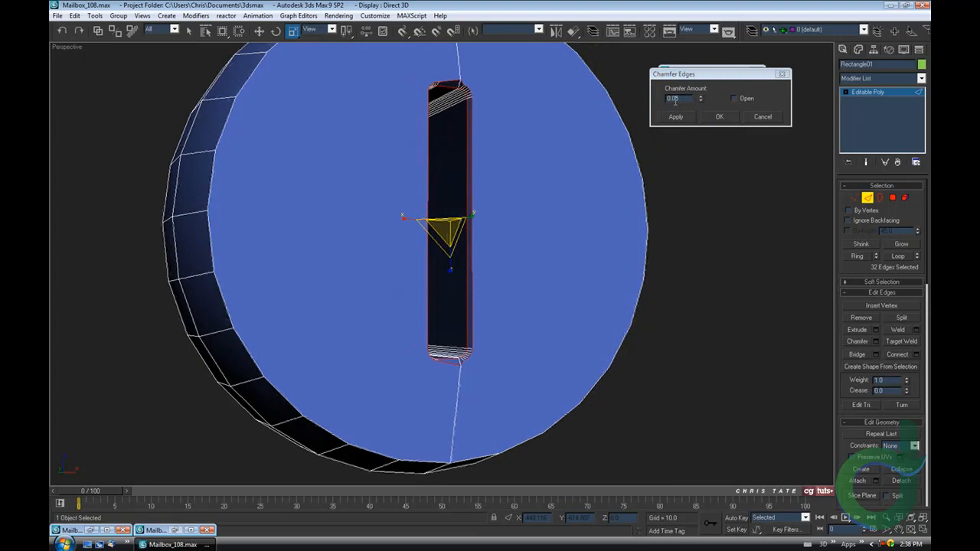
left_click(719, 117)
- Move the protruding chamfer vertex above the slit down in the front view, level with the slit's upper chamfer edge
key("alt+q")
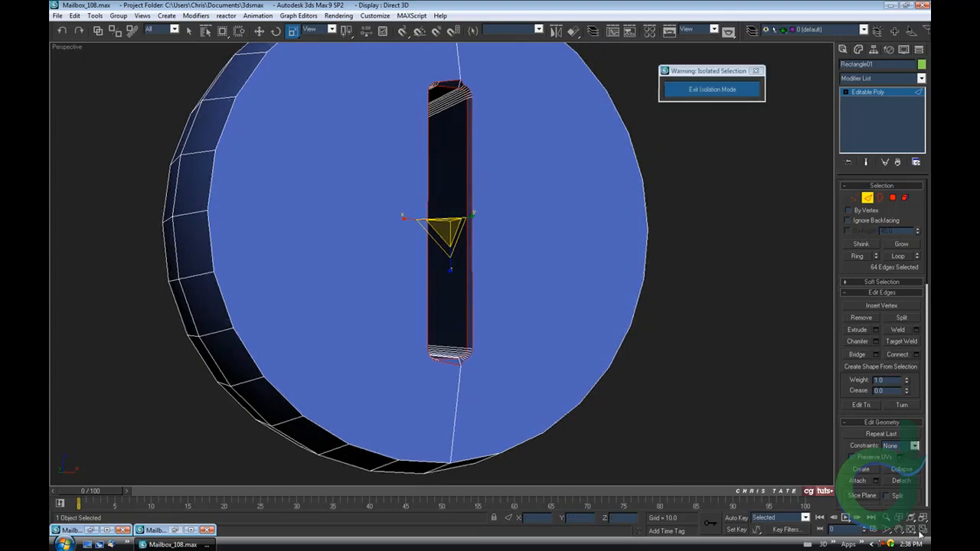
key("alt+w")
right_click(688, 235)
left_click(922, 530)
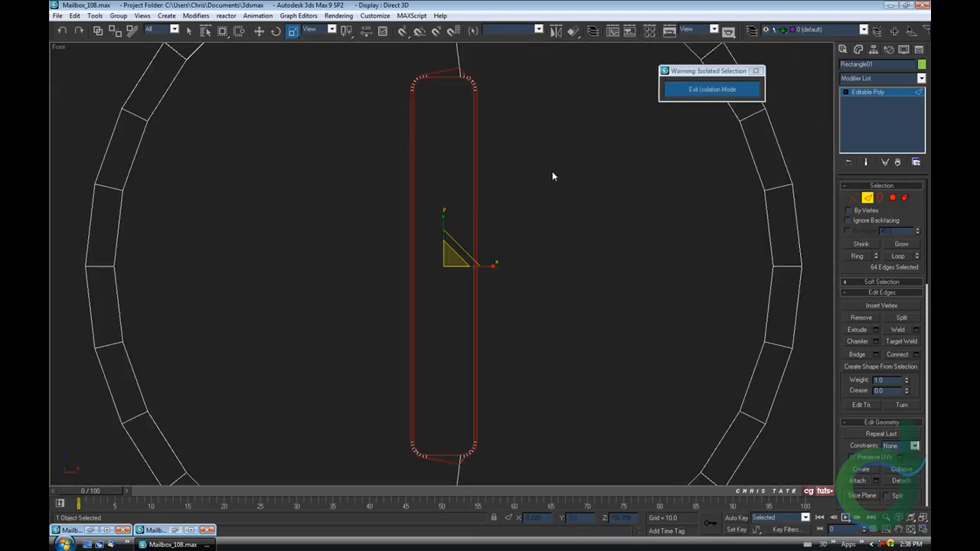
scroll(431, 156, "up", 5)
middle_click_drag(430, 155, 426, 365)
scroll(443, 229, "up", 2)
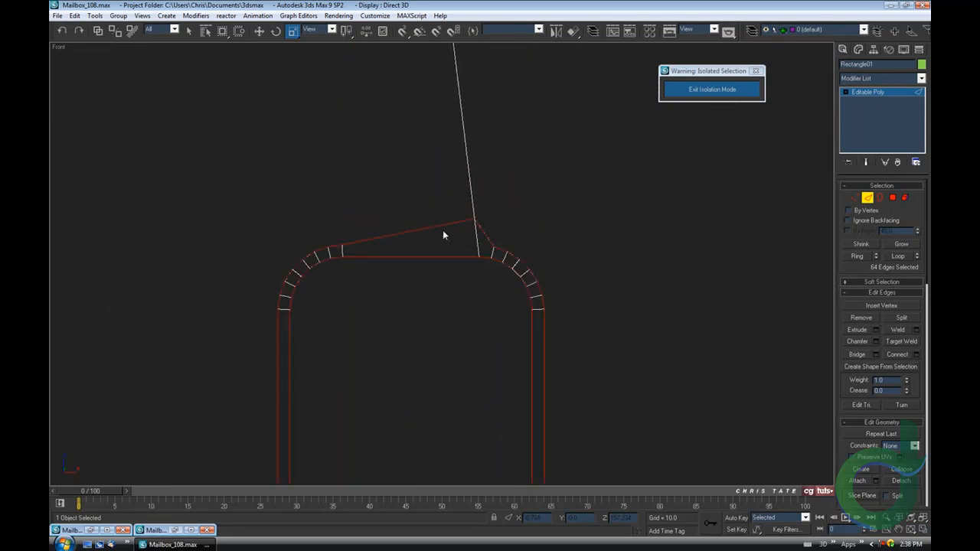
key("F3")
middle_click_drag(551, 236, 552, 211)
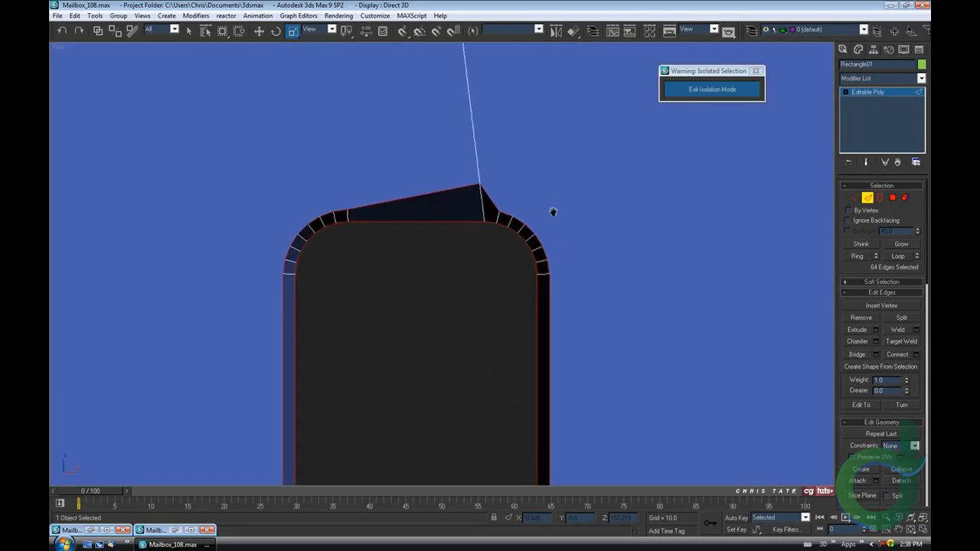
left_click(855, 198)
left_click_drag(446, 177, 498, 210)
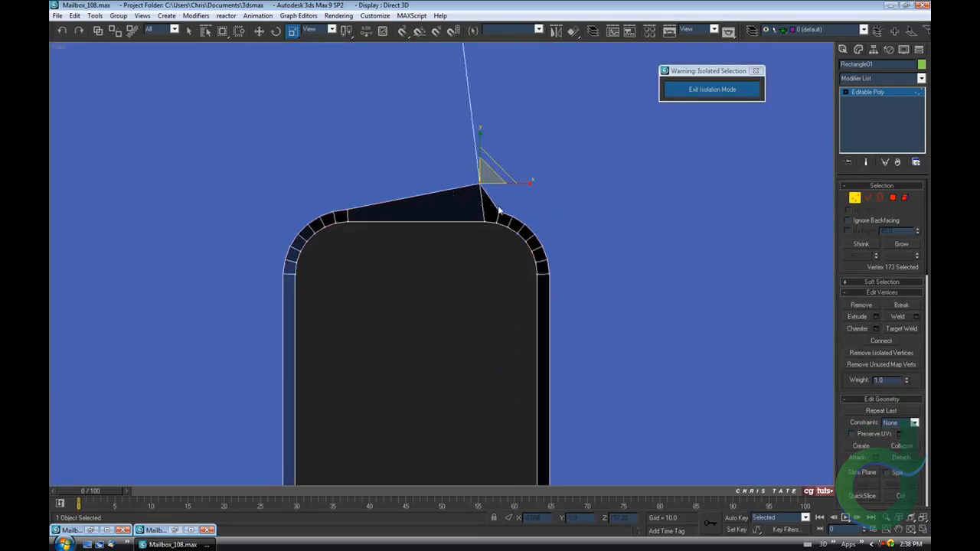
left_click(259, 32)
left_click_drag(480, 149, 477, 181)
- Move the protruding chamfer vertex below the slit up, level with the slit's lower chamfer edge
middle_click_drag(481, 268, 462, 181)
scroll(476, 299, "down", 3)
middle_click_drag(476, 299, 476, 138)
mouse_move(477, 407)
middle_mouse_down()
mouse_move(477, 270)
mouse_move(470, 287)
middle_mouse_up()
left_click(464, 234)
left_click_drag(460, 240, 460, 226)
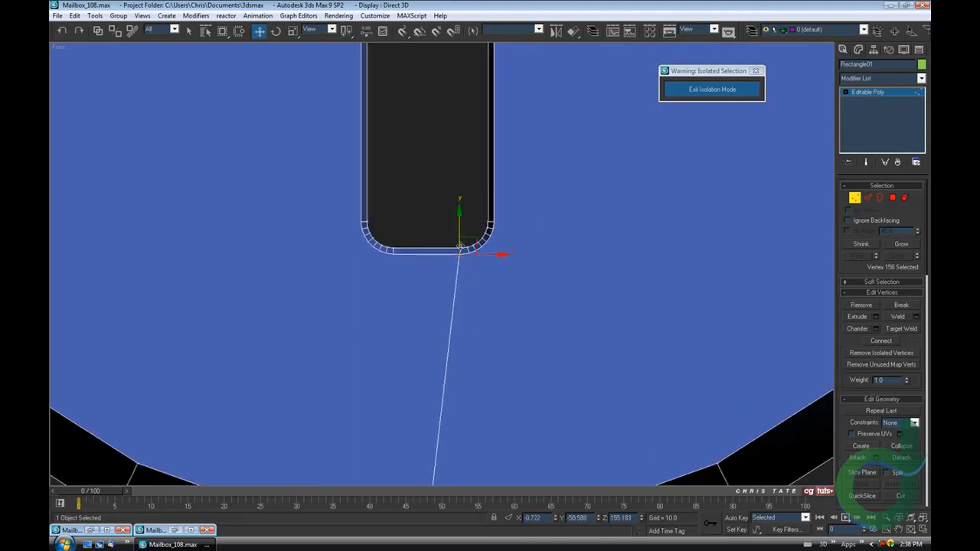
- Convert the vertex selection to polygons so that the disc's front face and the slit's surrounding chamfer are selected
middle_click_drag(440, 260, 463, 281)
scroll(463, 281, "down", 6)
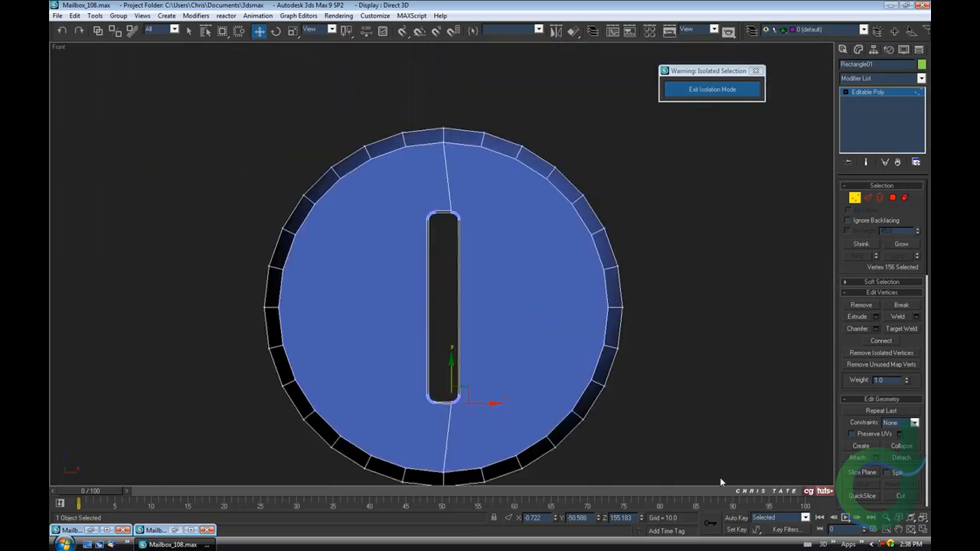
left_click(923, 531)
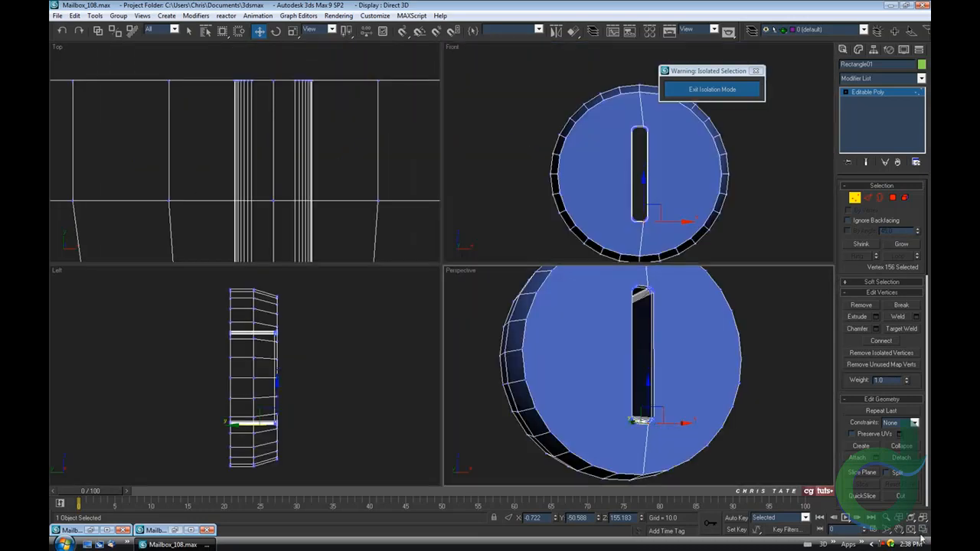
left_click(921, 530)
middle_click_drag(531, 343, 550, 344, "alt")
scroll(472, 263, "down", 3)
middle_click_drag(472, 263, 515, 273, "alt")
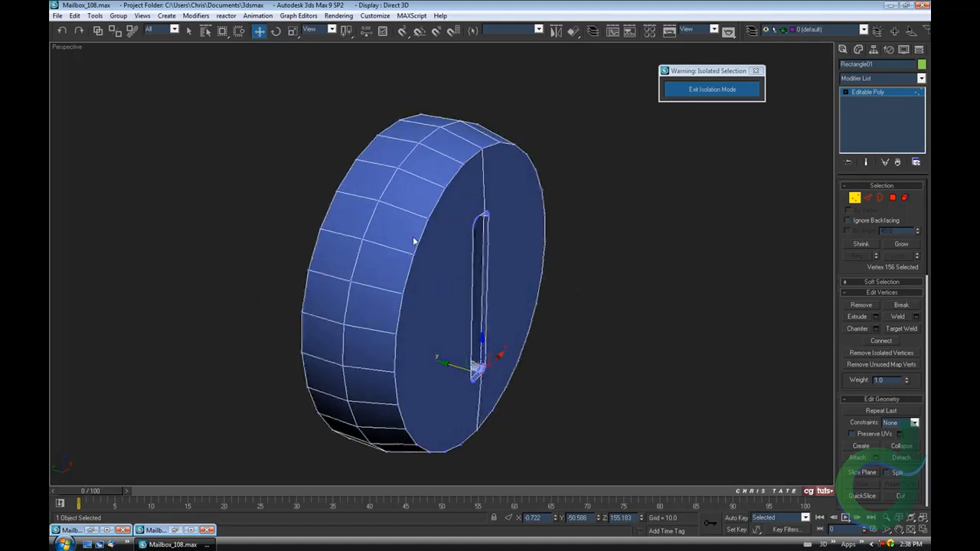
middle_click_drag(413, 241, 418, 232, "alt")
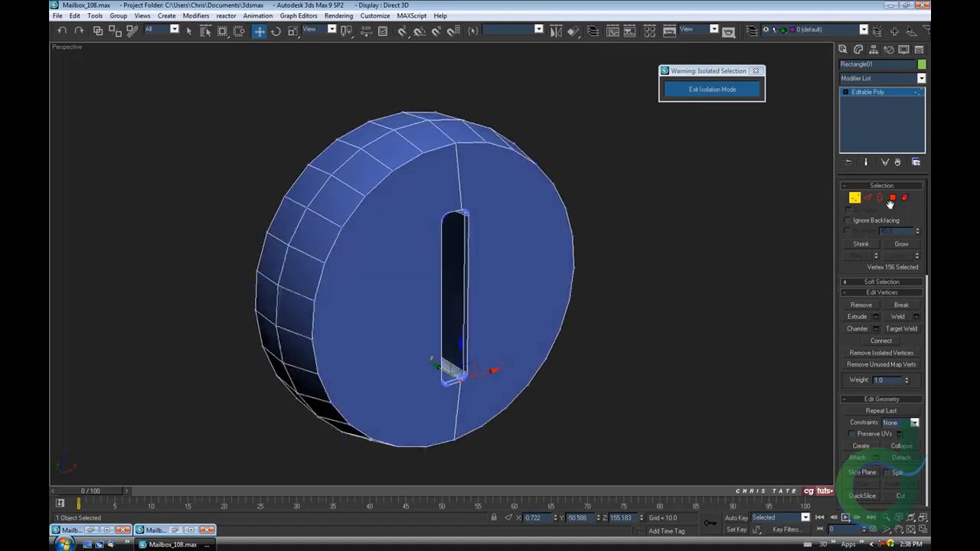
left_click(891, 199)
middle_click_drag(456, 259, 396, 286, "alt")
middle_click_drag(531, 305, 561, 278, "alt")
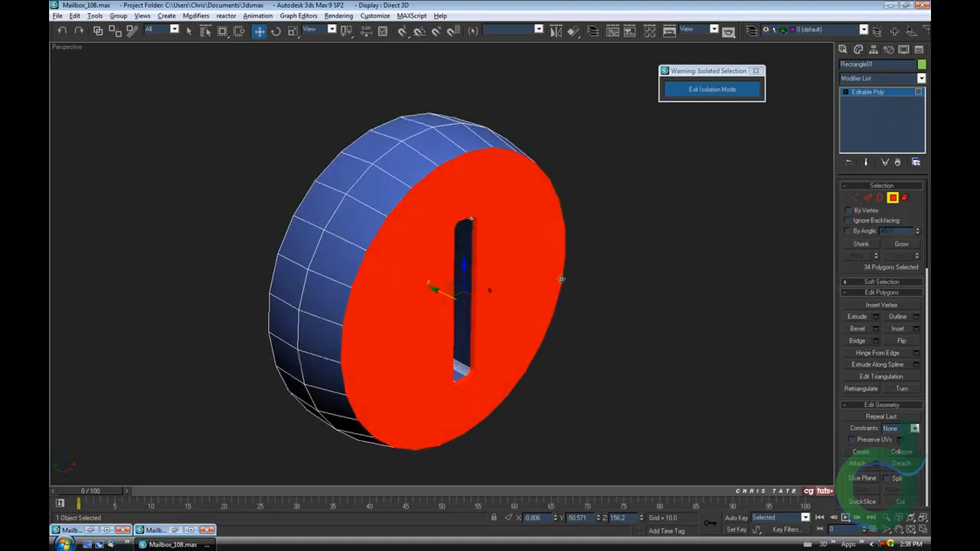
- Convert the front-face selection to edges and keep only the outer rim edges selected, excluding the face and slit edges
left_click(867, 199)
middle_click_drag(634, 341, 515, 276, "alt")
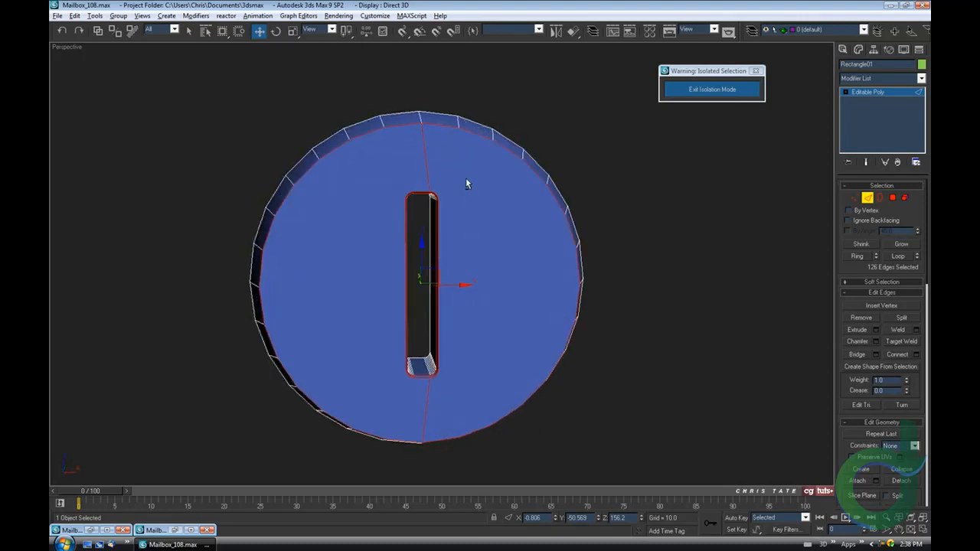
left_click_drag(462, 262, 379, 388)
middle_click_drag(398, 384, 386, 143, "alt")
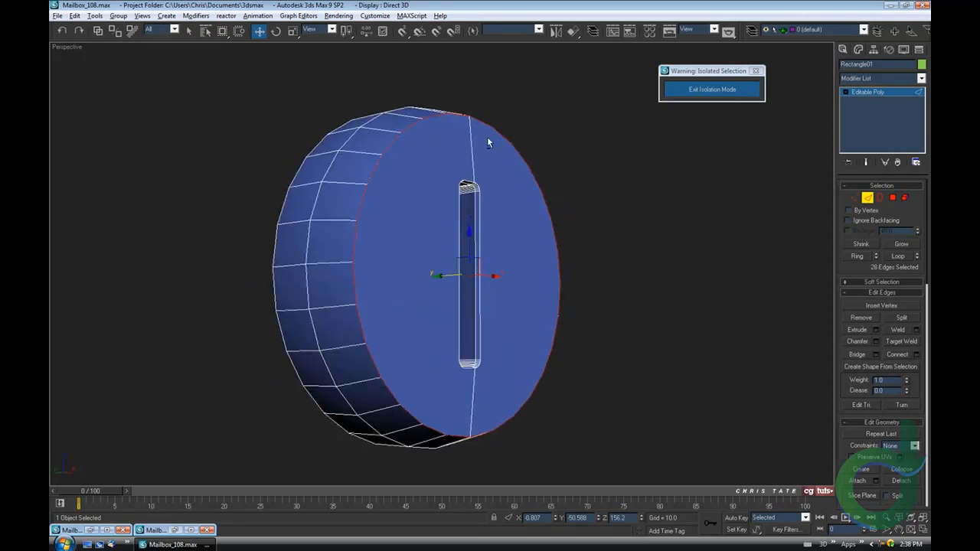
- Chamfer the front face's outer rim edges by 0.1
middle_click_drag(487, 137, 476, 222, "alt")
left_click(875, 341)
left_click_drag(704, 99, 700, 95)
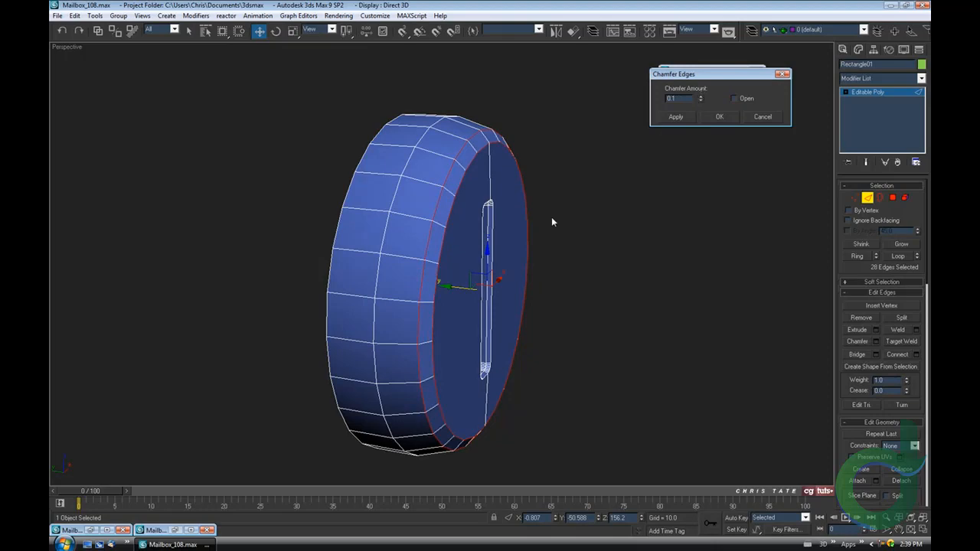
middle_click_drag(551, 222, 525, 219, "alt")
left_click(719, 116)
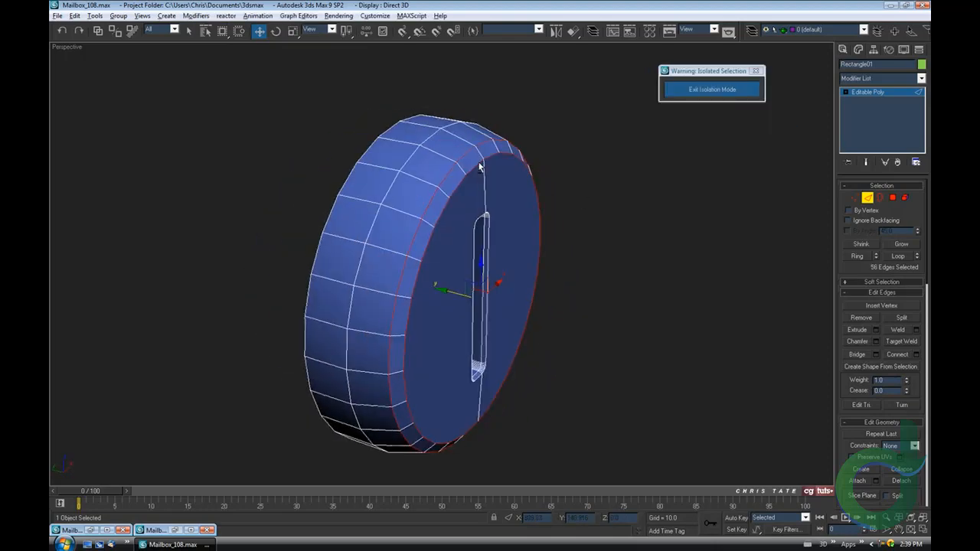
- Select the edge loop running around the middle of the disc's side and chamfer it narrowly, by about 0.04
left_click(391, 182)
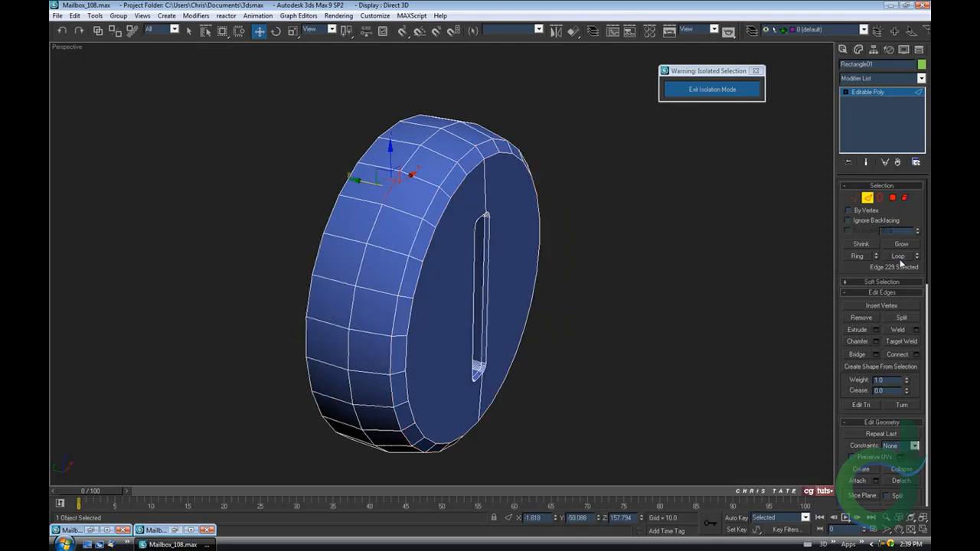
left_click(899, 257)
left_click(876, 342)
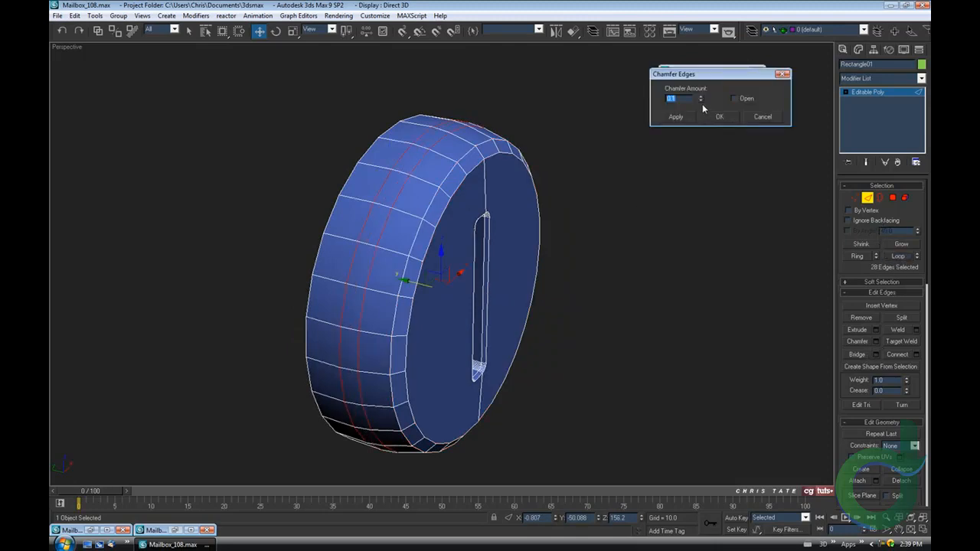
left_click_drag(701, 100, 700, 102)
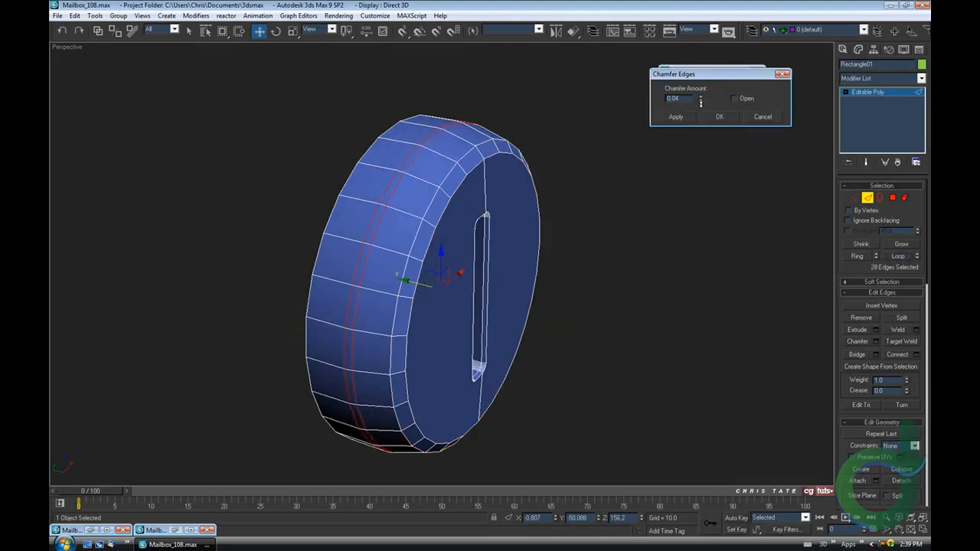
middle_click_drag(566, 195, 522, 217, "alt")
left_click(700, 100)
left_click(718, 116)
key("alt+q")
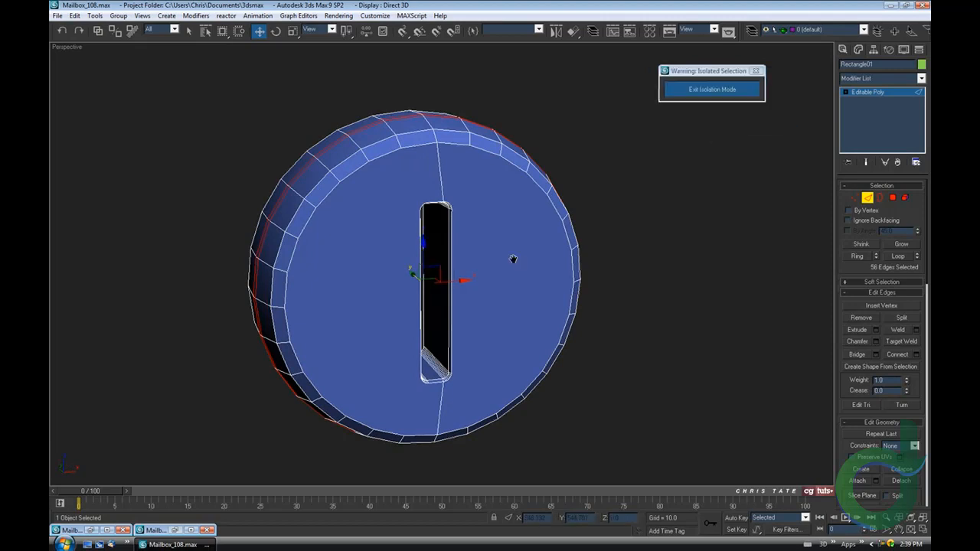
- Leave edge editing and set the keyhole's object color to black
scroll(512, 258, "down", 4)
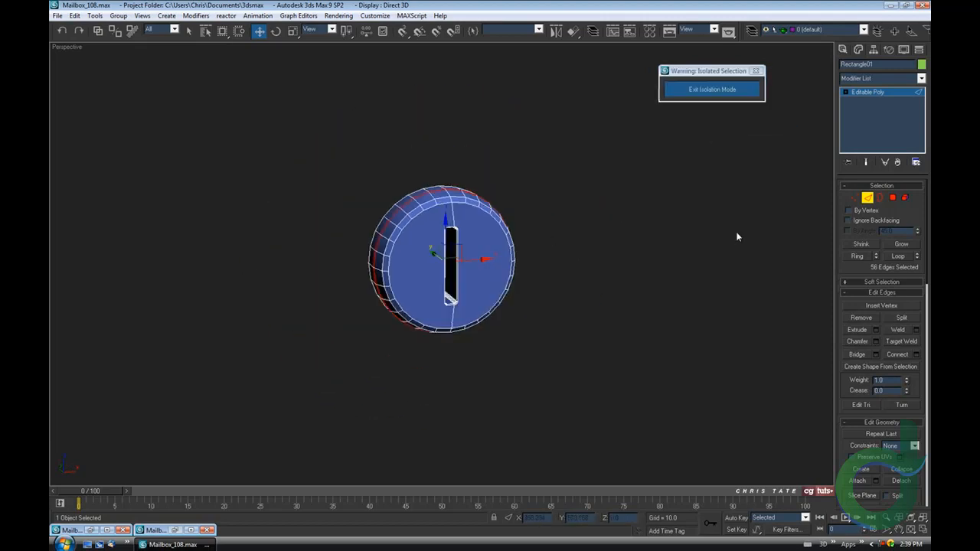
left_click(867, 197)
middle_click_drag(637, 276, 597, 257, "alt")
scroll(597, 257, "up", 5)
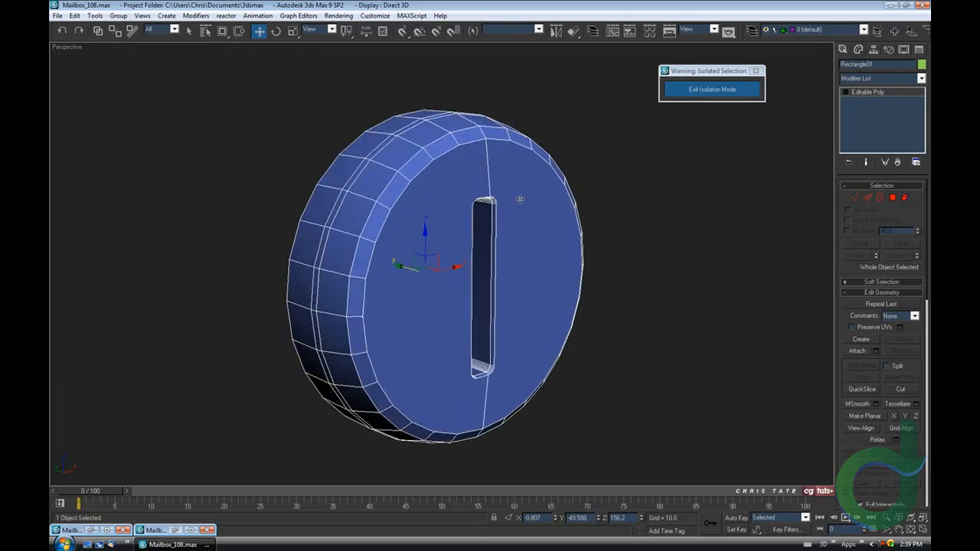
middle_click_drag(520, 199, 536, 193, "alt")
left_click(921, 64)
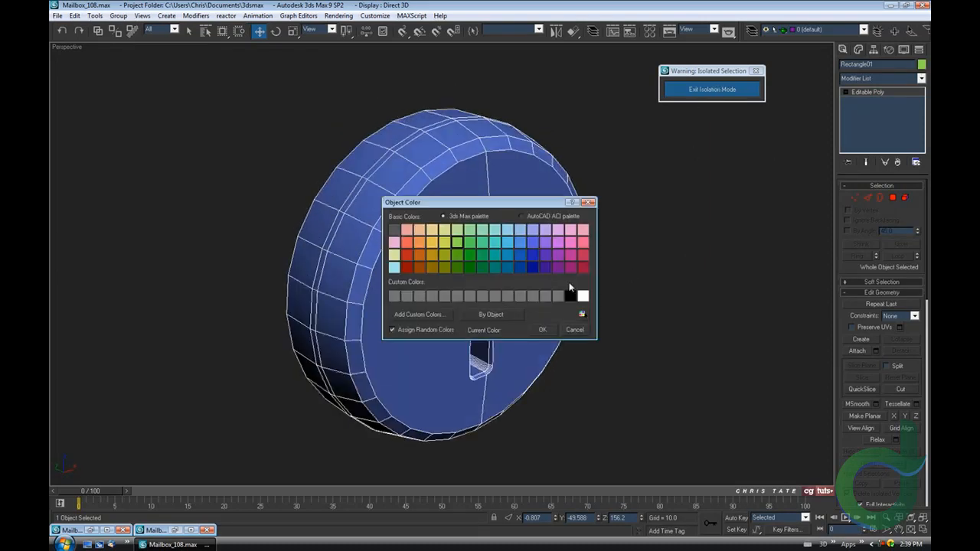
left_click(550, 328)
middle_click_drag(574, 347, 548, 334)
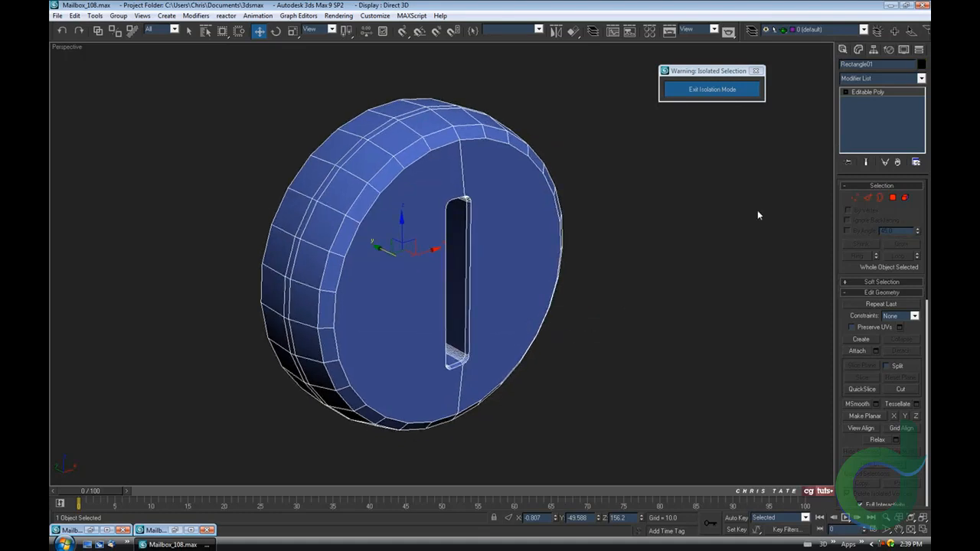
- Add a Smooth modifier to the keyhole disc with Auto Smooth enabled
left_click(921, 79)
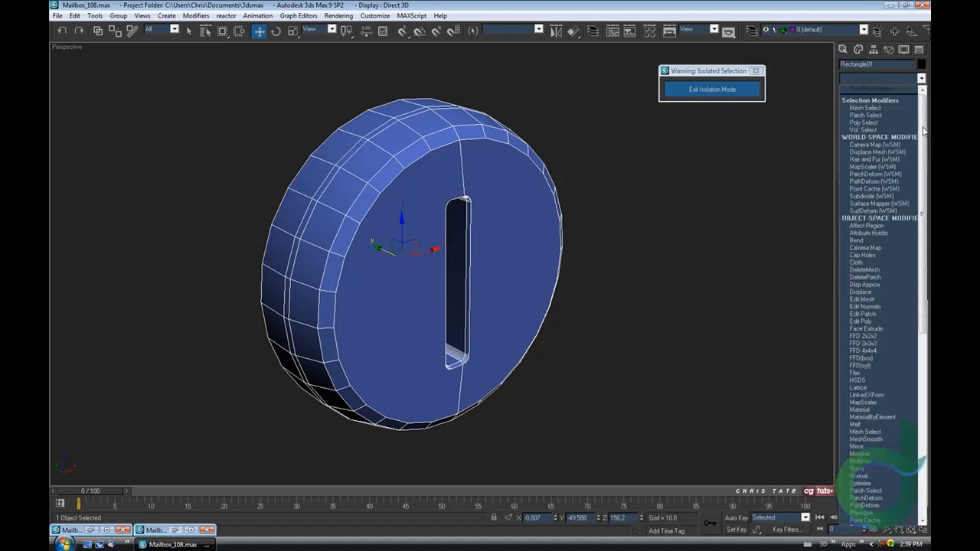
left_click_drag(923, 132, 923, 325)
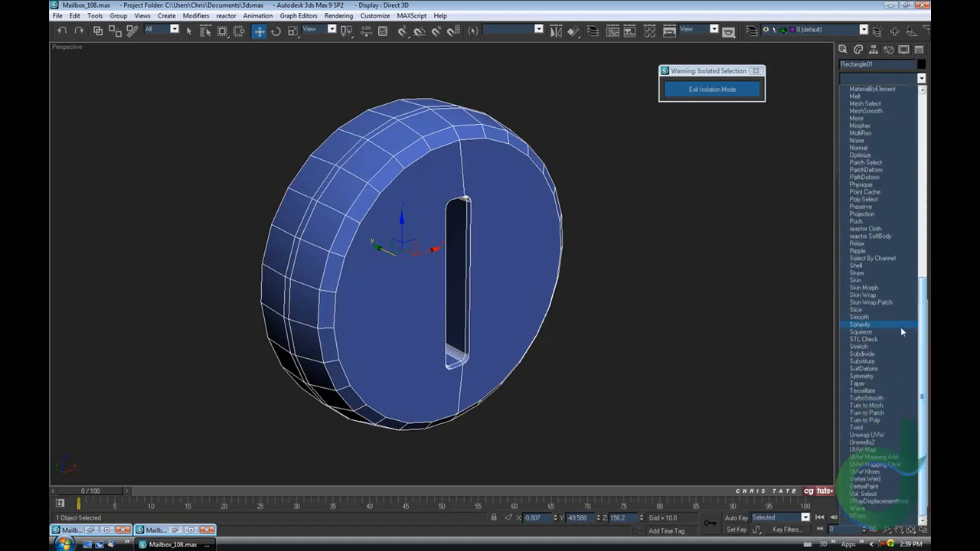
left_click(867, 317)
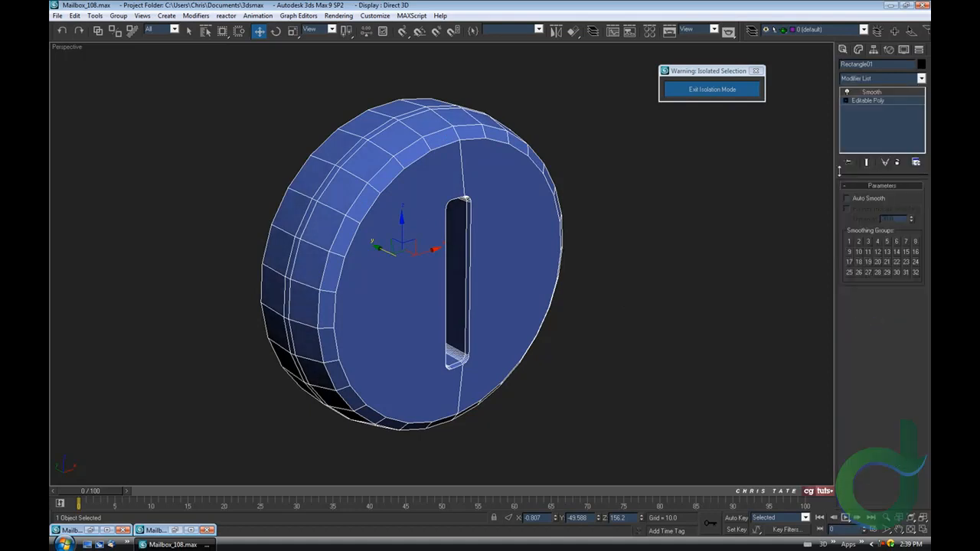
left_click(847, 199)
mouse_move(601, 310)
middle_mouse_down("alt")
mouse_move(605, 334)
mouse_move(509, 325)
mouse_move(603, 326)
middle_mouse_up("alt")
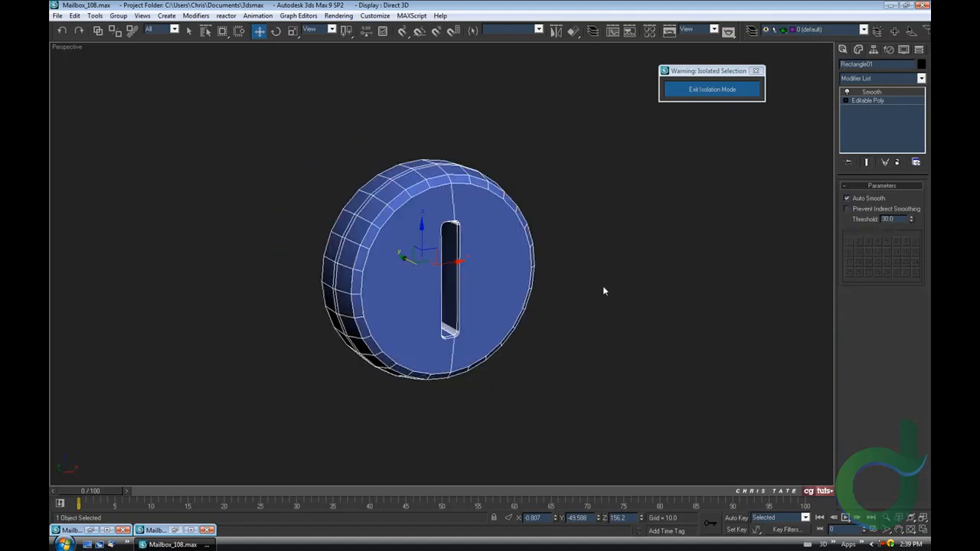
middle_click_drag(591, 281, 553, 284, "alt")
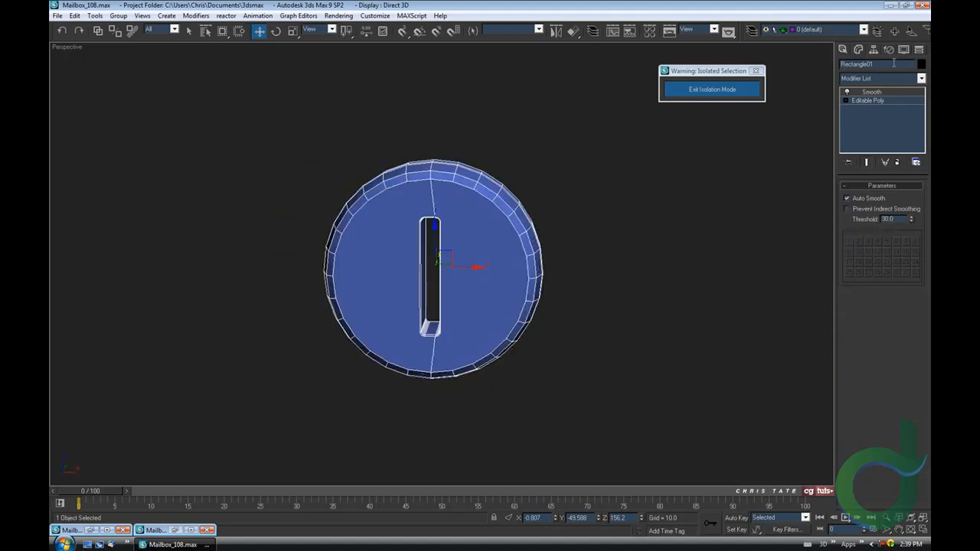
- Rename the object Key_Hole and exit isolation mode
left_click_drag(893, 63, 817, 95)
type("Key_Hole")
middle_click_drag(559, 255, 563, 251)
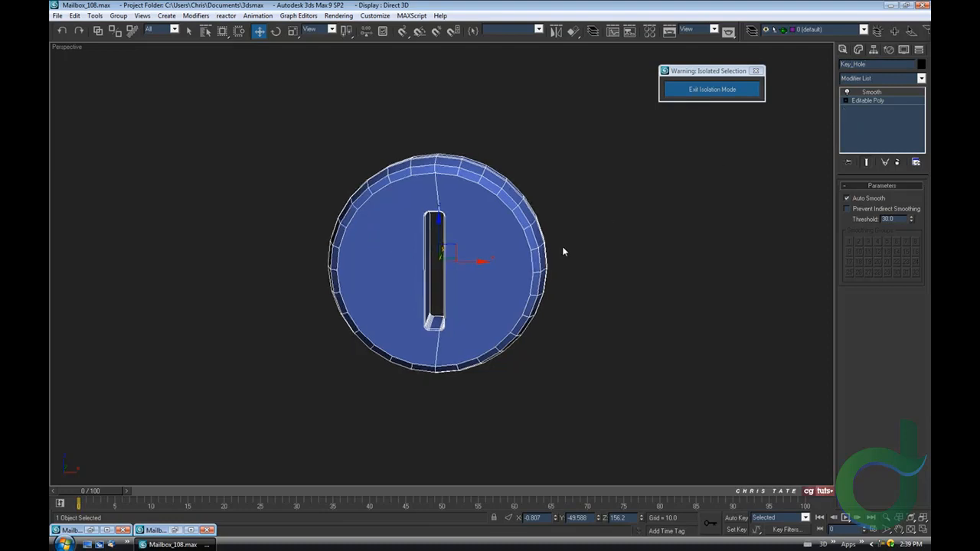
left_click(694, 91)
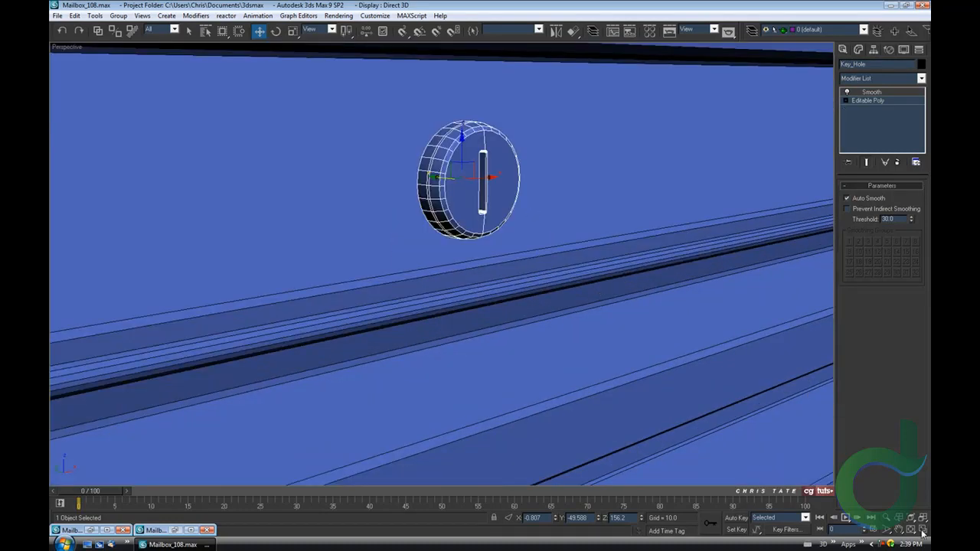
- In the left view, move the keyhole horizontally back into the recess, close to the slanted panel
left_click(922, 534)
left_click(923, 536)
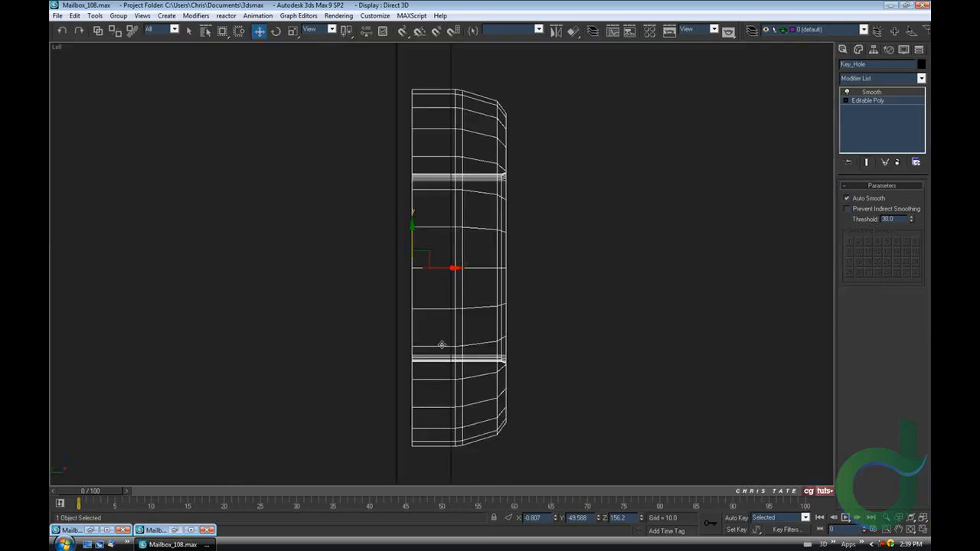
scroll(441, 343, "down", 6)
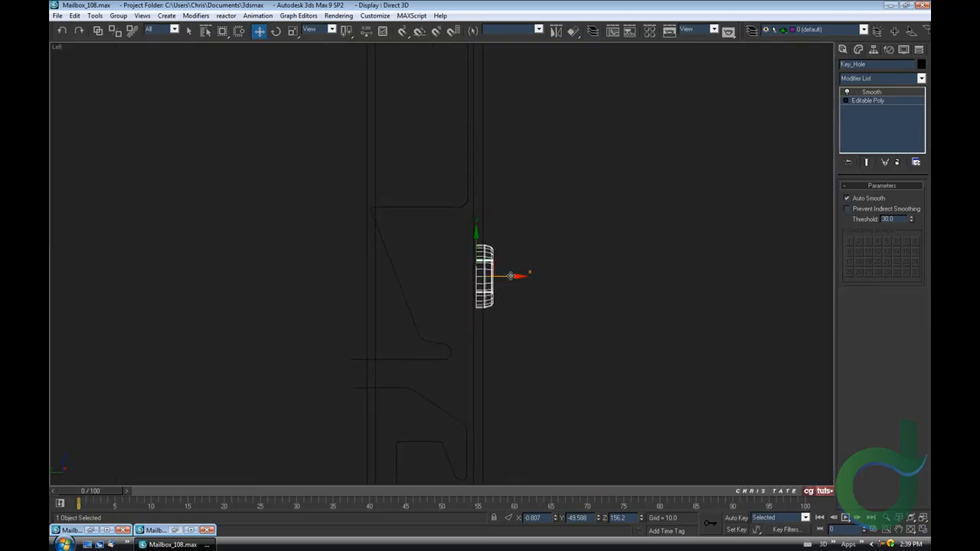
left_click_drag(502, 285, 435, 285)
scroll(435, 282, "up", 2)
scroll(366, 262, "up", 3)
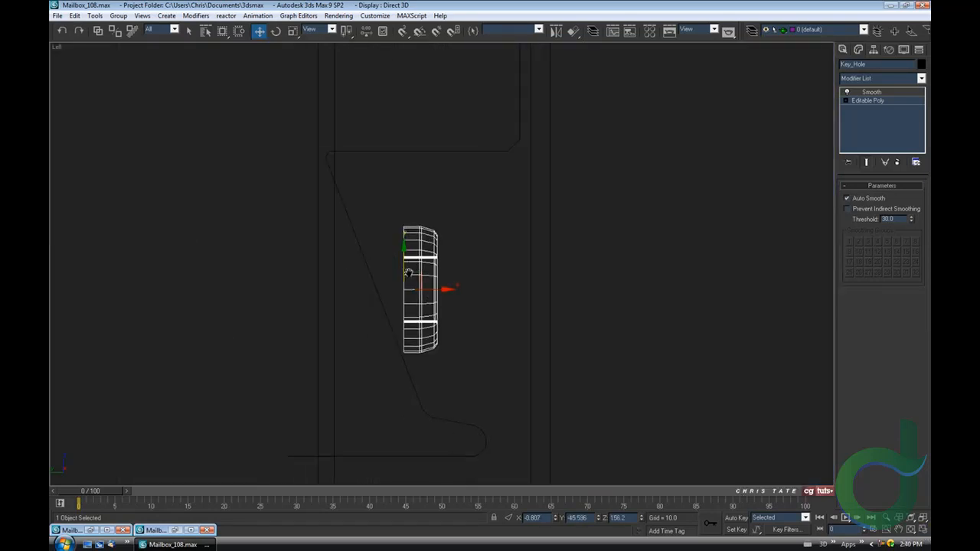
- Rotate the keyhole about 20 degrees in the left view to match the slope of the slanted panel
left_click(275, 31)
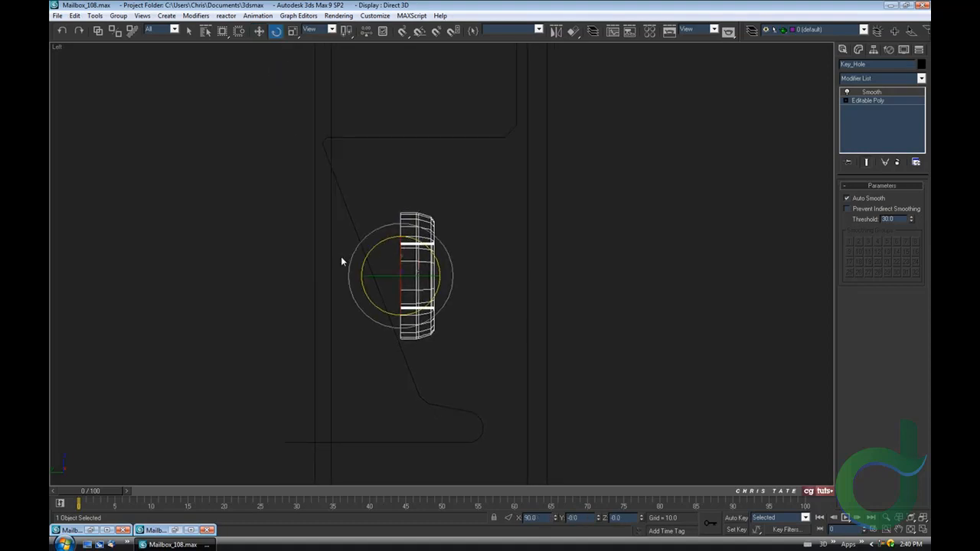
scroll(432, 264, "up", 3)
left_click_drag(432, 264, 430, 244)
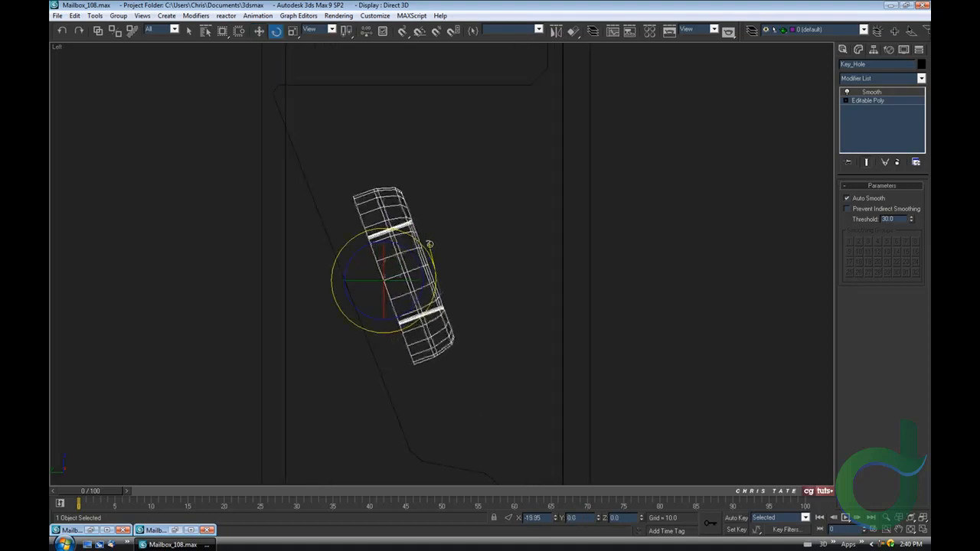
- Move the tilted keyhole against the slanted panel so its back lies flush on the panel's surface
left_click(258, 31)
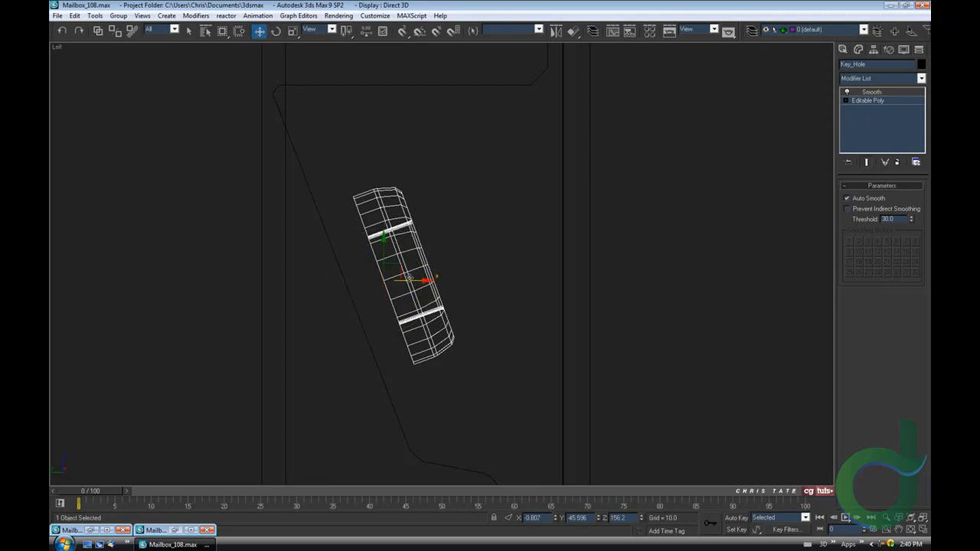
mouse_move(408, 281)
left_mouse_down()
mouse_move(366, 277)
mouse_move(402, 267)
left_mouse_up()
key("e")
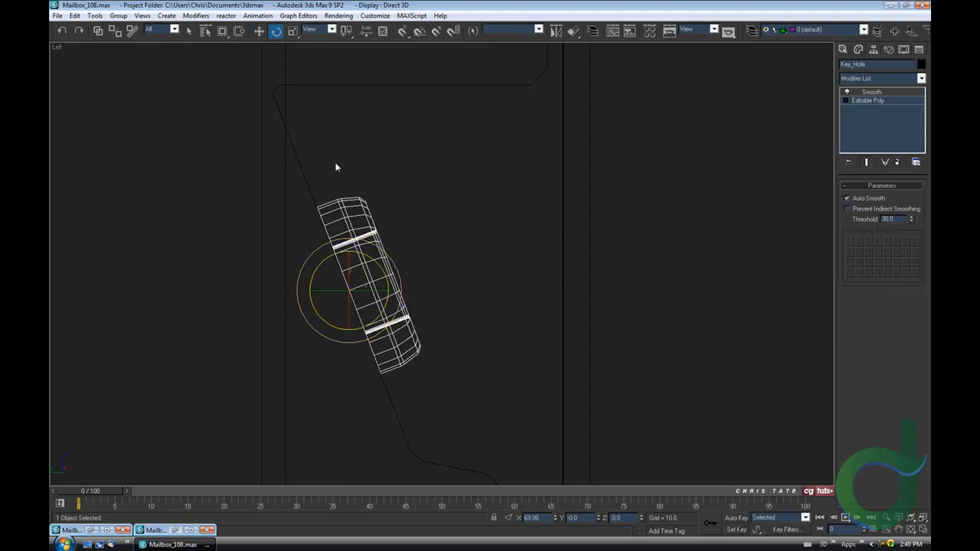
left_click(258, 30)
left_click_drag(380, 295, 378, 294)
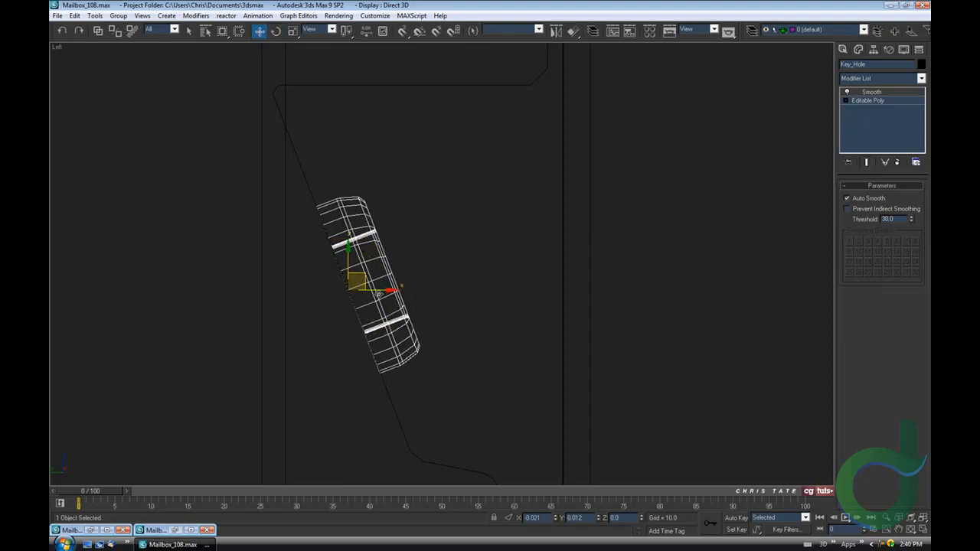
middle_click_drag(396, 378, 402, 361)
- Compare with the Mailbox_1.jpg reference and slide the keyhole slightly down along the slanted panel
left_click(91, 530)
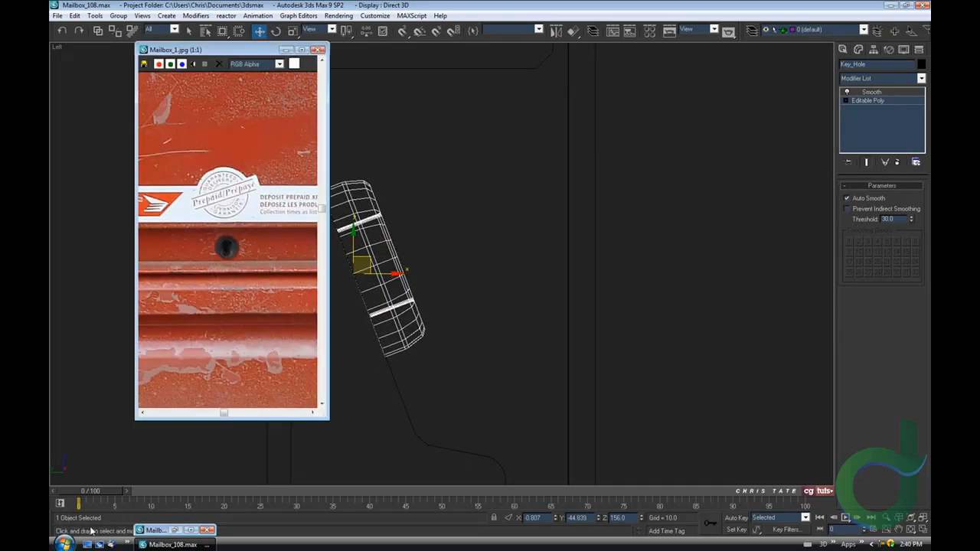
left_click(285, 49)
middle_click_drag(396, 311, 369, 248)
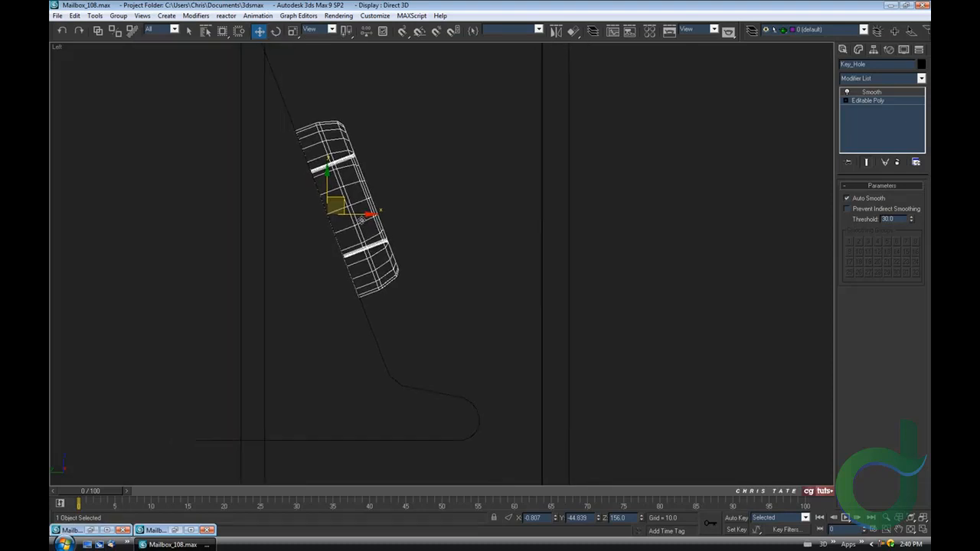
left_click_drag(344, 202, 358, 239)
scroll(479, 358, "down", 5)
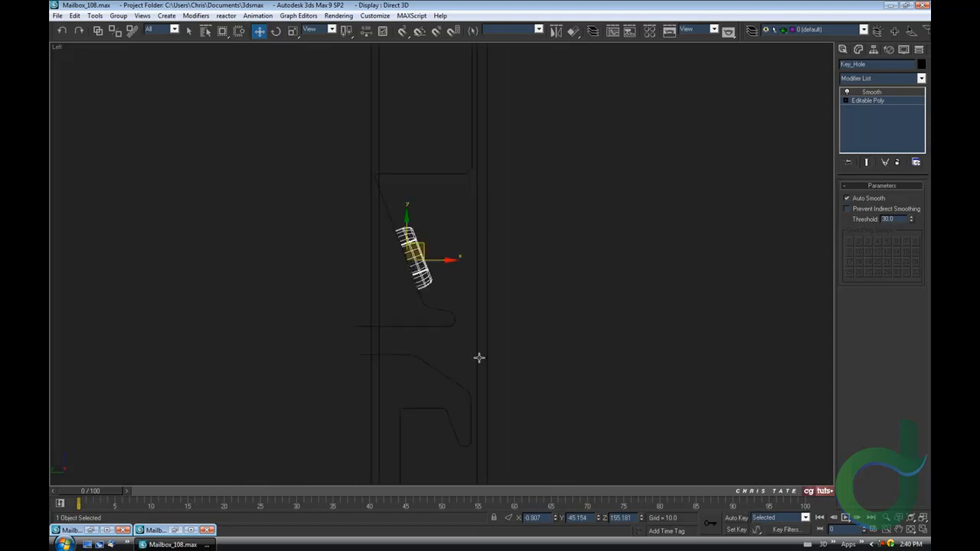
- Deselect the keyhole and examine the whole mailbox in the perspective view, checking how the keyhole sits on the slanted panel
left_click(923, 530)
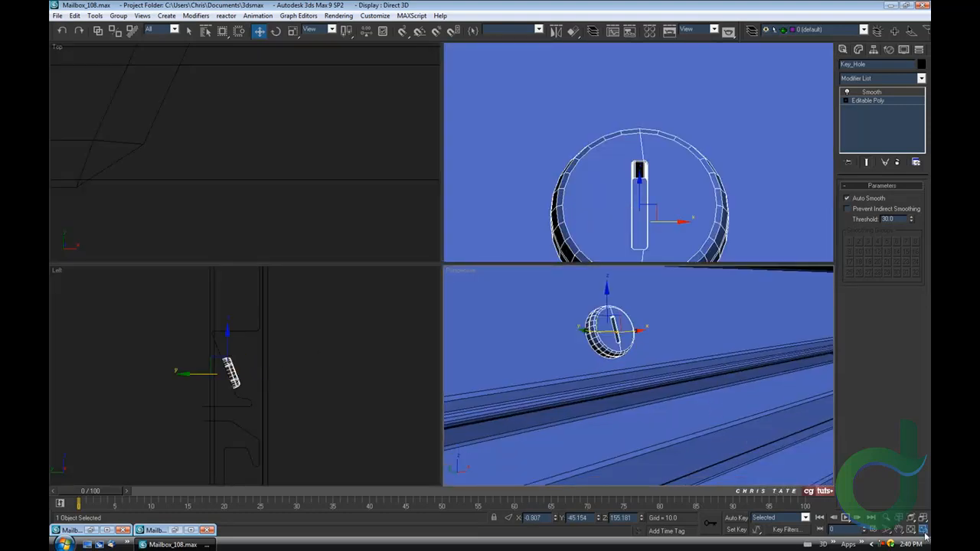
left_click(923, 529)
scroll(608, 349, "down", 6)
middle_click_drag(608, 348, 533, 354, "alt")
key("z")
scroll(533, 354, "down", 8)
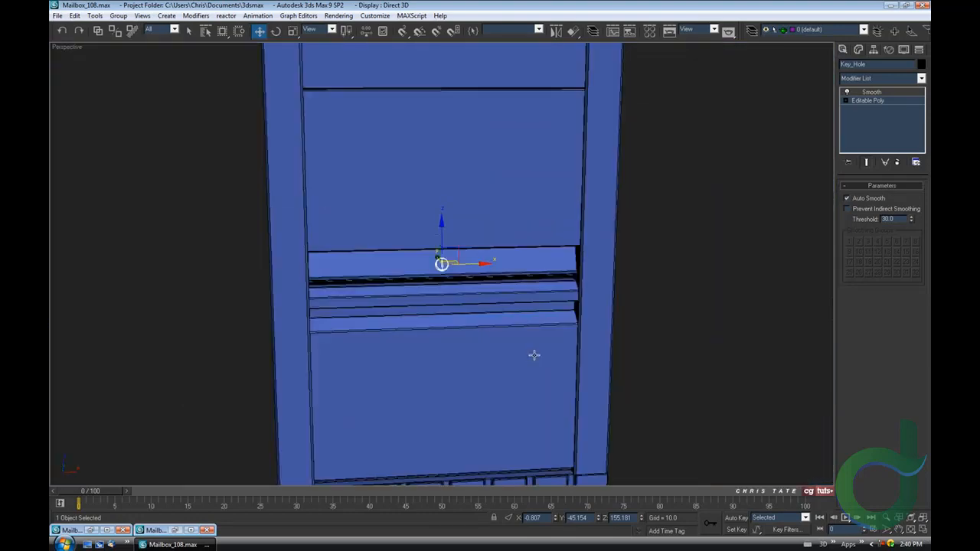
left_click(644, 366)
middle_click_drag(644, 366, 580, 349, "alt")
scroll(579, 349, "down", 10)
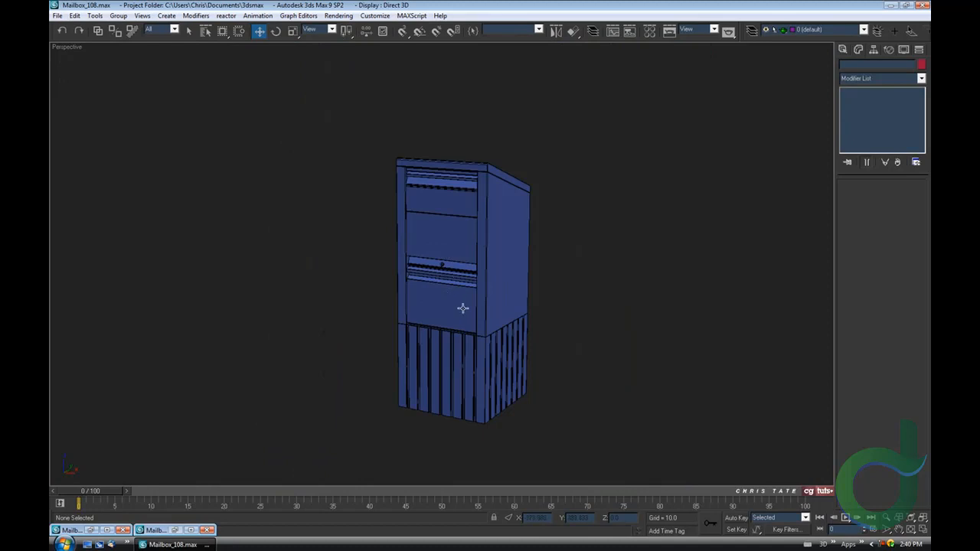
middle_click_drag(462, 308, 468, 276, "alt")
middle_click_drag(464, 428, 464, 339, "alt")
scroll(454, 286, "up", 3)
middle_click_drag(454, 285, 459, 274)
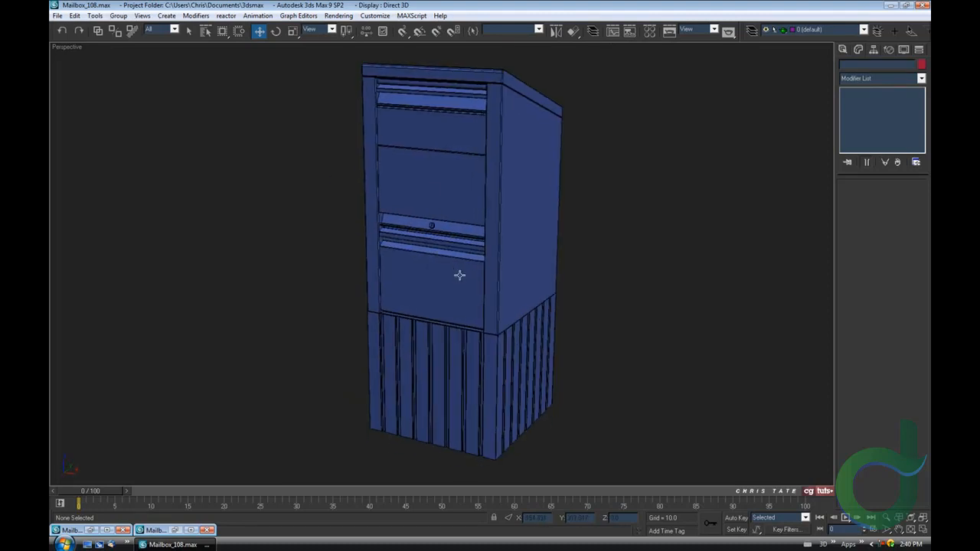
- Save the scene as a new incremental version, Mailbox_109.max
left_click(57, 15)
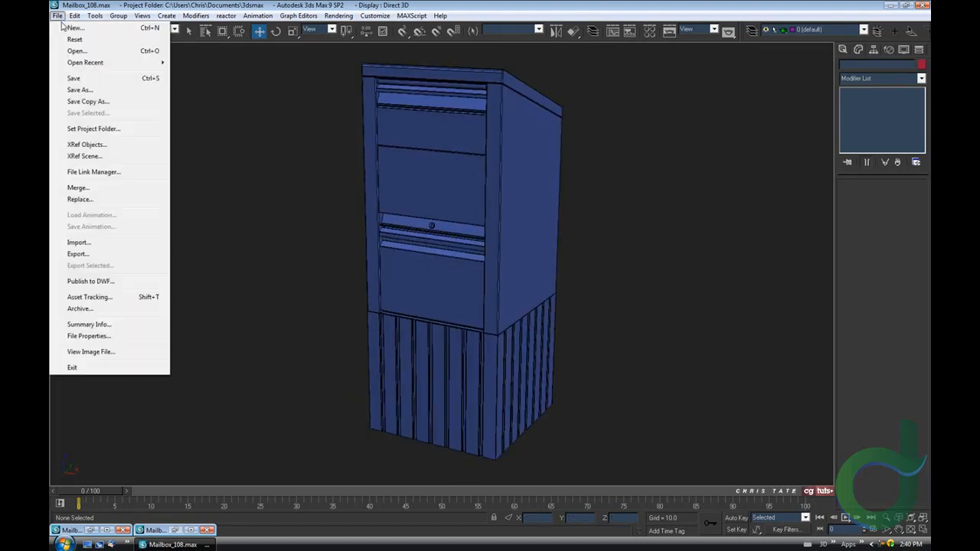
left_click(66, 89)
left_click(291, 359)
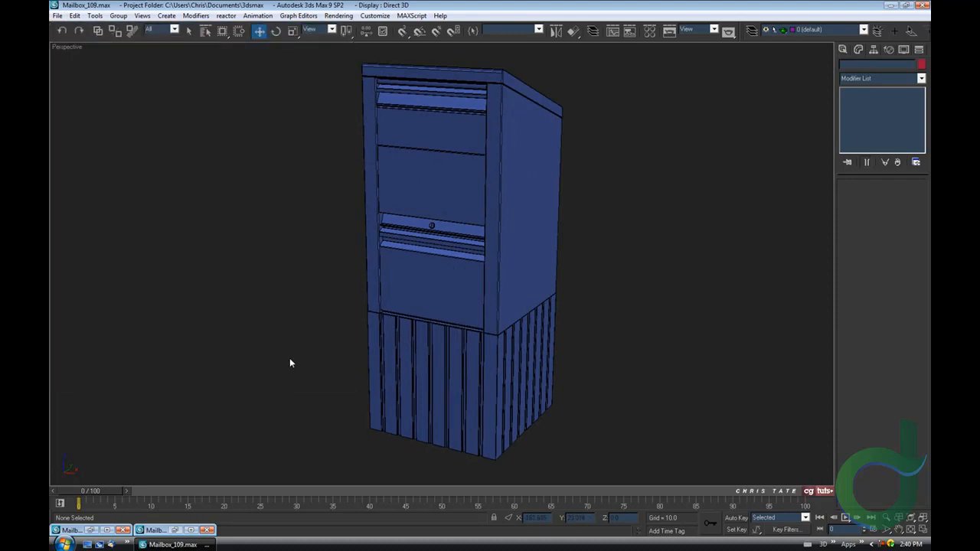
- Examine the small feet under the corners of the ribbed base in the Mailbox_2.jpg reference
left_click(175, 530)
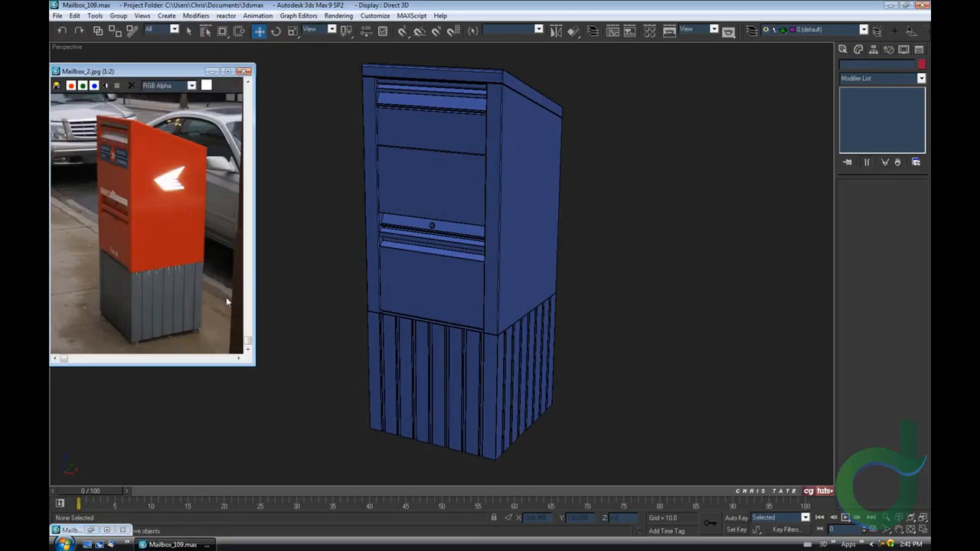
scroll(199, 319, "up", 2)
middle_click_drag(183, 299, 193, 174)
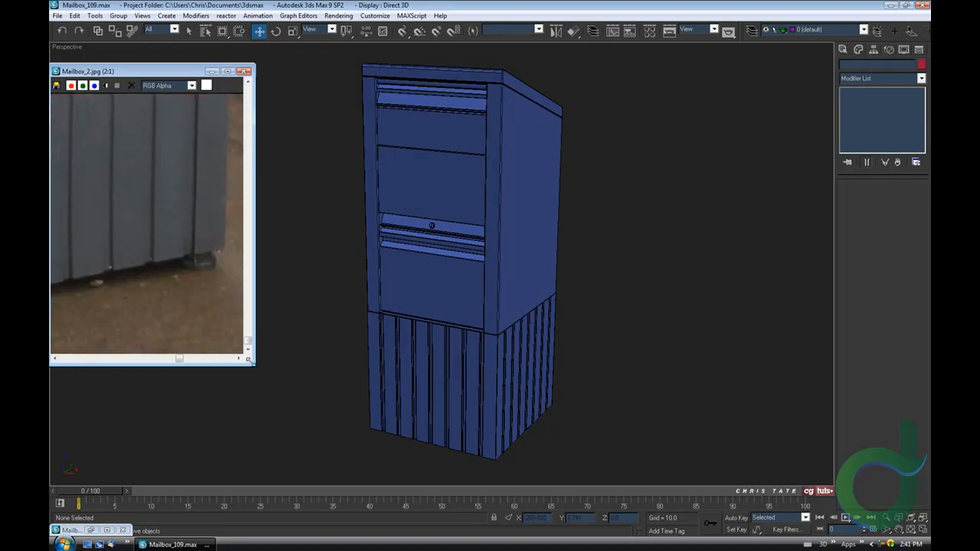
left_click_drag(249, 359, 357, 414)
middle_click_drag(203, 261, 286, 291)
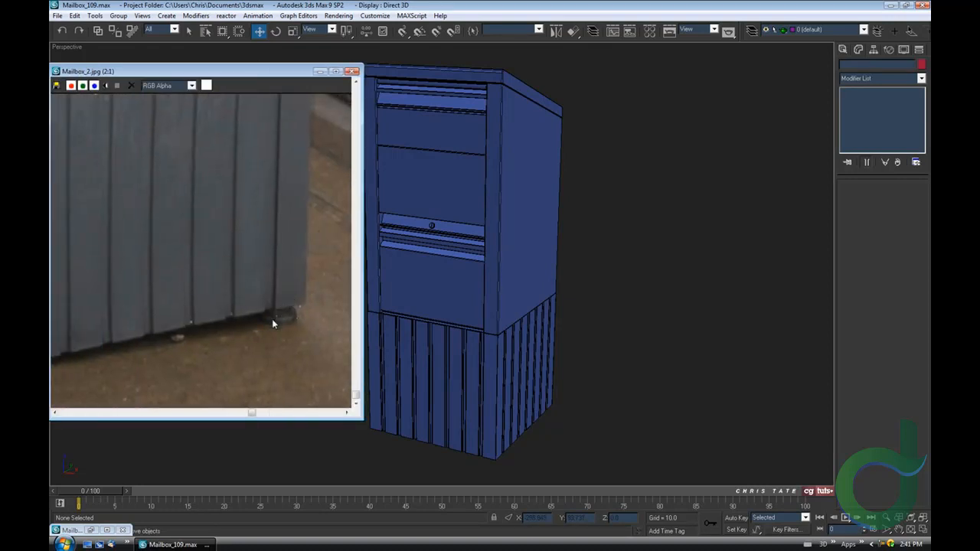
scroll(272, 318, "down", 1)
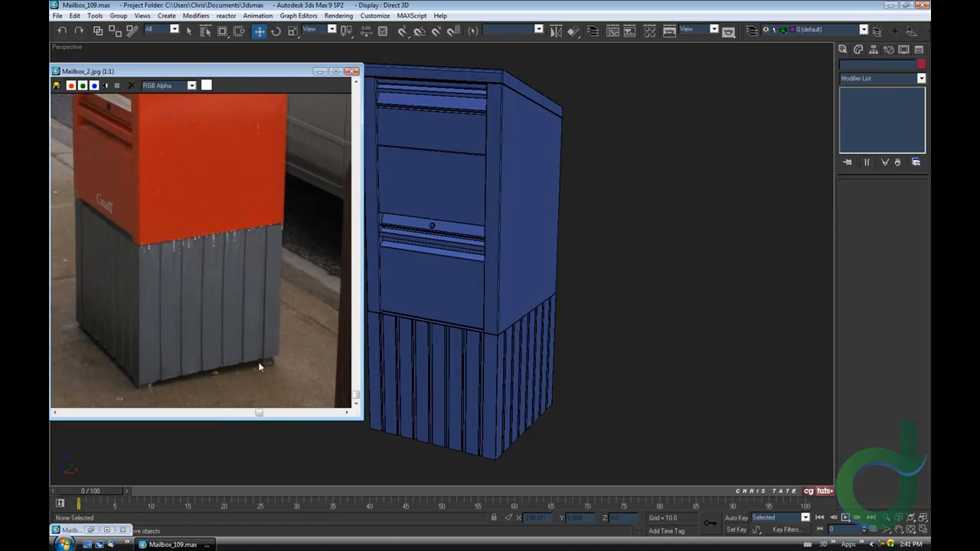
middle_click_drag(268, 363, 294, 351)
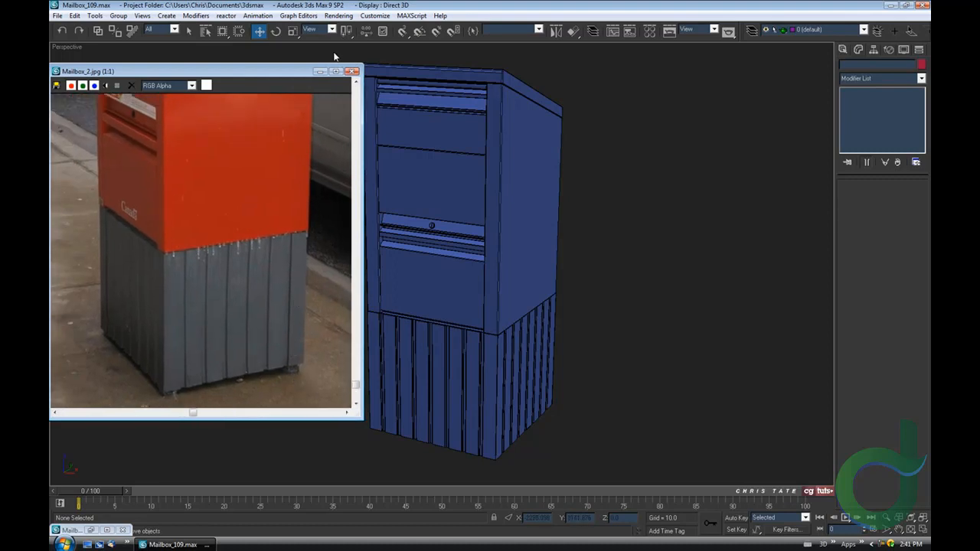
left_click(320, 72)
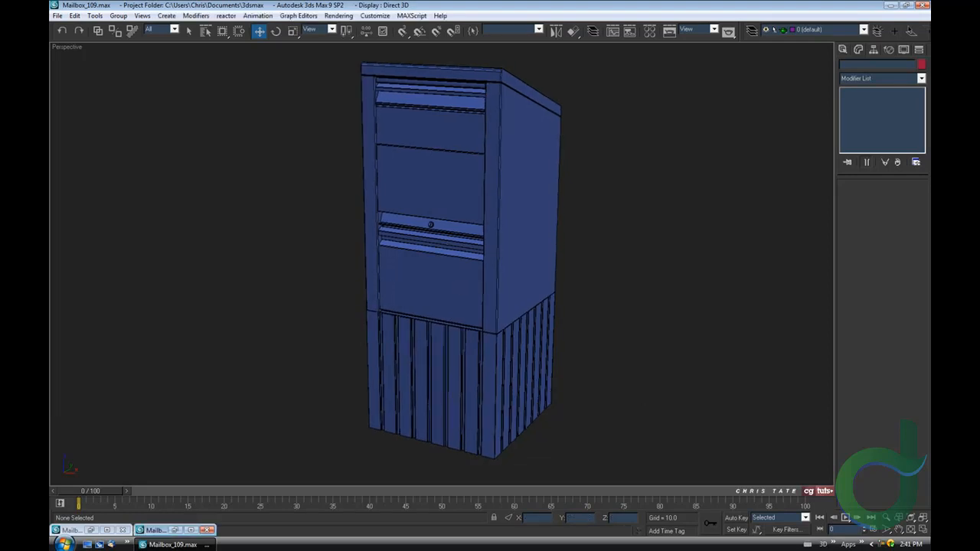
- In the top view, create a box about 6 × 5.9 units and 2.8 high just inside the base's front right corner
left_click(924, 531)
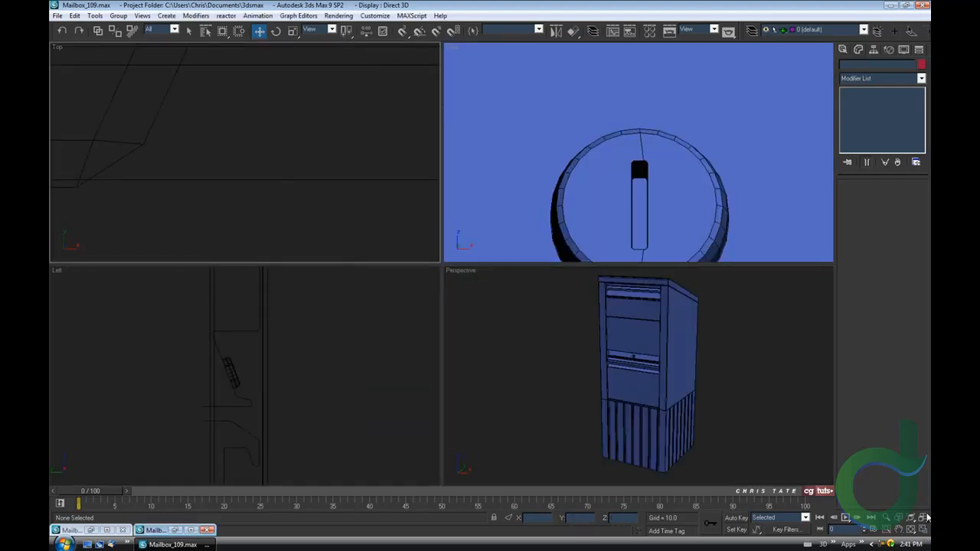
right_click(364, 213)
key("alt+w")
key("z")
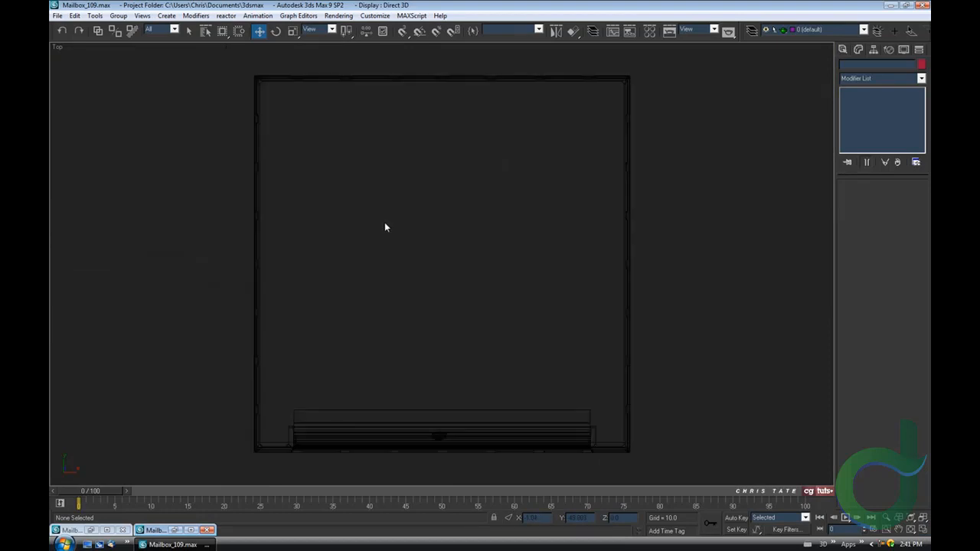
scroll(384, 223, "down", 2)
middle_click_drag(429, 250, 354, 238)
middle_click_drag(459, 315, 386, 243)
scroll(406, 302, "up", 4)
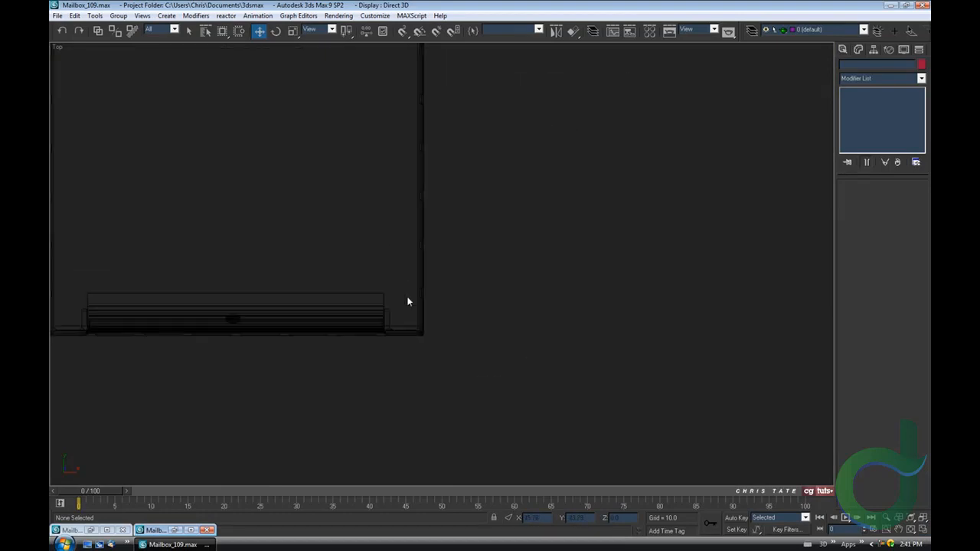
middle_click_drag(322, 398, 514, 245)
scroll(418, 317, "up", 1)
scroll(512, 256, "up", 2)
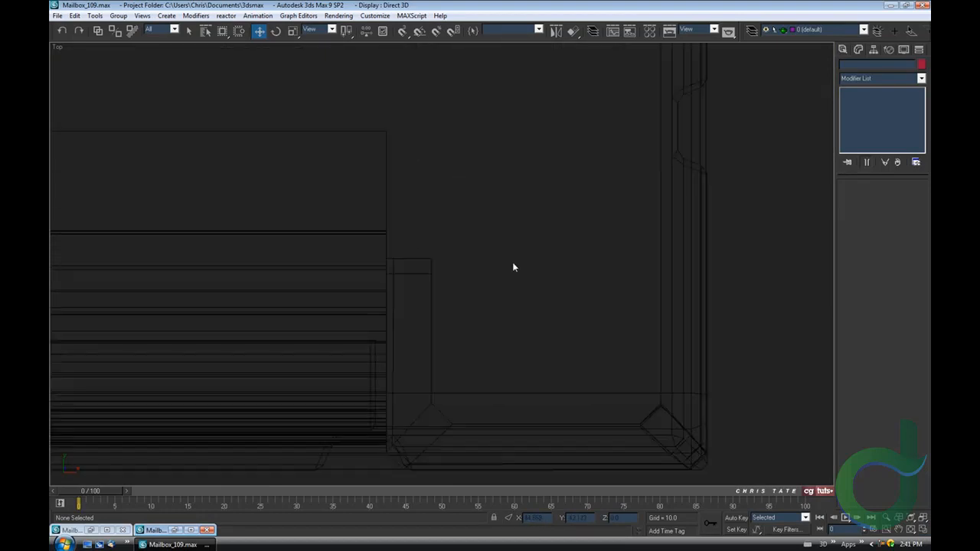
middle_click_drag(542, 282, 493, 248)
scroll(542, 212, "down", 2)
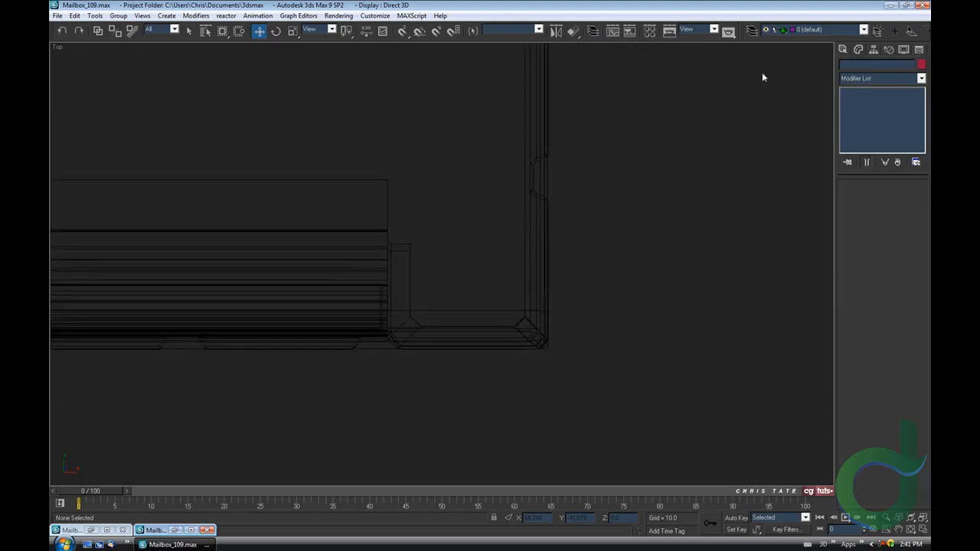
left_click(844, 50)
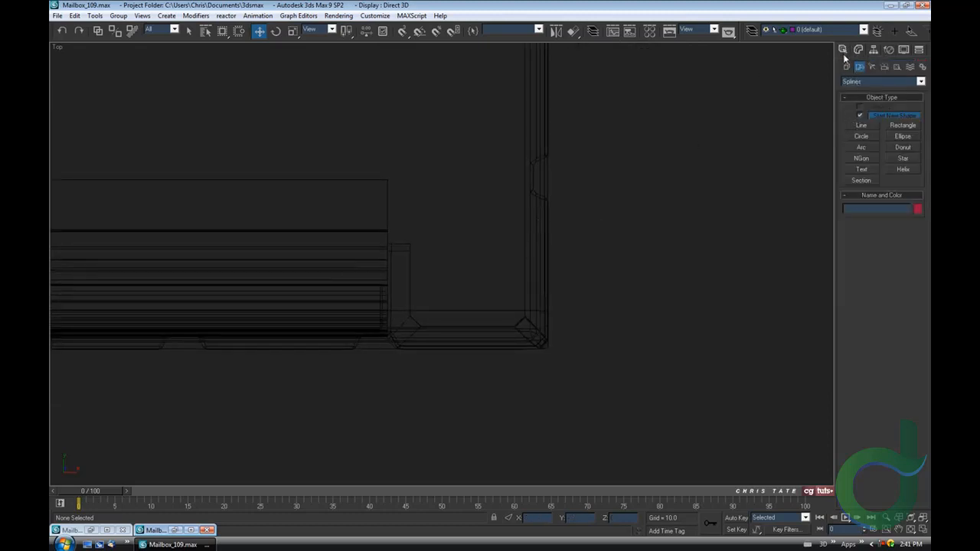
left_click(847, 67)
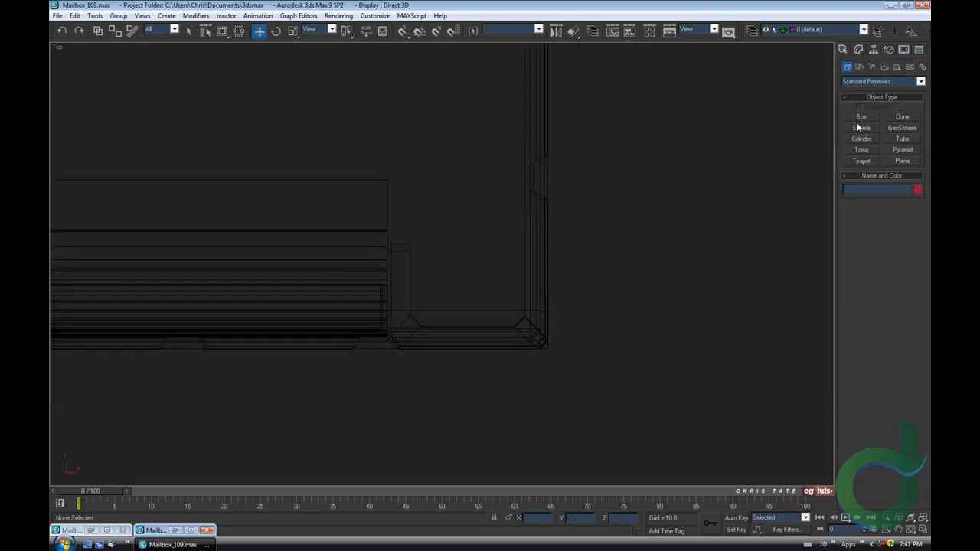
left_click(860, 117)
middle_click_drag(569, 309, 542, 299)
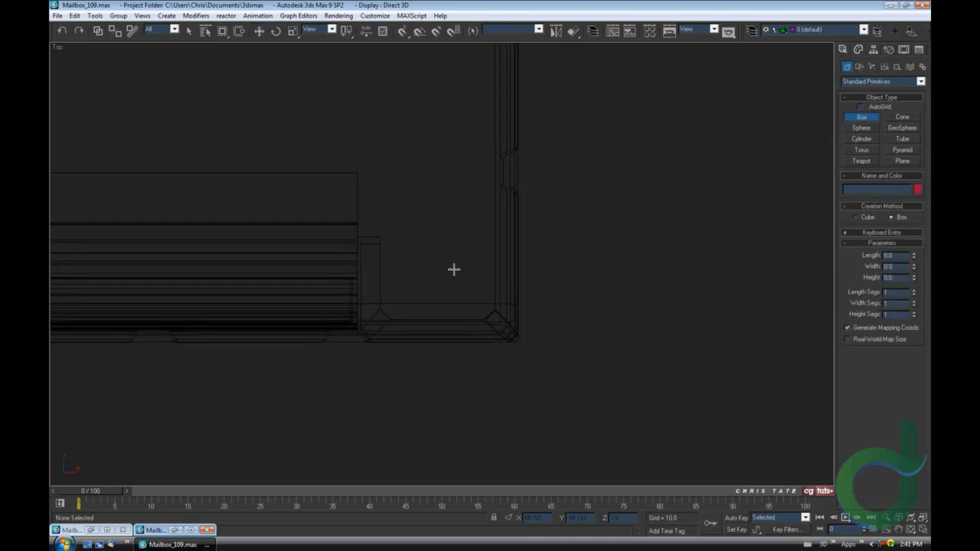
left_click_drag(420, 237, 505, 328)
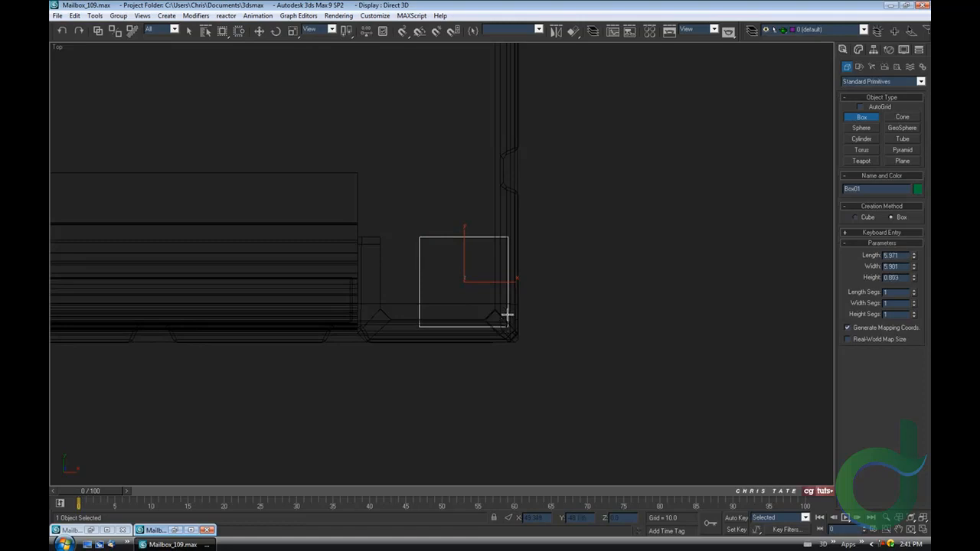
middle_click_drag(451, 229, 448, 213)
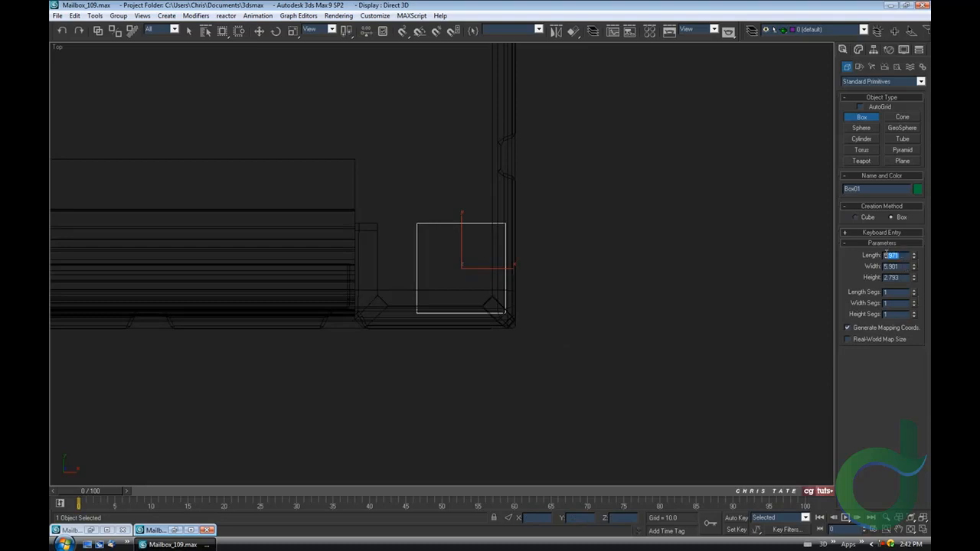
- Set the box's length and width to 5 and its height to 2
type("5")
key("Tab")
type("5")
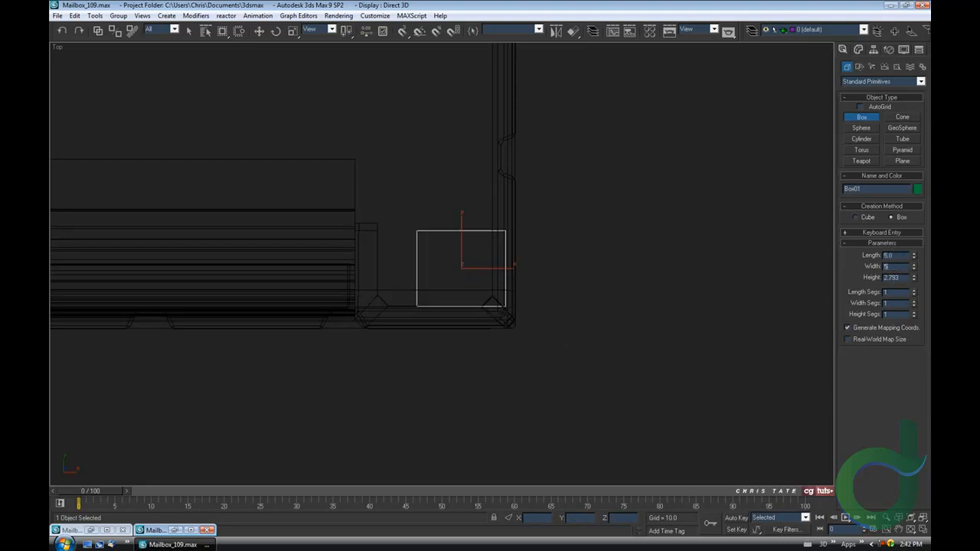
key("Tab")
double_click(896, 277)
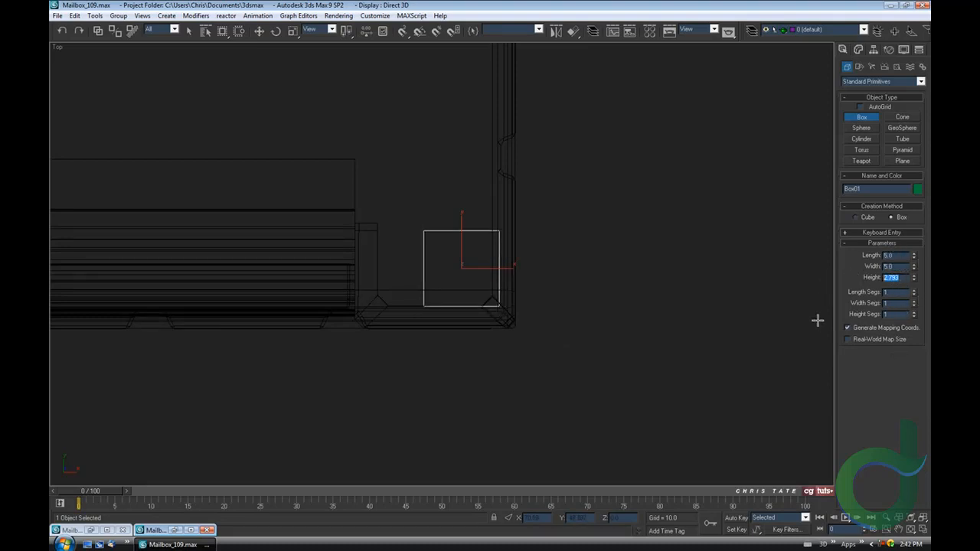
type("2")
key("Return")
middle_click_drag(598, 312, 598, 305)
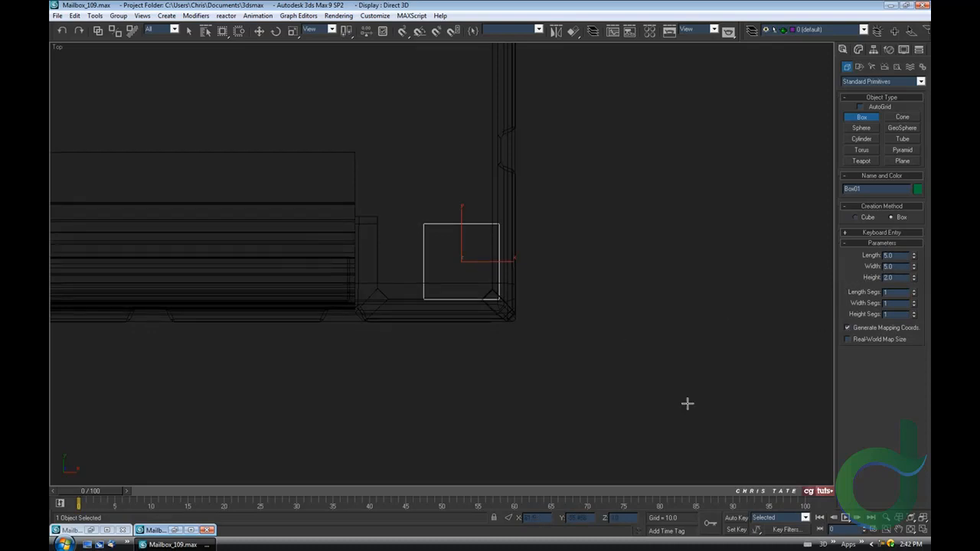
- In the perspective view, move the box straight down about 1.94 units so it protrudes beneath the base as a foot
left_click(922, 530)
left_click(923, 529)
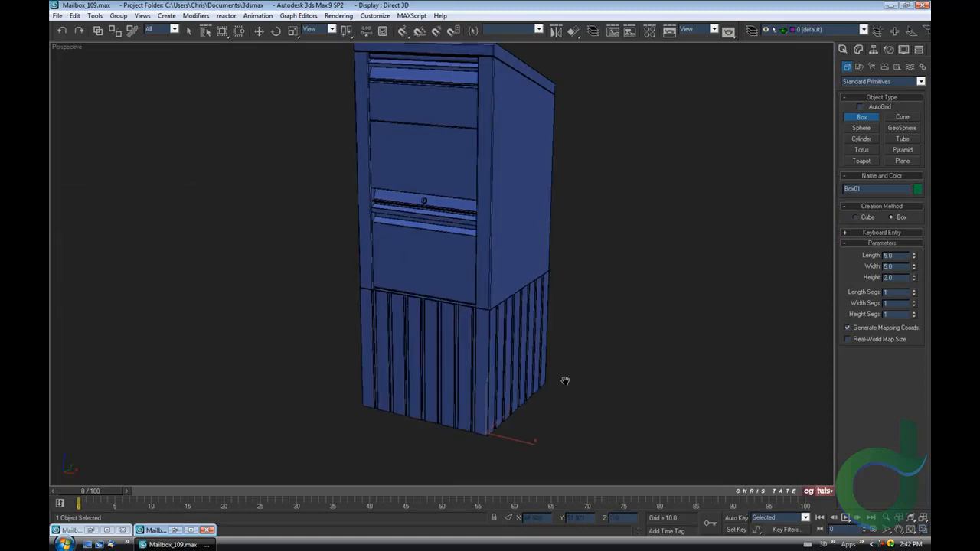
scroll(558, 386, "up", 3)
middle_click_drag(553, 393, 526, 205, "alt")
scroll(517, 280, "up", 6)
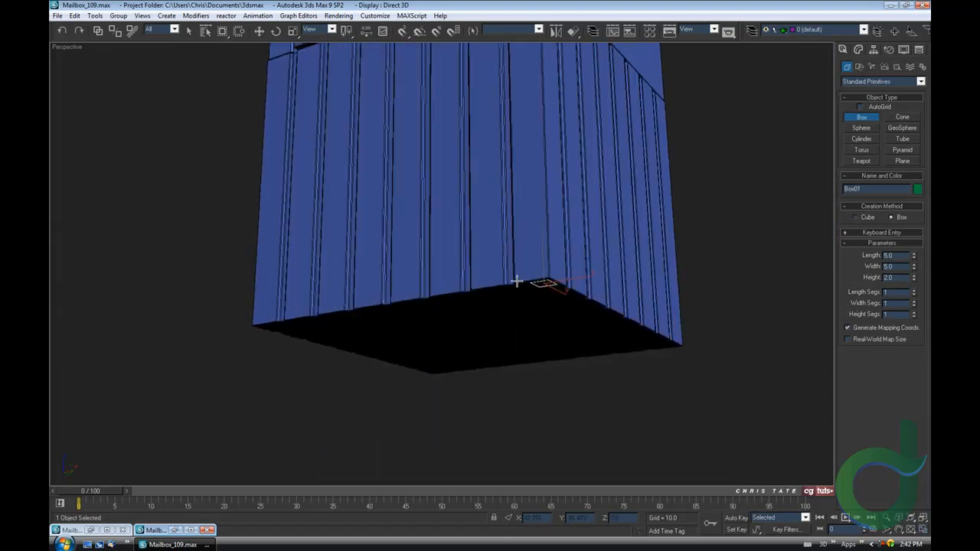
middle_click_drag(641, 337, 496, 322)
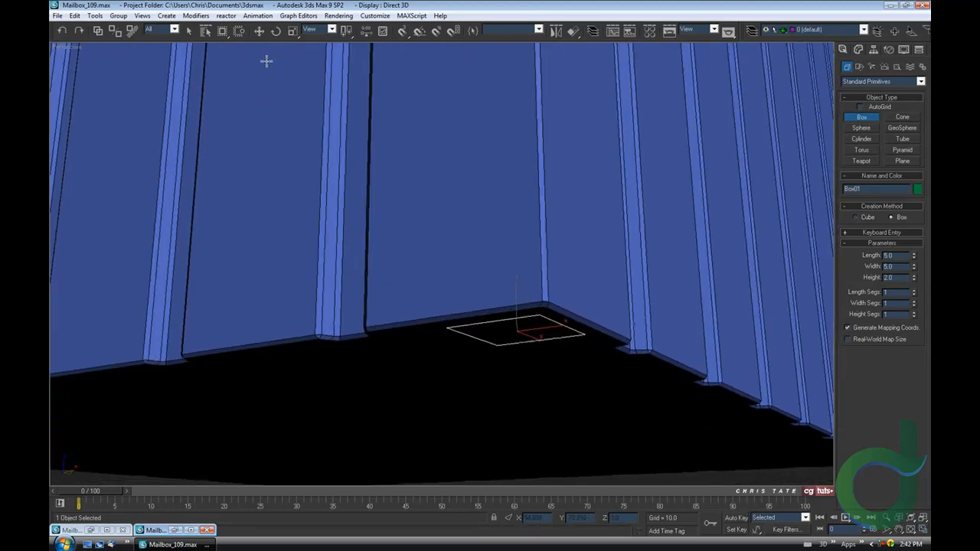
left_click(259, 31)
left_click_drag(516, 293, 503, 326)
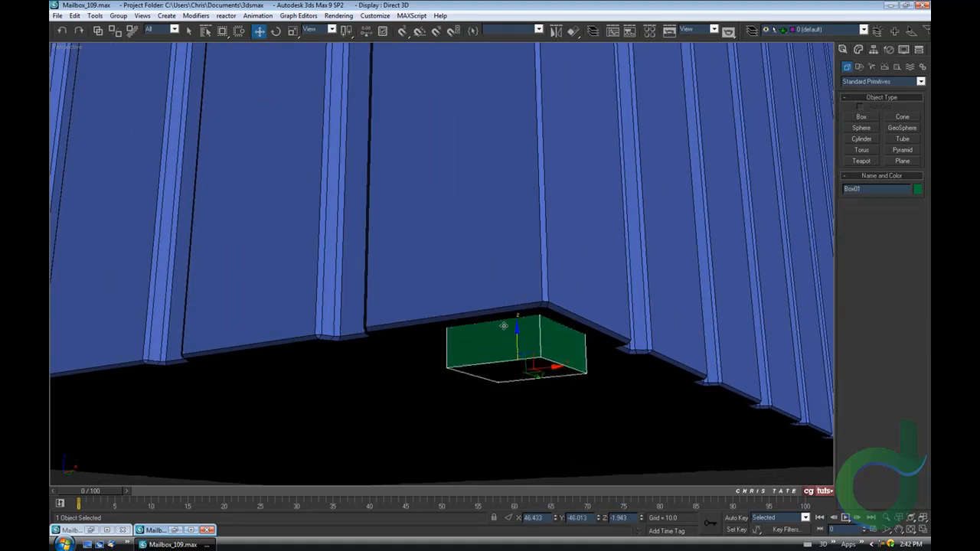
- Enlarge the foot box to a length and width of 6
scroll(502, 326, "down", 7)
middle_click_drag(498, 324, 474, 282, "alt")
scroll(461, 296, "up", 5)
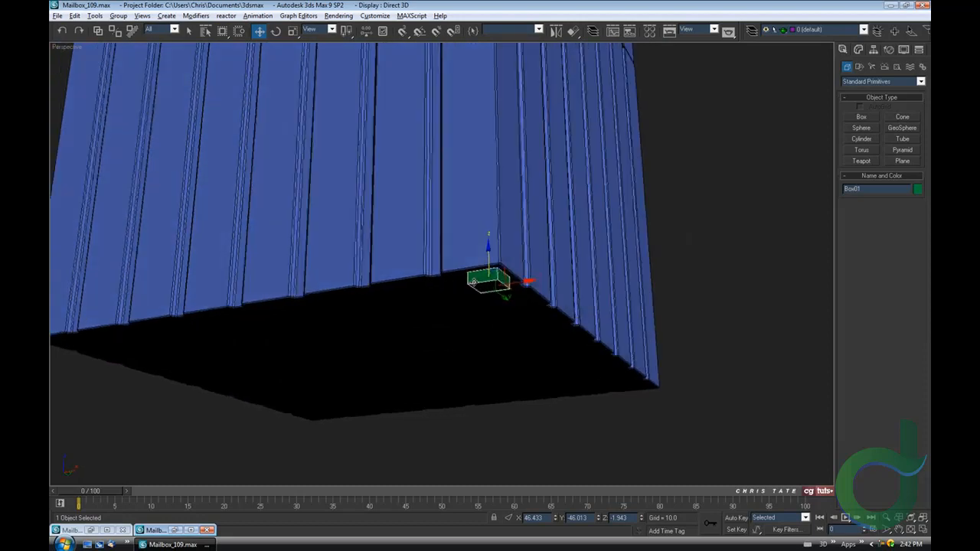
left_click(857, 50)
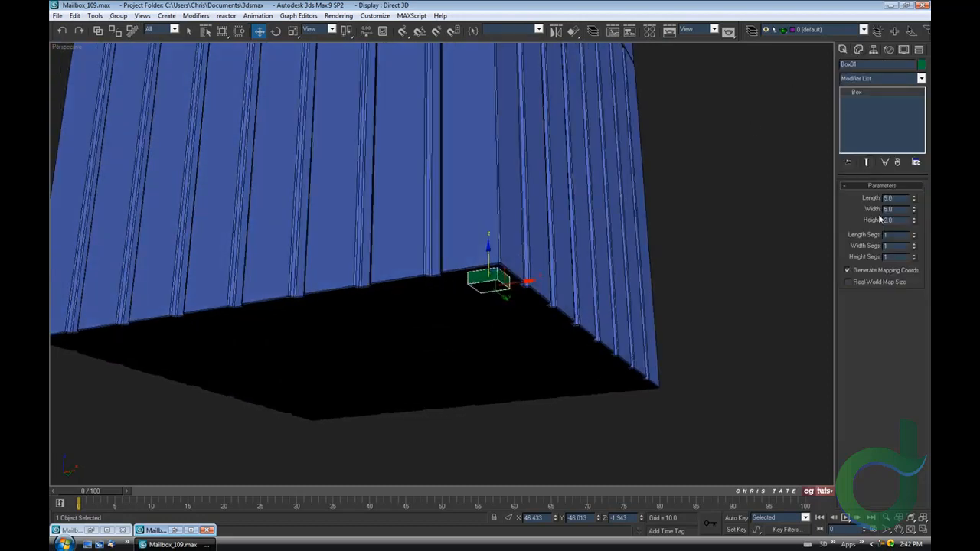
type("6")
key("Tab")
type("6")
key("Tab")
- Isolate the foot box and convert it to an Editable Poly
middle_click_drag(509, 292, 529, 283, "alt")
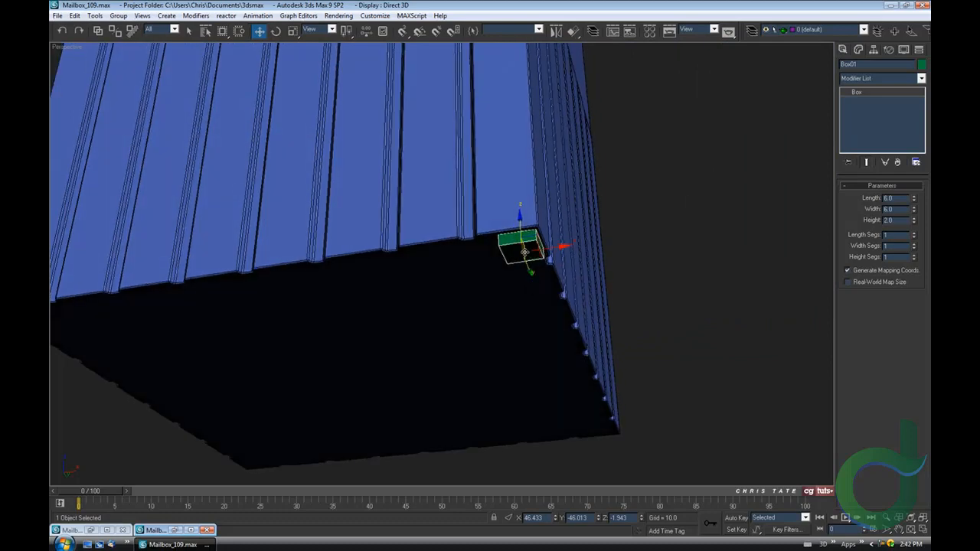
middle_click_drag(545, 326, 521, 347, "alt")
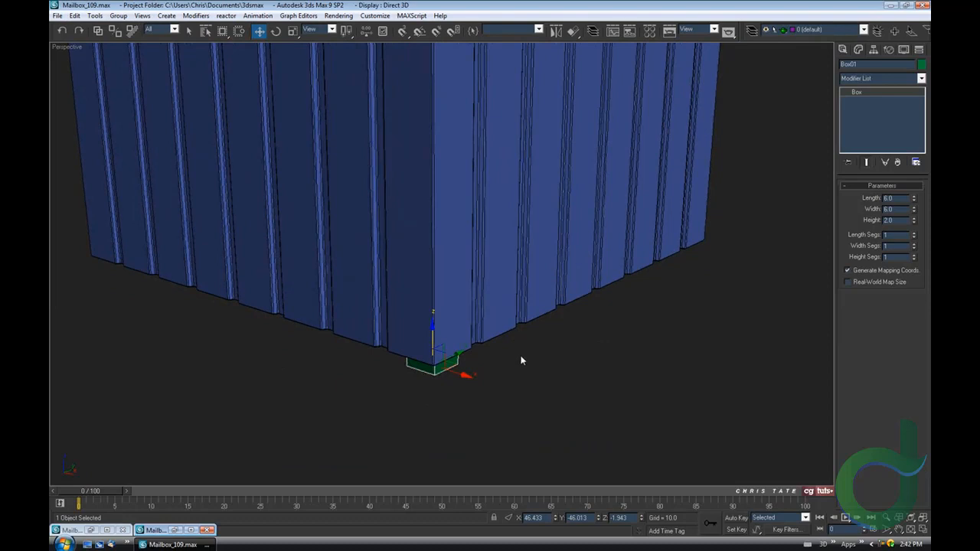
key("alt+q")
right_click(522, 269)
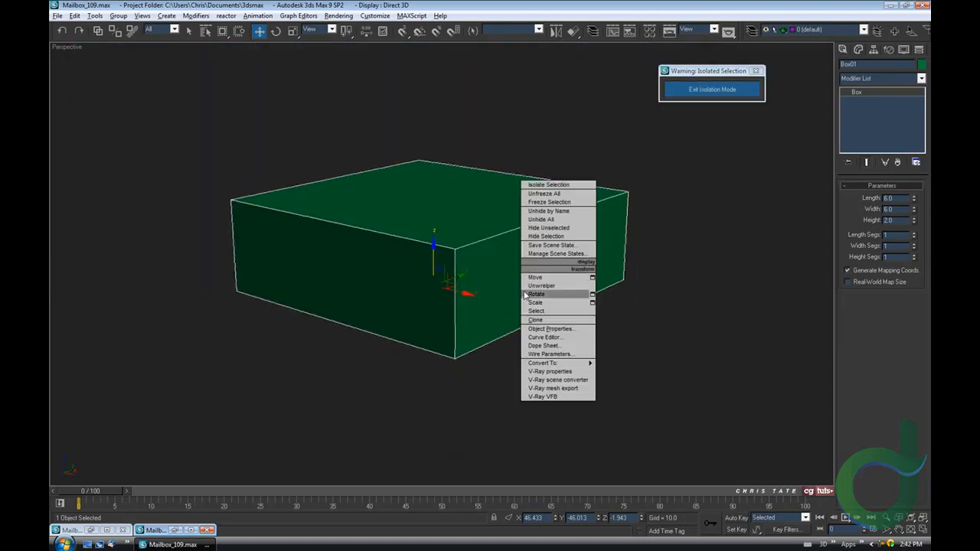
mouse_move(528, 365)
left_click(633, 371)
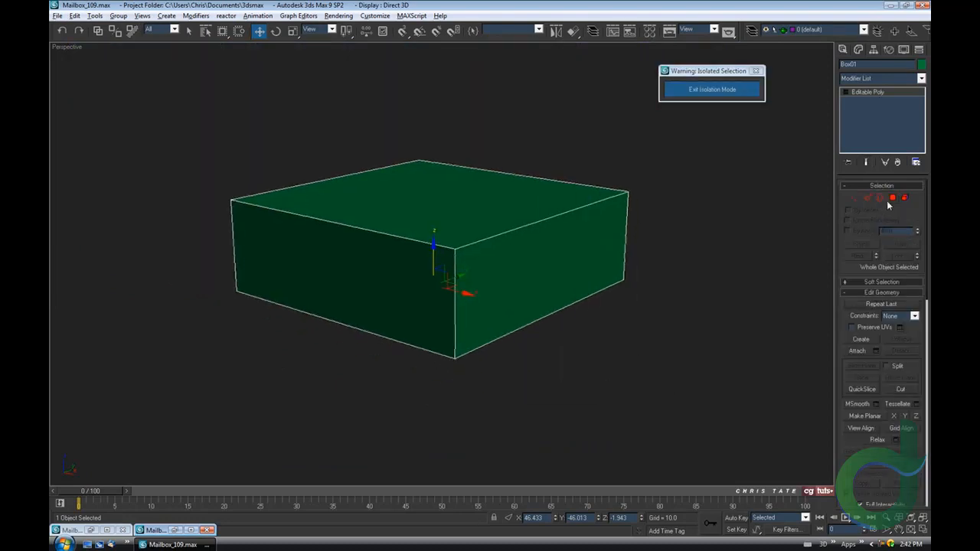
- Delete the top and bottom polygons of the foot box, leaving only its four side walls
left_click(891, 198)
left_click(494, 193)
key("Delete")
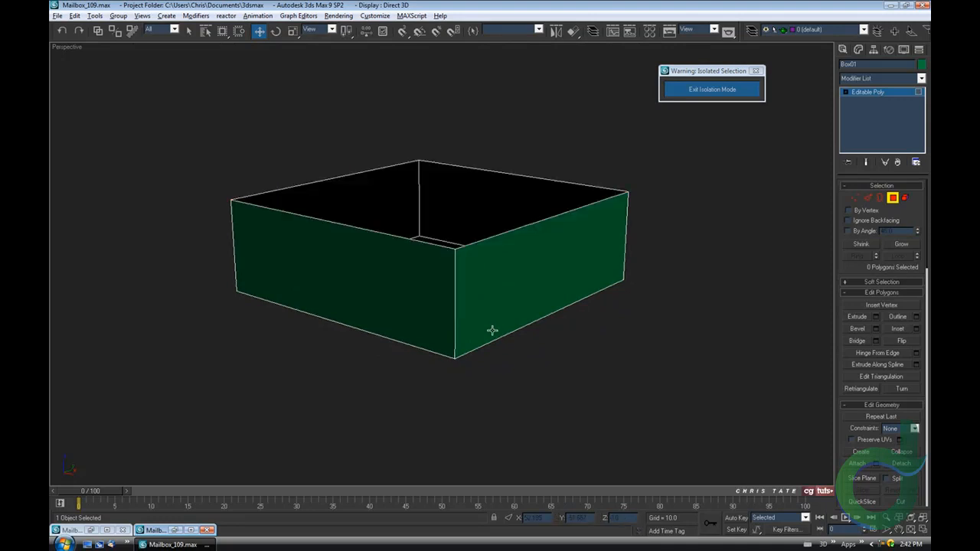
middle_click_drag(492, 313, 652, 238, "alt")
left_click(489, 260)
key("Delete")
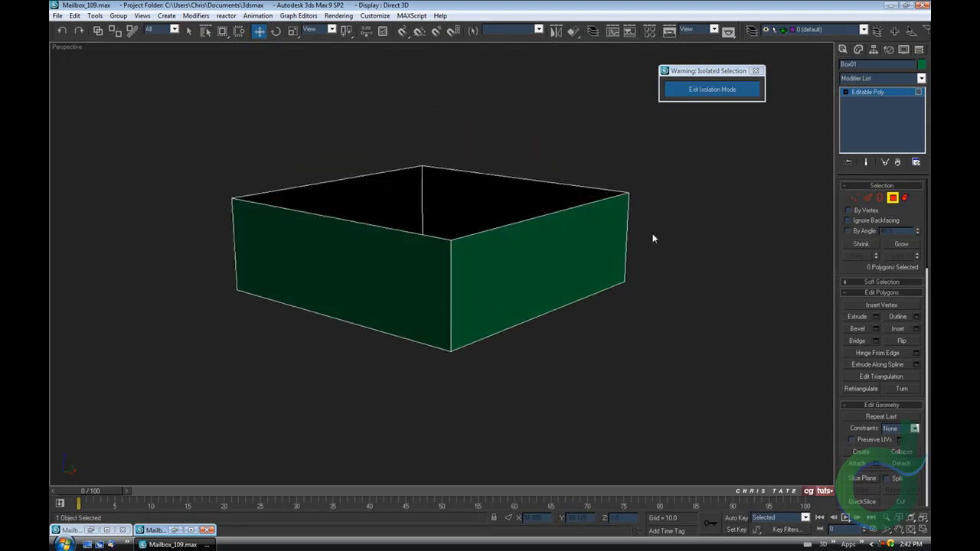
- Select the foot's four vertical corner edges as a ring and chamfer them by 0.8
left_click(868, 198)
left_click(451, 280)
left_click(861, 257)
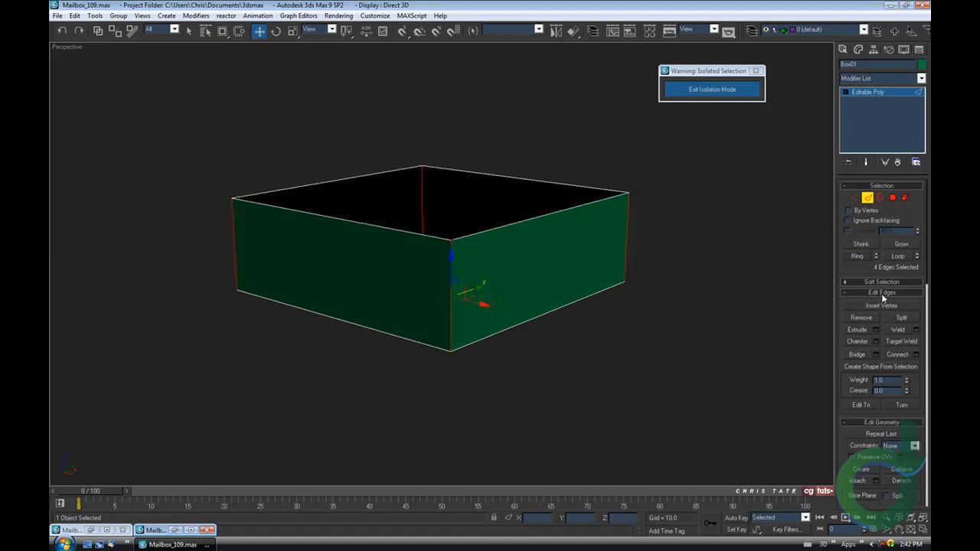
left_click(875, 342)
middle_click_drag(749, 333, 488, 265, "alt")
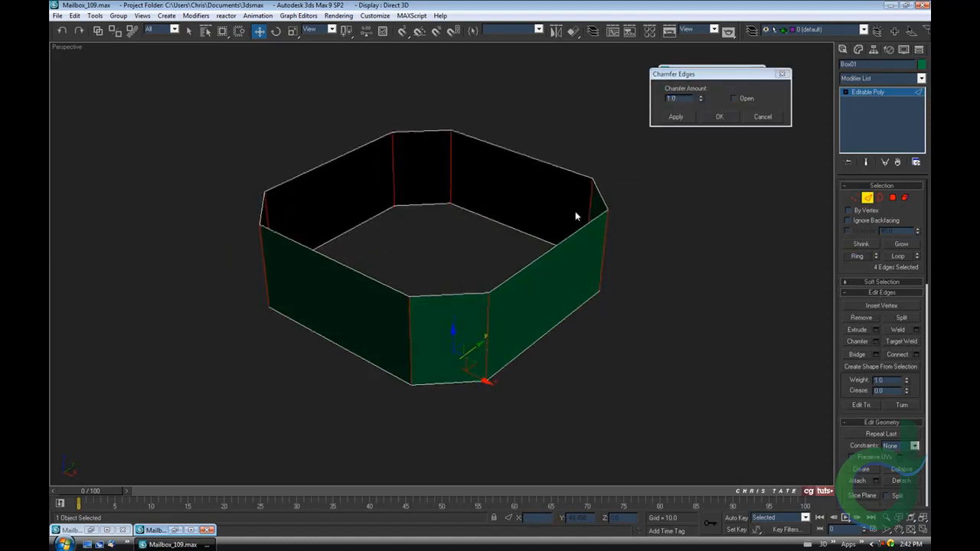
scroll(511, 217, "down", 6)
middle_click_drag(503, 225, 481, 232, "alt")
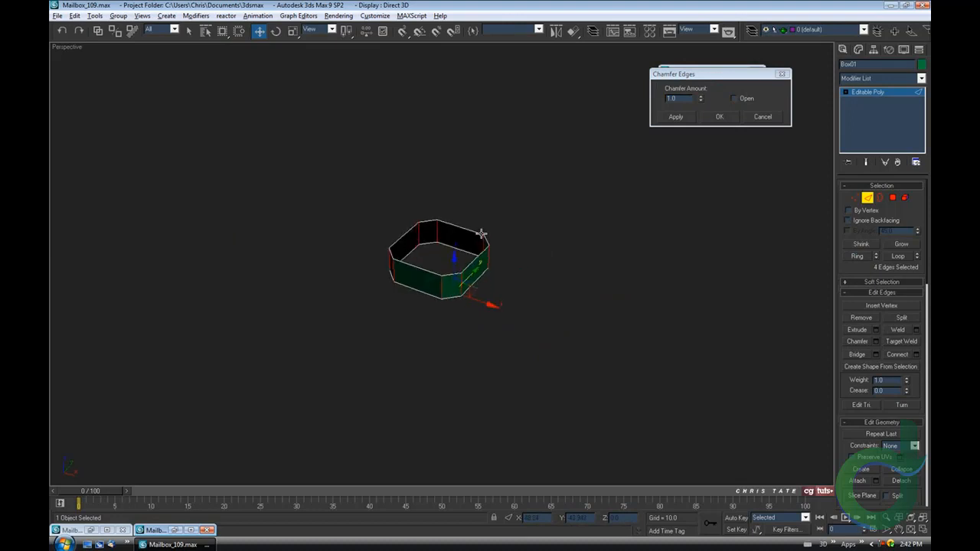
left_click_drag(700, 100, 699, 109)
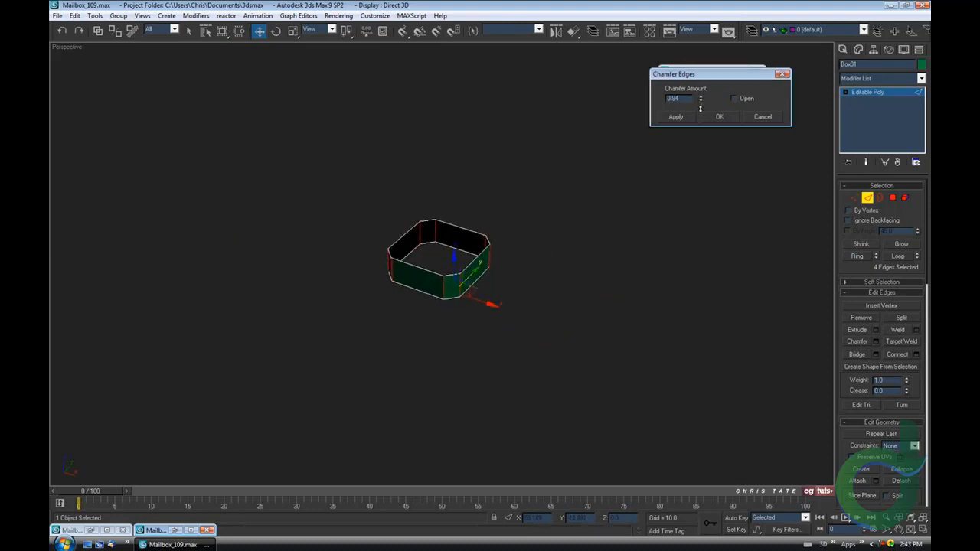
middle_click_drag(546, 249, 515, 245, "alt")
scroll(515, 249, "up", 3)
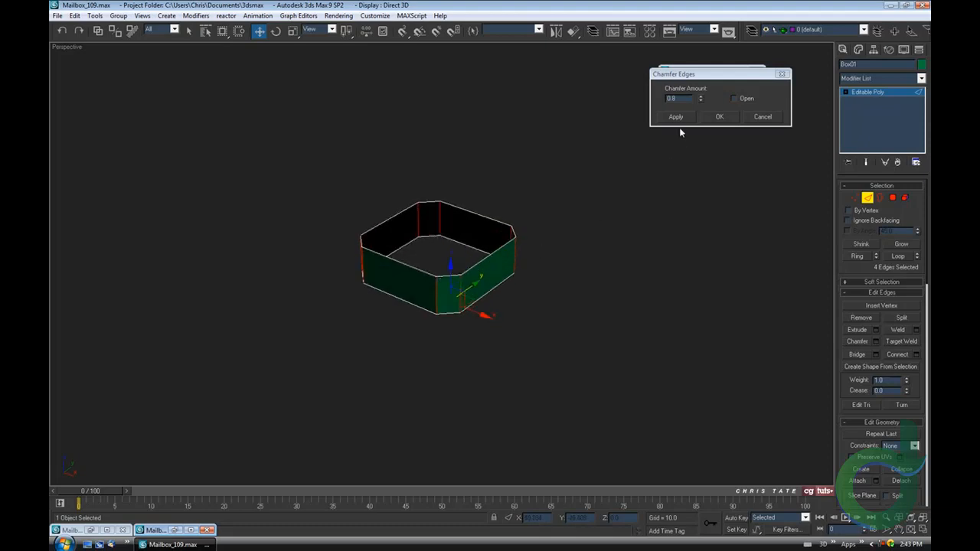
- Chamfer the resulting corner edges a second time by a much smaller amount to soften the corners
left_click_drag(700, 100, 700, 135)
middle_click_drag(535, 292, 515, 268, "alt")
left_click(718, 117)
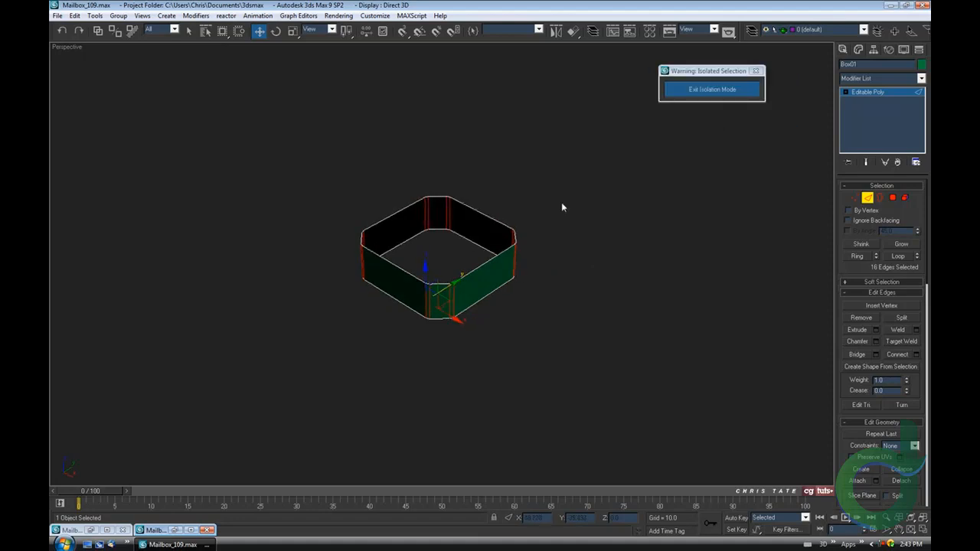
left_click(867, 198)
middle_click_drag(662, 243, 563, 250, "alt")
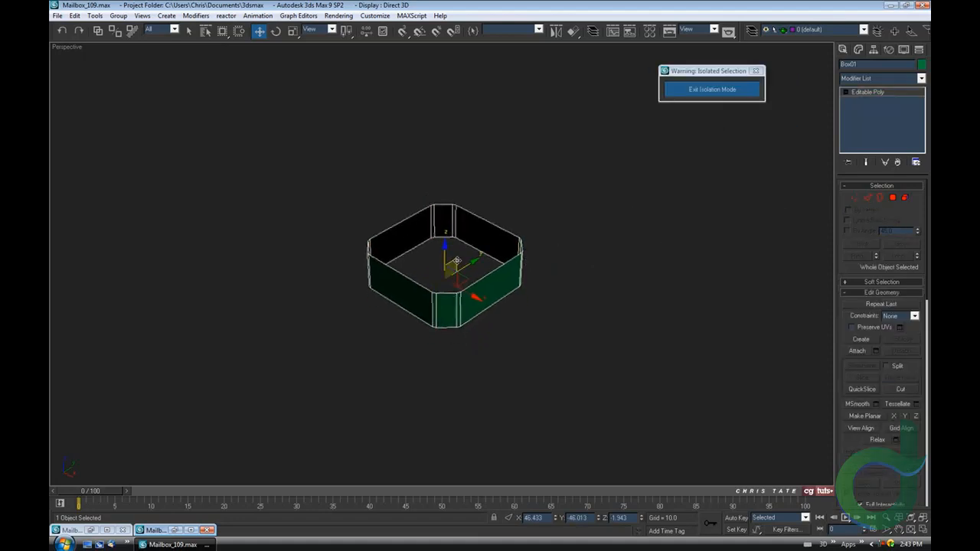
- Set the foot's object colour to black and apply the blue 02 - Default material to it
left_click(921, 65)
left_click(568, 296)
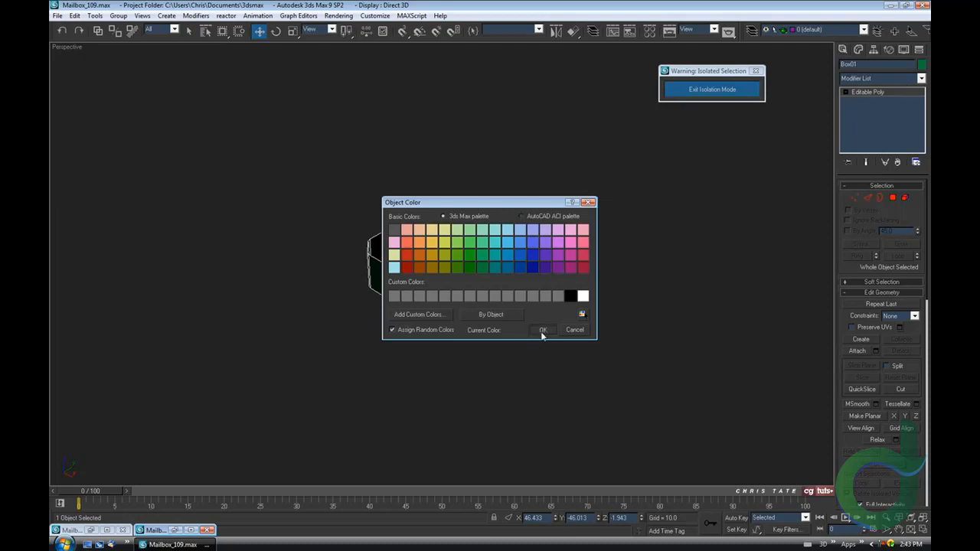
left_click(541, 330)
key("m")
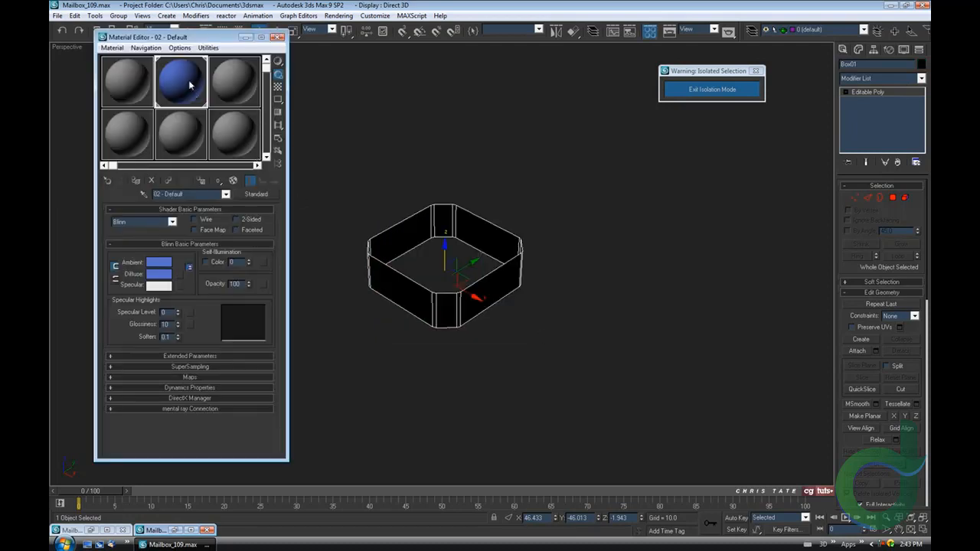
left_click_drag(190, 86, 387, 228)
left_click(278, 37)
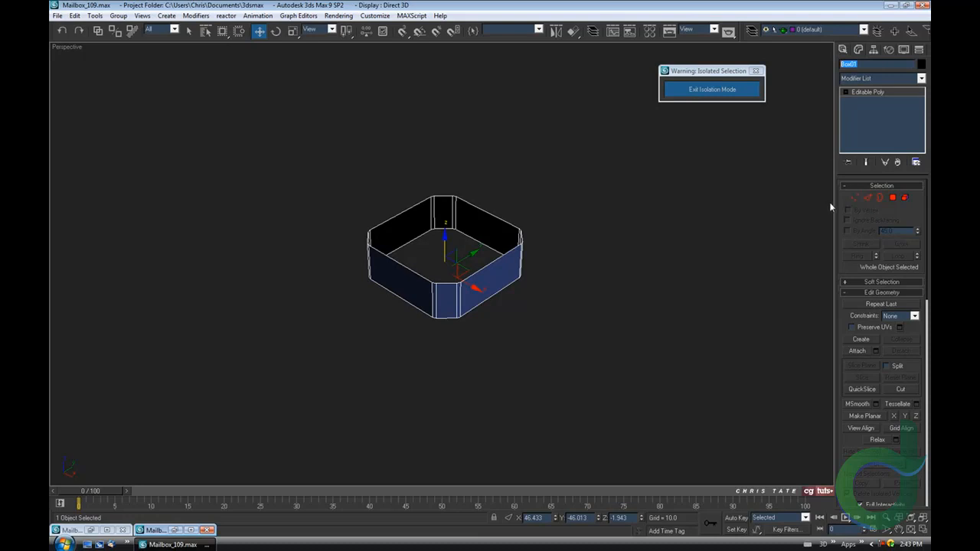
- Rename the foot object Leg and check the foot's shape up close in the Mailbox_2.jpg reference photo
type("Lid")
middle_click_drag(564, 257, 542, 255)
middle_click_drag(591, 314, 605, 327)
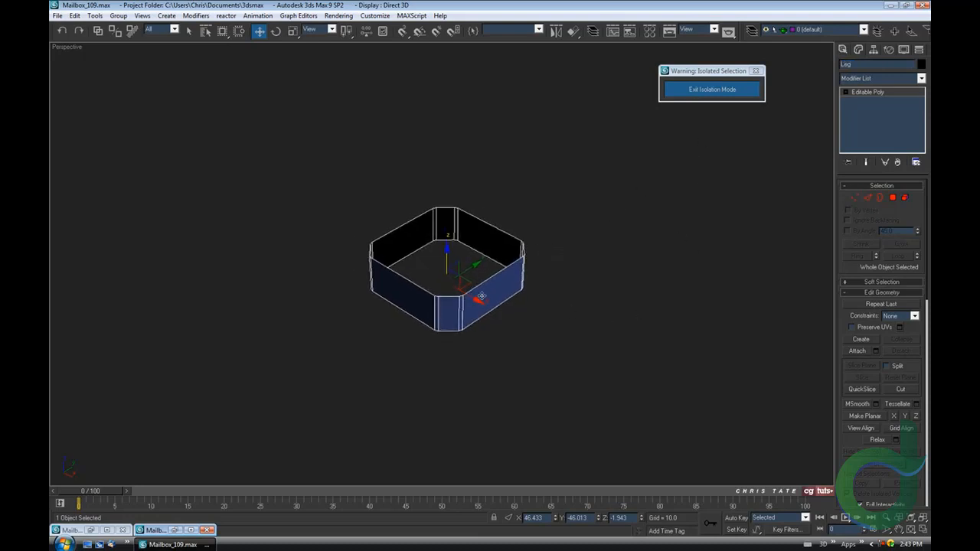
left_click(189, 530)
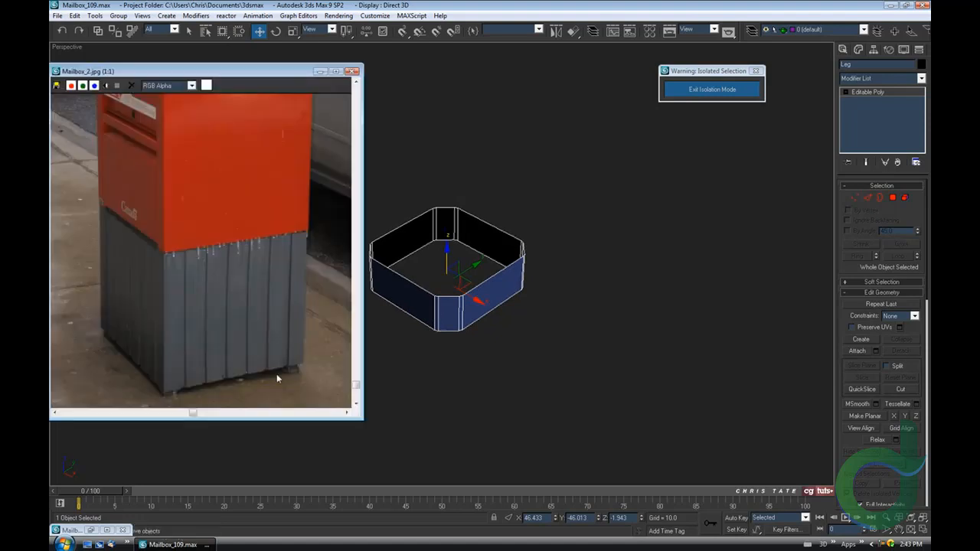
scroll(248, 387, "up", 1)
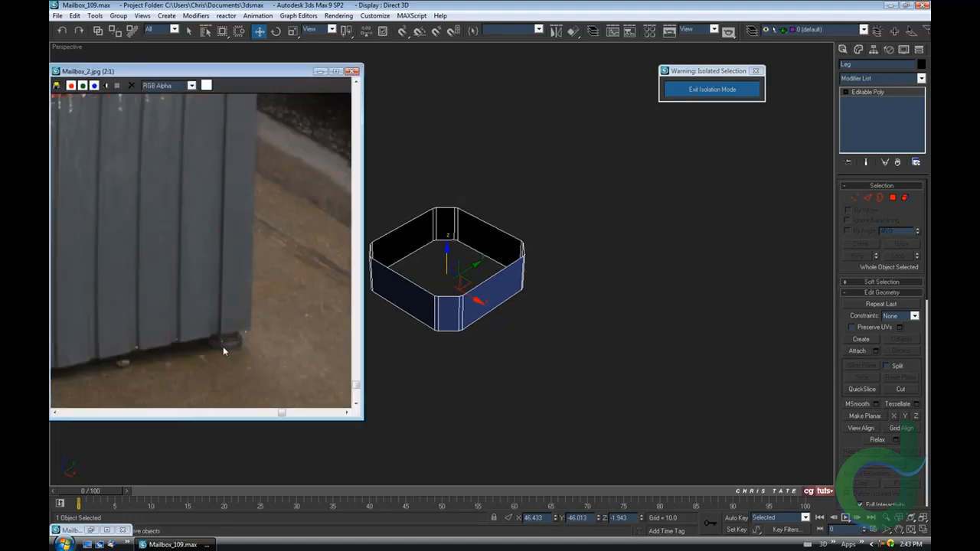
left_click(320, 71)
middle_click_drag(492, 338, 494, 327)
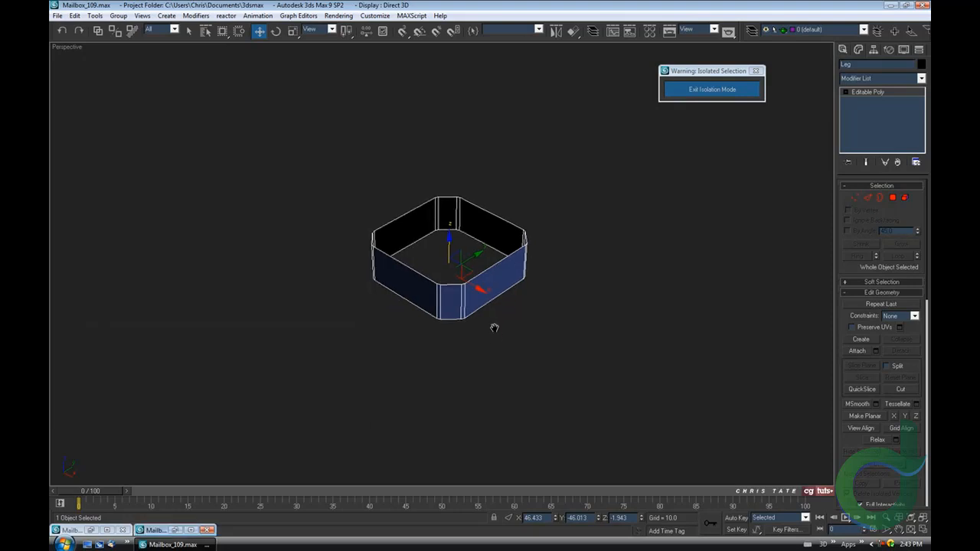
- In the Top view, create a cylinder around the leg's centre with a radius of about 4.4 and a height of about 0.46
left_click(922, 517)
right_click(401, 235)
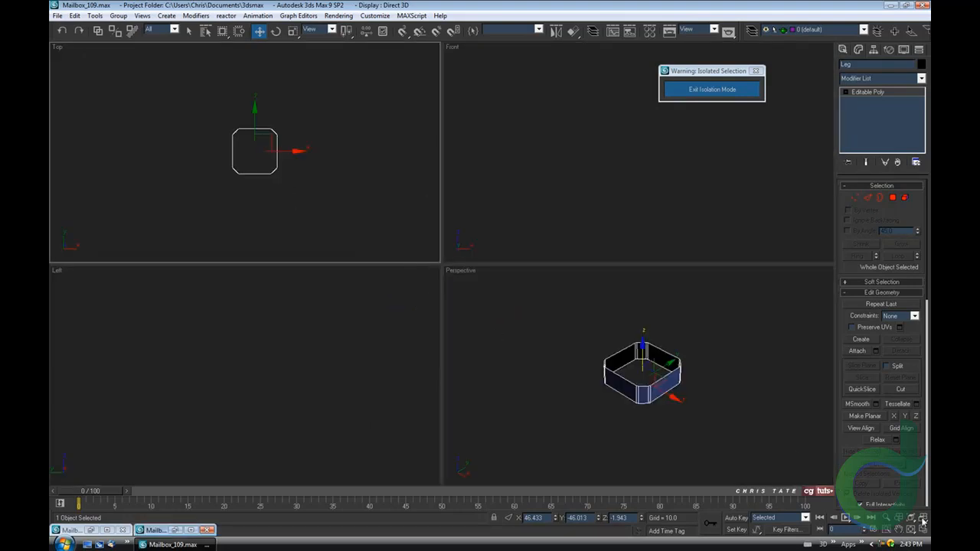
middle_click_drag(332, 181, 341, 179)
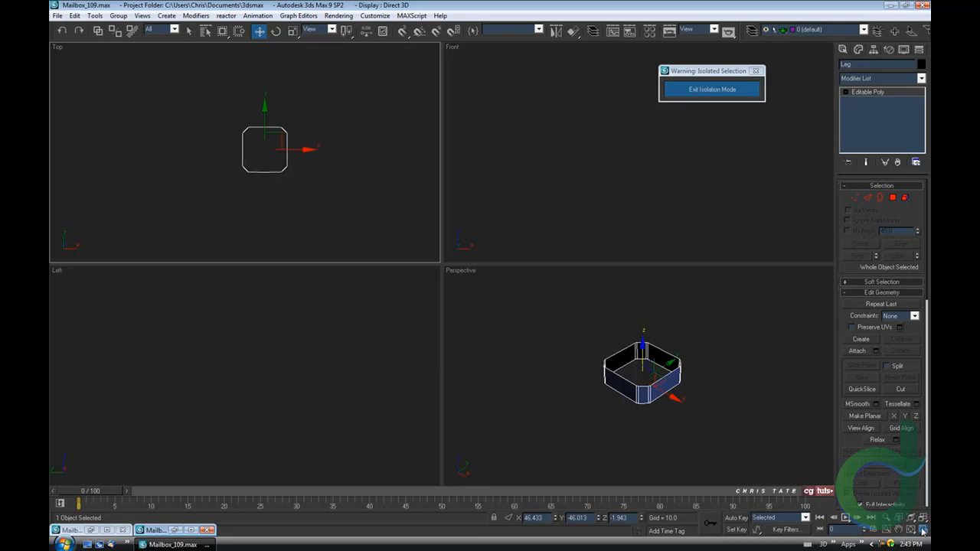
left_click(922, 530)
scroll(488, 299, "up", 5)
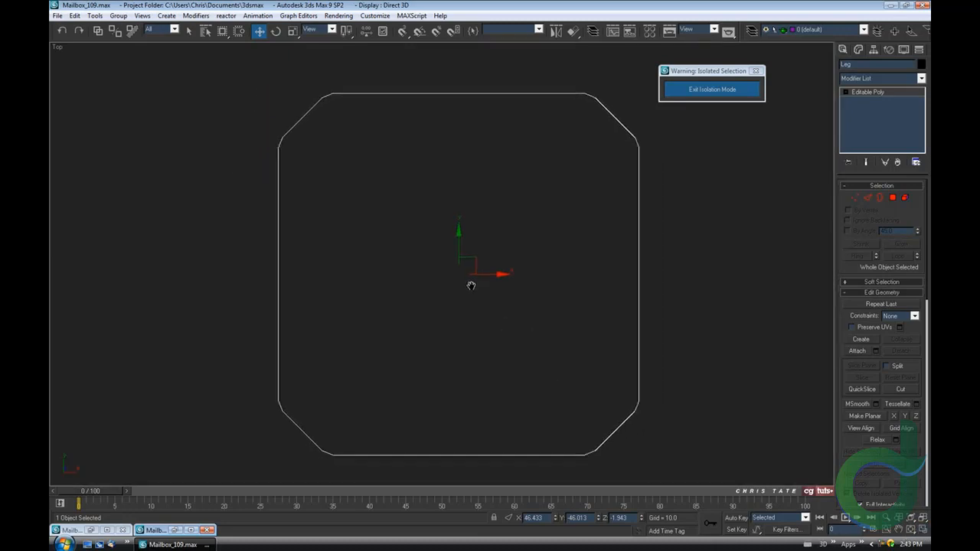
middle_click_drag(471, 285, 455, 281)
scroll(455, 281, "down", 2)
left_click(843, 50)
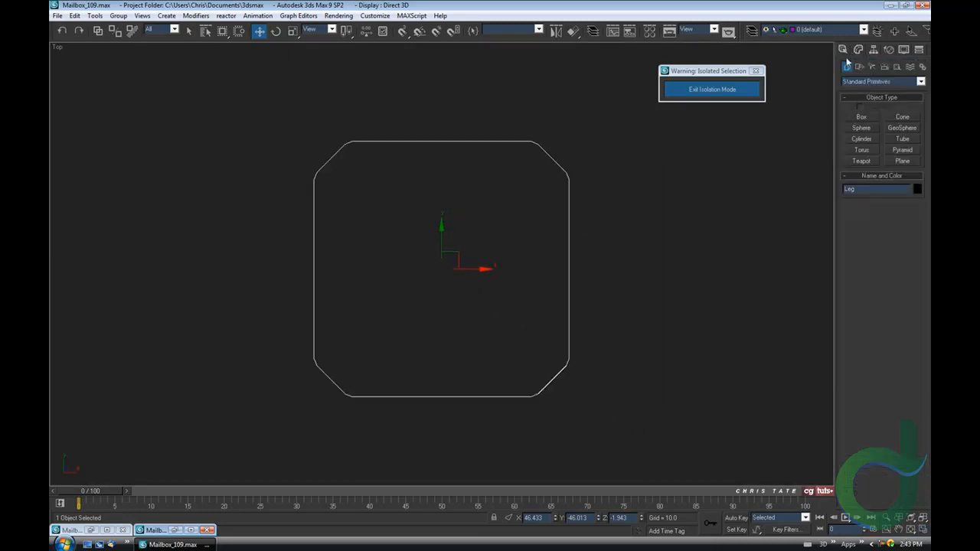
left_click(860, 138)
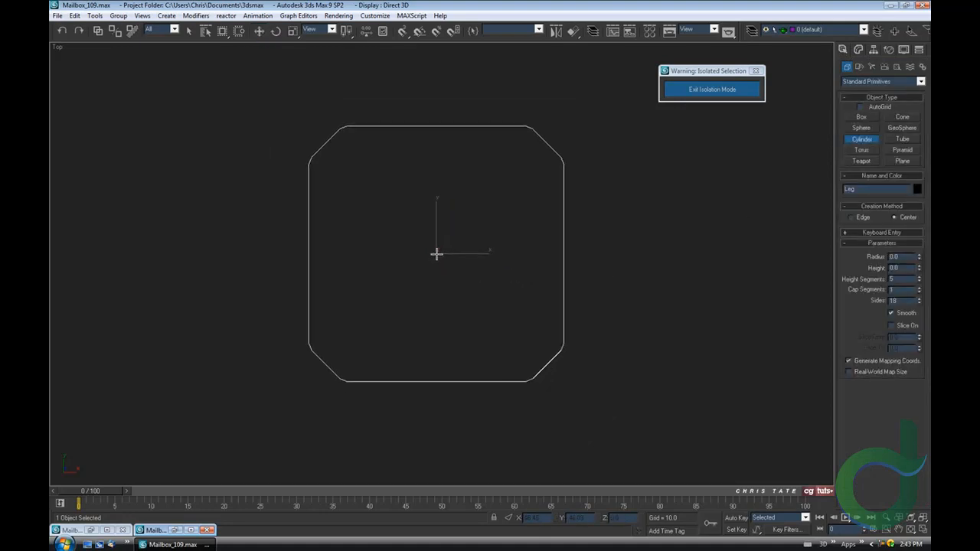
left_click_drag(436, 254, 433, 439)
left_click(433, 422)
middle_click_drag(437, 373, 434, 355)
scroll(442, 273, "down", 3)
middle_click_drag(441, 252, 432, 305)
scroll(467, 248, "up", 2)
middle_click_drag(467, 256, 464, 242)
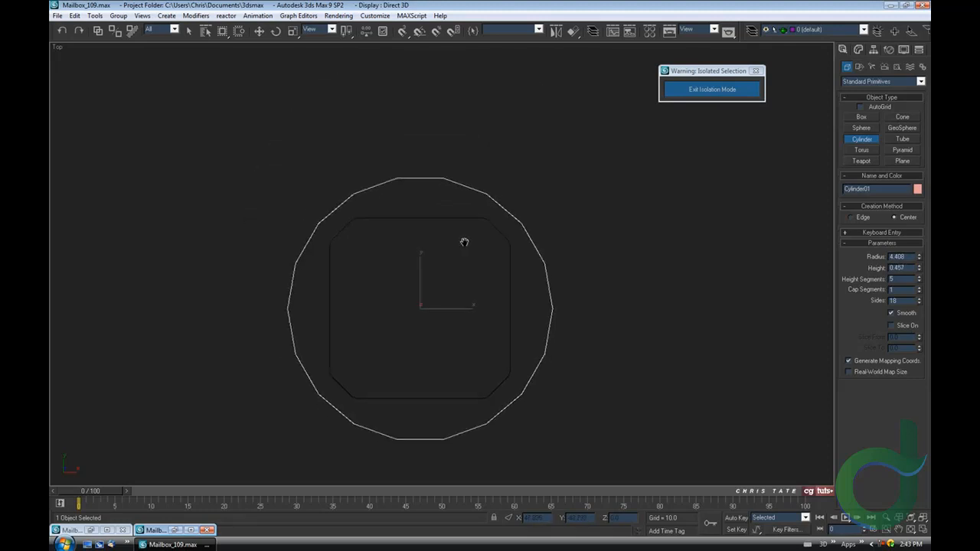
- Align the cylinder to the Leg, matching centre to centre in X, Y and Z position
left_click(574, 32)
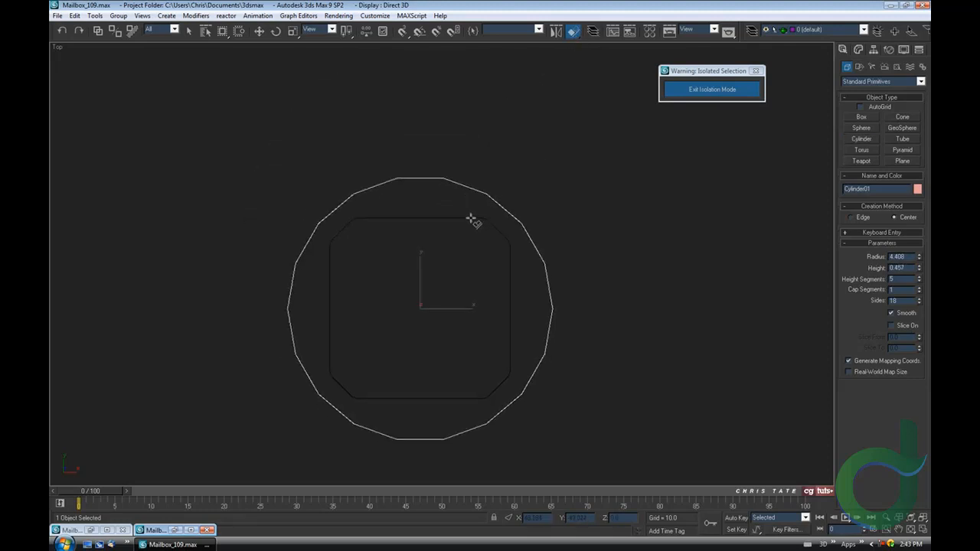
left_click(473, 221)
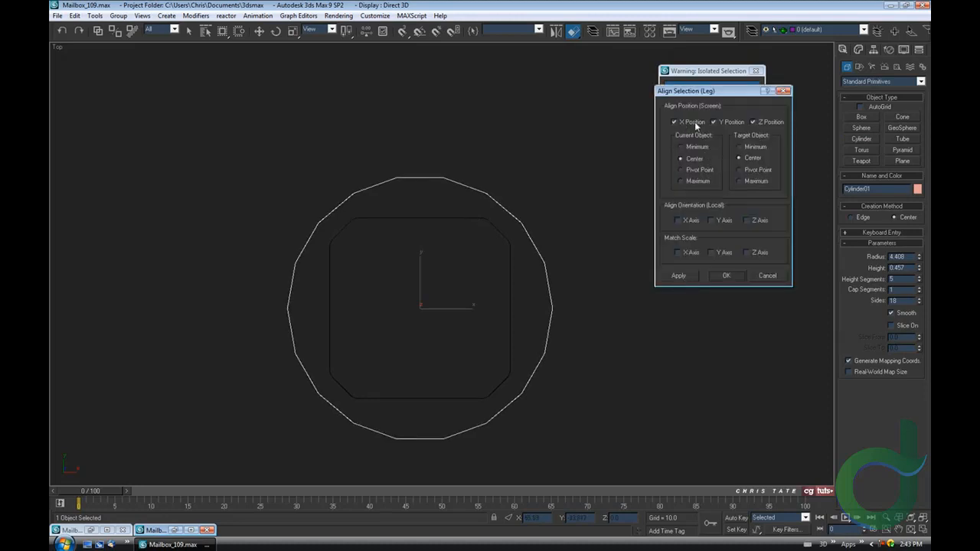
left_click(731, 278)
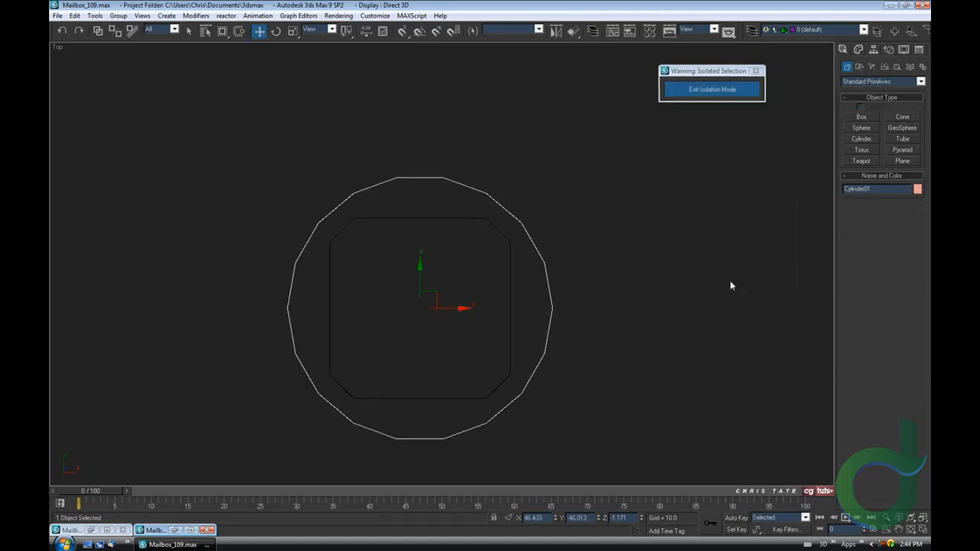
- In the Perspective view, lower the cylinder along Z to about -2.4 so it sits around the leg's bottom edge
key("alt+w")
right_click(653, 427)
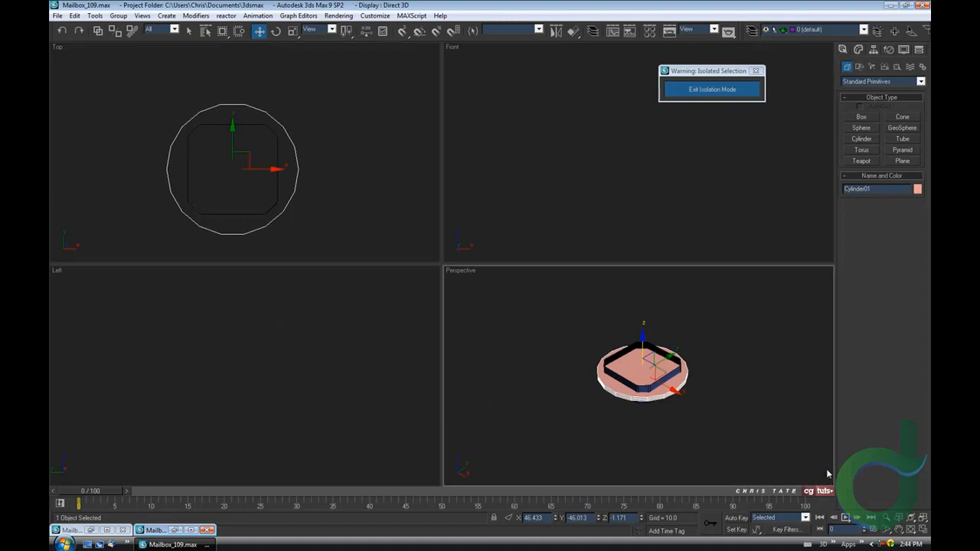
left_click(925, 531)
middle_click_drag(542, 322, 532, 294, "alt")
scroll(529, 291, "up", 1)
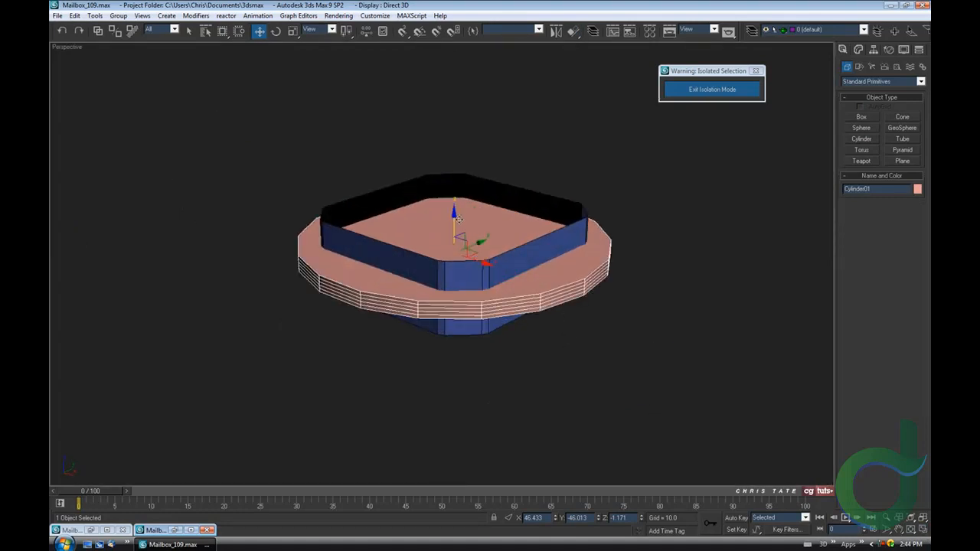
left_click_drag(455, 219, 454, 284)
middle_click_drag(453, 284, 455, 297, "alt")
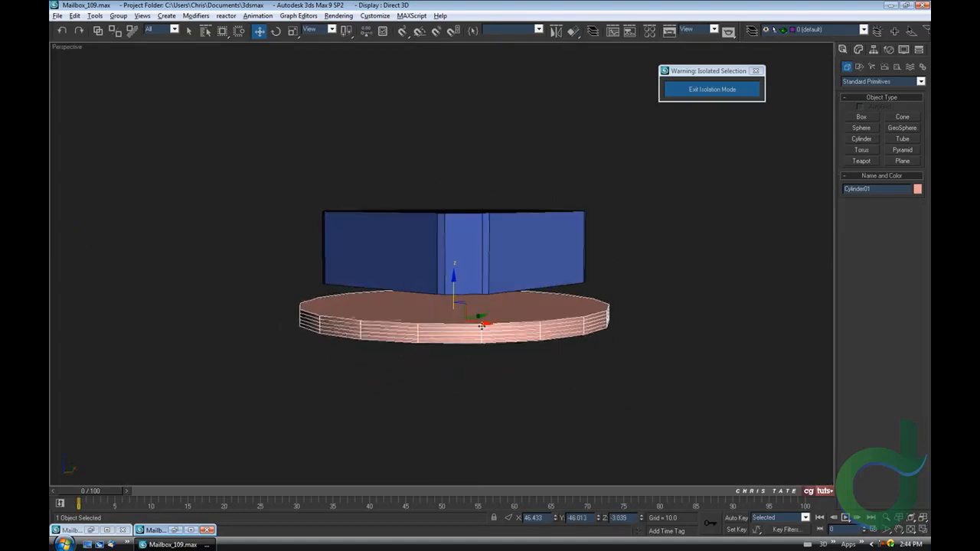
left_click_drag(455, 297, 455, 274)
middle_click_drag(455, 274, 526, 339, "alt")
scroll(472, 326, "down", 4)
- With the reference photo open, set the cylinder to radius 4.4, height 1, one height segment and 30 sides
left_click(175, 530)
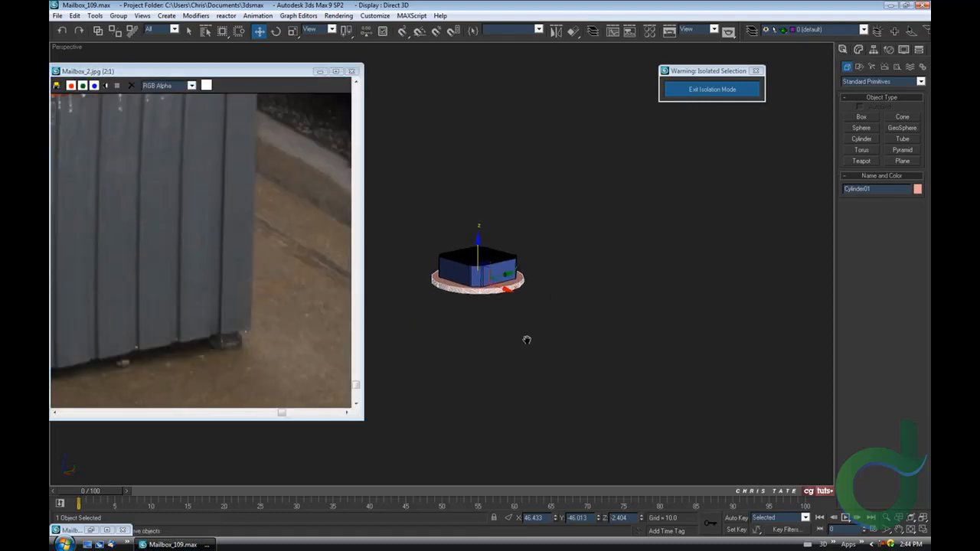
left_click(857, 50)
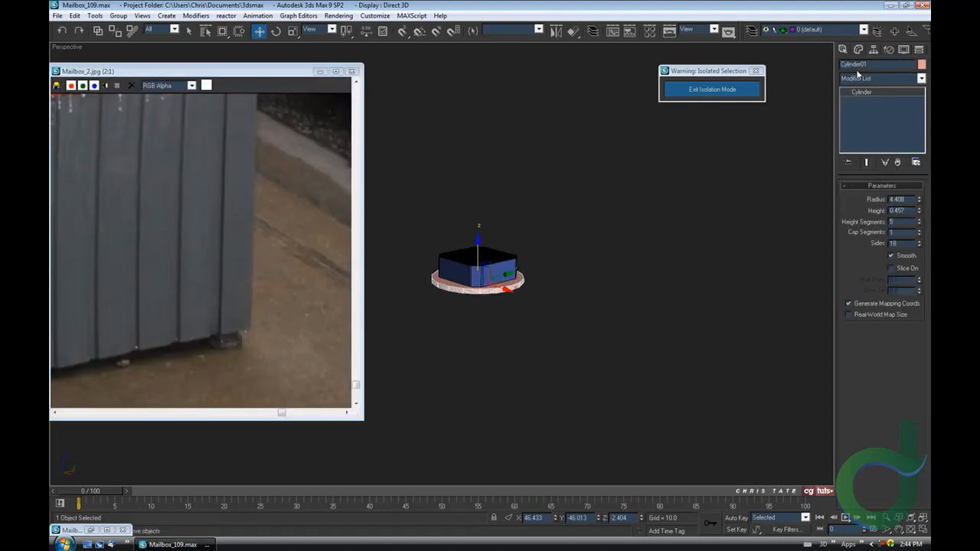
right_click(919, 223)
middle_click_drag(553, 282, 562, 310, "alt")
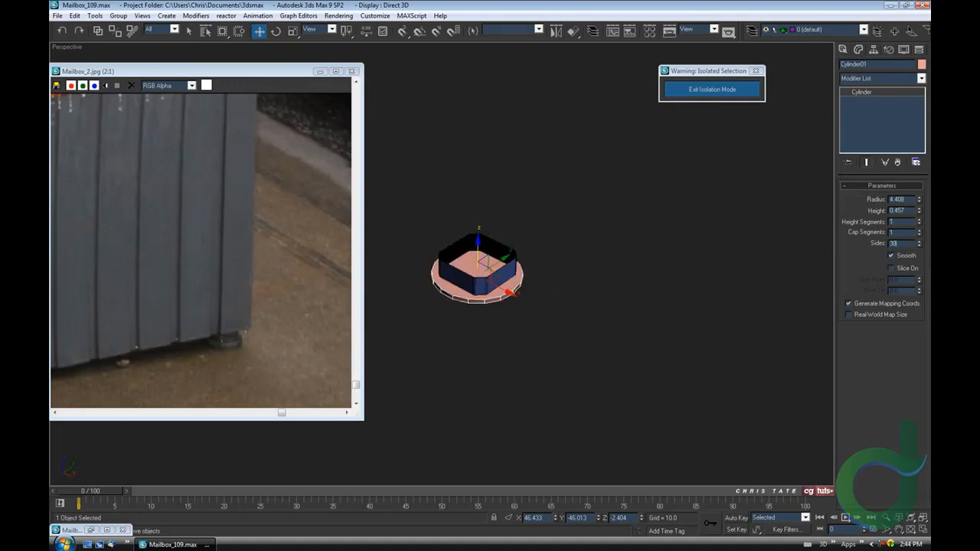
double_click(893, 242)
middle_click_drag(467, 276, 584, 271, "alt")
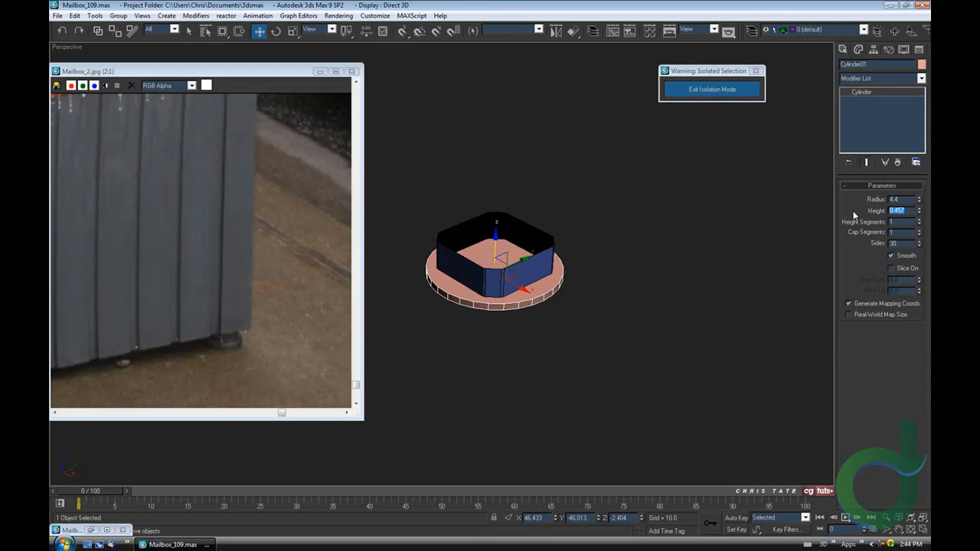
type("1")
key("Return")
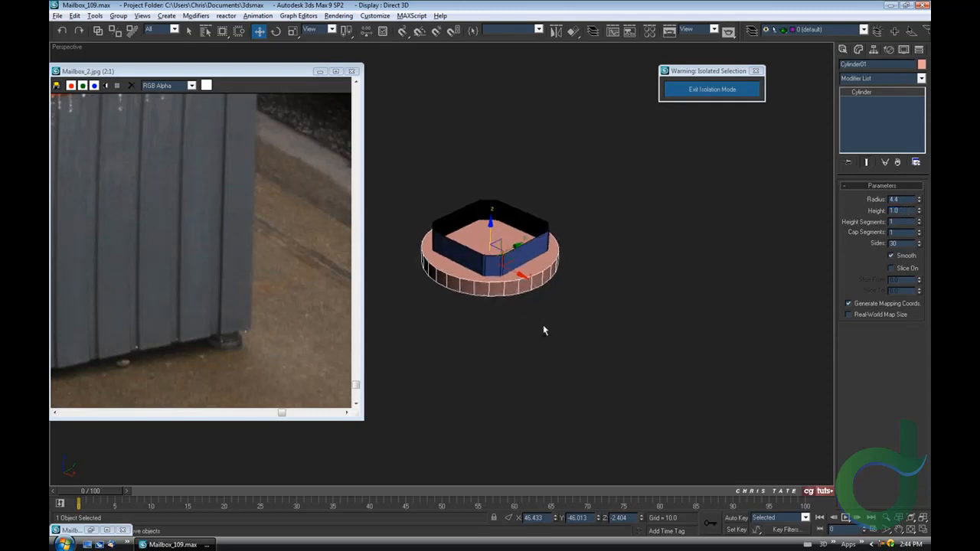
- Move the thickened cylinder straight down about 0.48 units to a Z position of -2.88
middle_click_drag(542, 324, 532, 309, "alt")
left_click_drag(491, 230, 489, 238)
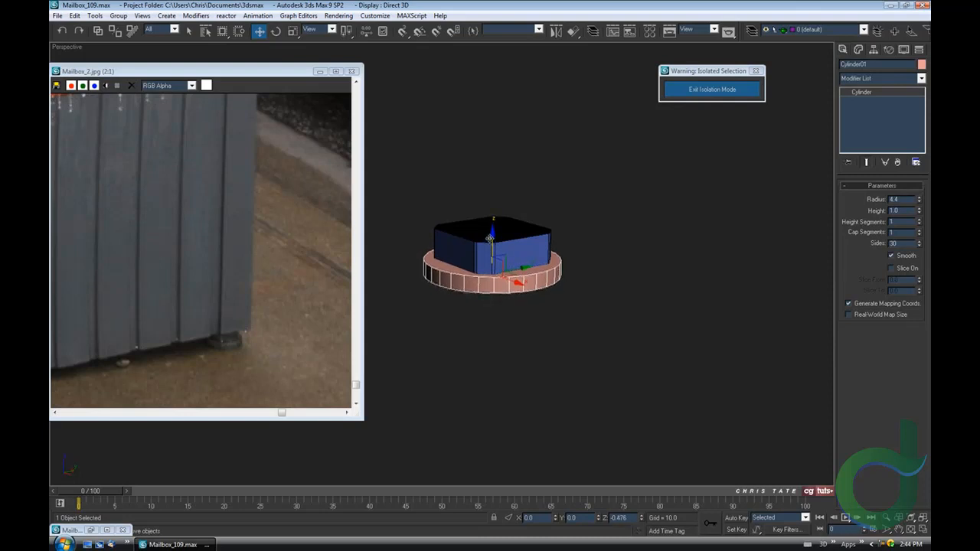
middle_click_drag(473, 324, 481, 365, "alt")
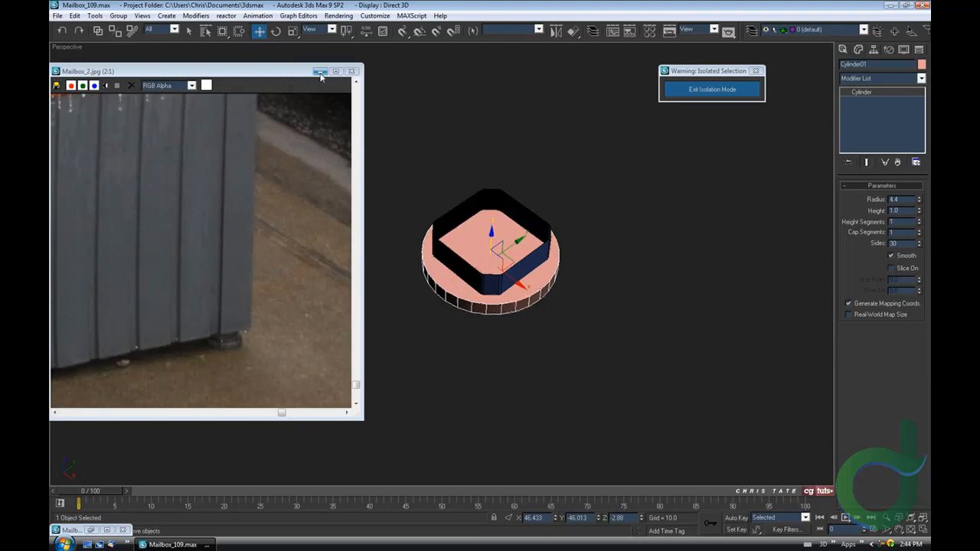
- Put the reference photo away and convert the disc cylinder under the leg to an Editable Poly
left_click(320, 71)
middle_click_drag(490, 276, 467, 271, "alt")
right_click(515, 328)
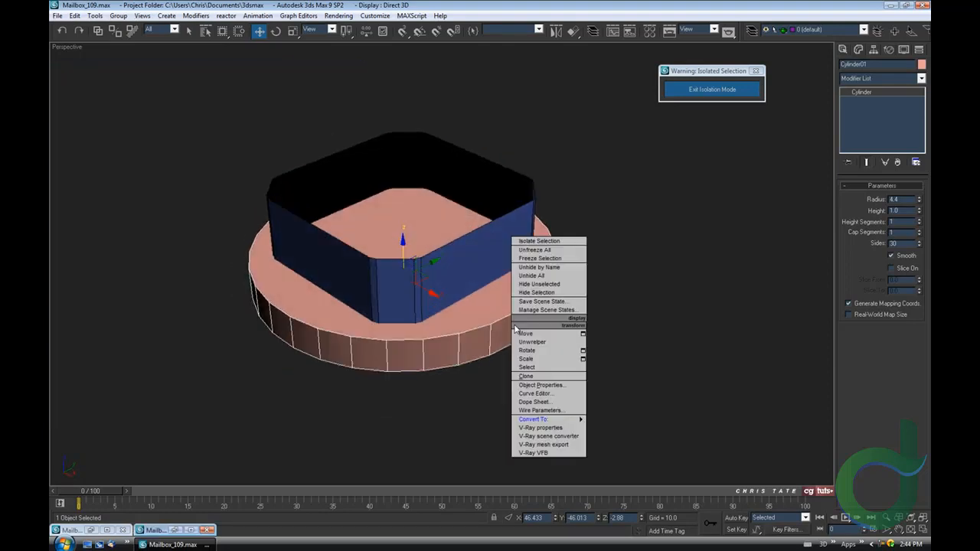
mouse_move(536, 418)
left_click(616, 427)
middle_click_drag(617, 427, 476, 295, "alt")
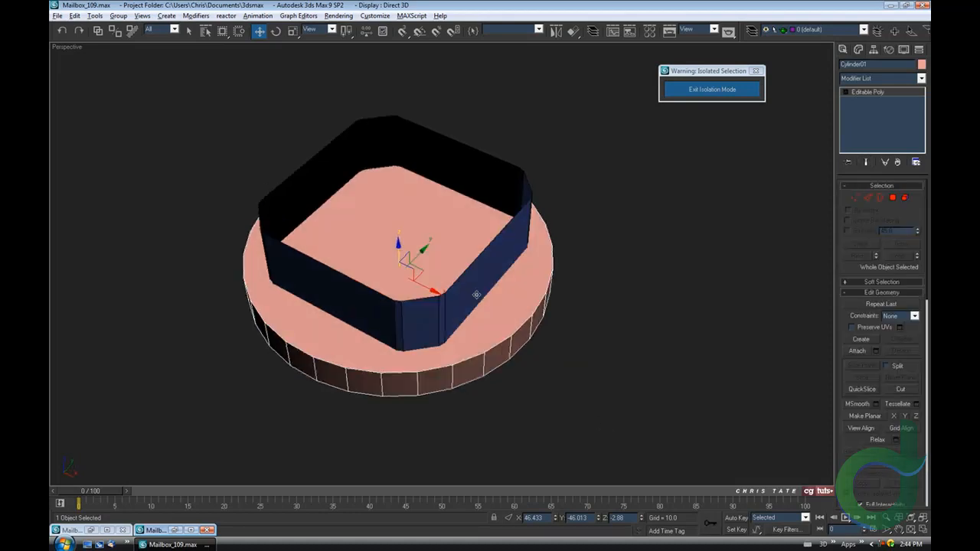
- Assign the blue 02 - Default material to the disc and set its object colour to black
key("m")
left_click_drag(175, 80, 381, 236)
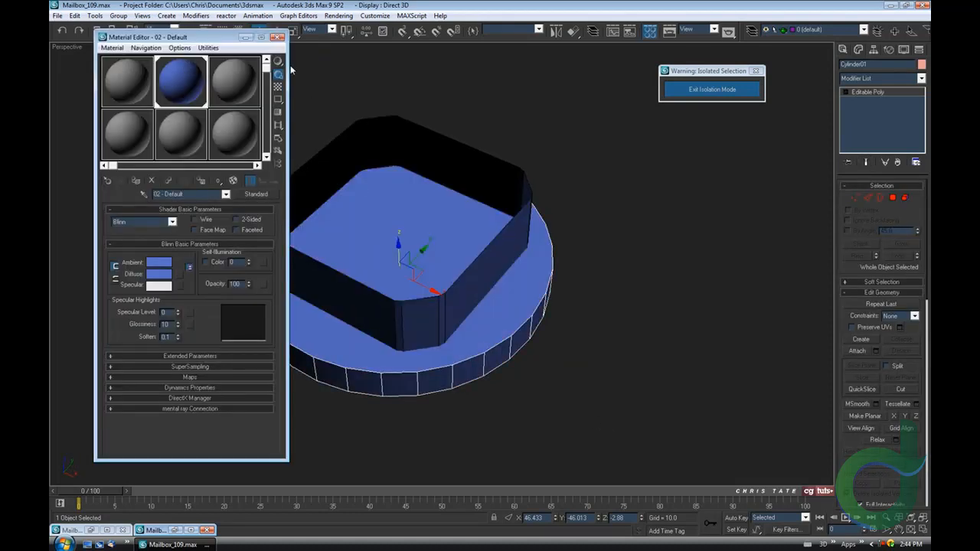
left_click(288, 30)
middle_click_drag(467, 192, 490, 199, "alt")
left_click(921, 64)
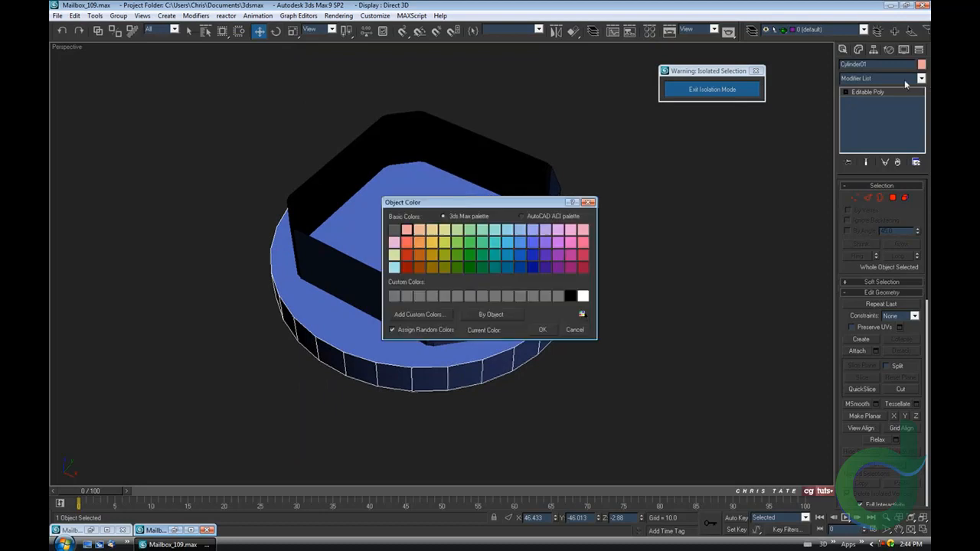
left_click(570, 296)
left_click(542, 329)
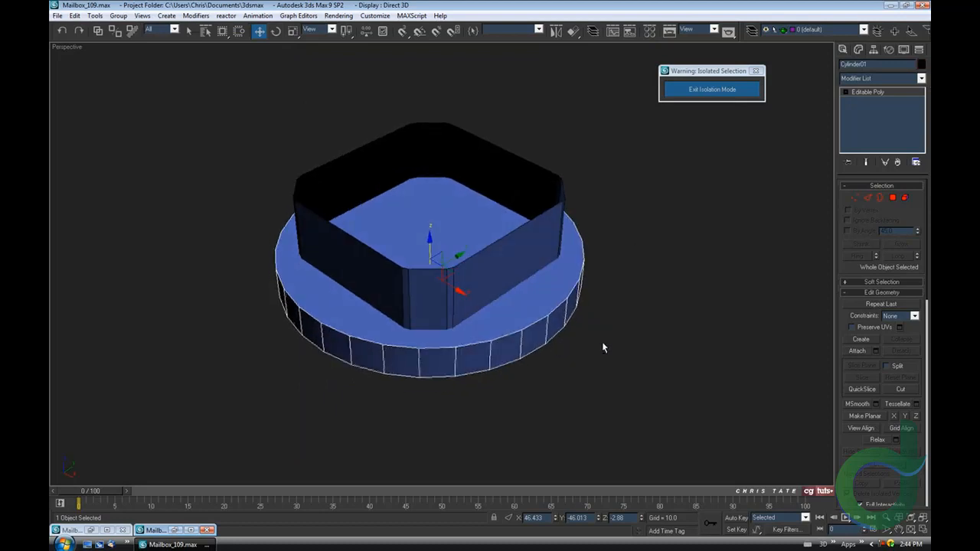
- Delete the disc's bottom cap polygon
left_click(892, 197)
middle_click_drag(791, 227, 470, 274, "alt")
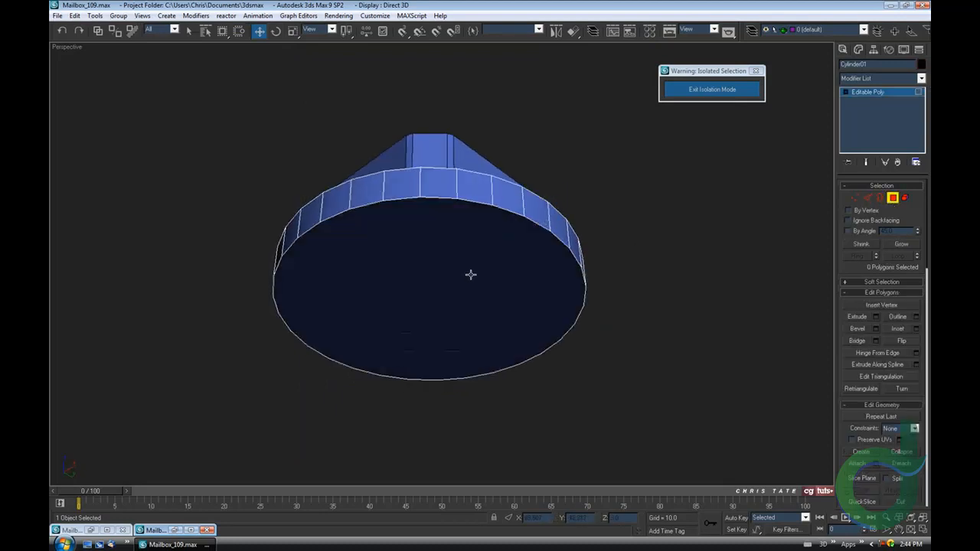
left_click(484, 302)
key("Delete")
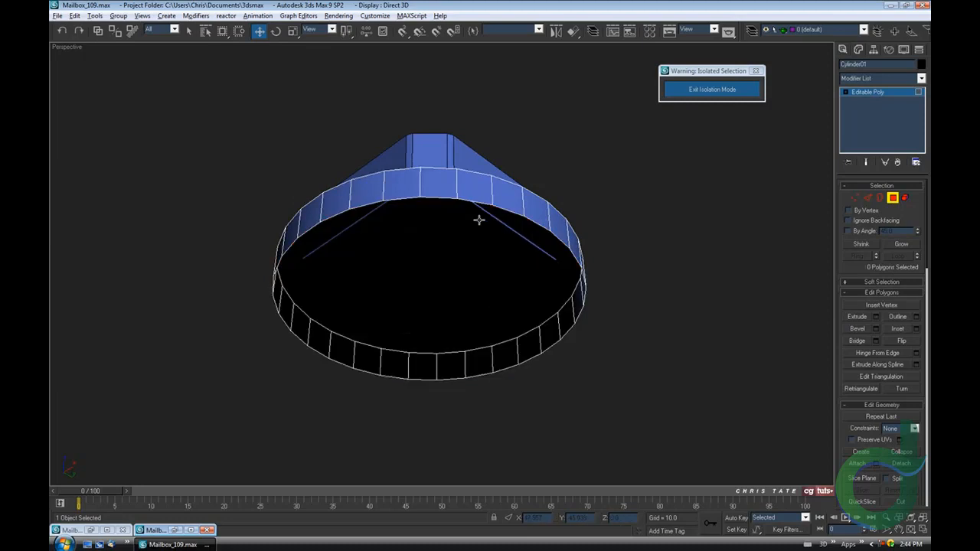
middle_click_drag(477, 219, 547, 385, "alt")
- Inset the disc's top polygon as a group by 0.65 so the inner circle reaches the leg's corners
left_click(510, 268)
middle_click_drag(510, 269, 490, 315, "alt")
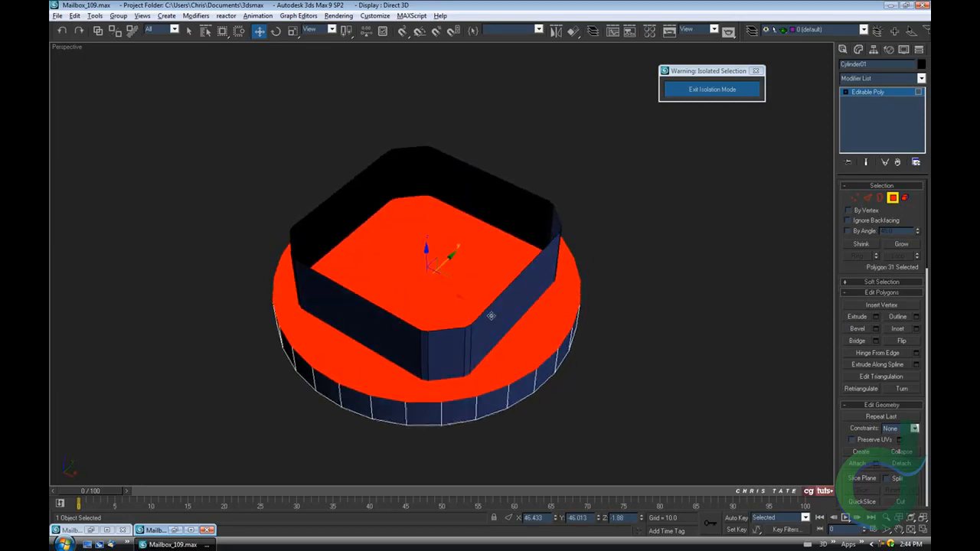
left_click(916, 329)
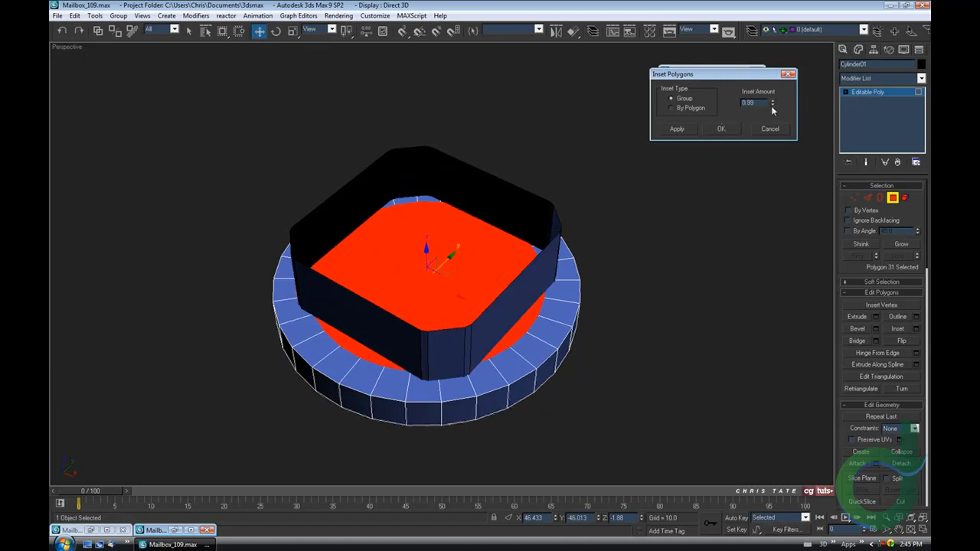
left_click_drag(772, 104, 772, 122)
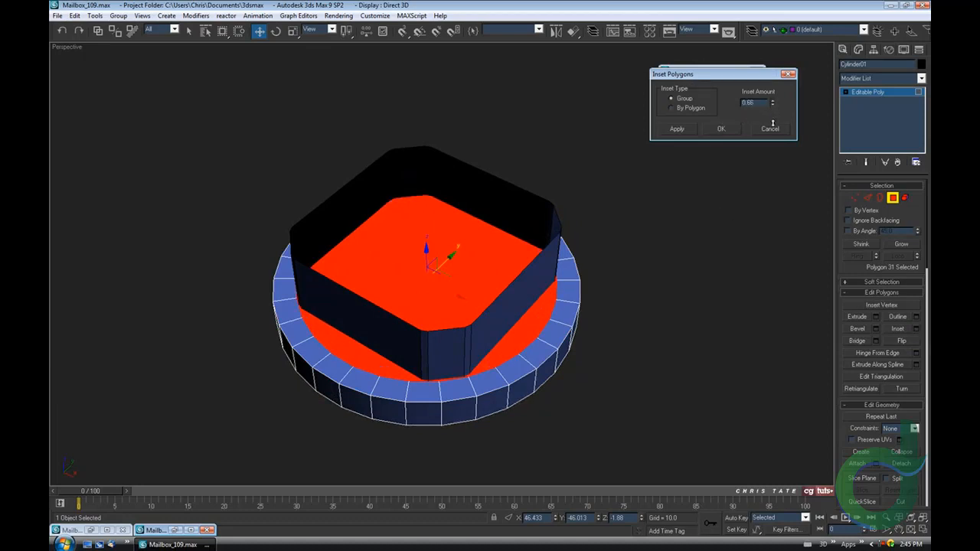
middle_click_drag(538, 260, 561, 252, "alt")
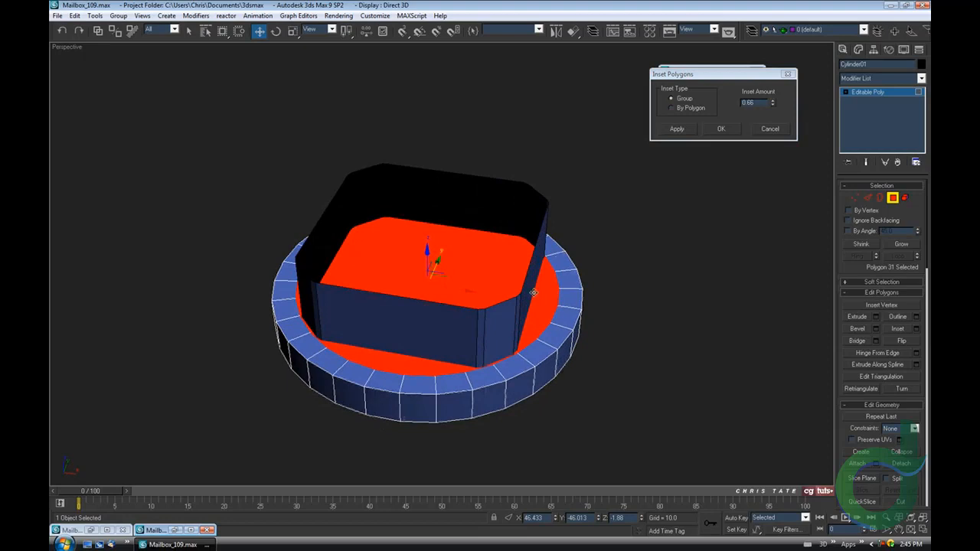
scroll(533, 293, "up", 3)
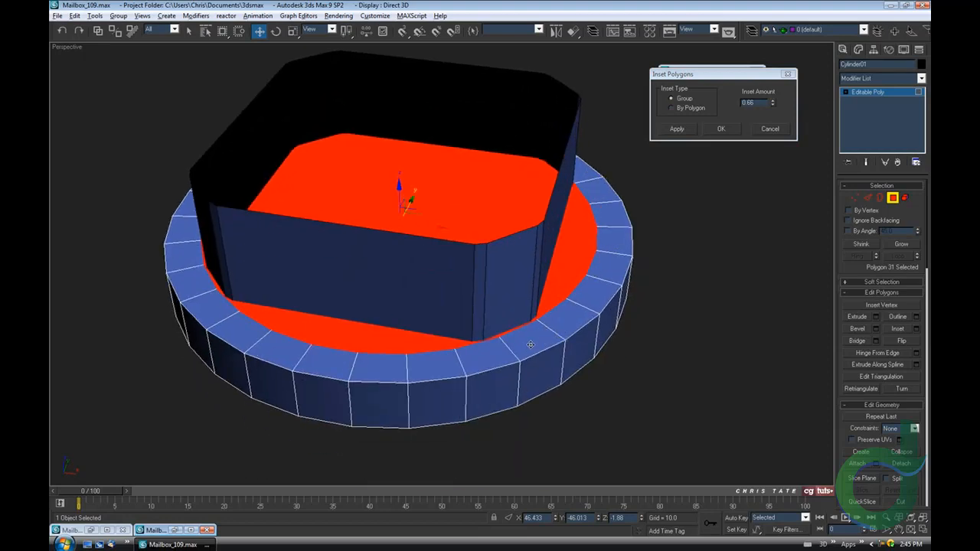
scroll(532, 349, "up", 4)
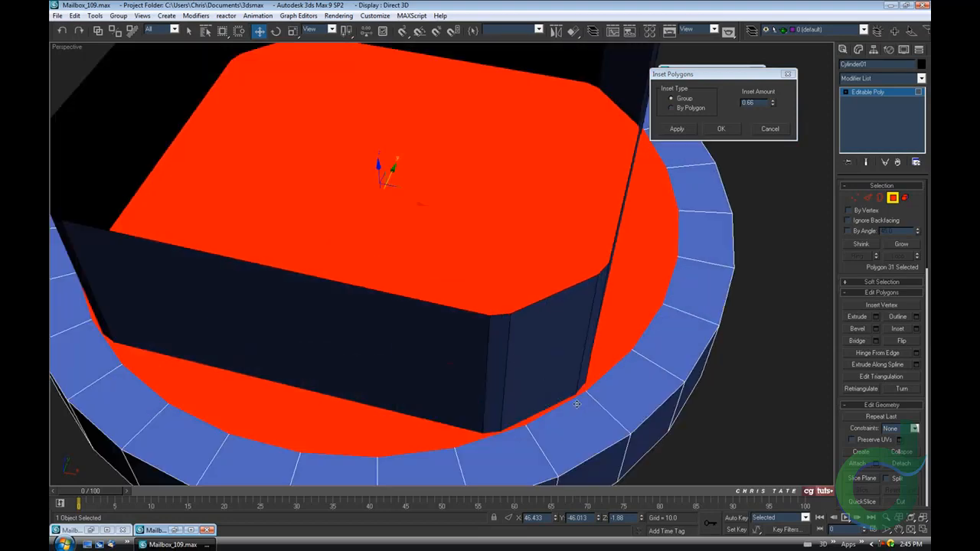
left_click(773, 105)
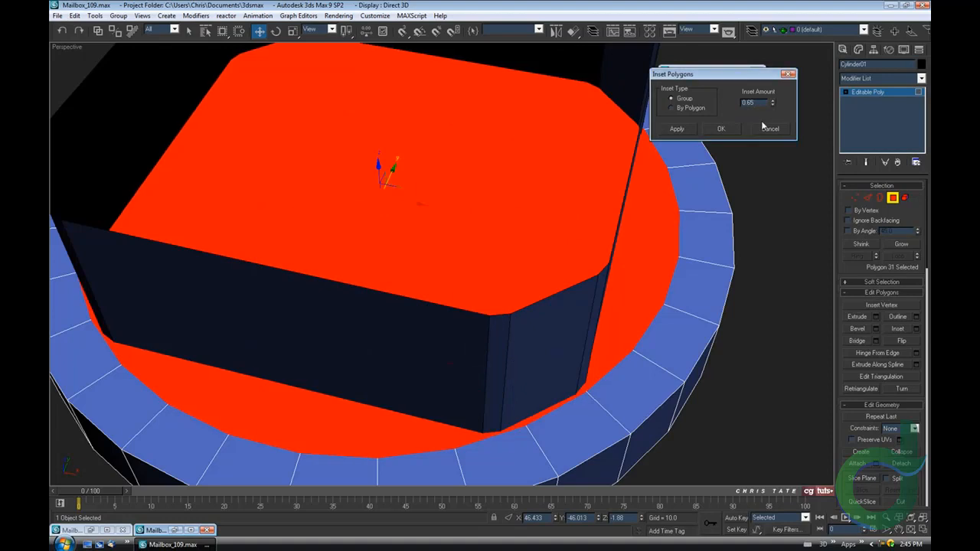
left_click(722, 130)
- Select the full ring of rim polygons around the disc's top by converting a ring selection of its radial edges to polygons
middle_click_drag(662, 266, 648, 254)
middle_click_drag(580, 248, 564, 215, "alt")
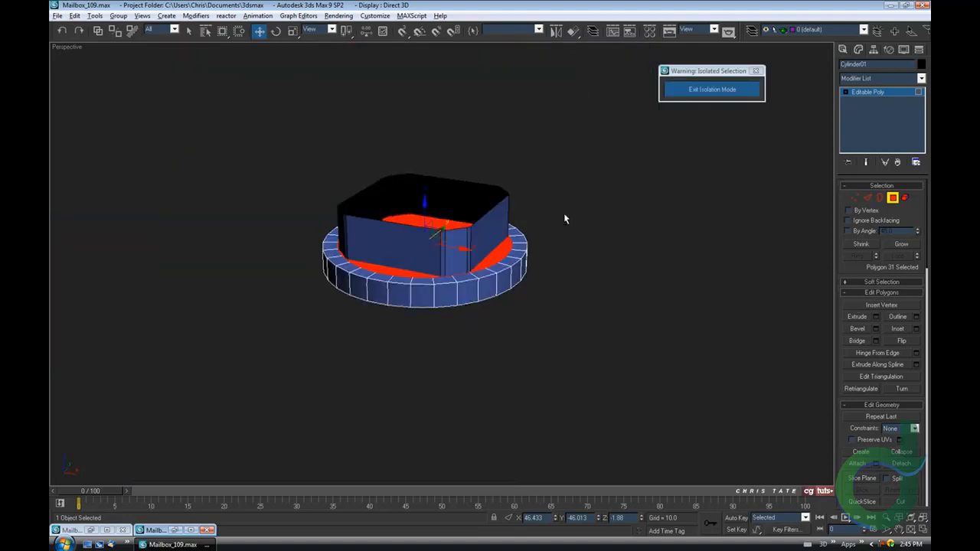
left_click(867, 197)
middle_click_drag(544, 286, 545, 307)
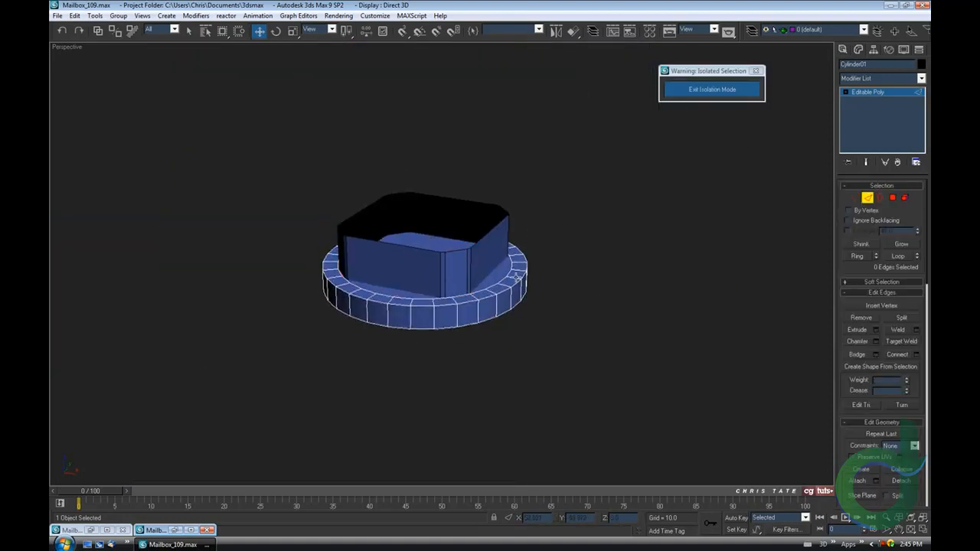
left_click(515, 278)
middle_click_drag(516, 278, 515, 313, "alt")
left_click(856, 257)
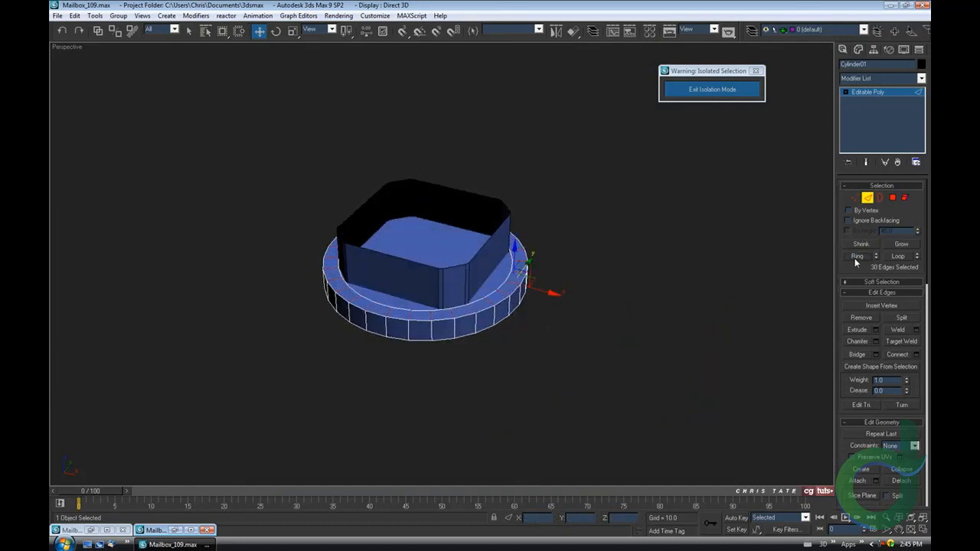
left_click(892, 198, "ctrl")
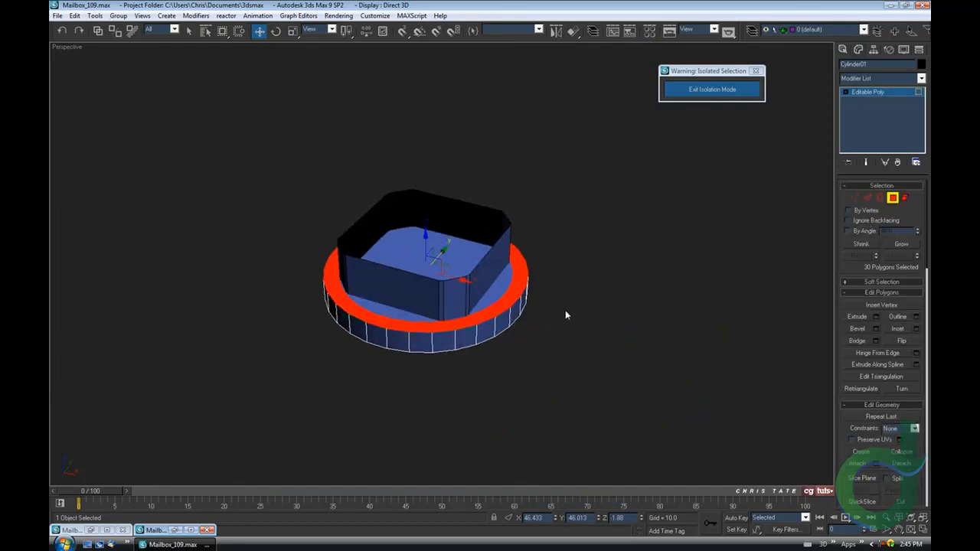
scroll(535, 297, "up", 3)
middle_click_drag(535, 297, 686, 313, "alt")
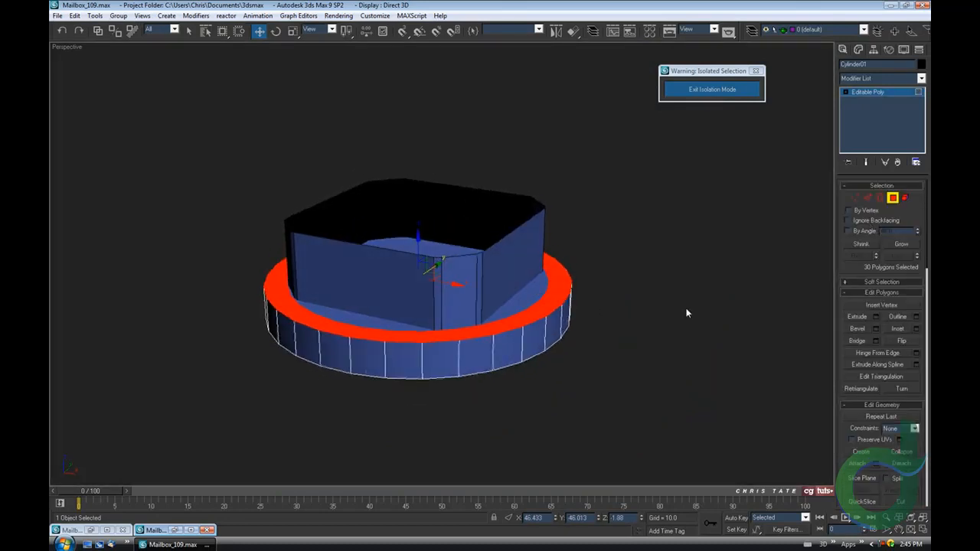
- Bevel the rim polygons as a group with height 0.15 and outline amount -0.15
left_click(876, 328)
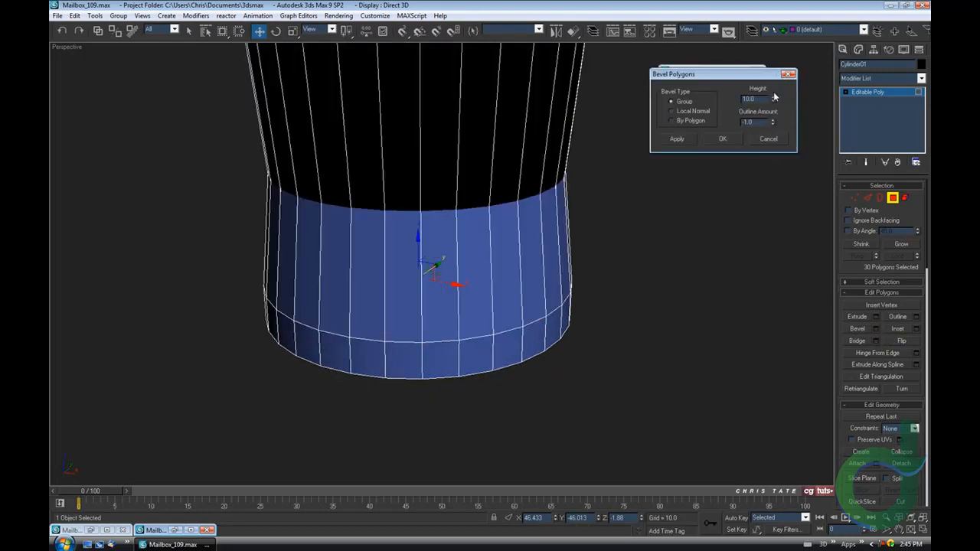
left_click_drag(771, 107, 771, 81)
middle_click_drag(505, 242, 500, 250, "alt")
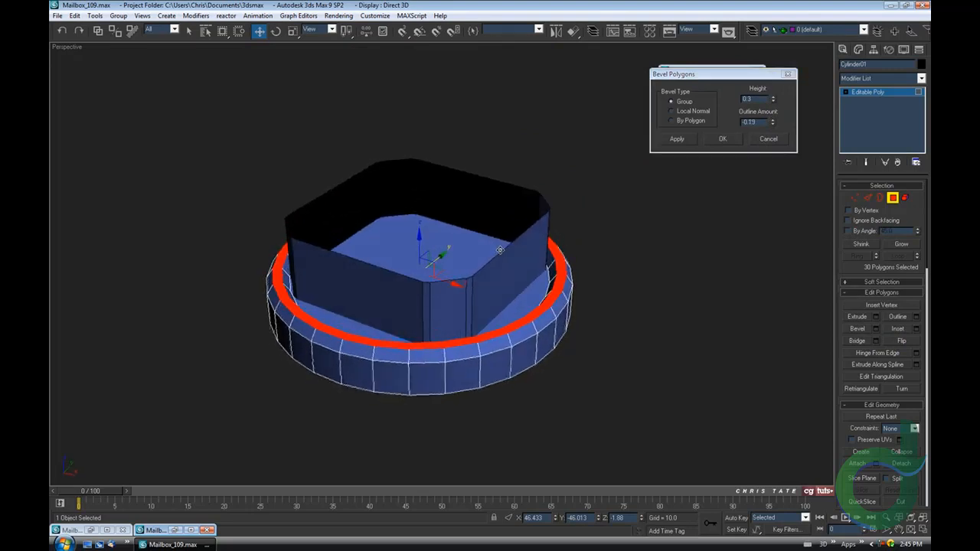
left_click_drag(773, 105, 773, 108)
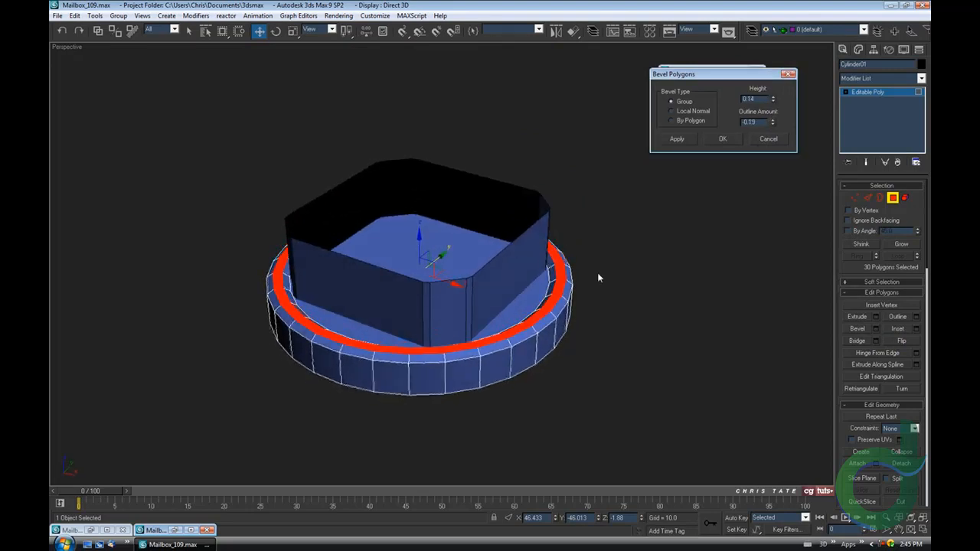
mouse_move(597, 273)
middle_mouse_down("alt")
mouse_move(610, 246)
mouse_move(605, 265)
mouse_move(580, 265)
mouse_move(595, 260)
middle_mouse_up("alt")
left_click(772, 100)
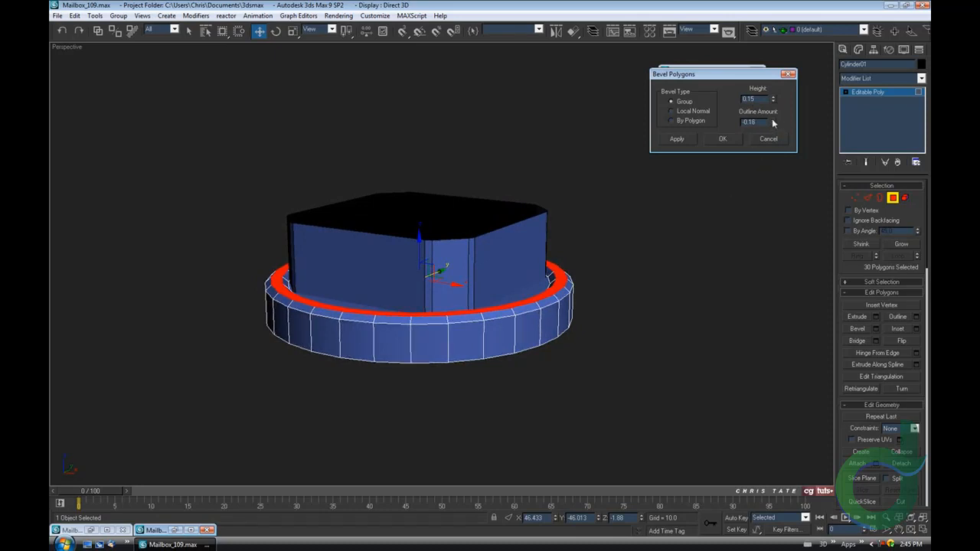
middle_click_drag(657, 203, 671, 238, "alt")
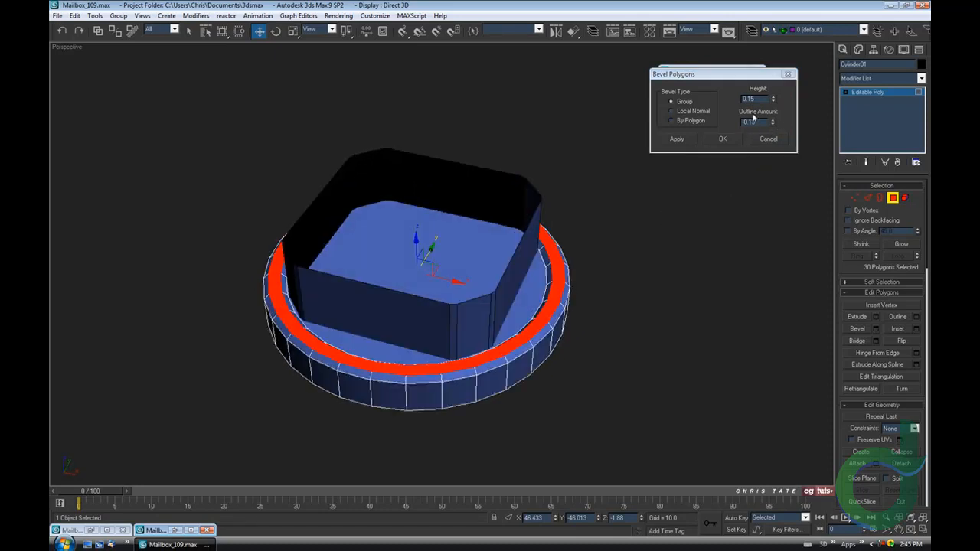
middle_click_drag(624, 280, 671, 237, "alt")
left_click(731, 138)
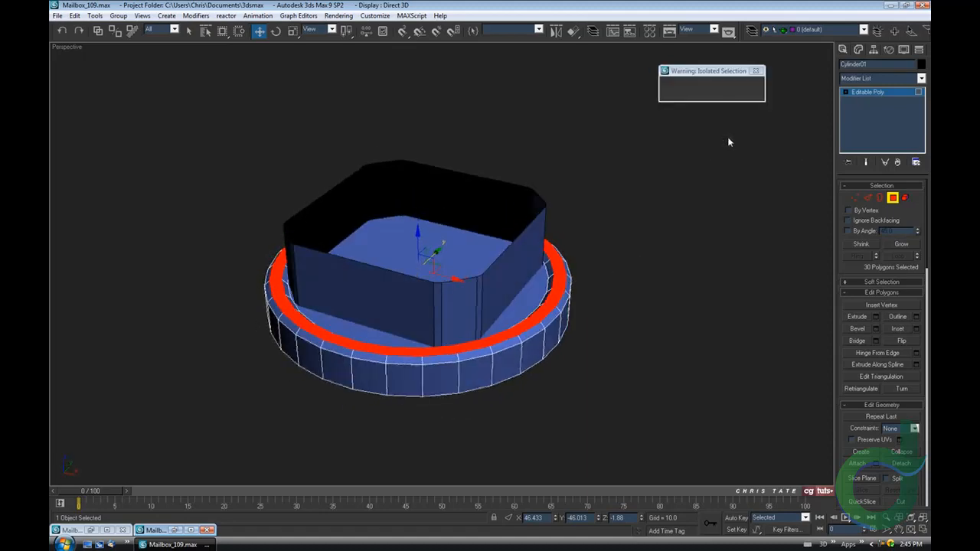
- Leave polygon editing and isolate the disc without the leg
middle_click_drag(612, 277, 584, 317, "alt")
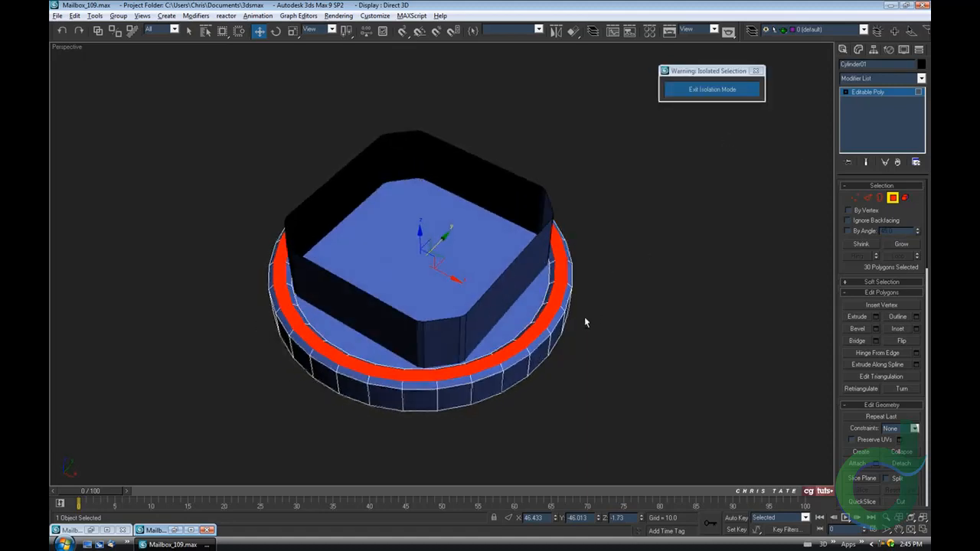
left_click(893, 198)
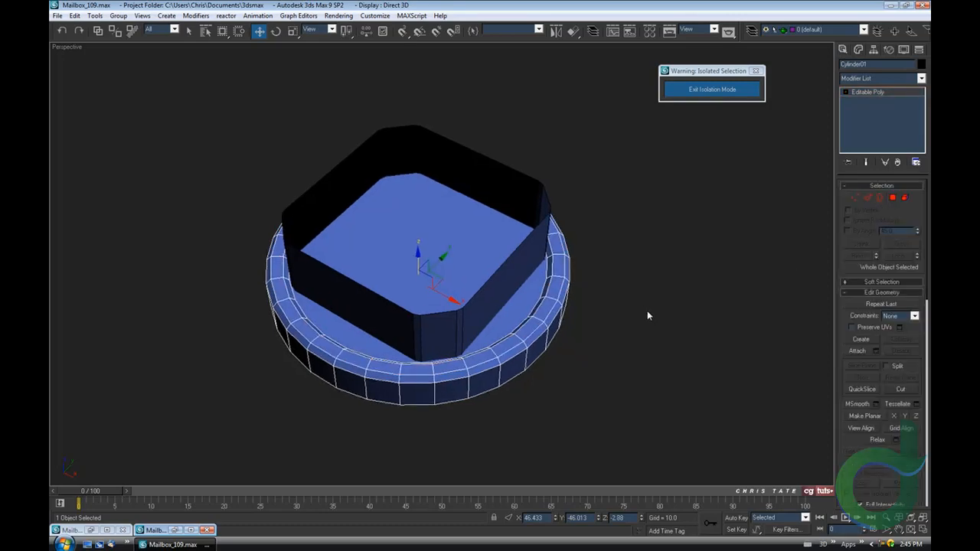
key("alt+q")
middle_click_drag(614, 331, 583, 297)
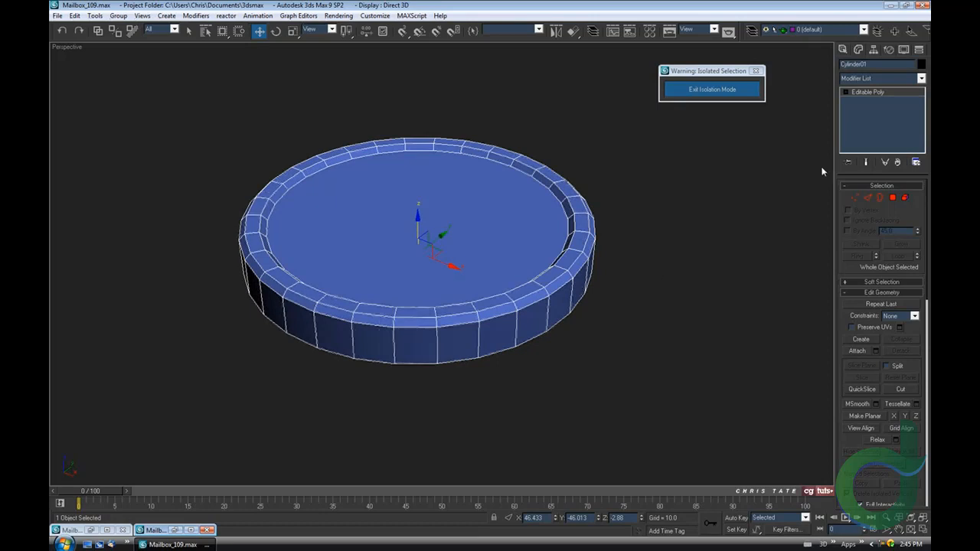
- Select the inner and outer edge loops on top of the disc's raised rim and chamfer them by 0.1
left_click(867, 198)
middle_click_drag(521, 275, 528, 292, "alt")
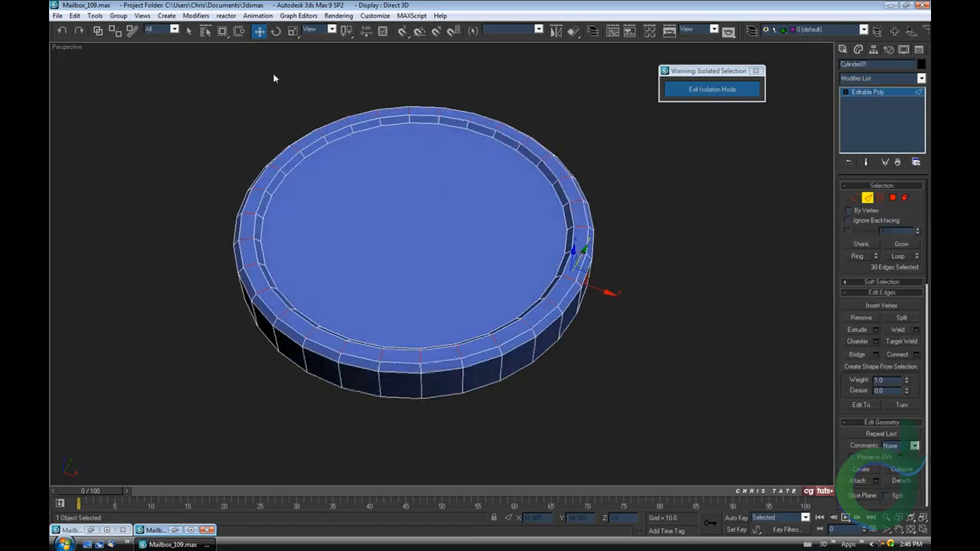
left_click(188, 31)
middle_click_drag(388, 216, 409, 206, "alt")
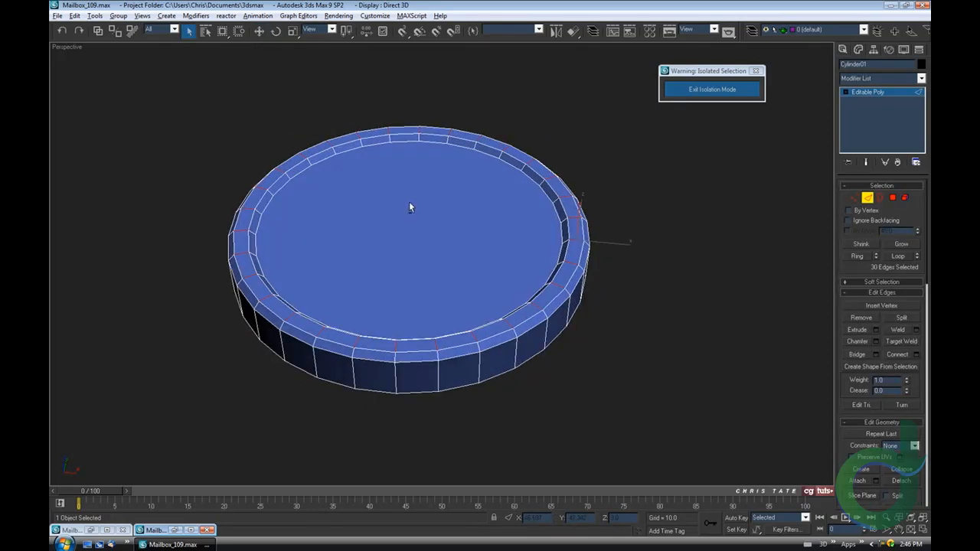
scroll(525, 354, "up", 4)
left_click(600, 274)
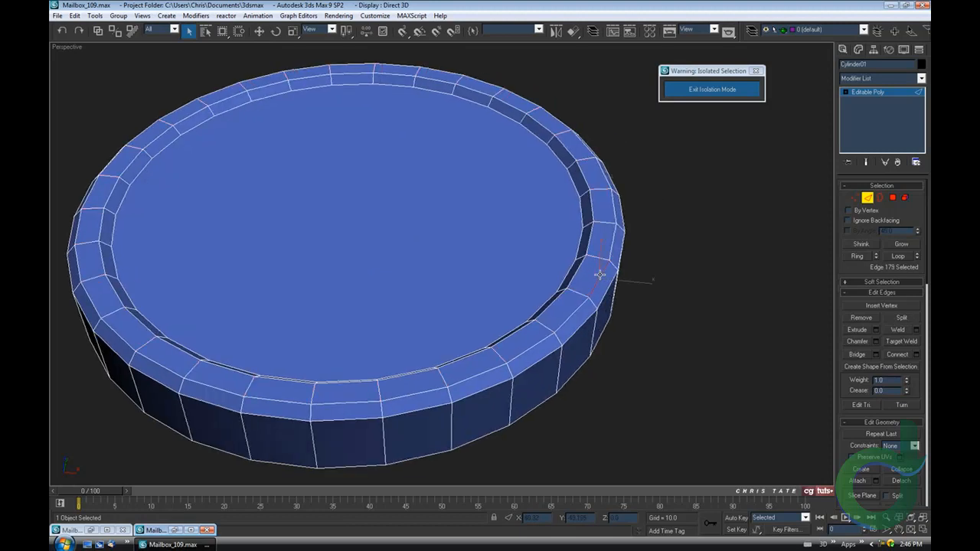
middle_click_drag(579, 268, 695, 298, "alt")
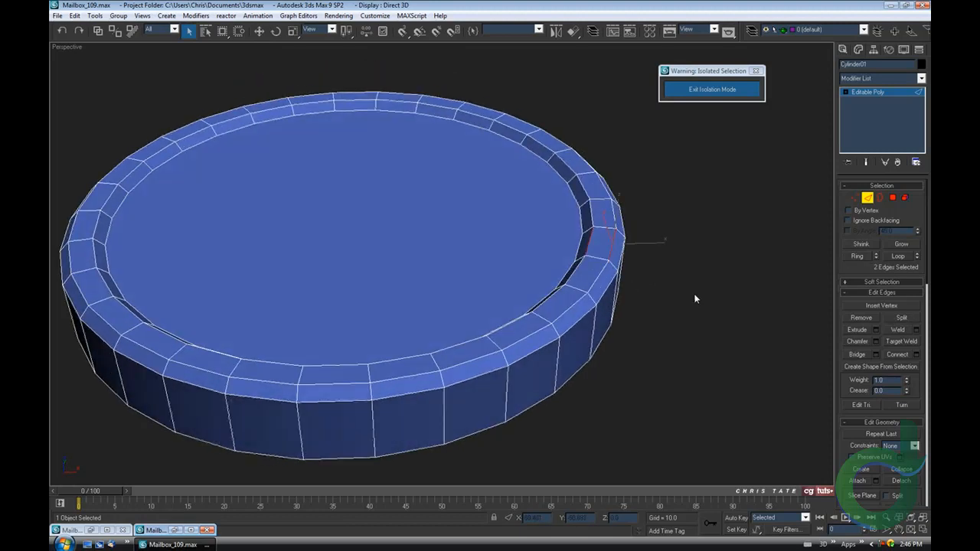
left_click(900, 257)
left_click(876, 341)
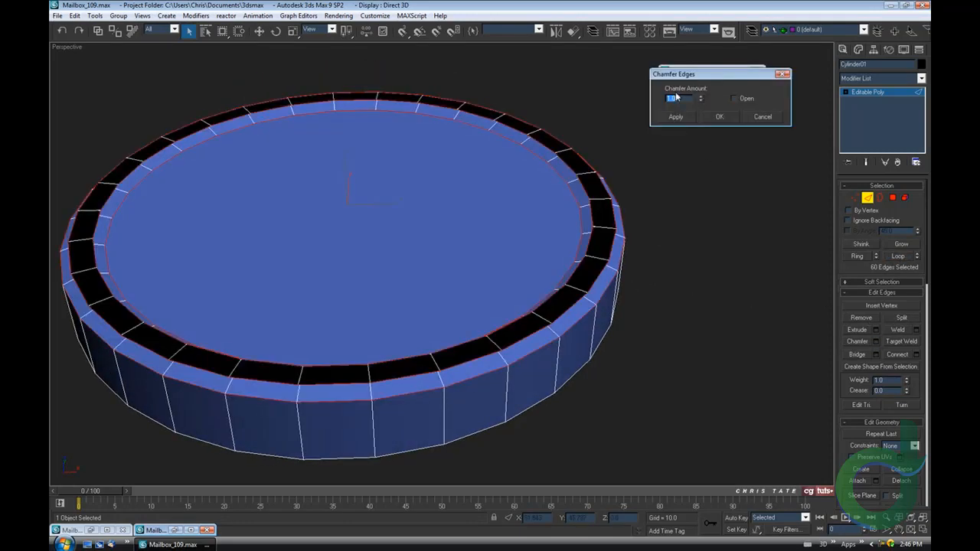
left_click_drag(697, 114, 697, 144)
middle_click_drag(697, 152, 620, 188, "alt")
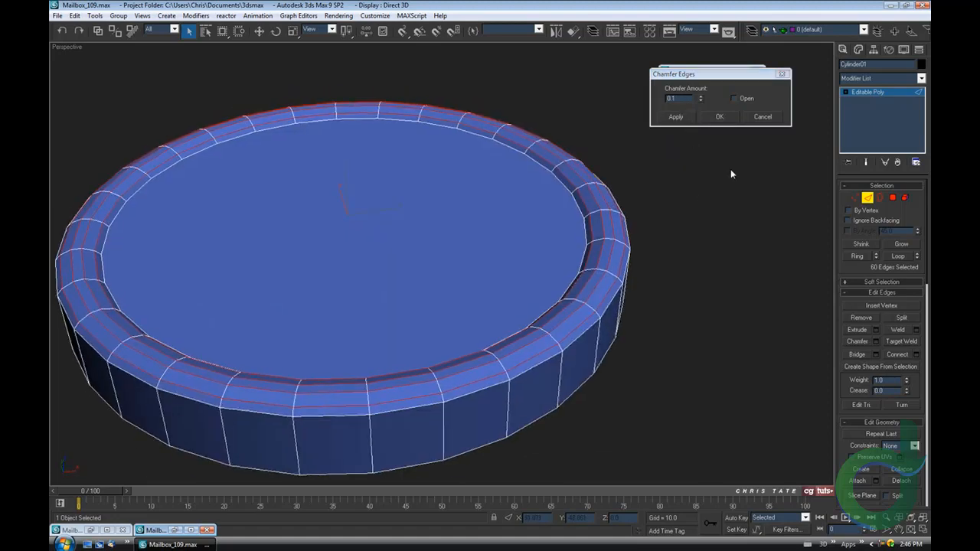
left_click(719, 117)
middle_click_drag(639, 256, 608, 251, "alt")
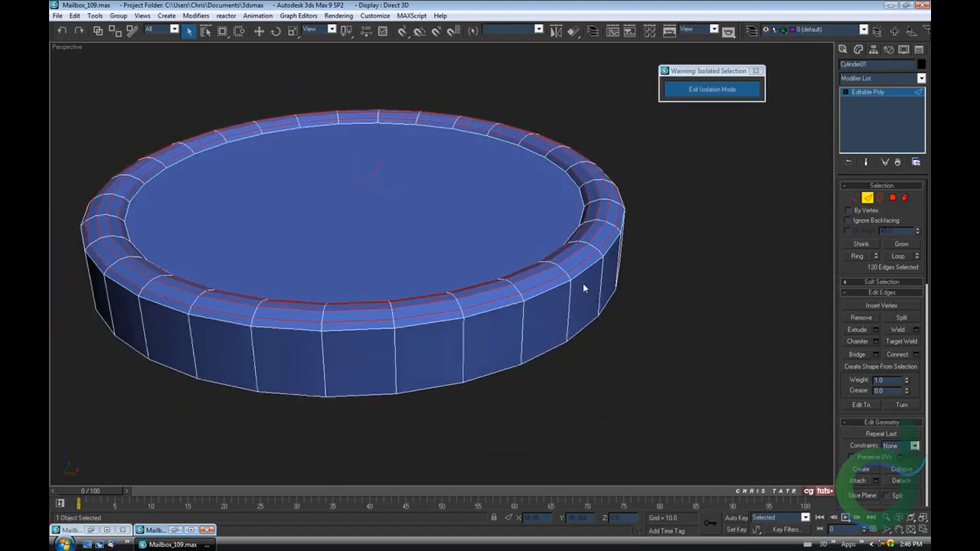
- Select the outer edge loop where the disc's raised rim meets its side wall and chamfer it by 0.03
left_click(584, 269)
left_click(898, 258)
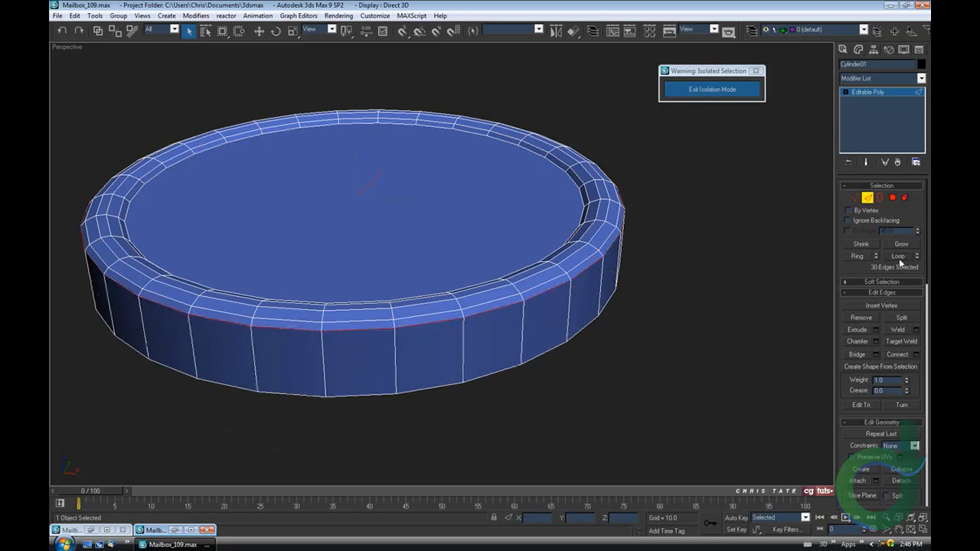
left_click(875, 341)
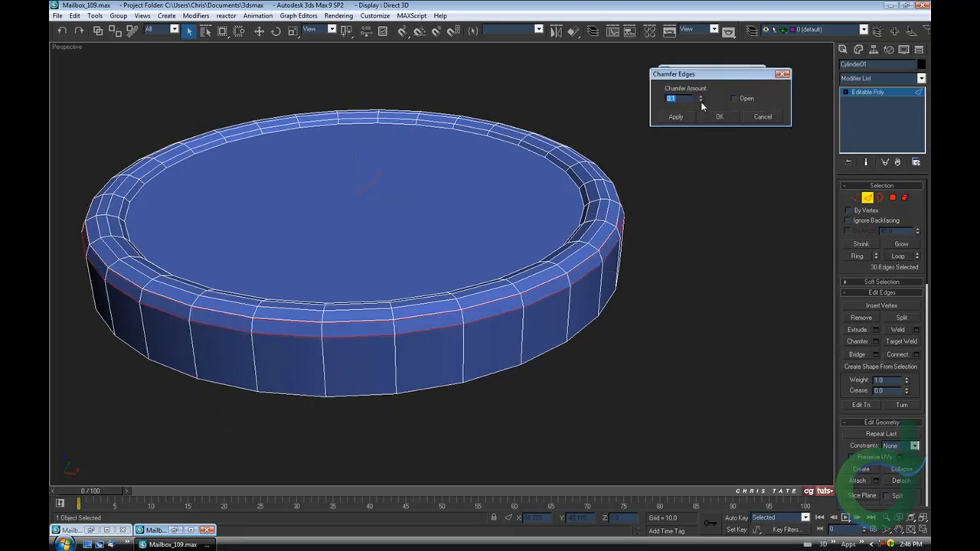
left_click_drag(701, 106, 700, 102)
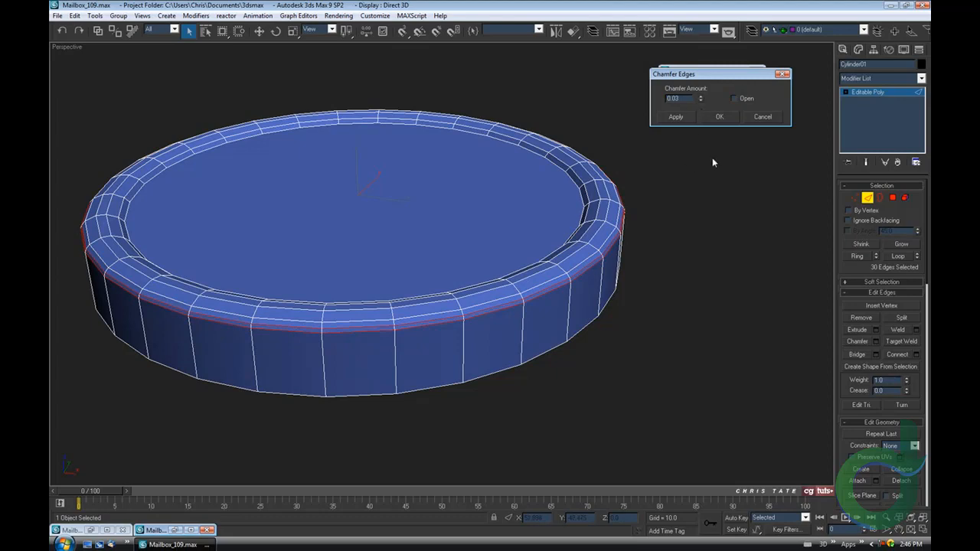
left_click(719, 117)
key("alt+q")
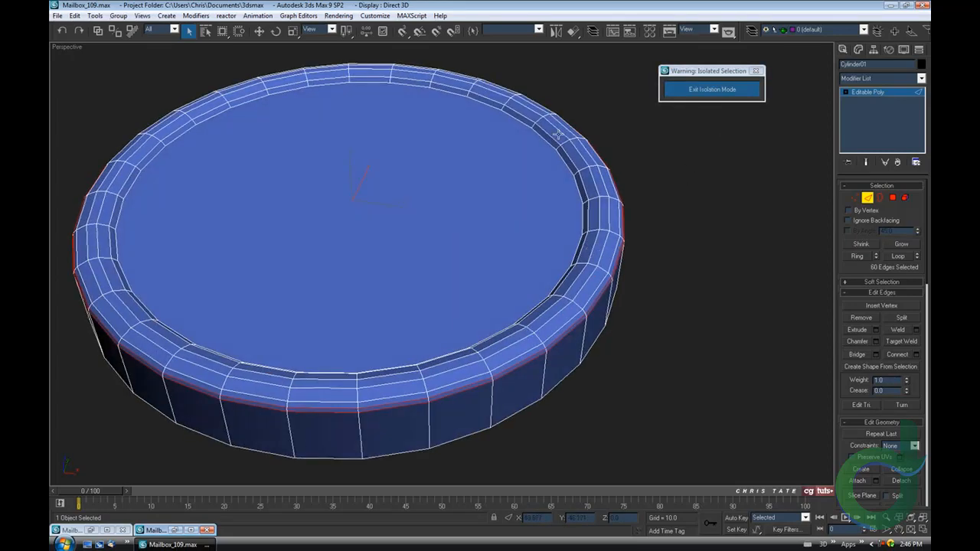
- Select the disc's large inner top polygon, convert the selection to its border edges and chamfer them by 0.03
left_click(893, 197, "ctrl")
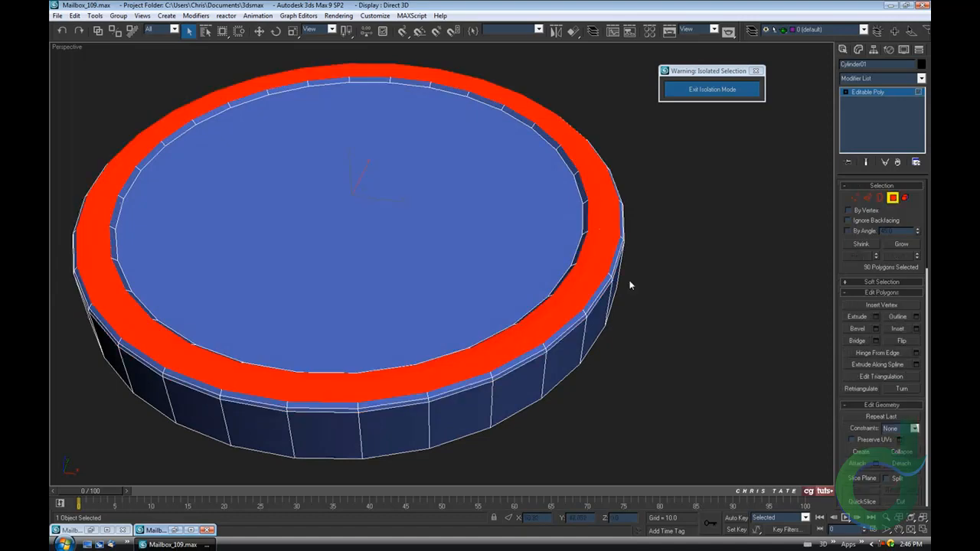
left_click(404, 213)
middle_click_drag(435, 178, 448, 201)
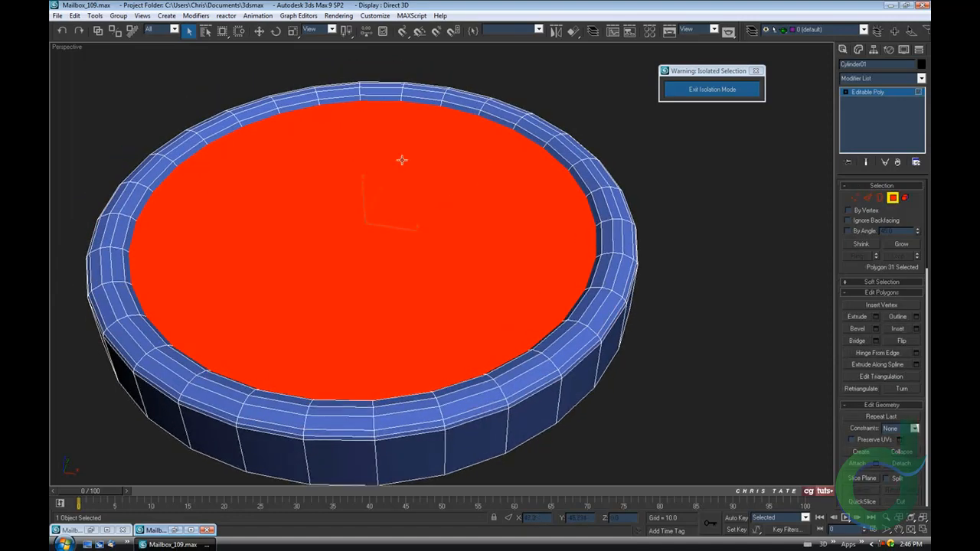
left_click(869, 199, "ctrl")
left_click(875, 342)
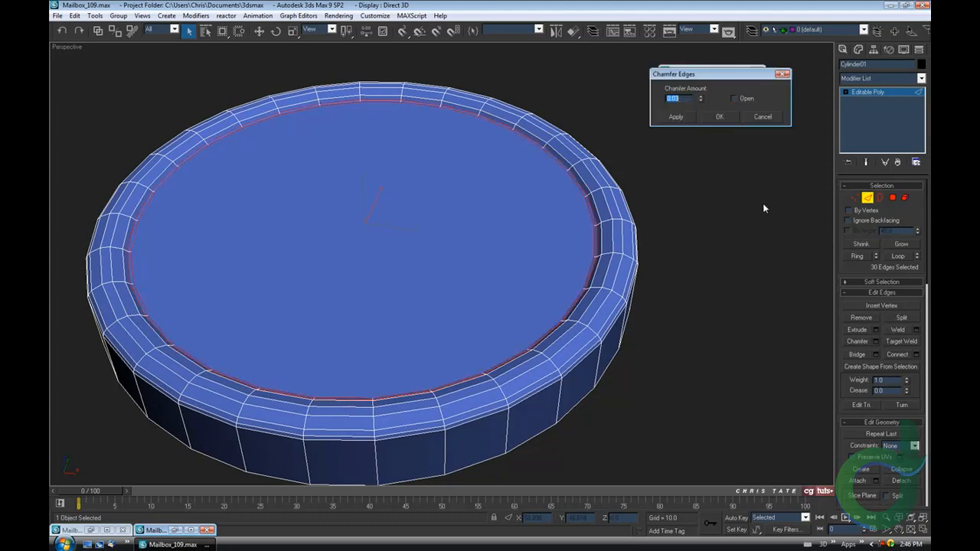
mouse_move(652, 236)
middle_mouse_down("alt")
mouse_move(656, 207)
mouse_move(669, 217)
mouse_move(654, 230)
middle_mouse_up("alt")
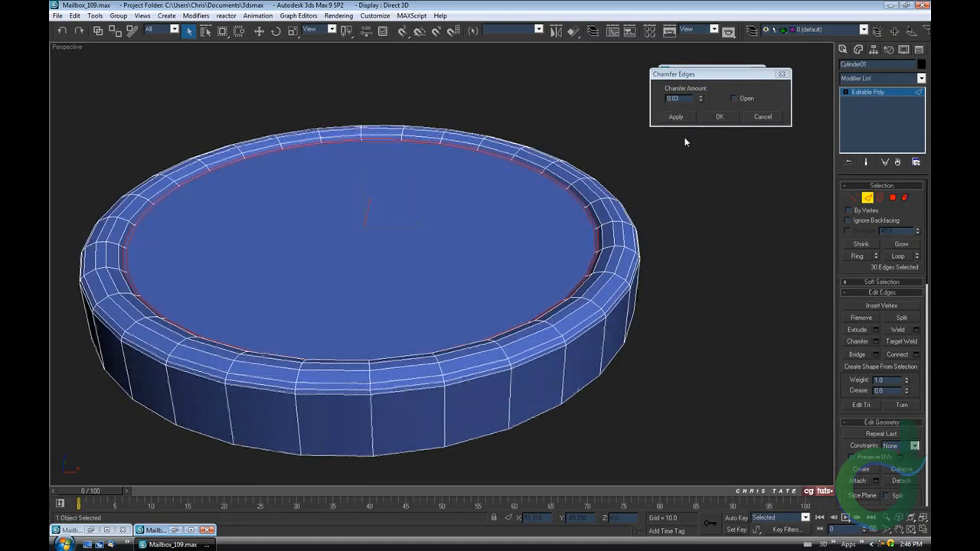
left_click(719, 119)
middle_click_drag(616, 251, 604, 256, "alt")
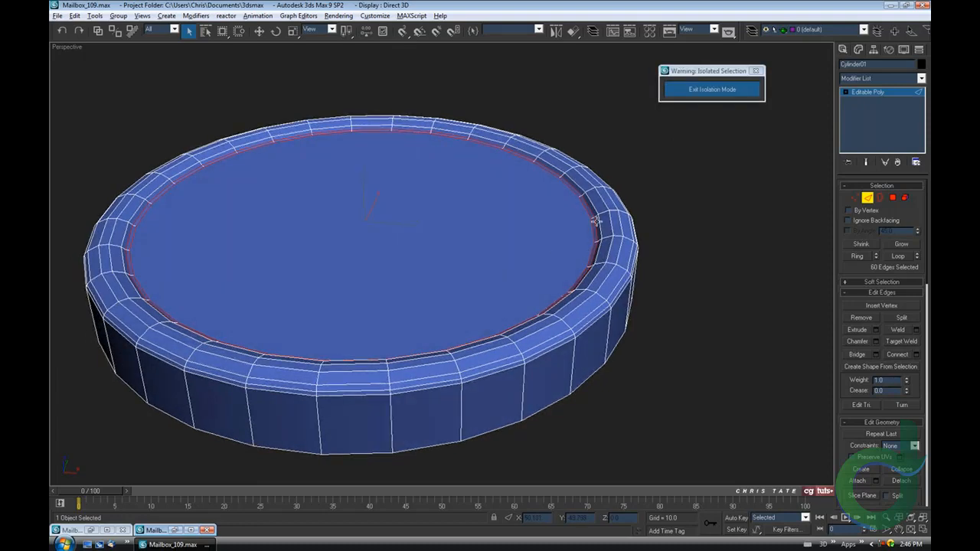
- Leave edge editing and add a Smooth modifier with Auto Smooth enabled to the disc
middle_click_drag(594, 220, 588, 208)
key("2")
scroll(612, 252, "down", 5)
left_click(921, 78)
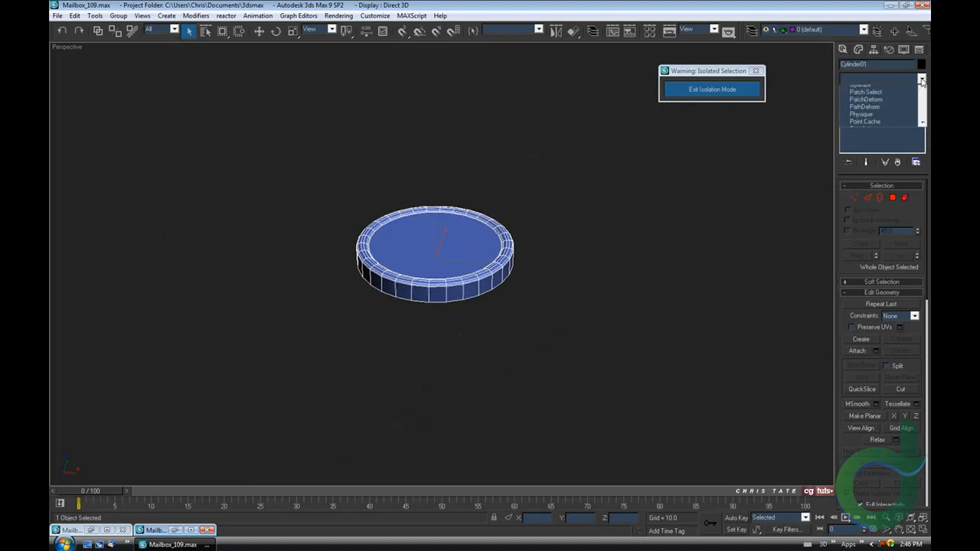
scroll(880, 230, "down", 10)
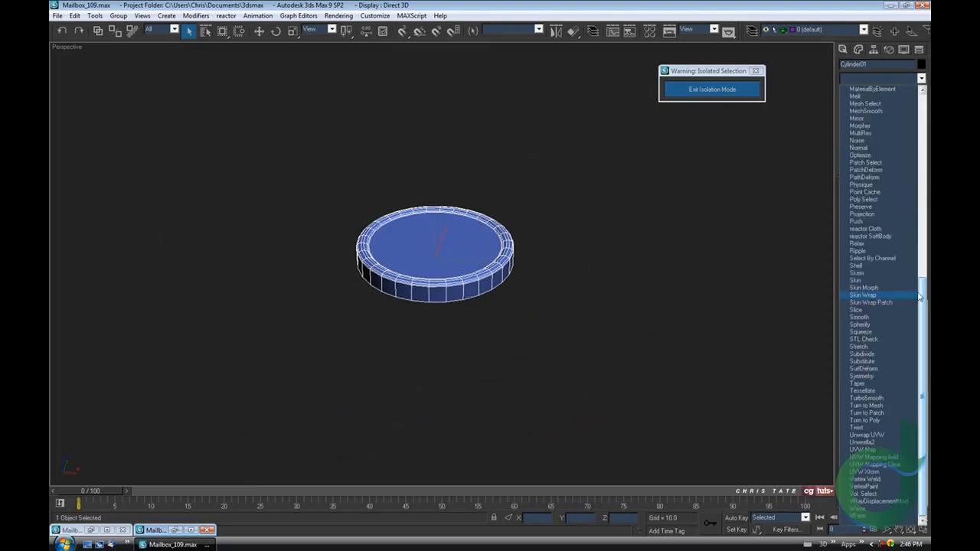
left_click(881, 317)
left_click(846, 199)
middle_click_drag(603, 288, 597, 328)
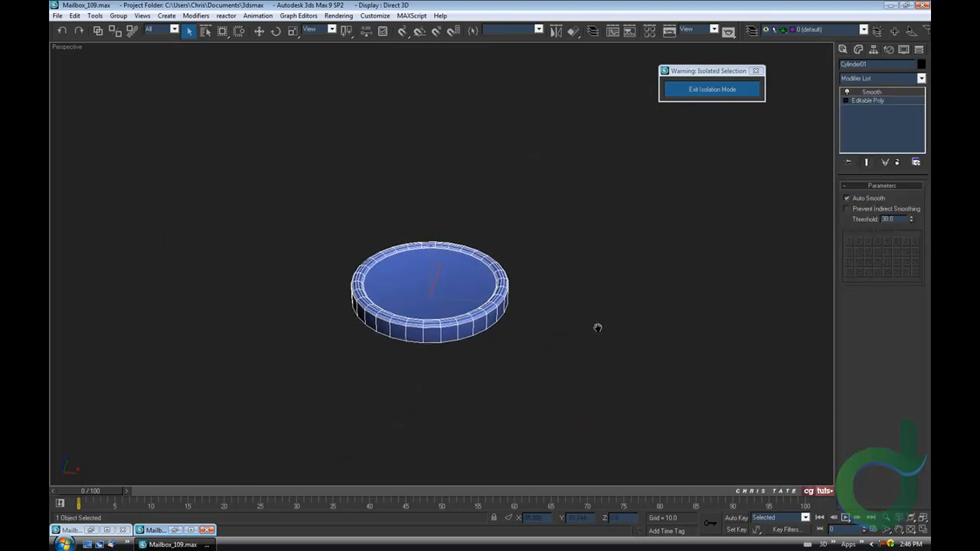
- Rename the disc Foot_Pad and exit isolation mode to bring back the rest of the mailbox
left_click(874, 65)
type("Pol")
middle_click_drag(698, 200, 697, 198)
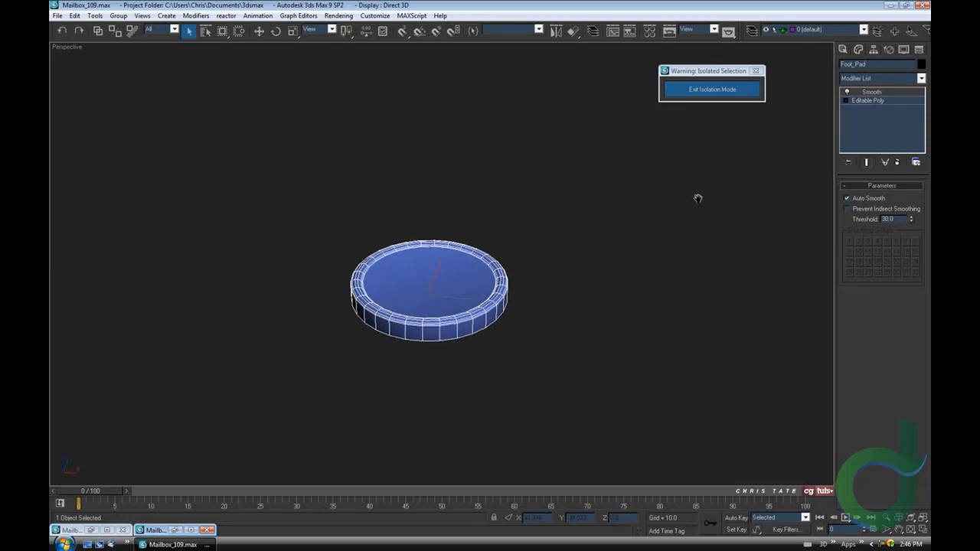
left_click(711, 90)
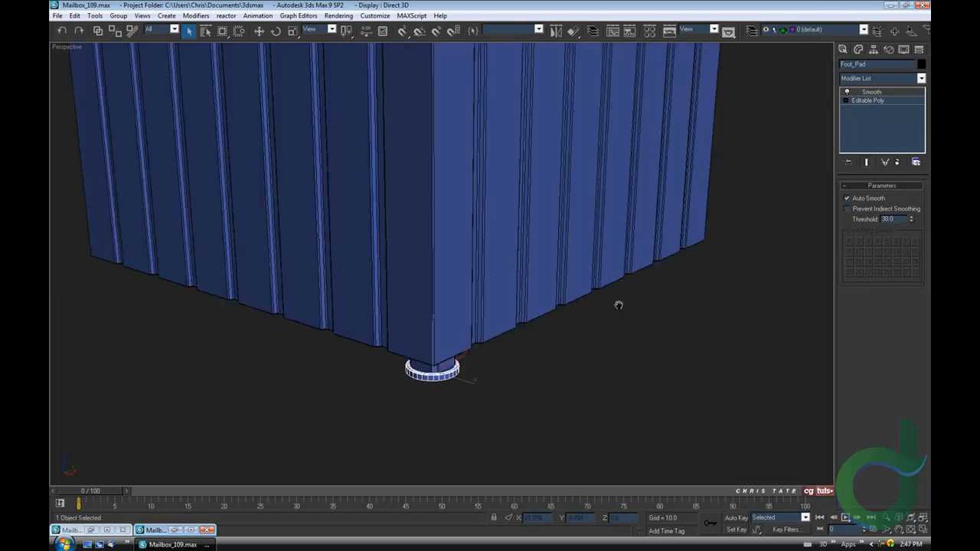
- Check the foot's proportions against the whole mailbox and select its leg and pad together
left_click(586, 306)
scroll(586, 306, "down", 8)
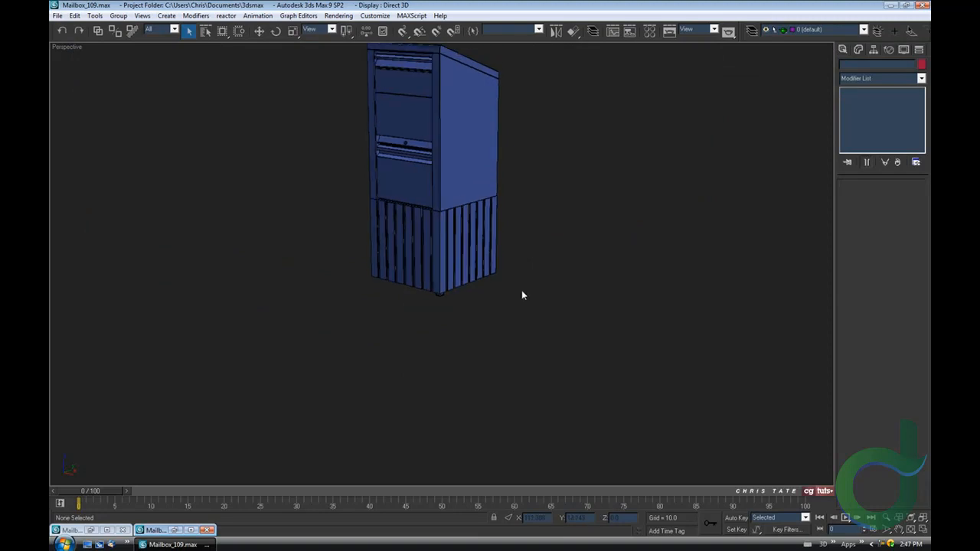
key("z")
middle_click_drag(514, 341, 490, 270, "alt")
scroll(487, 282, "up", 3)
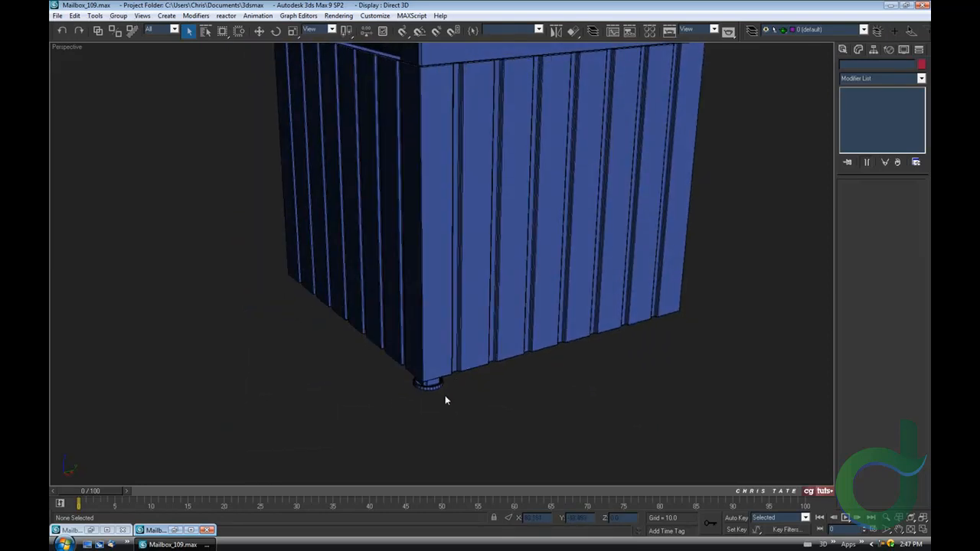
scroll(444, 394, "up", 2)
middle_click_drag(444, 390, 469, 360, "alt")
left_click(463, 358)
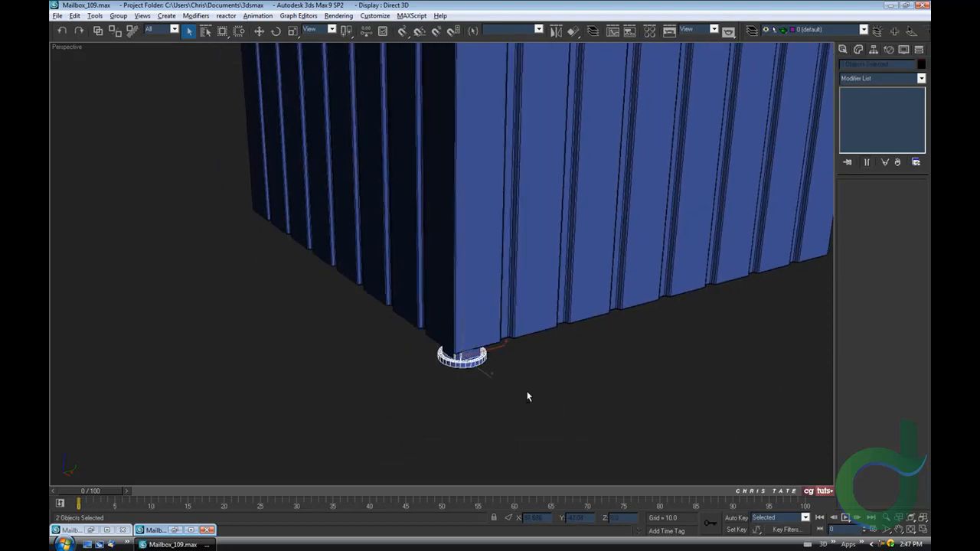
middle_click_drag(527, 396, 586, 397, "alt")
- Move the foot inward along X and Y in the Top view so its pad sits just inside the base's corner outline
key("alt+w")
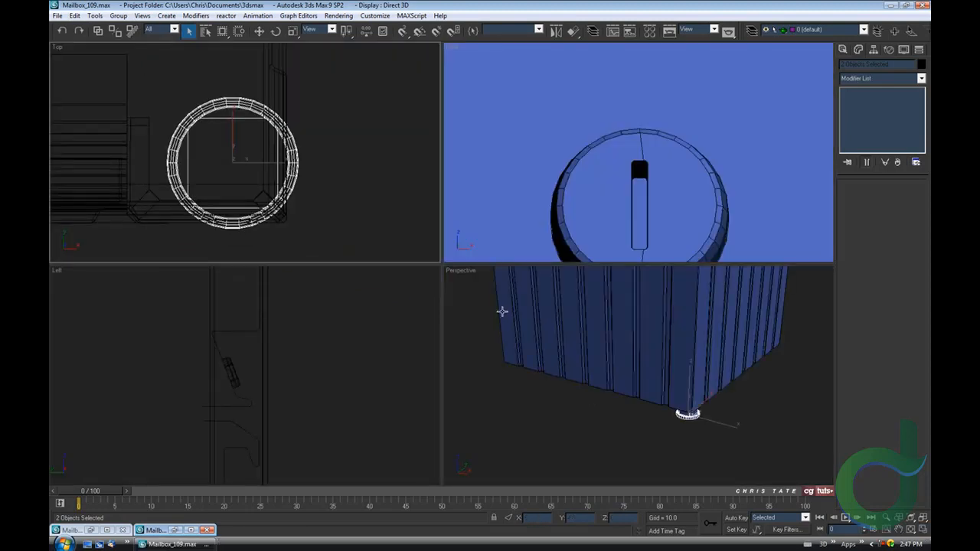
left_click(922, 530)
scroll(425, 210, "down", 4)
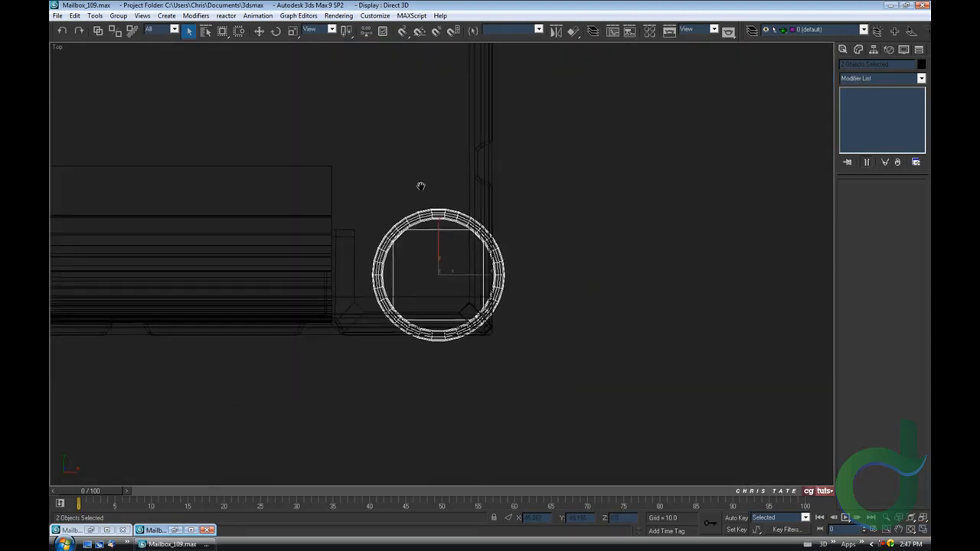
left_click(260, 30)
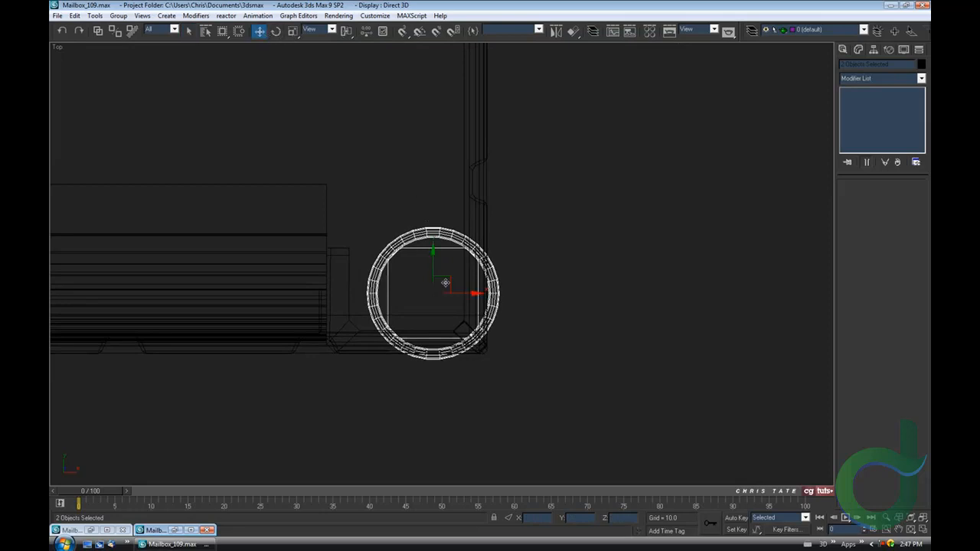
left_click_drag(444, 283, 434, 269)
scroll(434, 269, "up", 5)
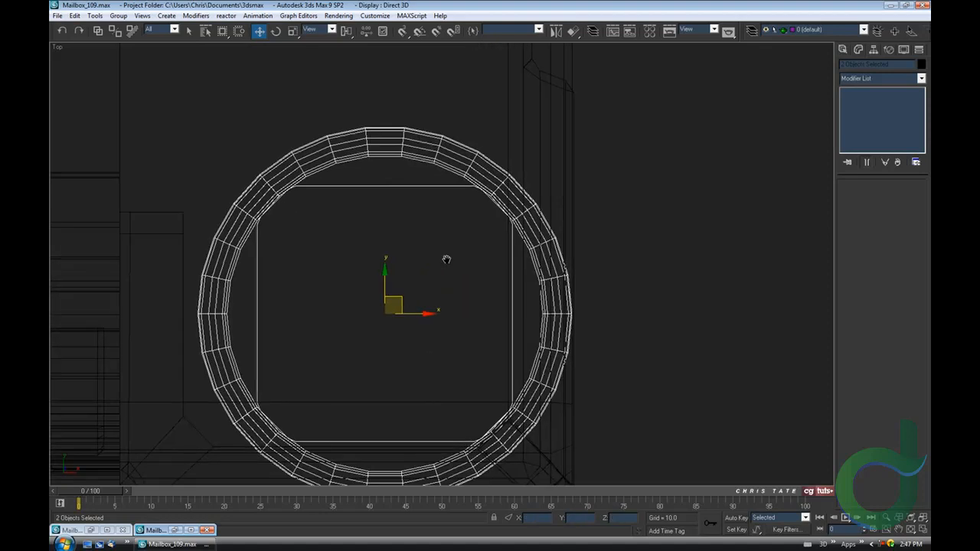
left_click_drag(427, 225, 418, 220)
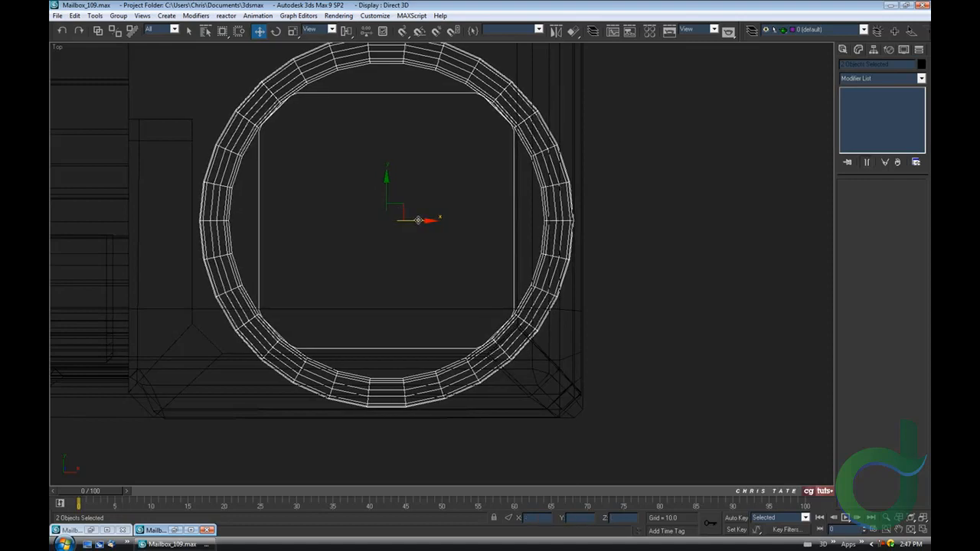
left_click_drag(388, 192, 387, 192)
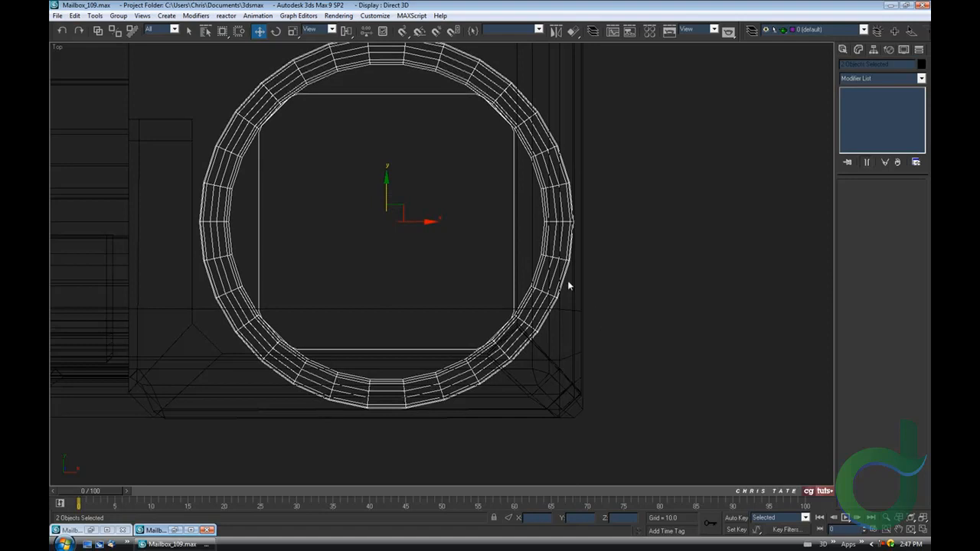
left_click(922, 529)
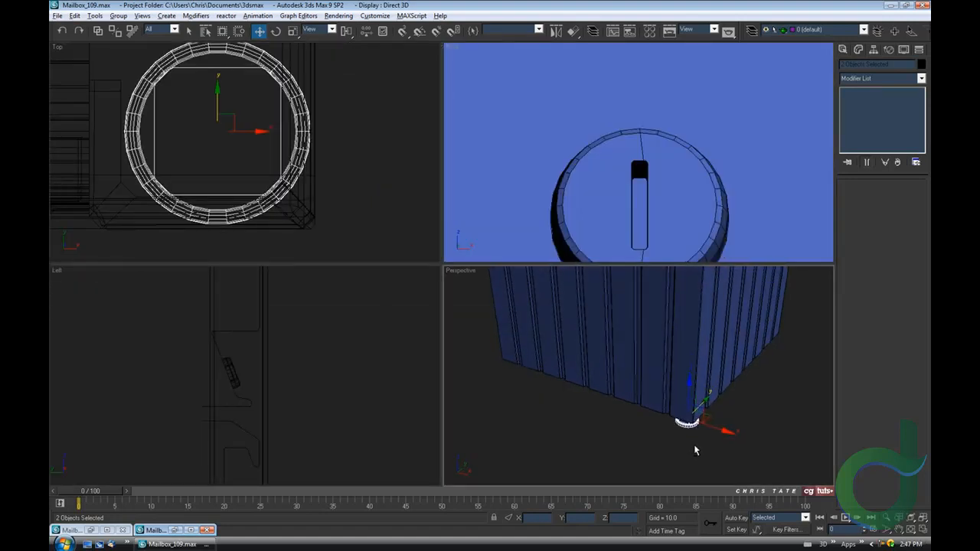
middle_click_drag(655, 452, 692, 446, "alt")
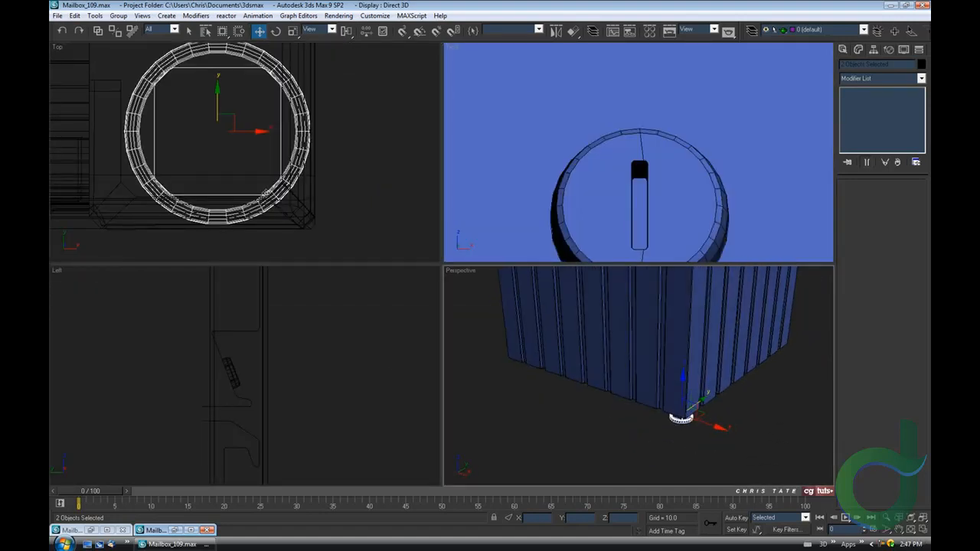
- Clone the foot along X in the Top view to the opposite front corner as one Copy
left_click(923, 528)
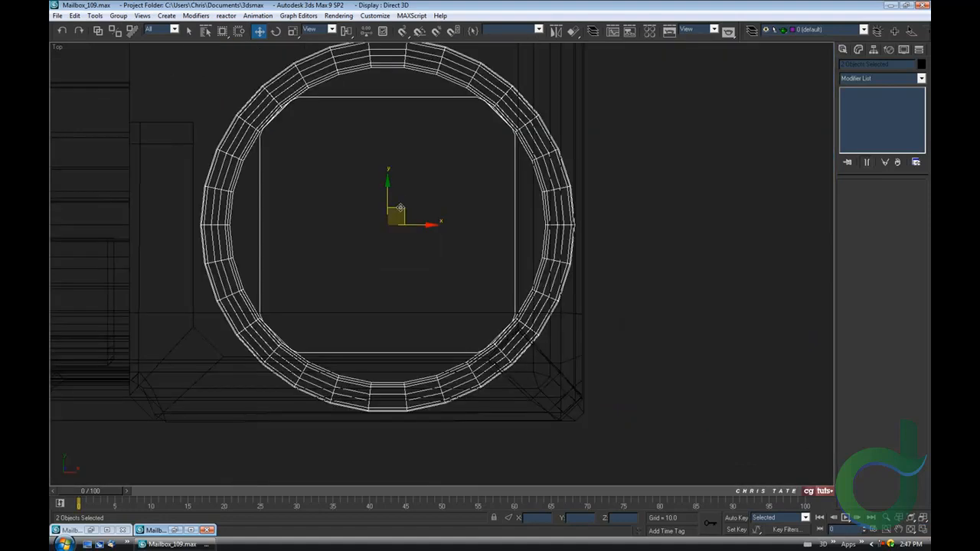
scroll(405, 205, "down", 10)
middle_click_drag(406, 208, 461, 298)
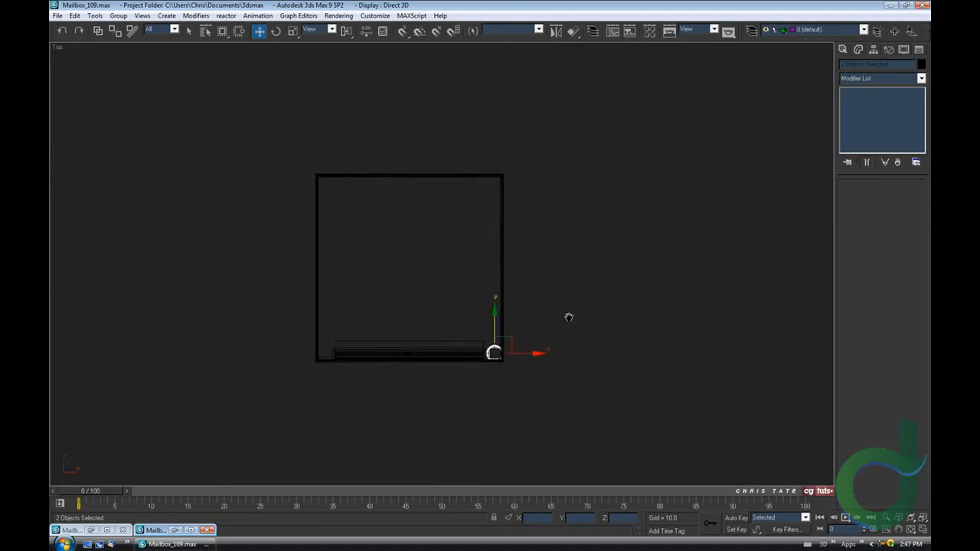
left_click_drag(532, 357, 364, 360)
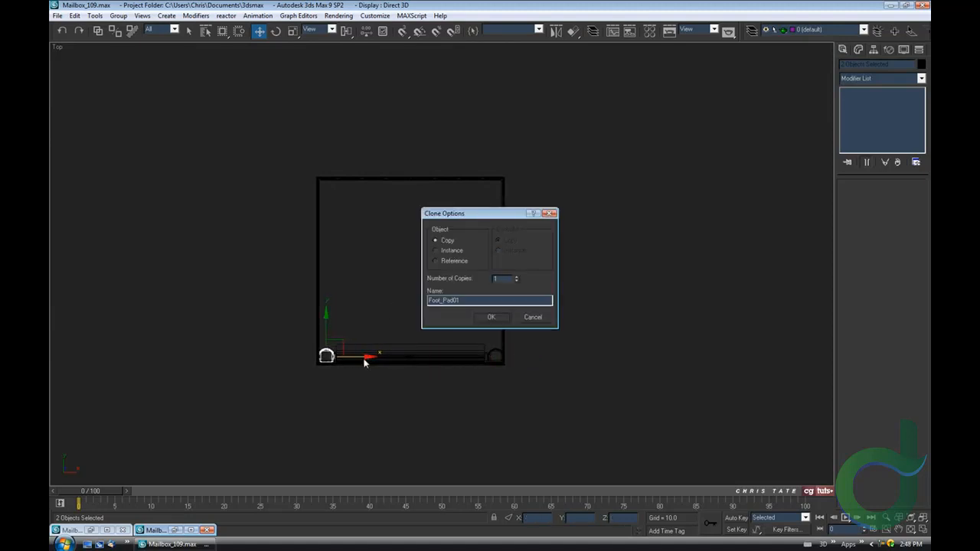
left_click(491, 318)
- Shift the copied front foot about -0.56 along X so its pad sits just inside the corner outline
scroll(370, 350, "up", 8)
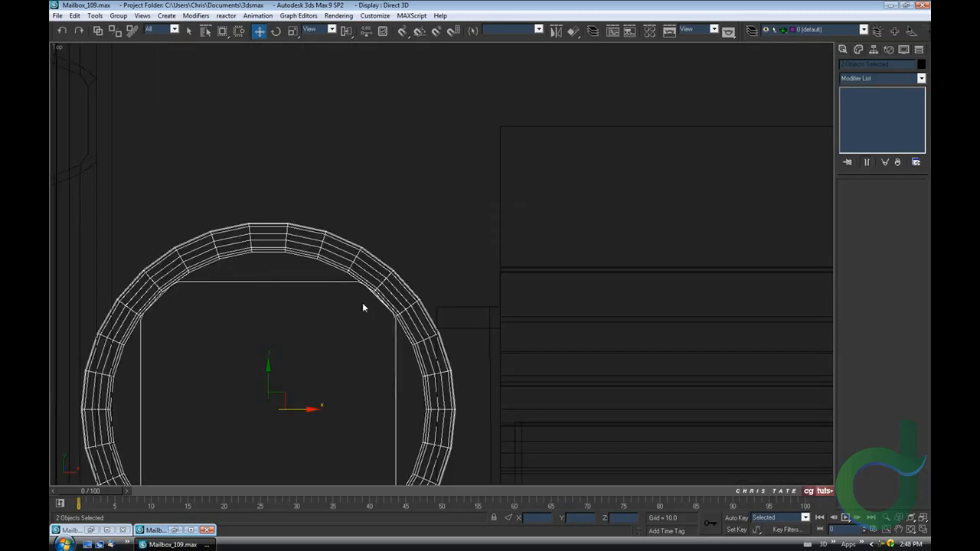
middle_click_drag(362, 306, 558, 145)
left_click_drag(513, 250, 490, 250)
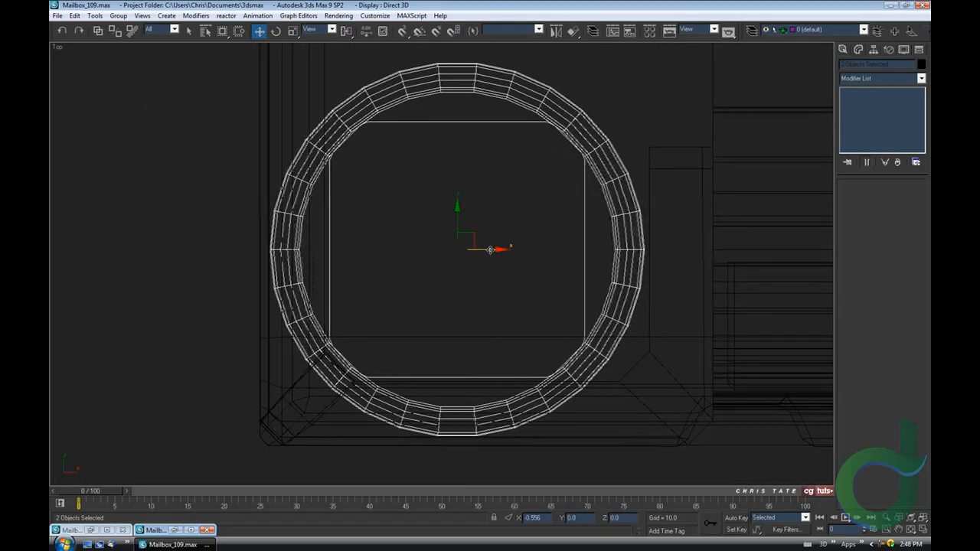
scroll(424, 297, "down", 3)
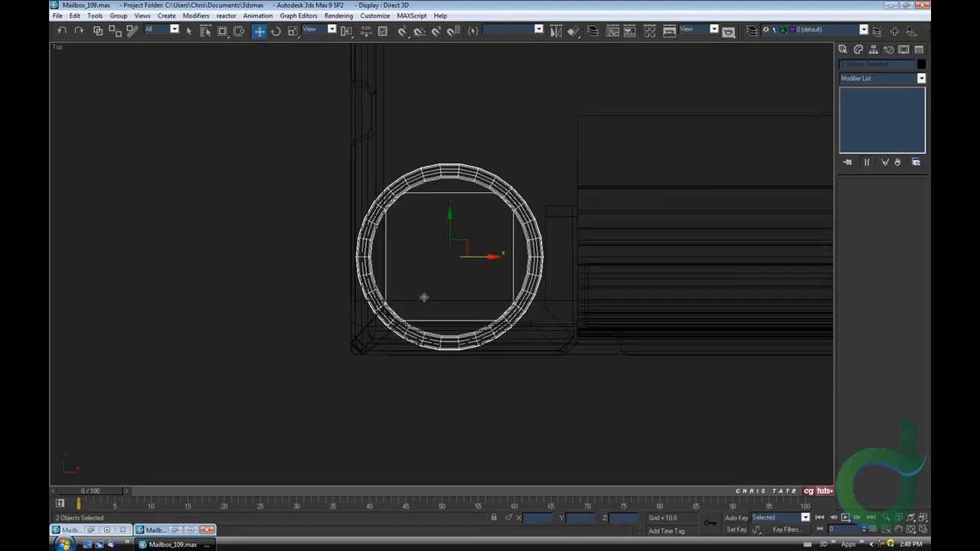
scroll(423, 297, "down", 5)
- Select both front feet and clone them along Y to the base's two rear corners
middle_click_drag(513, 285, 341, 301)
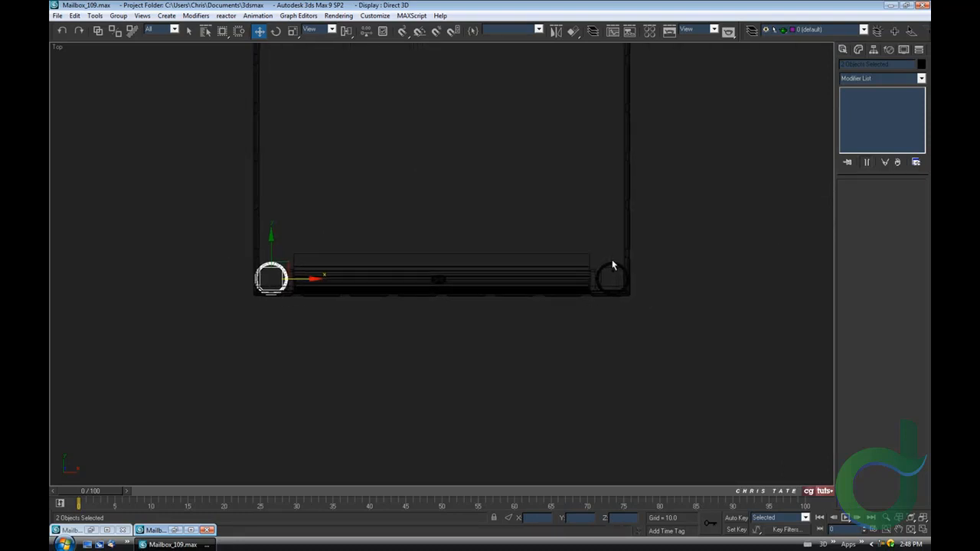
left_click(613, 273, "ctrl")
middle_click_drag(604, 307, 619, 333)
mouse_move(492, 308)
middle_mouse_down()
mouse_move(497, 301)
mouse_move(505, 313)
middle_mouse_up()
left_click_drag(473, 388, 490, 64)
left_click(491, 317)
- Shift the two rear feet about 0.9 along Y so their pads sit just inside the base's back outline
mouse_move(365, 122)
middle_mouse_down()
mouse_move(477, 309)
mouse_move(518, 225)
middle_mouse_up()
scroll(449, 303, "up", 6)
scroll(428, 253, "up", 3)
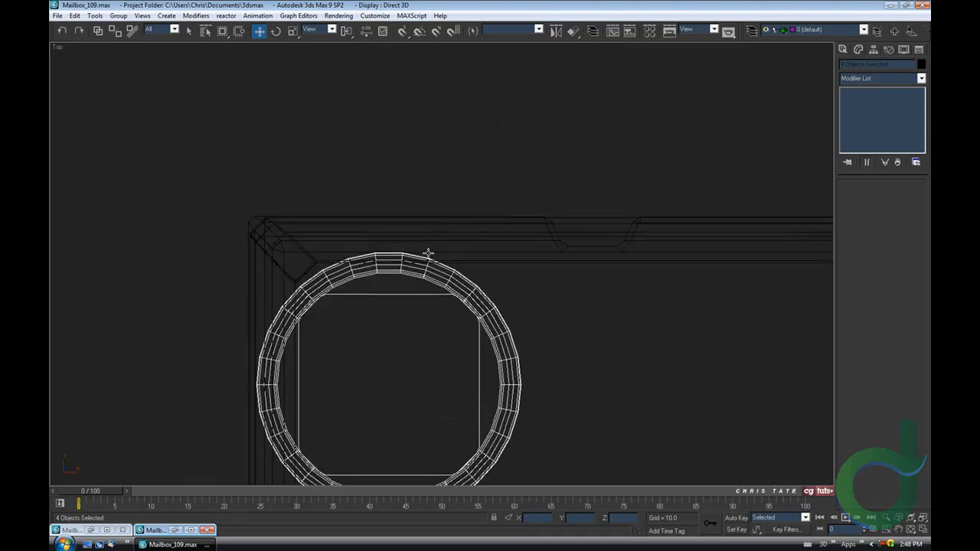
middle_click_drag(429, 254, 441, 210)
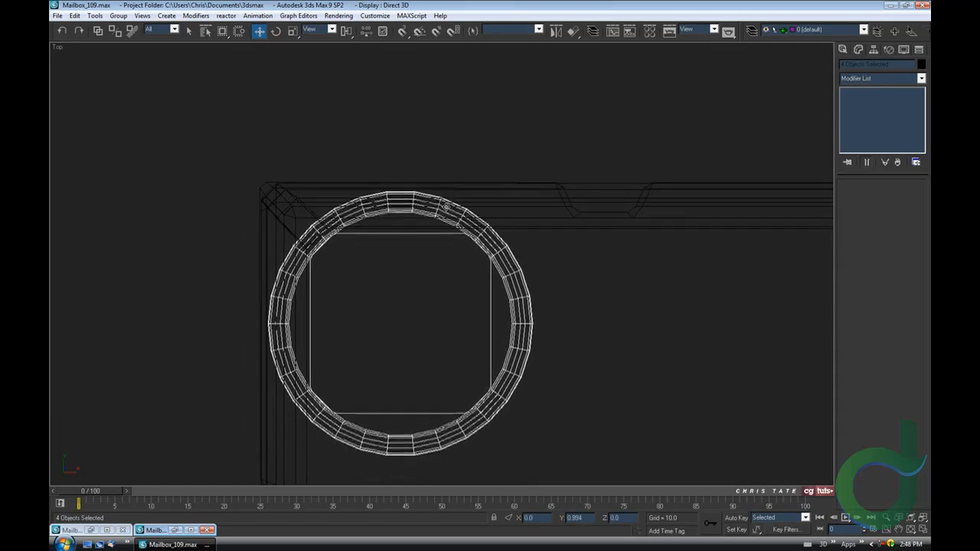
scroll(440, 210, "down", 3)
scroll(440, 210, "down", 3)
scroll(521, 262, "down", 2)
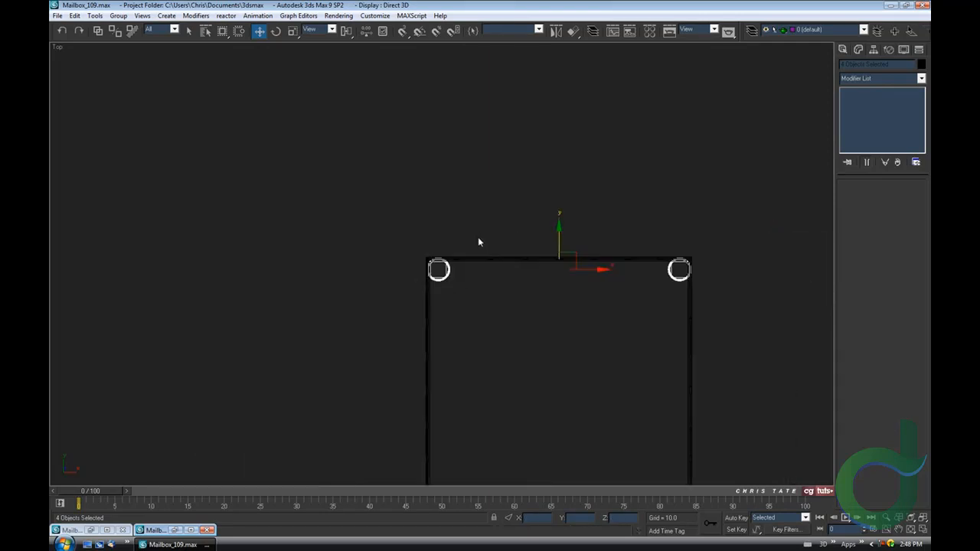
- Deselect the feet and examine the complete mailbox, including the feet under its base, in a maximized Perspective view
middle_click_drag(480, 243, 516, 268)
left_click(752, 432)
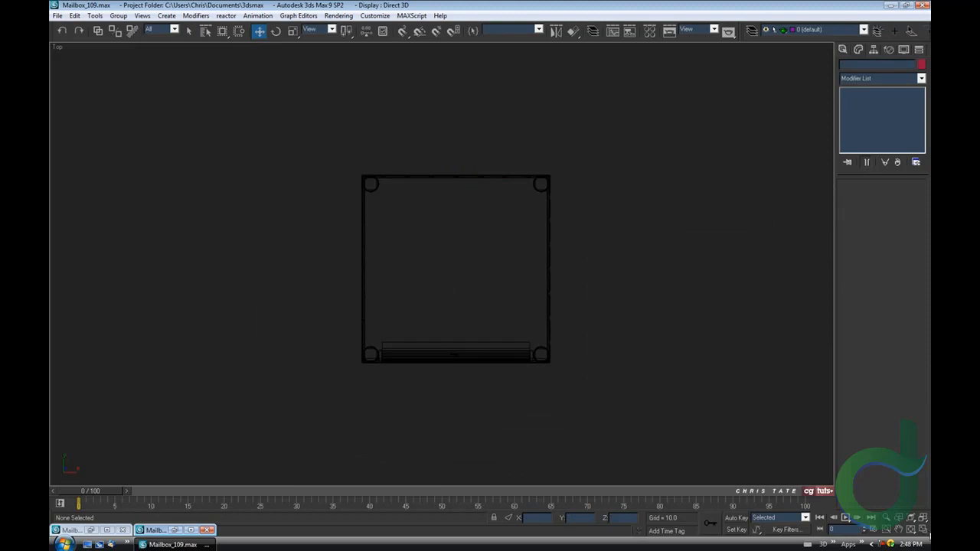
left_click(923, 531)
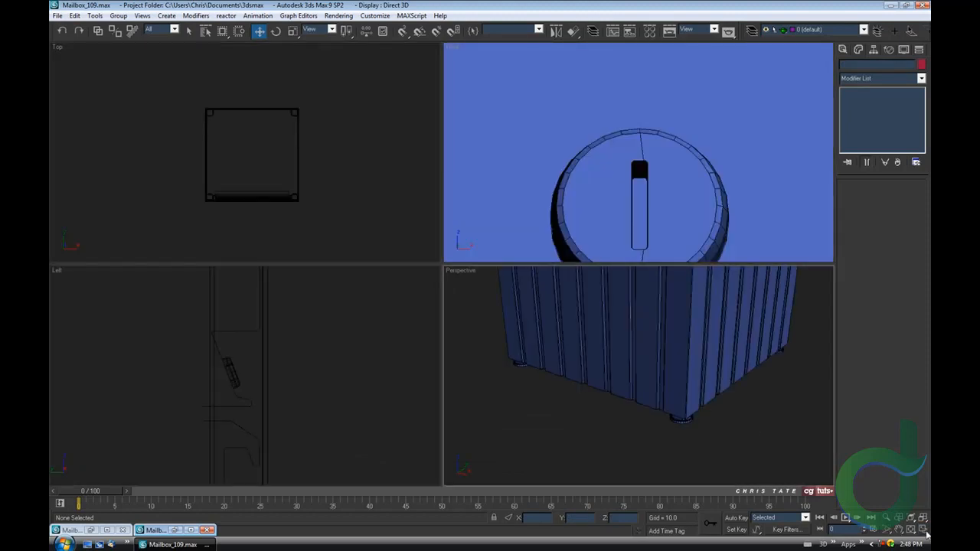
left_click(924, 534)
scroll(620, 391, "down", 6)
middle_click_drag(488, 286, 480, 349)
middle_click_drag(488, 305, 464, 153, "alt")
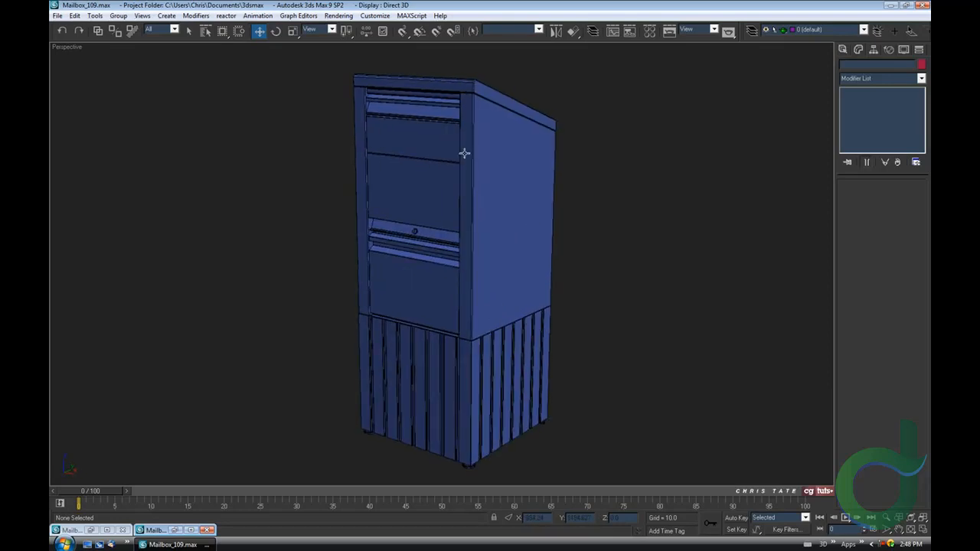
- Save the scene as the next incremental version, Mailbox_110
left_click(58, 16)
left_click(68, 92)
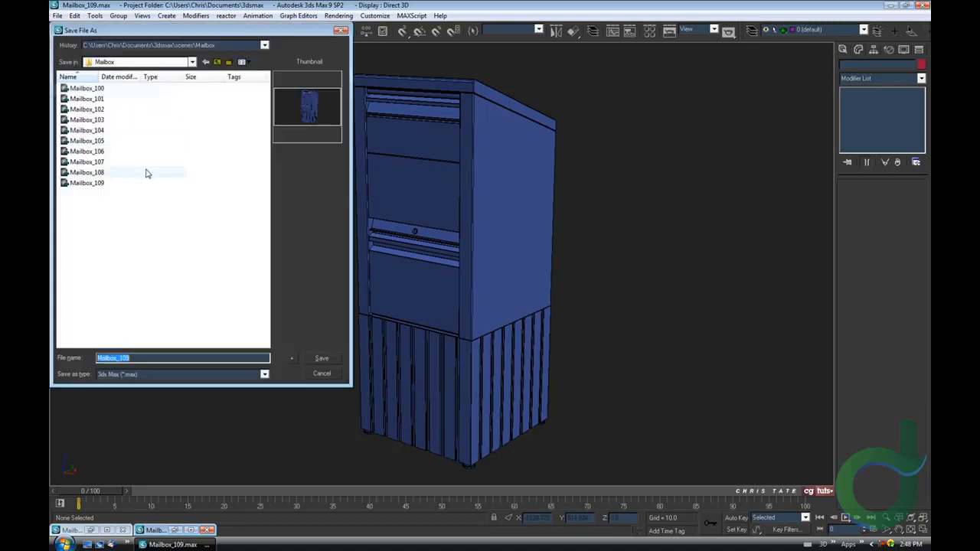
left_click(292, 360)
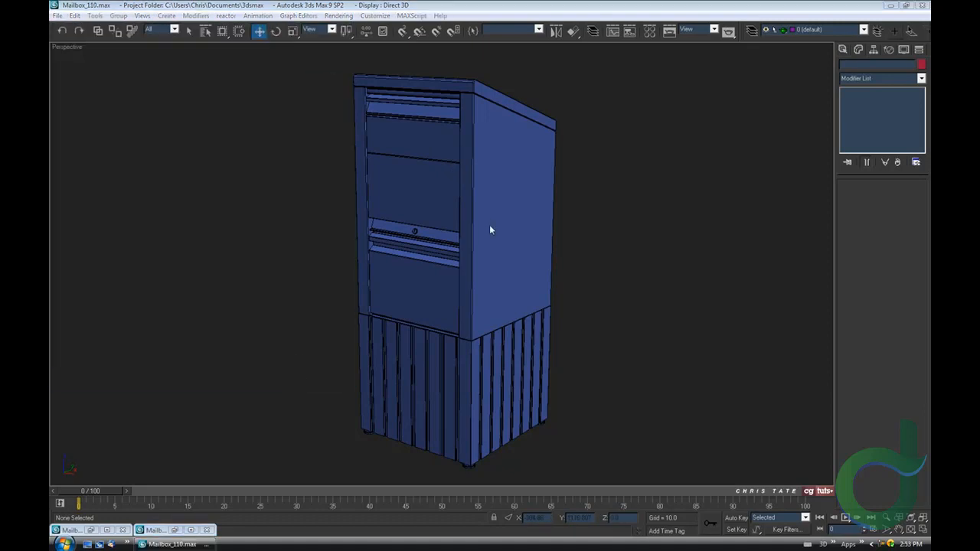
- Select all mailbox parts, assign the plain grey material from the first sample slot to the whole selection, and deselect them
left_click_drag(321, 60, 444, 306)
left_click_drag(612, 479, 612, 477)
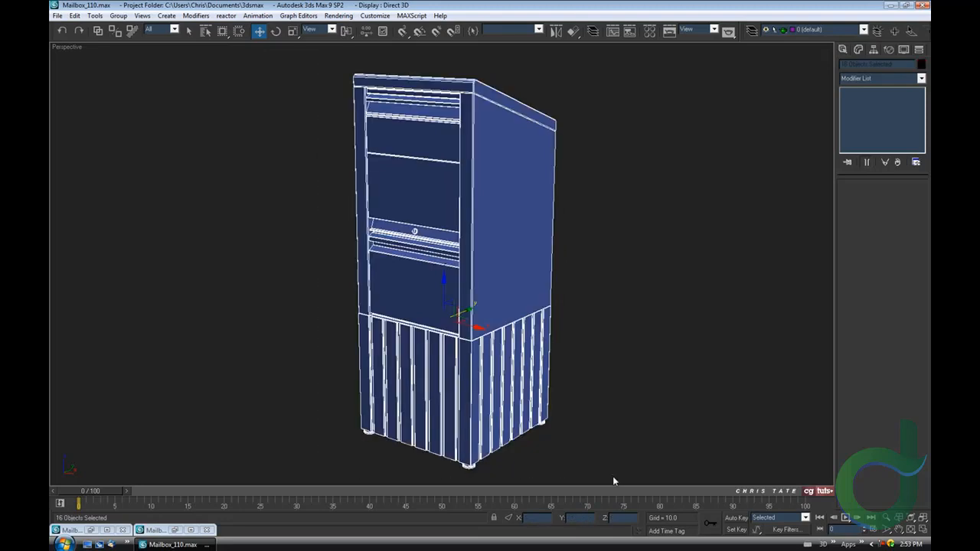
key("m")
left_click_drag(118, 75, 390, 192)
left_click(464, 292)
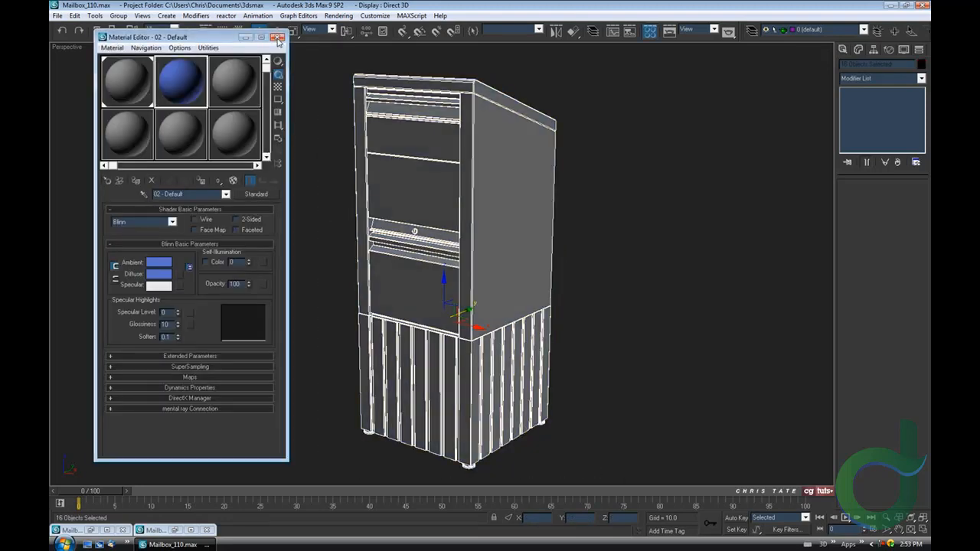
key("m")
left_click(588, 230)
- Compare the grey mailbox model with the Mailbox_1.jpg reference photo from a similar angle
scroll(563, 320, "down", 5)
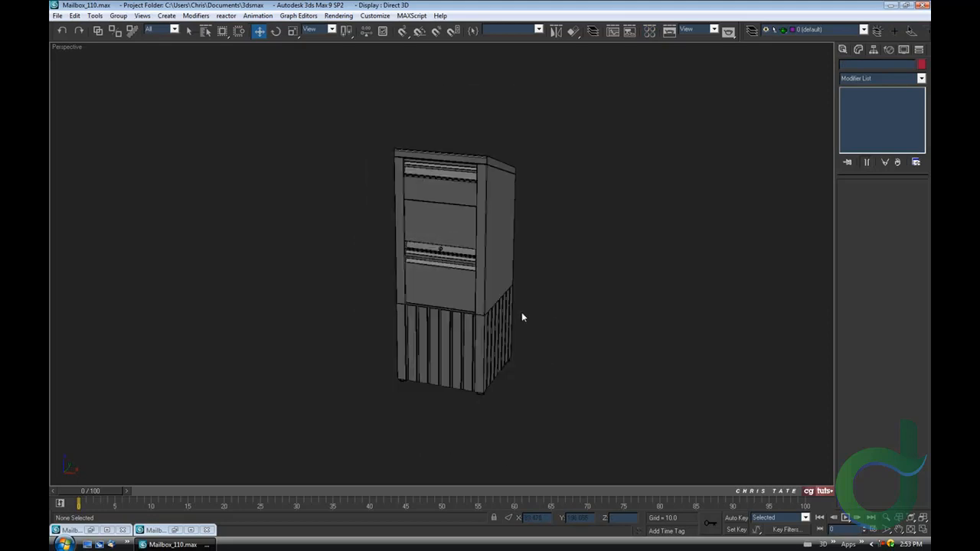
middle_click_drag(588, 330, 575, 334, "alt")
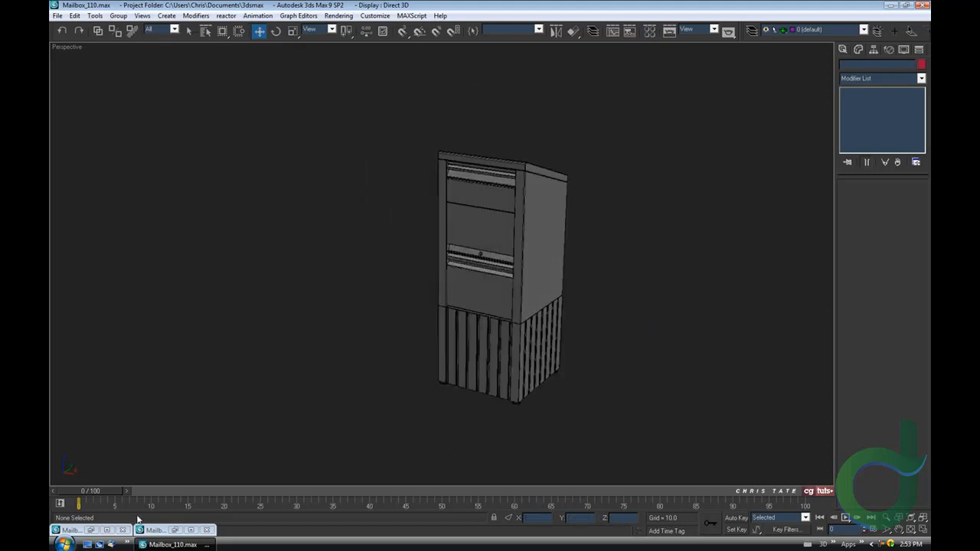
left_click(91, 530)
middle_click_drag(454, 339, 506, 363)
scroll(537, 347, "up", 5)
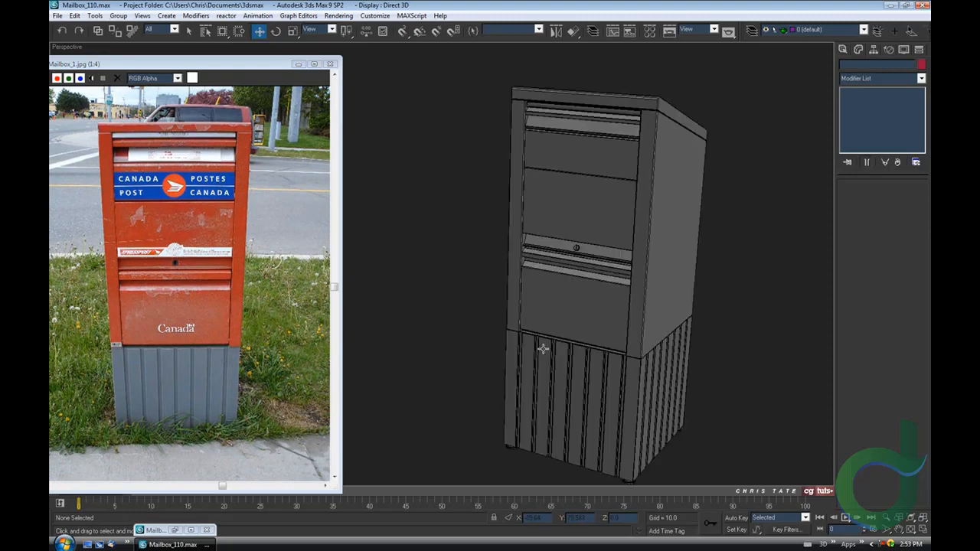
middle_click_drag(540, 350, 356, 350, "alt")
scroll(523, 348, "up", 6)
- Close both reference photo windows and review the finished mailbox from several front and side angles
left_click(330, 65)
left_click(207, 529)
middle_click_drag(427, 380, 481, 254, "alt")
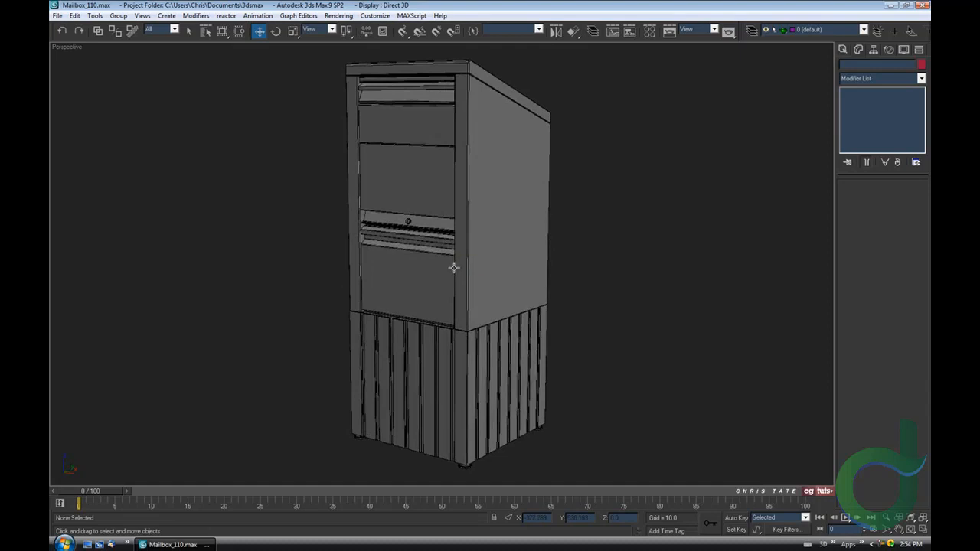
mouse_move(463, 224)
middle_mouse_down("alt")
mouse_move(464, 238)
mouse_move(492, 238)
mouse_move(474, 227)
middle_mouse_up("alt")
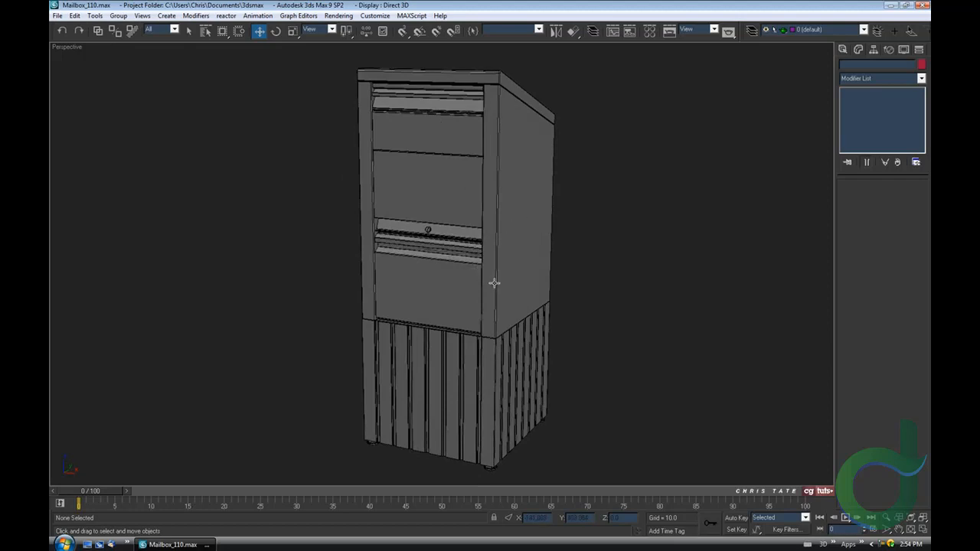
middle_click_drag(488, 298, 495, 261, "alt")
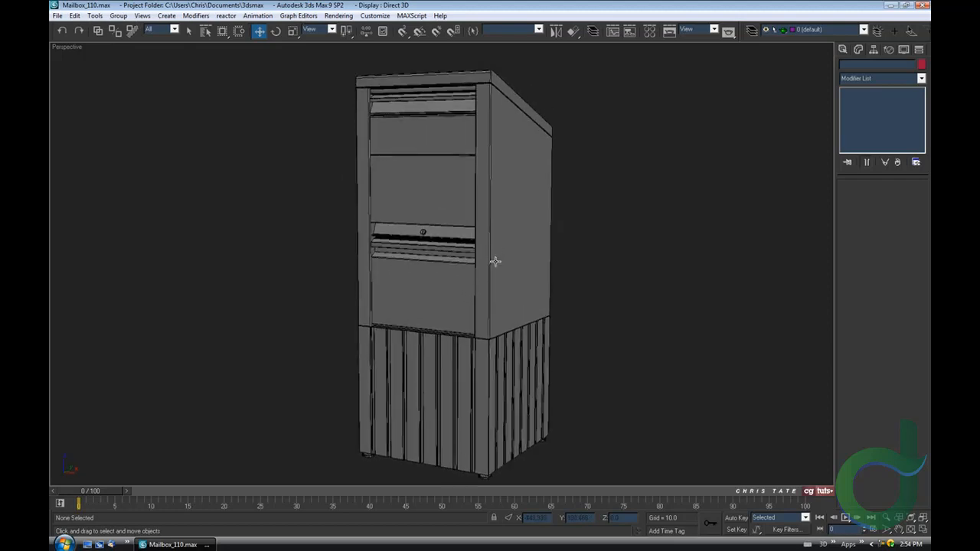
middle_click_drag(509, 335, 511, 331, "alt")
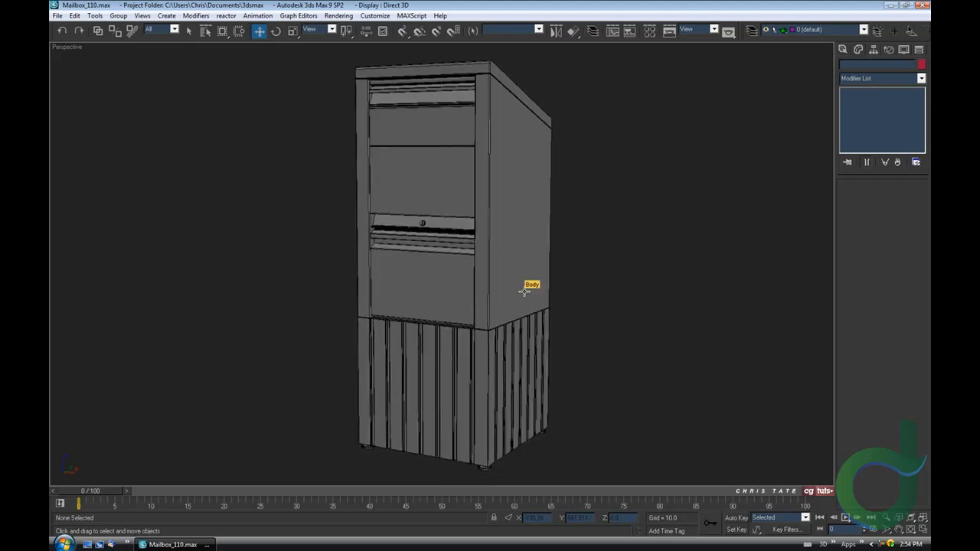